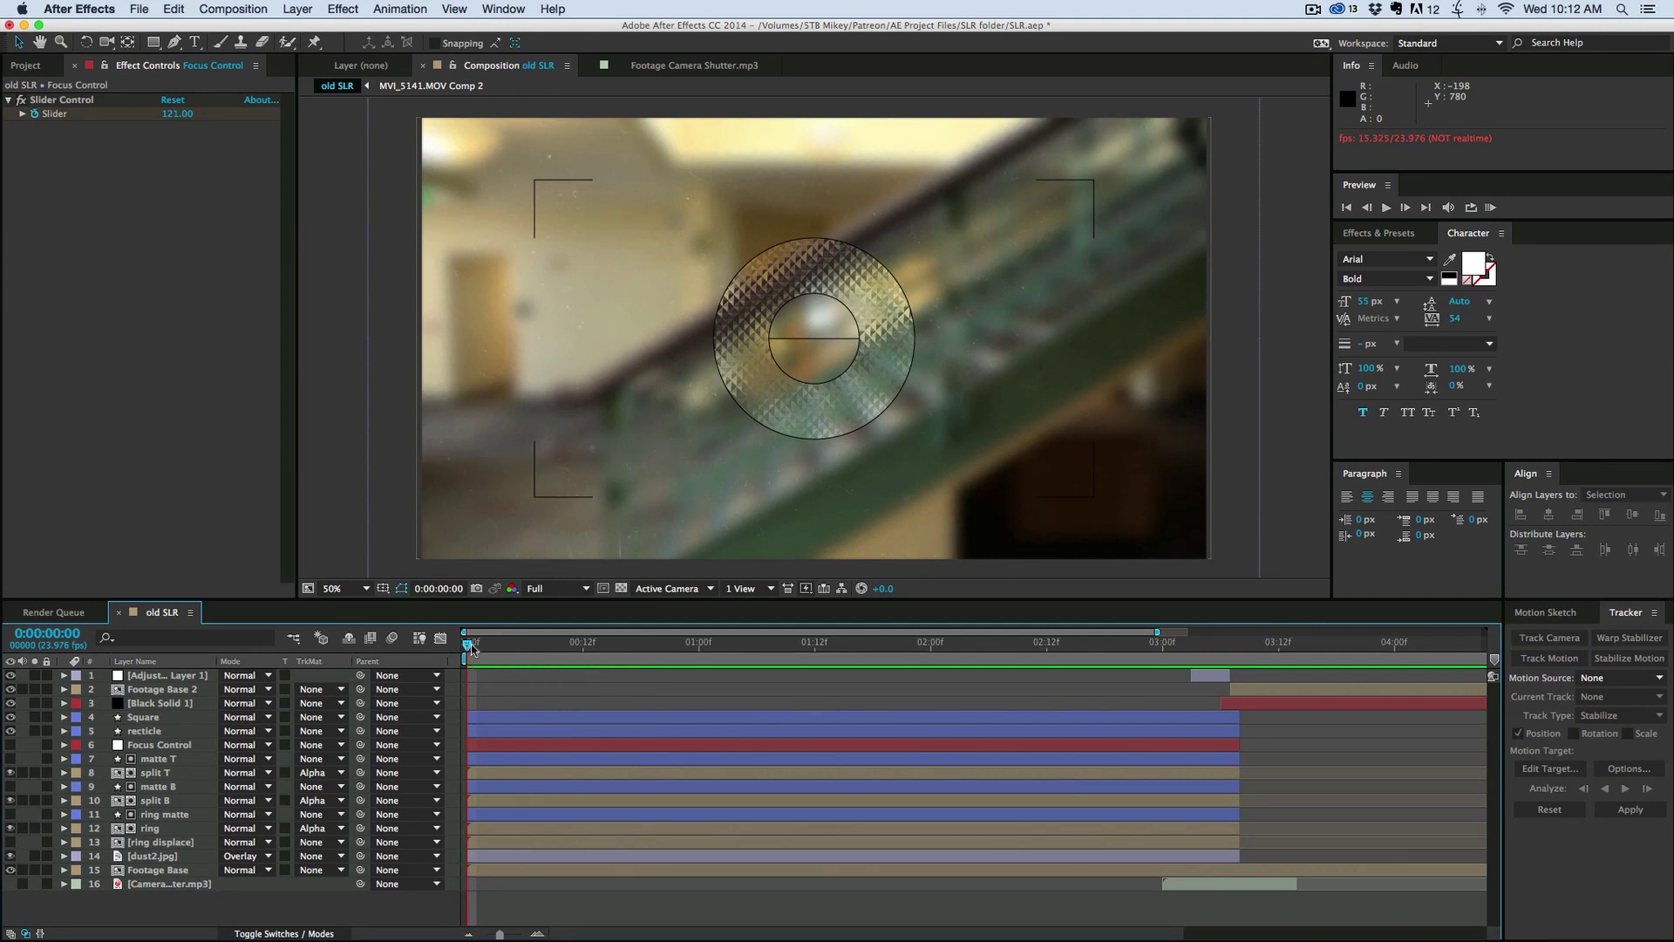
# Step: Play a preview of the finished effect in the old SLR composition
pyautogui.press('space')
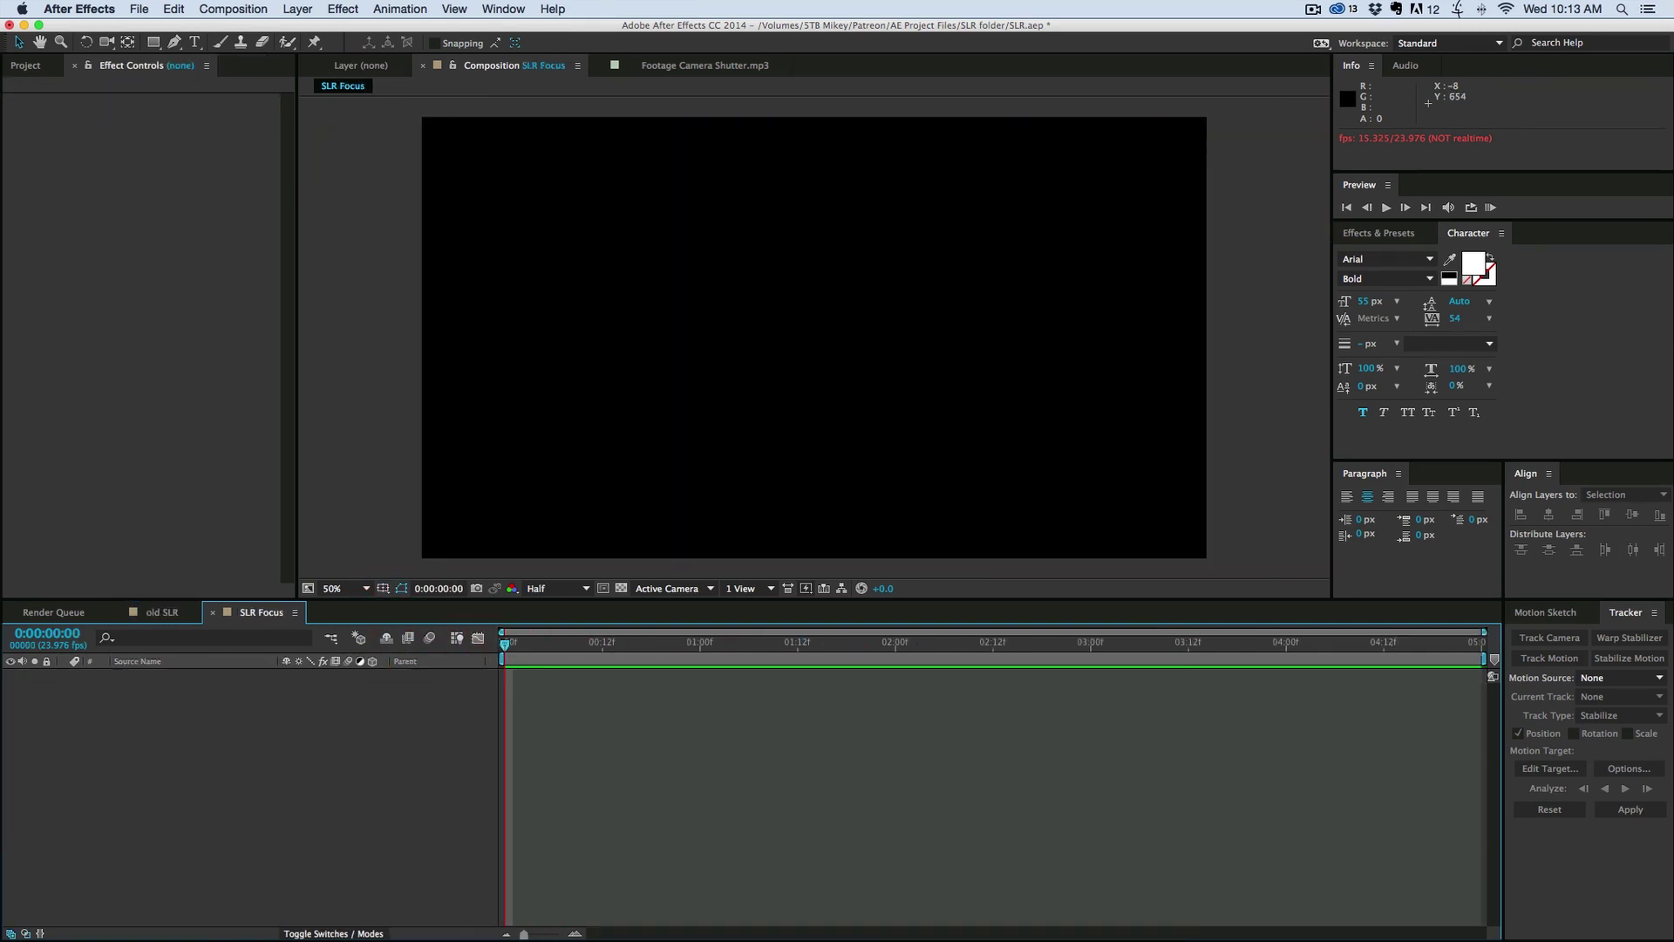
# Step: Add the Aaron walk clip to the SLR Focus composition and return the playhead to the start
pyautogui.click(26, 66)
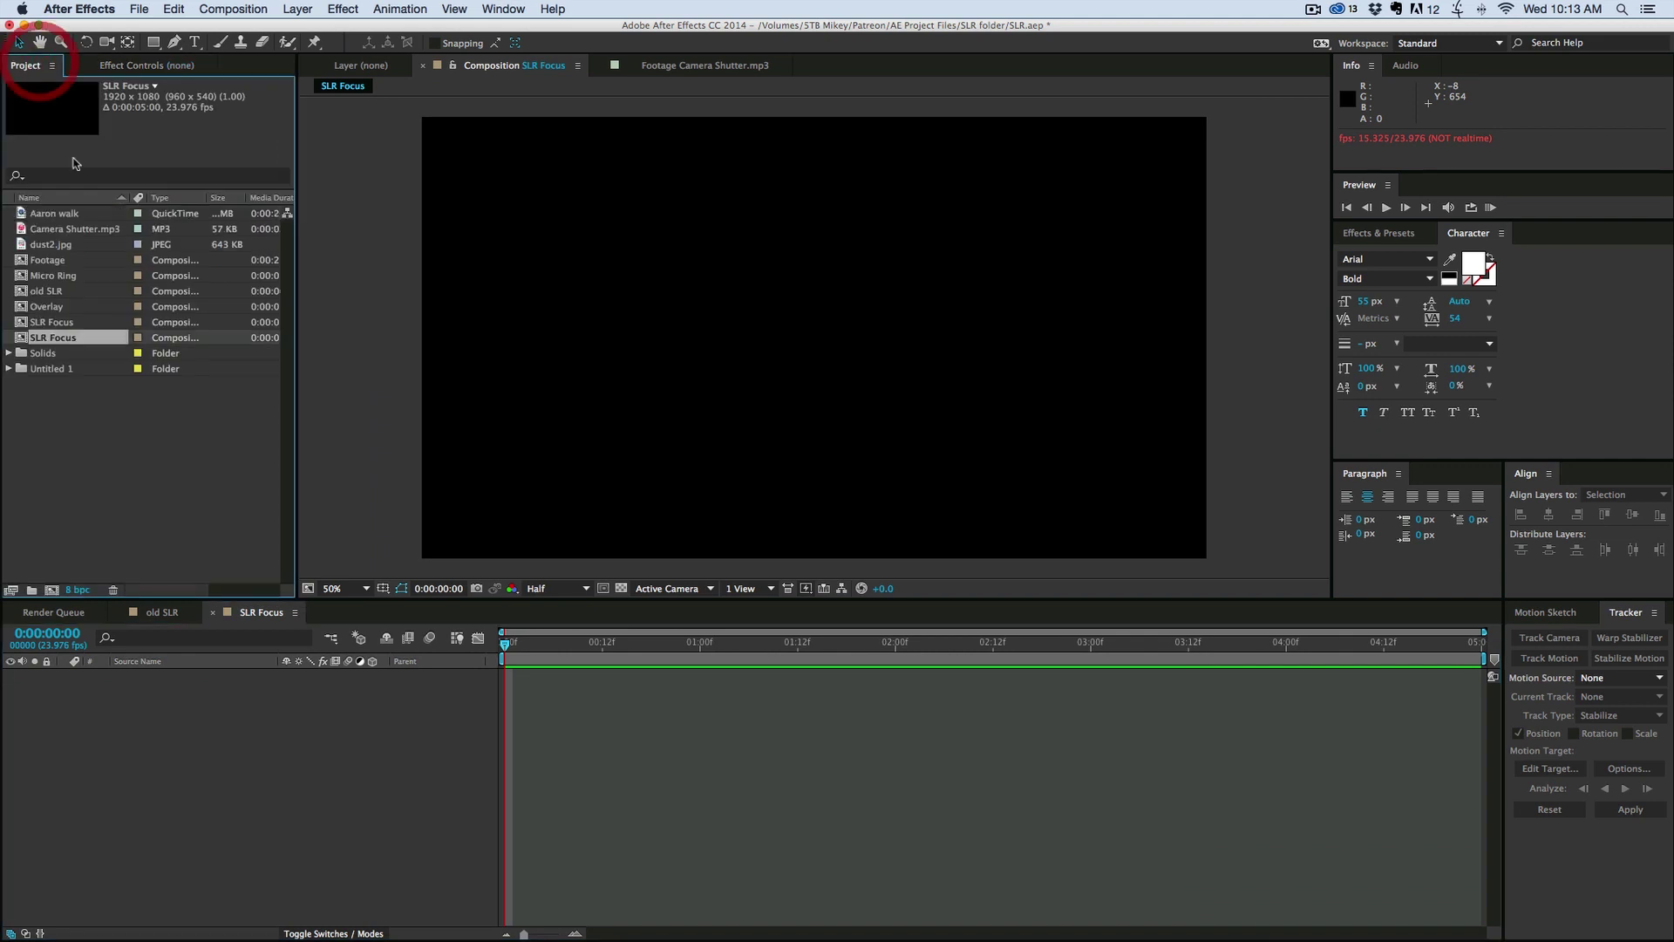
pyautogui.moveTo(57, 212); pyautogui.dragTo(816, 338)
pyautogui.moveTo(522, 650)
pyautogui.mouseDown()
pyautogui.moveTo(641, 671)
pyautogui.moveTo(968, 680)
pyautogui.moveTo(897, 650)
pyautogui.moveTo(503, 644)
pyautogui.mouseUp()
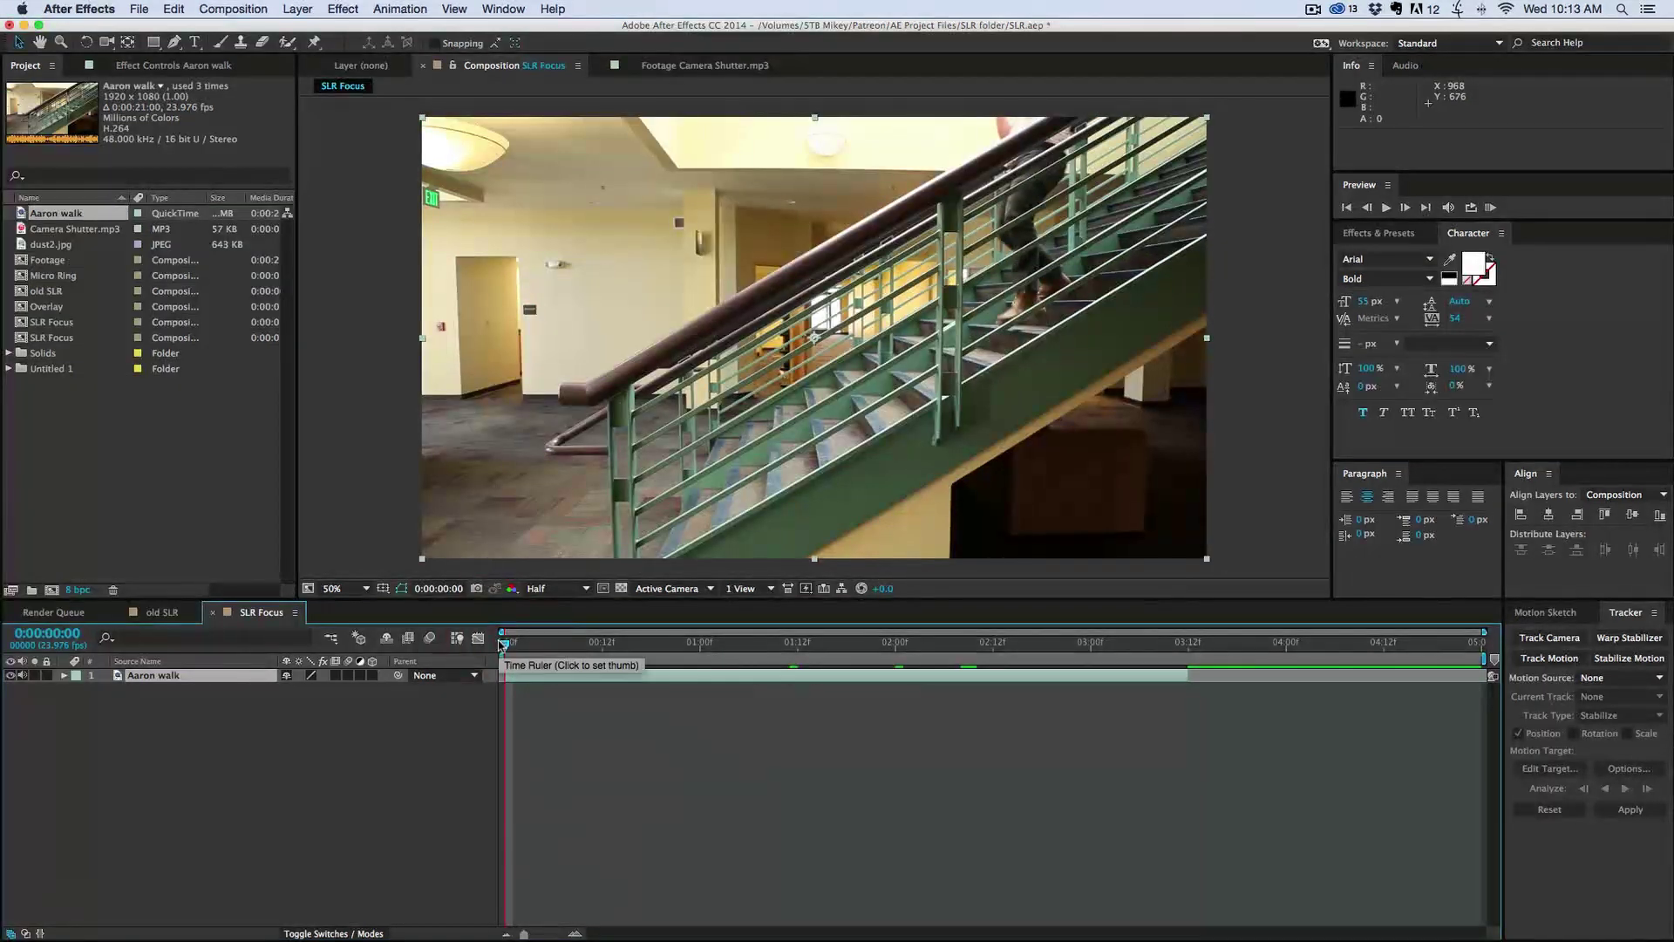
# Step: Pre-compose the Aaron walk layer under the name Footage, leaving all attributes in SLR Focus
pyautogui.click(578, 679)
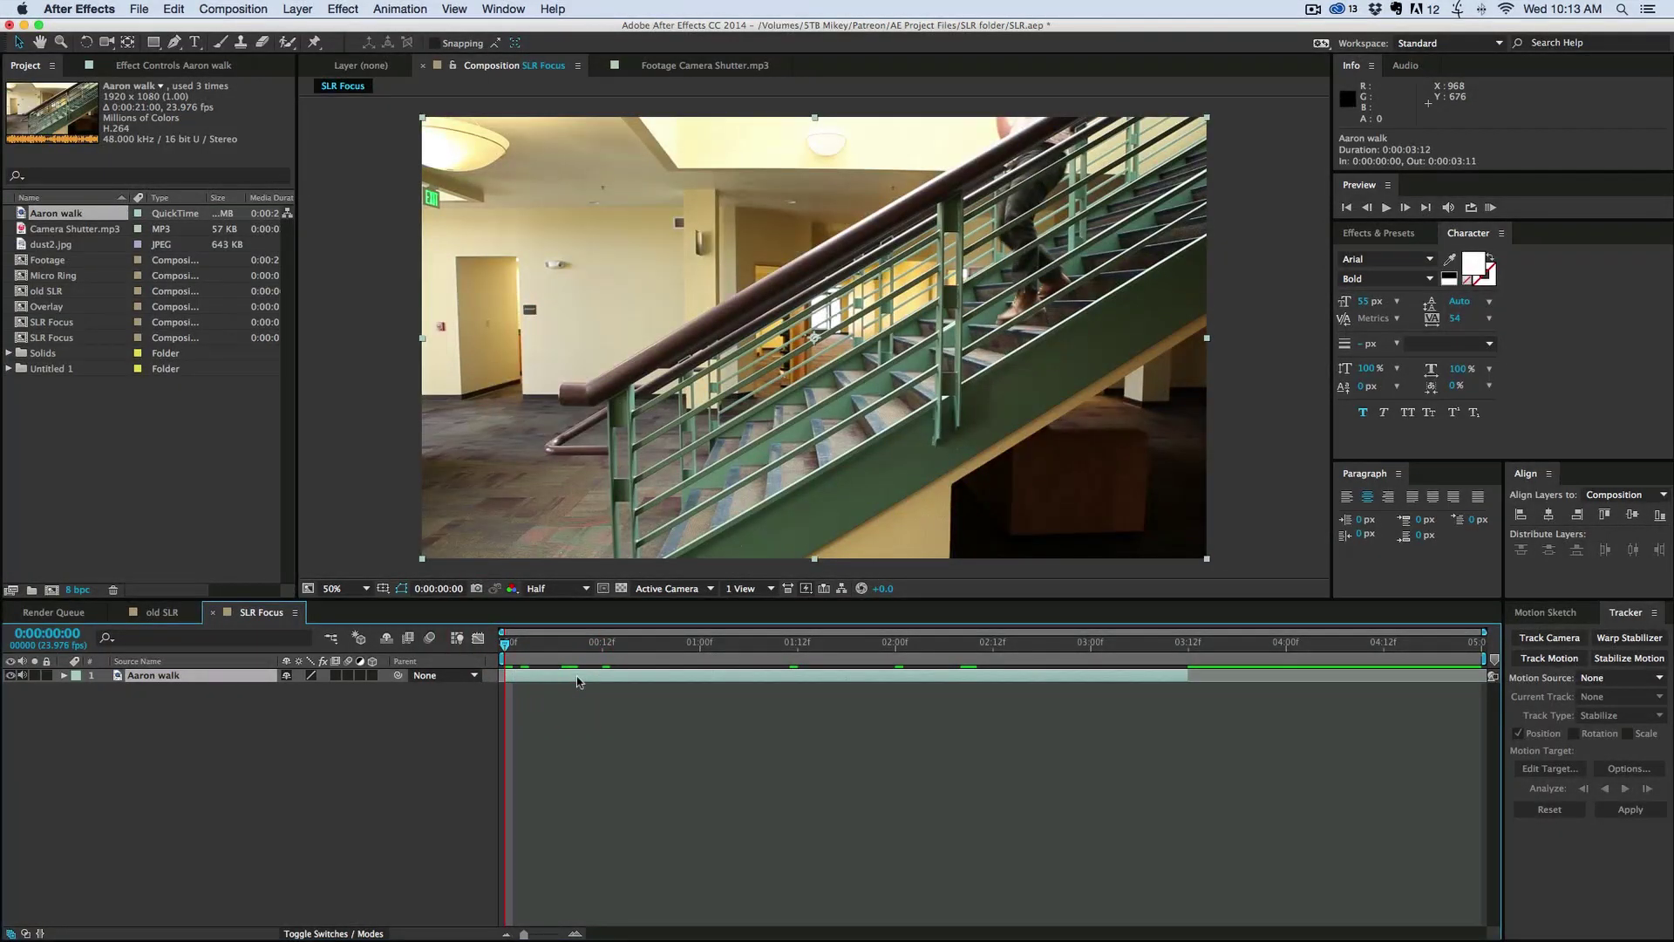
pyautogui.press('super+shift+c')
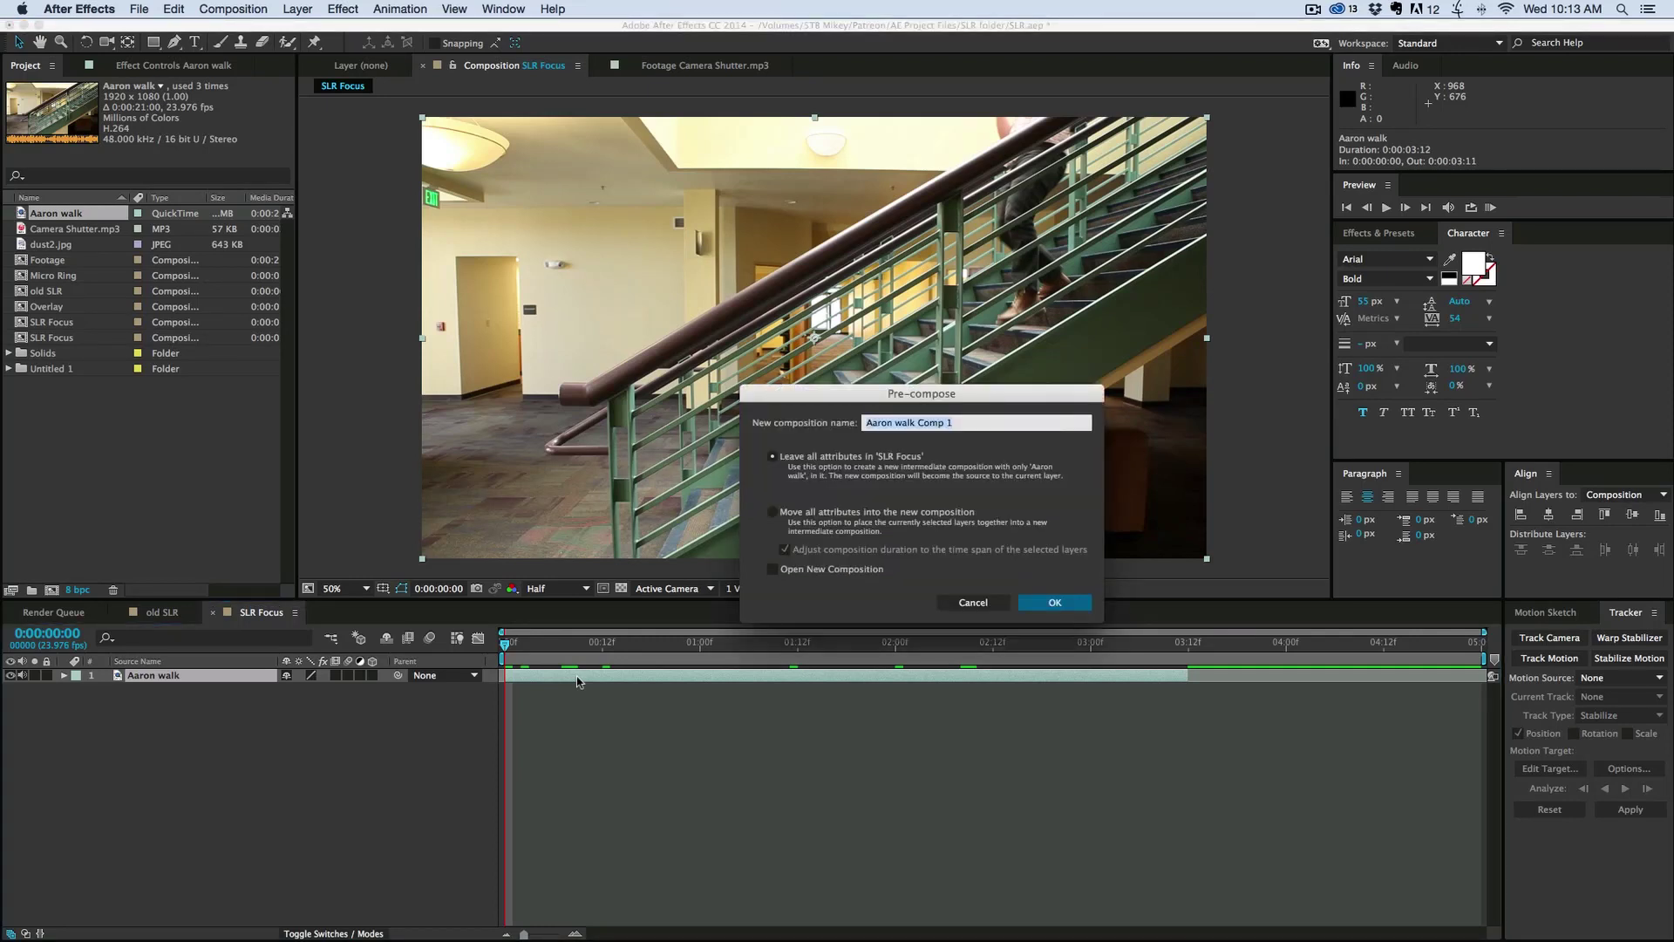
pyautogui.write('Footage')
pyautogui.press('Return')
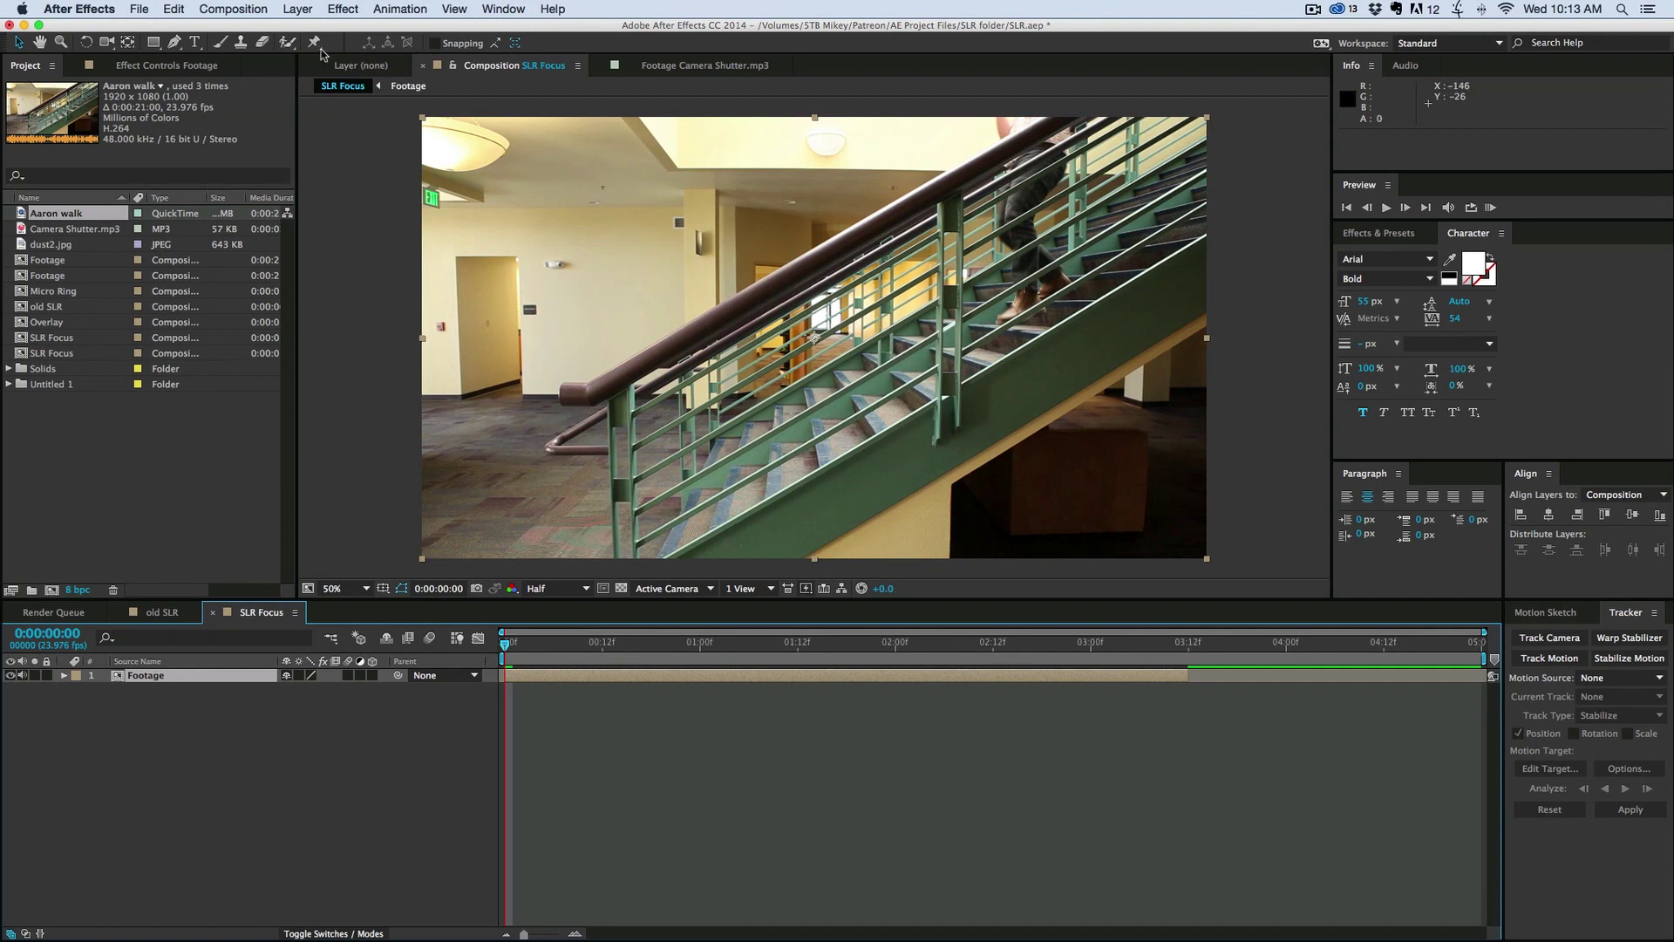
# Step: Create a null object and rename it Focus Control
pyautogui.click(298, 8)
pyautogui.moveTo(307, 32)
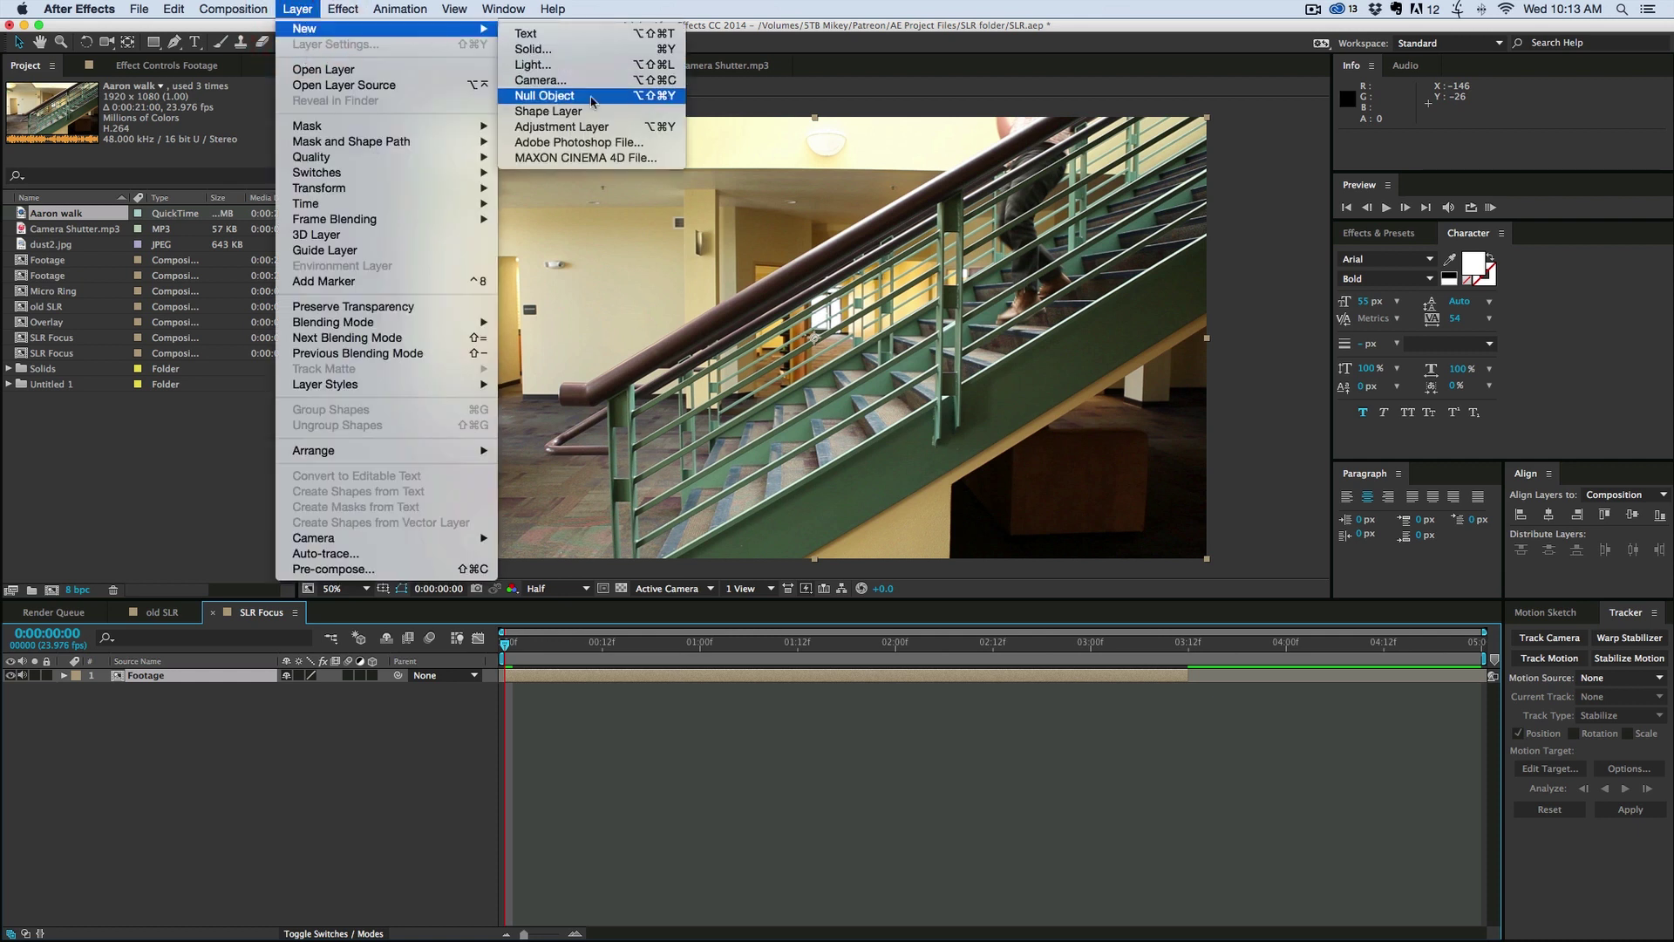
pyautogui.click(544, 95)
pyautogui.press('Return')
pyautogui.write('Focus Control')
pyautogui.press('Return')
# Step: Apply a Slider Control expression effect to the Focus Control null
pyautogui.click(343, 9)
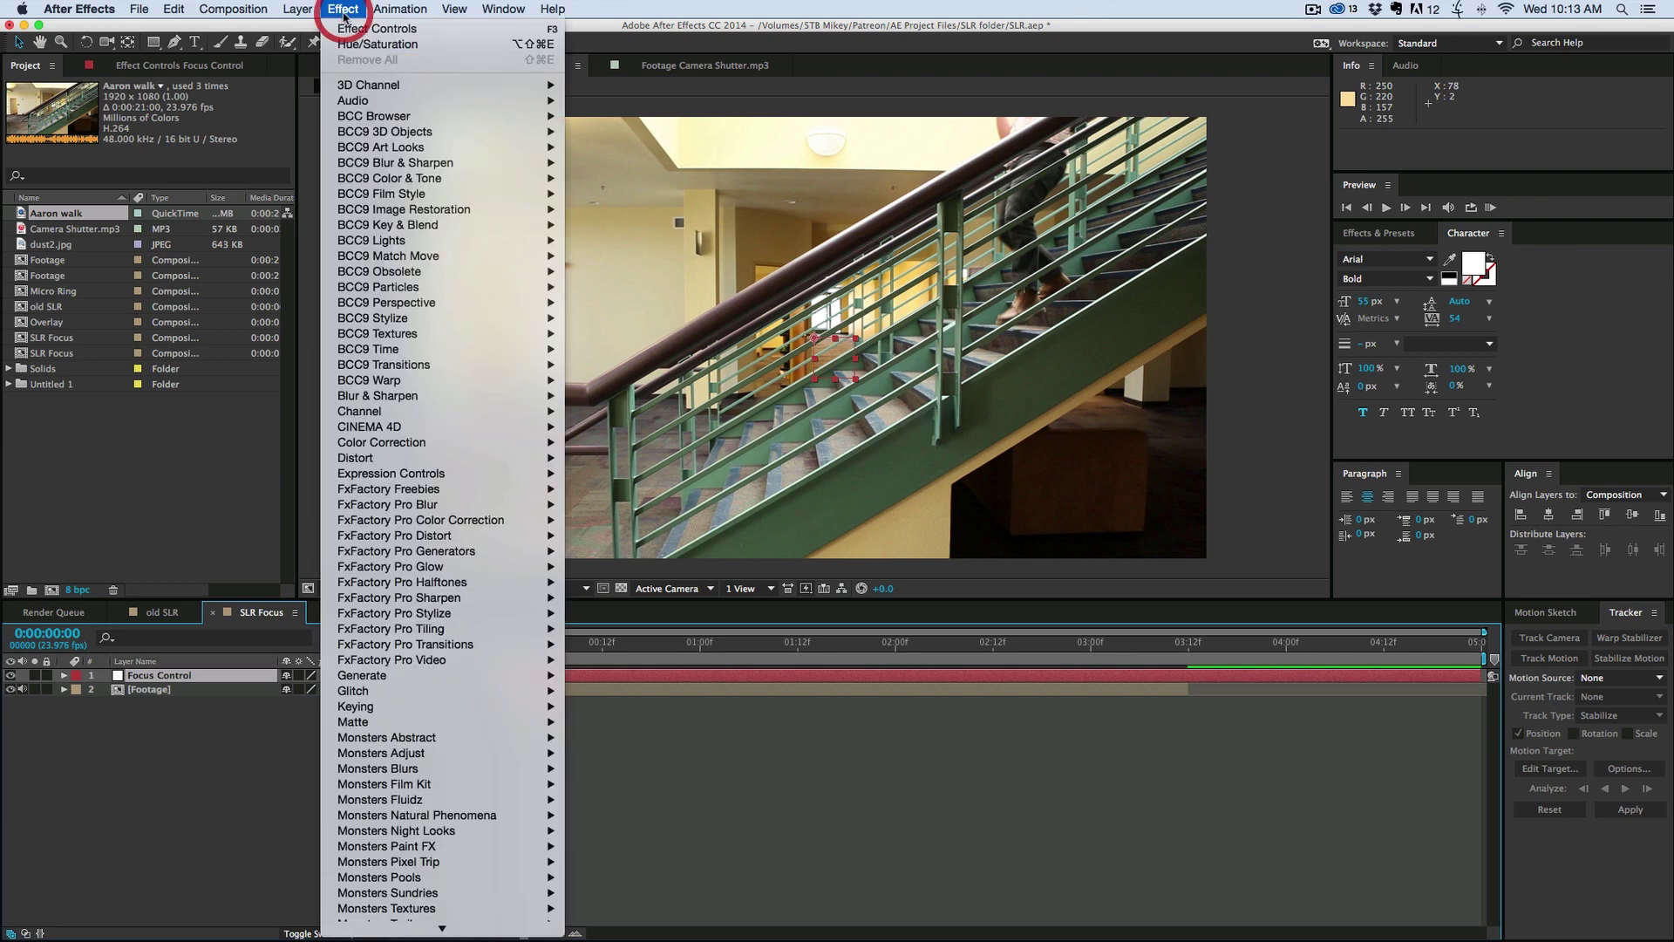
pyautogui.moveTo(434, 474)
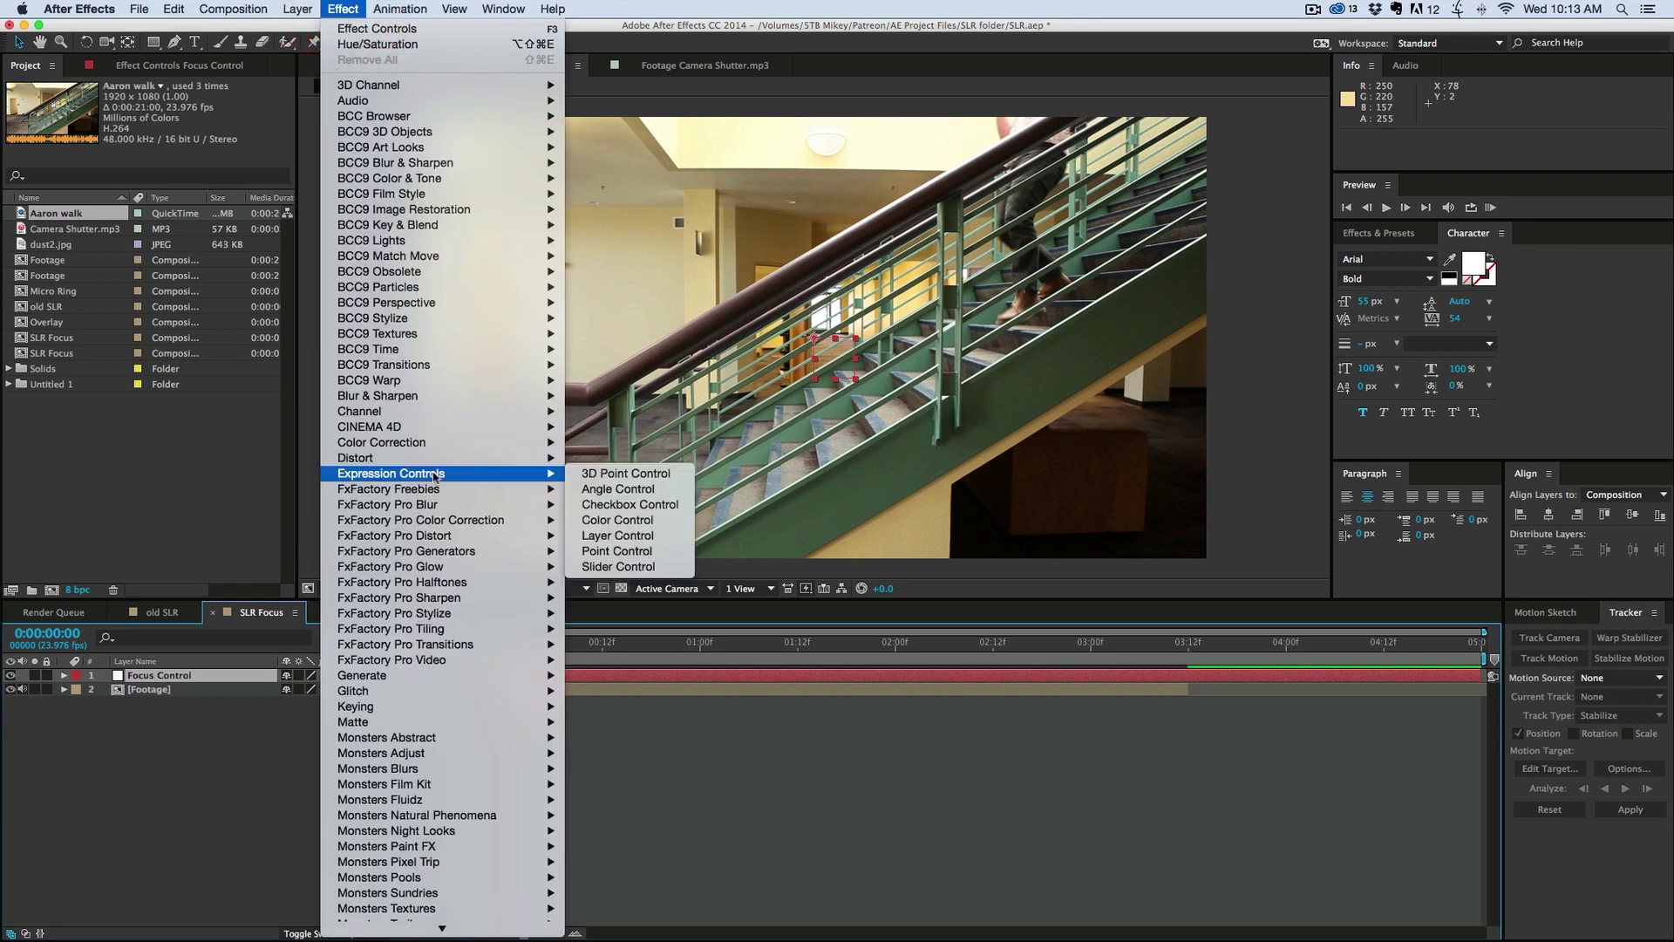
pyautogui.click(656, 565)
# Step: Apply the Fast Blur effect to the Footage layer
pyautogui.click(534, 687)
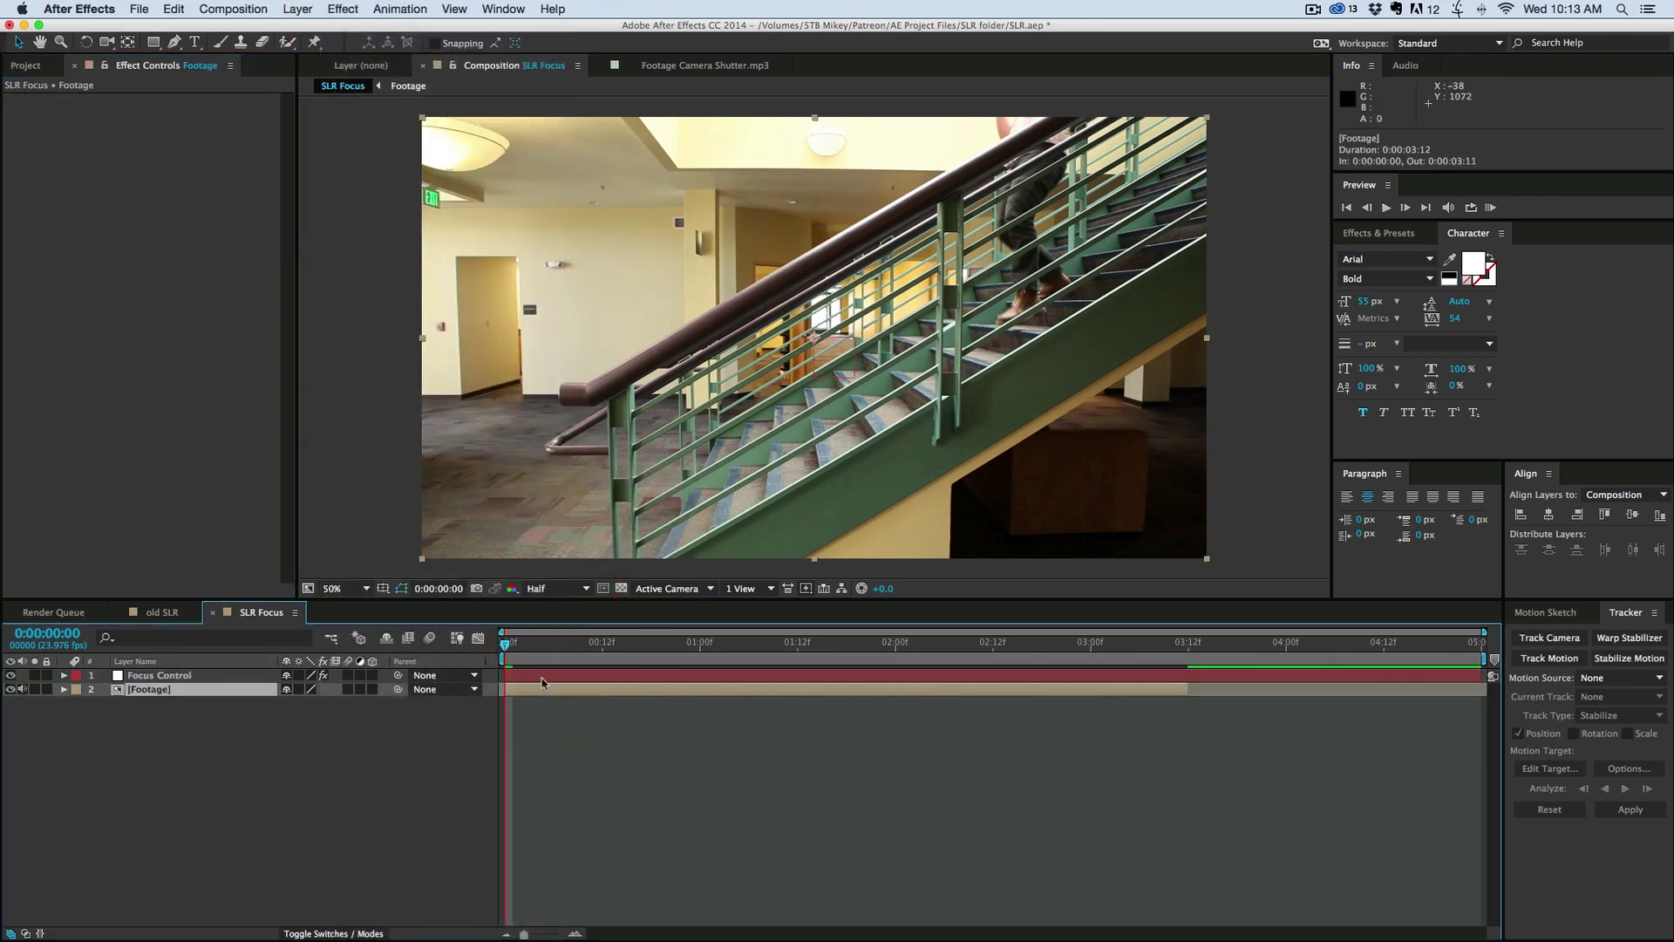
pyautogui.moveTo(550, 650); pyautogui.dragTo(505, 673)
pyautogui.click(562, 692)
pyautogui.click(349, 10)
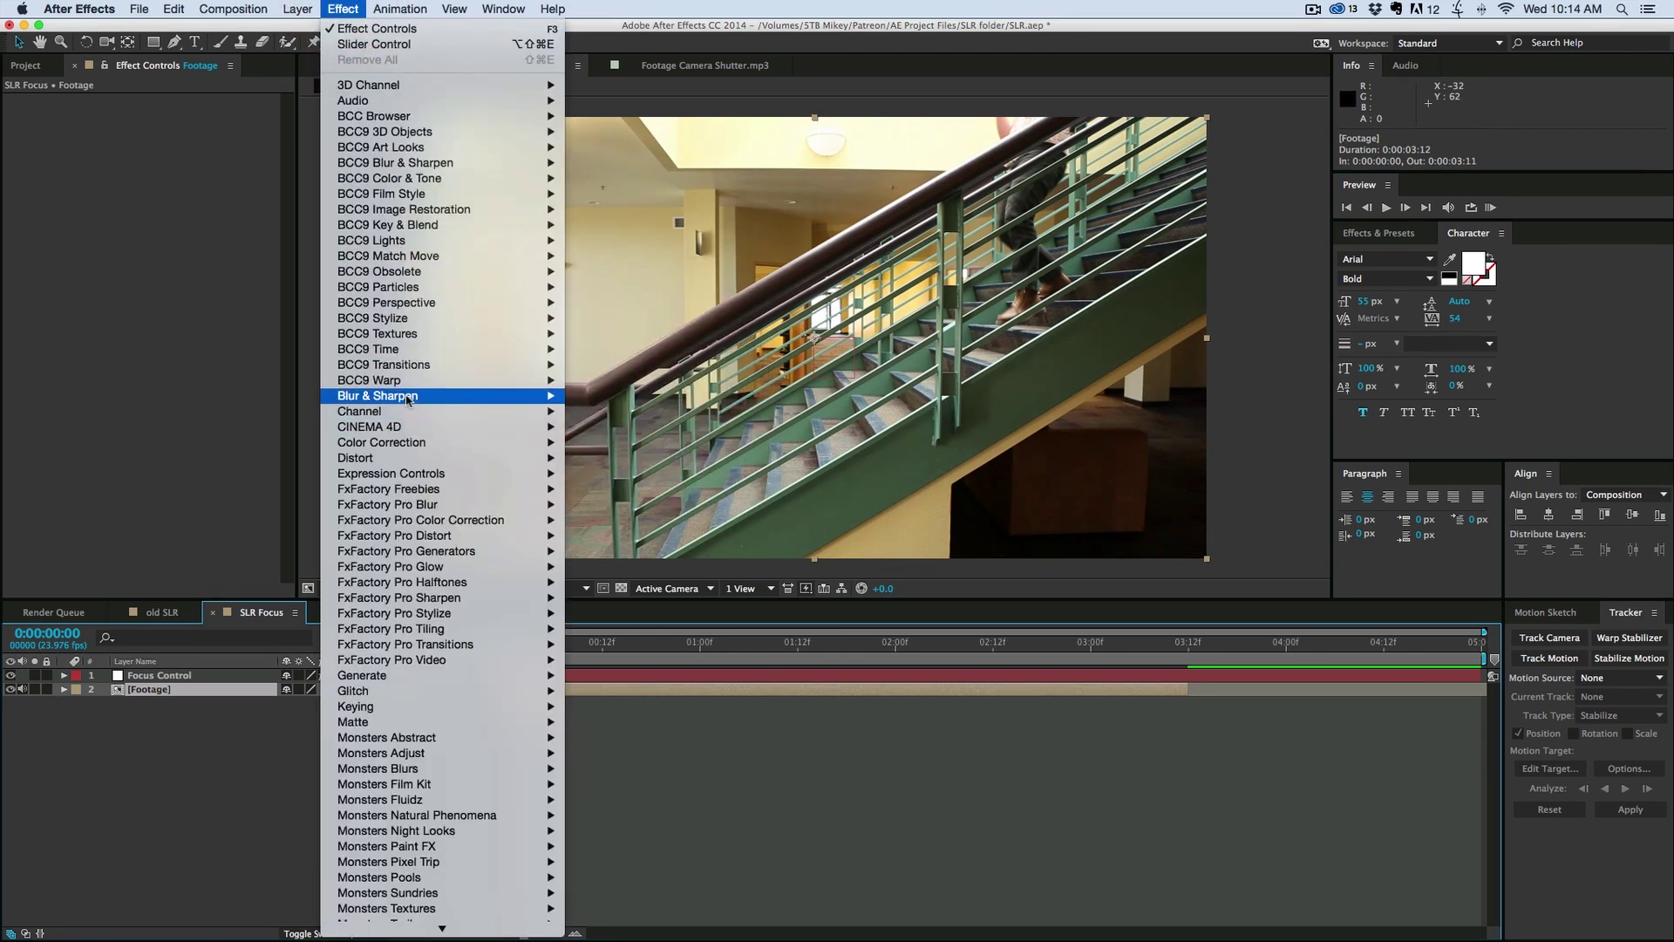
pyautogui.moveTo(414, 394)
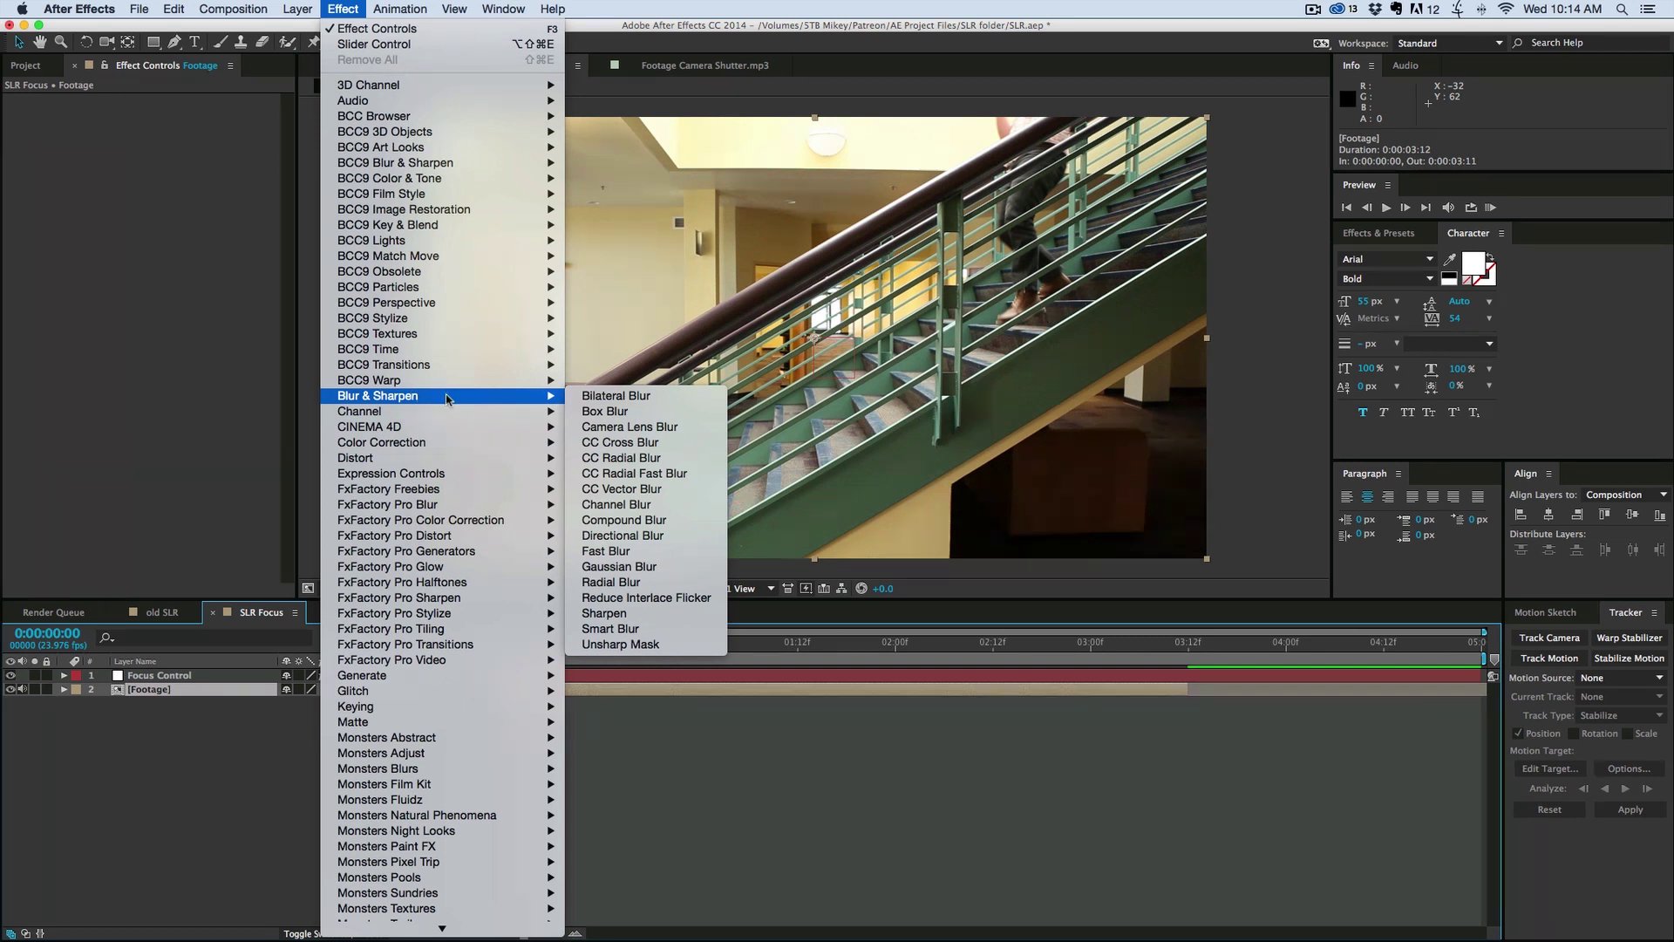
pyautogui.click(617, 551)
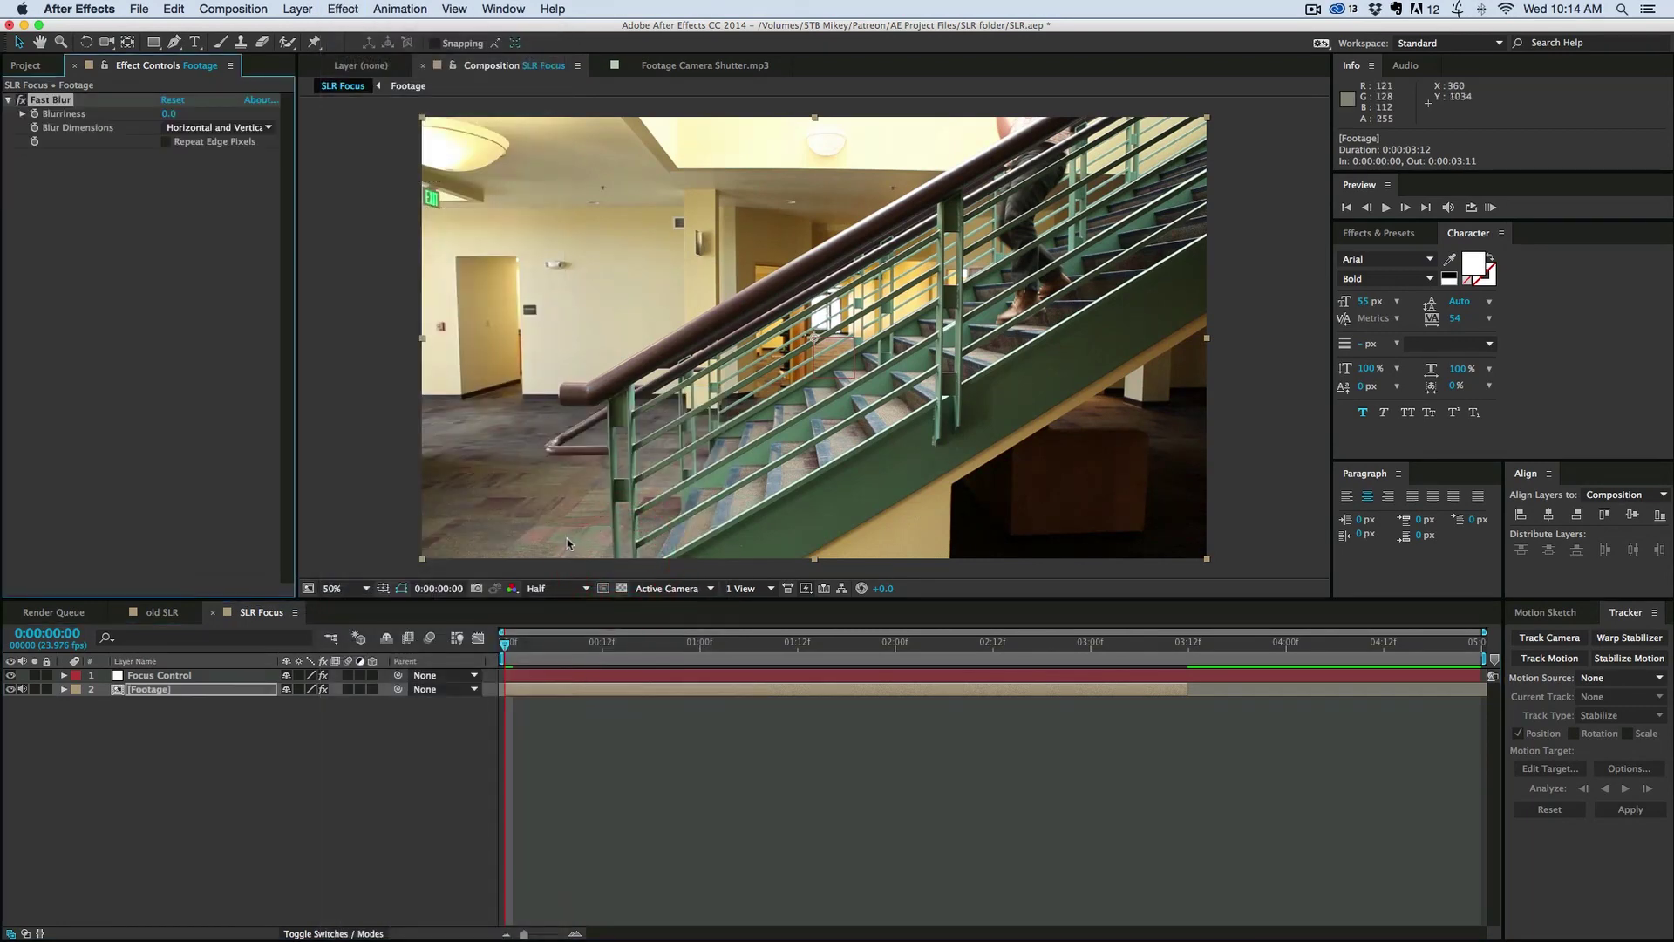
# Step: Link the Footage layer's Blurriness to the null's slider with the expression Math.abs(thisComp.layer("Focus Control").effect("Slider Control")("Slider")/2)
pyautogui.click(539, 694)
pyautogui.press('s')
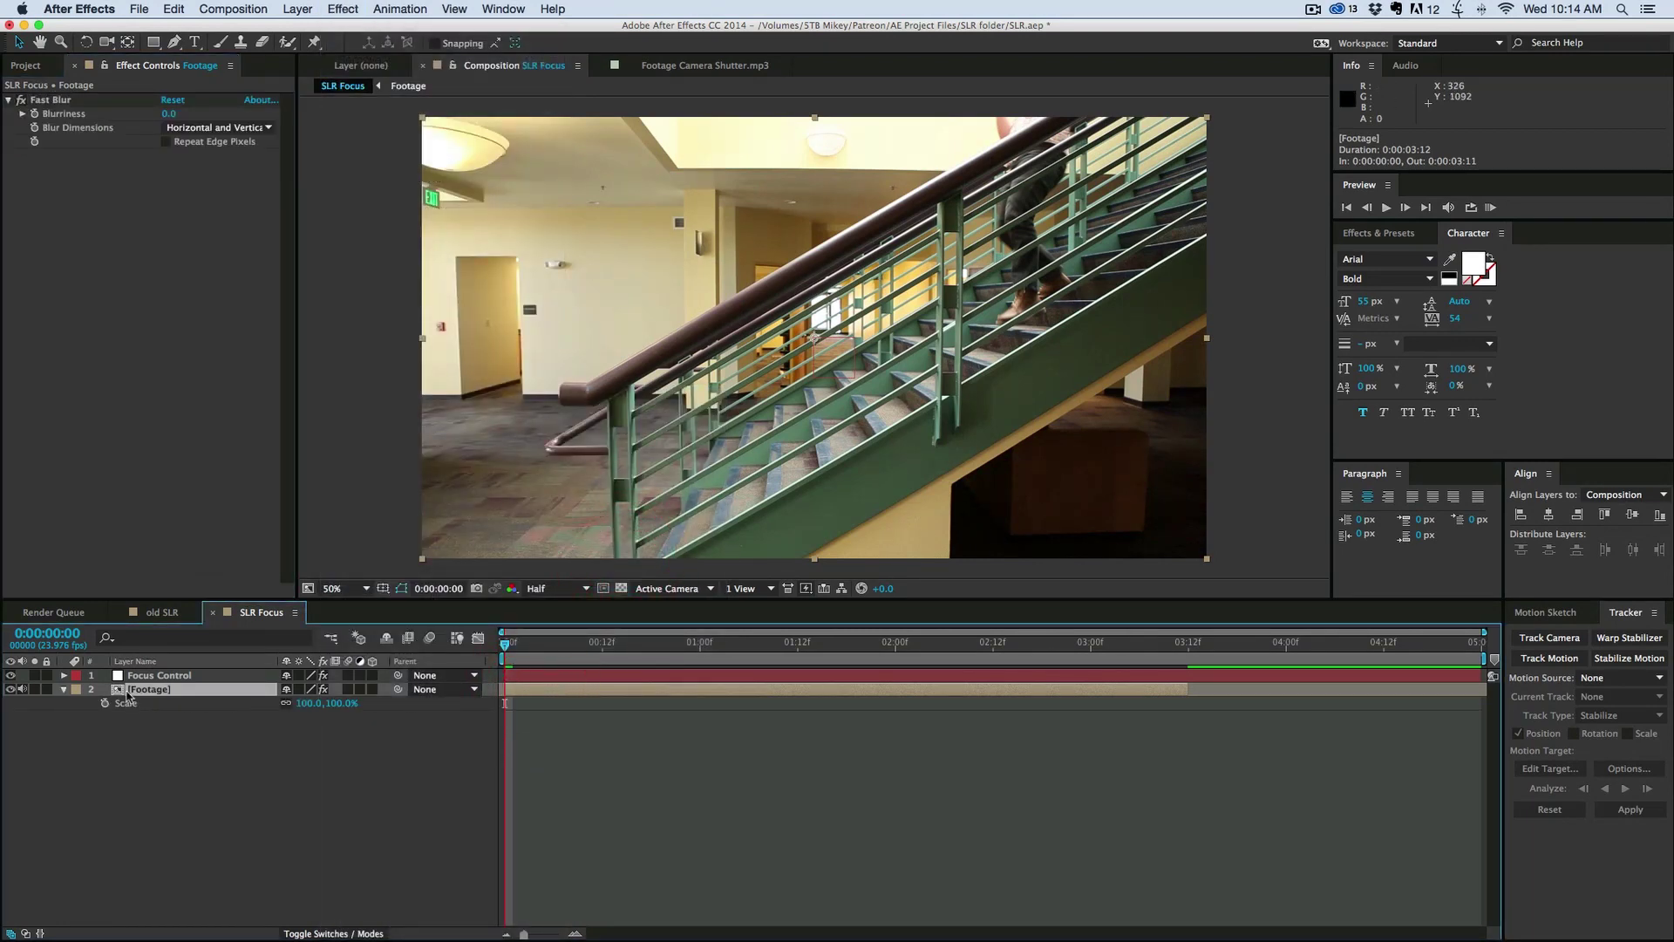
pyautogui.keyDown('alt'); pyautogui.click(35, 114); pyautogui.keyUp('alt')
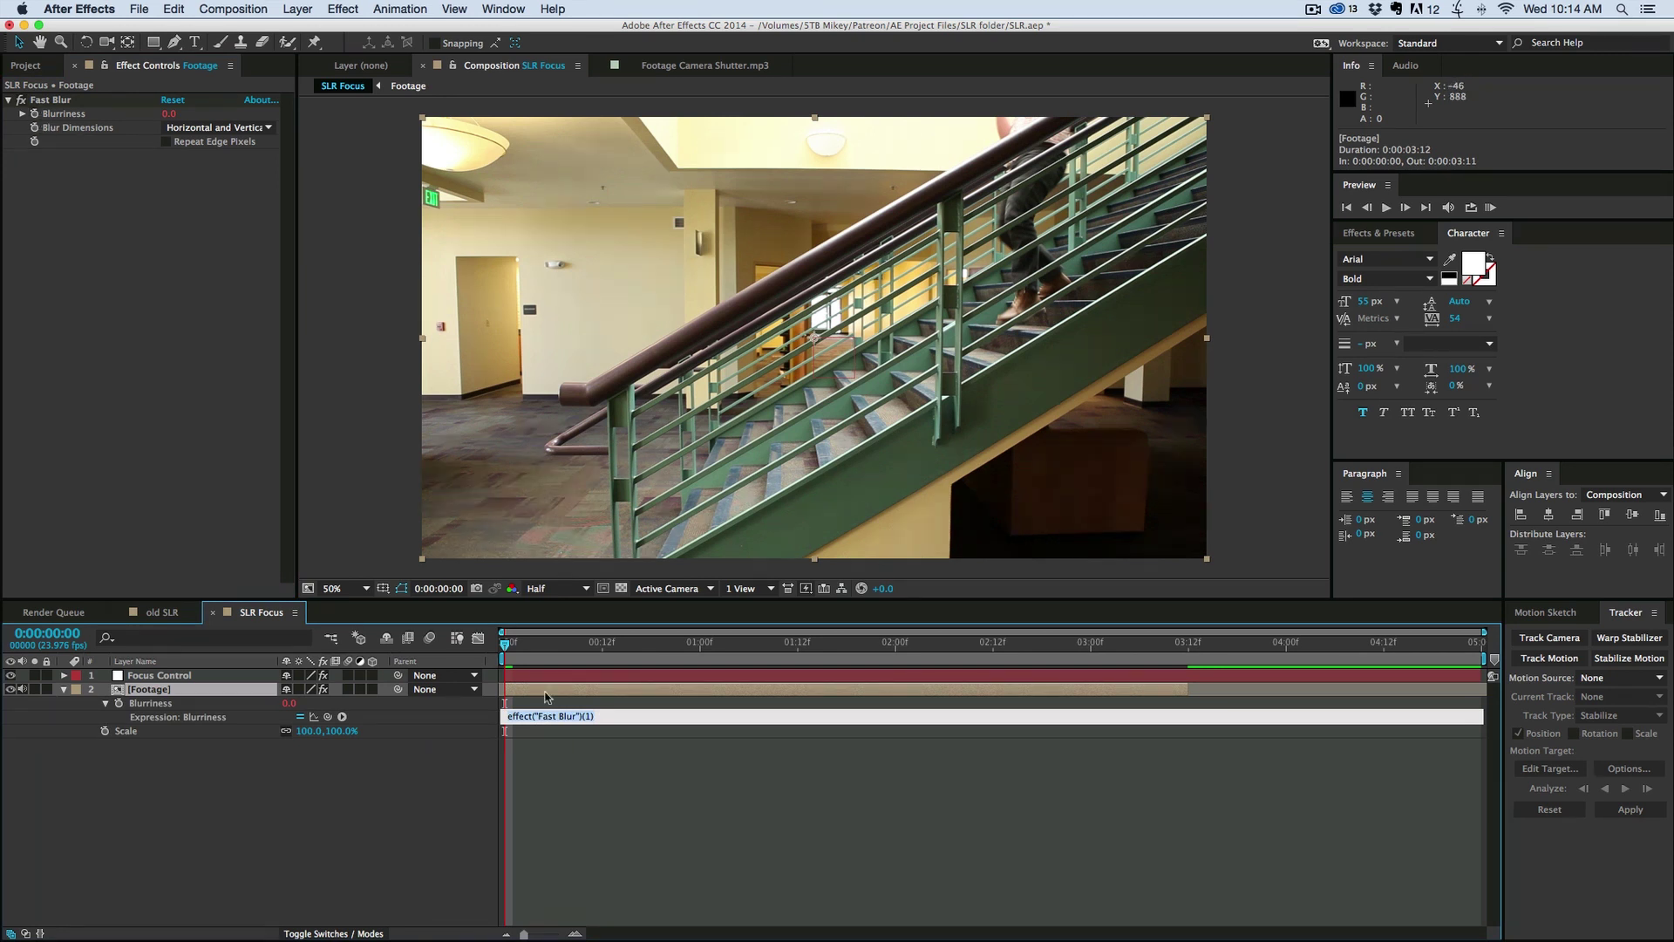
pyautogui.click(62, 674)
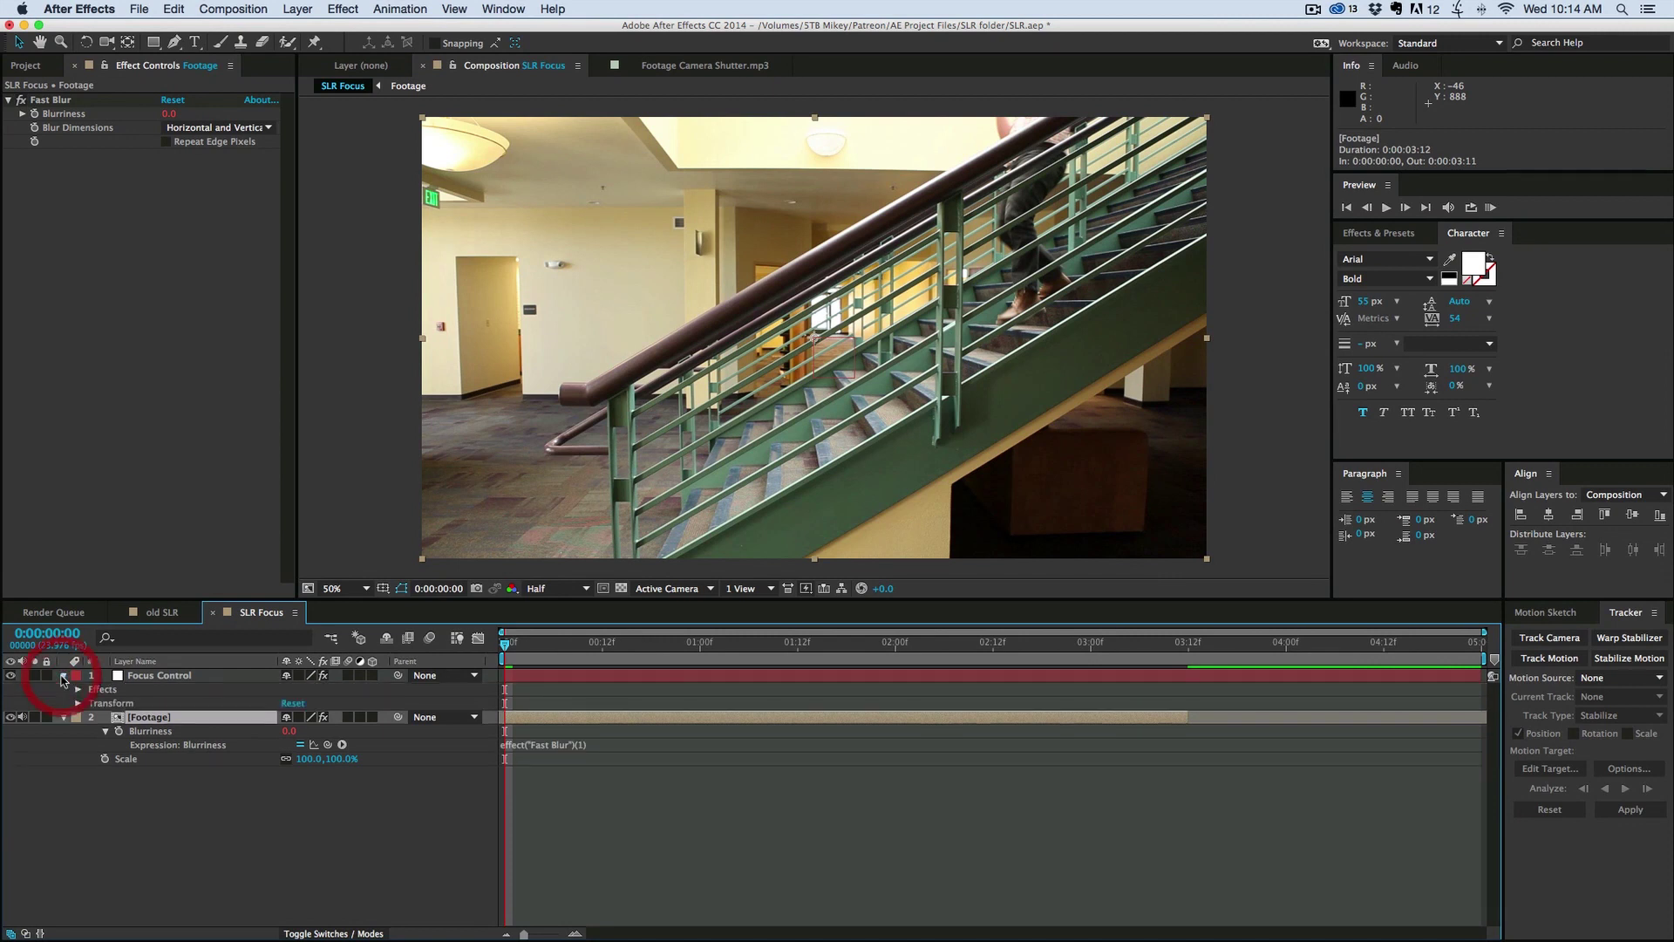
pyautogui.click(80, 689)
pyautogui.click(92, 703)
pyautogui.click(624, 789)
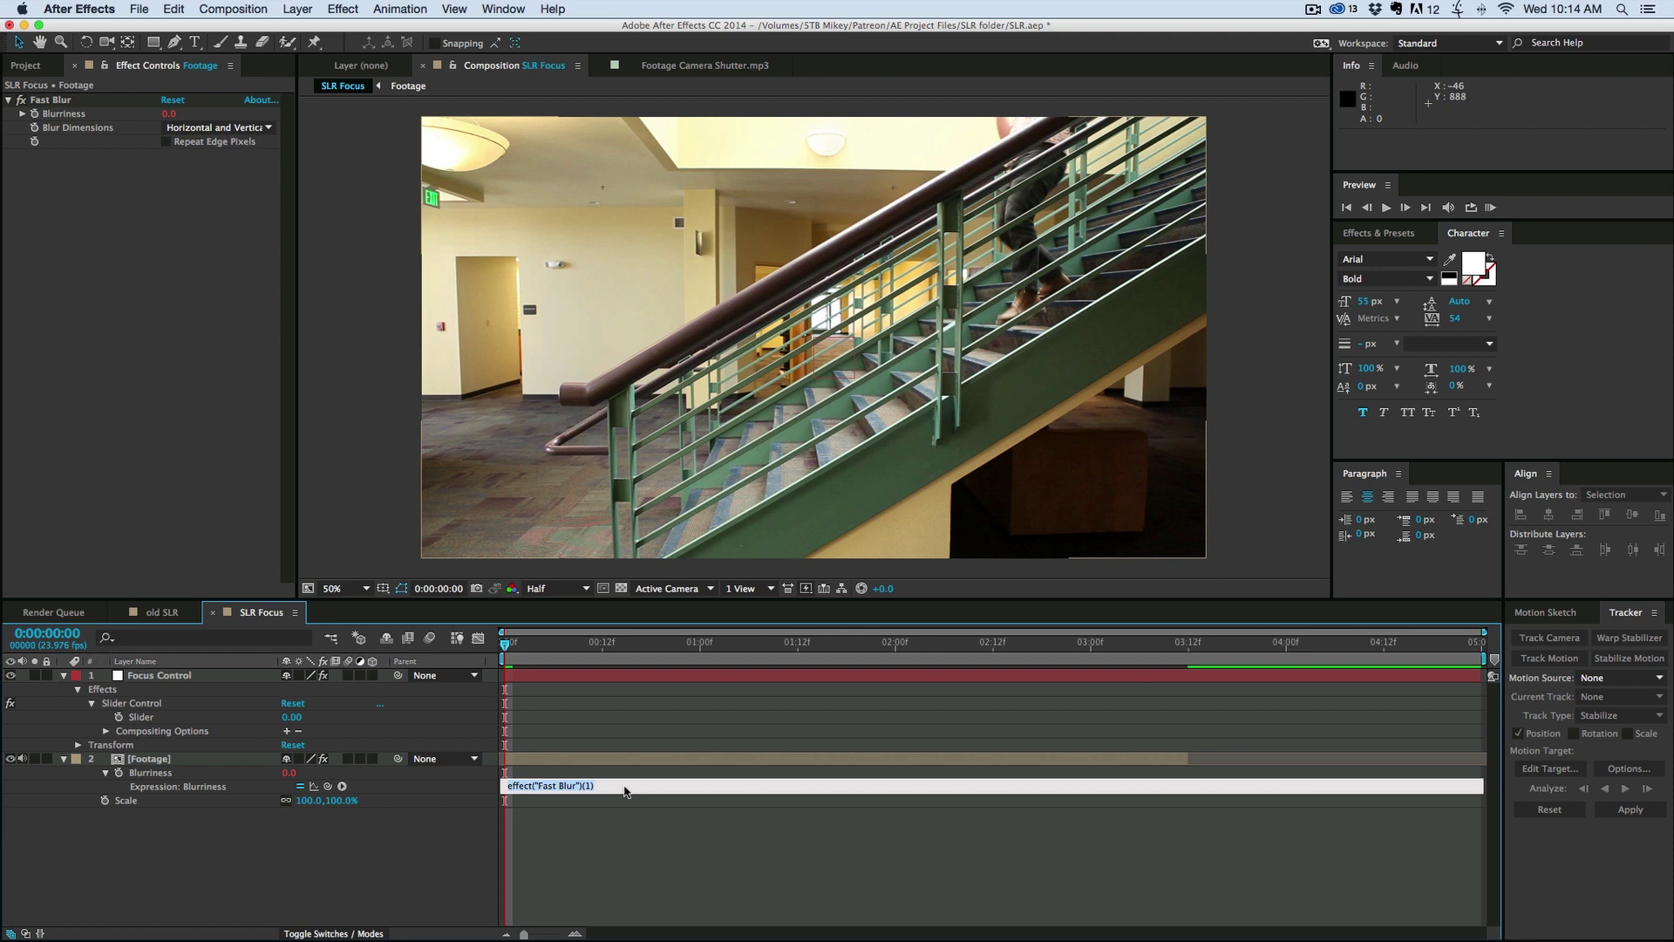
pyautogui.write('k')
pyautogui.moveTo(328, 785); pyautogui.dragTo(168, 722)
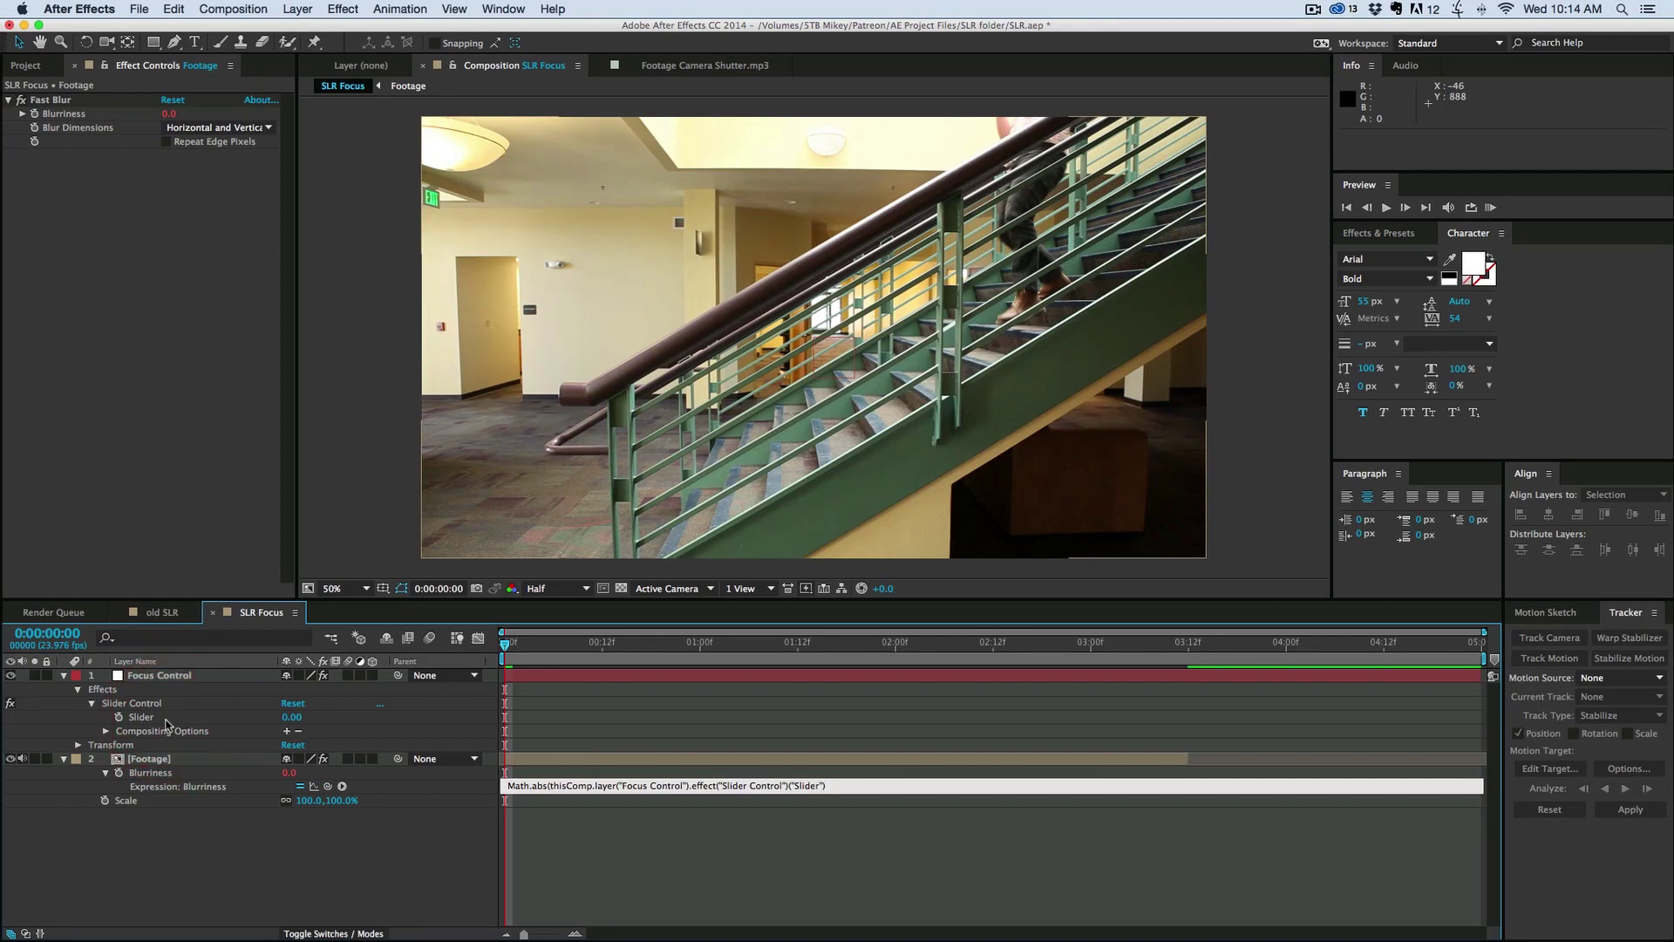
pyautogui.write('/2')
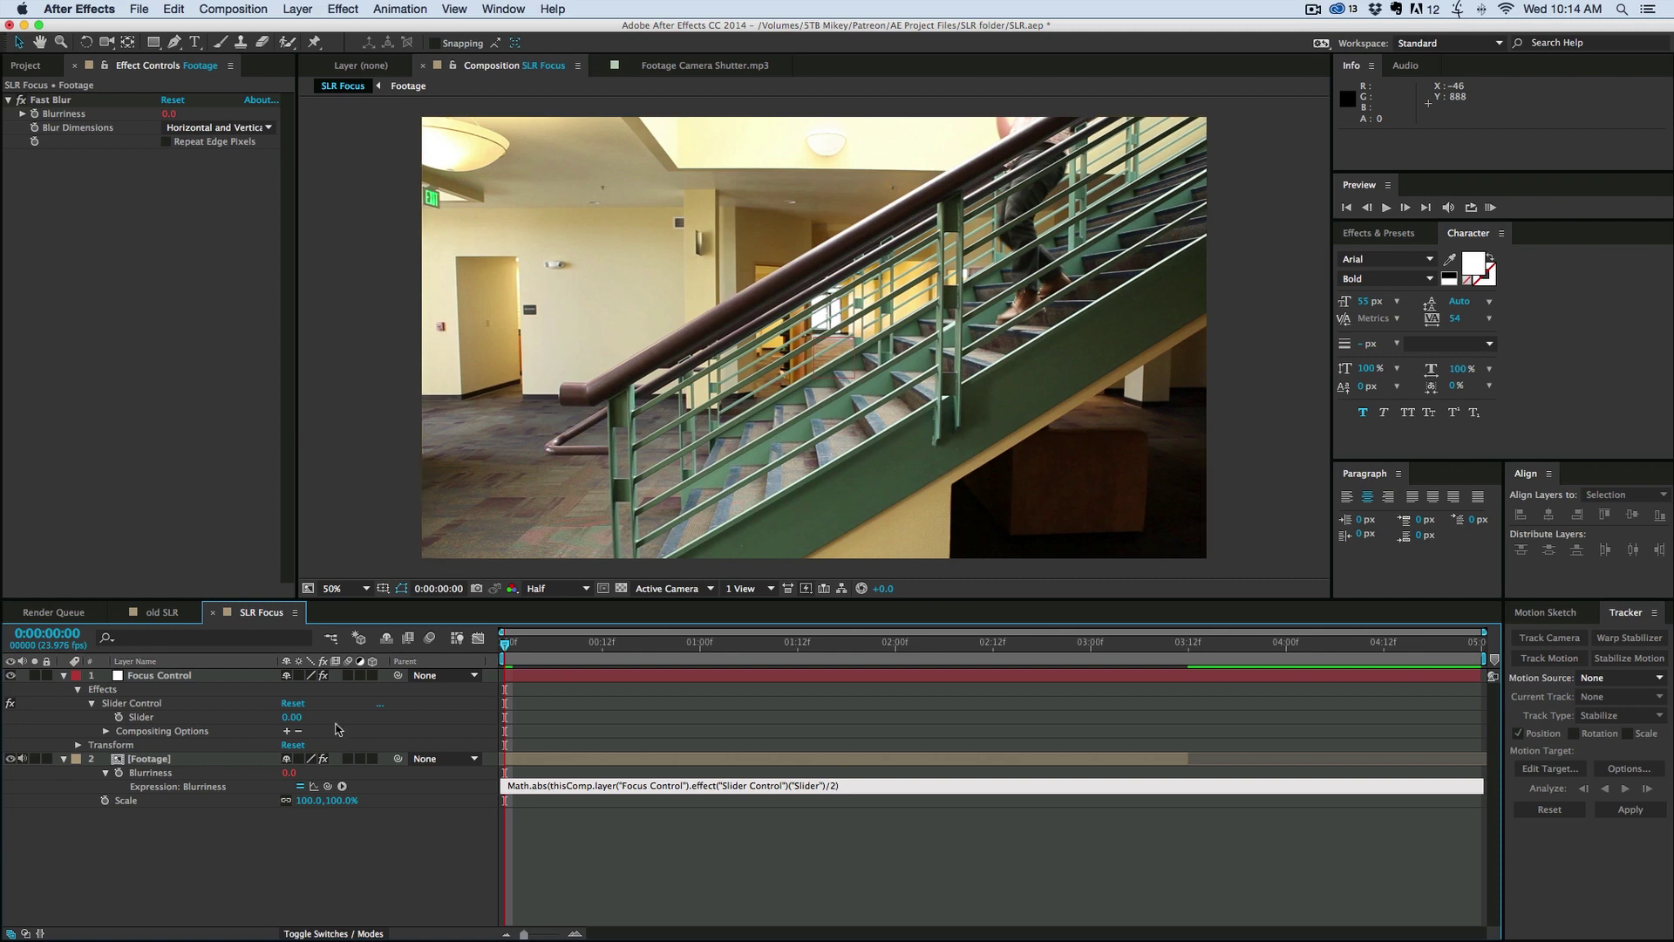
pyautogui.click(590, 844)
# Step: Test the blur with the Focus Control slider at -170, and undo back to 80
pyautogui.moveTo(291, 717)
pyautogui.mouseDown()
pyautogui.moveTo(410, 699)
pyautogui.moveTo(87, 720)
pyautogui.moveTo(262, 709)
pyautogui.moveTo(61, 702)
pyautogui.moveTo(284, 719)
pyautogui.moveTo(523, 690)
pyautogui.moveTo(305, 689)
pyautogui.mouseUp()
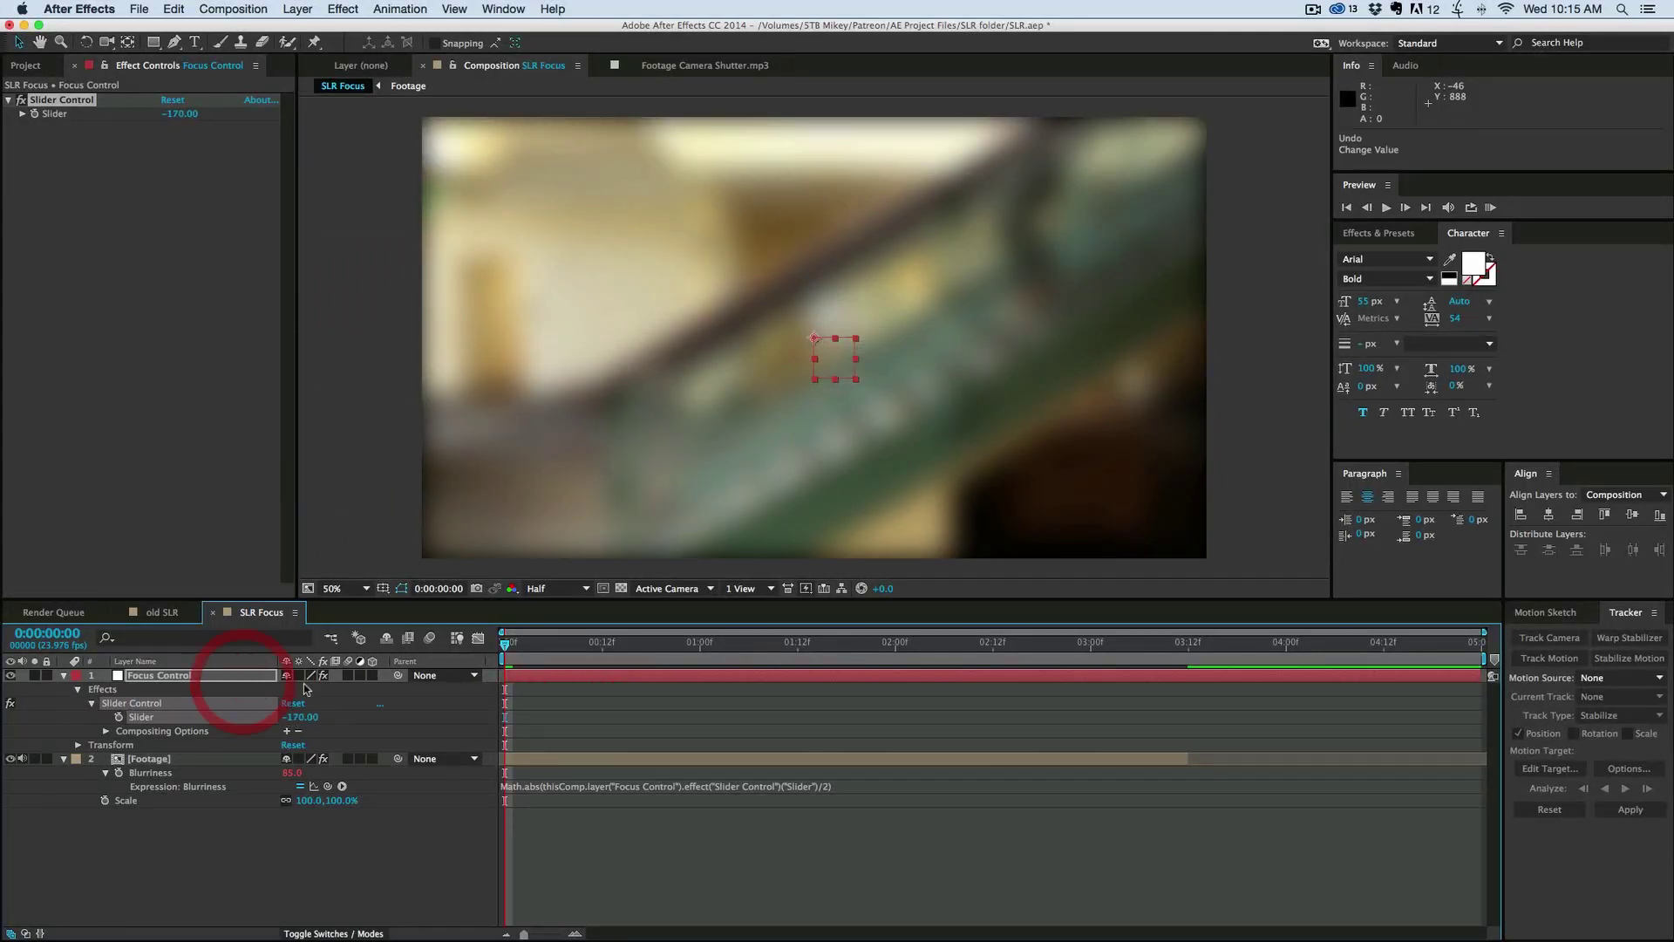
pyautogui.press('super+z')
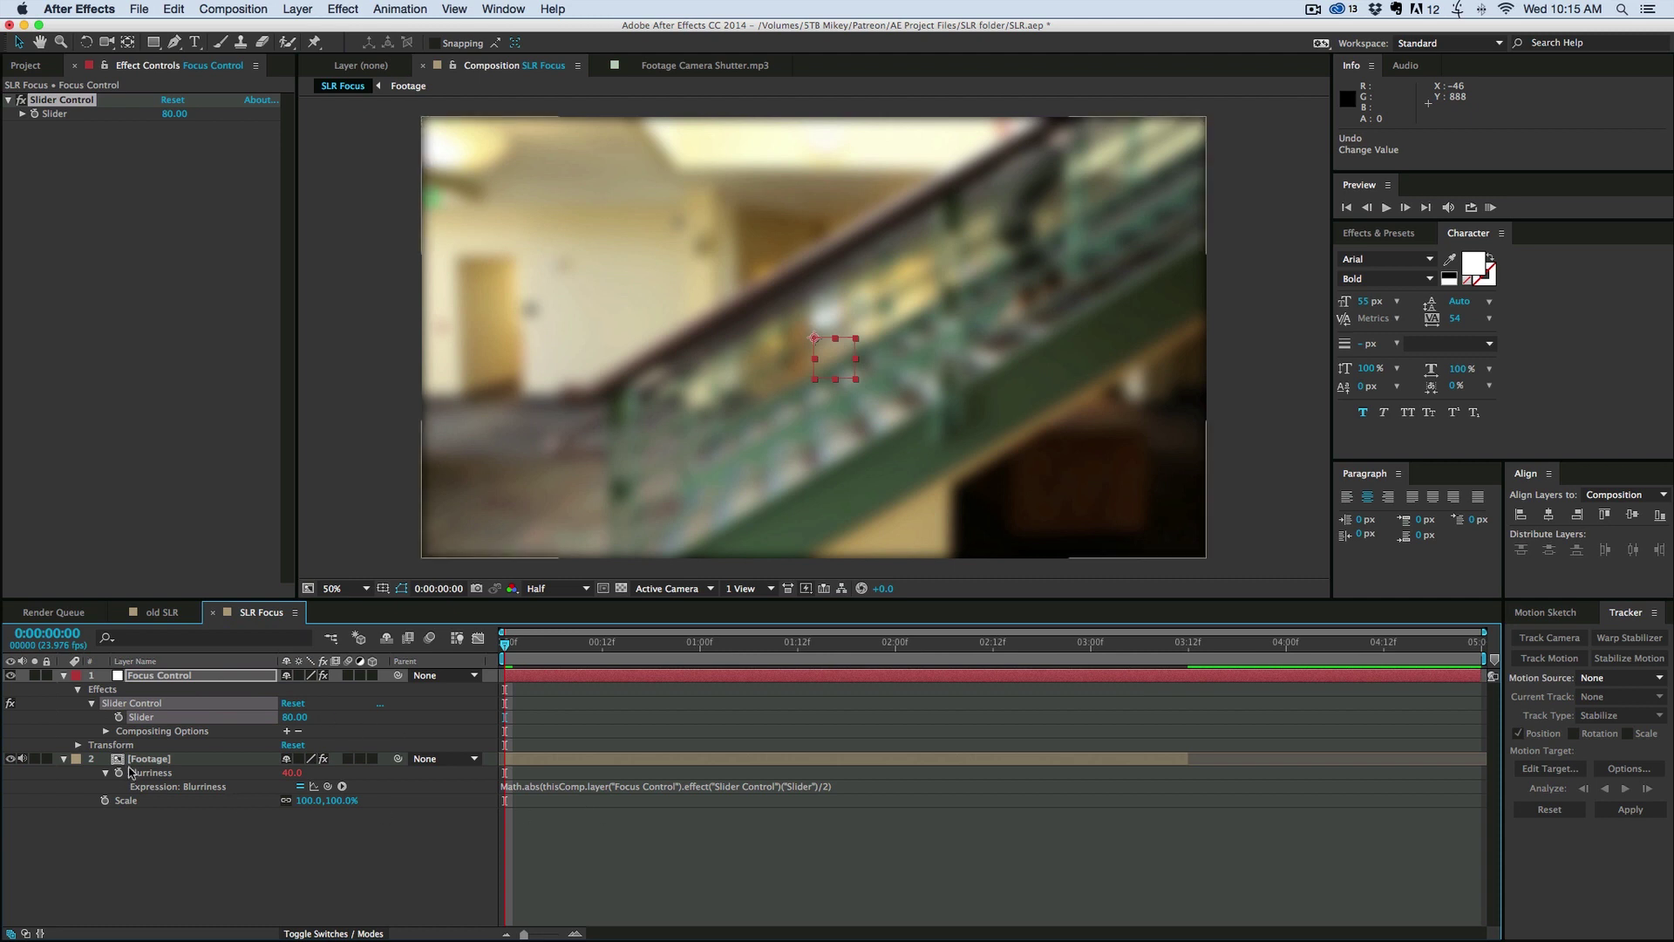
# Step: Give the Footage layer's Scale the expression Math.abs(thisComp.layer("Focus Control").effect("Slider Control")("Slider")/6)
pyautogui.keyDown('alt'); pyautogui.click(104, 800); pyautogui.keyUp('alt')
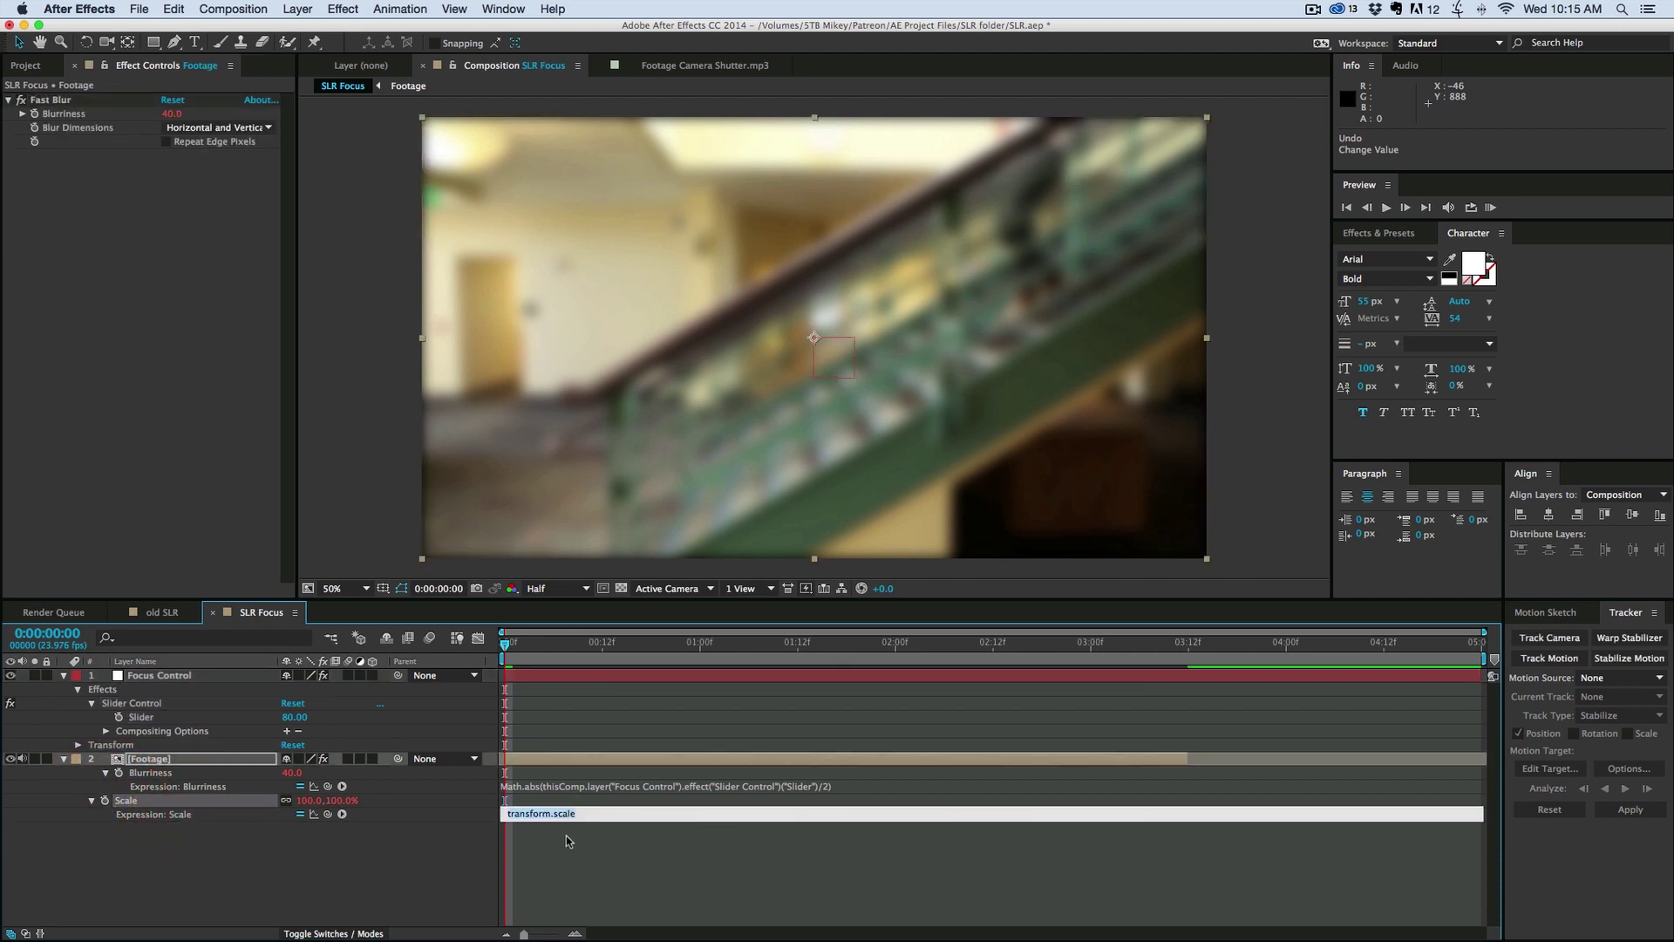
pyautogui.write('Math.abs(')
pyautogui.moveTo(328, 813); pyautogui.dragTo(159, 717)
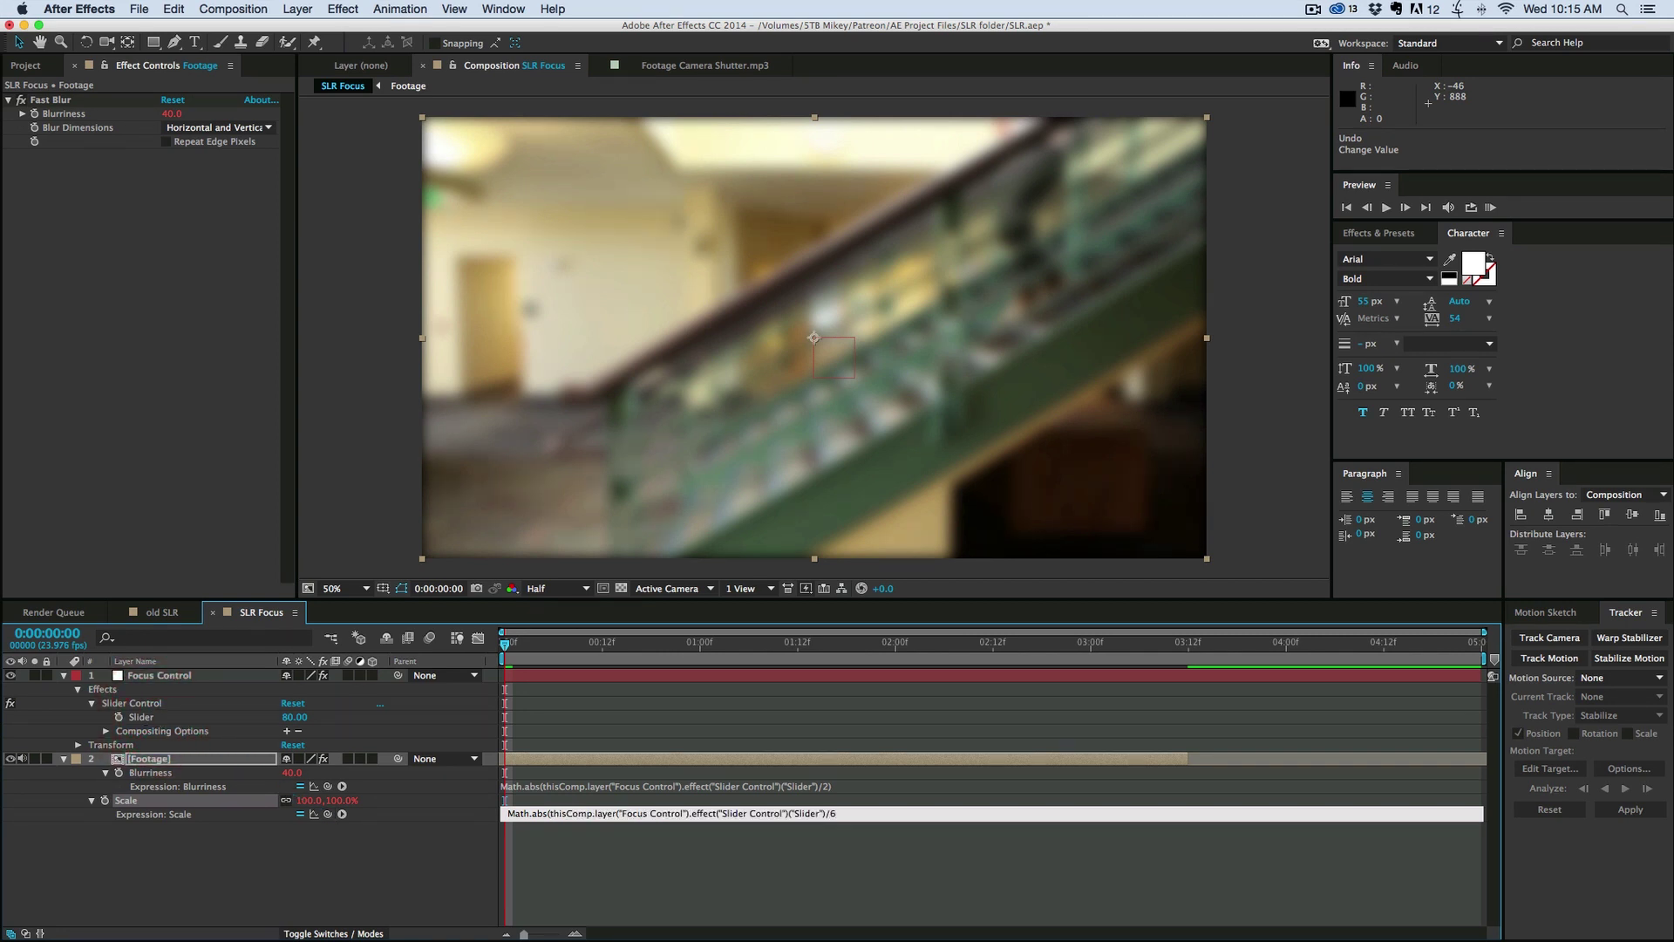
pyautogui.click(722, 883)
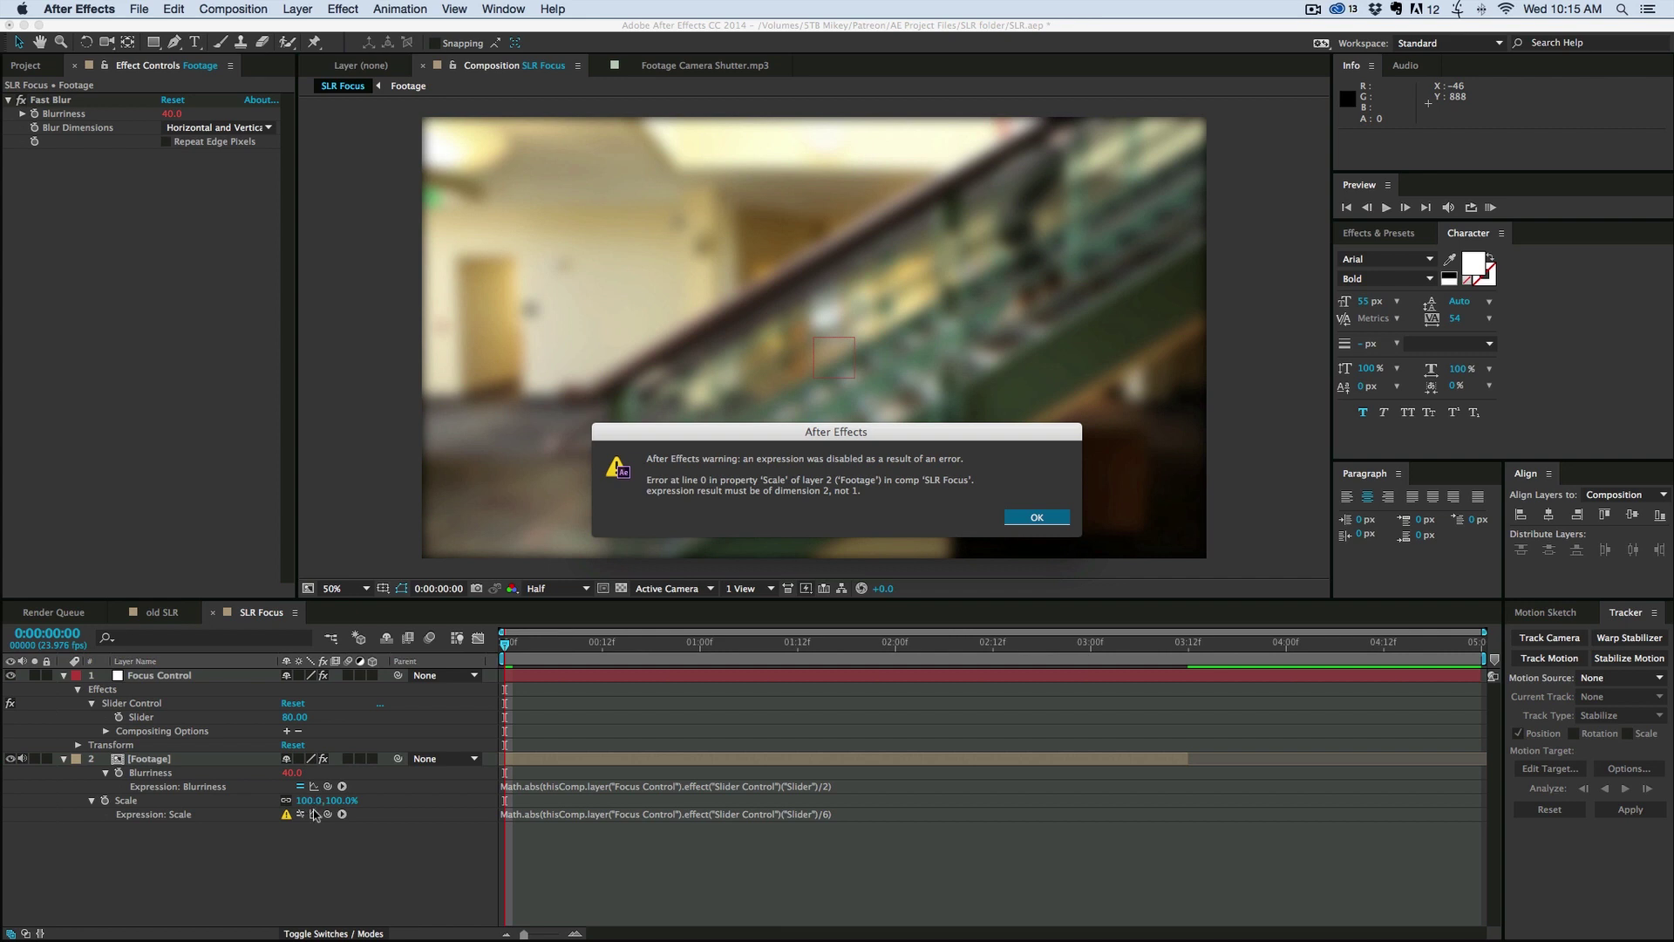
pyautogui.click(1037, 518)
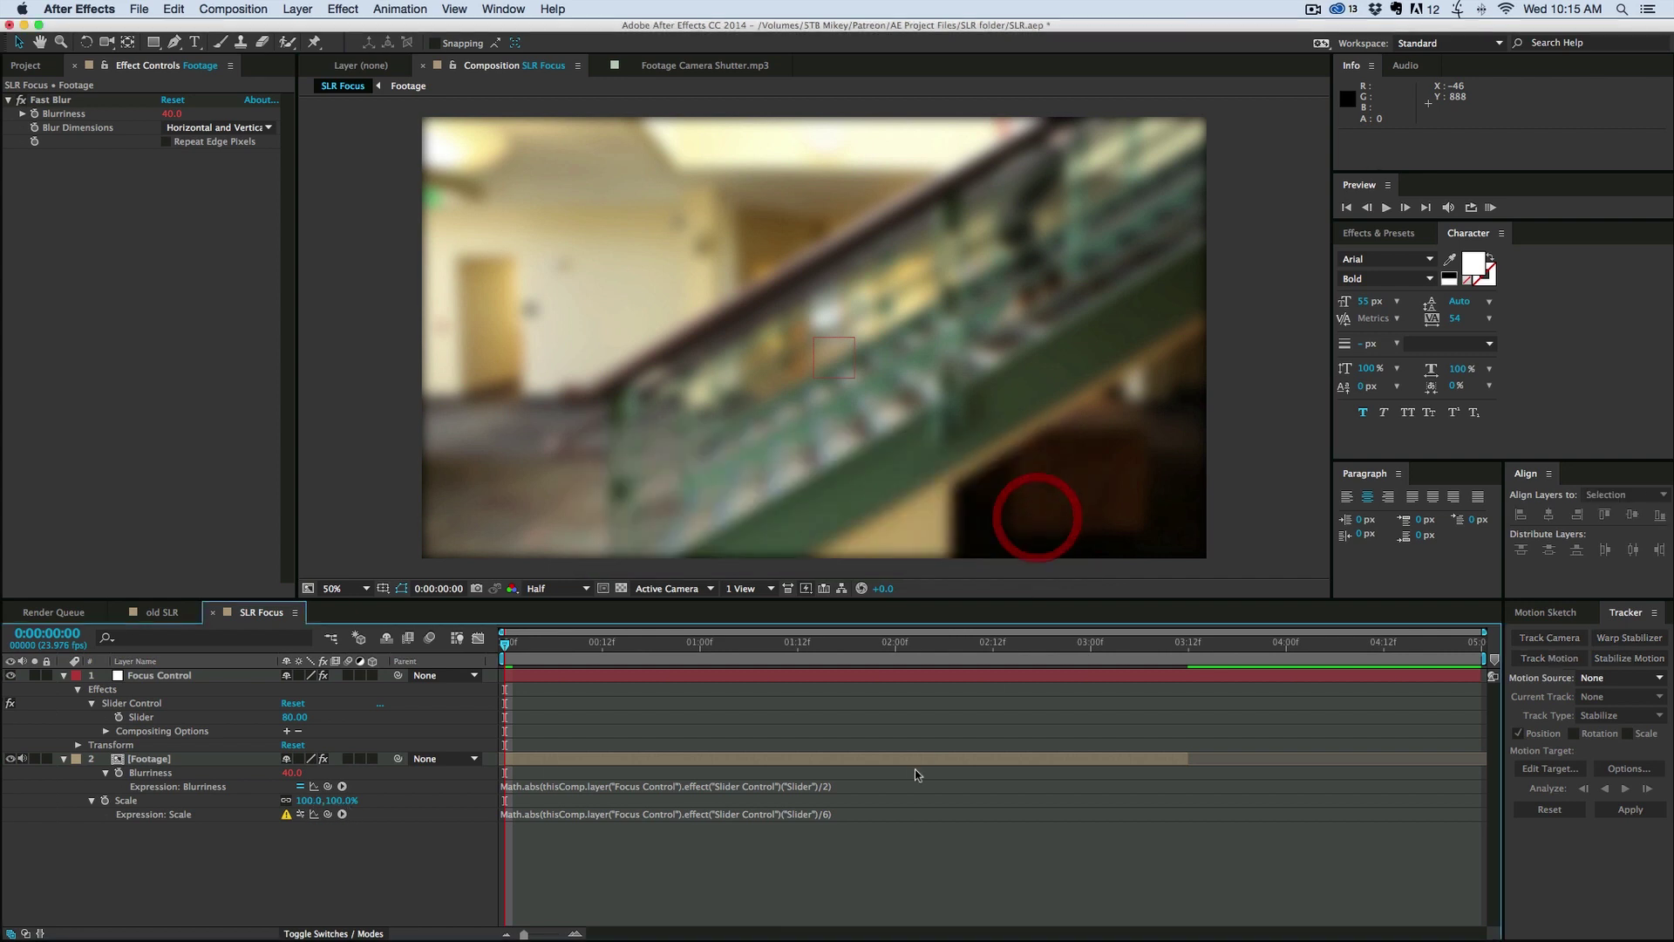
# Step: Rewrite the Scale expression so its formula is assigned to fScale, ended with a semicolon, and followed by a second line [fScale,fScale]
pyautogui.click(867, 815)
pyautogui.press('Left')
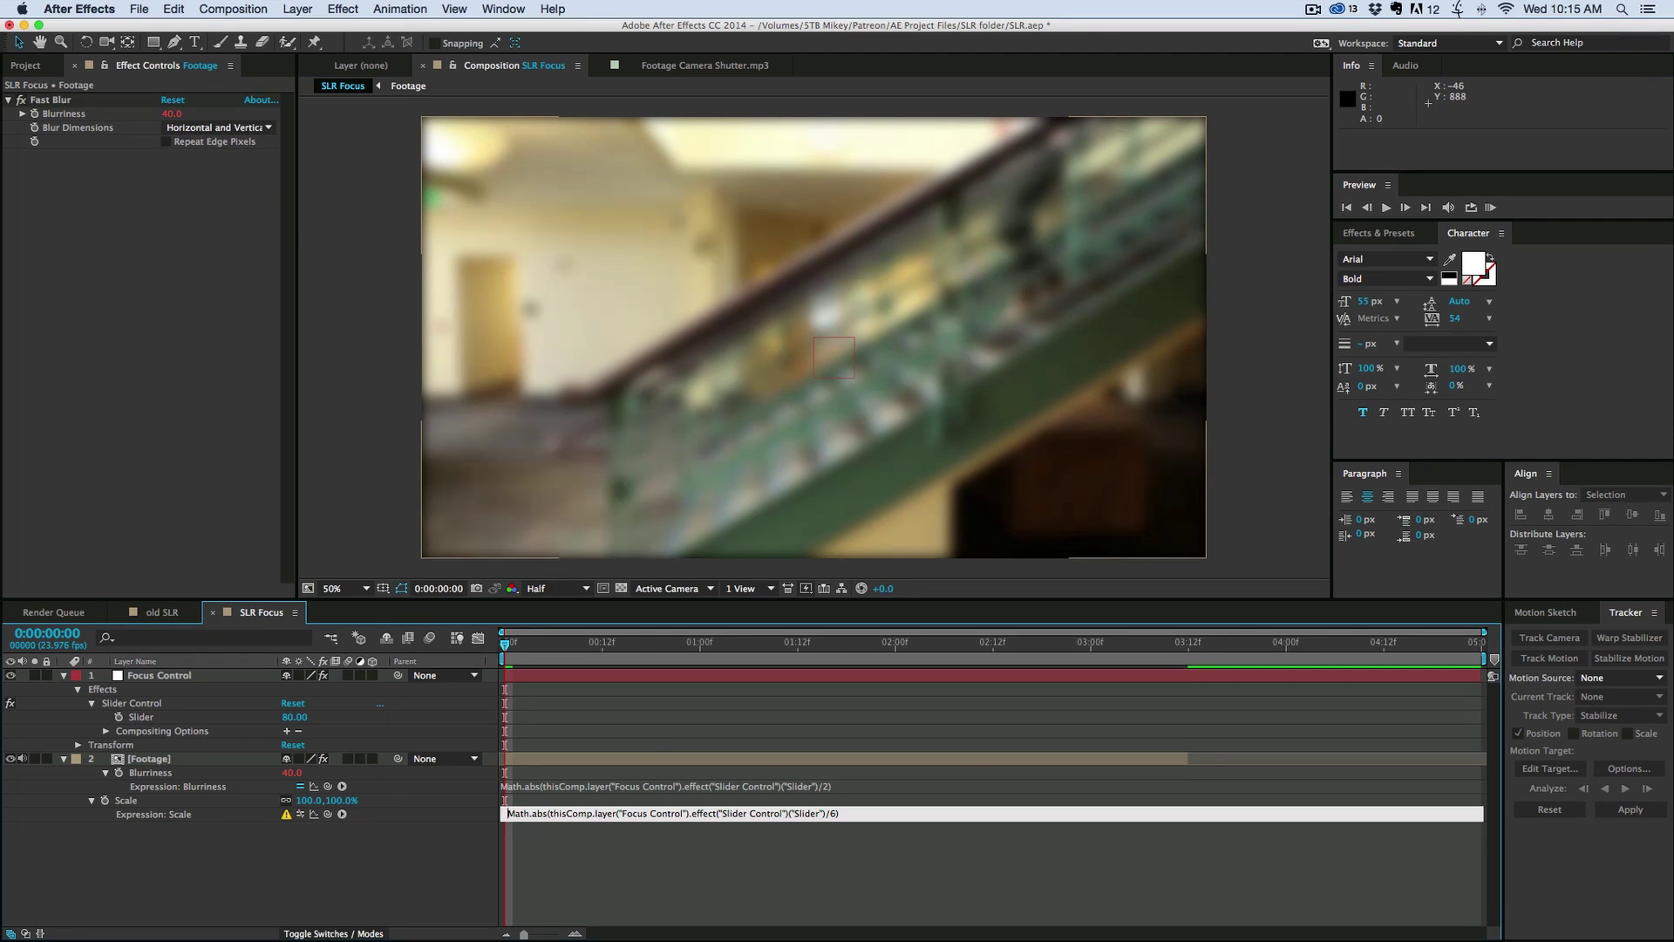
pyautogui.write('fSca')
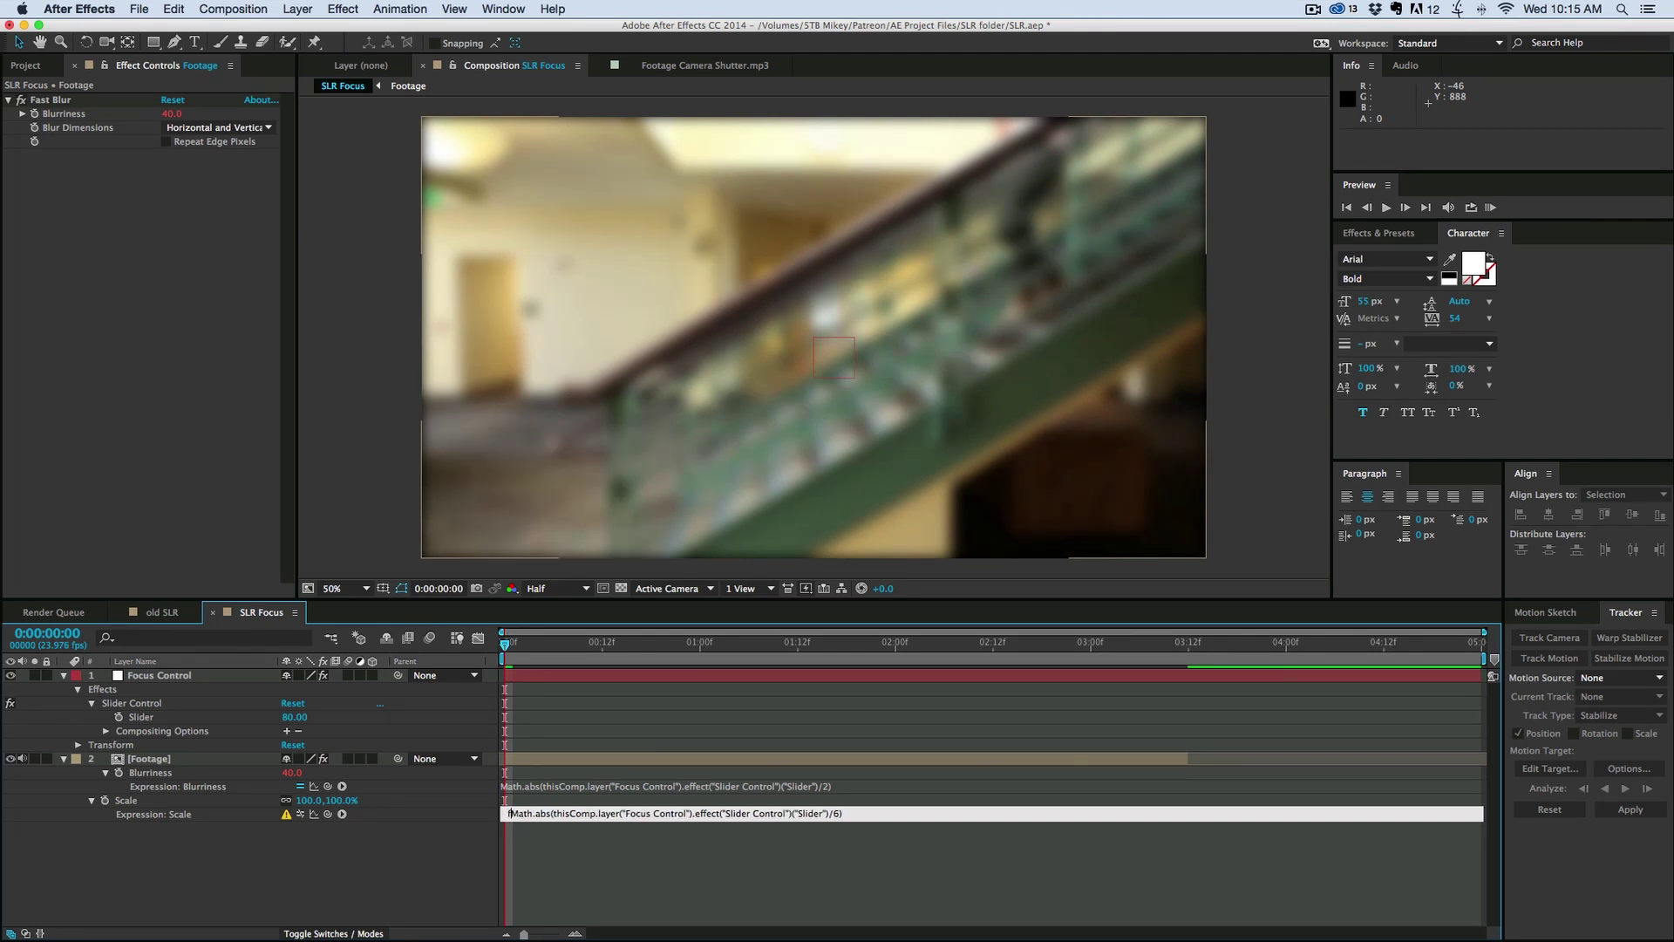
pyautogui.write('le')
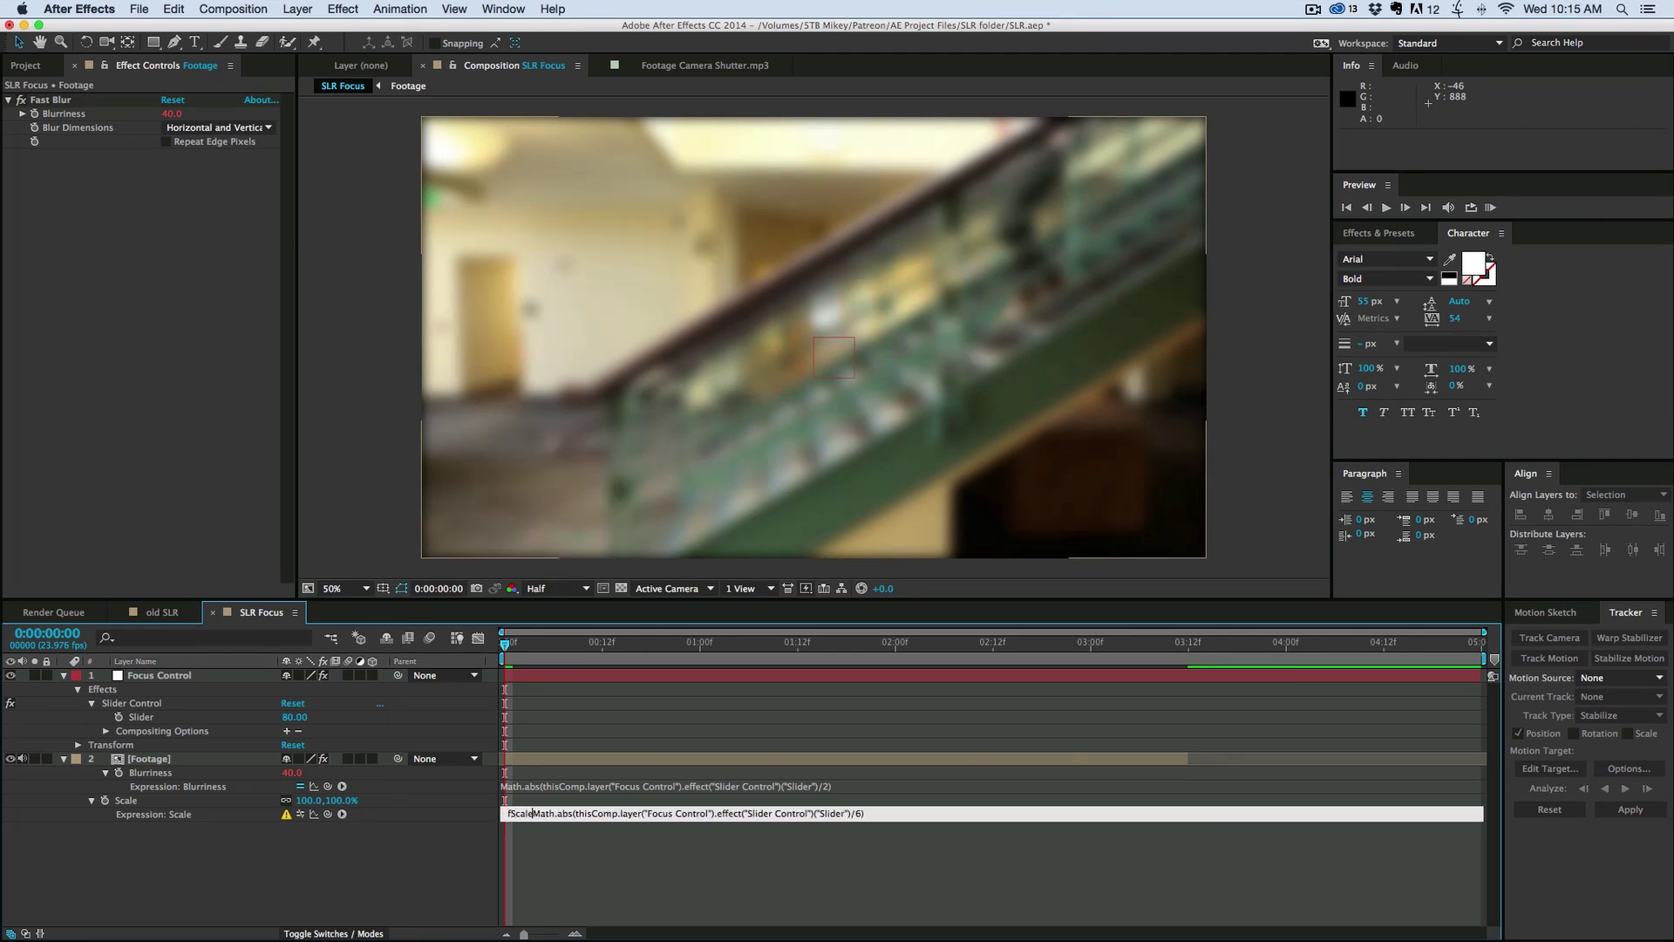
pyautogui.write('=')
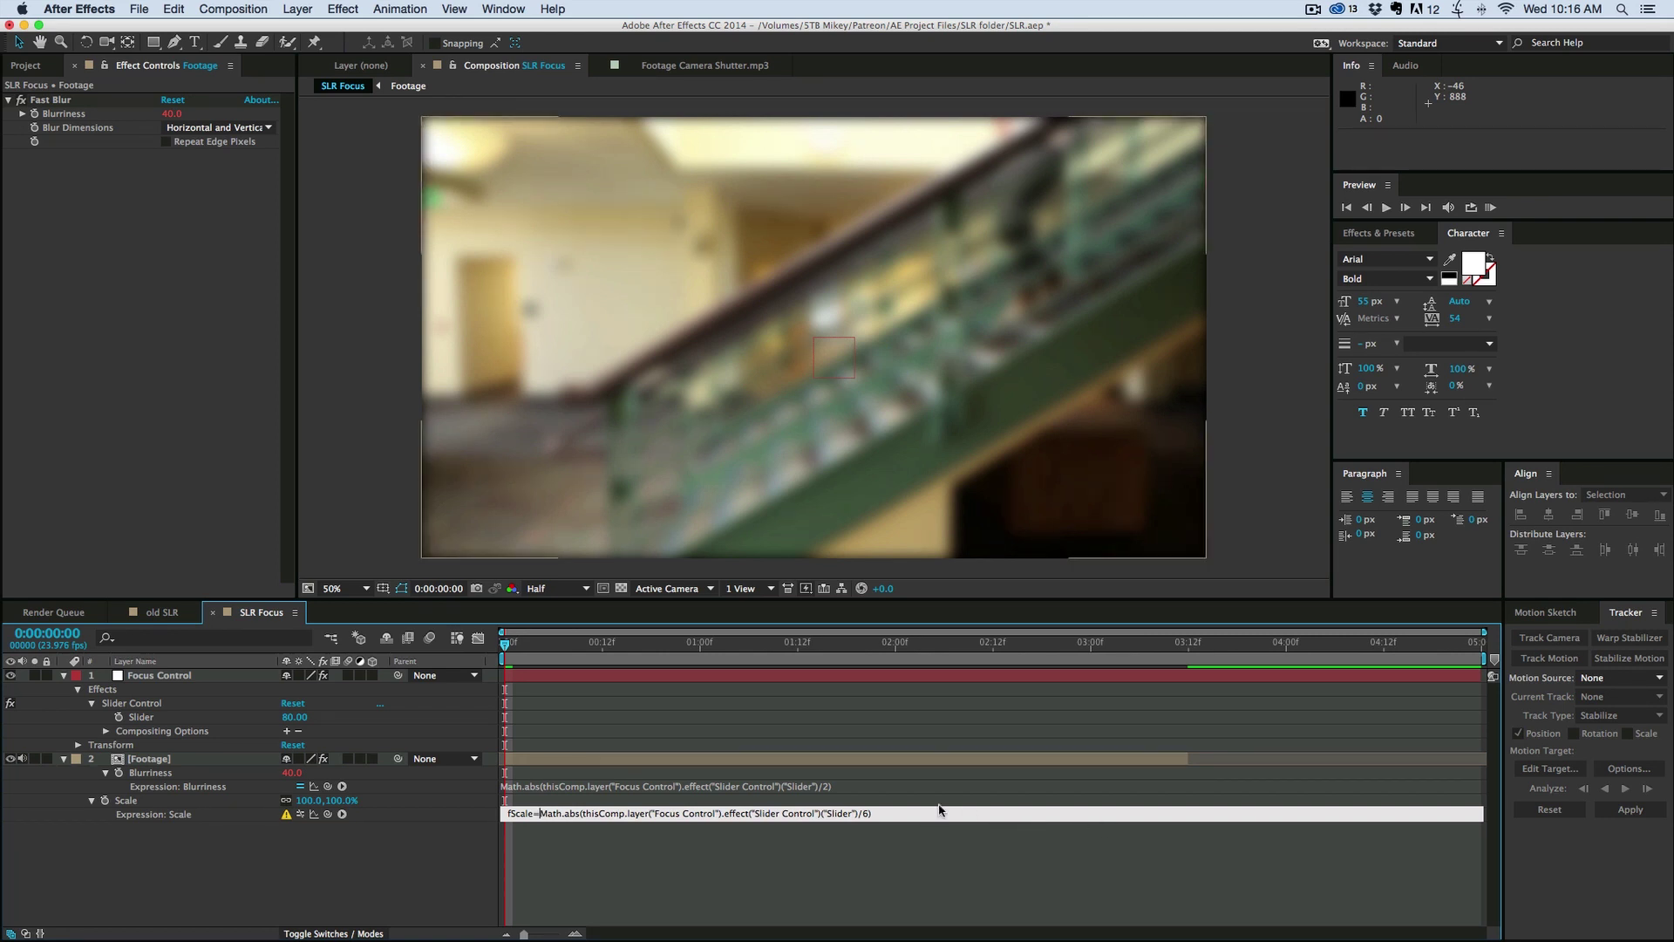
pyautogui.click(904, 815)
pyautogui.write(';')
pyautogui.press('Return')
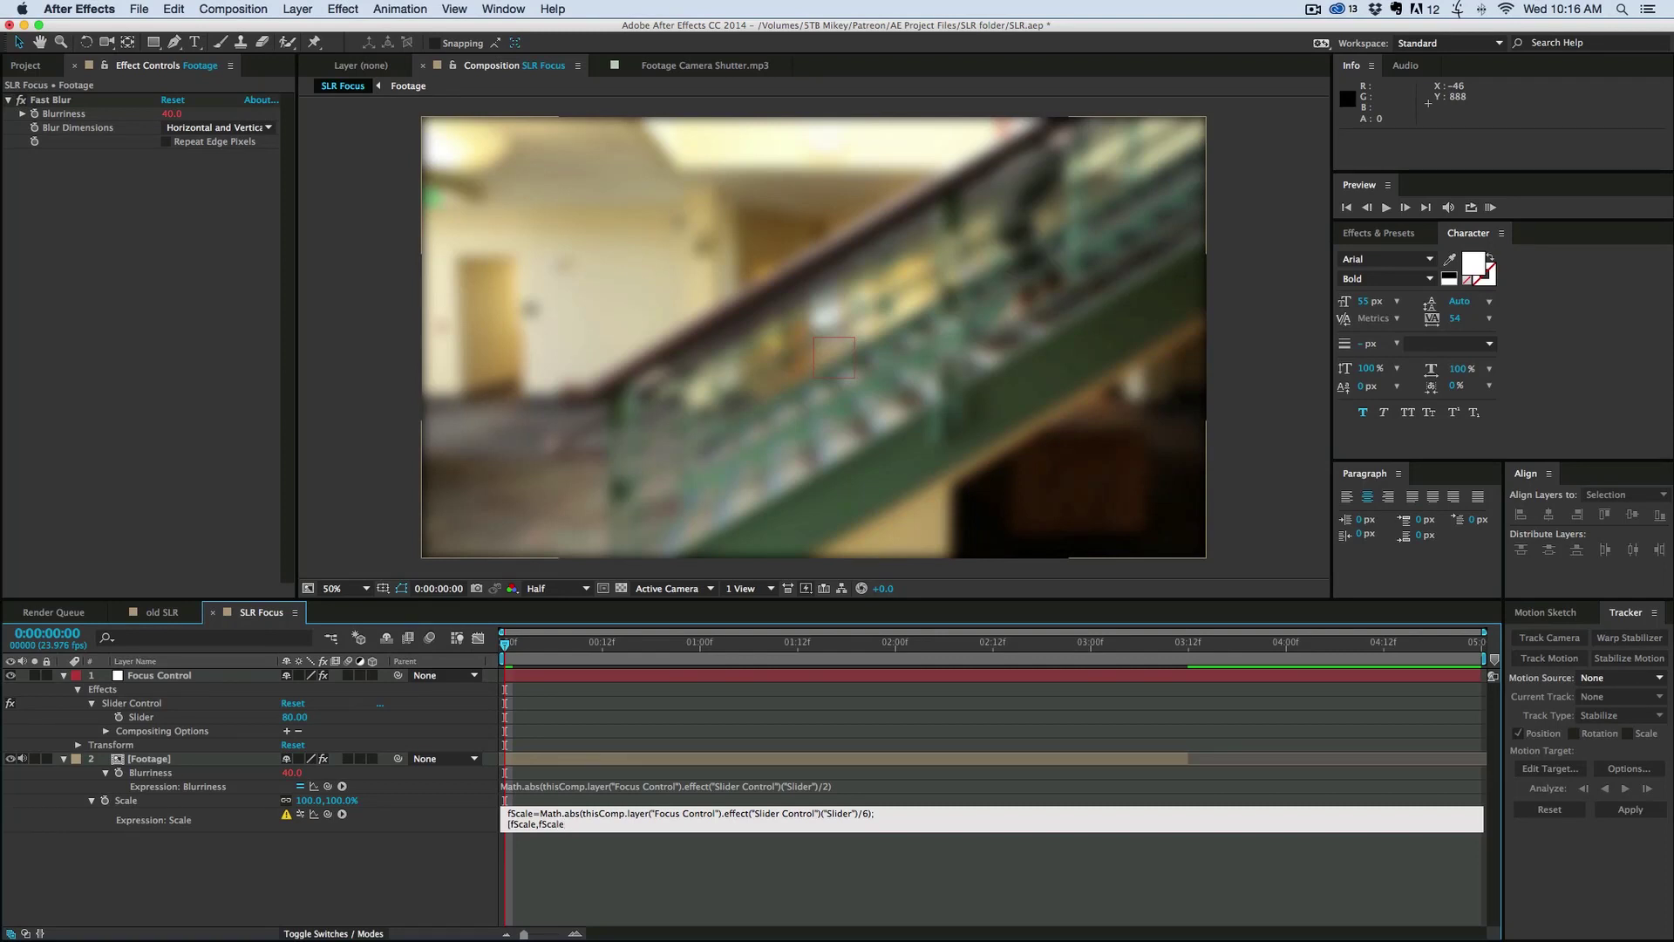
pyautogui.click(807, 835)
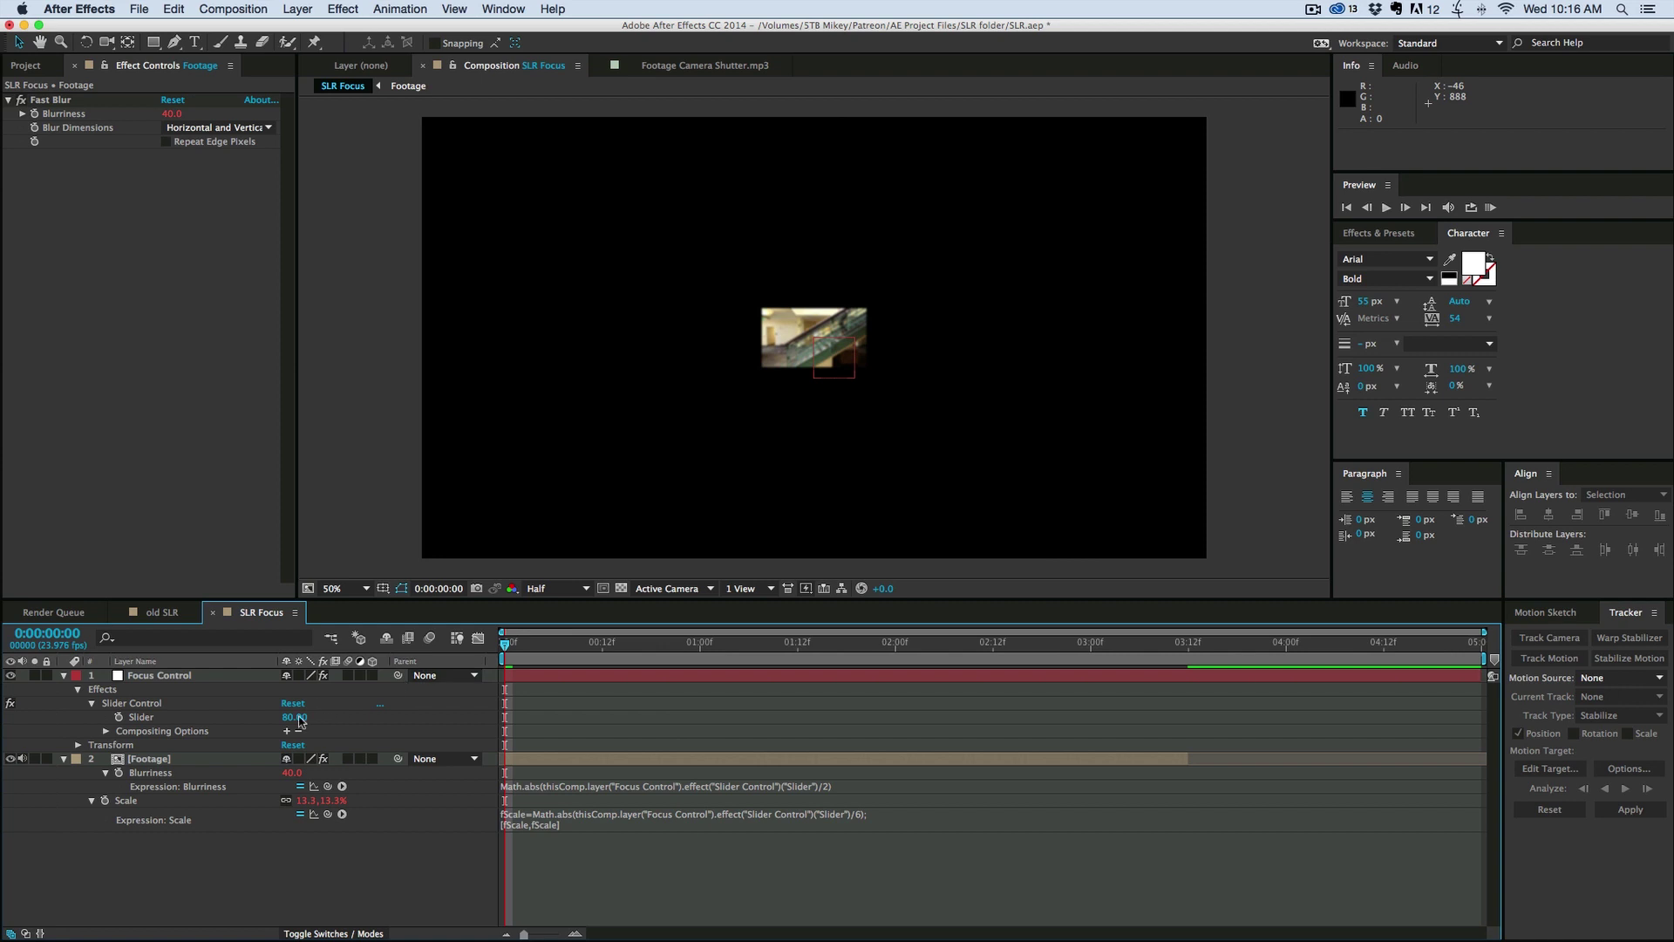
# Step: Test the scale link by raising the Focus Control slider to 544, and set the slider back to 0
pyautogui.moveTo(300, 716); pyautogui.dragTo(600, 708)
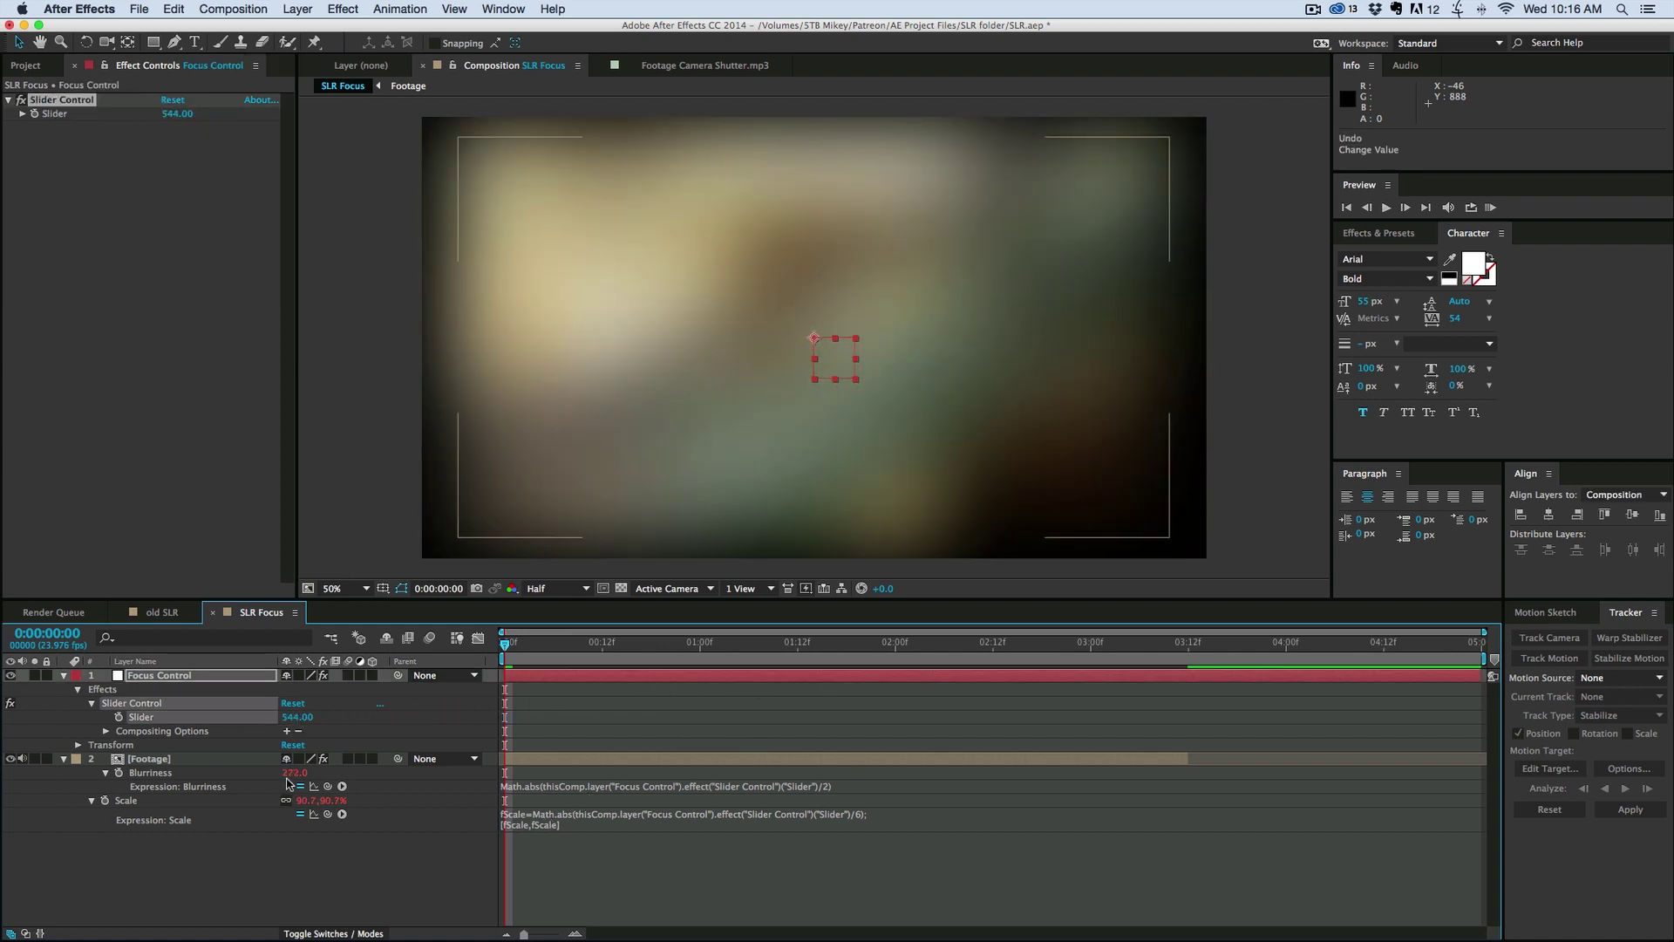
pyautogui.click(166, 774)
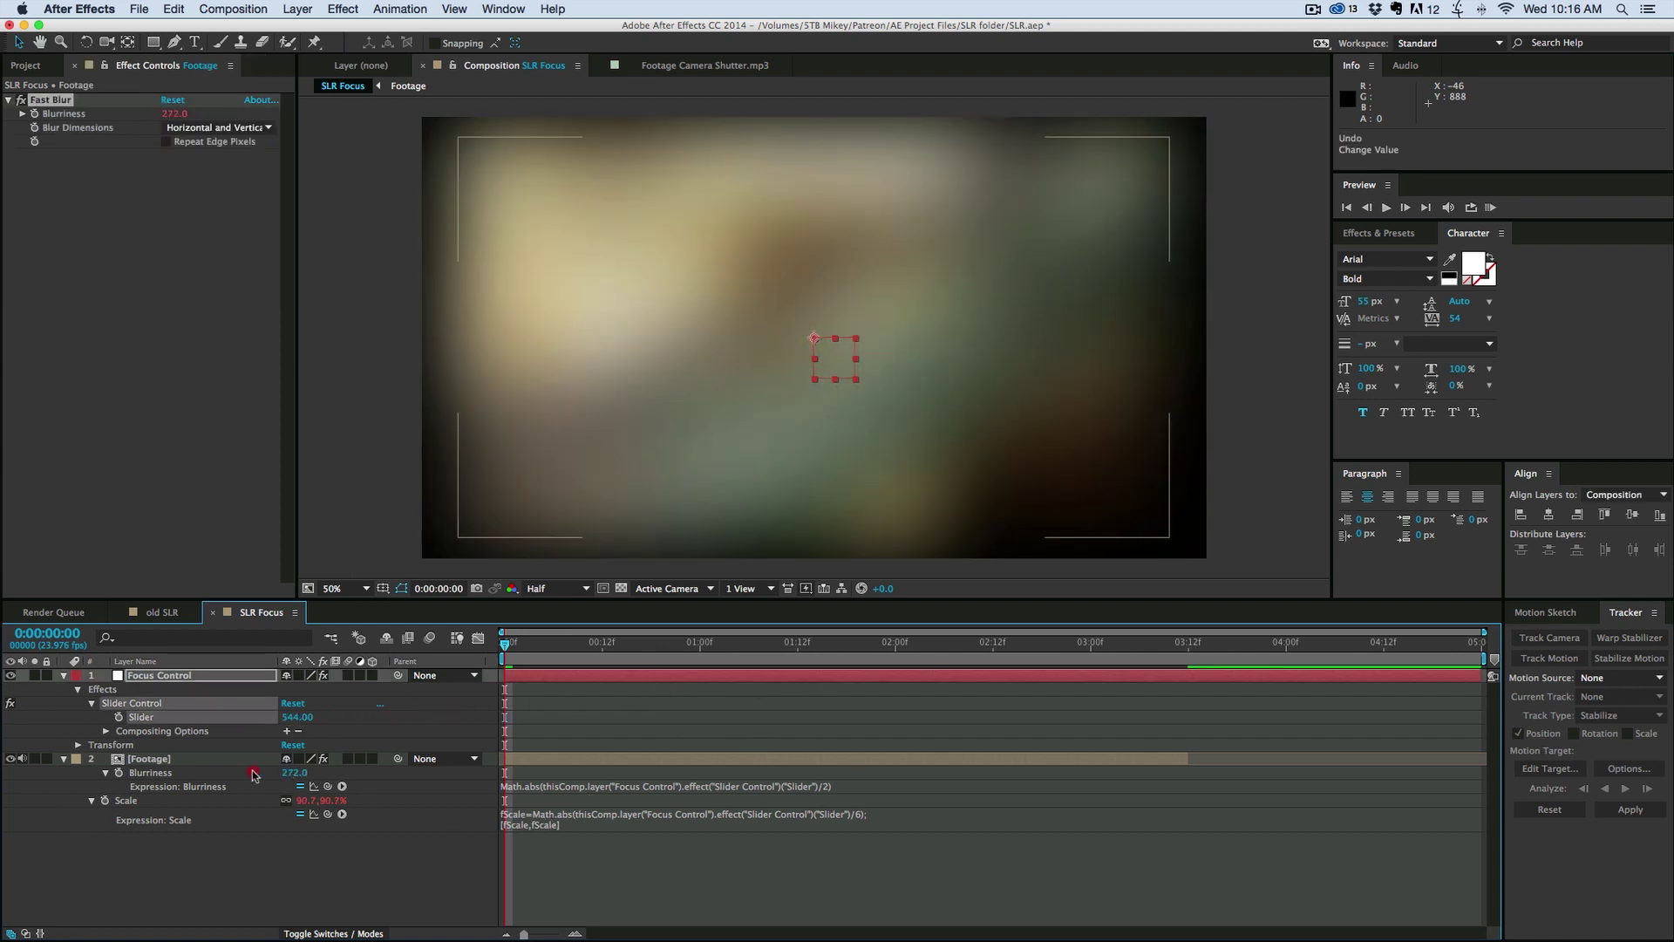
pyautogui.click(296, 717)
pyautogui.write('0')
pyautogui.press('Return')
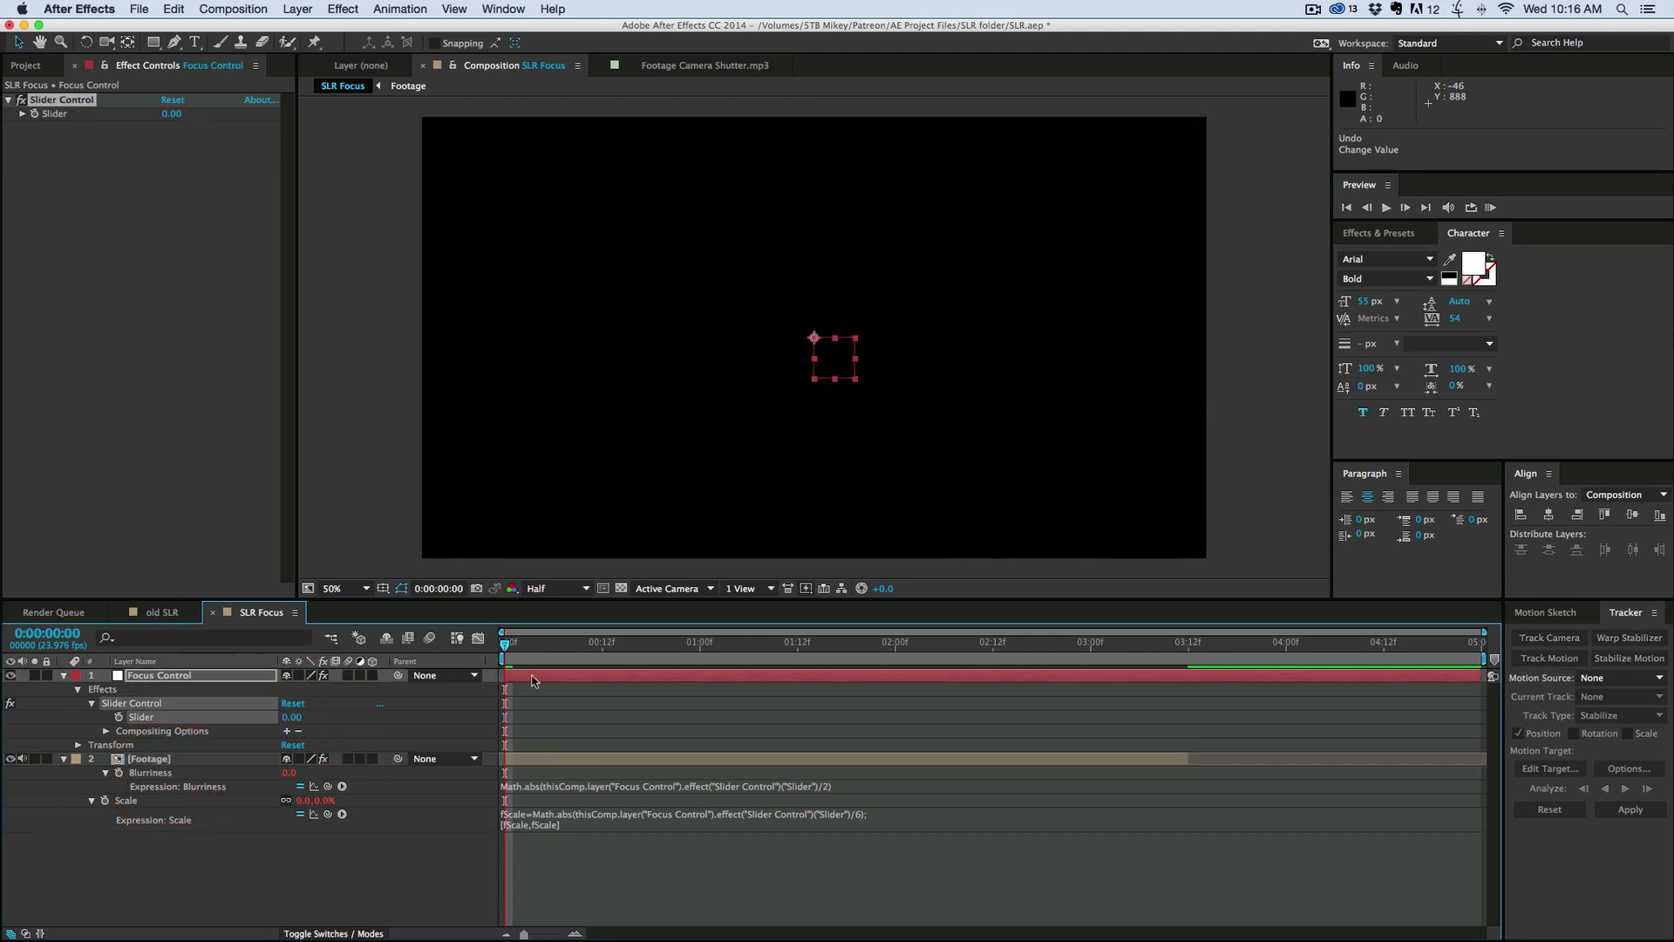
pyautogui.click(567, 840)
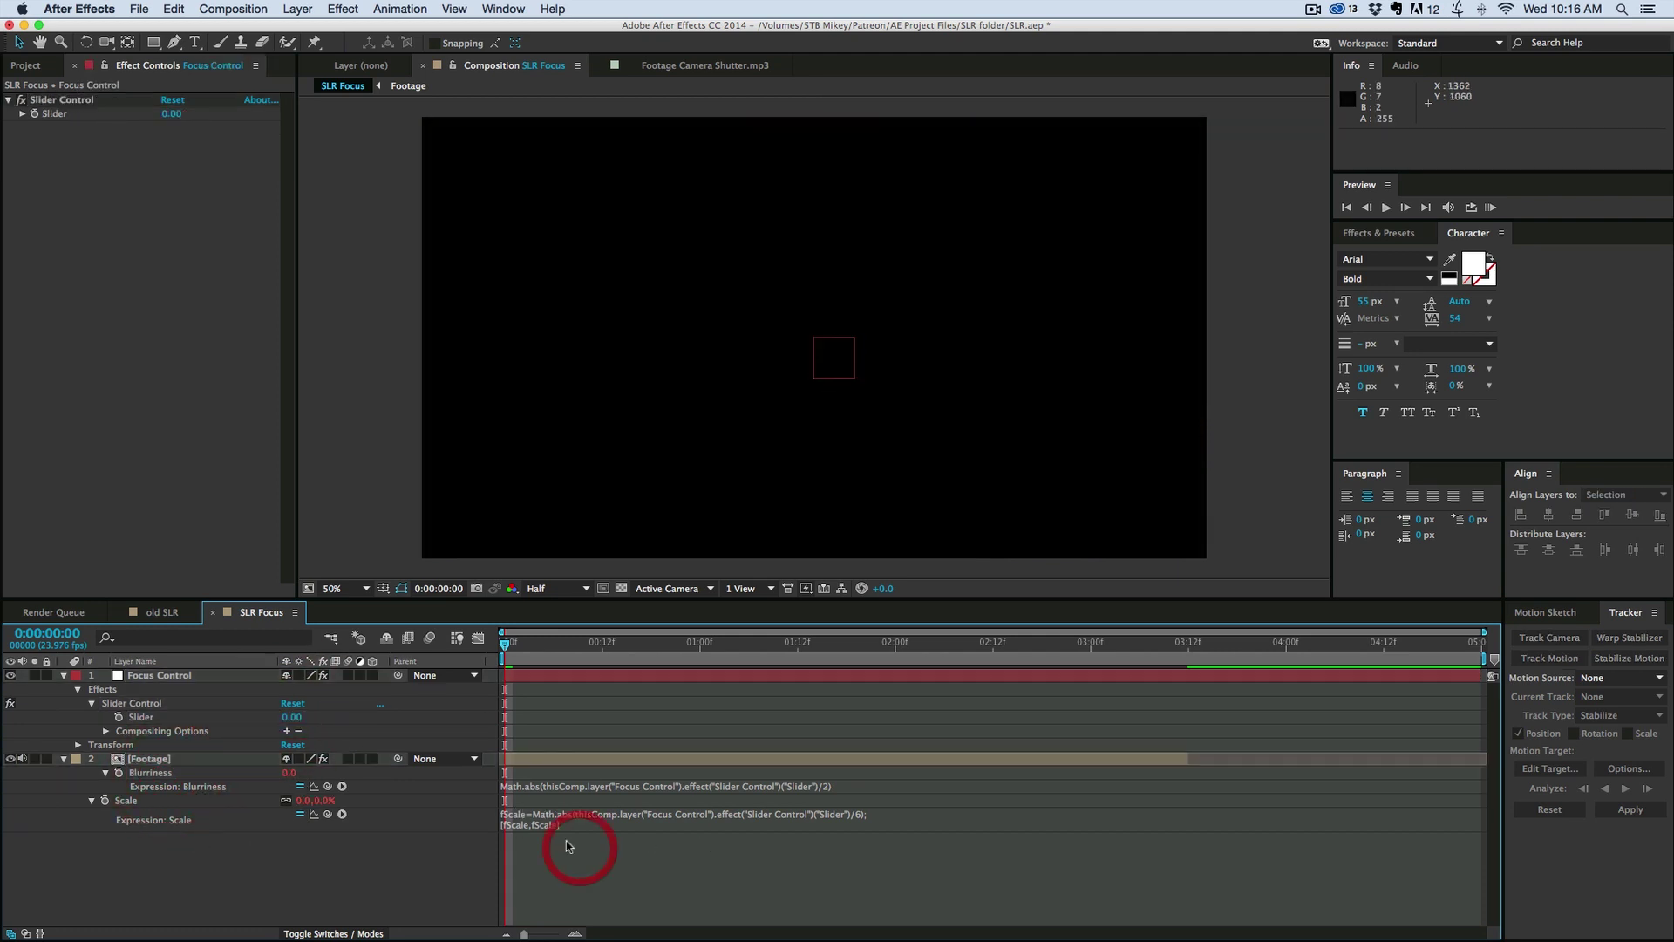
# Step: Add value+ in front of [fScale,fScale] on the second line of the Footage layer's Scale expression
pyautogui.click(578, 825)
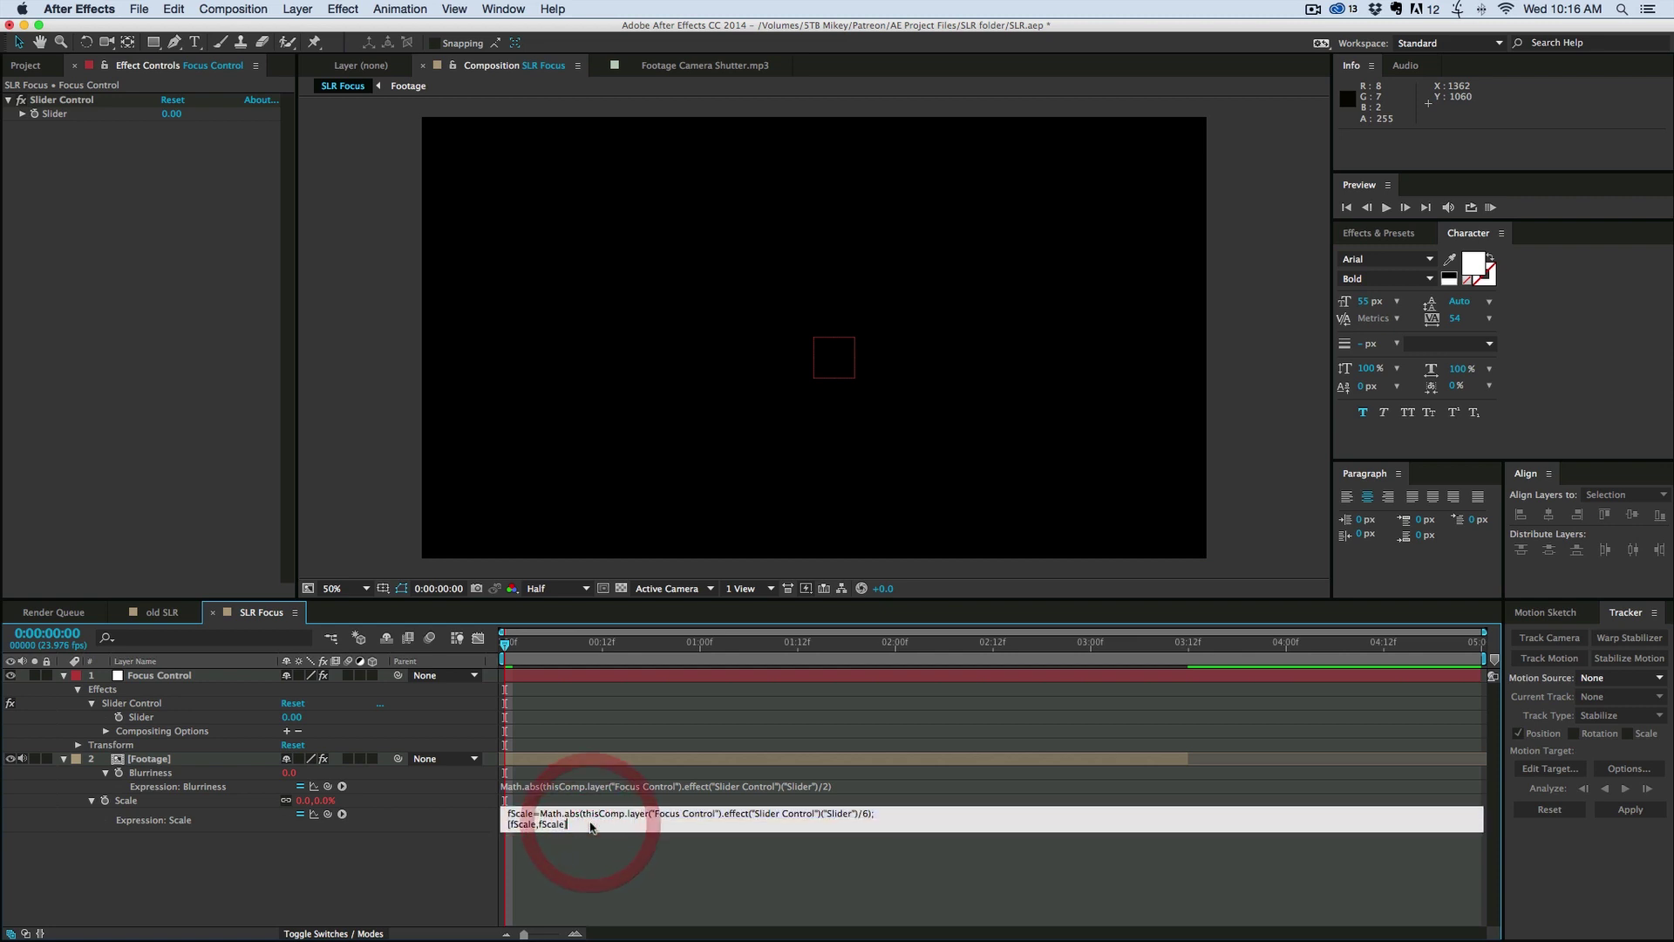
pyautogui.write('value')
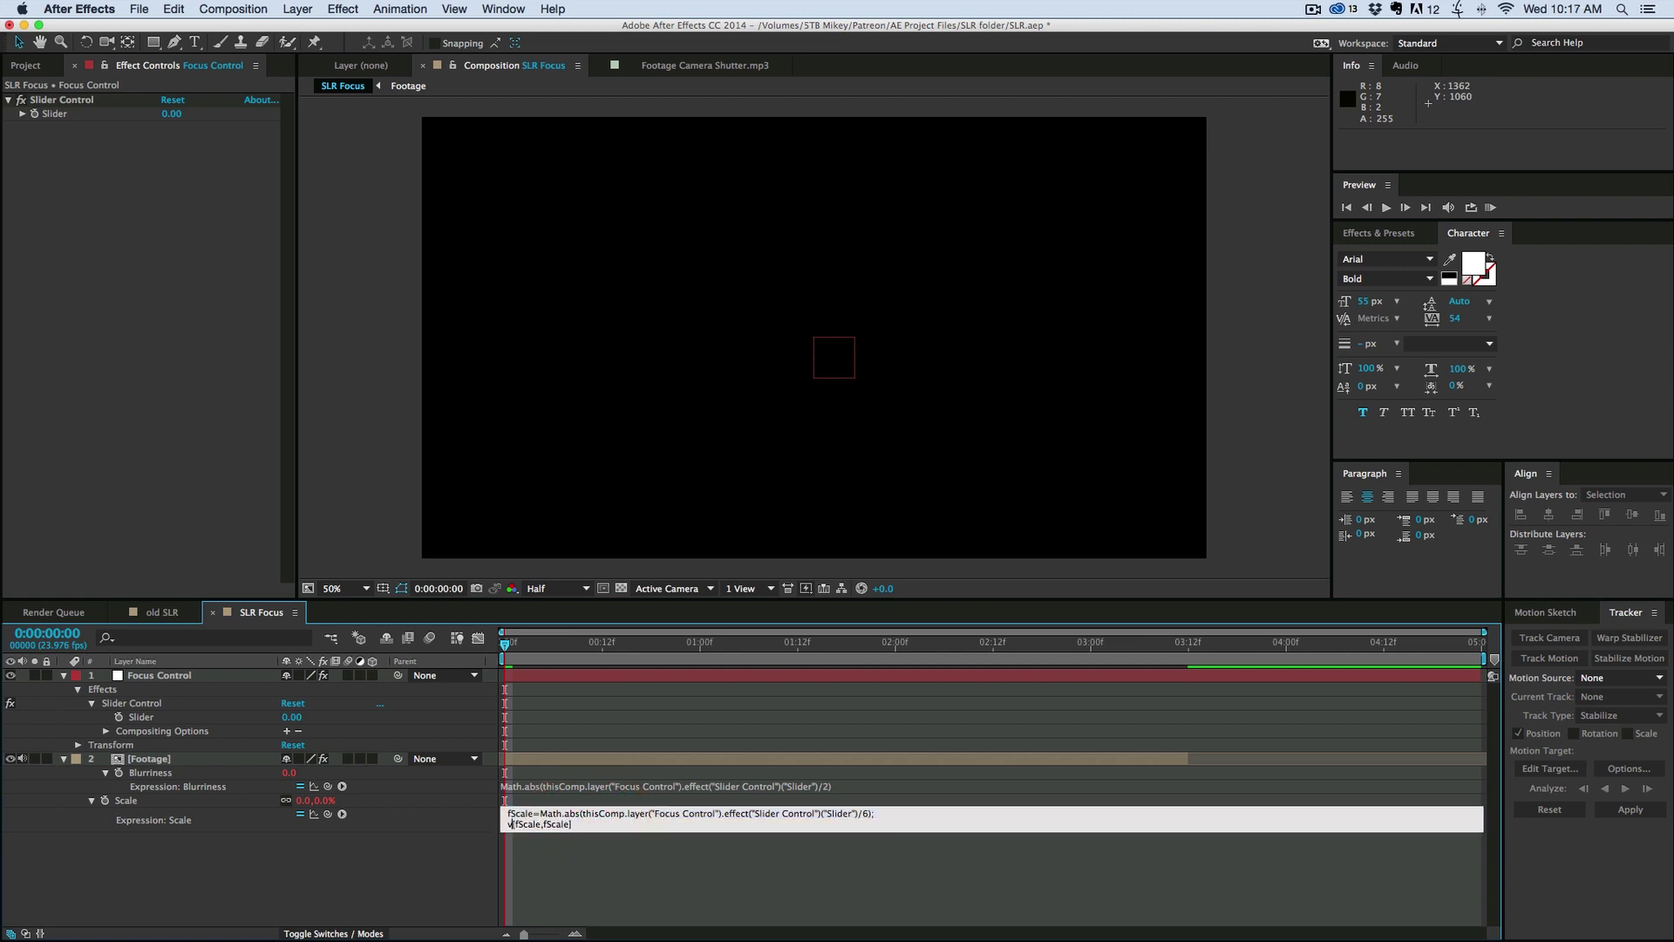
pyautogui.write('+')
pyautogui.click(599, 845)
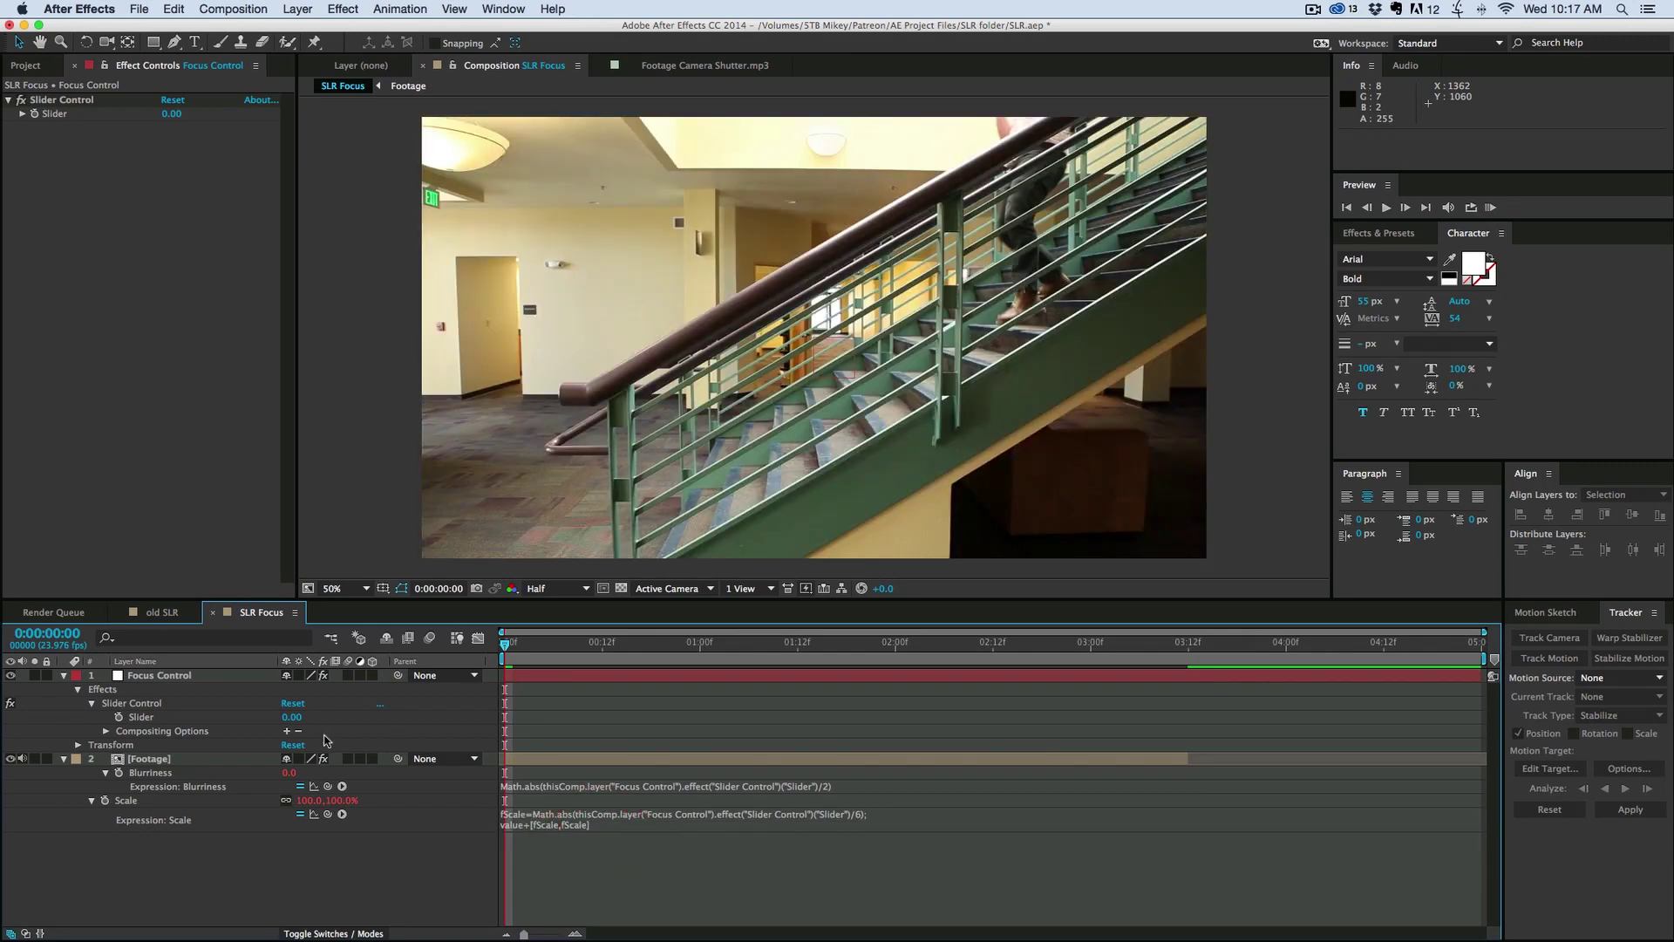
# Step: Test the Focus Control slider at 141, and change the divisor in the Footage layer's Scale expression to 8
pyautogui.moveTo(293, 717); pyautogui.dragTo(362, 720)
pyautogui.click(403, 702)
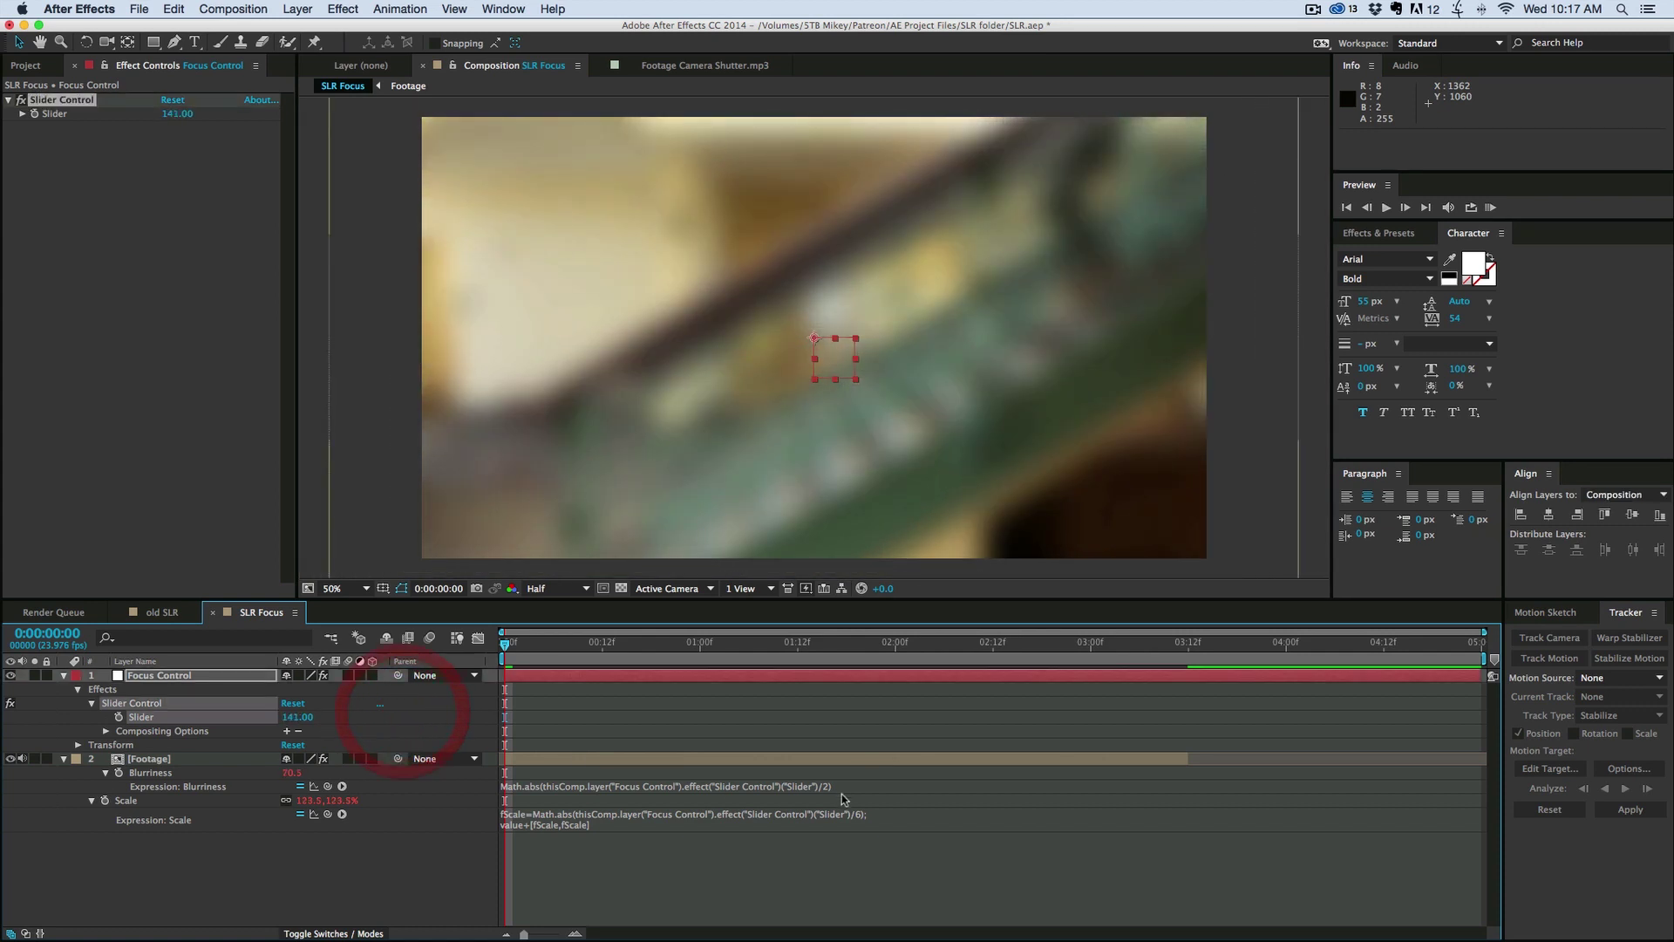
pyautogui.click(868, 814)
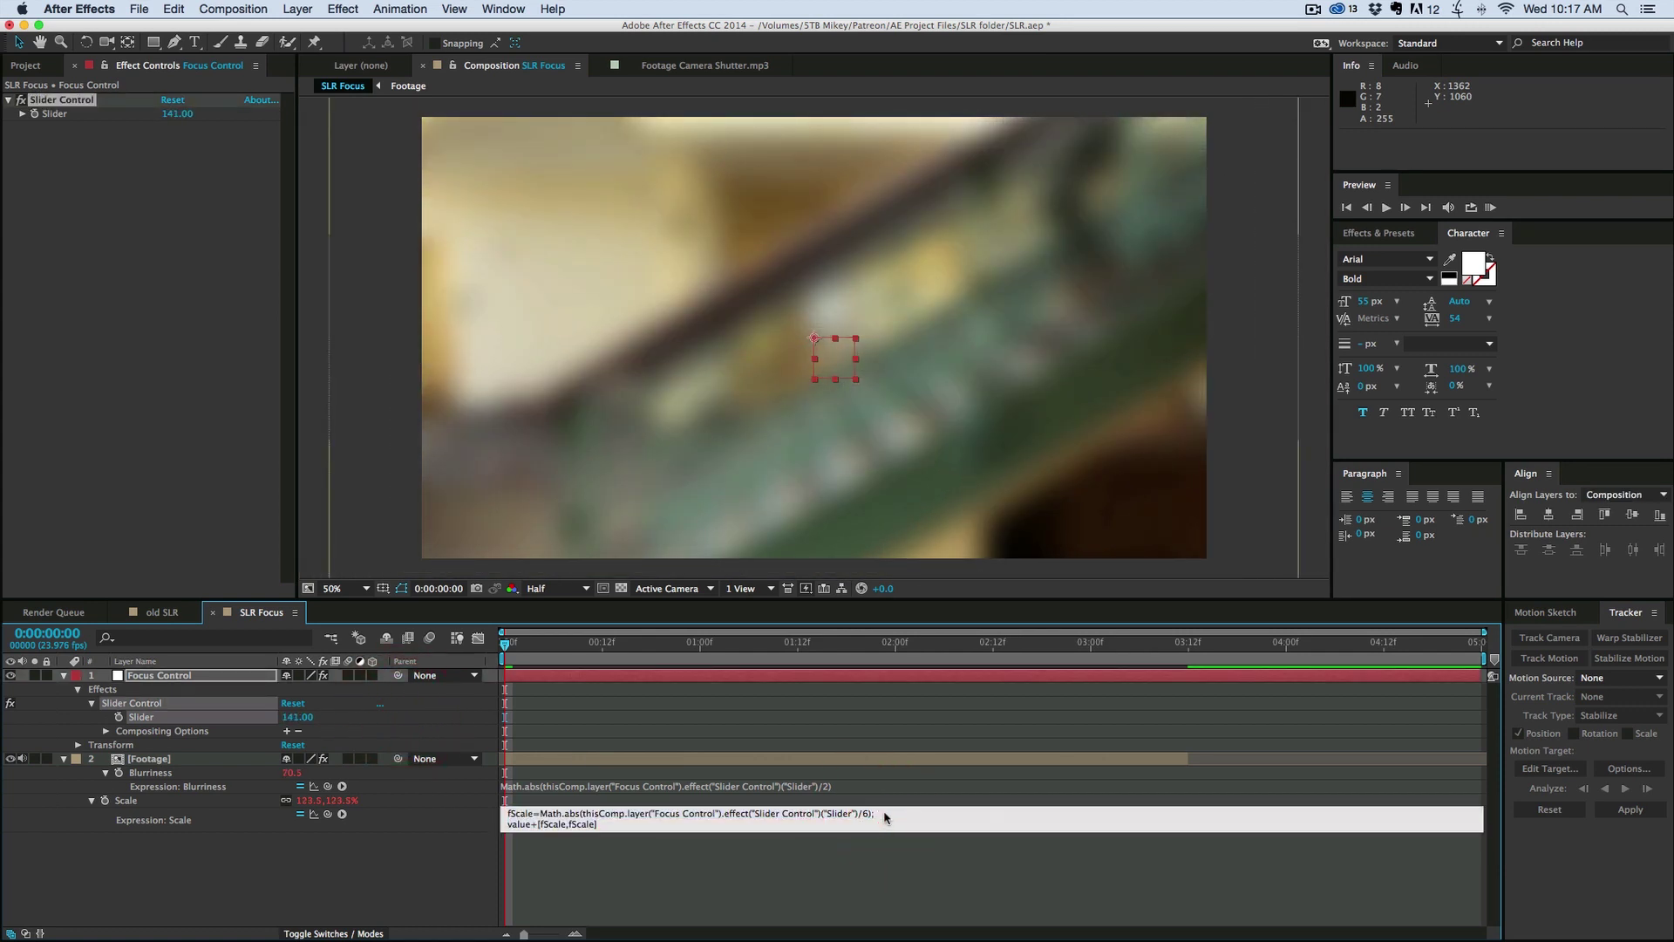
pyautogui.click(830, 877)
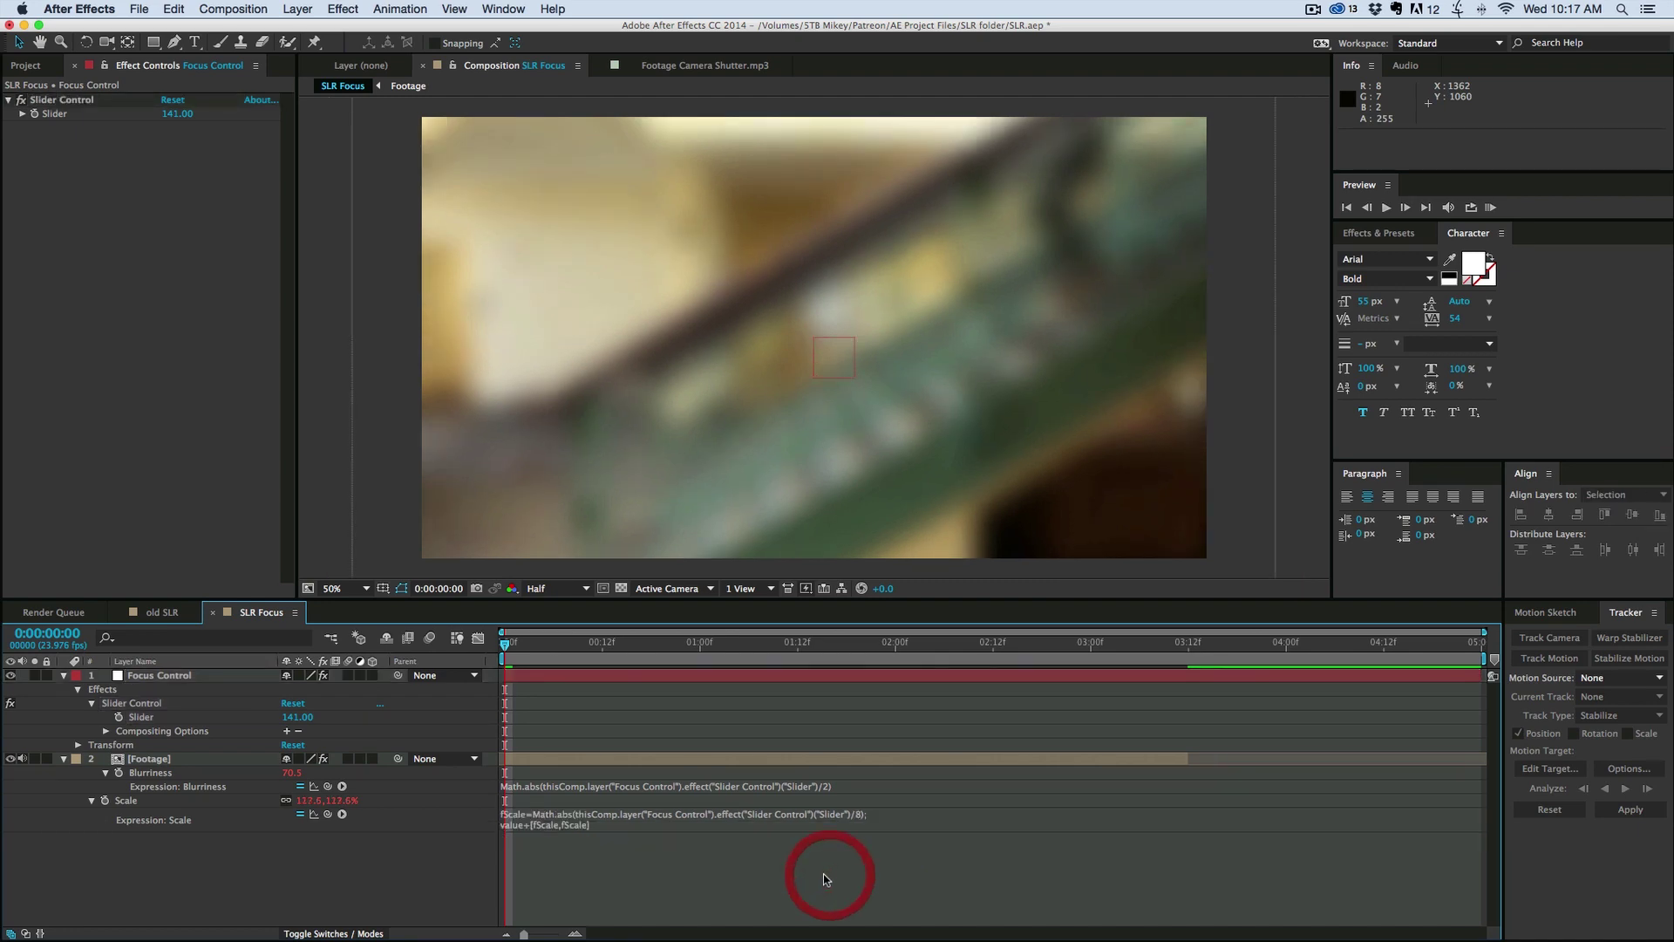
# Step: Change the divisor in the Footage layer's Scale expression to 10, and set the Focus Control slider back to 0
pyautogui.moveTo(281, 719)
pyautogui.mouseDown()
pyautogui.moveTo(115, 715)
pyautogui.moveTo(253, 708)
pyautogui.mouseUp()
pyautogui.click(254, 703)
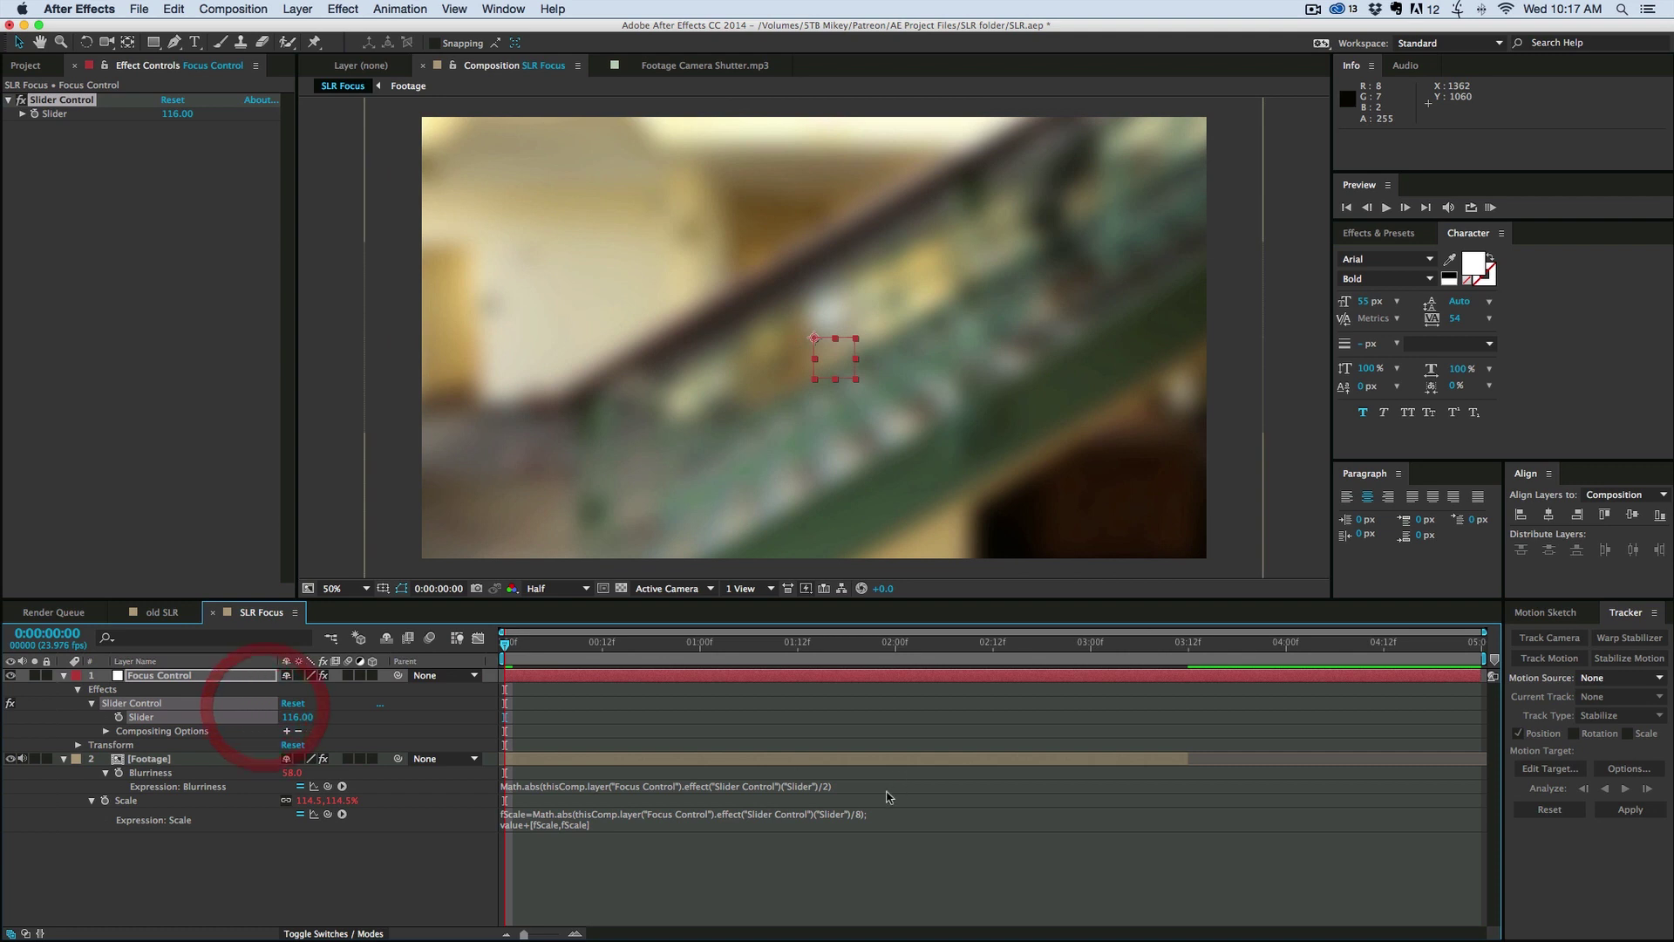
pyautogui.click(863, 815)
pyautogui.click(874, 814)
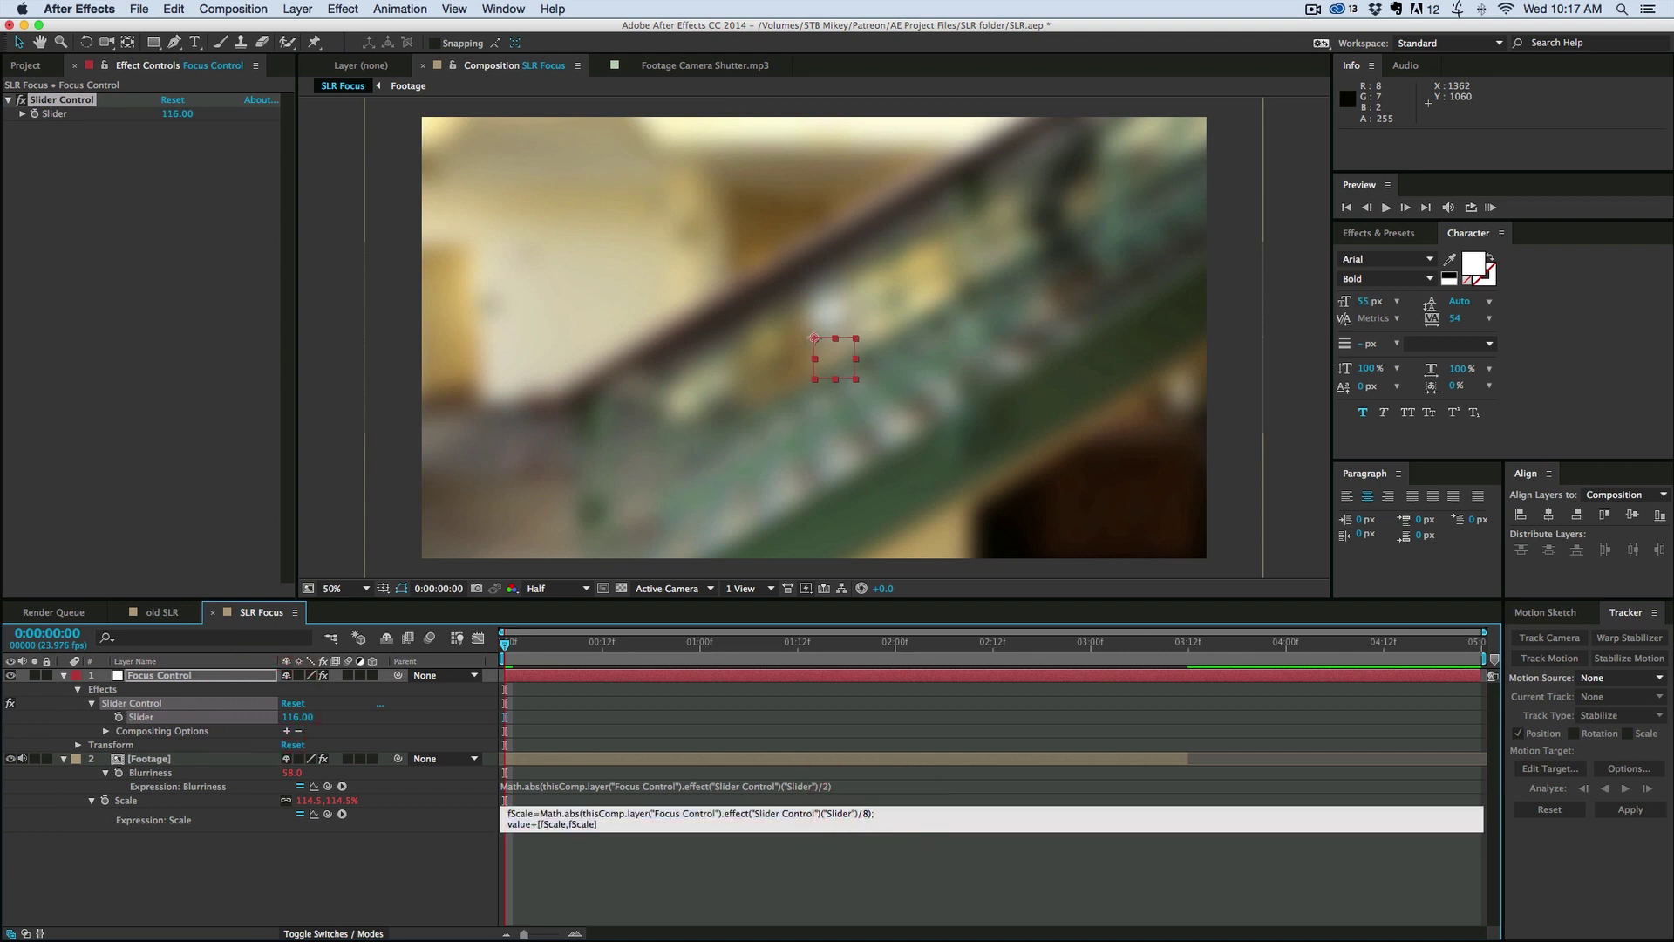
pyautogui.click(900, 872)
pyautogui.moveTo(297, 717); pyautogui.dragTo(254, 737)
pyautogui.click(293, 703)
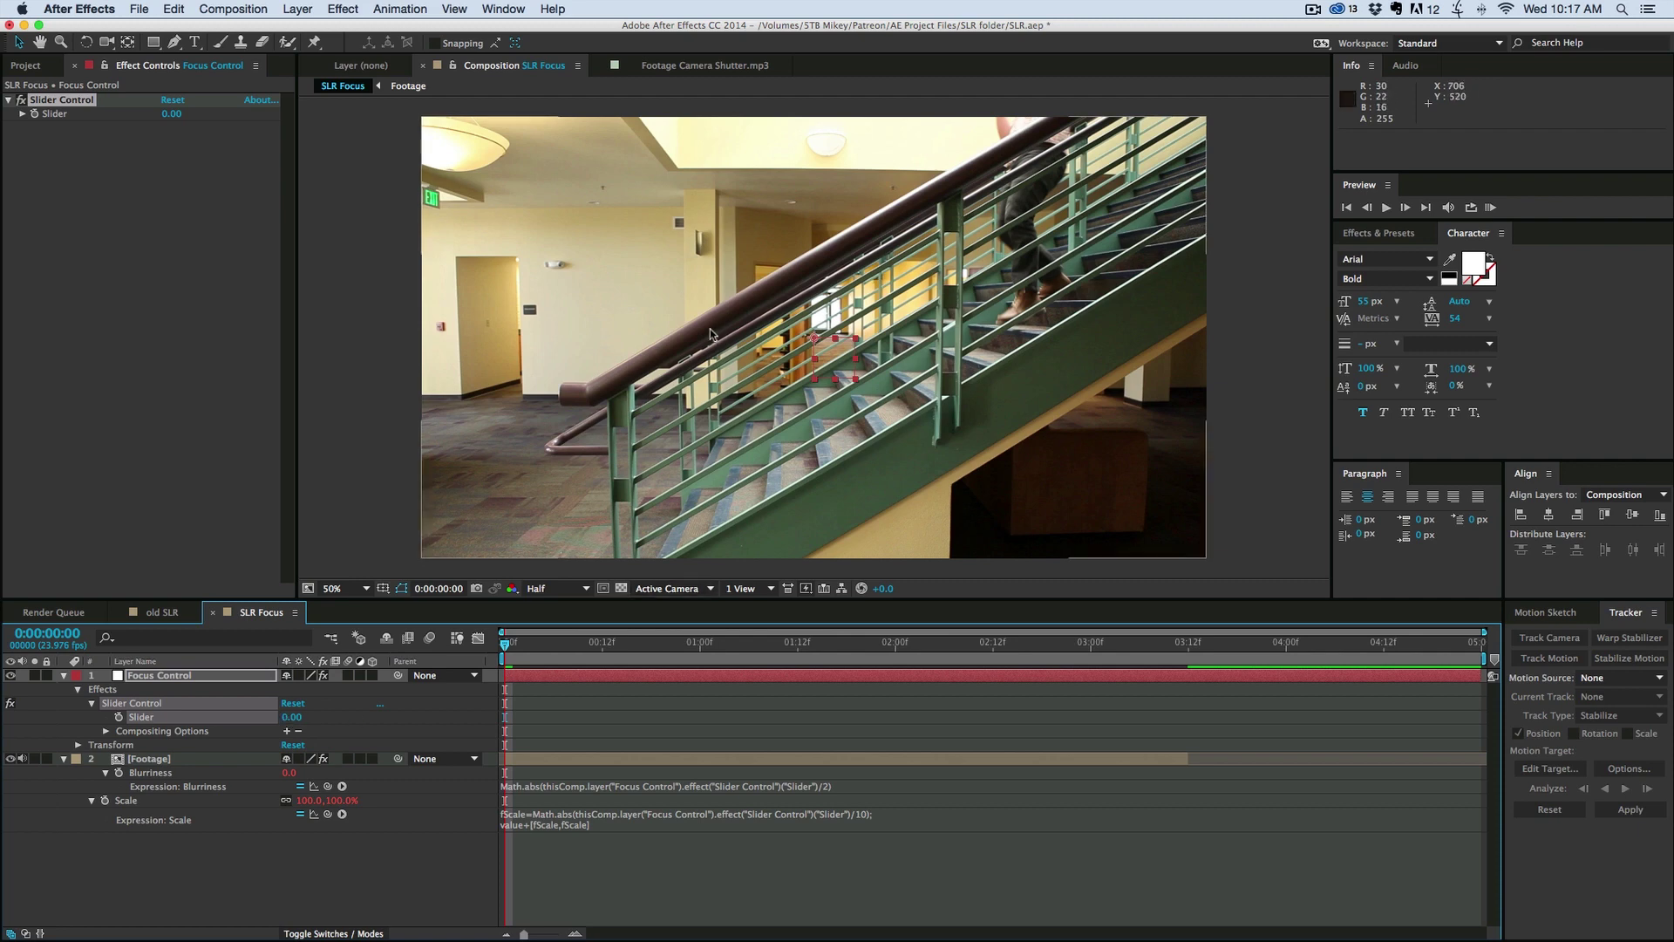
# Step: Review the viewfinder graphics in the old SLR composition, return to SLR Focus, and collapse the Footage layer's properties
pyautogui.click(162, 612)
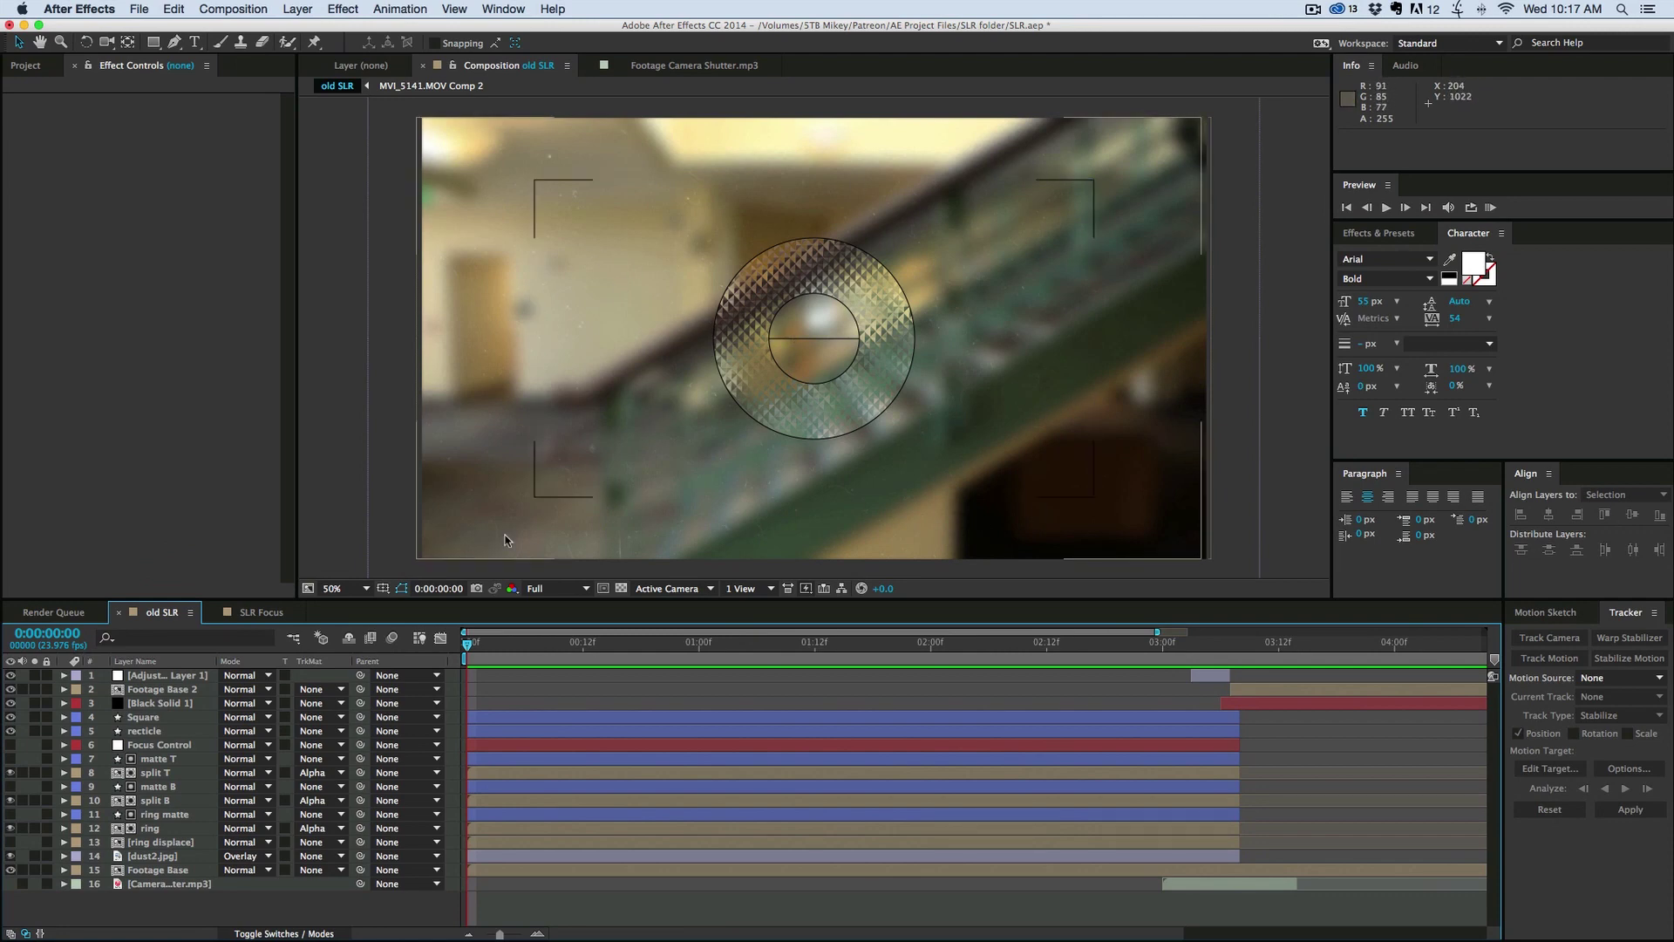
pyautogui.click(261, 612)
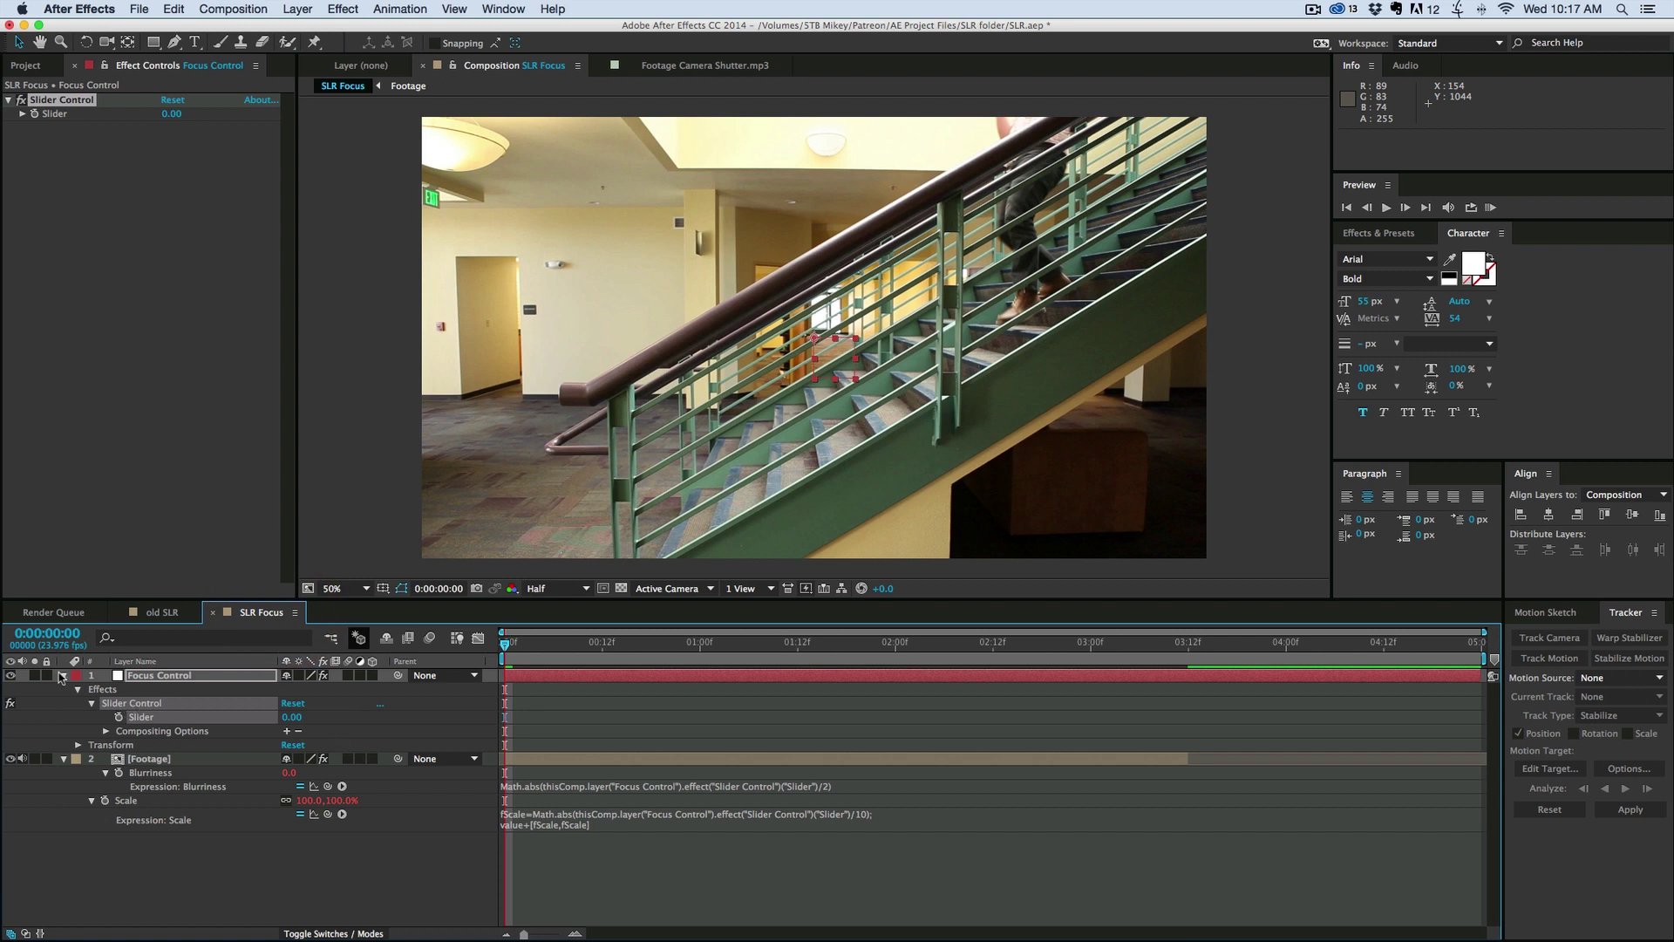
pyautogui.click(63, 758)
pyautogui.click(779, 884)
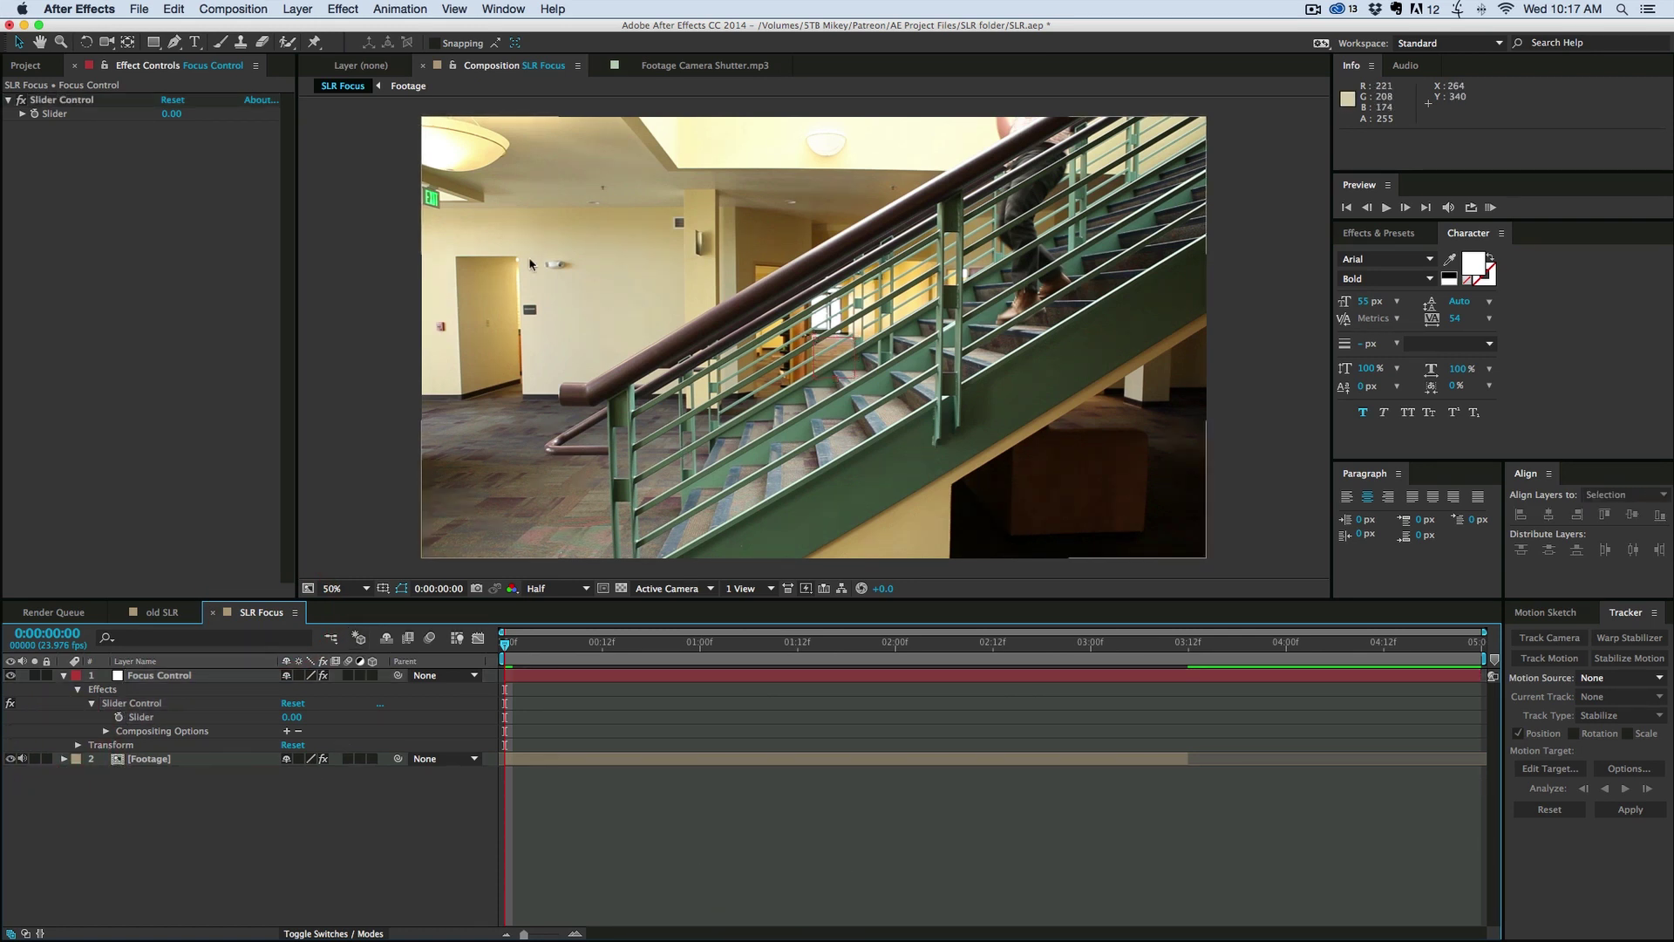
# Step: Show the rulers and place a vertical guide at 960 and a horizontal guide through the centre of the frame
pyautogui.press('super+r')
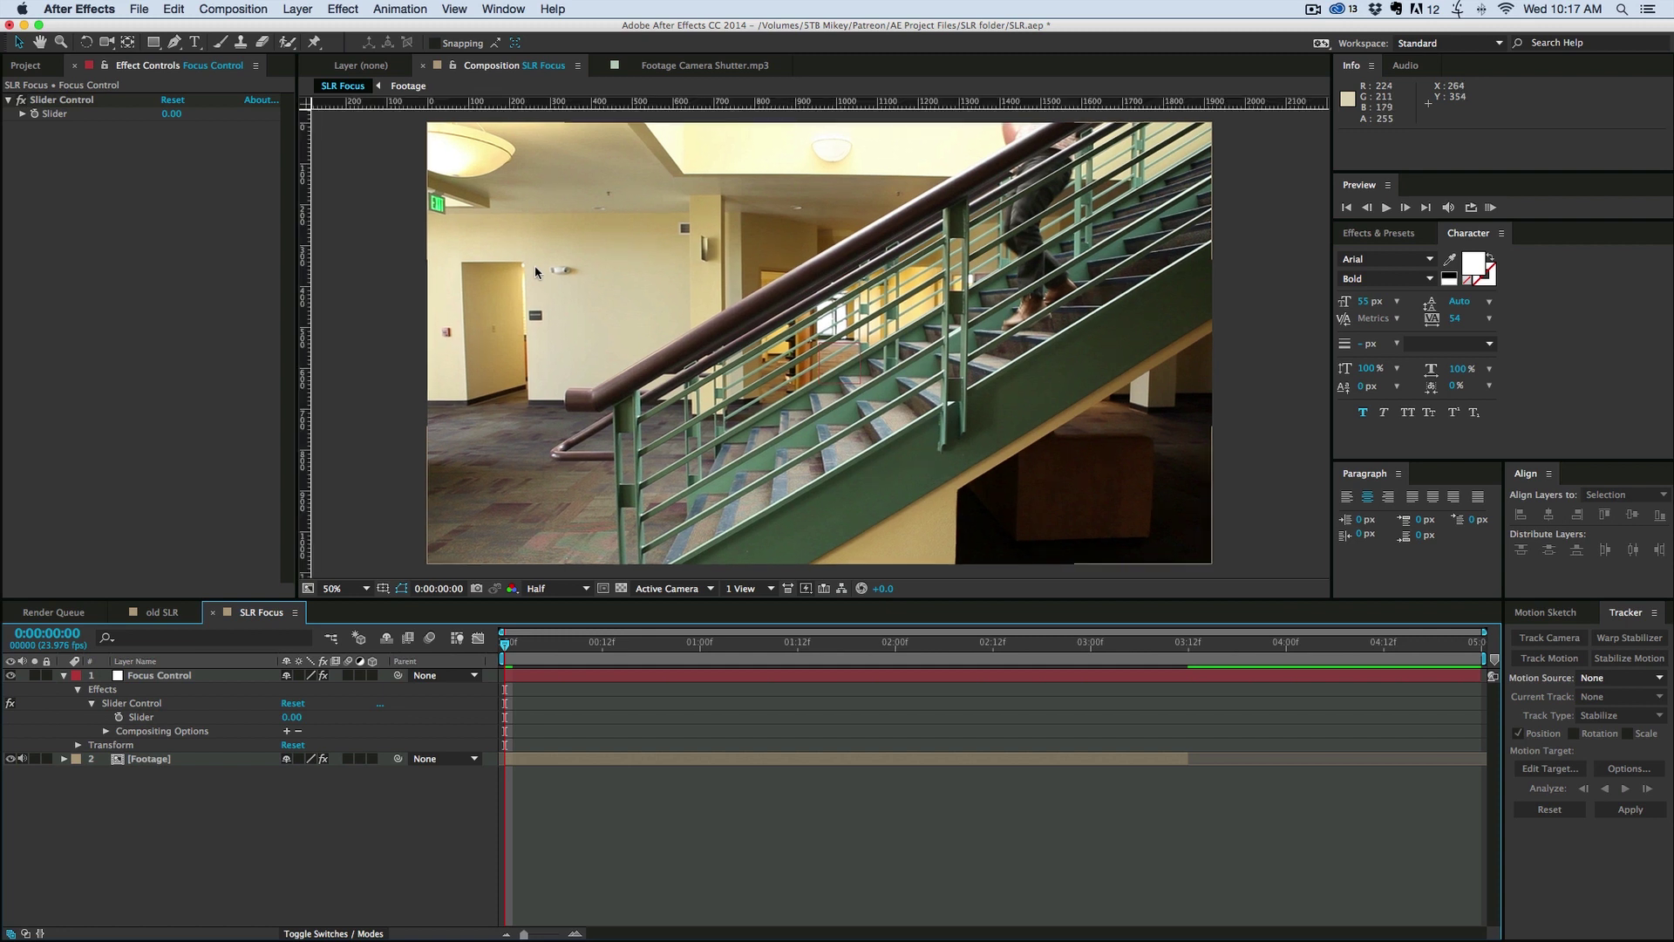
pyautogui.moveTo(307, 318); pyautogui.dragTo(1441, 96)
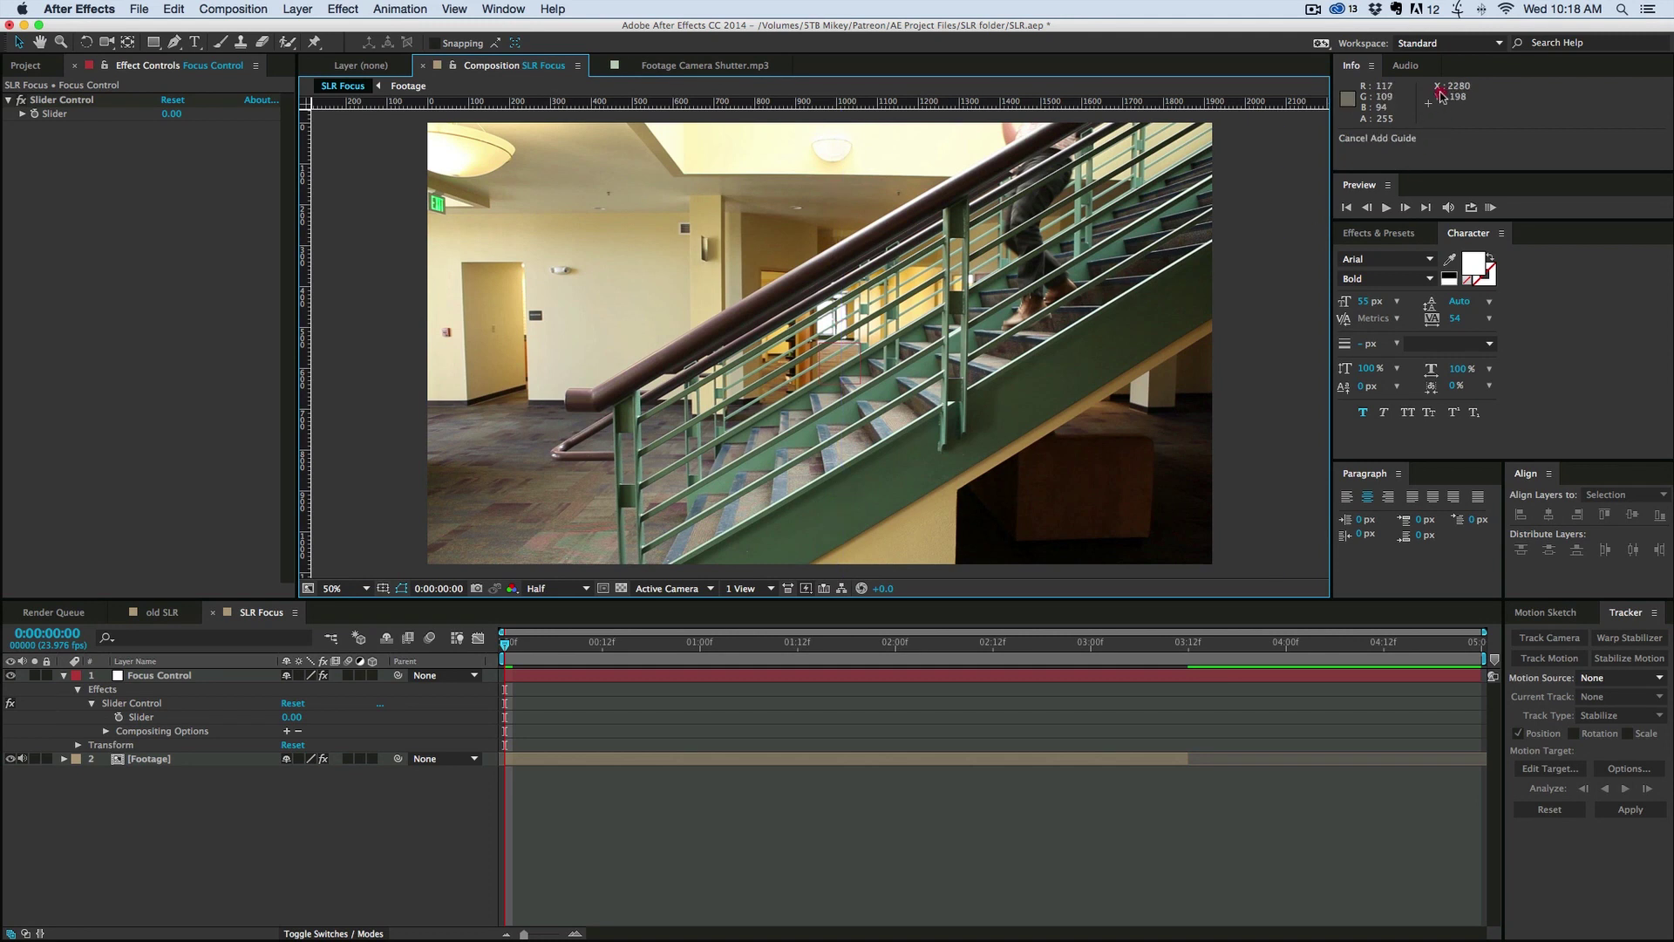
pyautogui.moveTo(1430, 120); pyautogui.dragTo(820, 356)
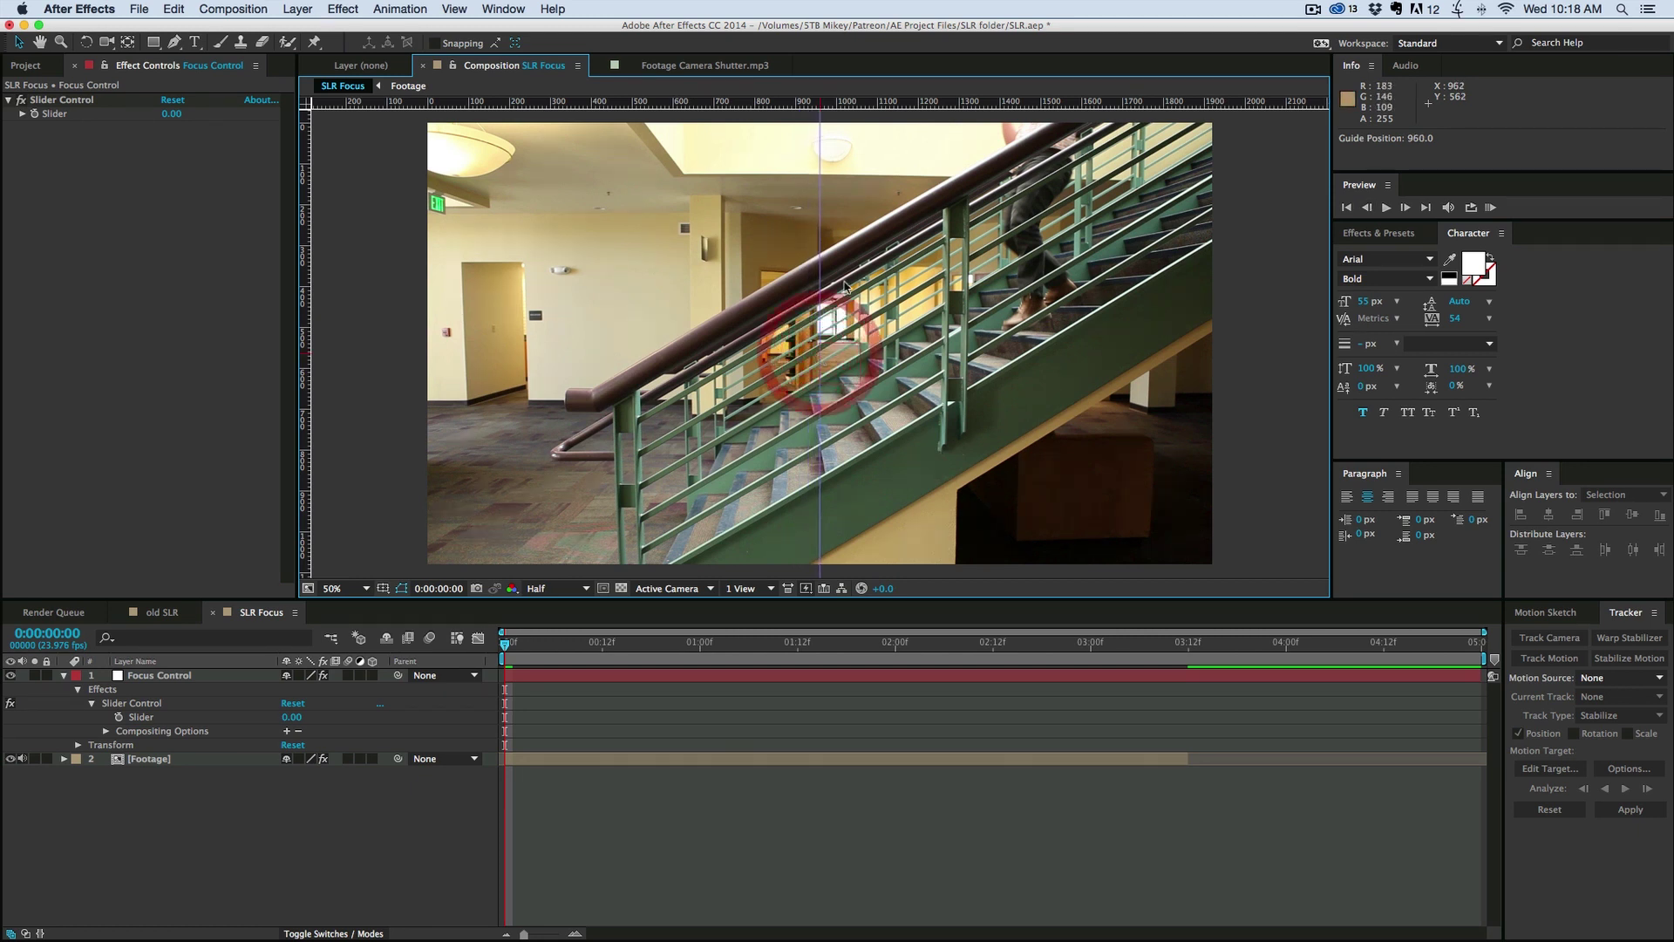
pyautogui.moveTo(870, 104); pyautogui.dragTo(874, 341)
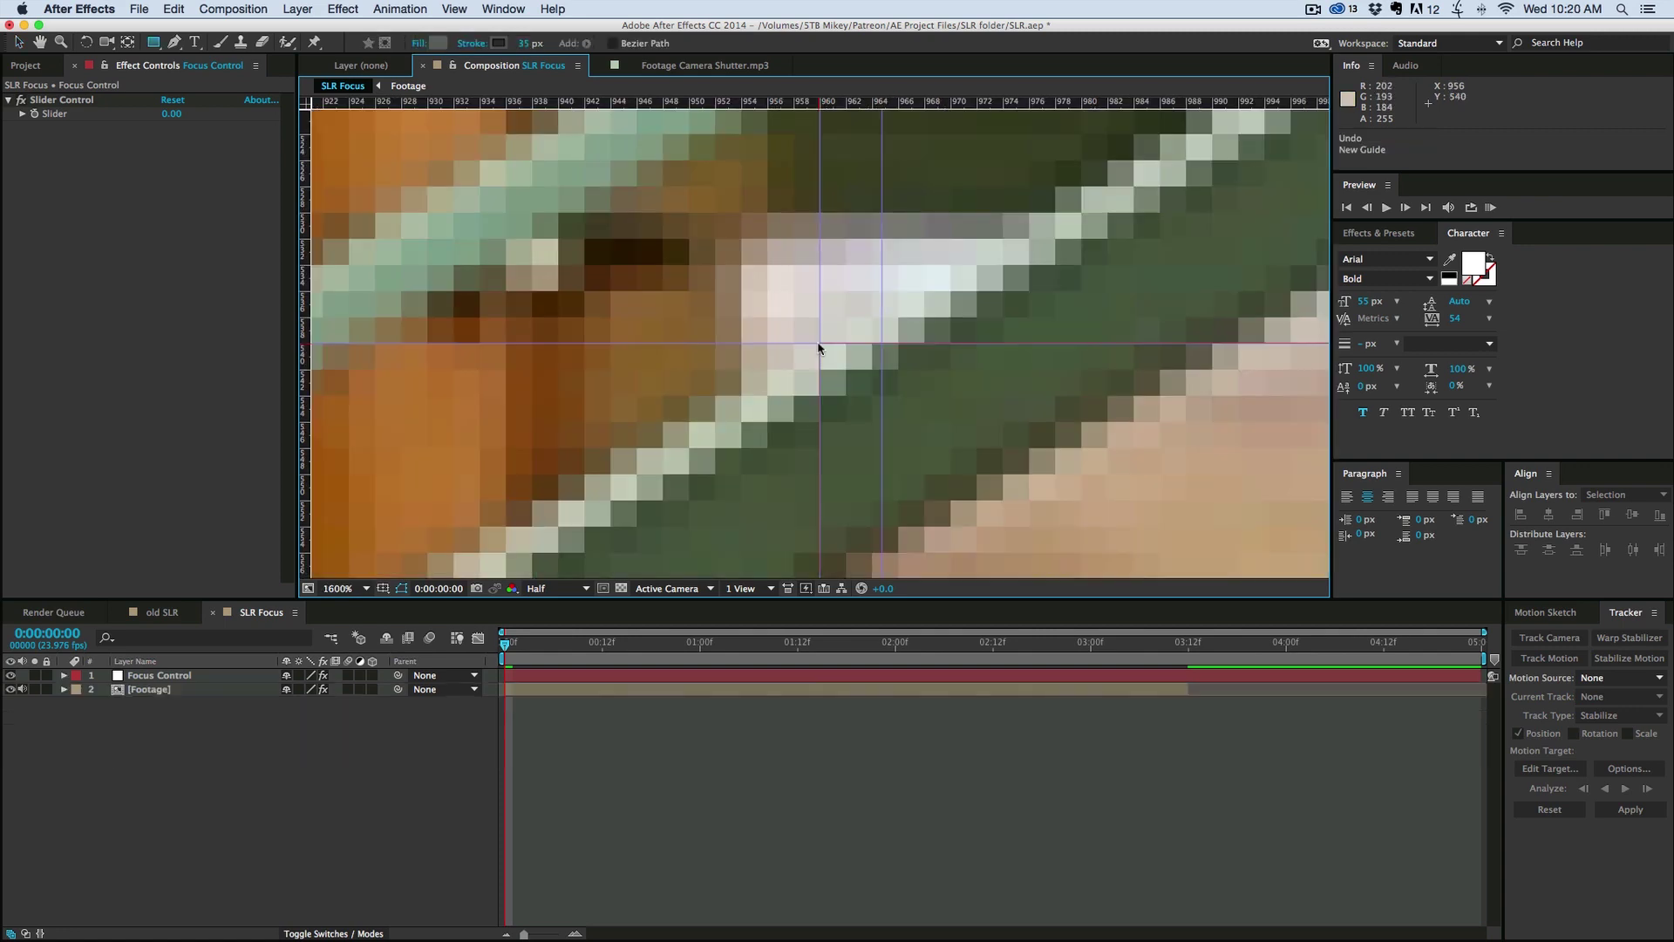
pyautogui.scroll(-10, 827, 289)
pyautogui.scroll(3, 824, 301)
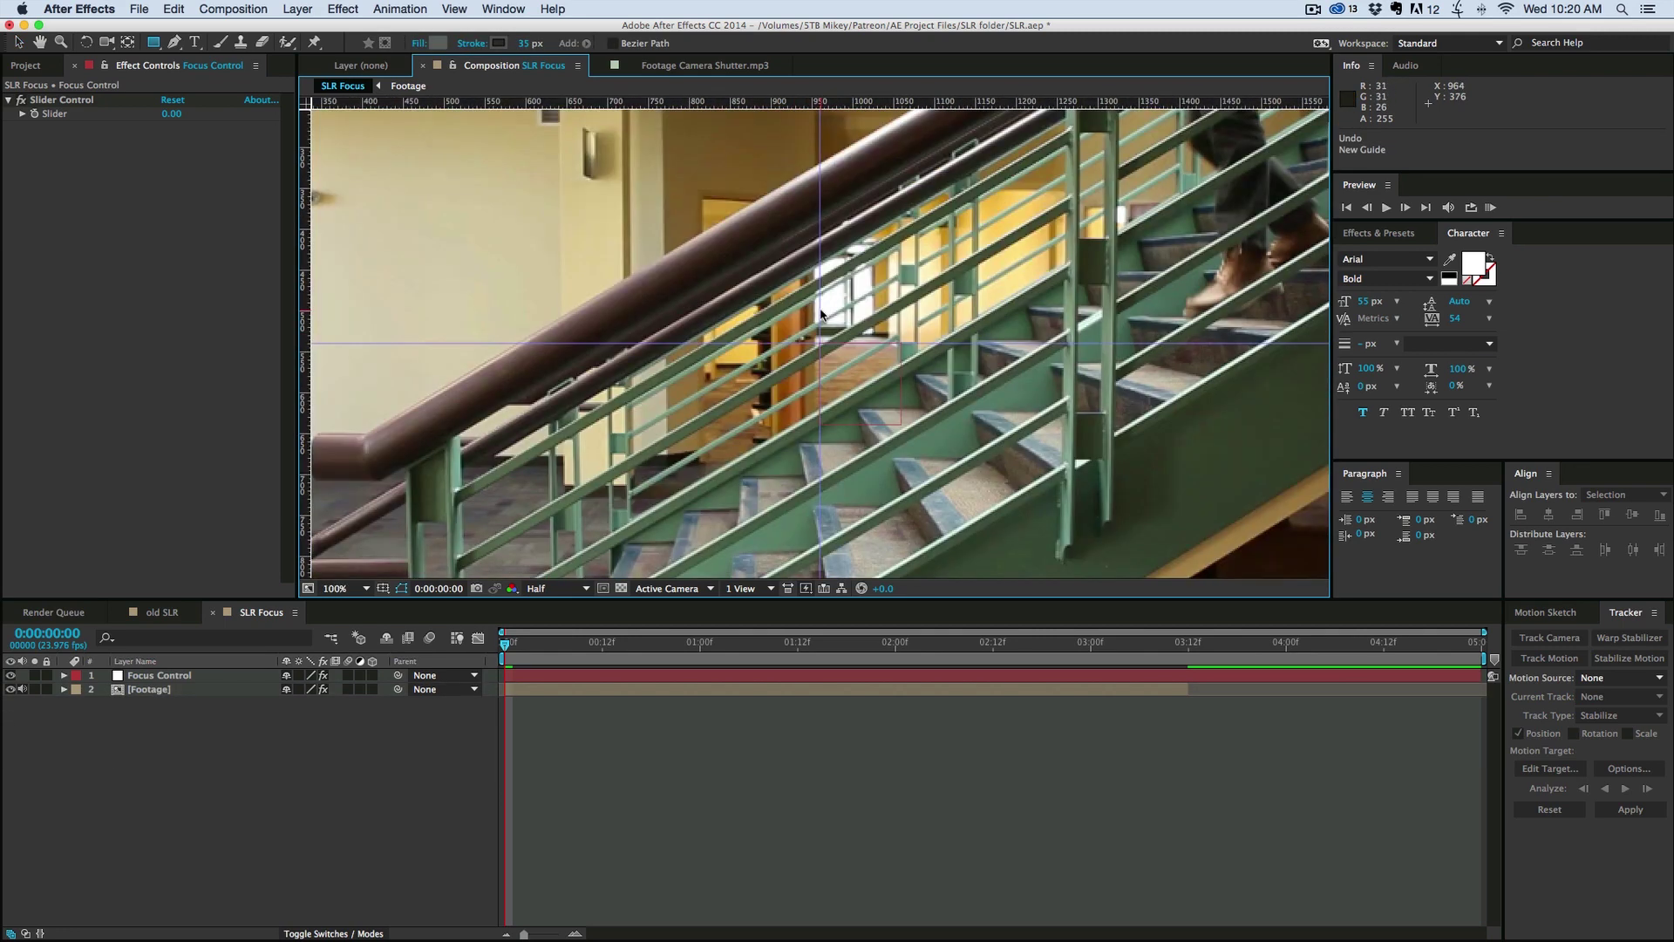
pyautogui.scroll(-2, 821, 314)
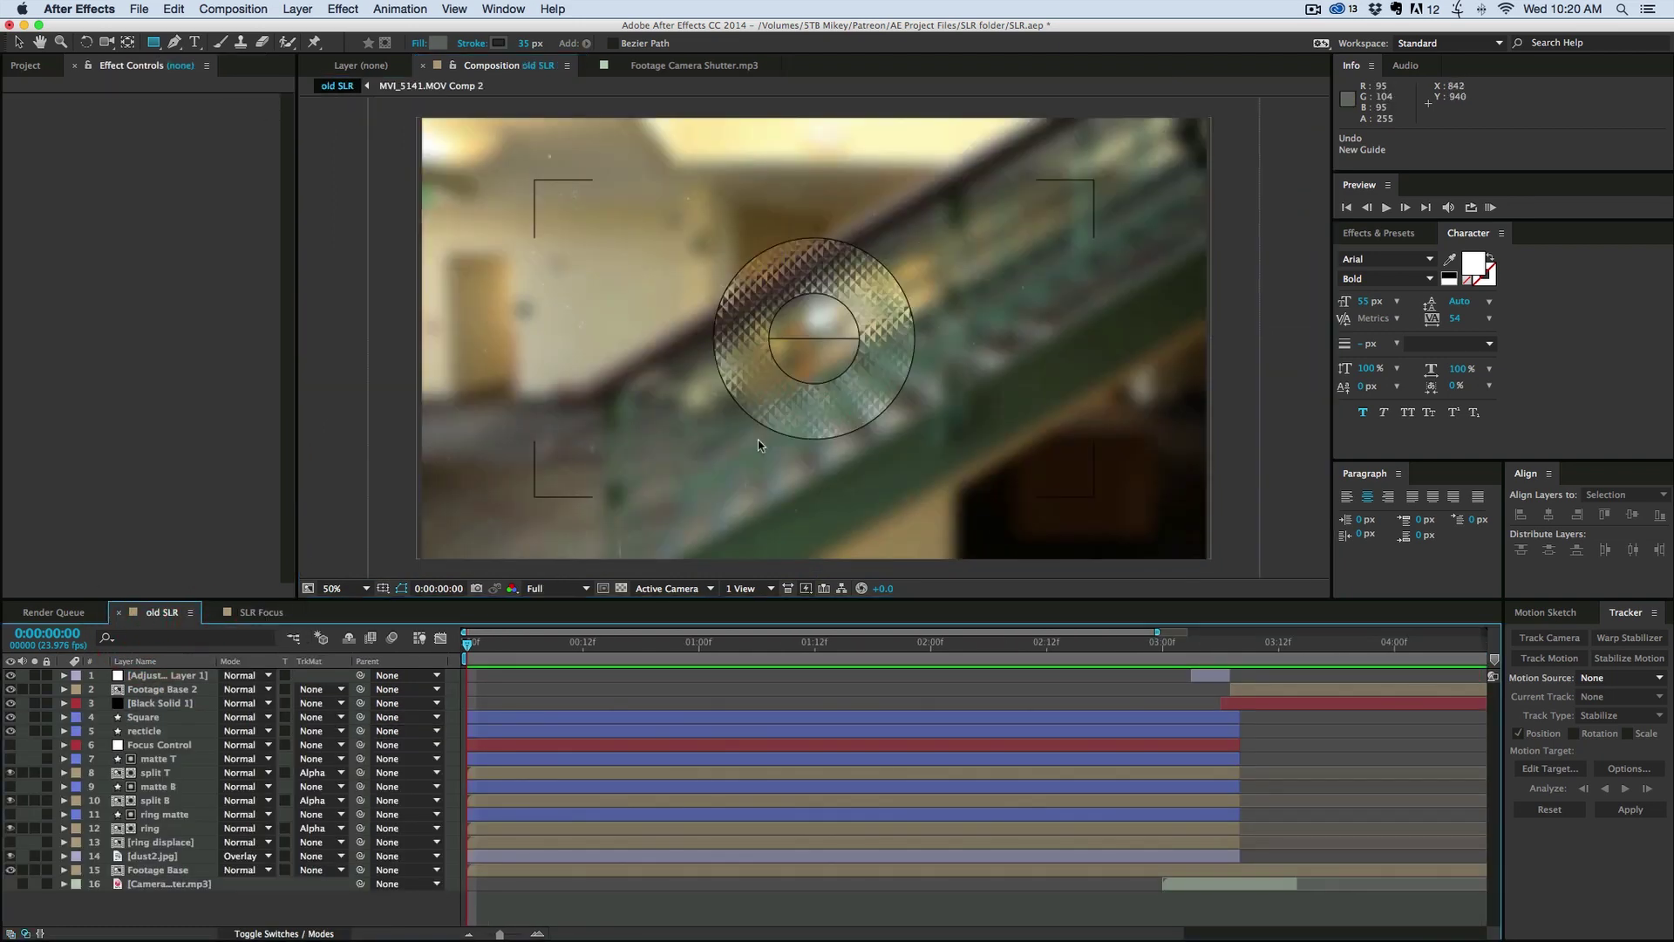
# Step: In the SLR Focus composition, choose the Rectangle tool with a black (000000) stroke 4 px wide
pyautogui.click(266, 614)
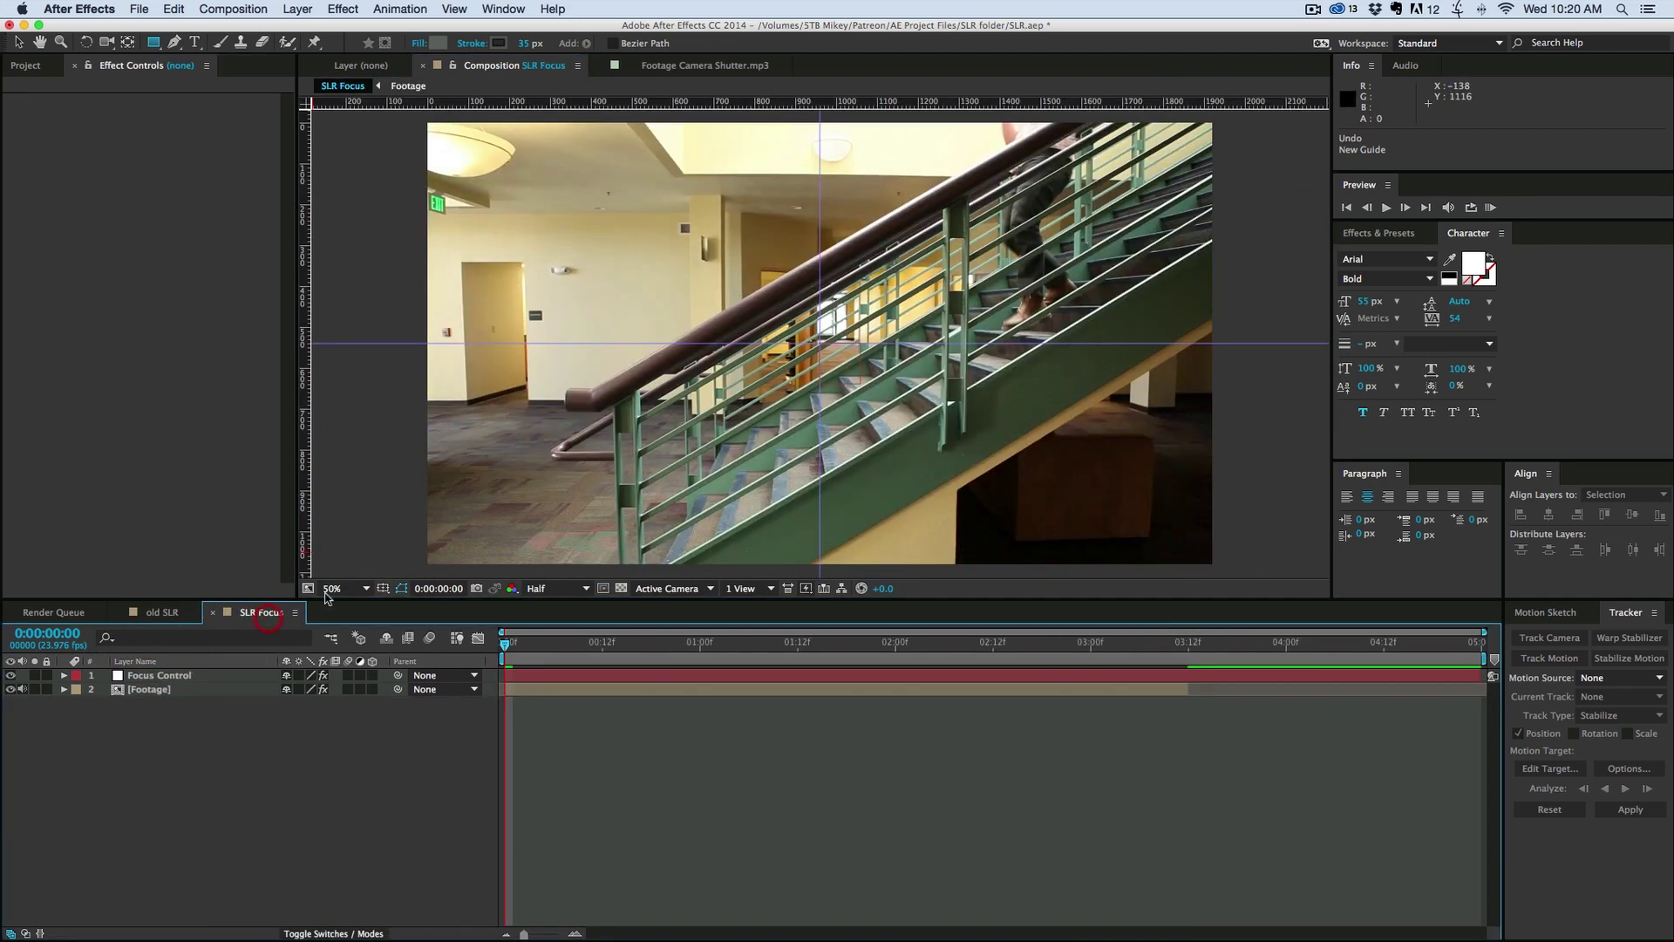
pyautogui.click(152, 42)
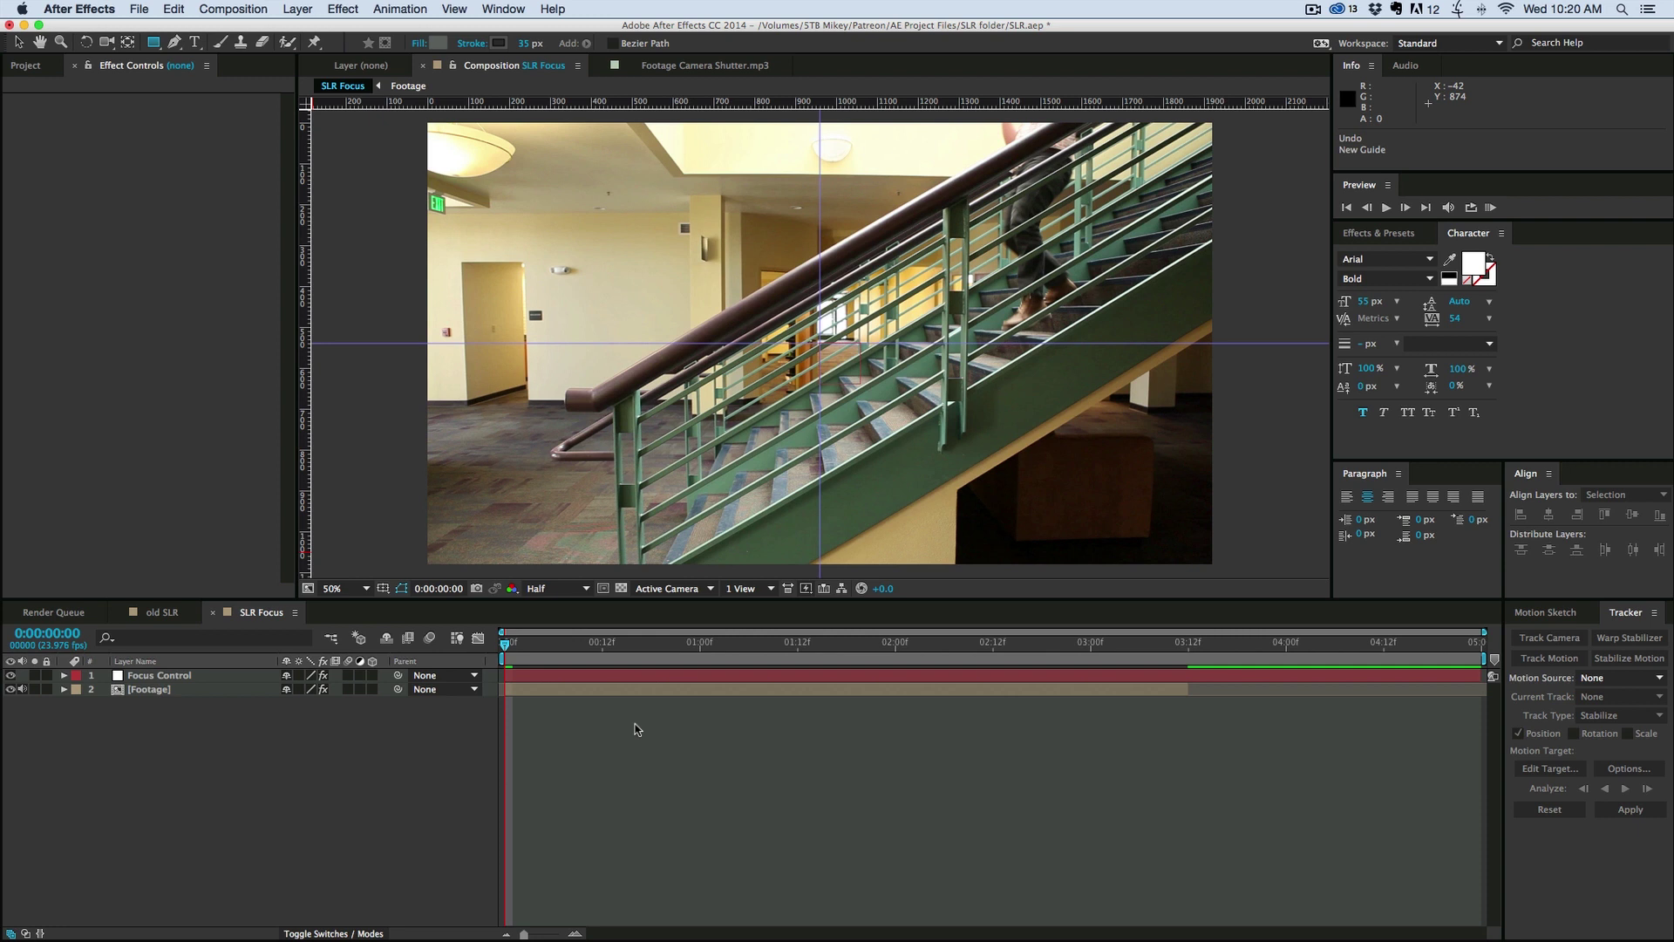
pyautogui.click(498, 42)
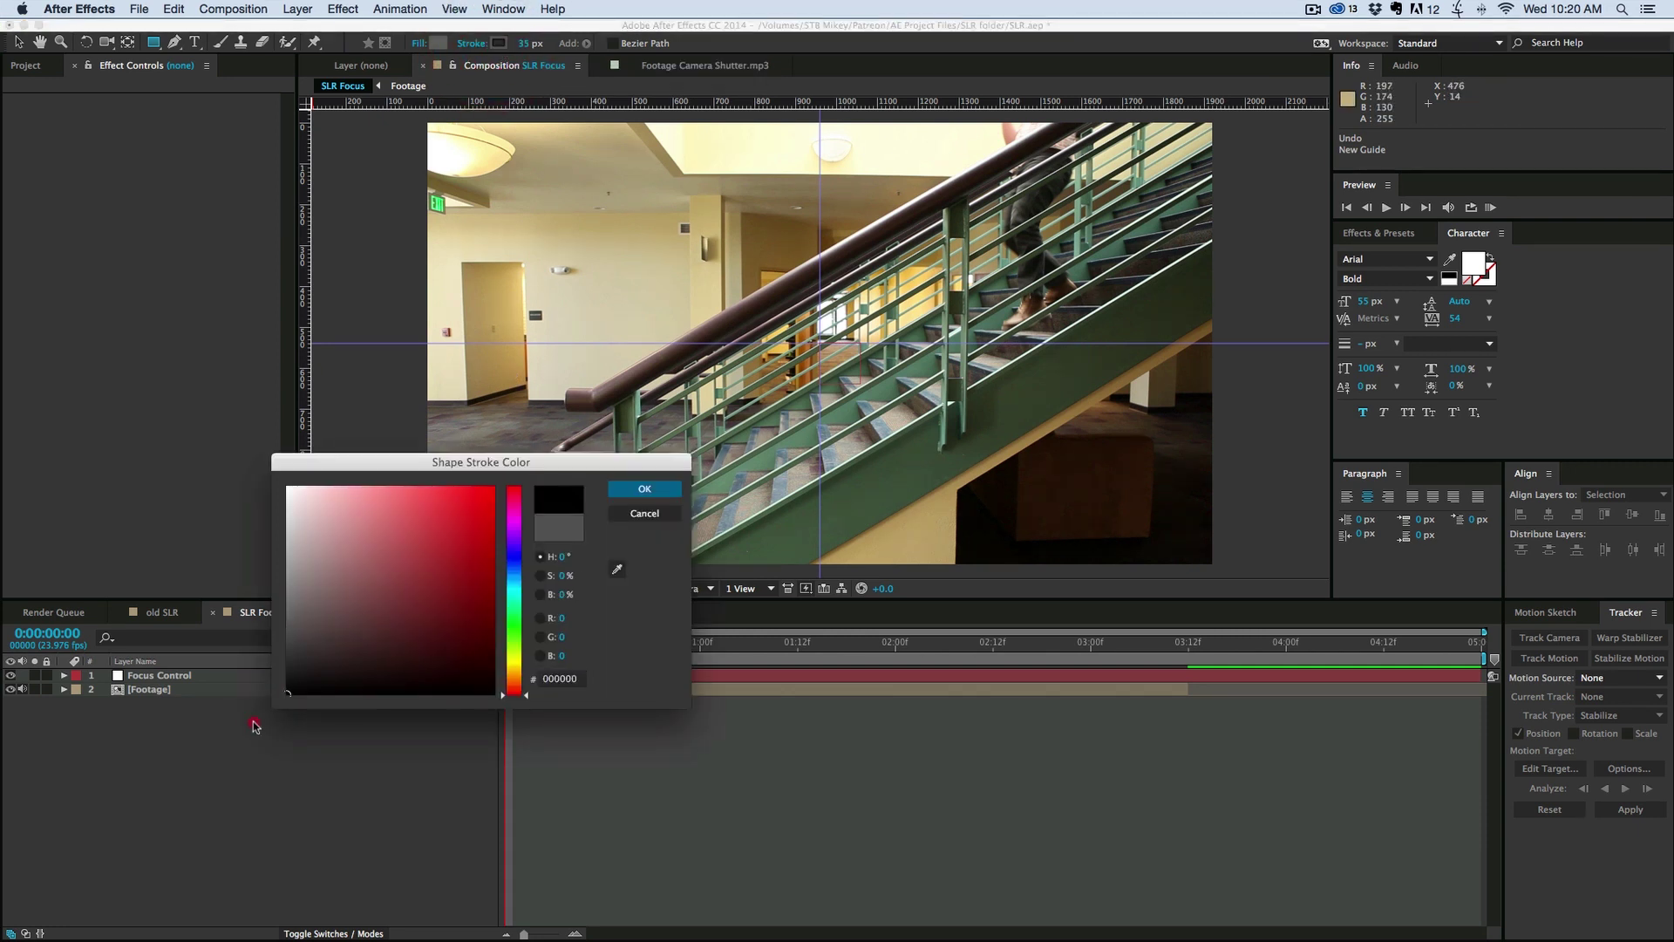
pyautogui.click(644, 488)
pyautogui.click(534, 43)
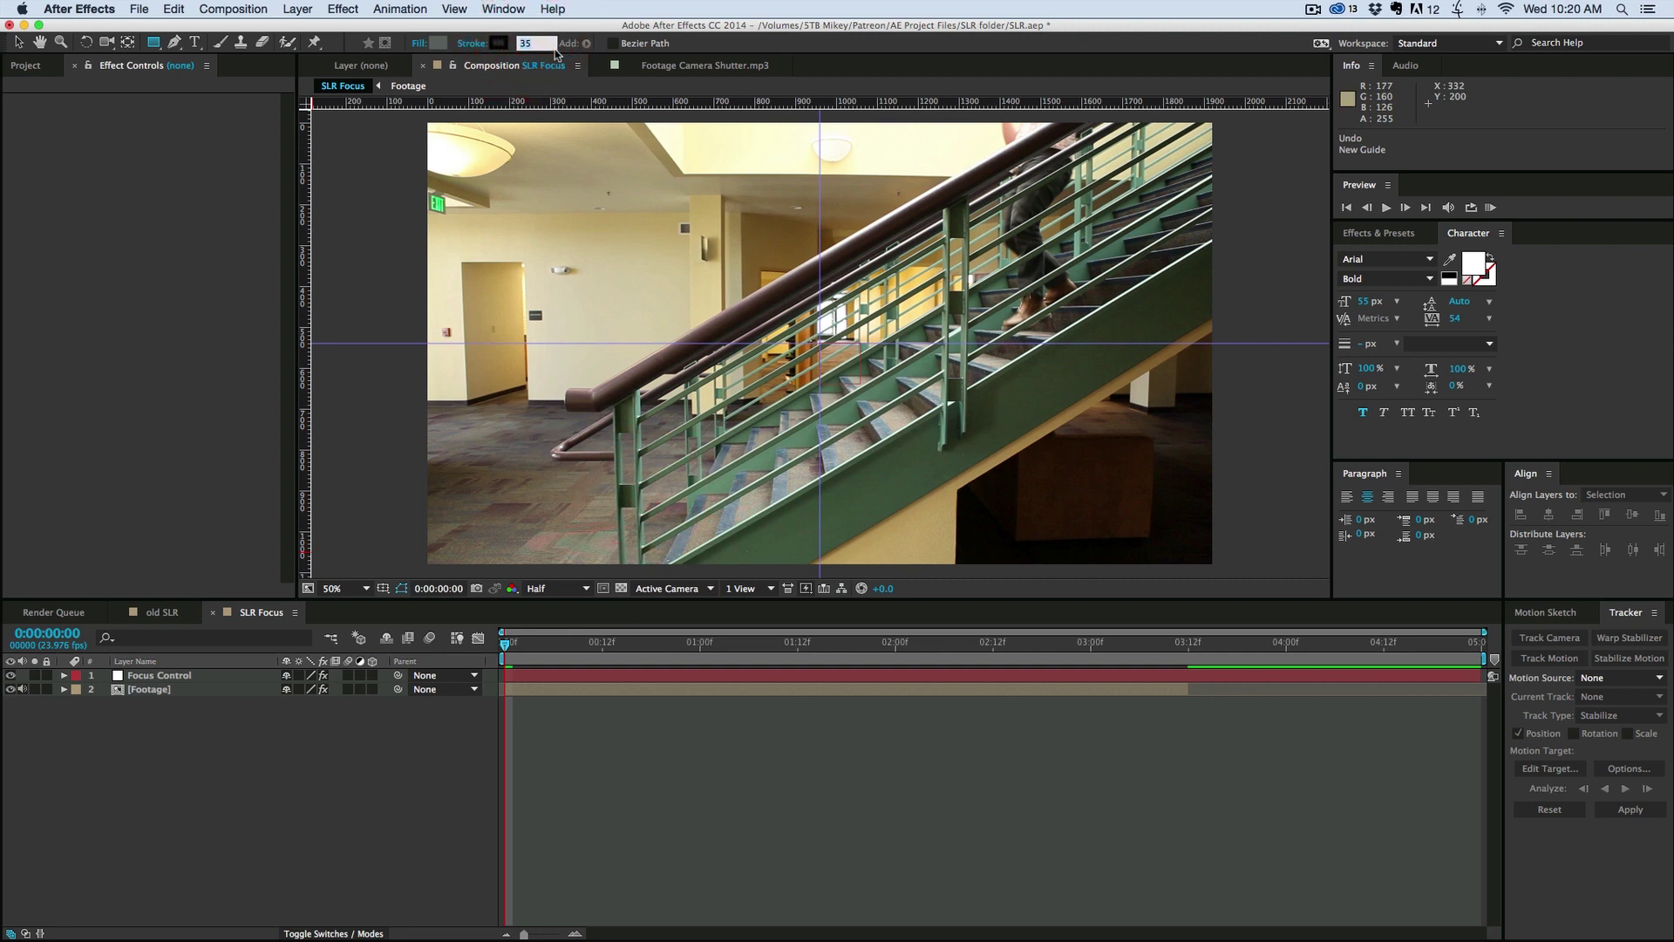
# Step: Set the shape fill to None, and draw a rectangle about 1484 × 725 px around the frame's centre
pyautogui.click(432, 43)
pyautogui.click(645, 514)
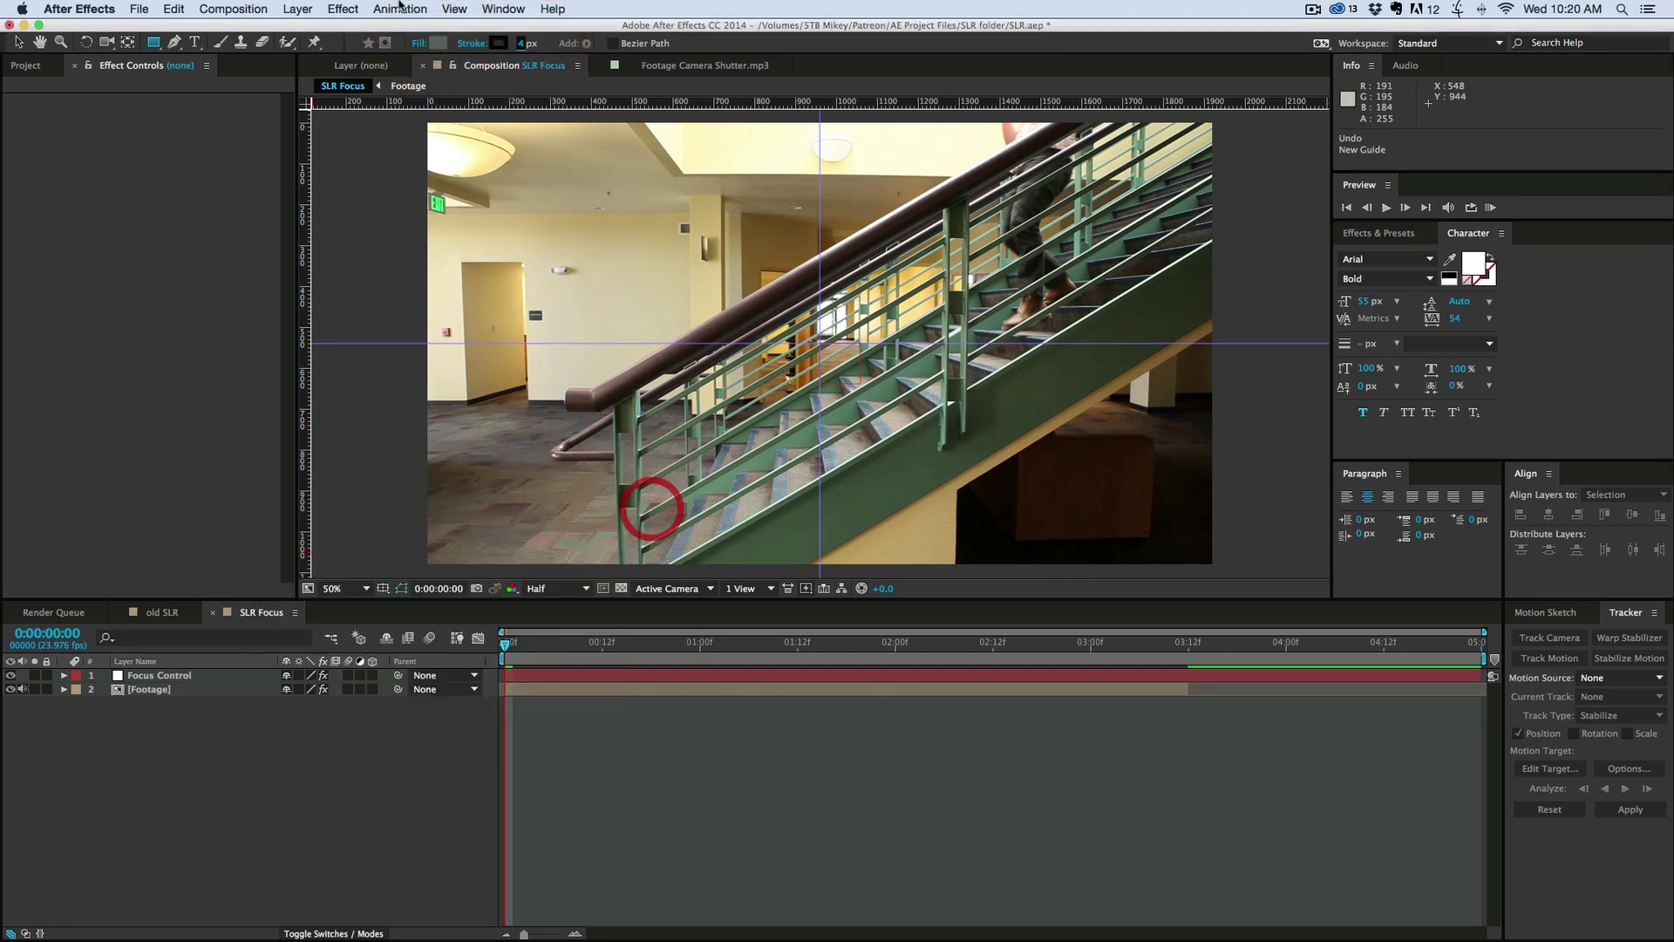
pyautogui.click(420, 44)
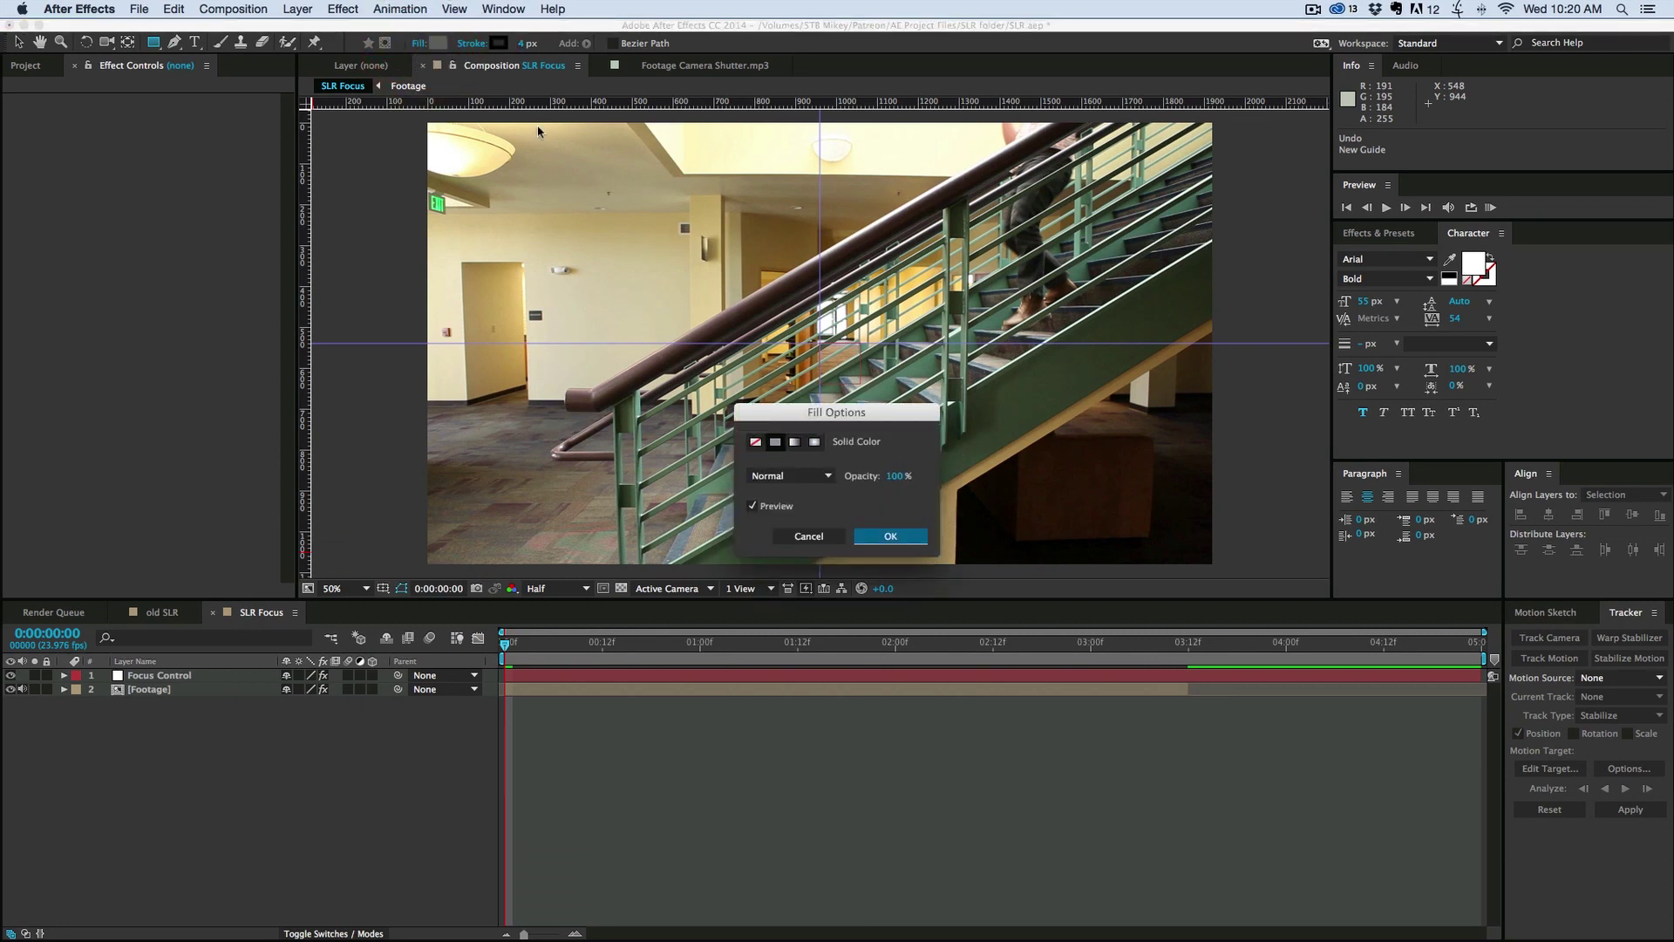
pyautogui.click(755, 441)
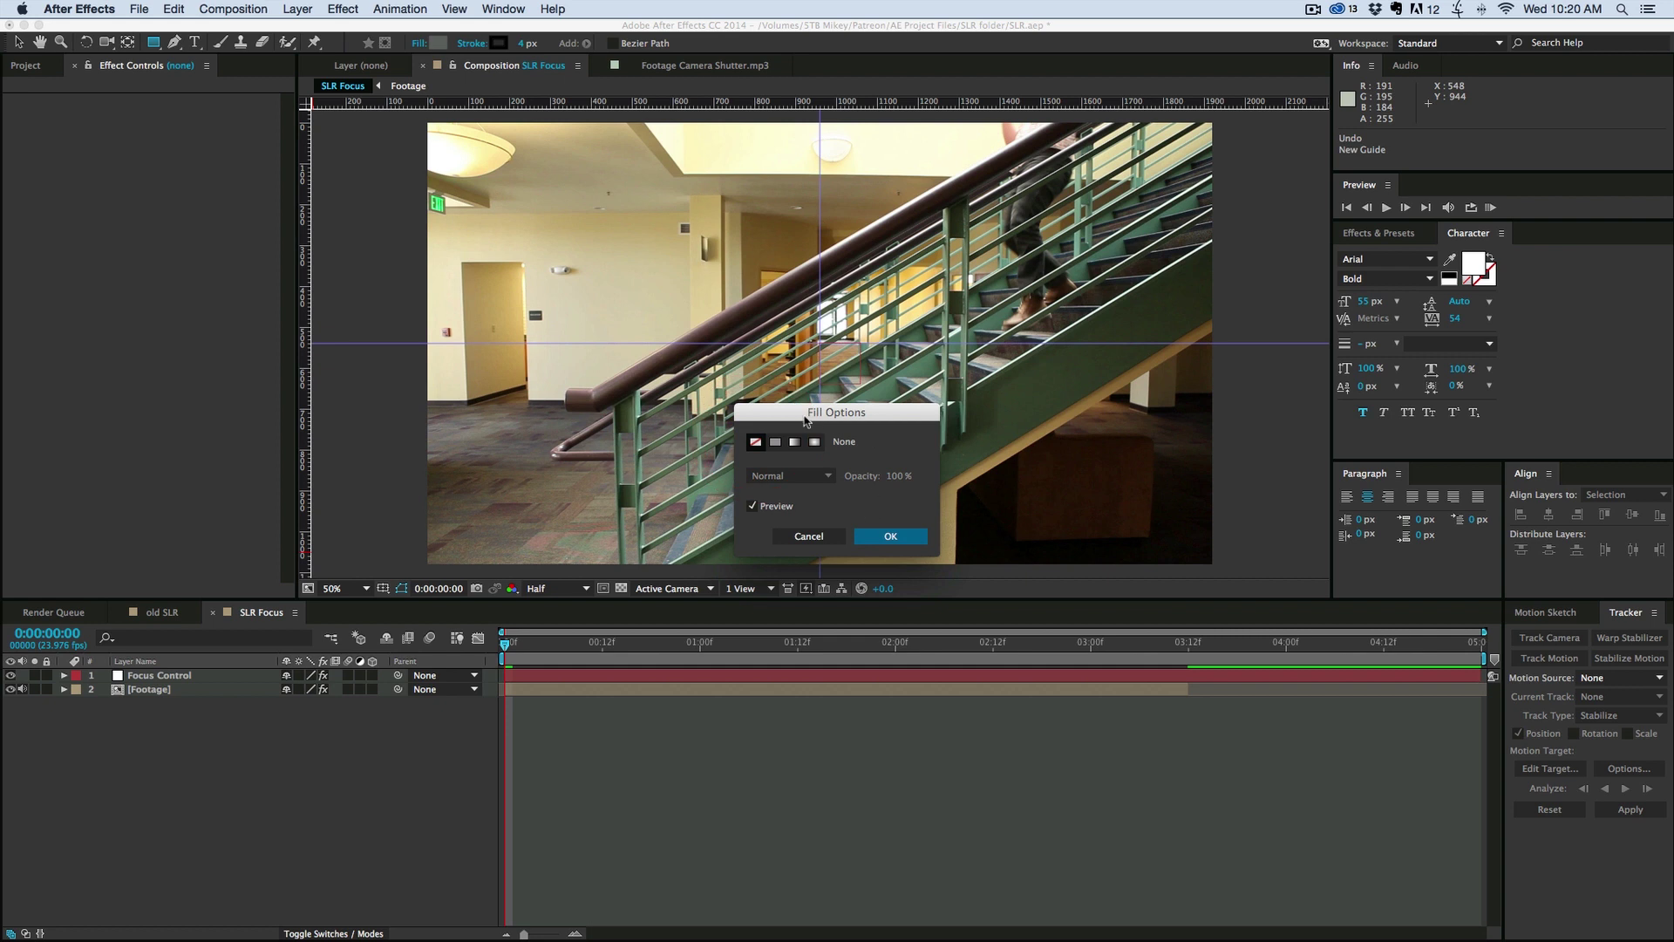
pyautogui.click(896, 535)
pyautogui.moveTo(639, 244)
pyautogui.mouseDown()
pyautogui.moveTo(784, 357)
pyautogui.moveTo(1037, 453)
pyautogui.moveTo(966, 447)
pyautogui.moveTo(1039, 468)
pyautogui.moveTo(1002, 458)
pyautogui.moveTo(1020, 475)
pyautogui.moveTo(1123, 493)
pyautogui.mouseUp()
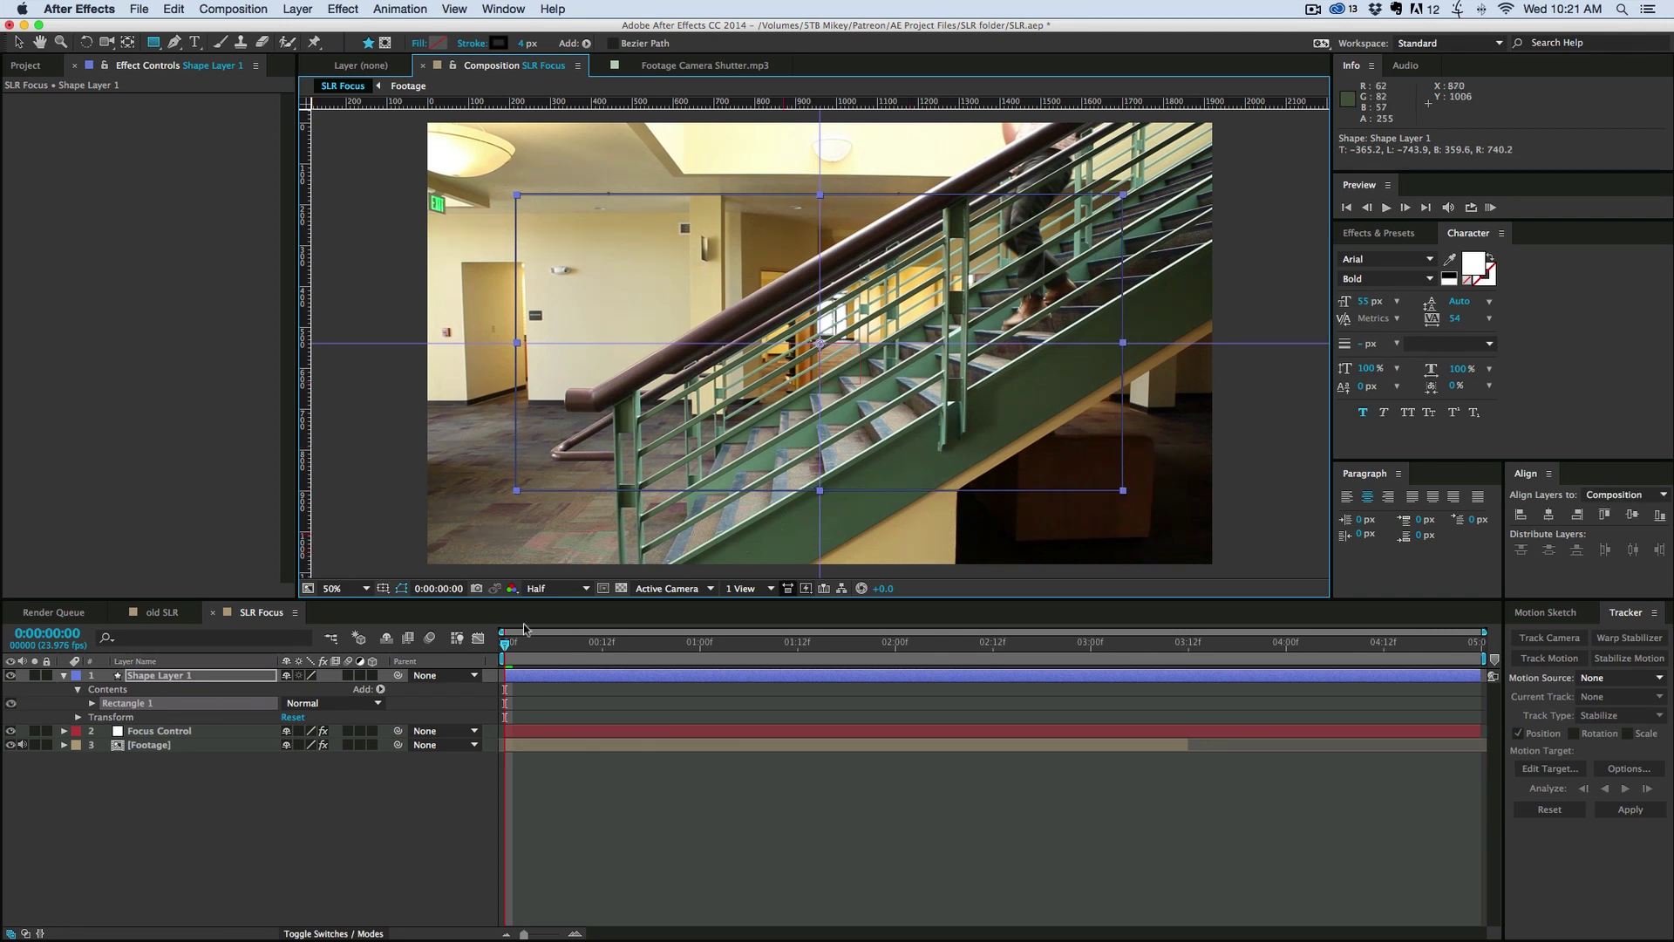
# Step: Centre the rectangle by setting the Position in its shape transform to 0, 0
pyautogui.click(91, 703)
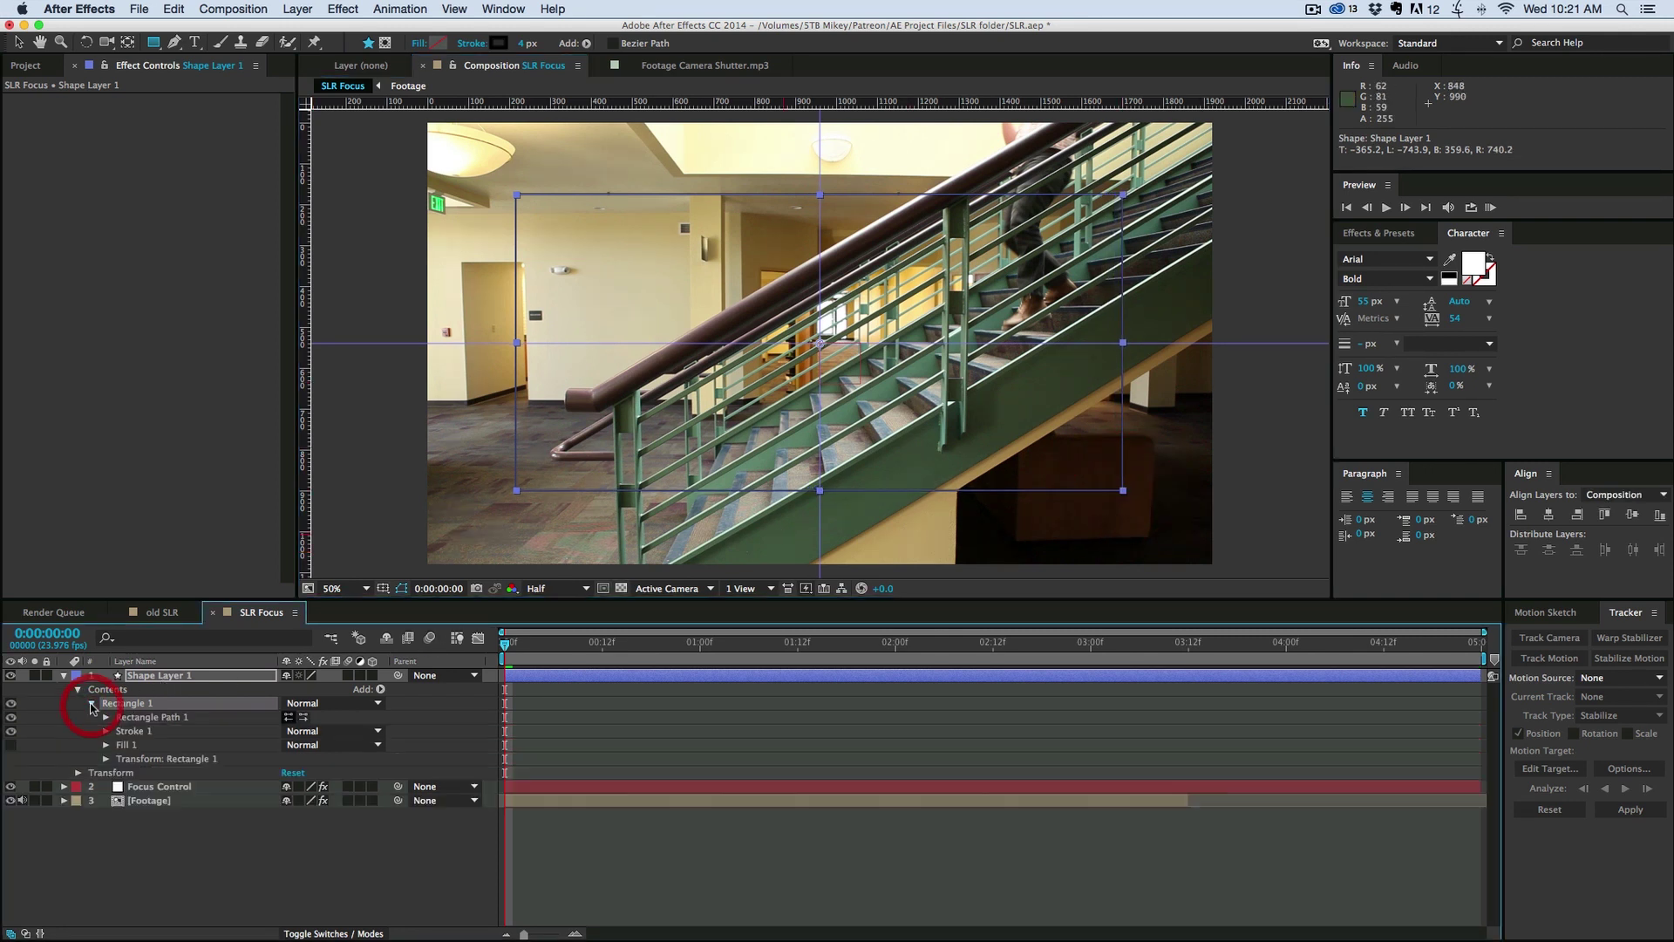
pyautogui.click(106, 759)
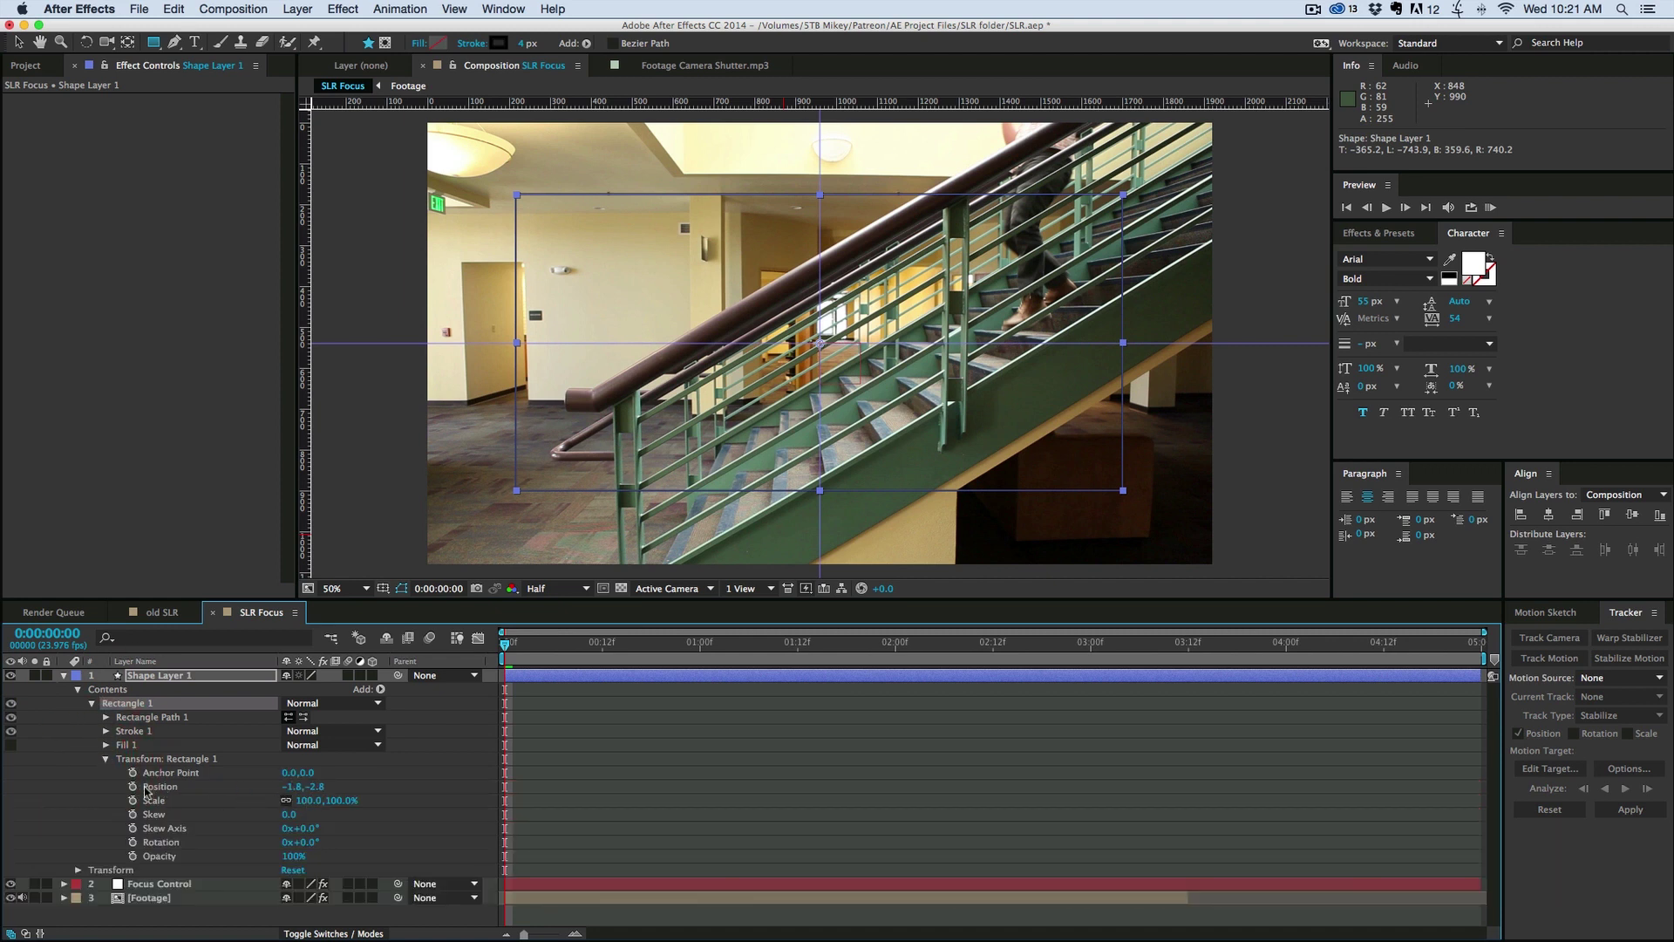
pyautogui.click(296, 787)
pyautogui.write('0')
pyautogui.press('Tab')
pyautogui.write('0')
pyautogui.press('Return')
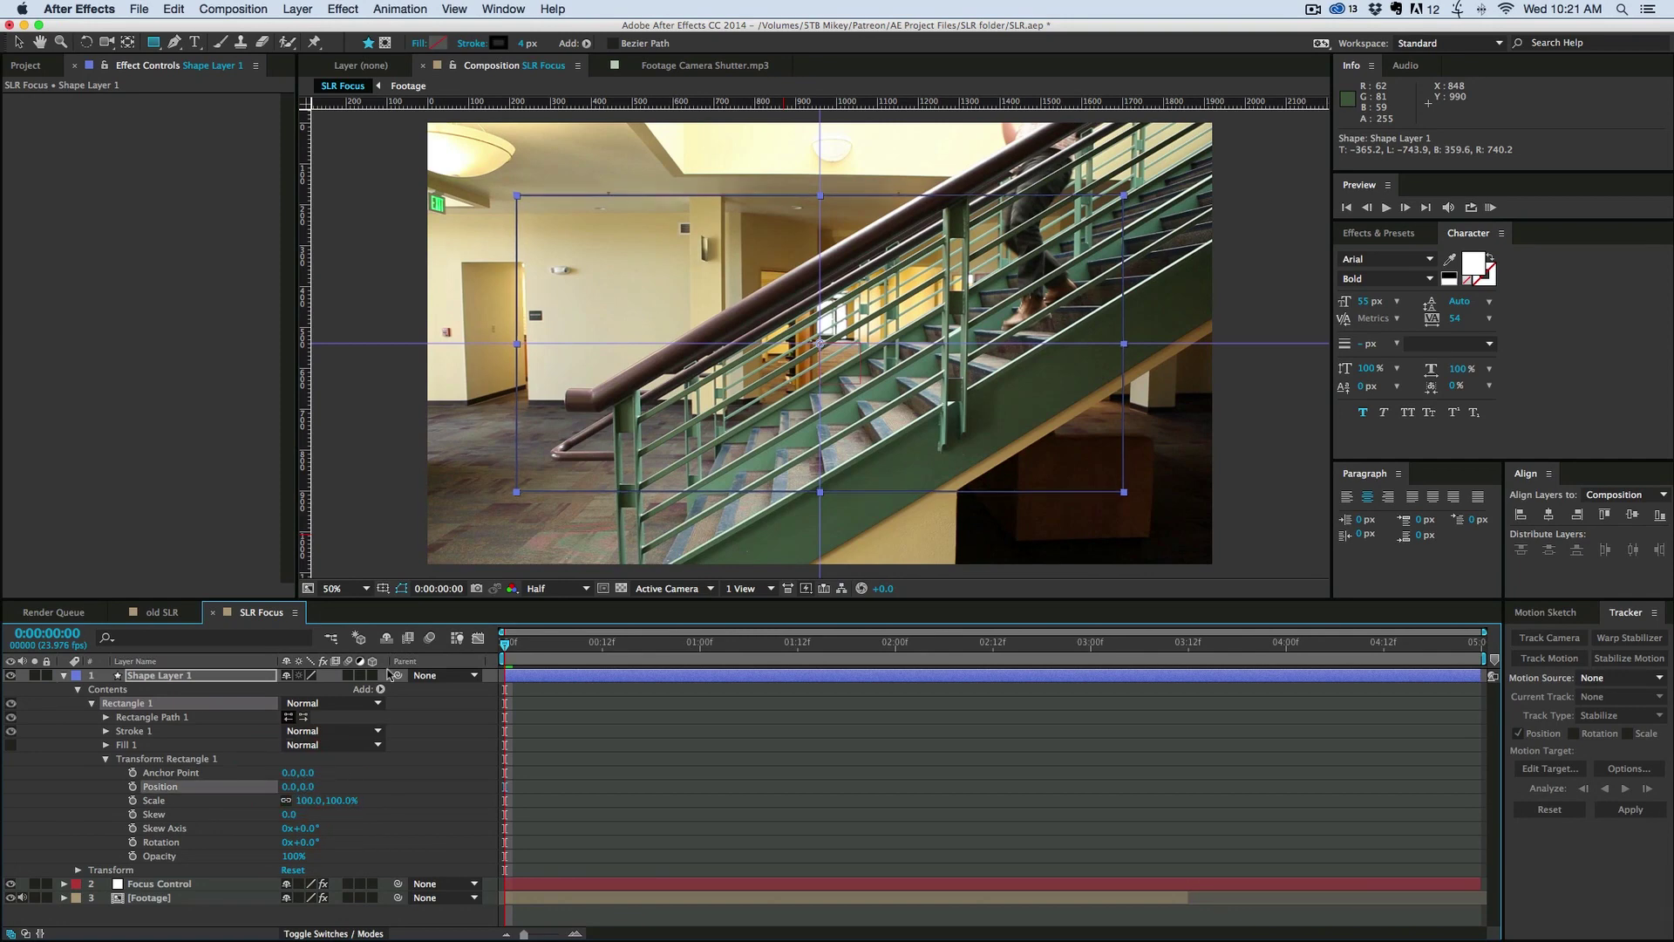
pyautogui.click(546, 710)
# Step: Check the reticle in the old SLR composition, and draw a circle about 532 px across around the frame's centre on Shape Layer 1
pyautogui.click(170, 614)
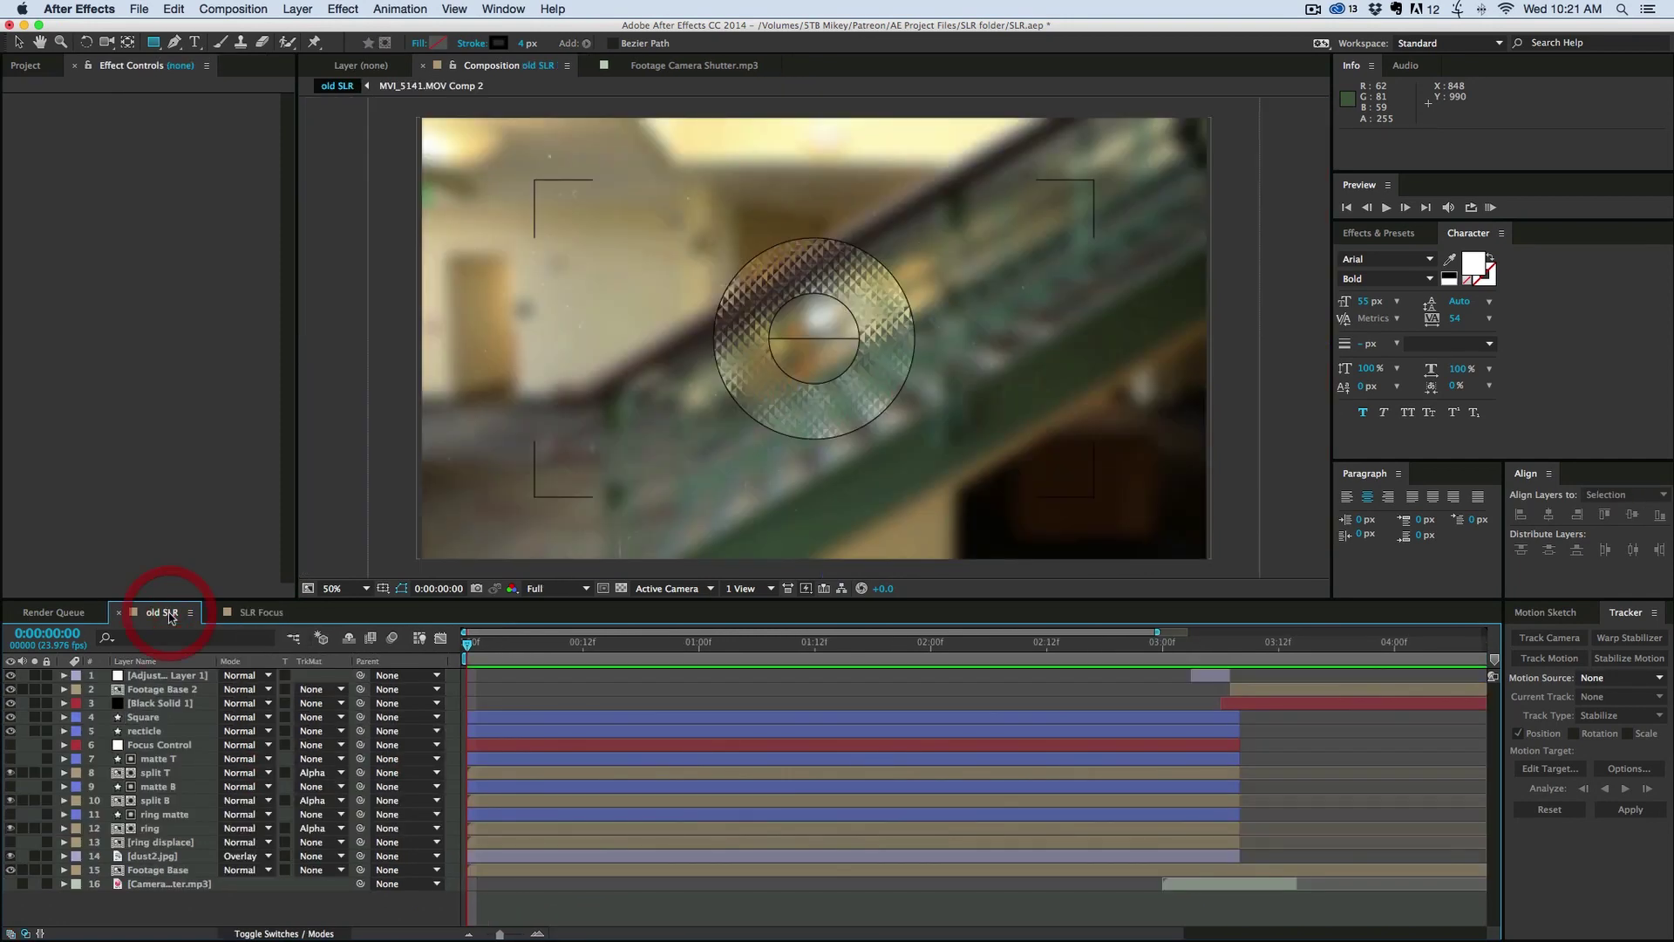
pyautogui.click(247, 615)
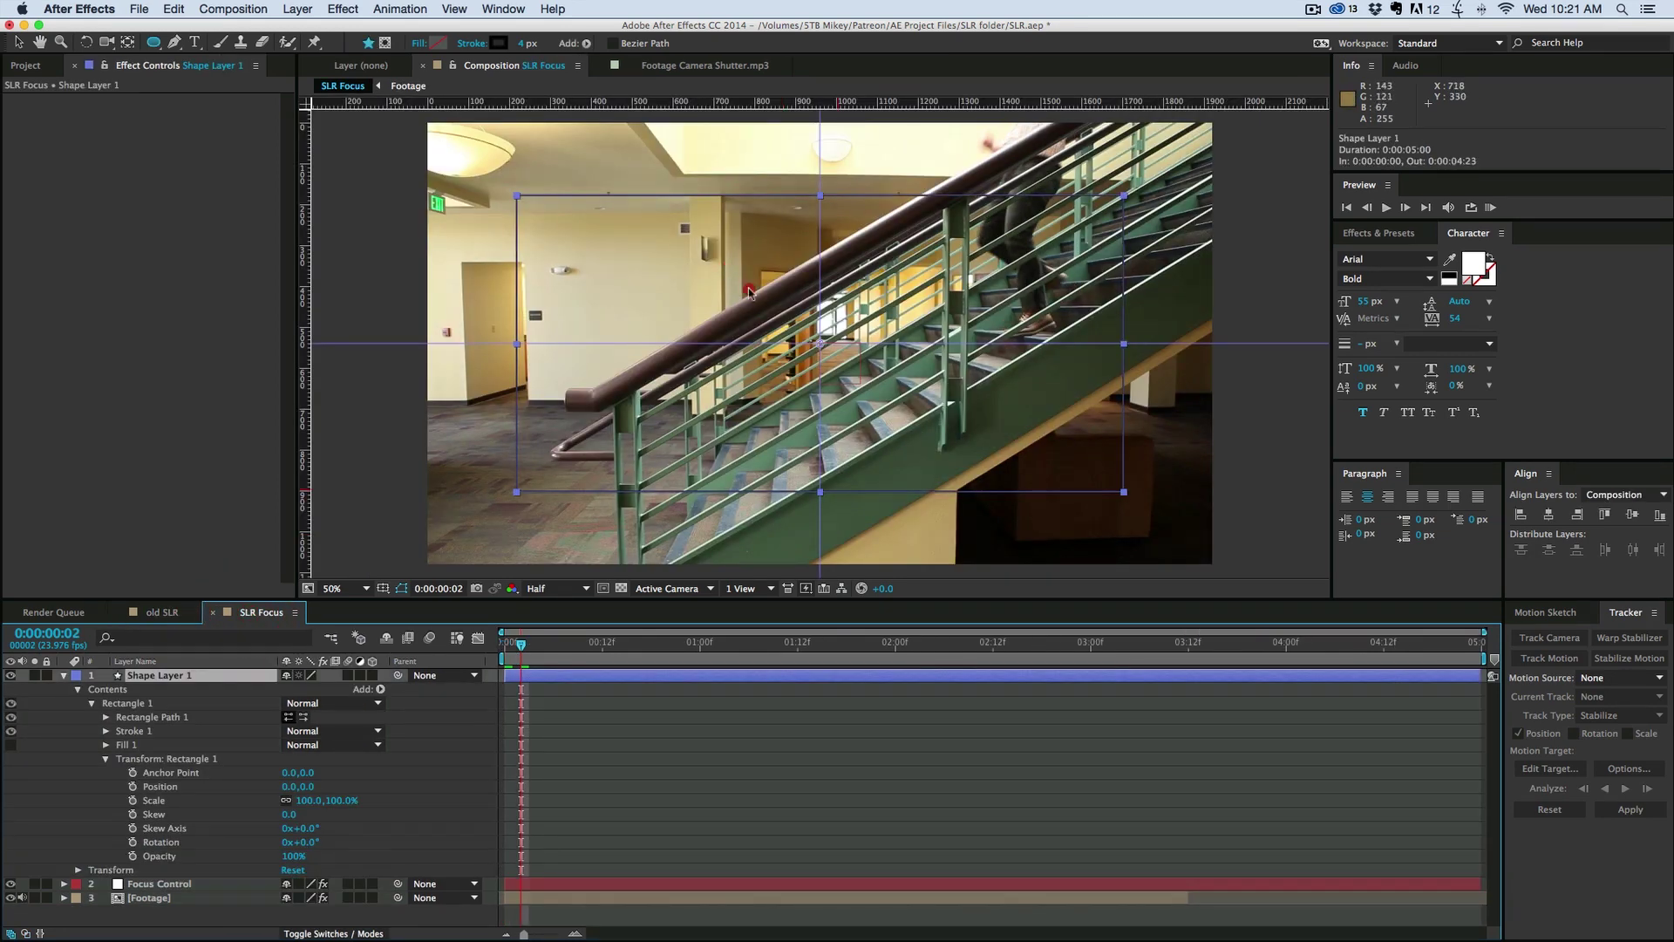
pyautogui.moveTo(703, 240); pyautogui.dragTo(928, 433)
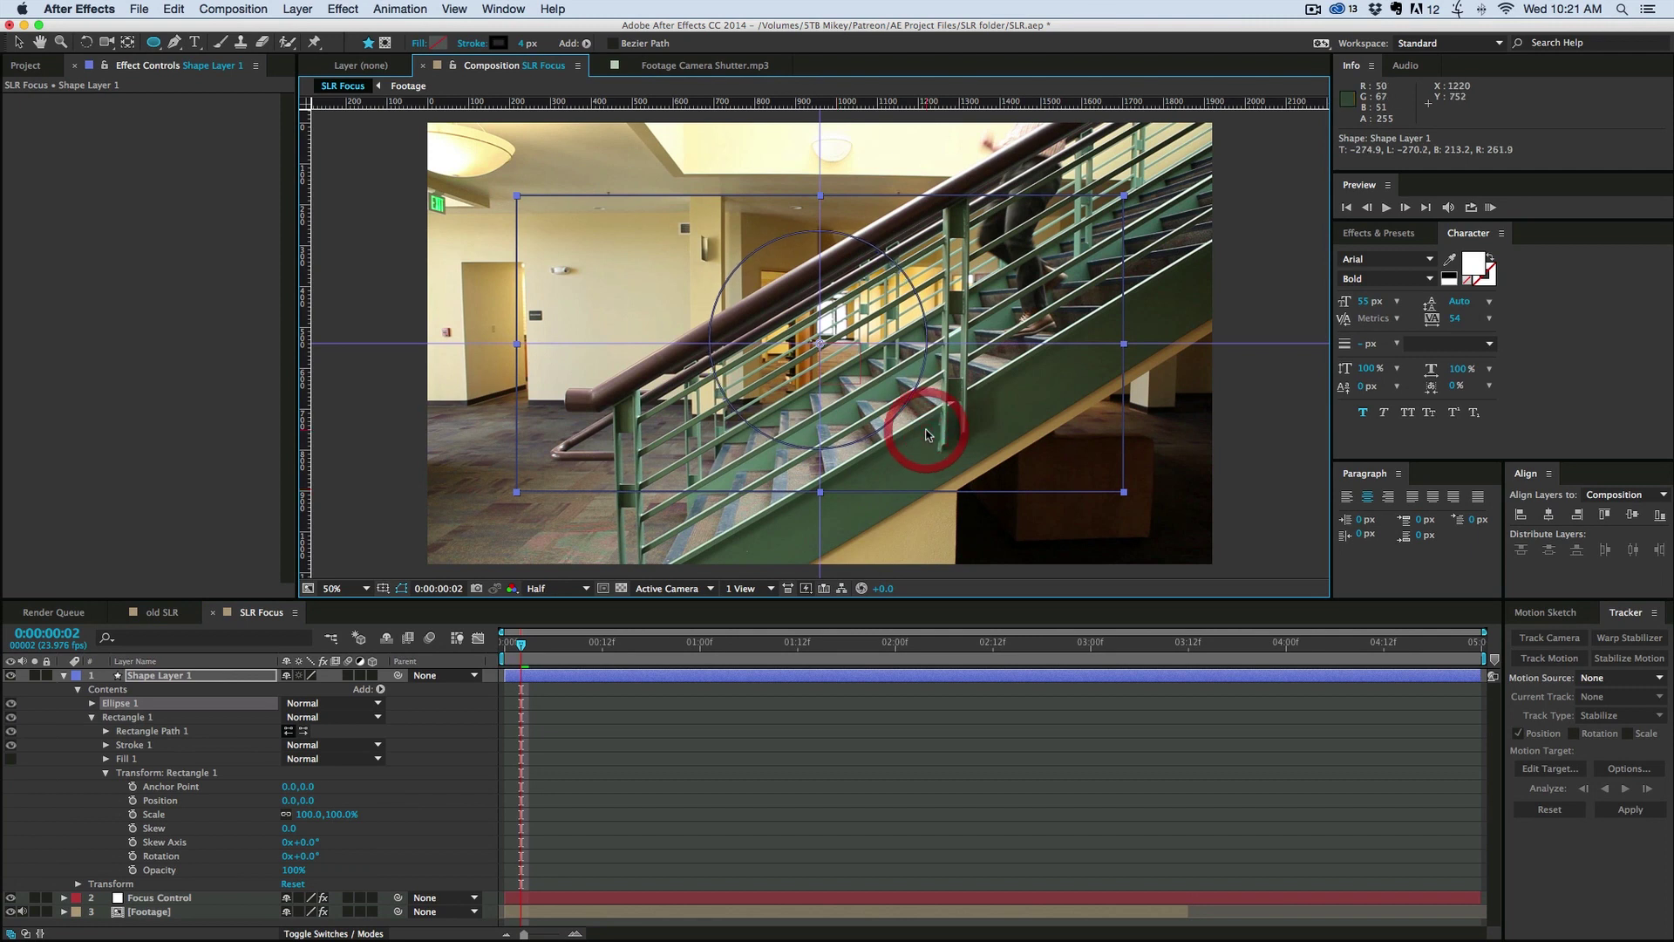
# Step: Centre the circle by setting the Position in its shape transform to 0, 0
pyautogui.click(91, 703)
pyautogui.click(105, 759)
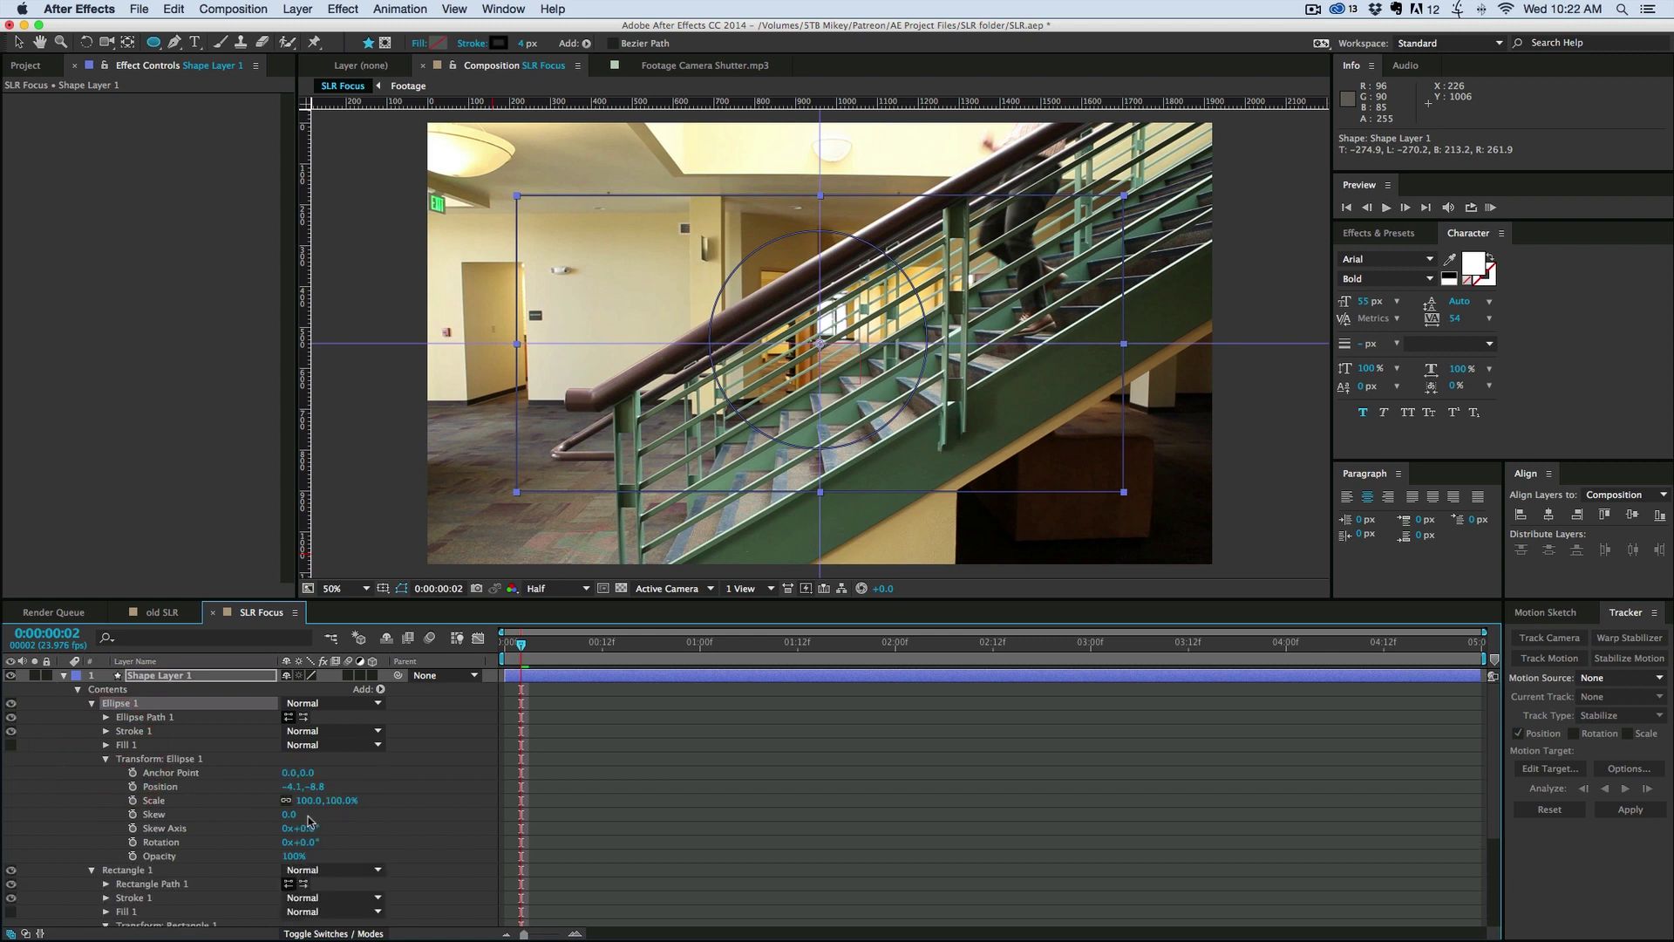
pyautogui.click(293, 787)
pyautogui.write('0')
pyautogui.press('Tab')
pyautogui.write('0')
pyautogui.press('Return')
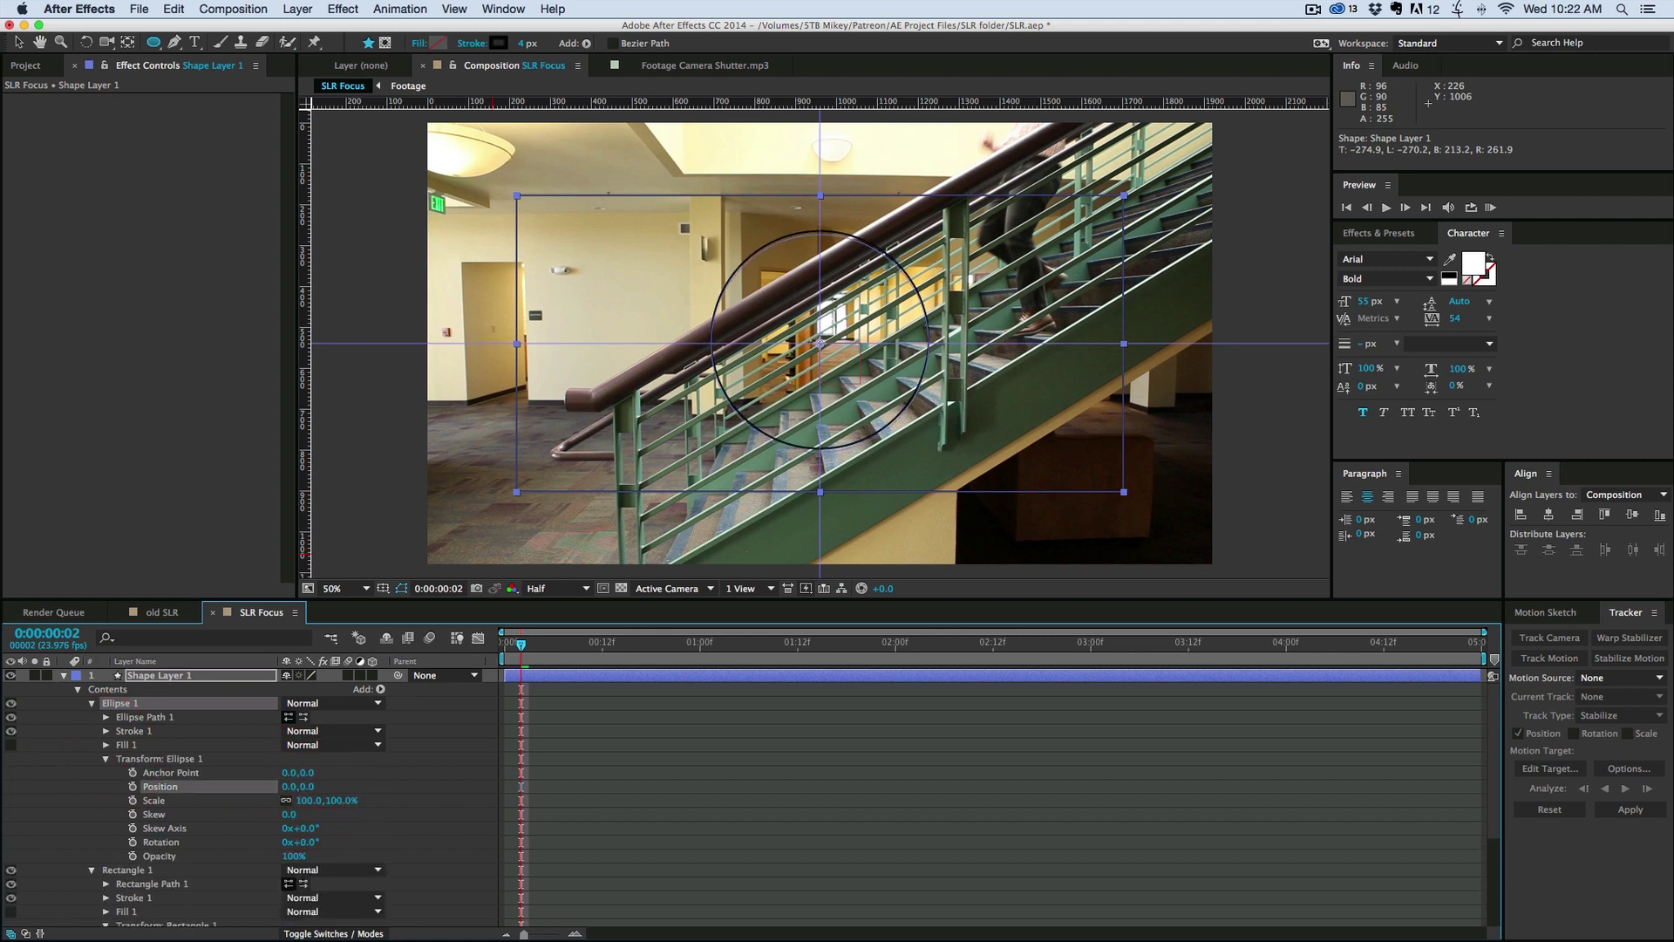
# Step: Collapse the ellipse and rectangle groups of Shape Layer 1, and duplicate the Ellipse 1 group
pyautogui.click(92, 703)
pyautogui.click(92, 717)
pyautogui.click(122, 705)
pyautogui.press('super+d')
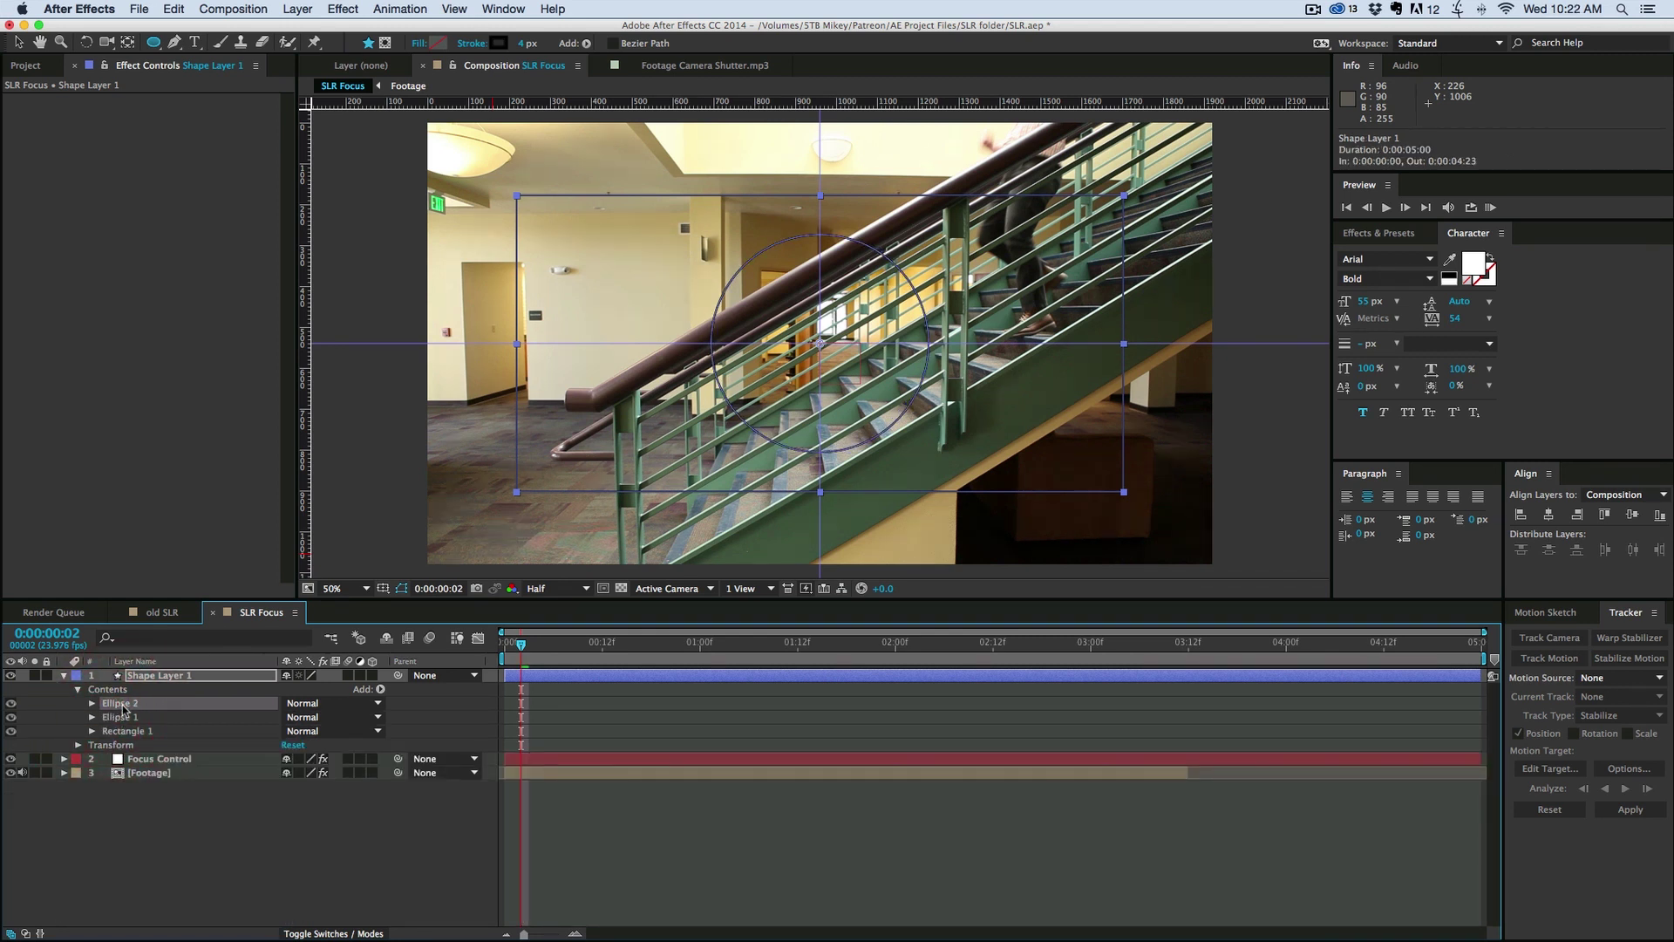
# Step: Set the size of the duplicated circle, Ellipse 2, to about 310 px
pyautogui.click(92, 703)
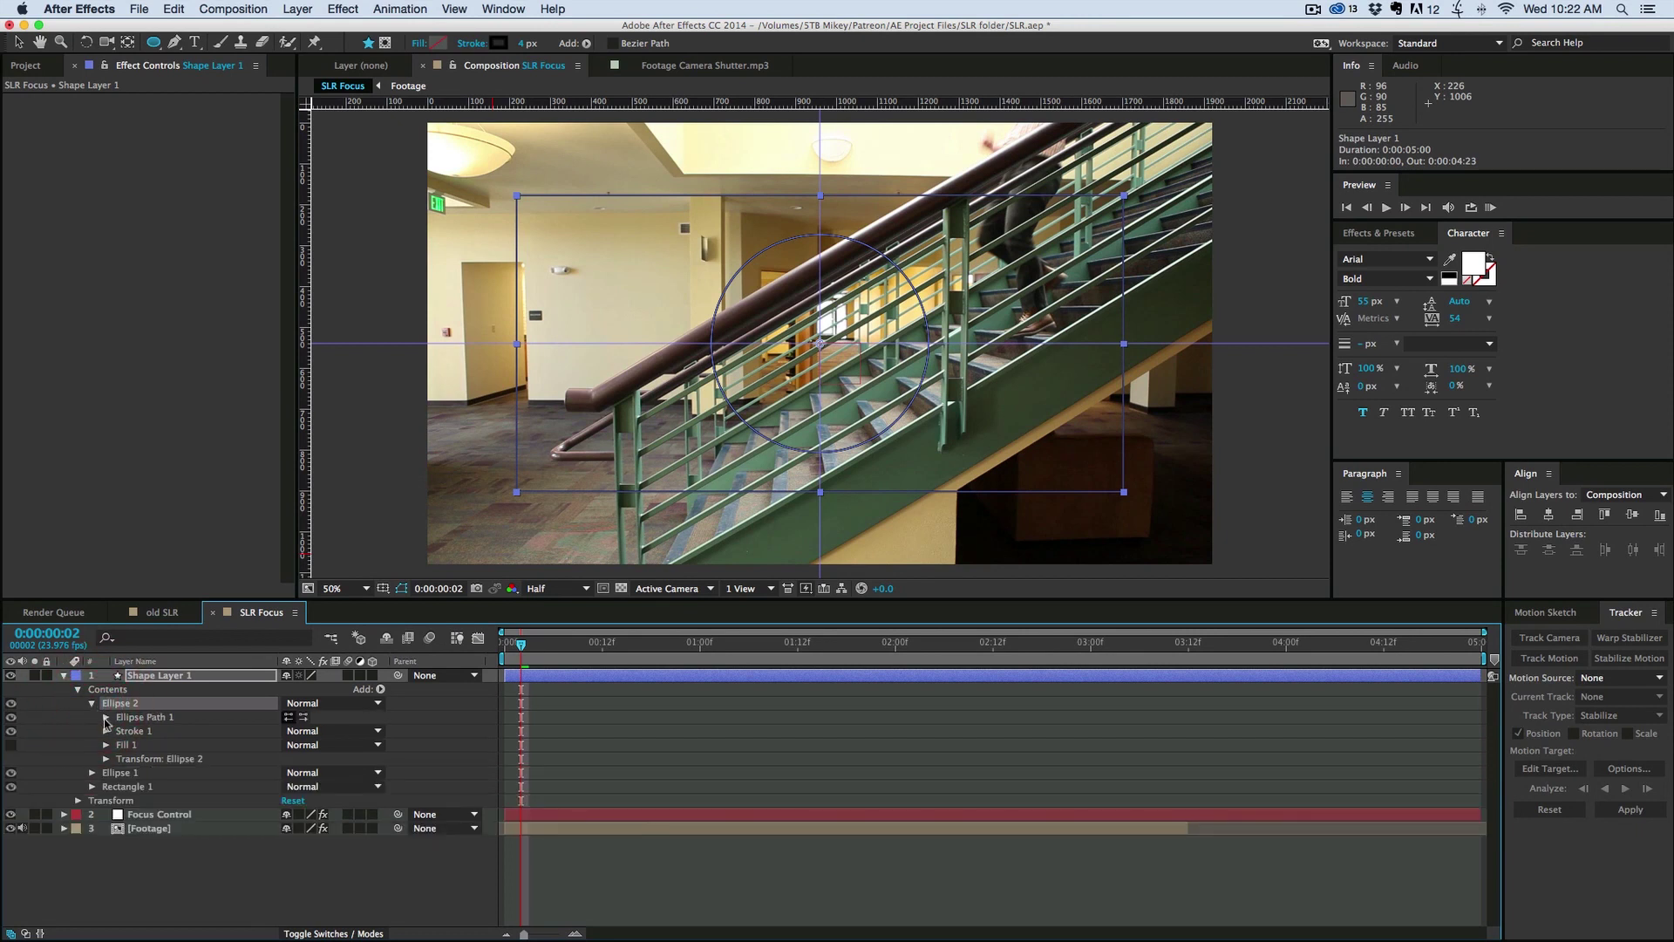
pyautogui.click(106, 718)
pyautogui.moveTo(310, 737); pyautogui.dragTo(128, 731)
# Step: Draw a straight horizontal line with the Pen tool across the inner circle's diameter, and collapse the Ellipse 2 group
pyautogui.scroll(4, 793, 436)
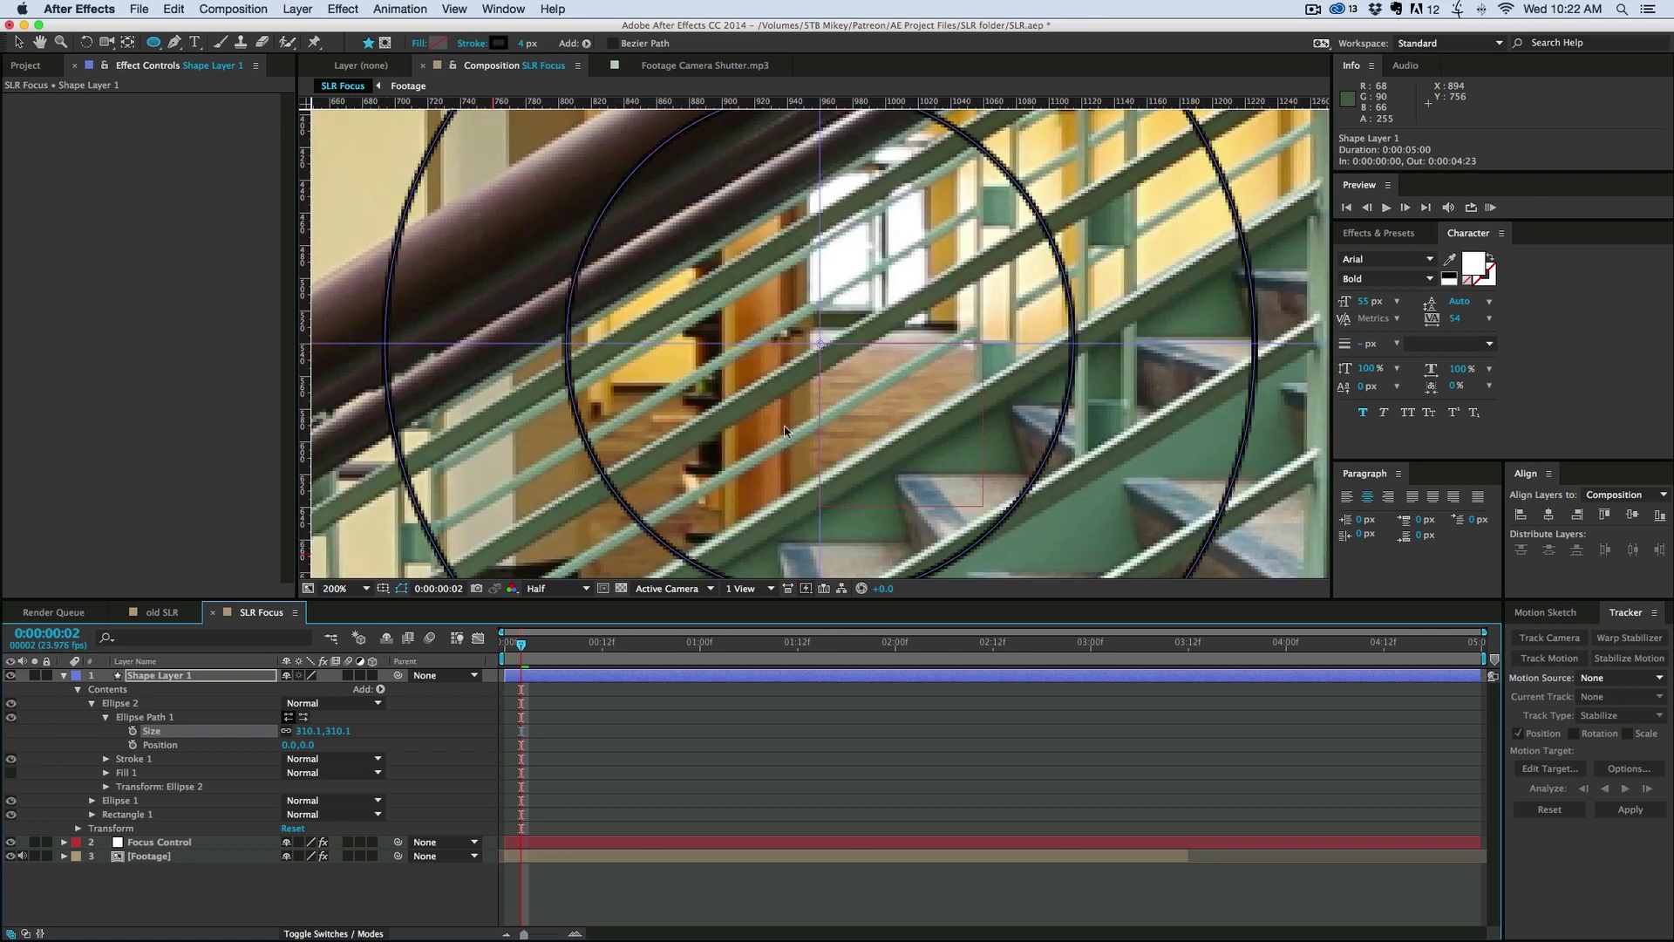
pyautogui.click(175, 44)
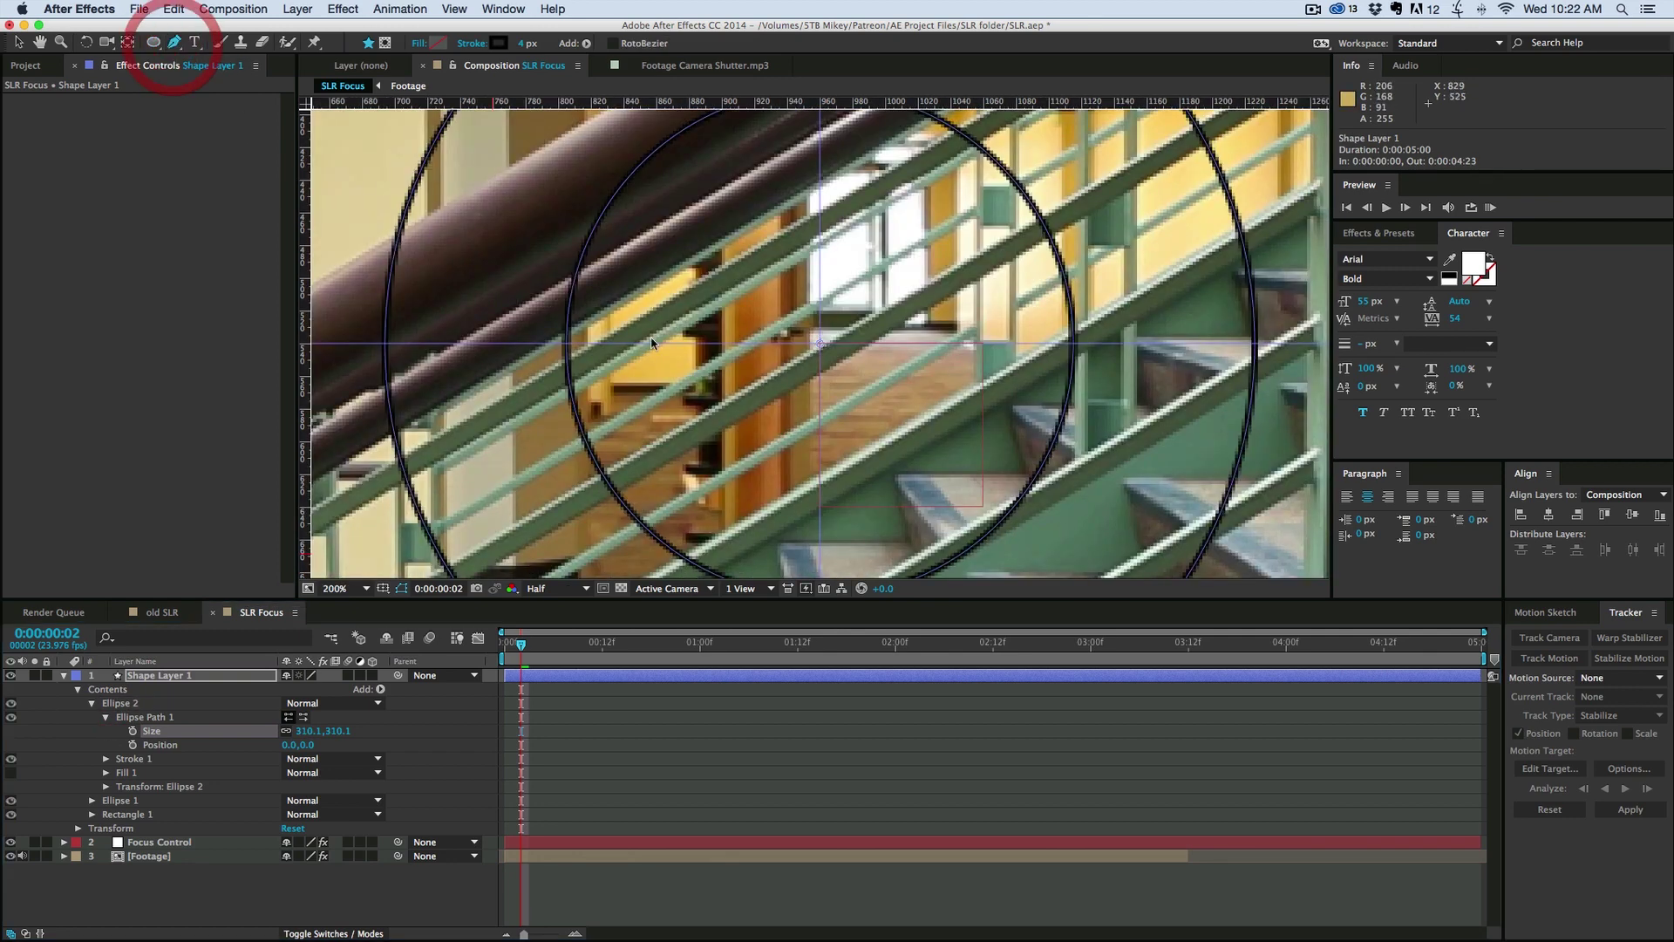
pyautogui.click(599, 307)
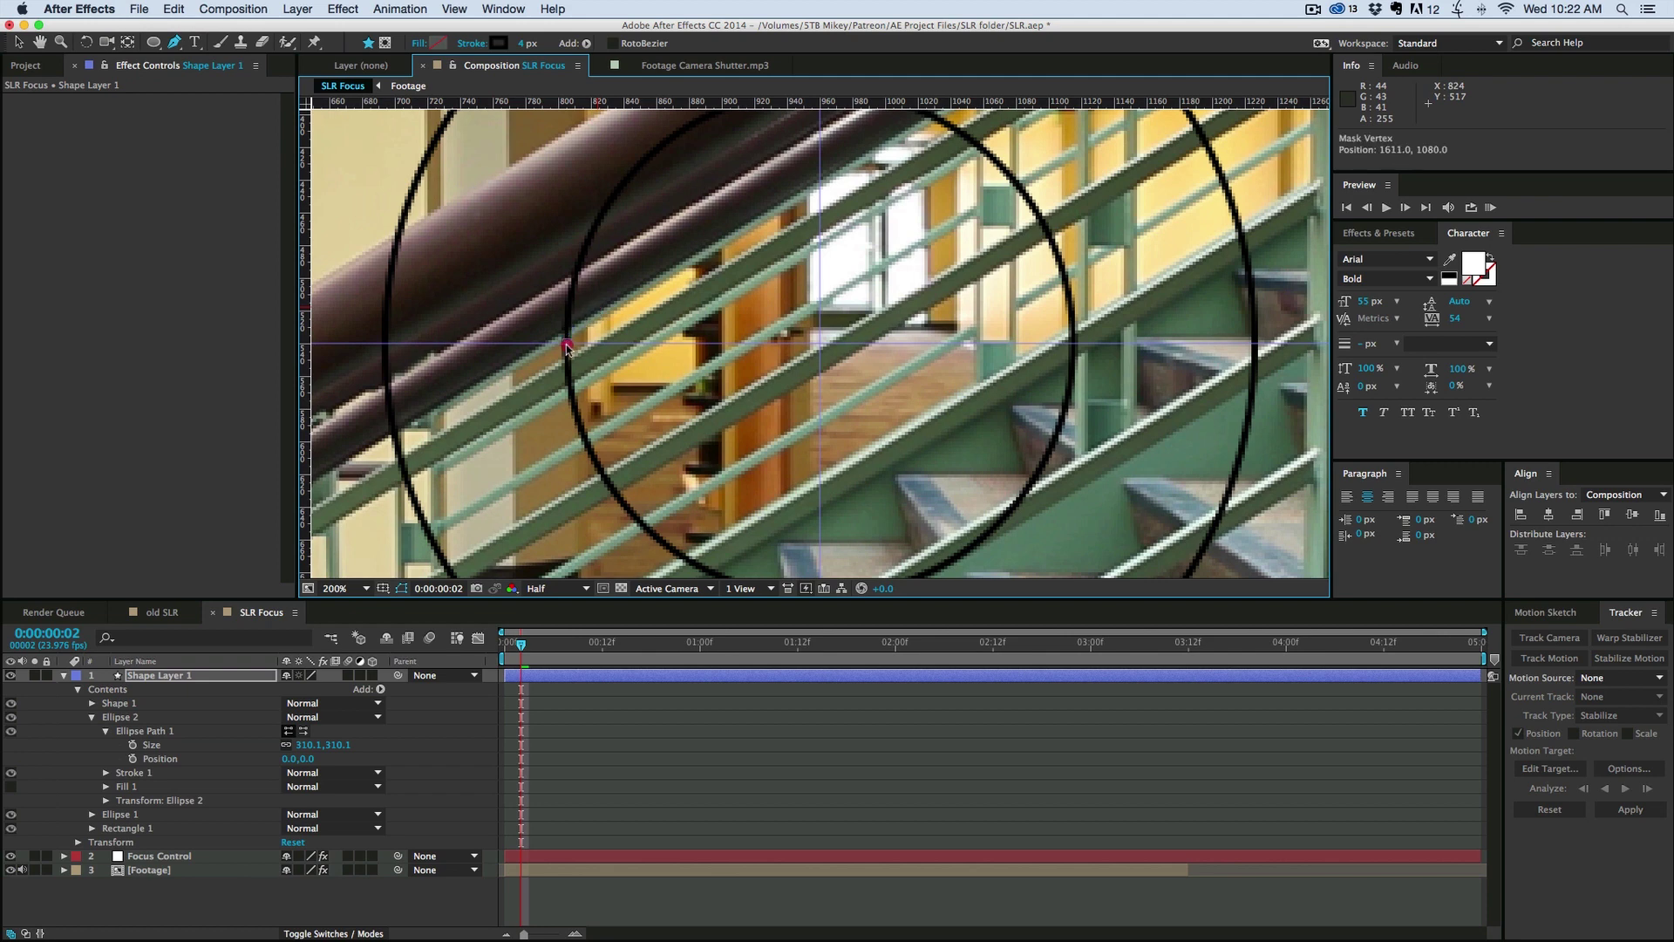
pyautogui.click(1059, 337)
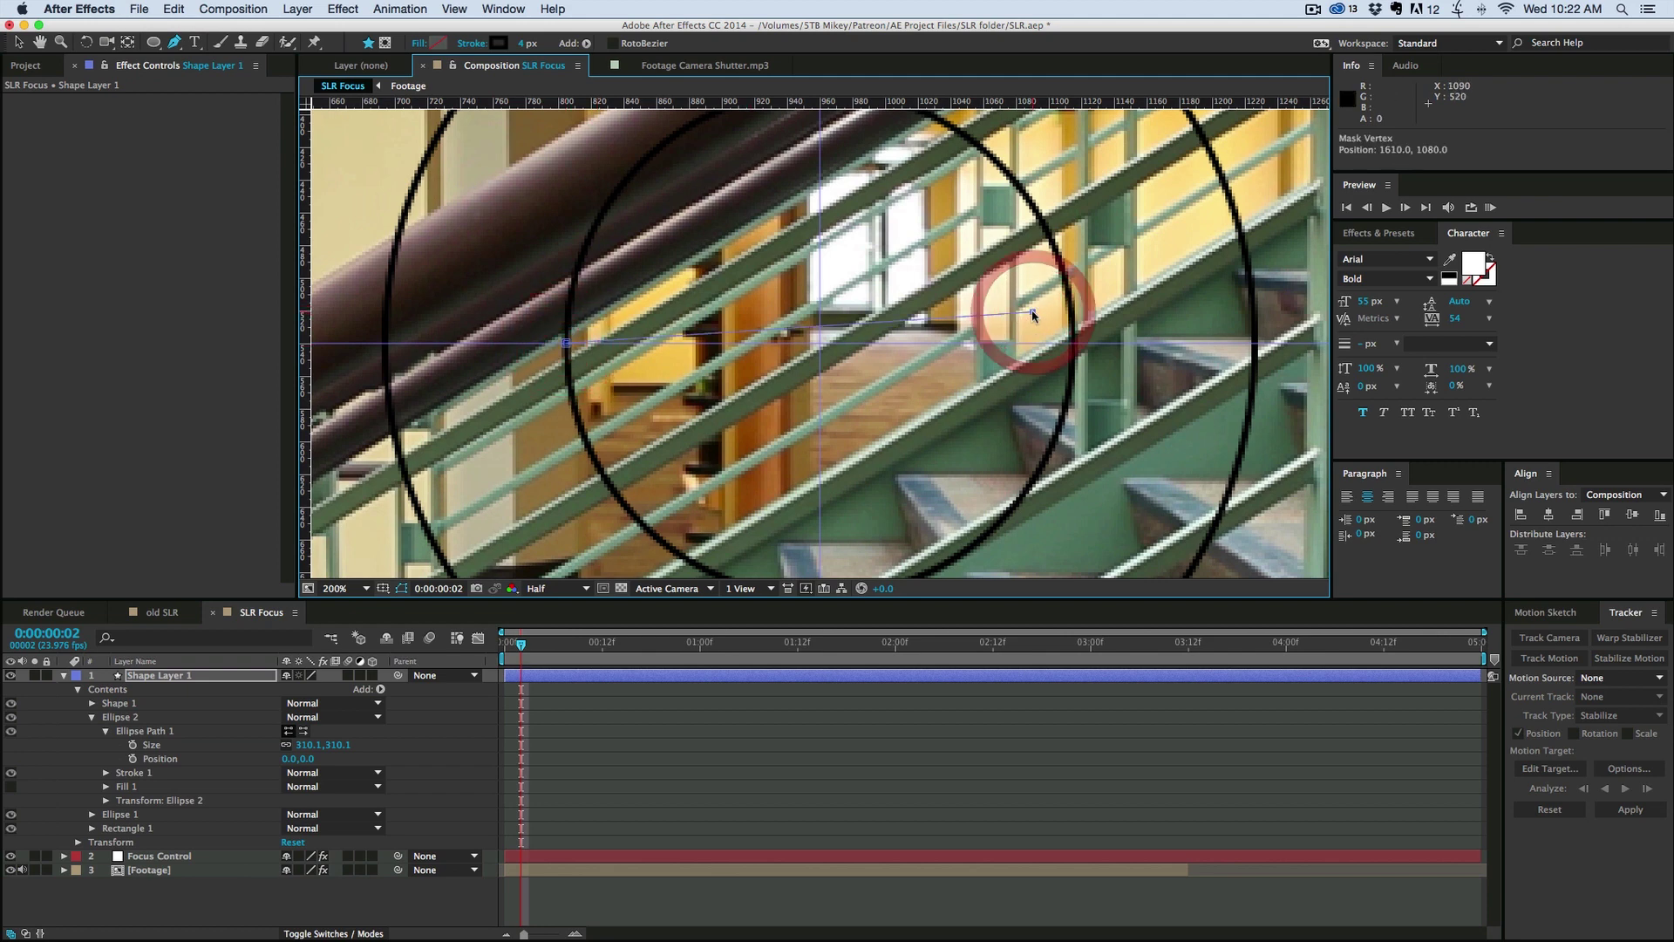
pyautogui.moveTo(1061, 341); pyautogui.dragTo(1072, 349)
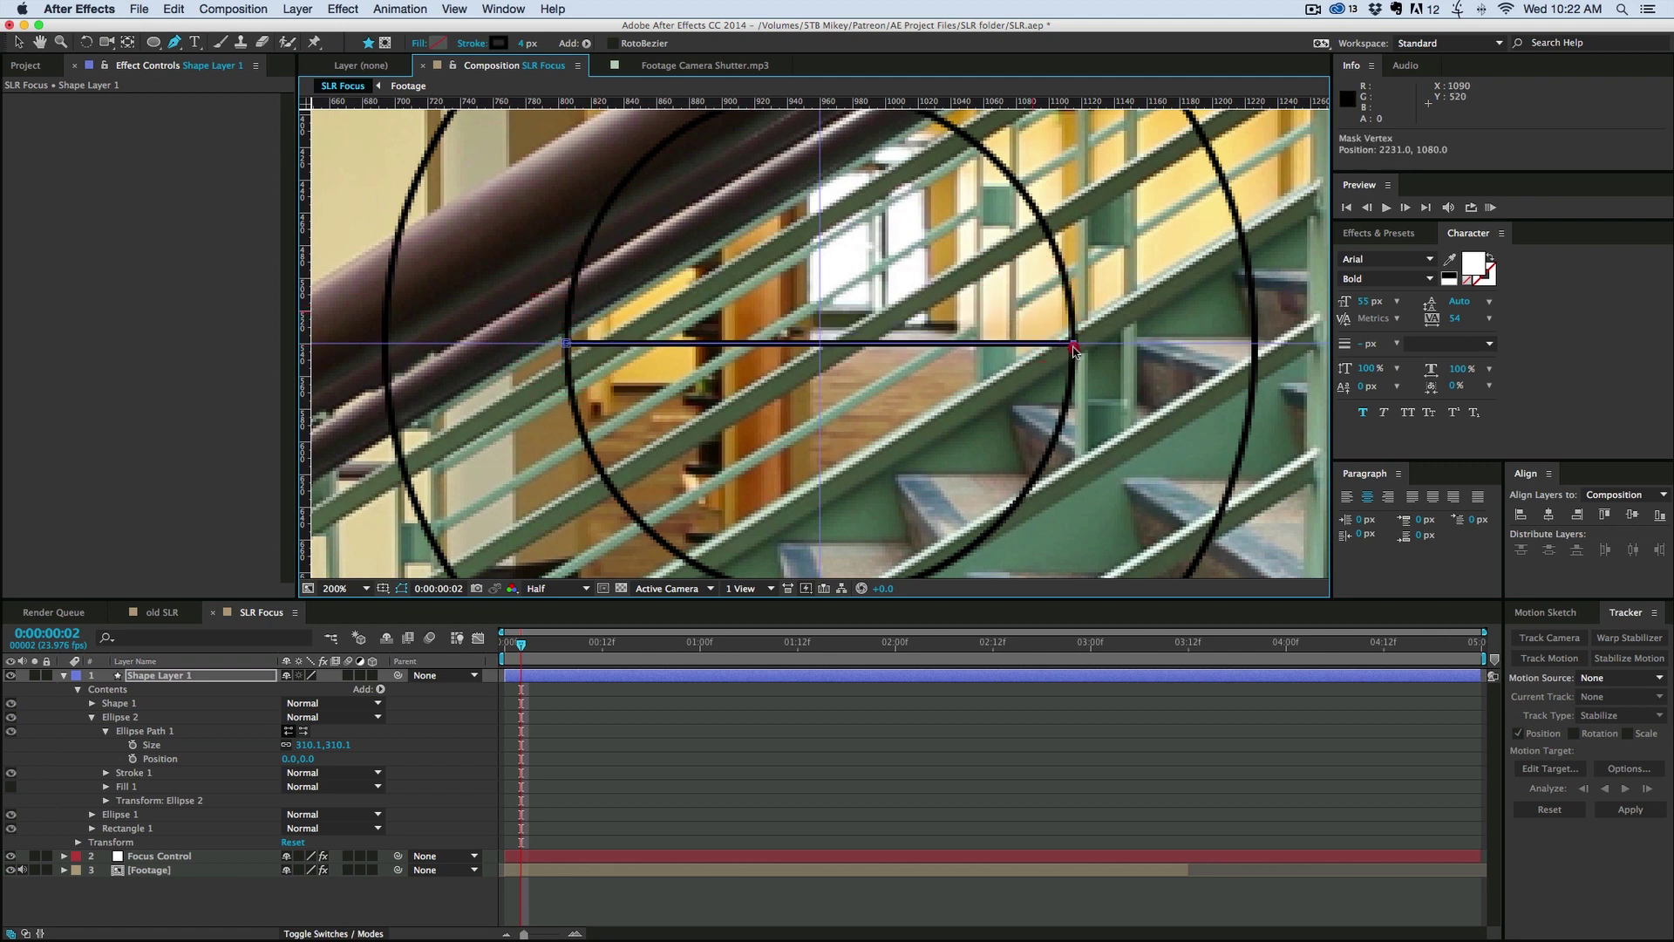
pyautogui.click(91, 717)
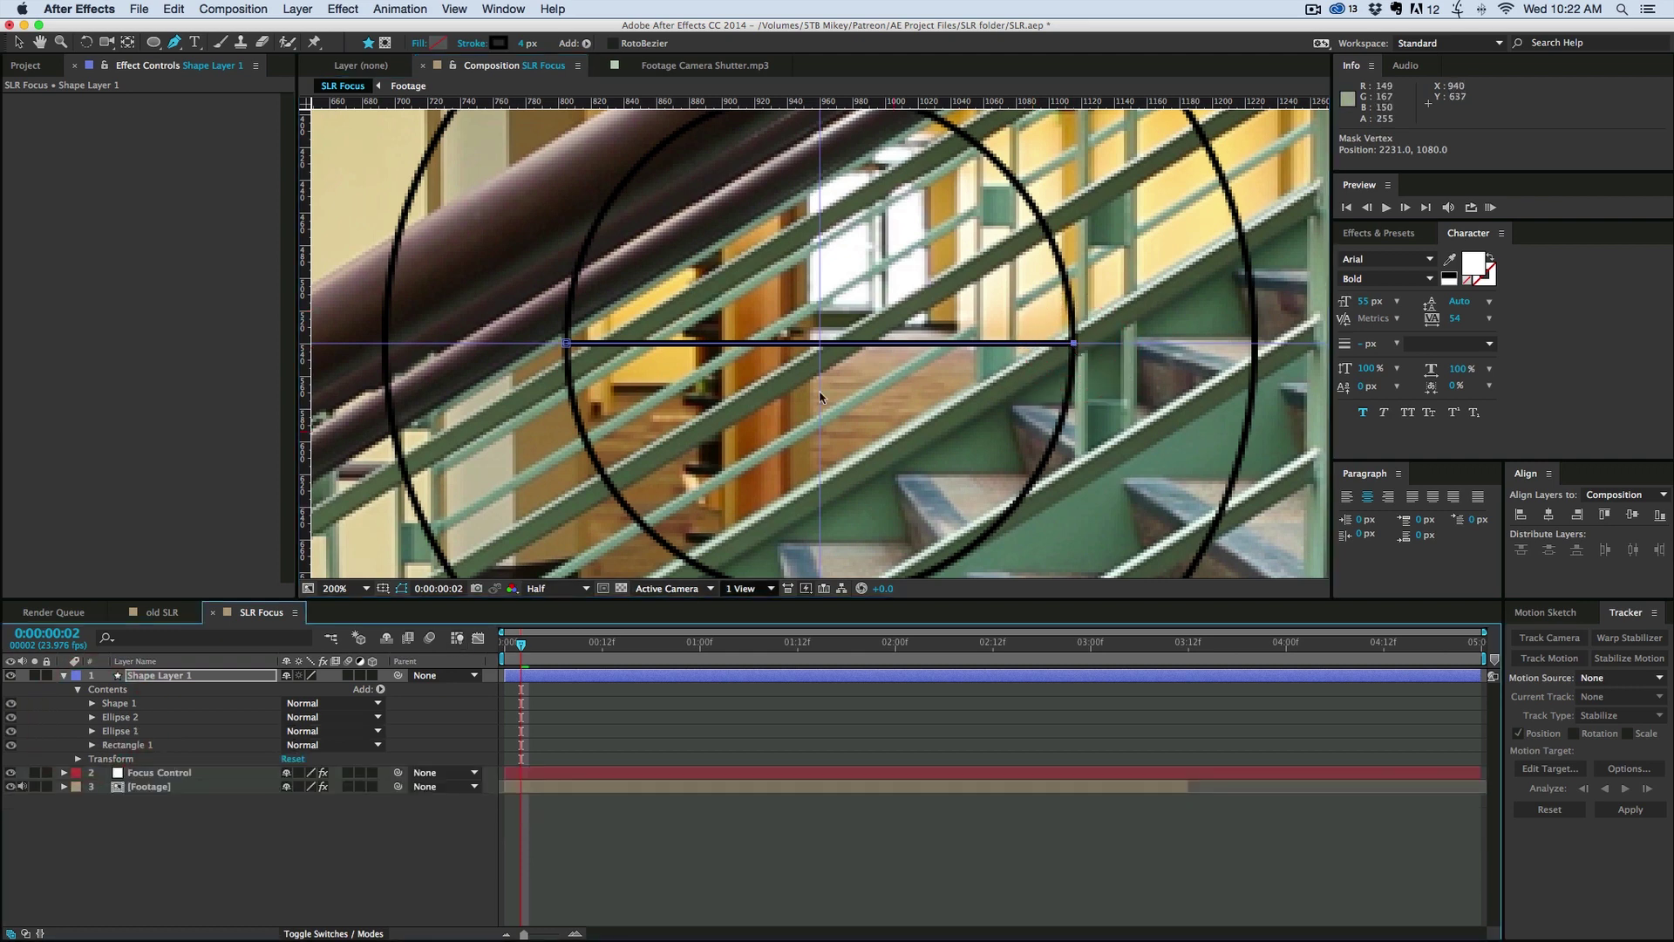
# Step: Draw a rectangular mask on Shape Layer 1 over the middle of the reticle rectangle's top edge and set its mode to Subtract
pyautogui.scroll(-2, 837, 375)
pyautogui.press('space')
pyautogui.moveTo(844, 352); pyautogui.dragTo(782, 483)
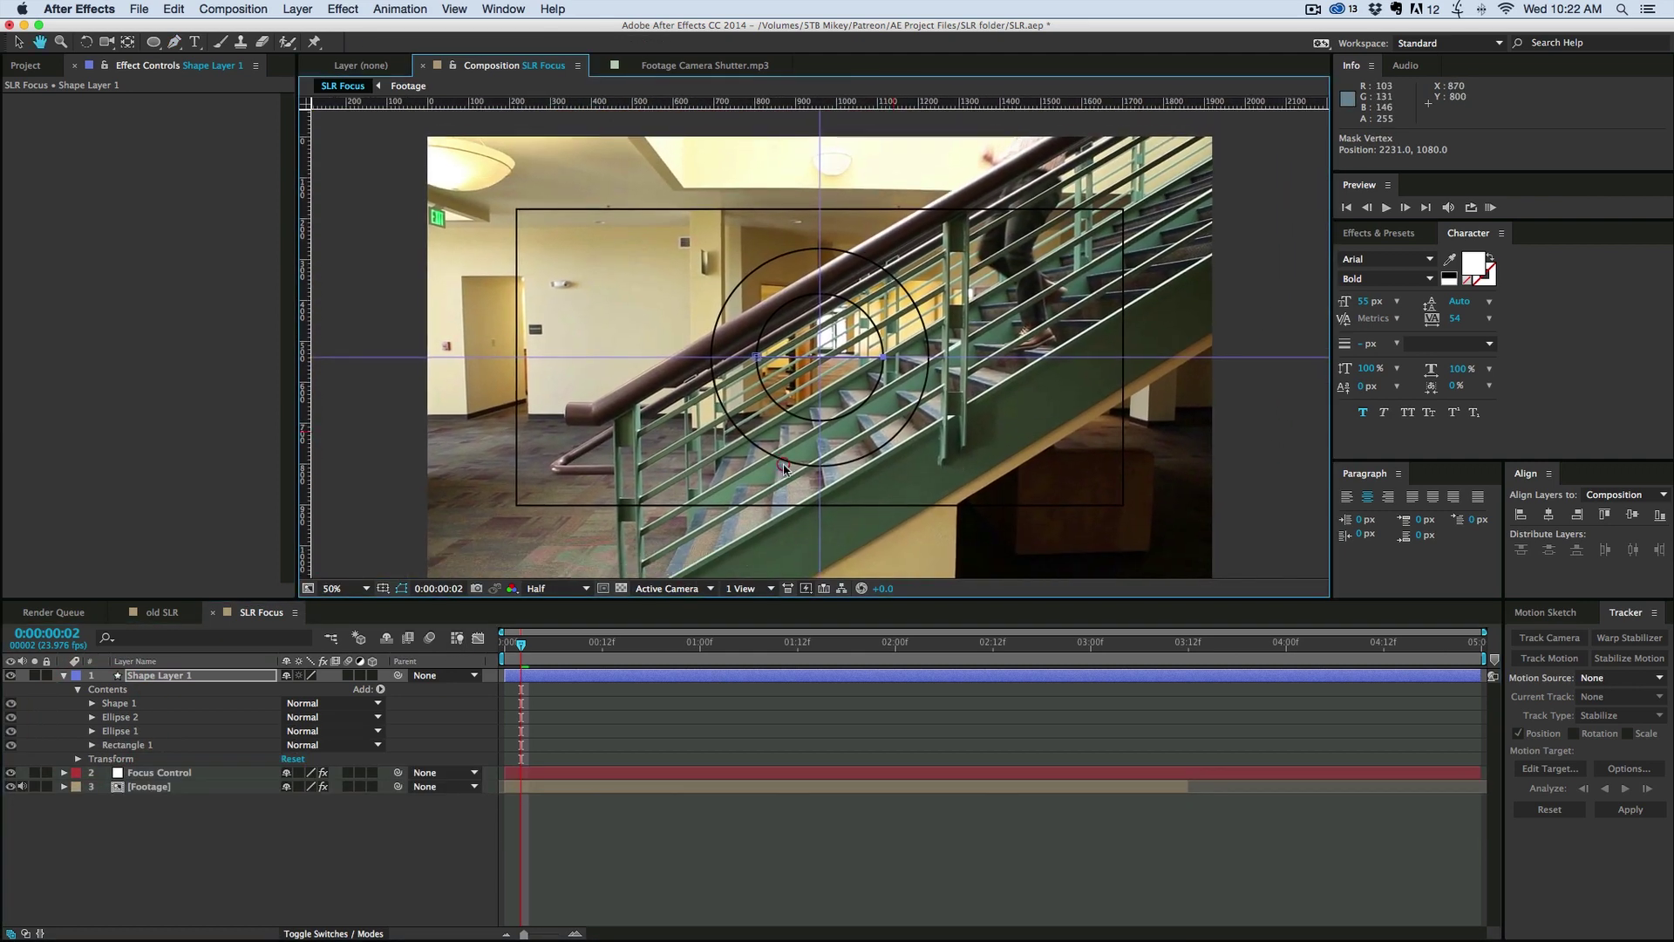
pyautogui.click(715, 819)
pyautogui.click(605, 678)
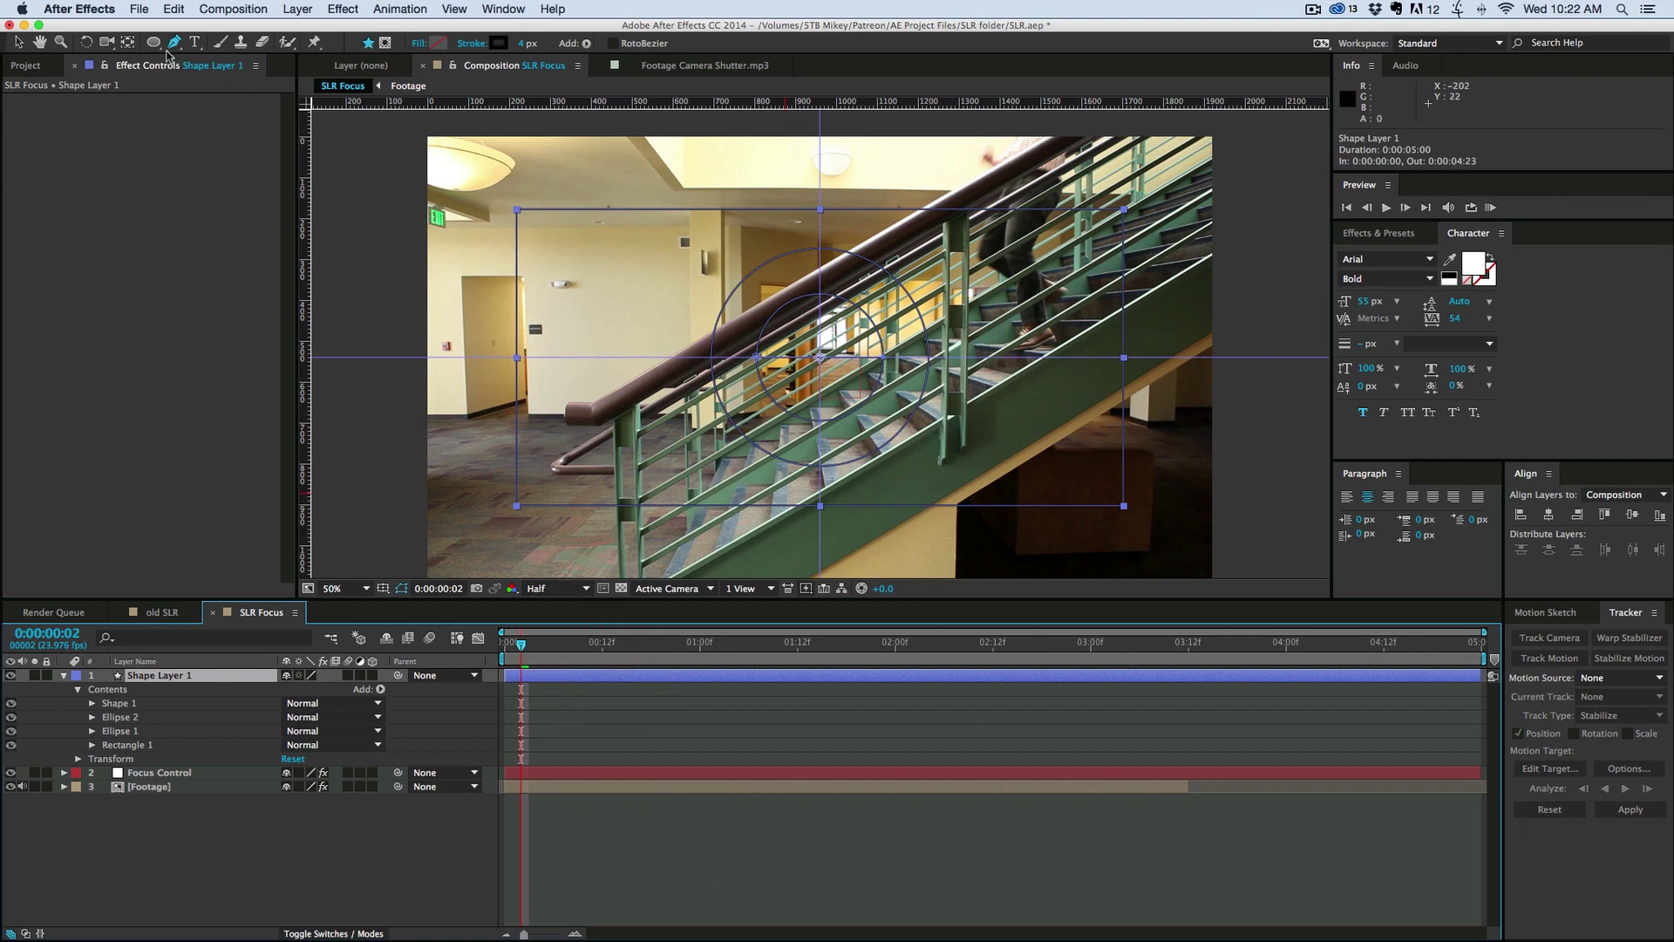
pyautogui.moveTo(153, 41); pyautogui.dragTo(178, 62)
pyautogui.click(384, 42)
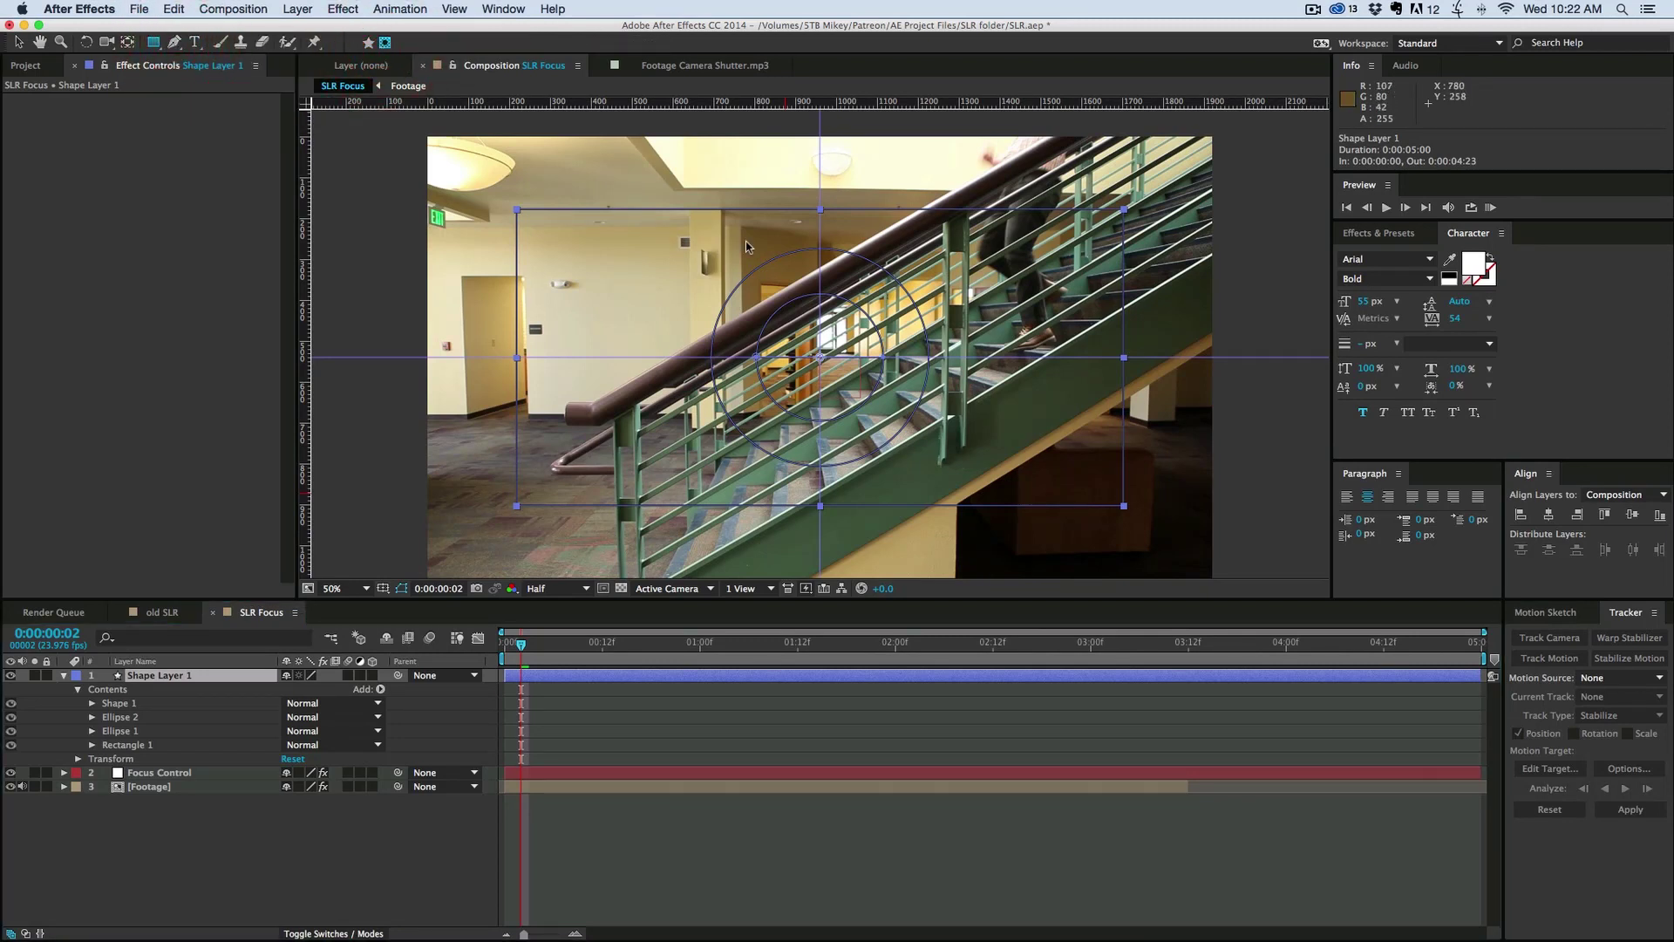
pyautogui.moveTo(819, 149); pyautogui.dragTo(981, 236)
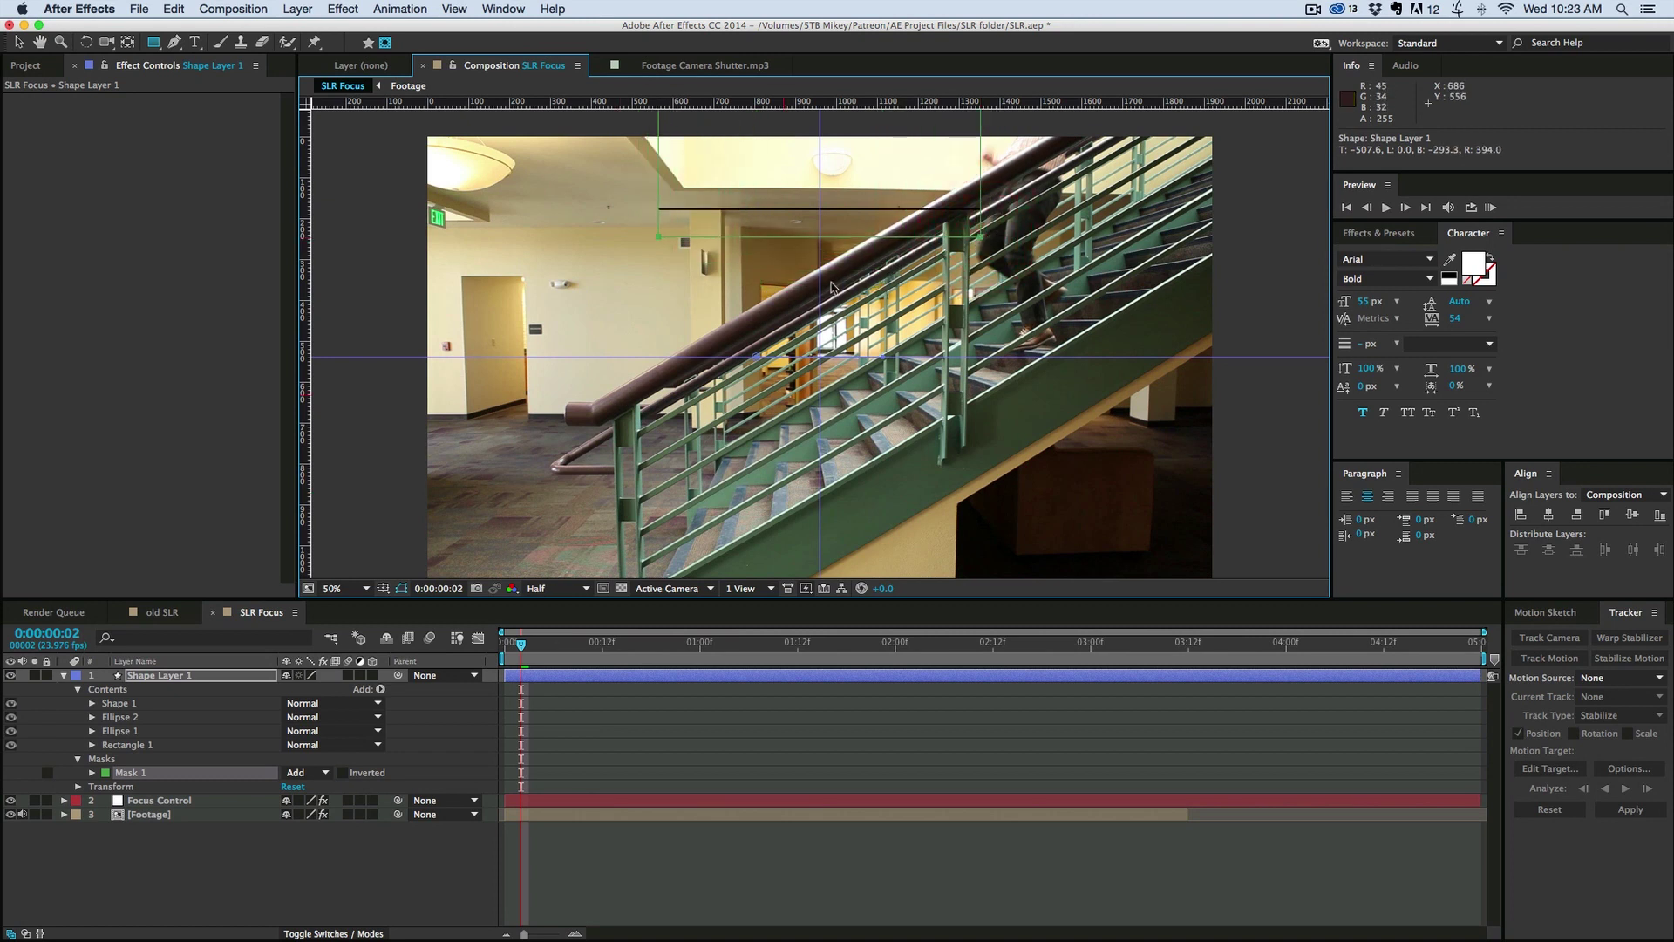
pyautogui.click(307, 772)
pyautogui.click(326, 816)
# Step: Duplicate the subtract mask and move the copy straight down over the middle of the rectangle's bottom edge
pyautogui.press('super+d')
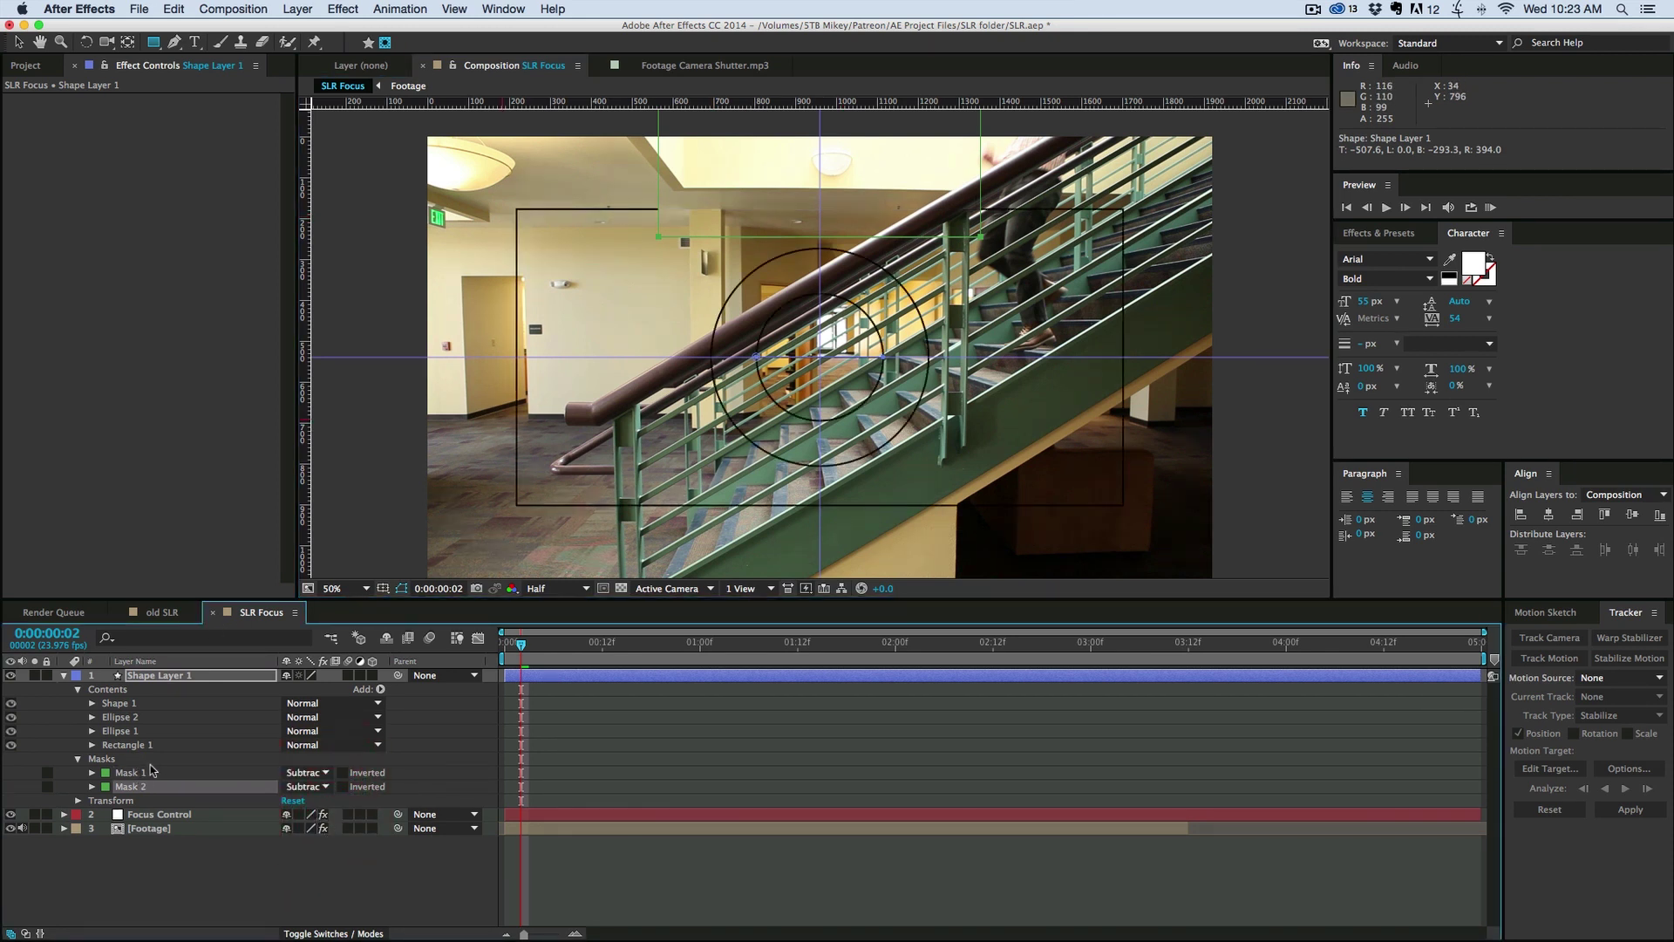
pyautogui.press('v')
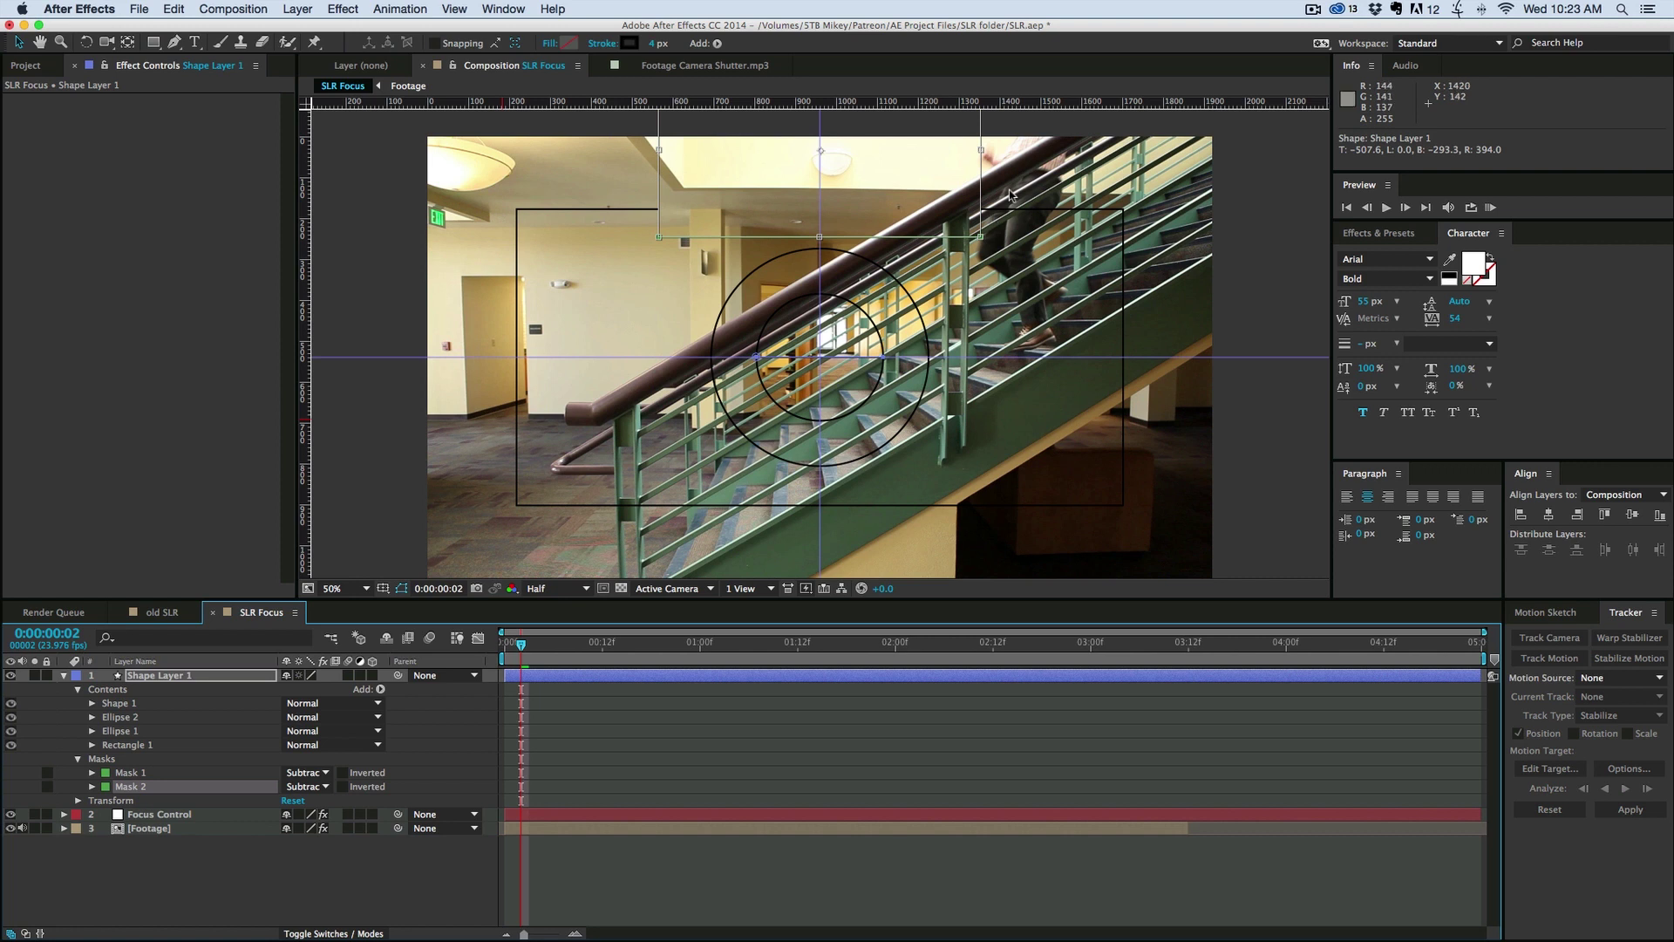
pyautogui.moveTo(865, 162); pyautogui.dragTo(867, 582)
# Step: Duplicate the mask twice more, placing one copy over the middle of the rectangle's left edge and the other over its right edge
pyautogui.press('super+d')
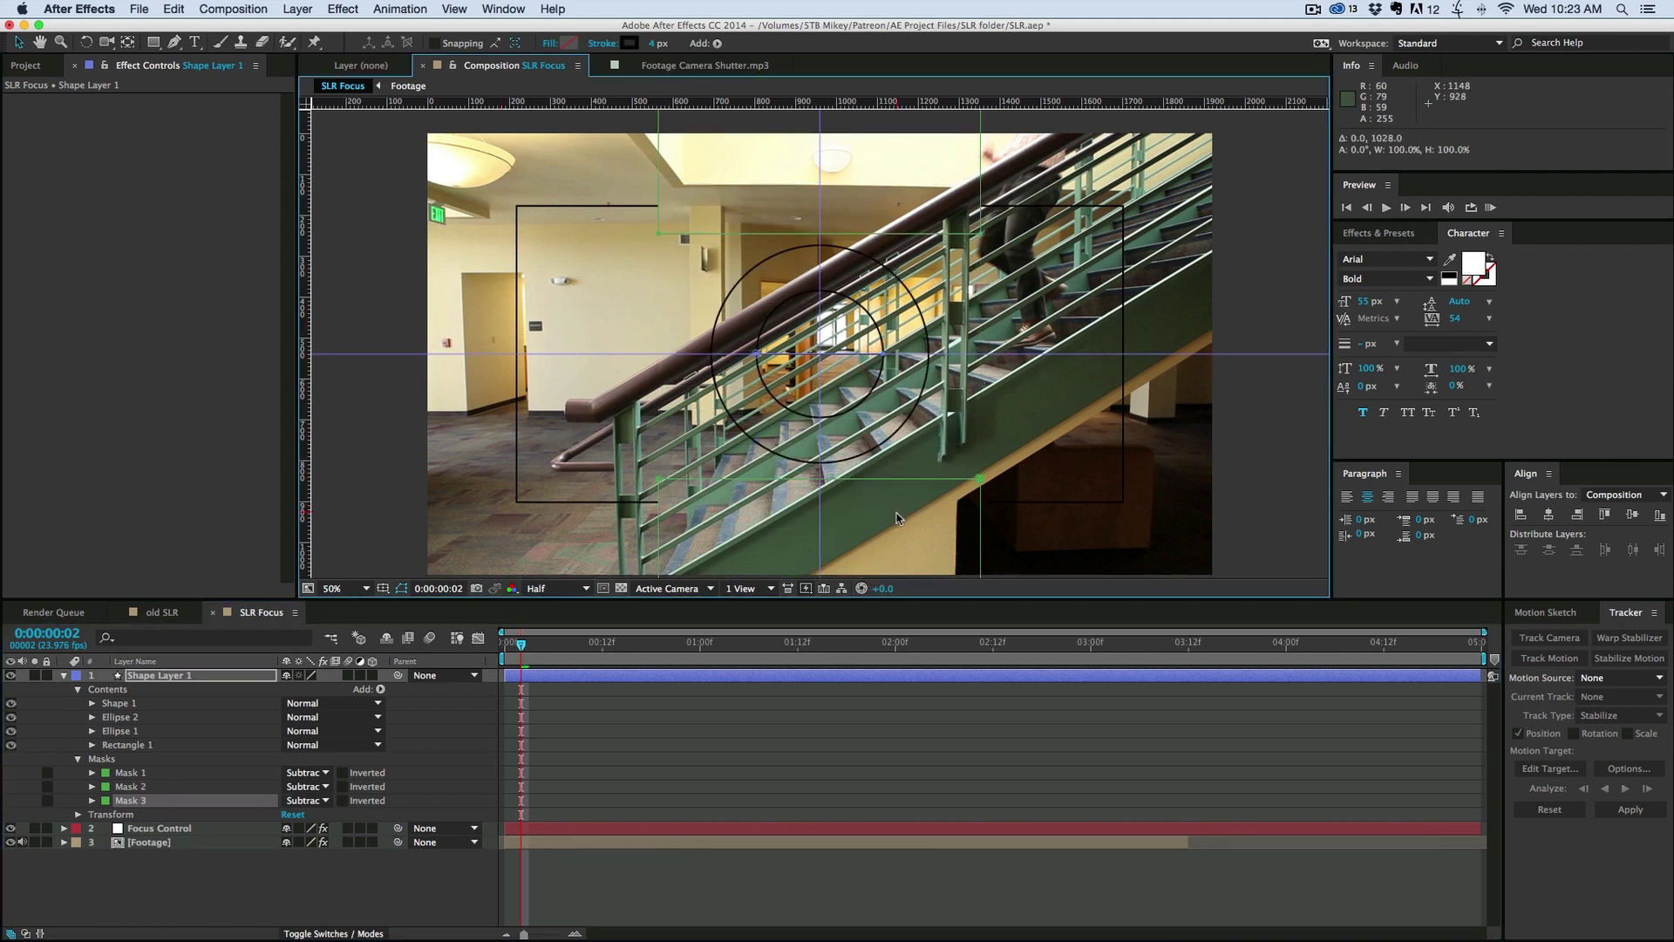
pyautogui.moveTo(907, 531); pyautogui.dragTo(618, 430)
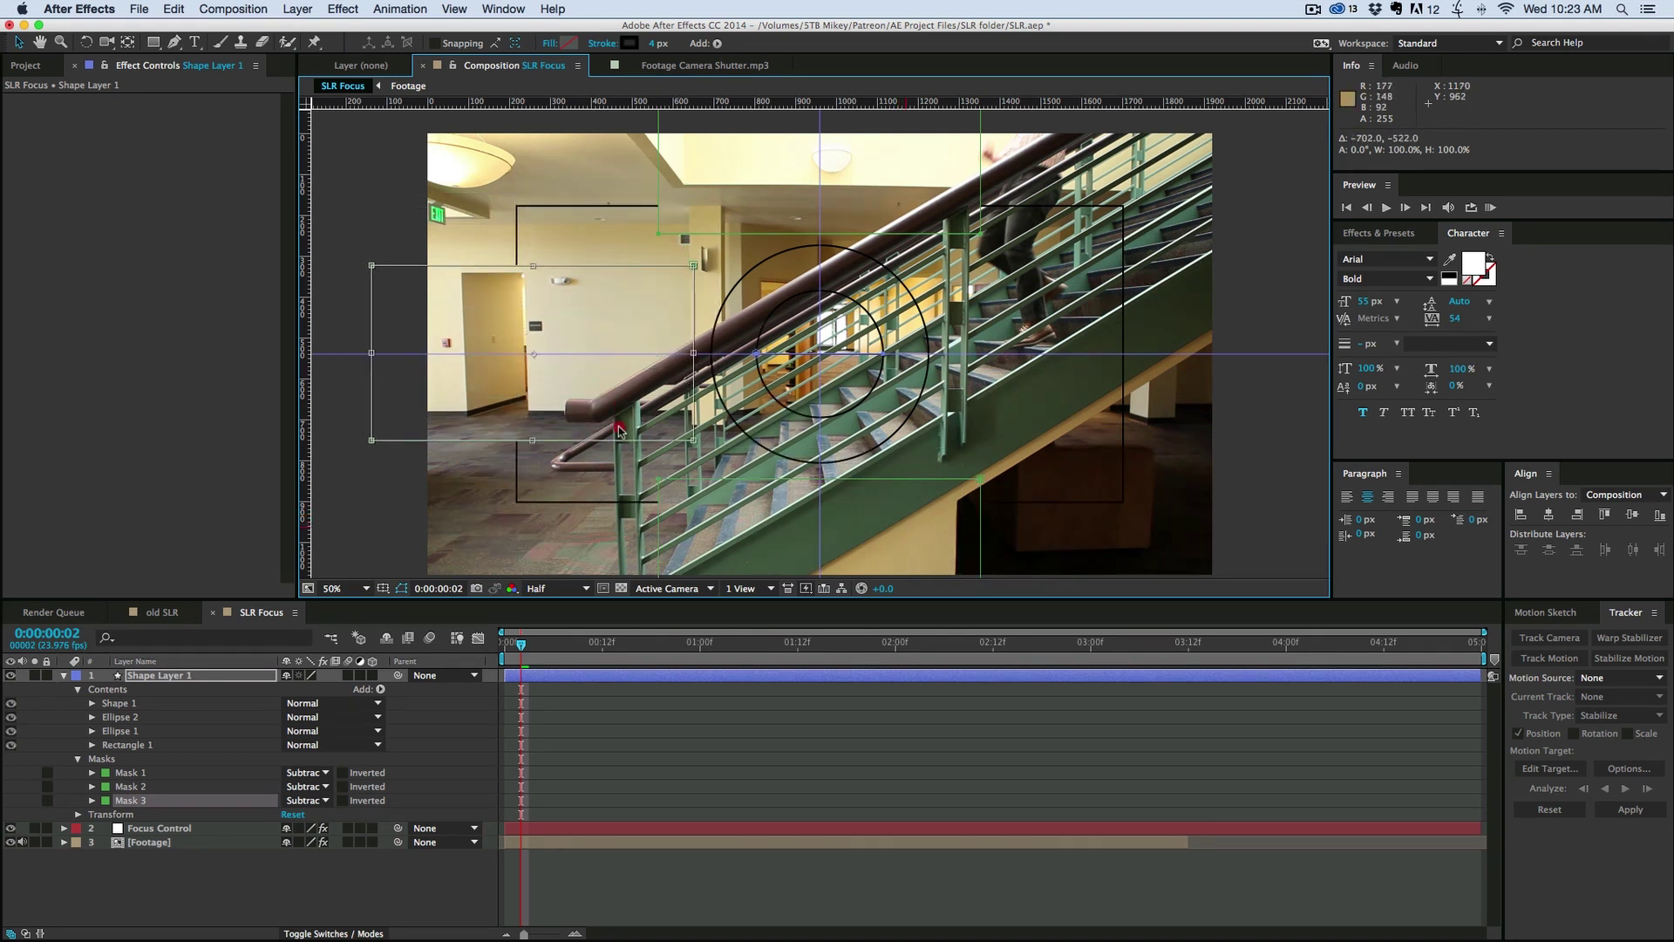
pyautogui.press('super+d')
pyautogui.click(389, 439)
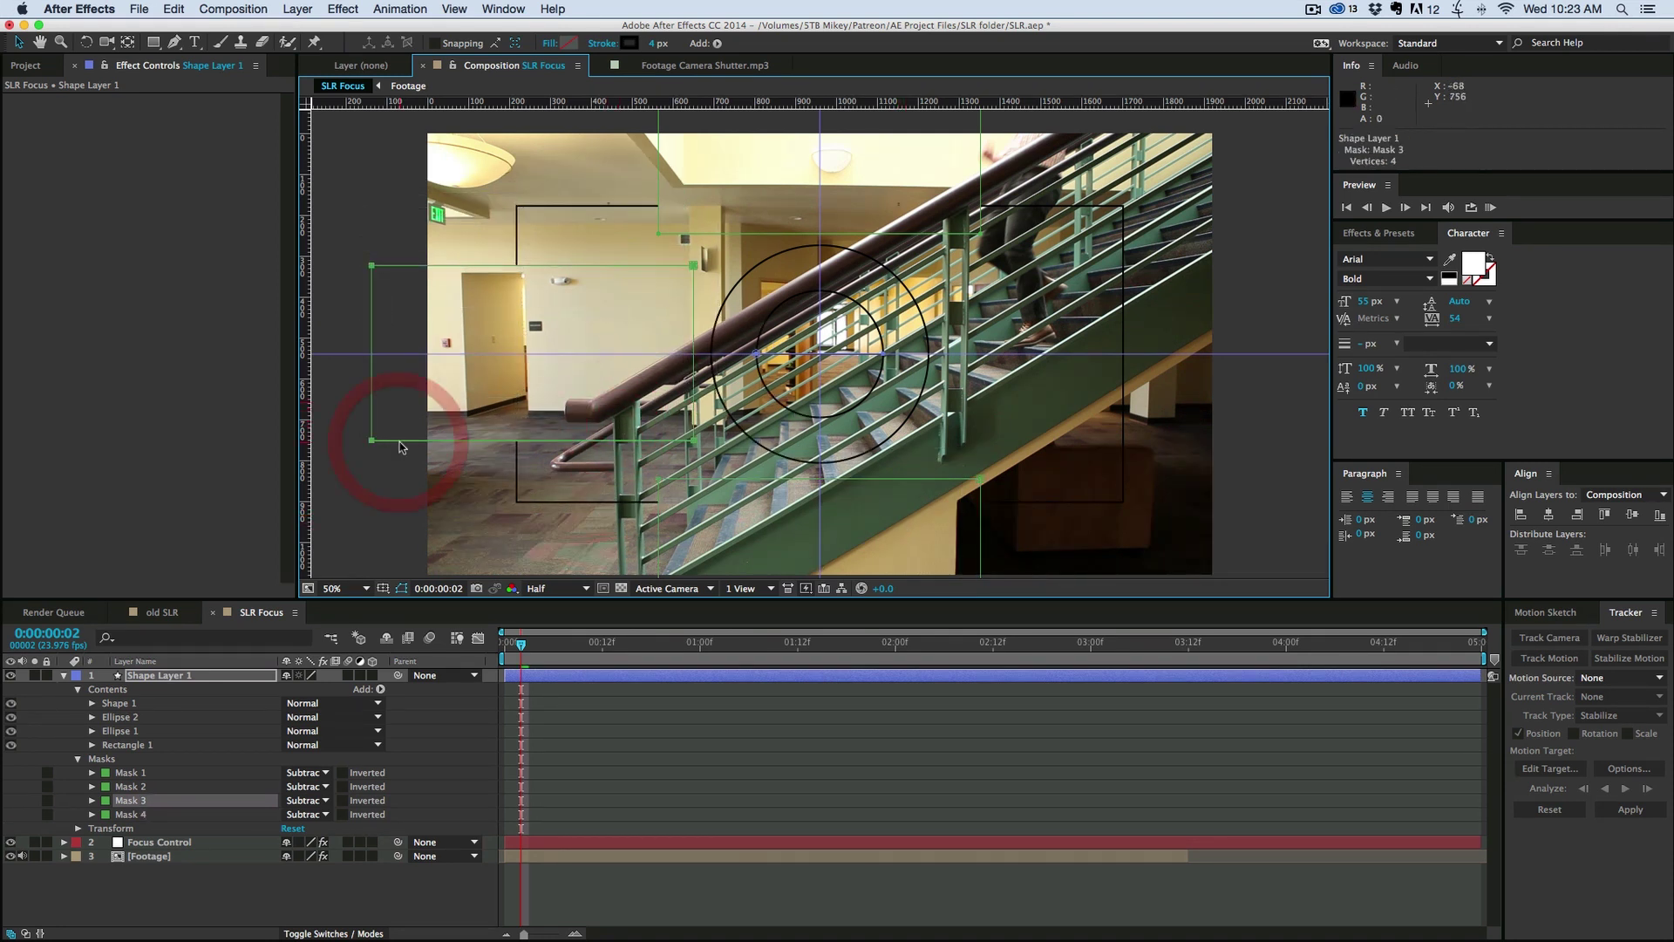
pyautogui.moveTo(434, 442); pyautogui.dragTo(1112, 452)
pyautogui.click(1111, 452)
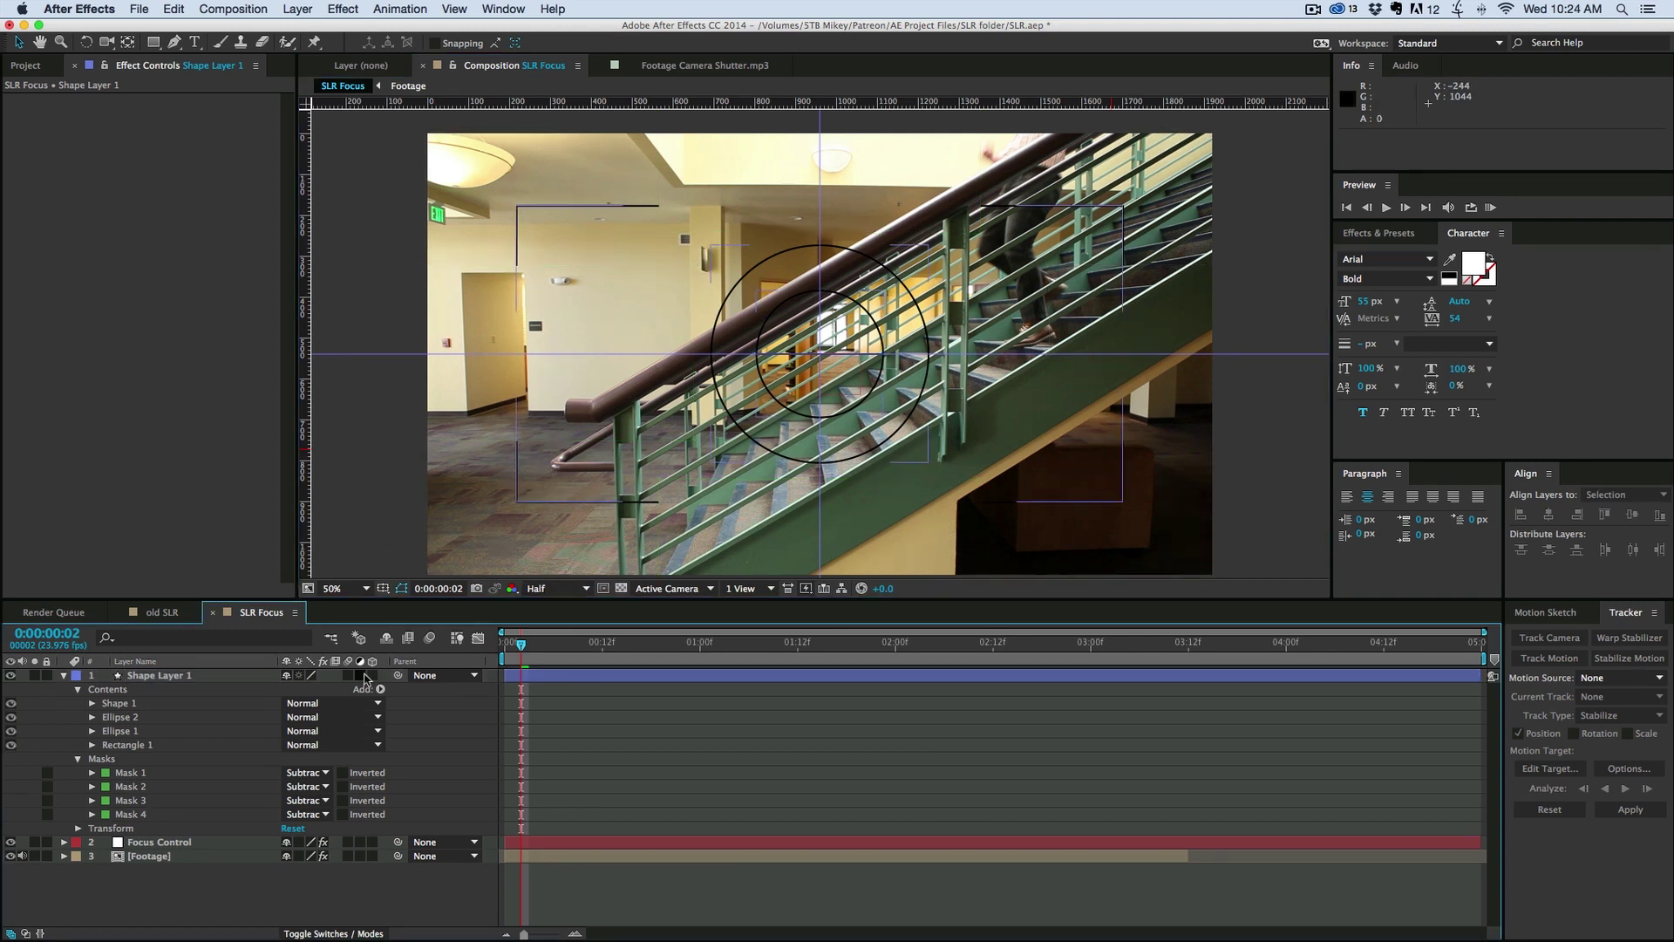
# Step: Collapse Shape Layer 1, rename it Overlay, and hide the guides
pyautogui.click(64, 675)
pyautogui.click(185, 677)
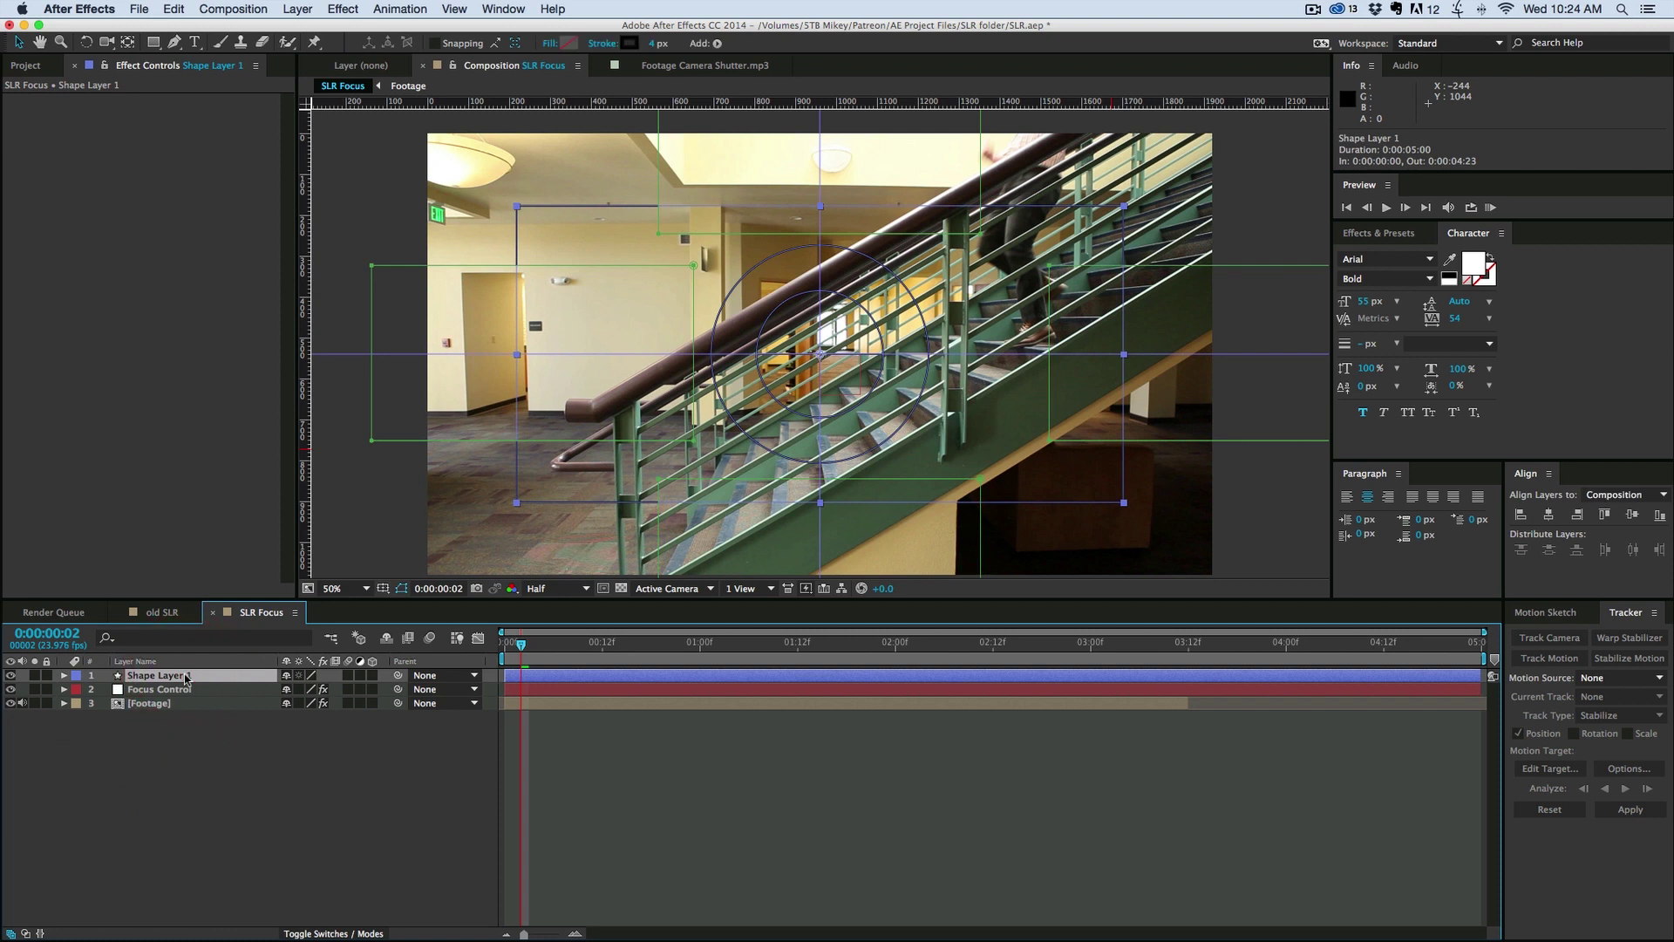
pyautogui.press('Return')
pyautogui.write('Overlay')
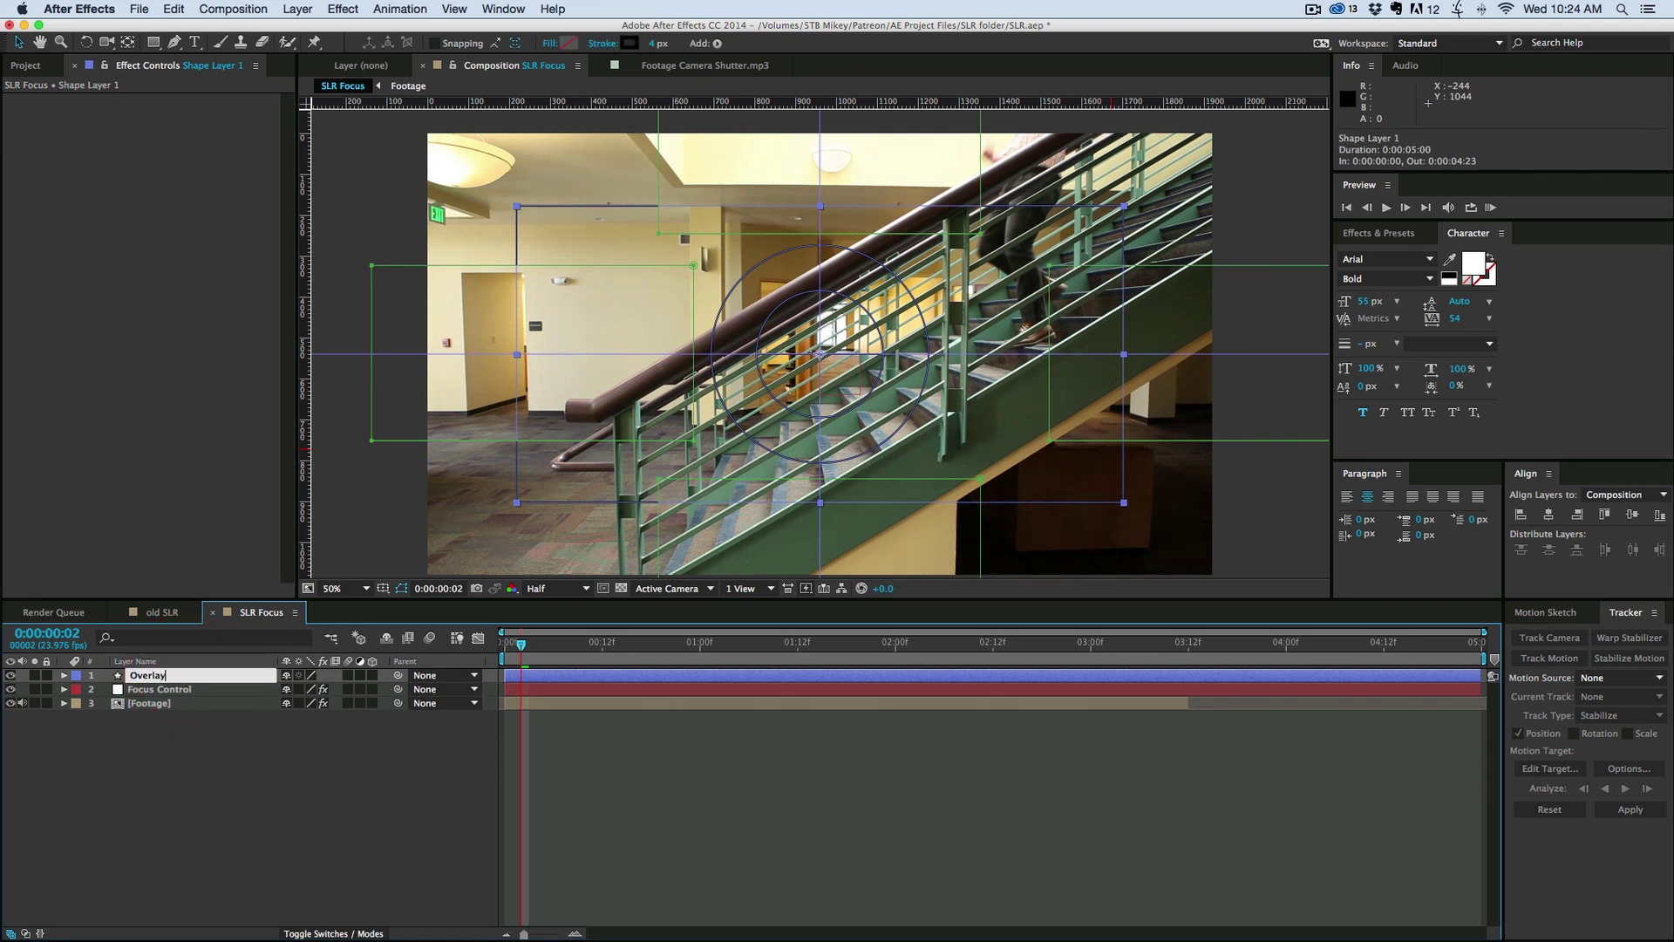
pyautogui.click(878, 774)
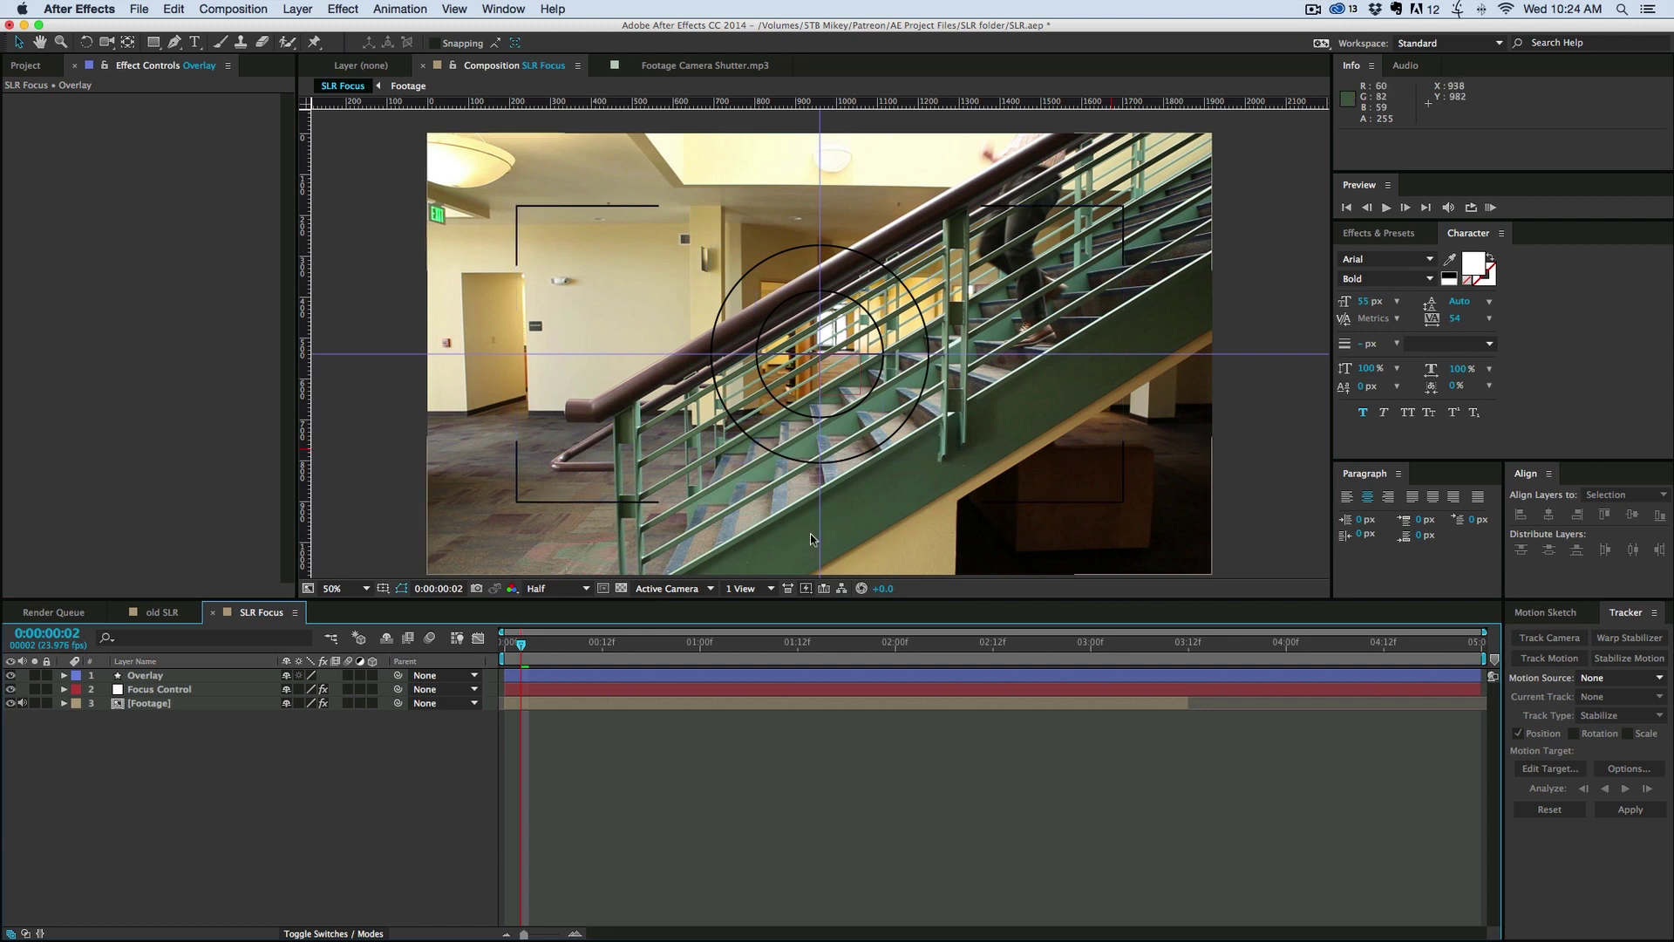
pyautogui.press('super+semicolon')
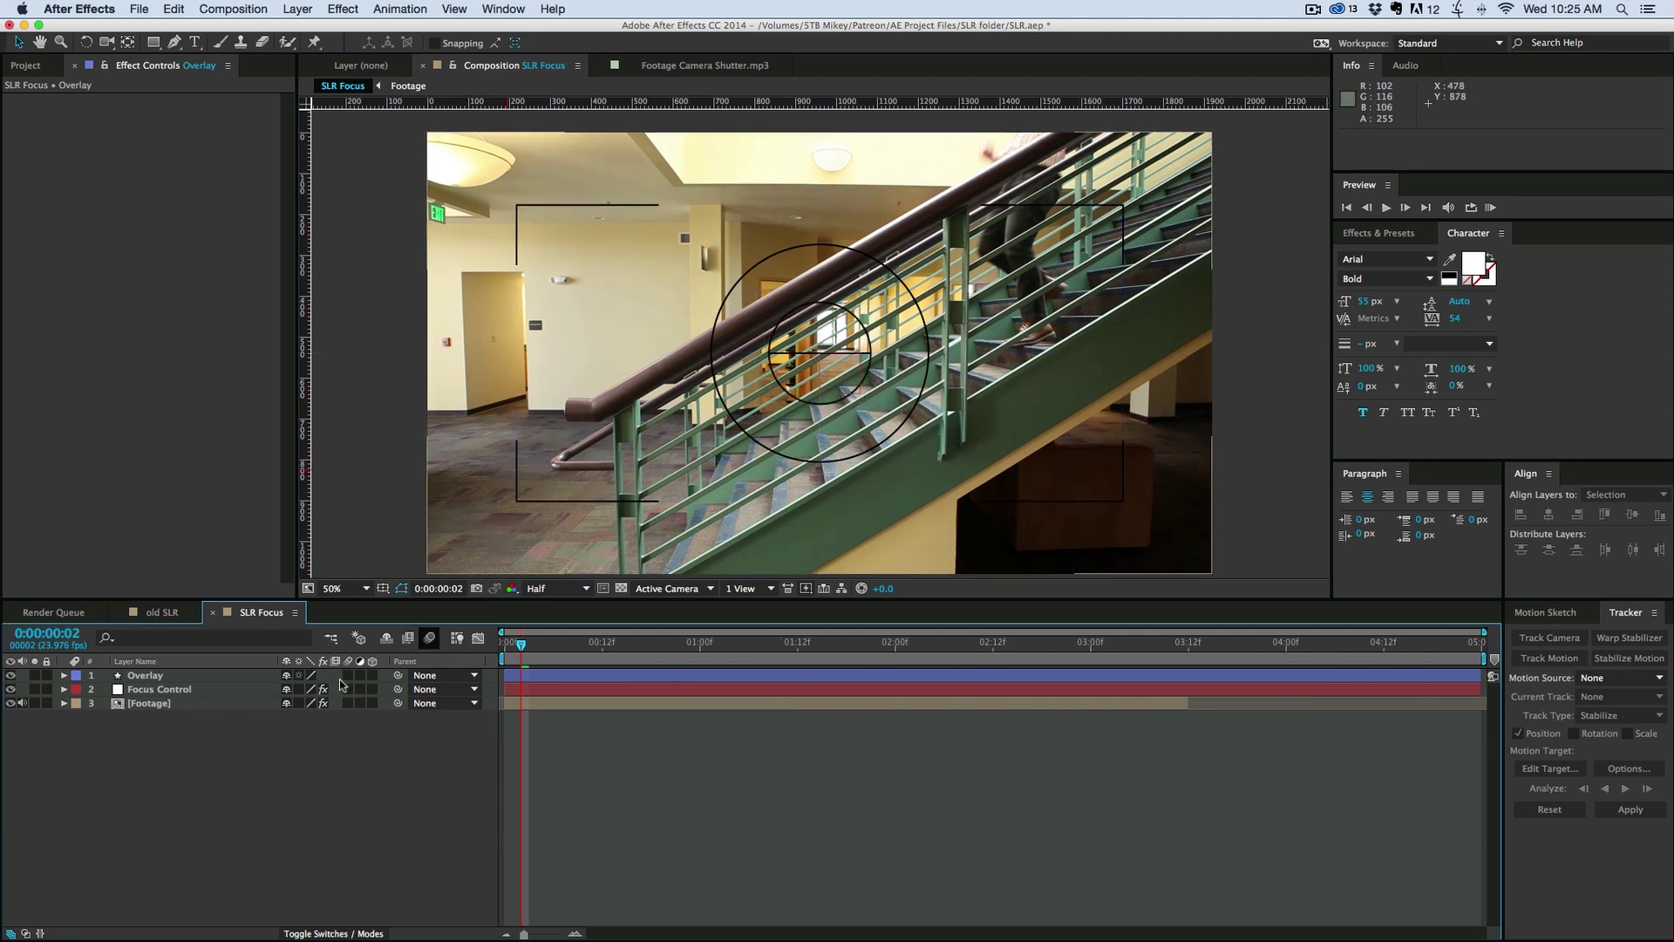
# Step: Duplicate the Footage layer and rename the upper copy Background
pyautogui.click(156, 708)
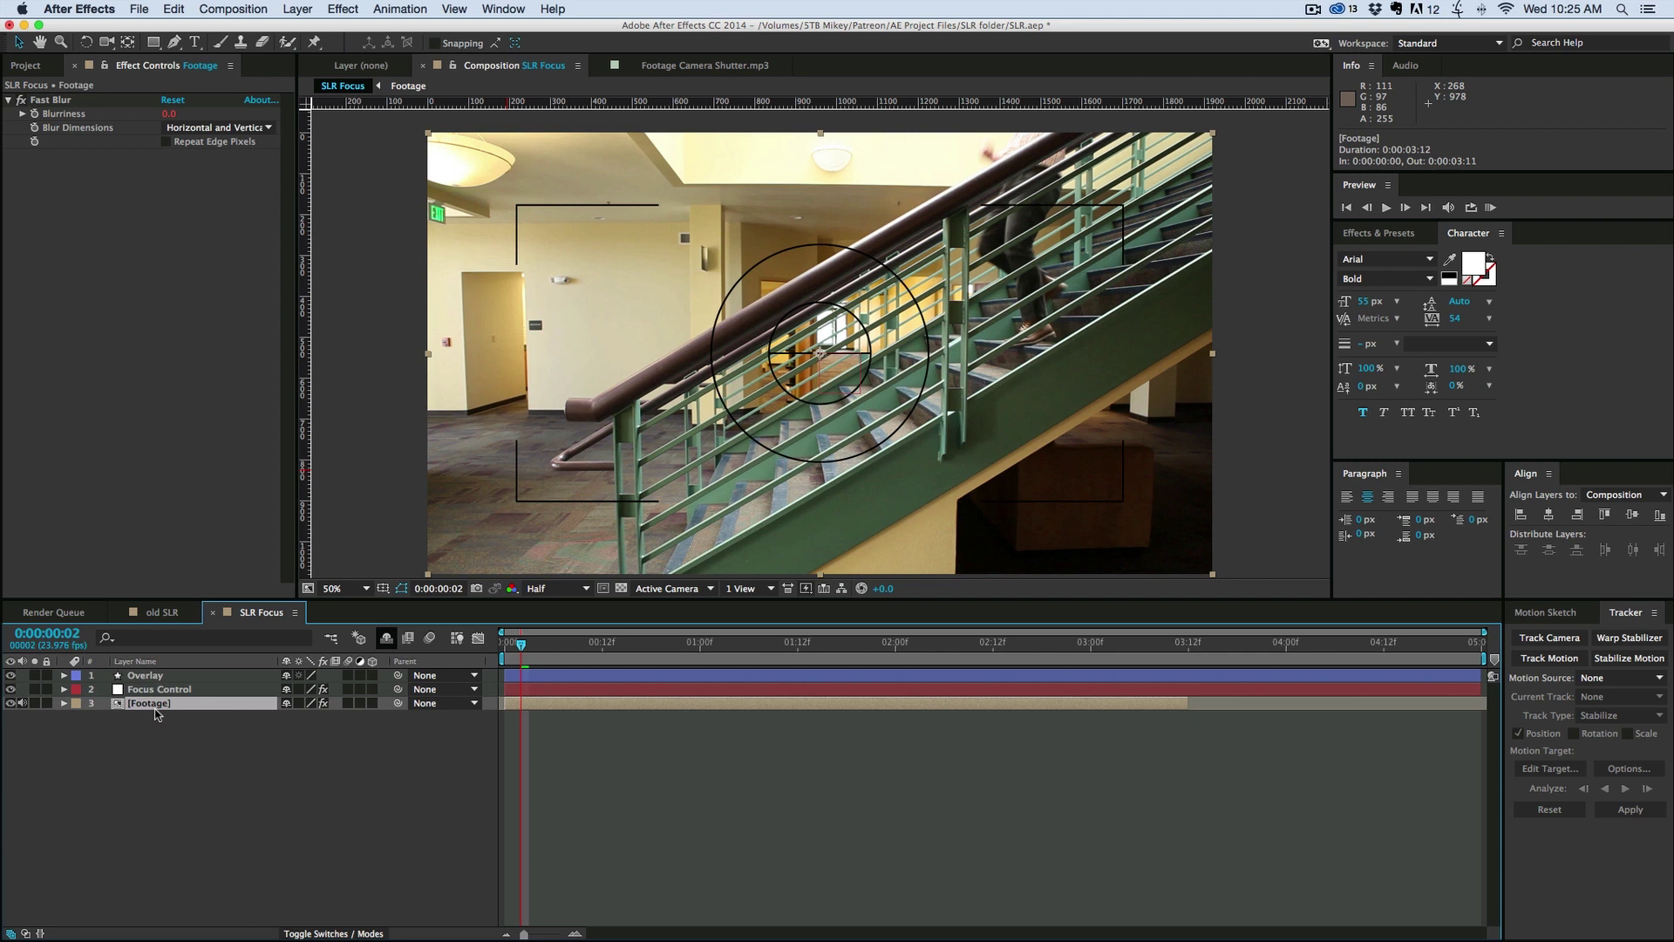
pyautogui.press('super+d')
pyautogui.press('Return')
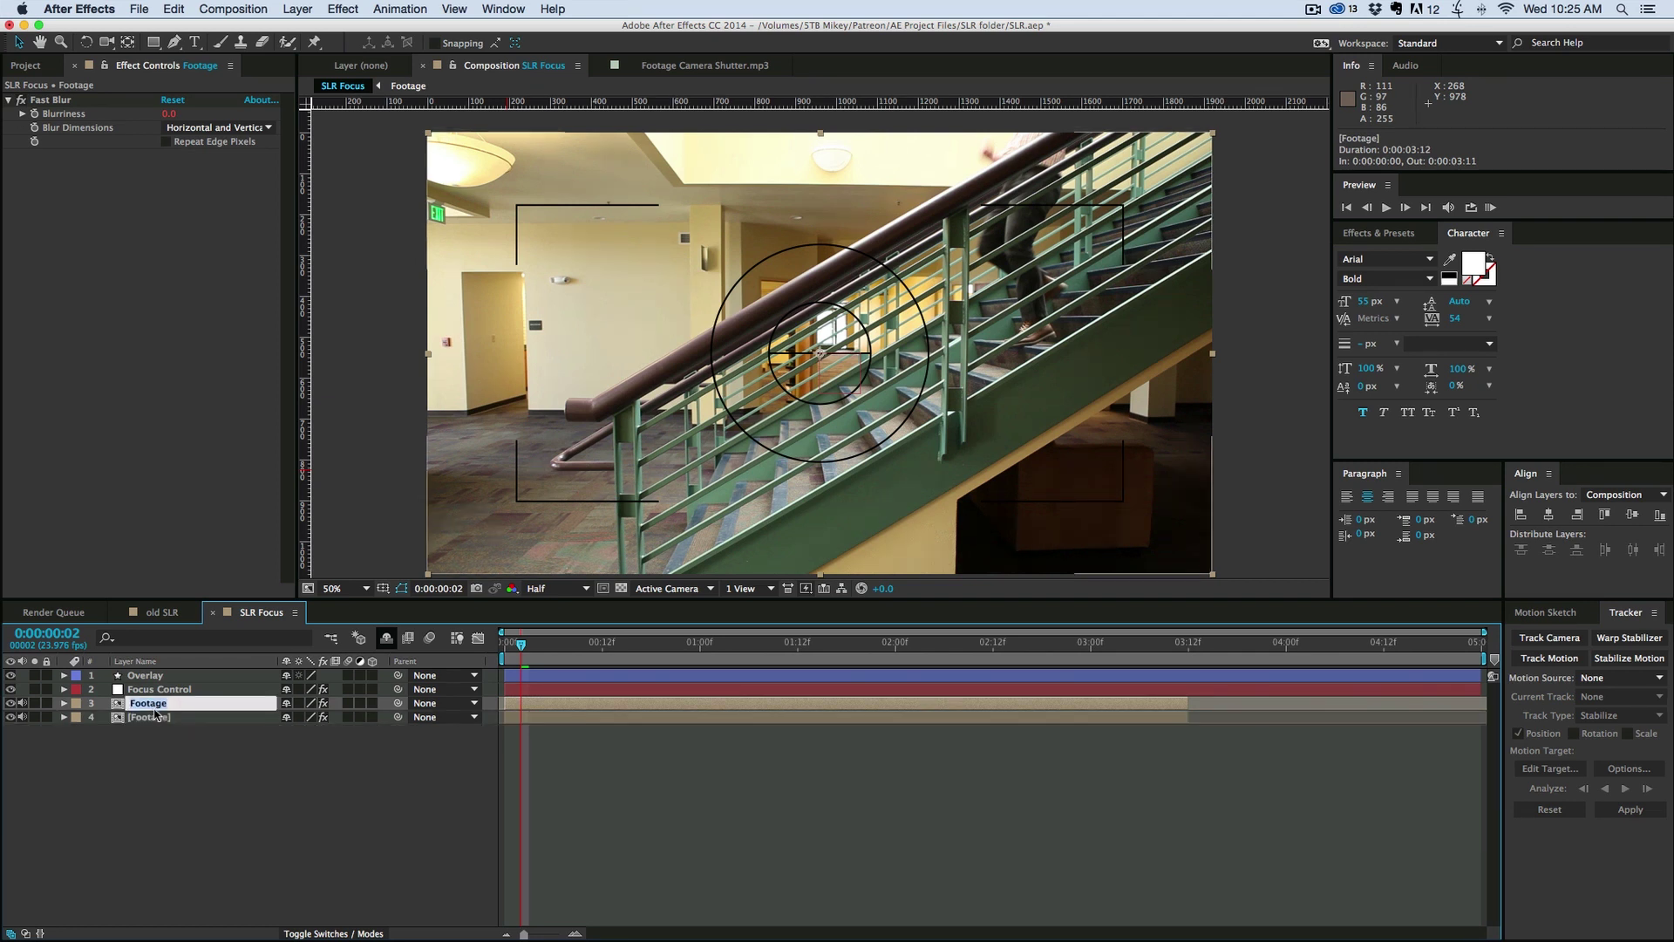
pyautogui.write('Background')
pyautogui.click(176, 752)
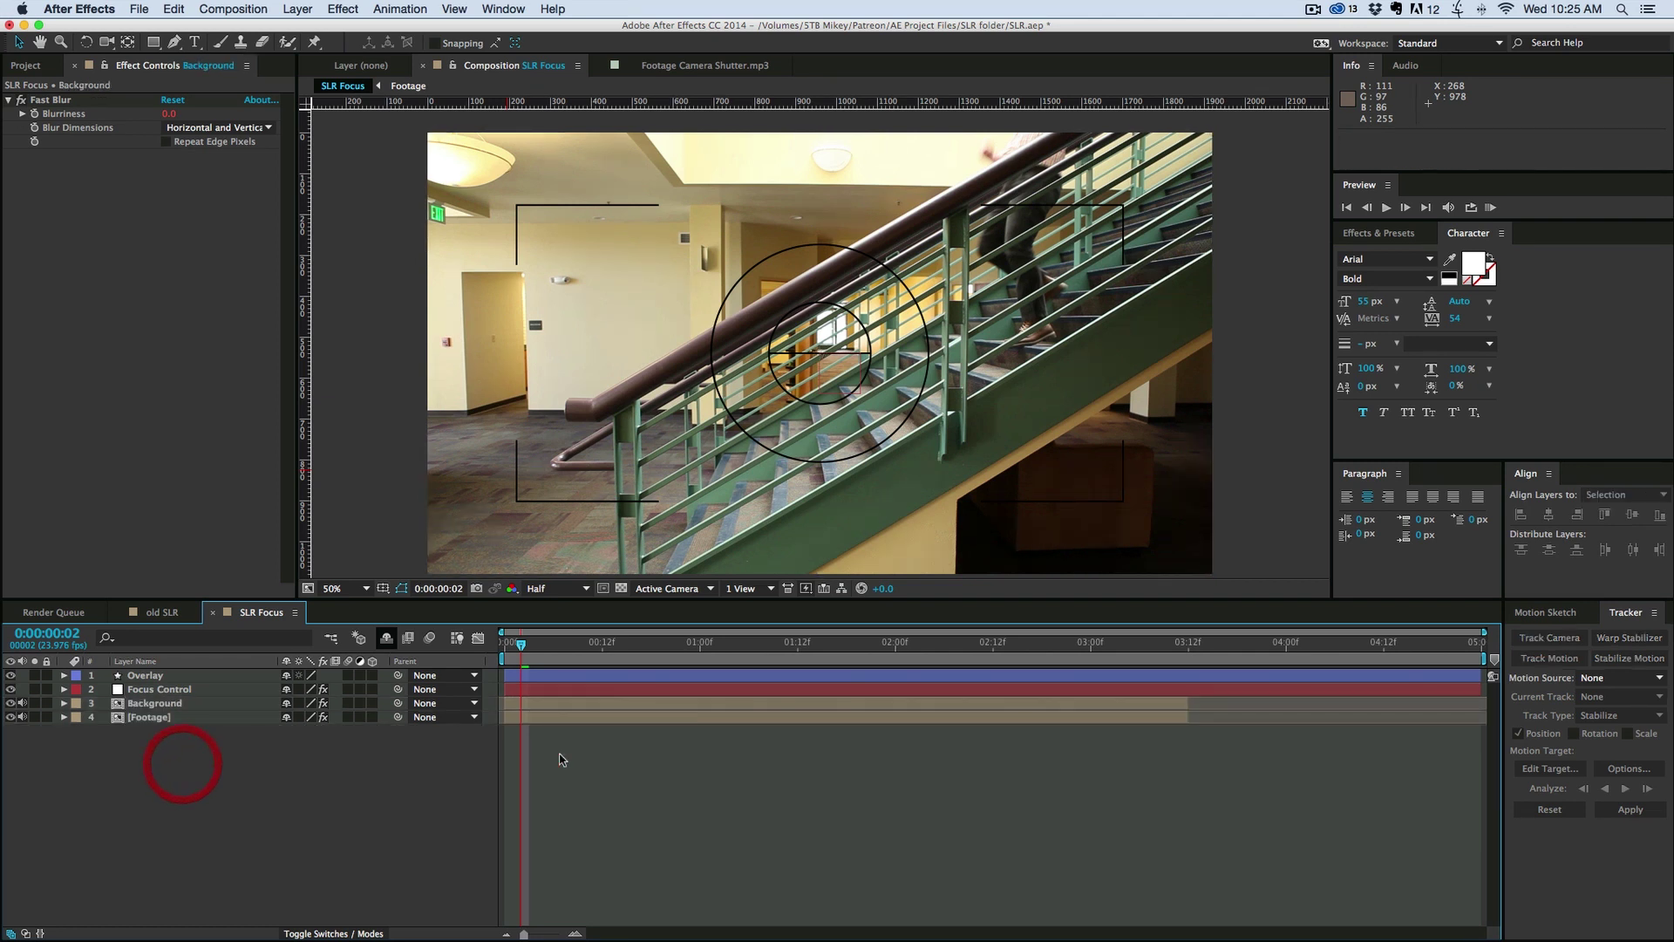
# Step: Add a second Fast Blur with Blurriness 18 to the Background layer and hide the Footage layer
pyautogui.click(539, 704)
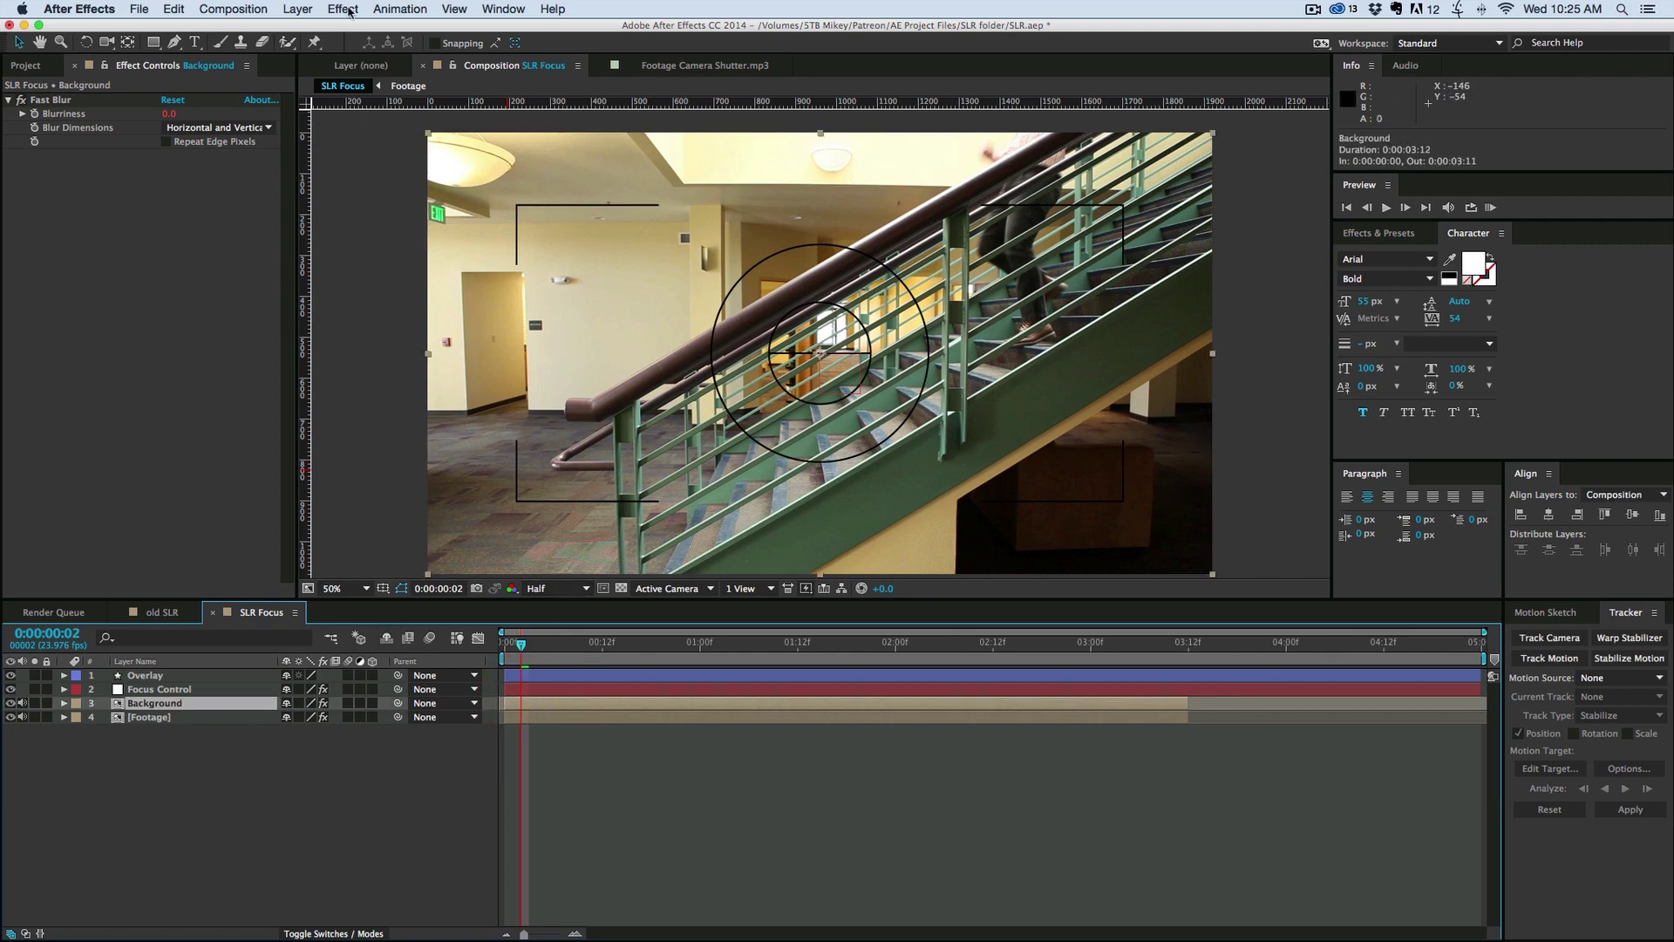
pyautogui.click(343, 9)
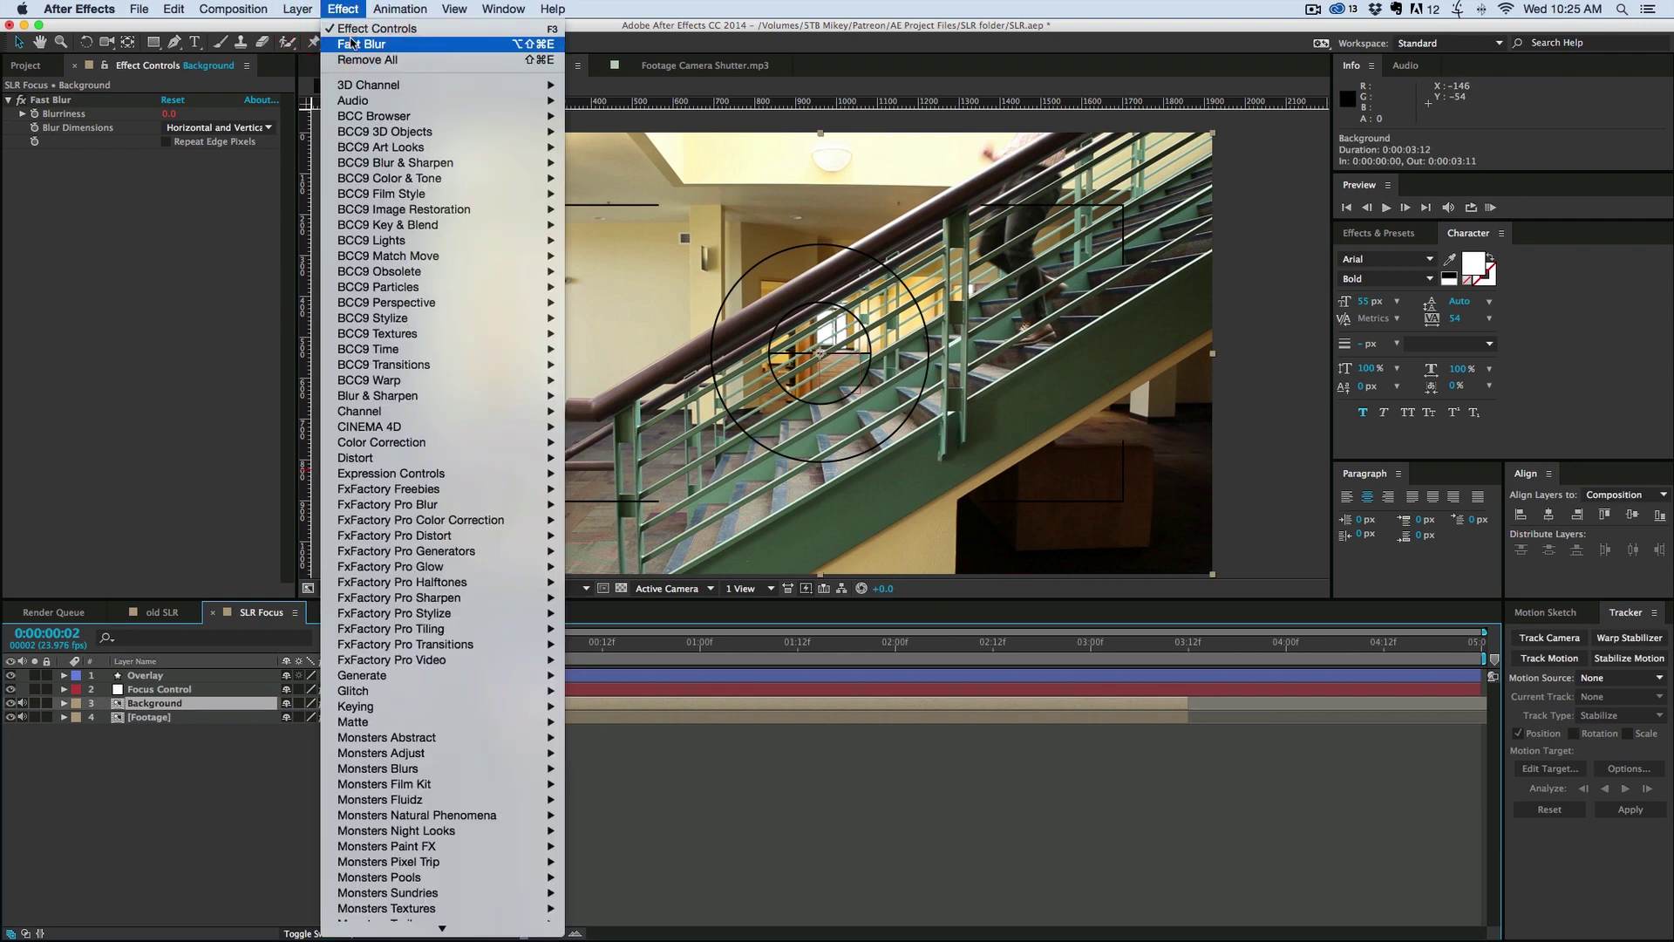
pyautogui.click(353, 43)
pyautogui.moveTo(171, 169)
pyautogui.mouseDown()
pyautogui.moveTo(216, 171)
pyautogui.moveTo(180, 171)
pyautogui.mouseUp()
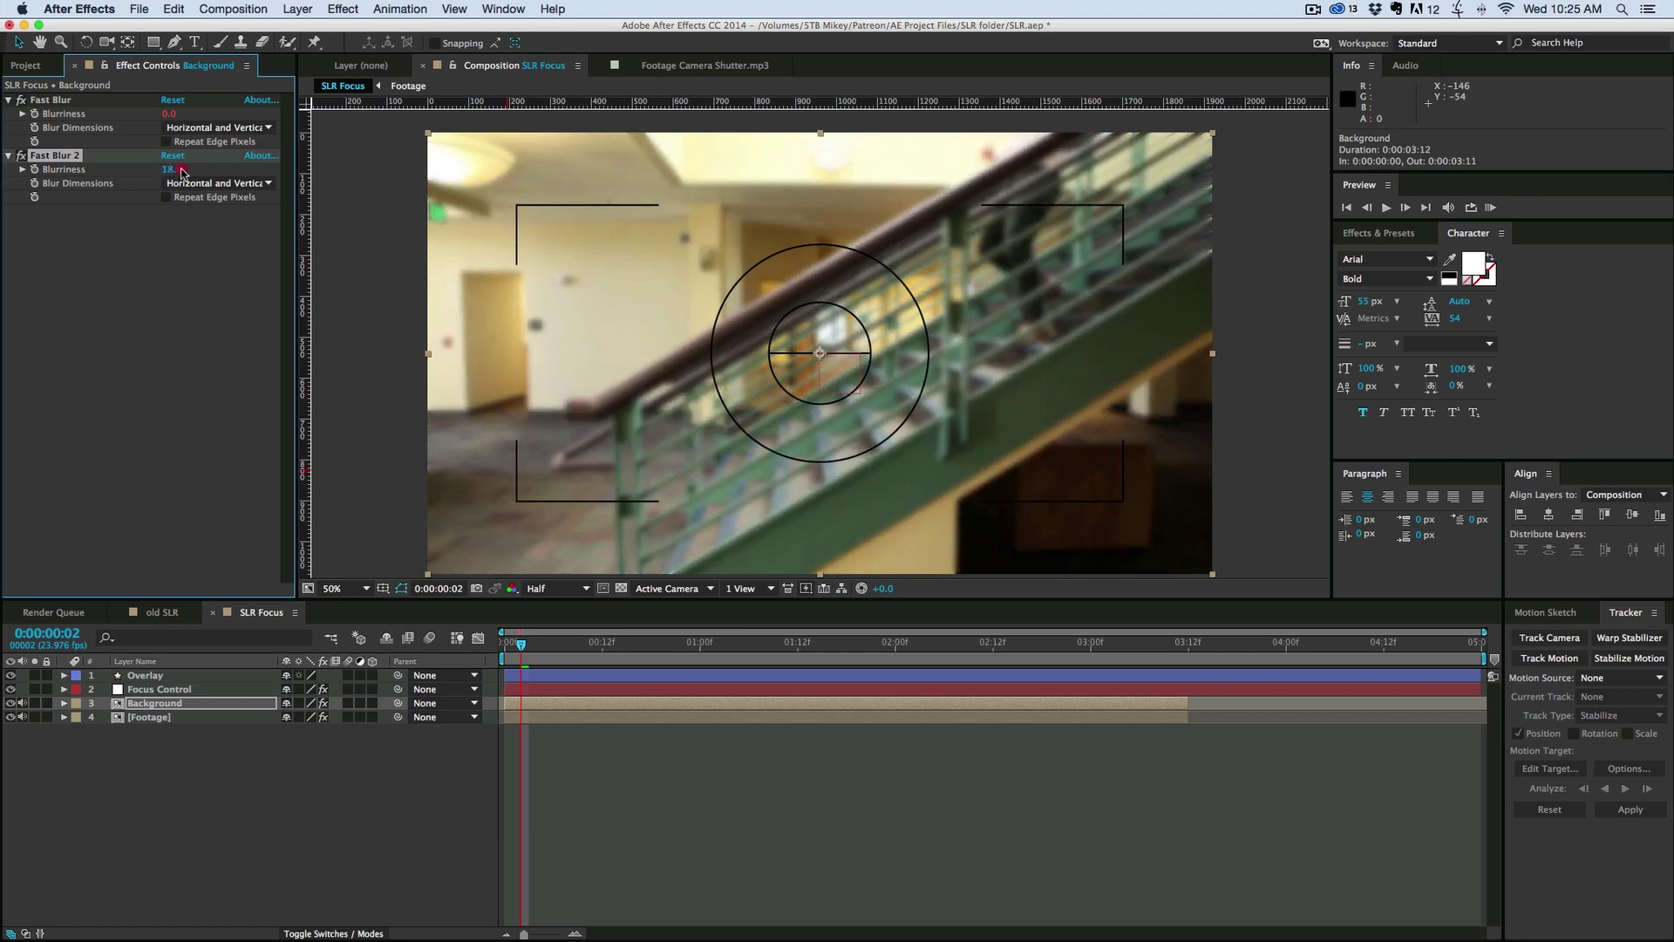
pyautogui.click(10, 717)
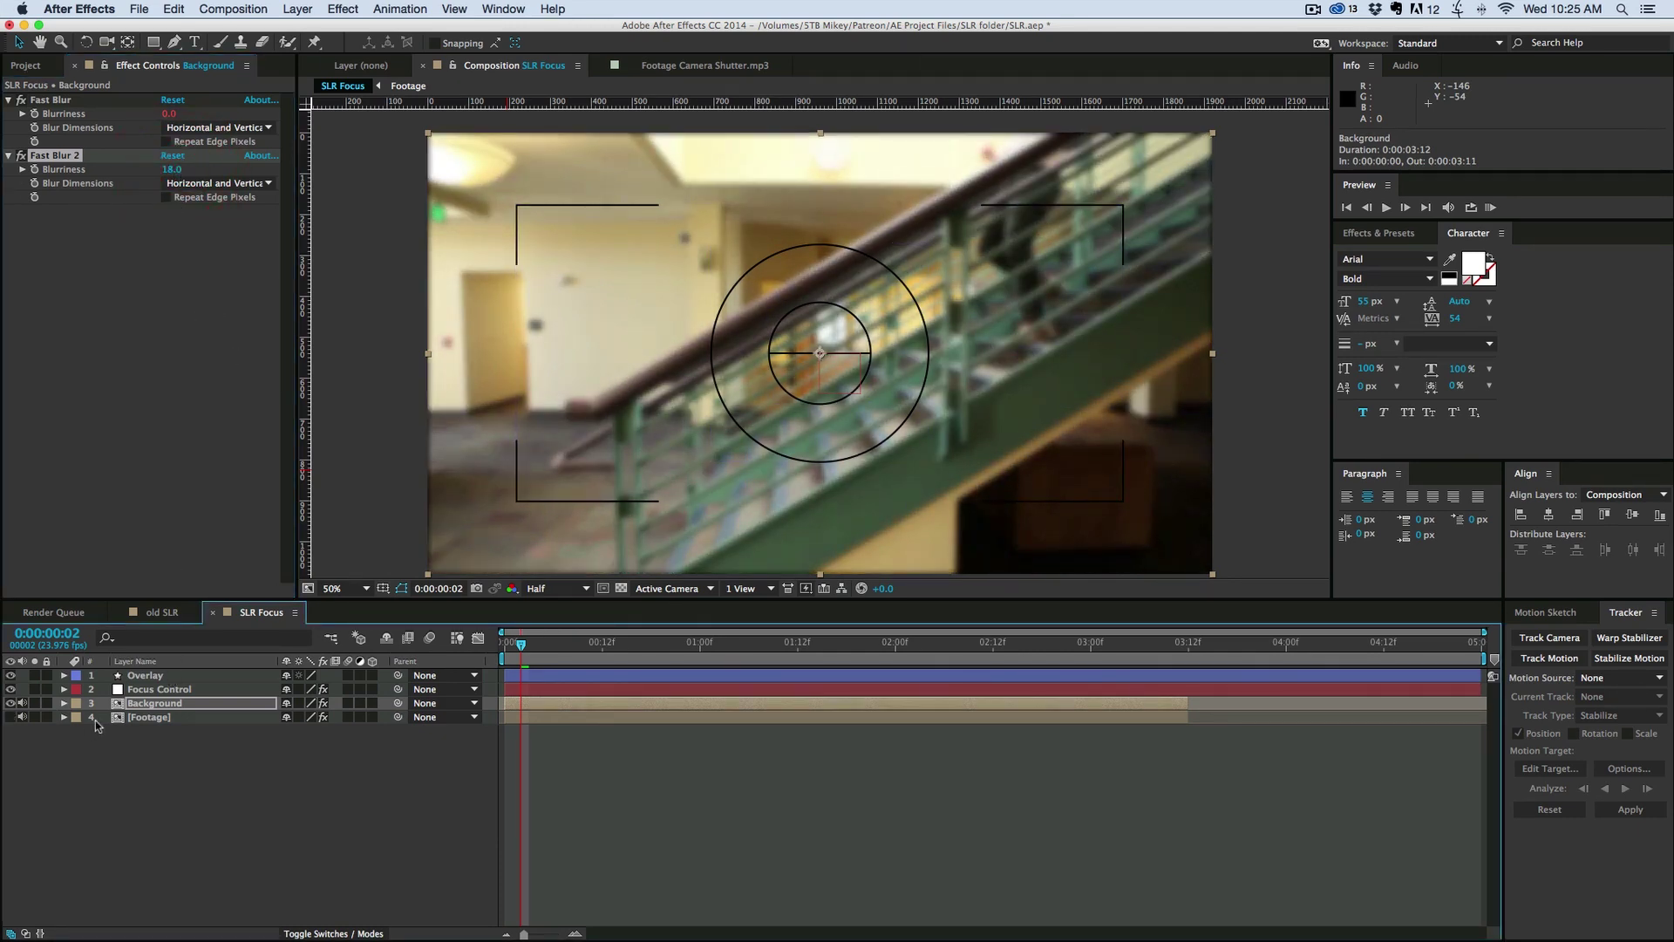
# Step: Add a mask reference in Fast Blur 2's compositing options on the Background layer and set its Effect Opacity to 56%
pyautogui.click(64, 703)
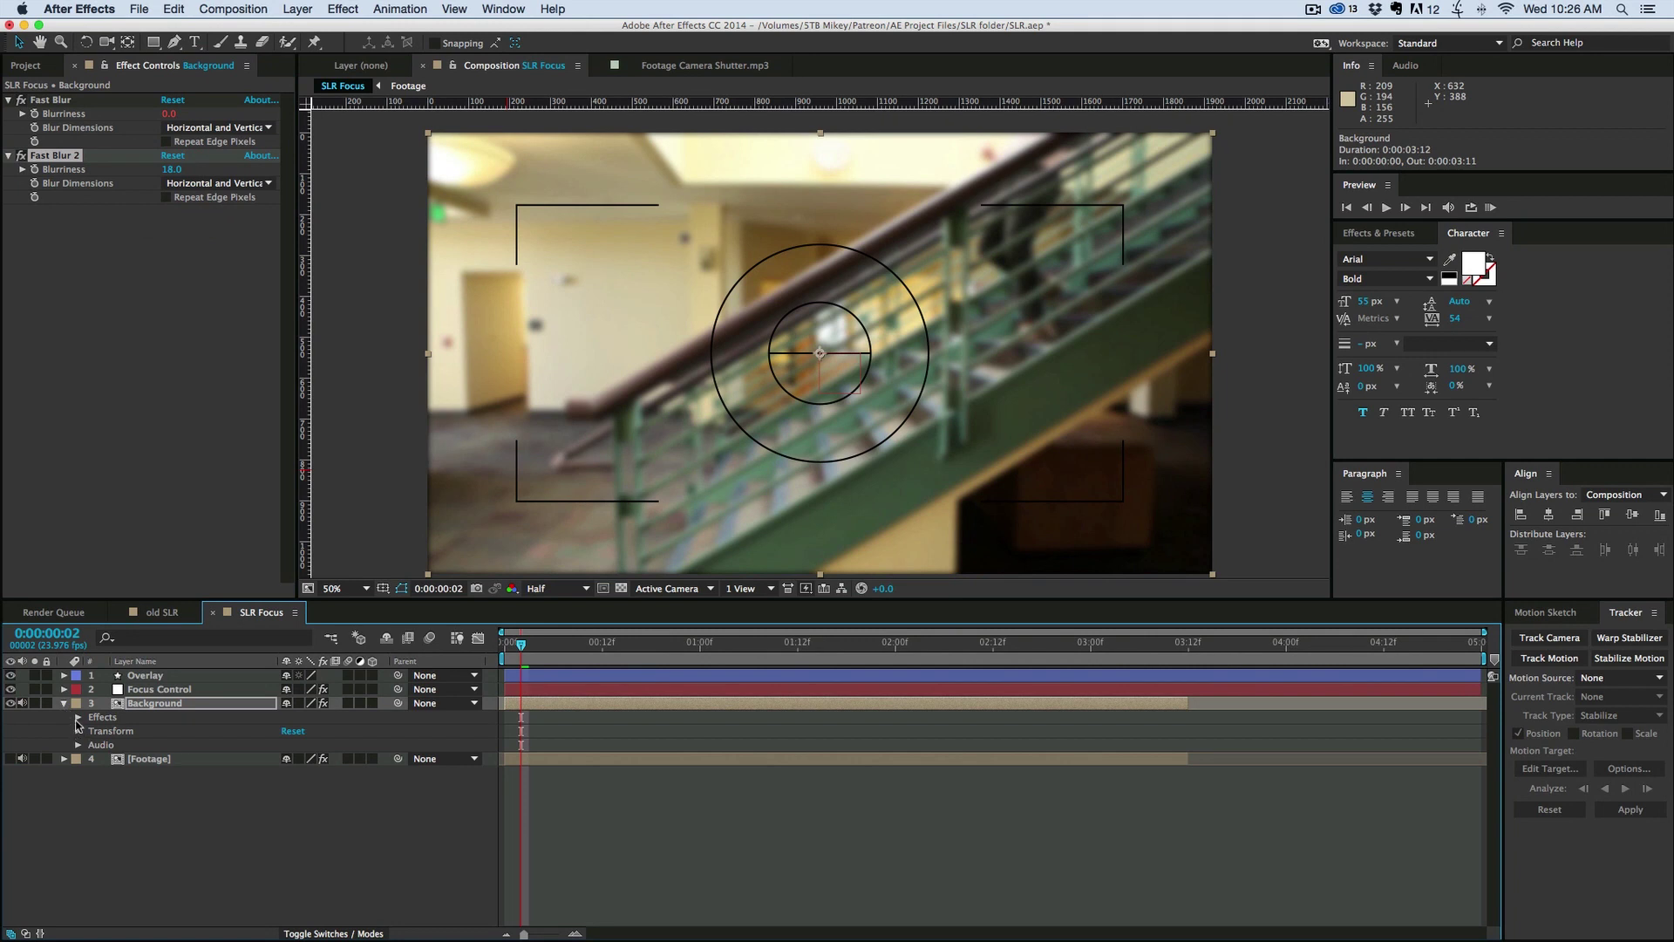
pyautogui.click(78, 717)
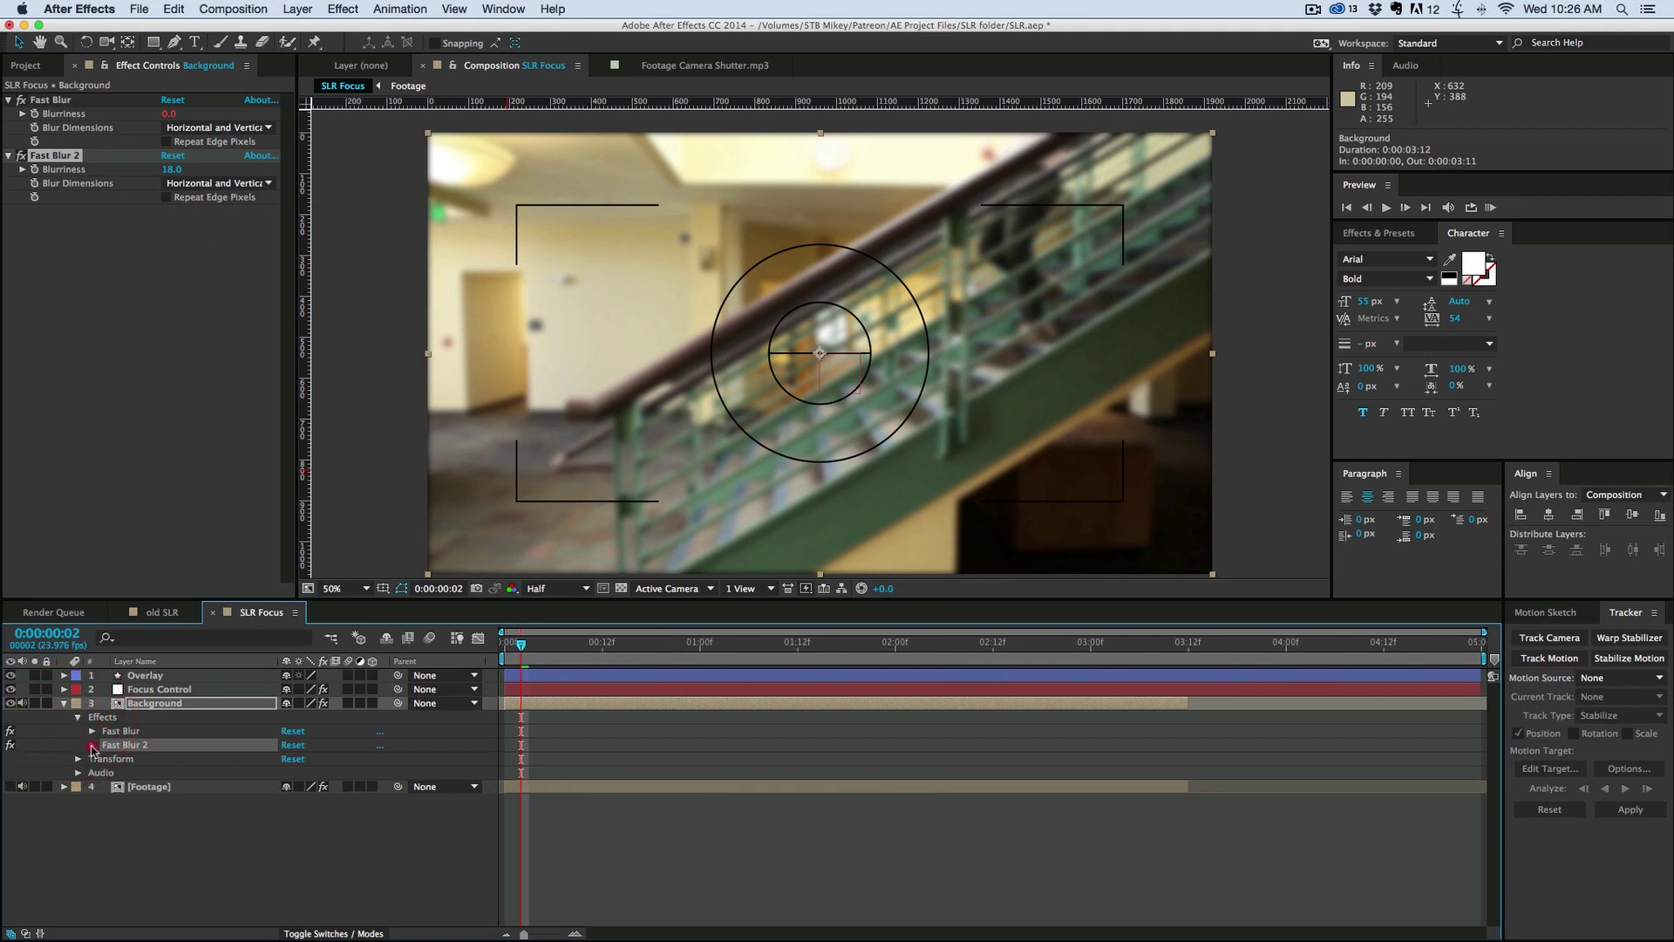
pyautogui.click(91, 745)
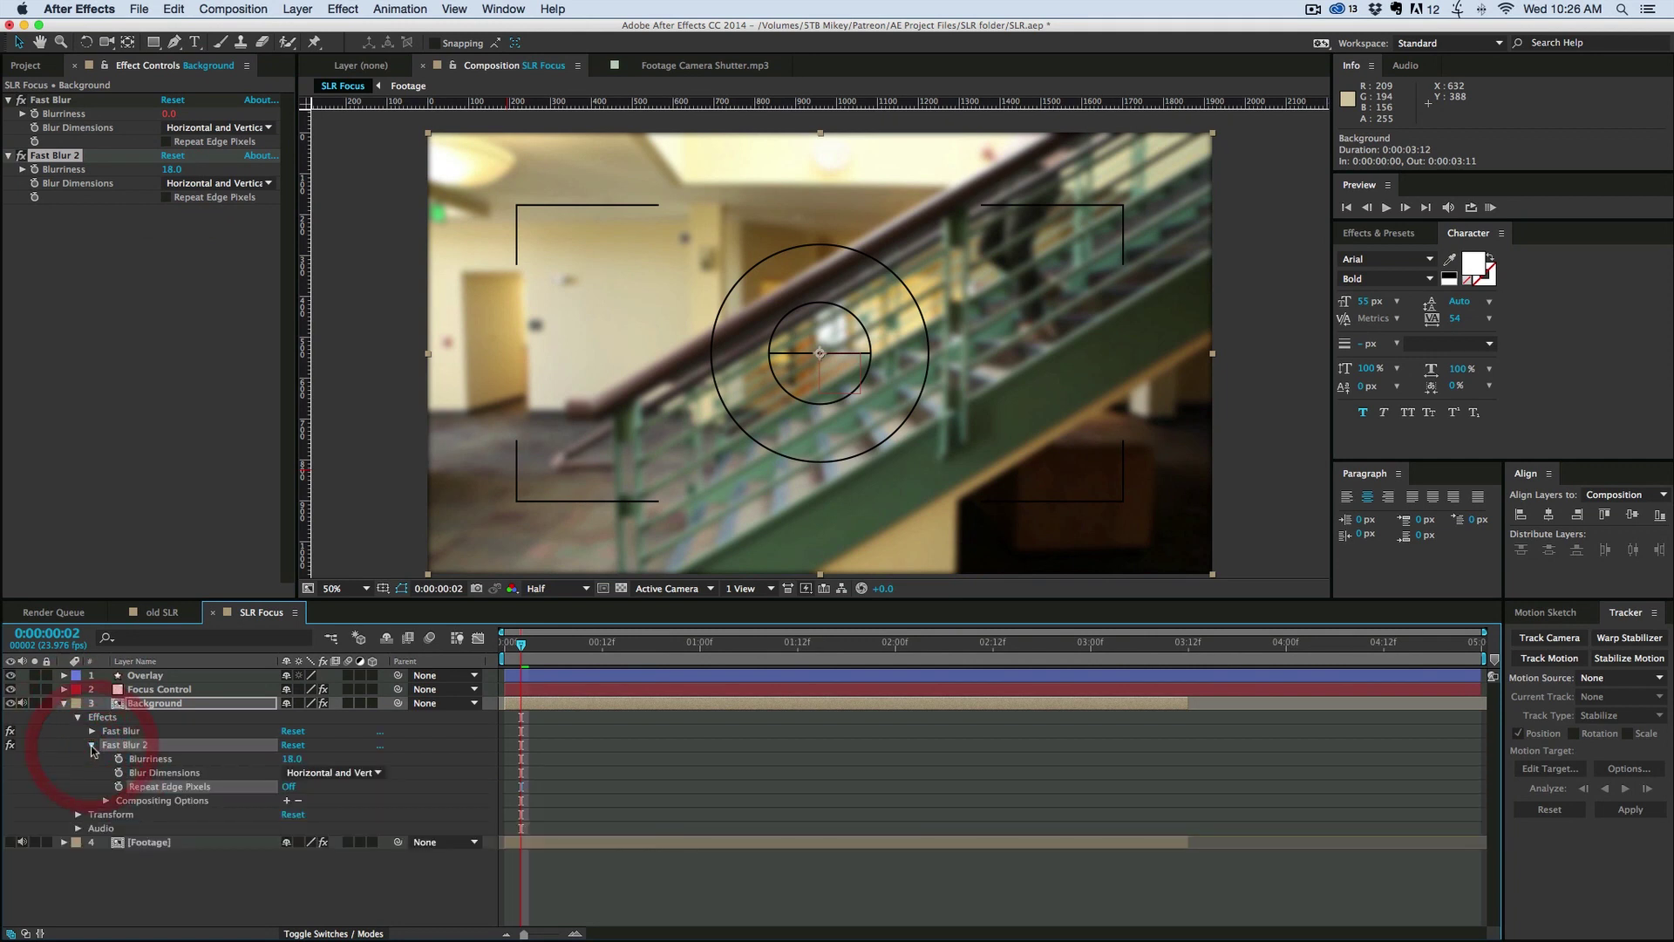
pyautogui.click(287, 801)
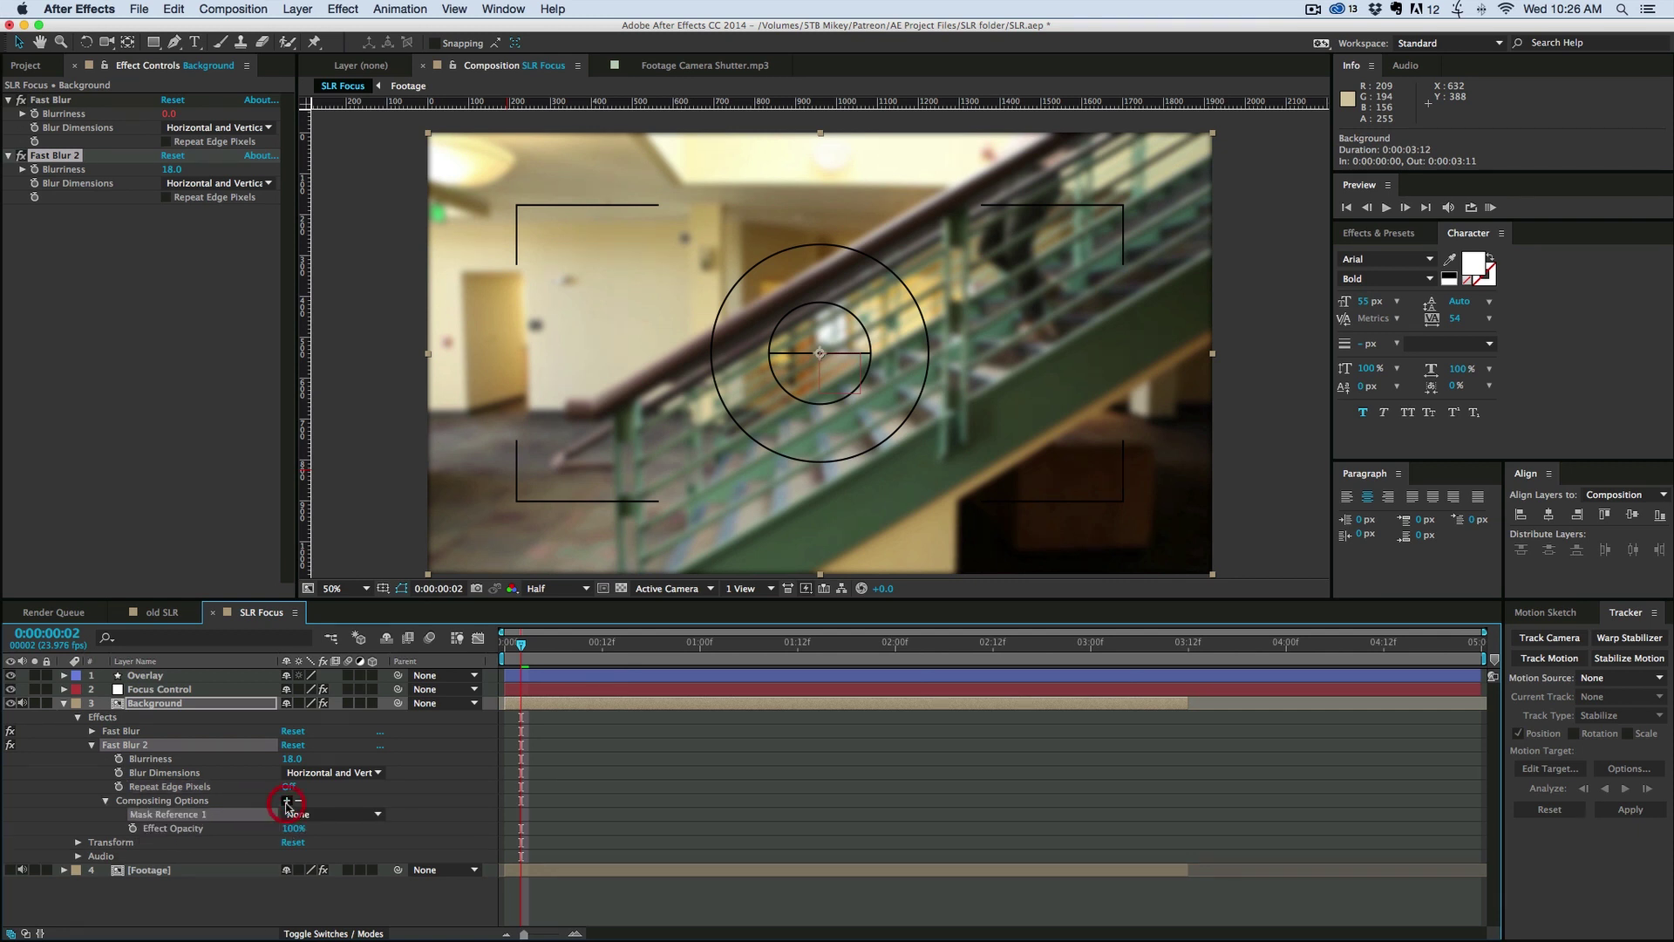
pyautogui.moveTo(290, 831); pyautogui.dragTo(255, 831)
pyautogui.scroll(5, 1072, 375)
pyautogui.scroll(-3, 1099, 349)
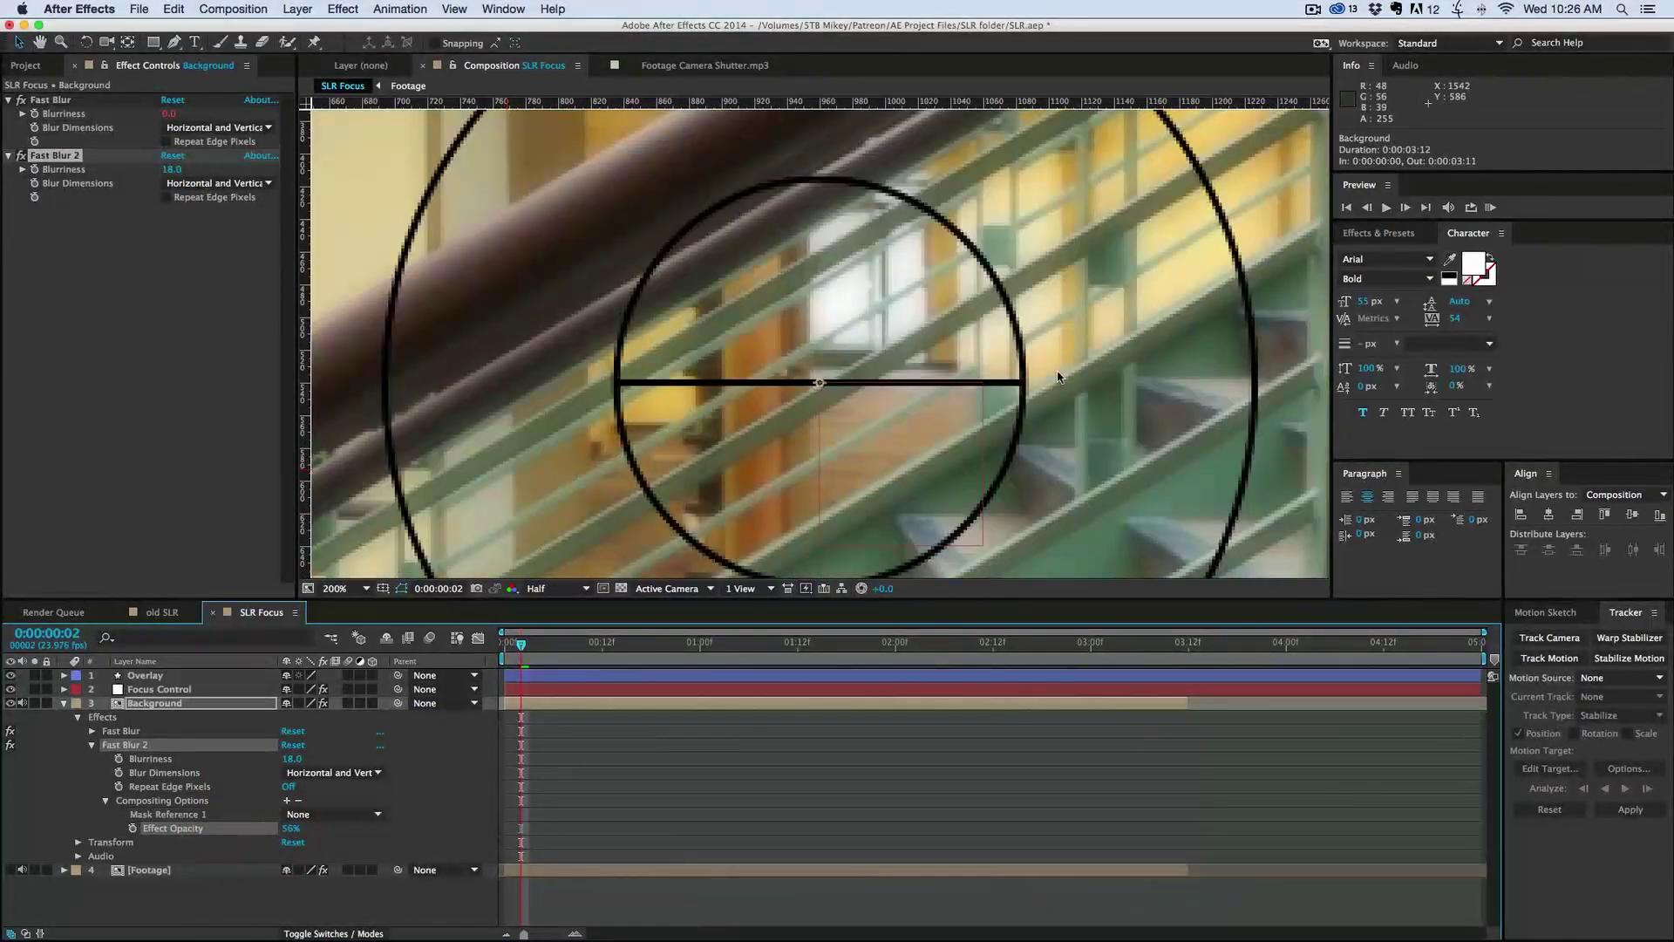
# Step: Add a full-frame rounded rectangle mask to the Background layer and set its Mask Feather to 174 pixels
pyautogui.scroll(-2, 1116, 325)
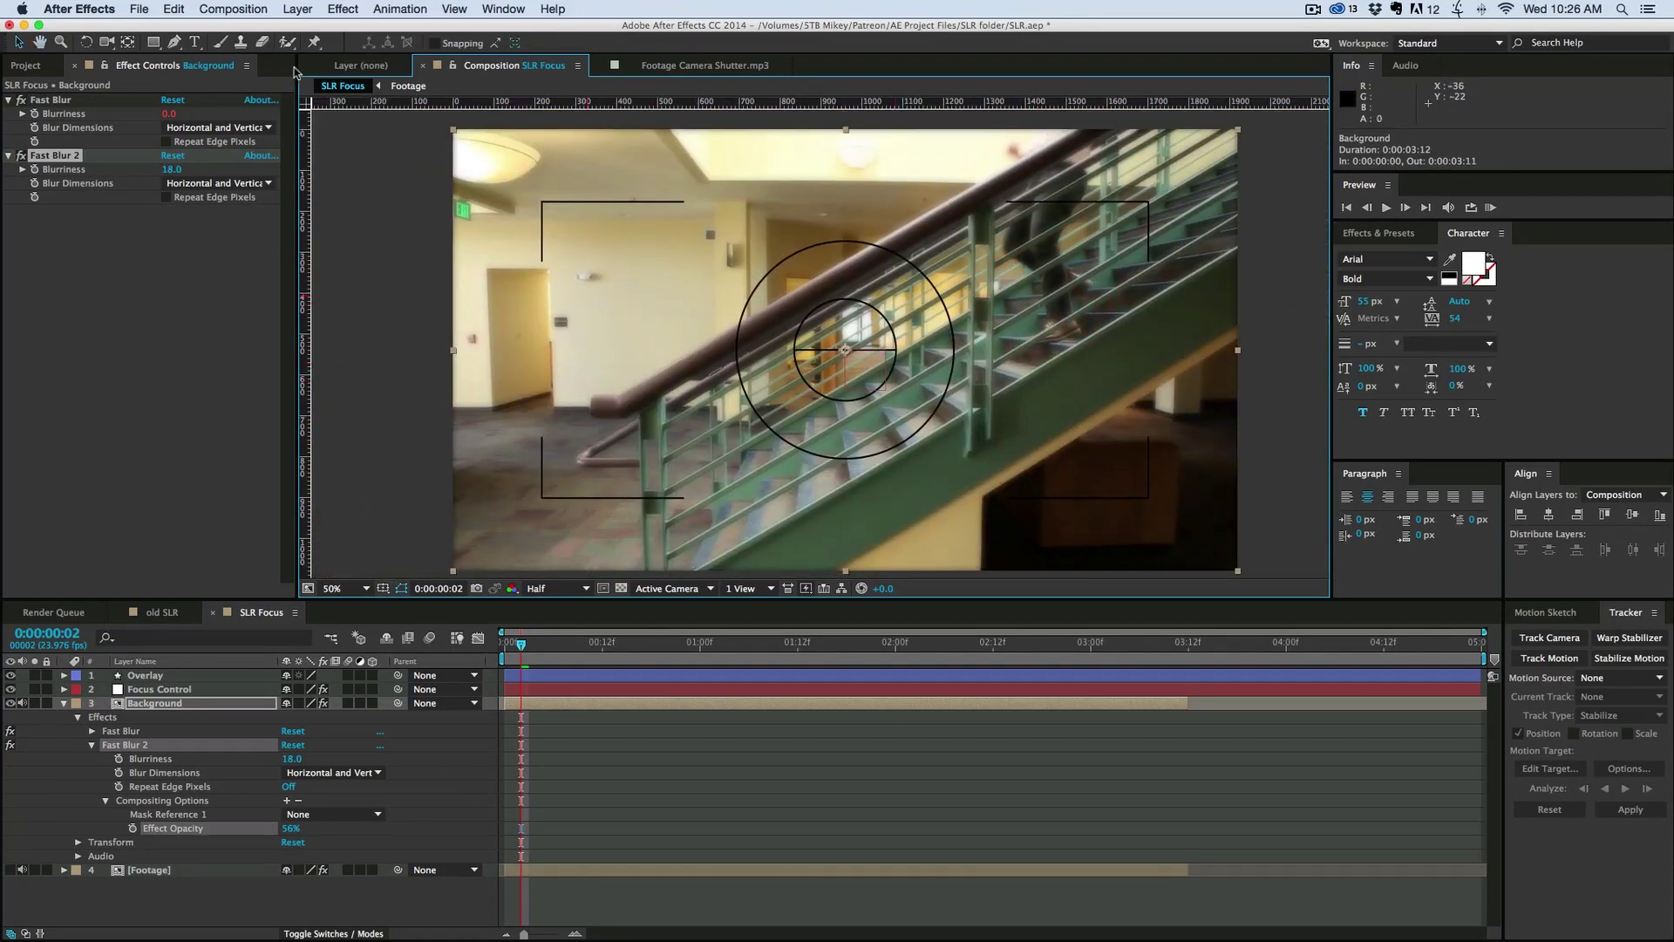
pyautogui.moveTo(154, 42); pyautogui.dragTo(206, 60)
pyautogui.click(213, 706)
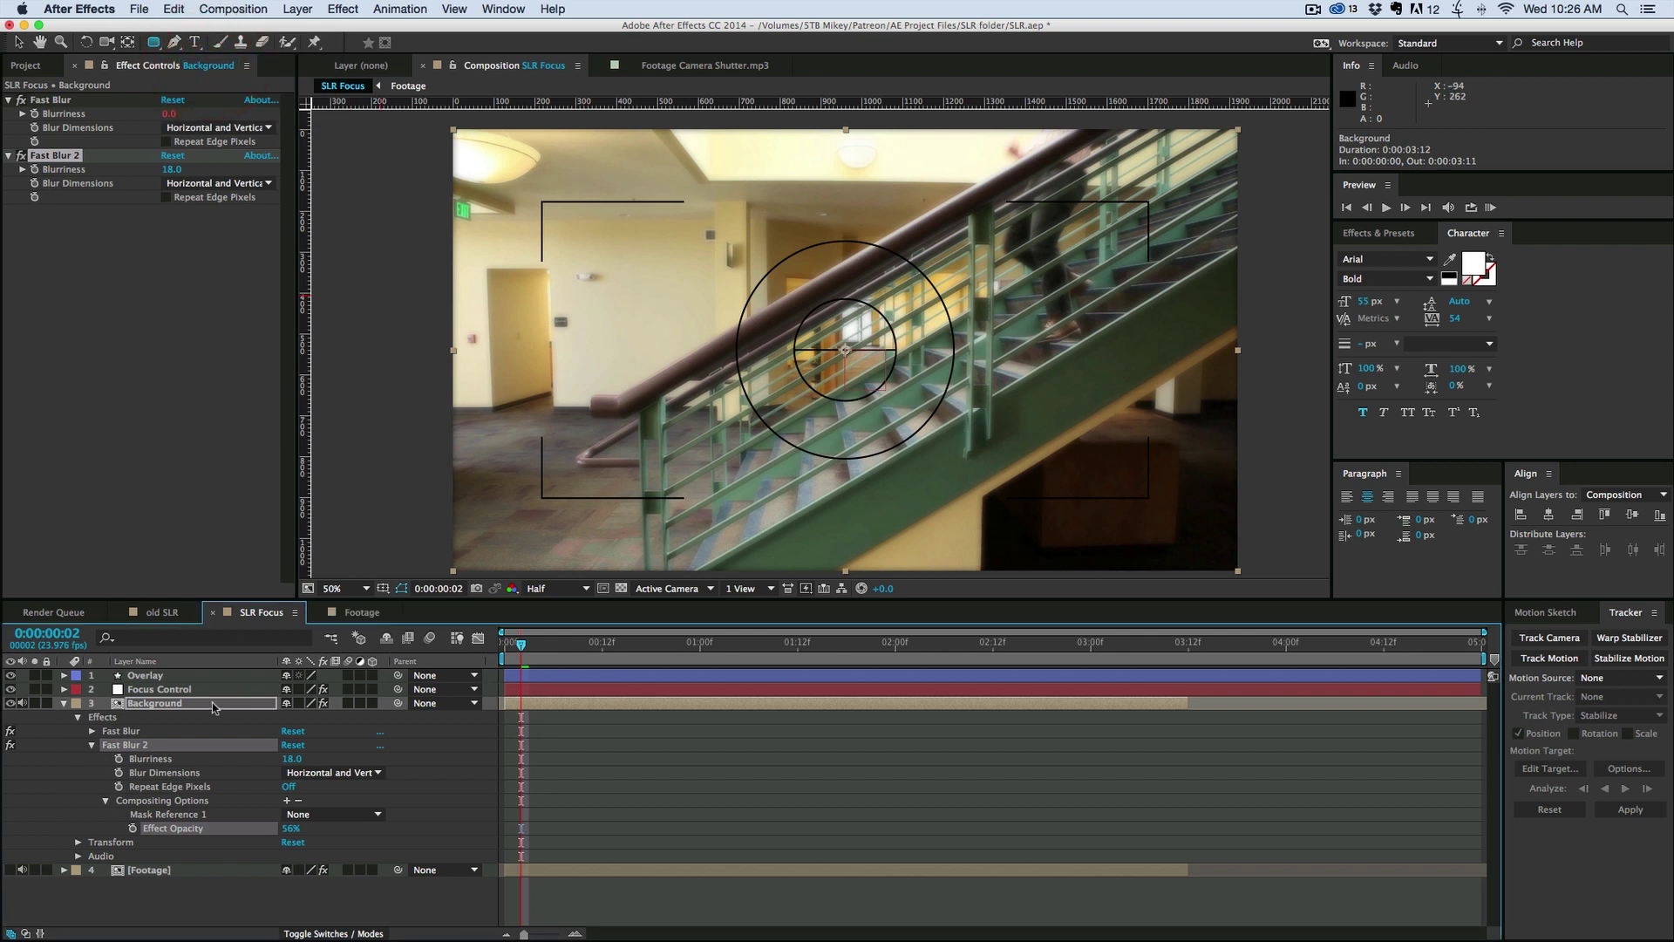
pyautogui.doubleClick(156, 47)
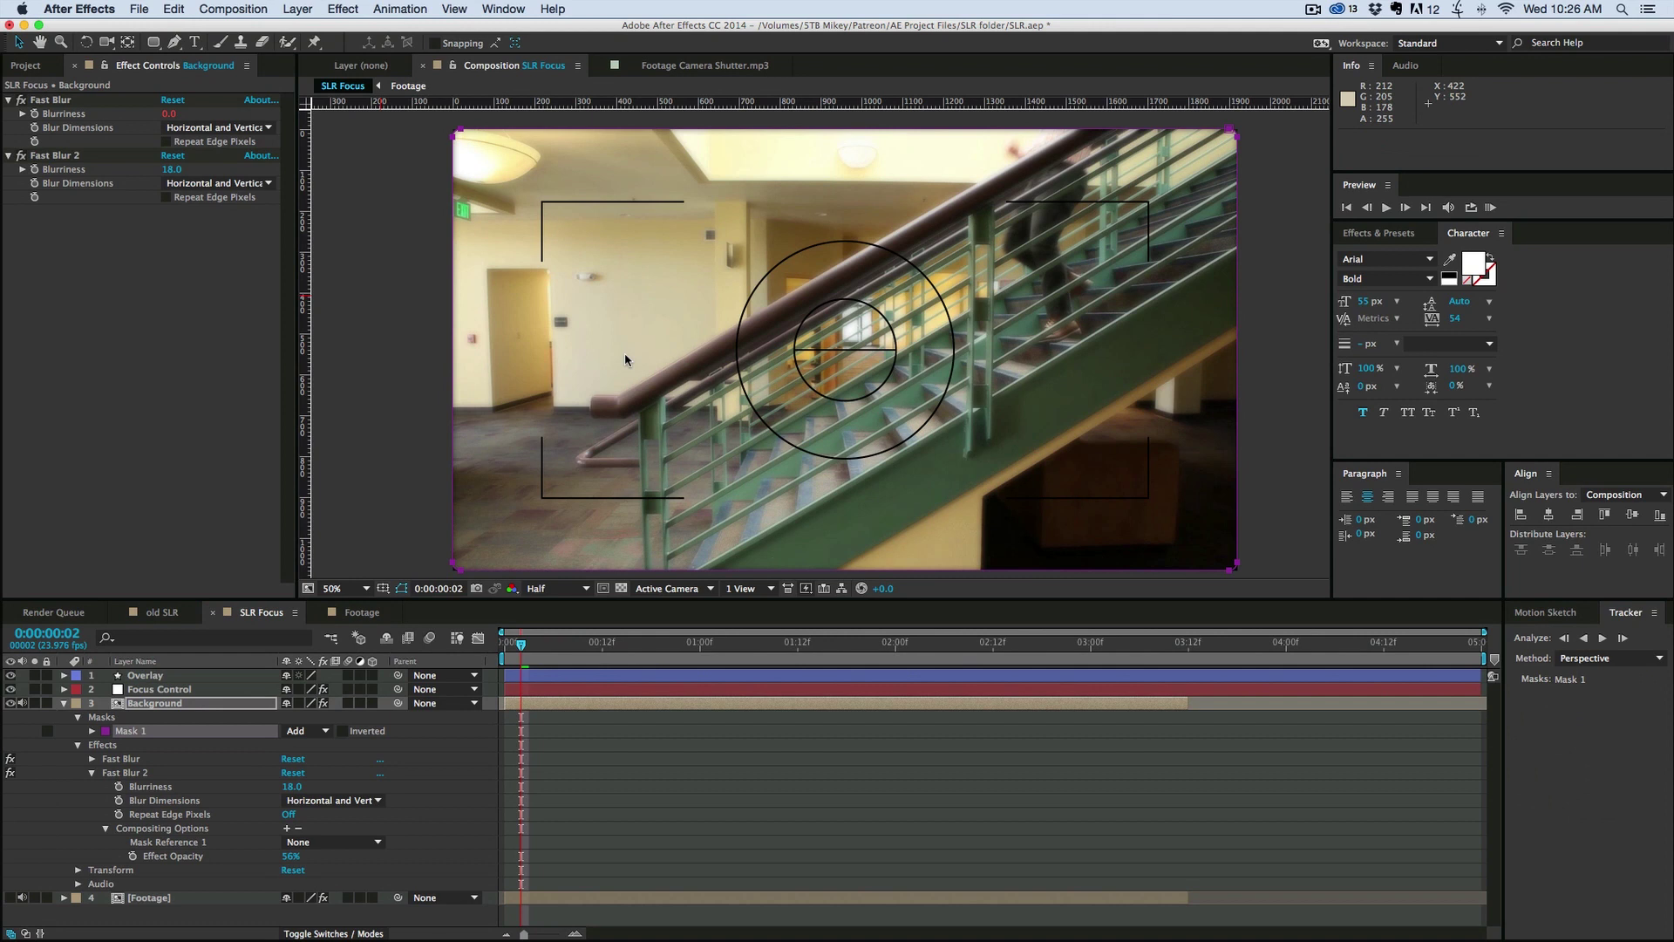
pyautogui.press('f')
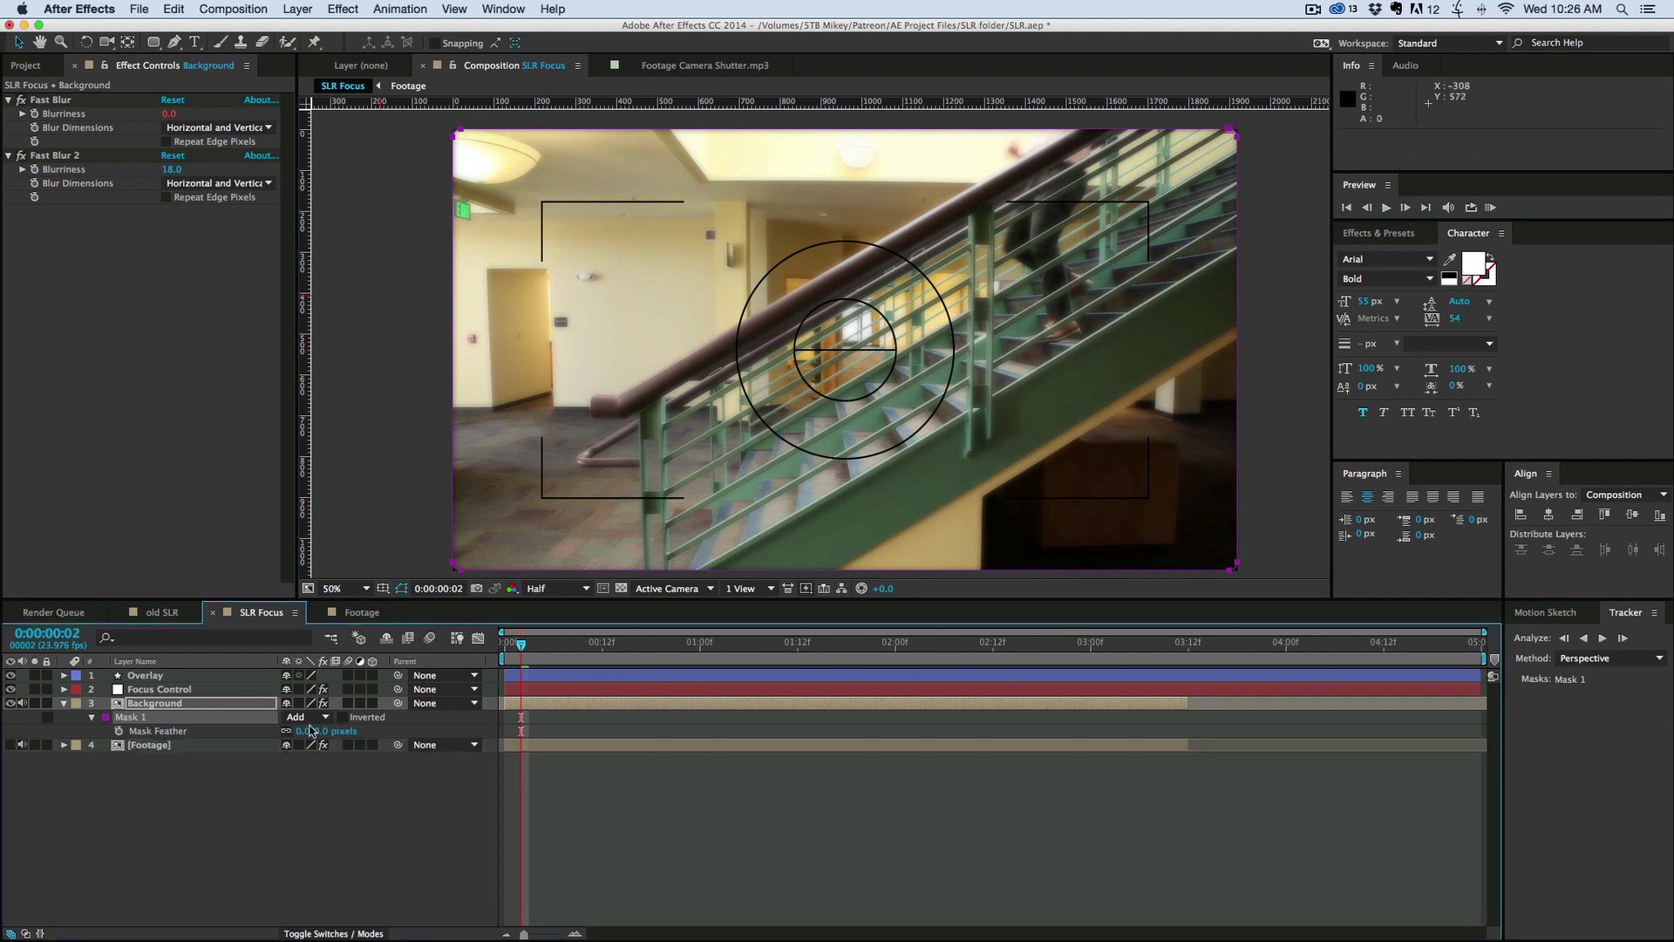
pyautogui.moveTo(301, 730); pyautogui.dragTo(409, 730)
pyautogui.click(599, 806)
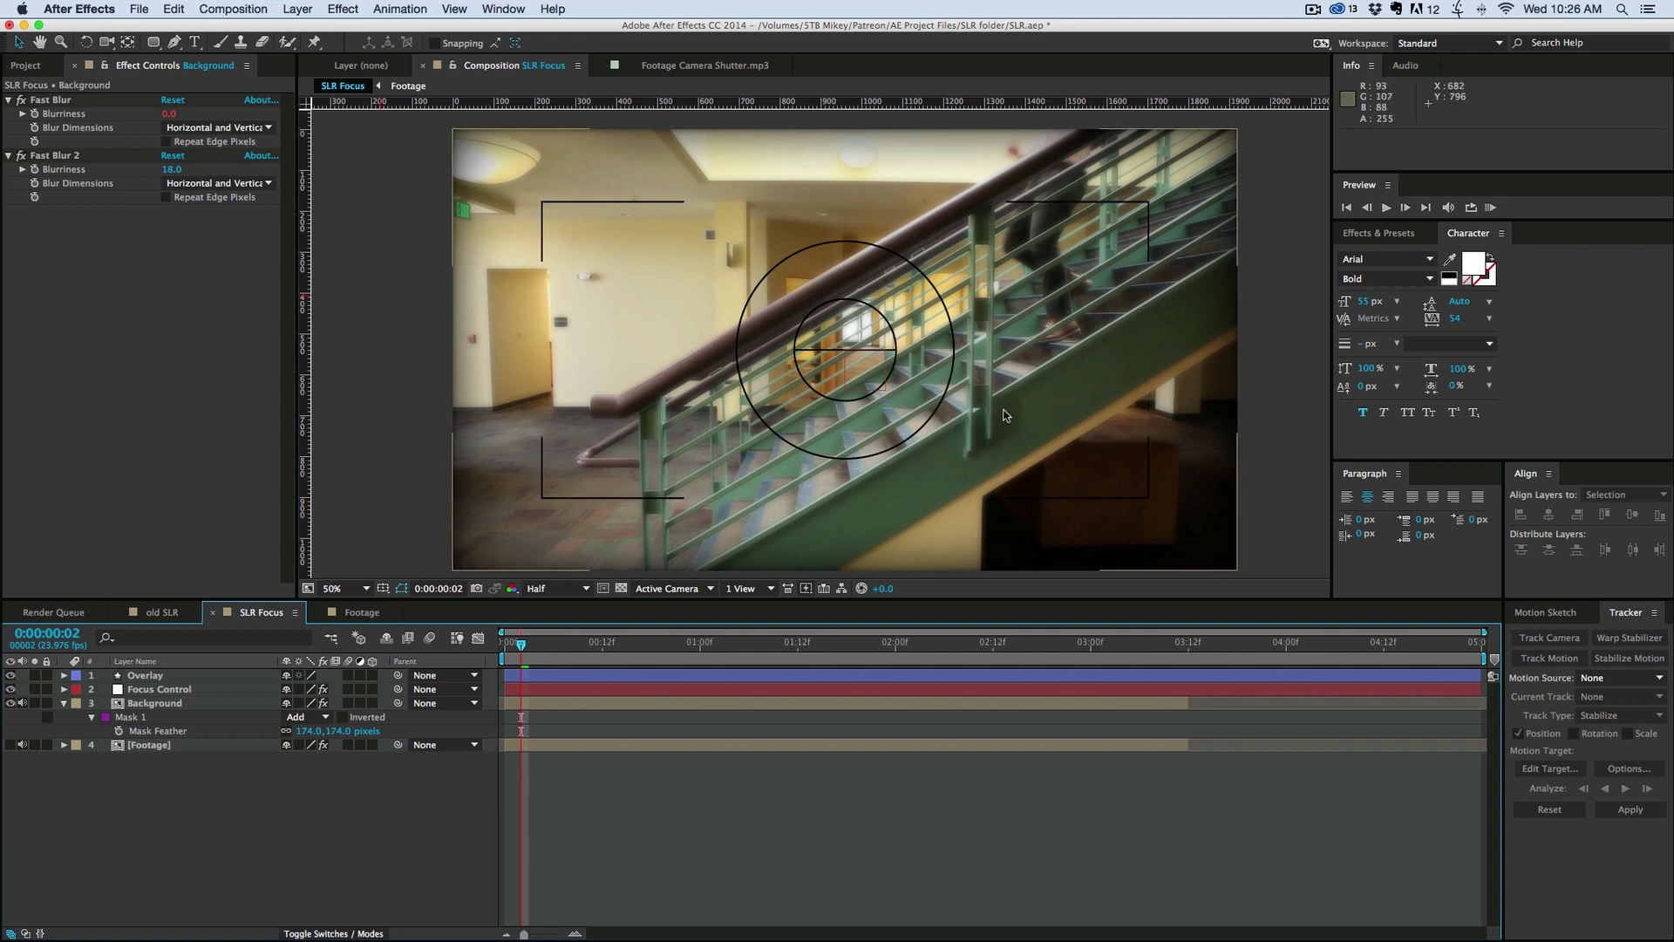
# Step: Collapse the Background layer's mask properties and preview the composition from the first frame
pyautogui.click(152, 702)
pyautogui.press('f')
pyautogui.press('Home')
pyautogui.press('space')
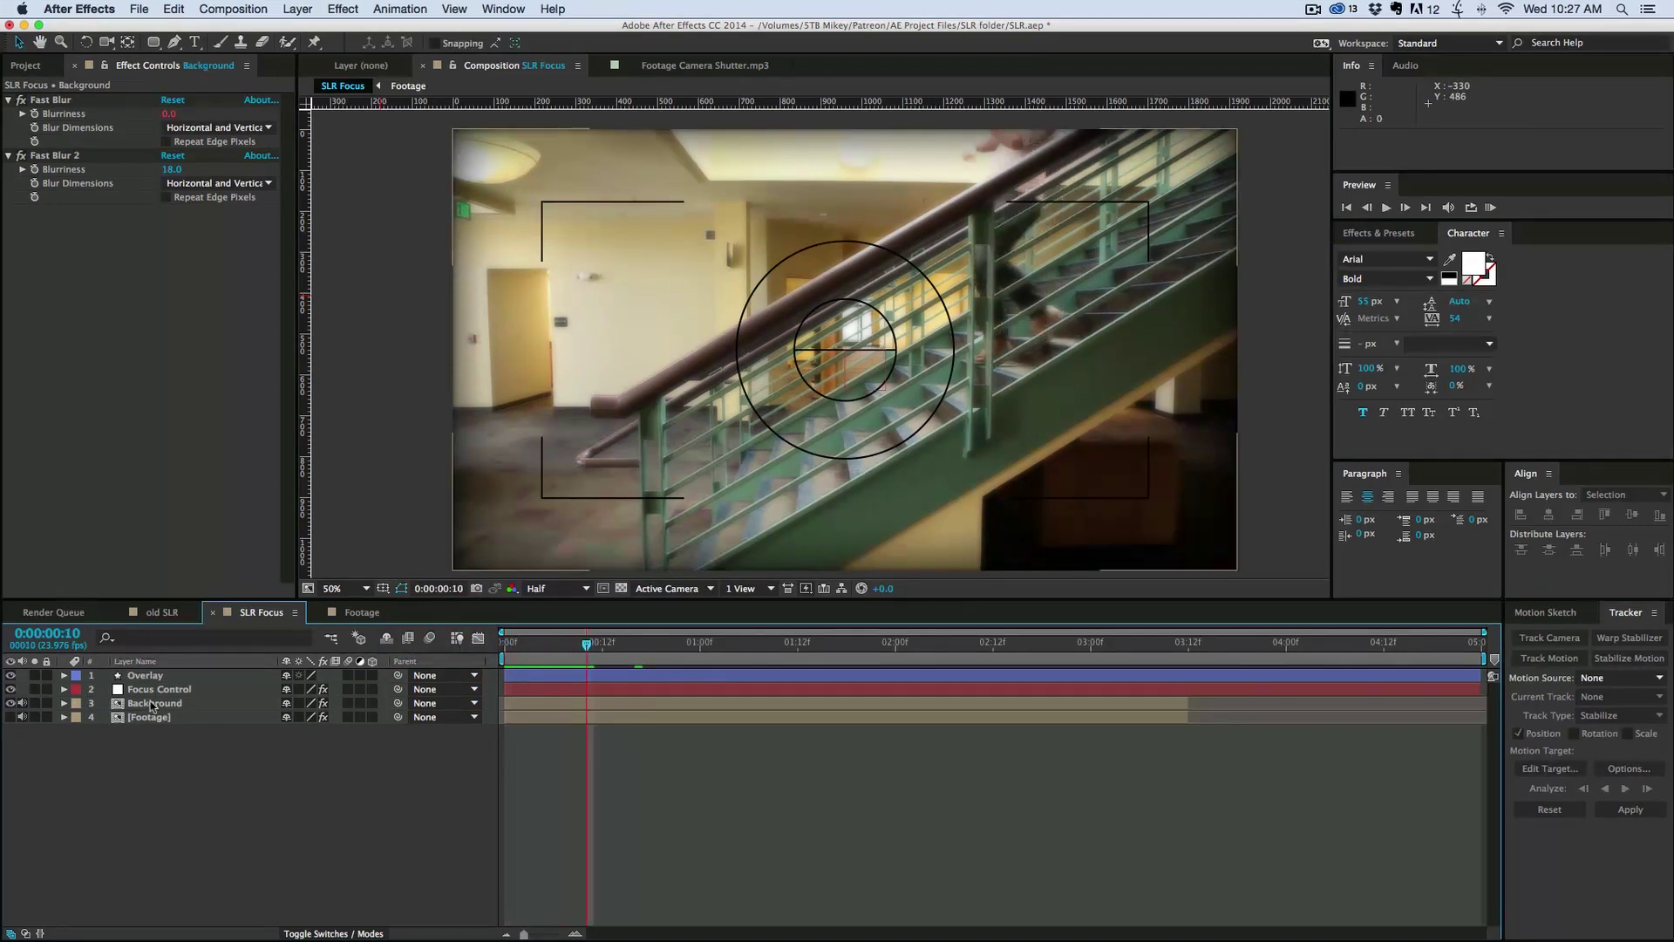
# Step: Apply a Levels effect to the Background layer with Gamma 1.08 and Output White 190
pyautogui.click(151, 703)
pyautogui.click(343, 9)
pyautogui.moveTo(401, 442)
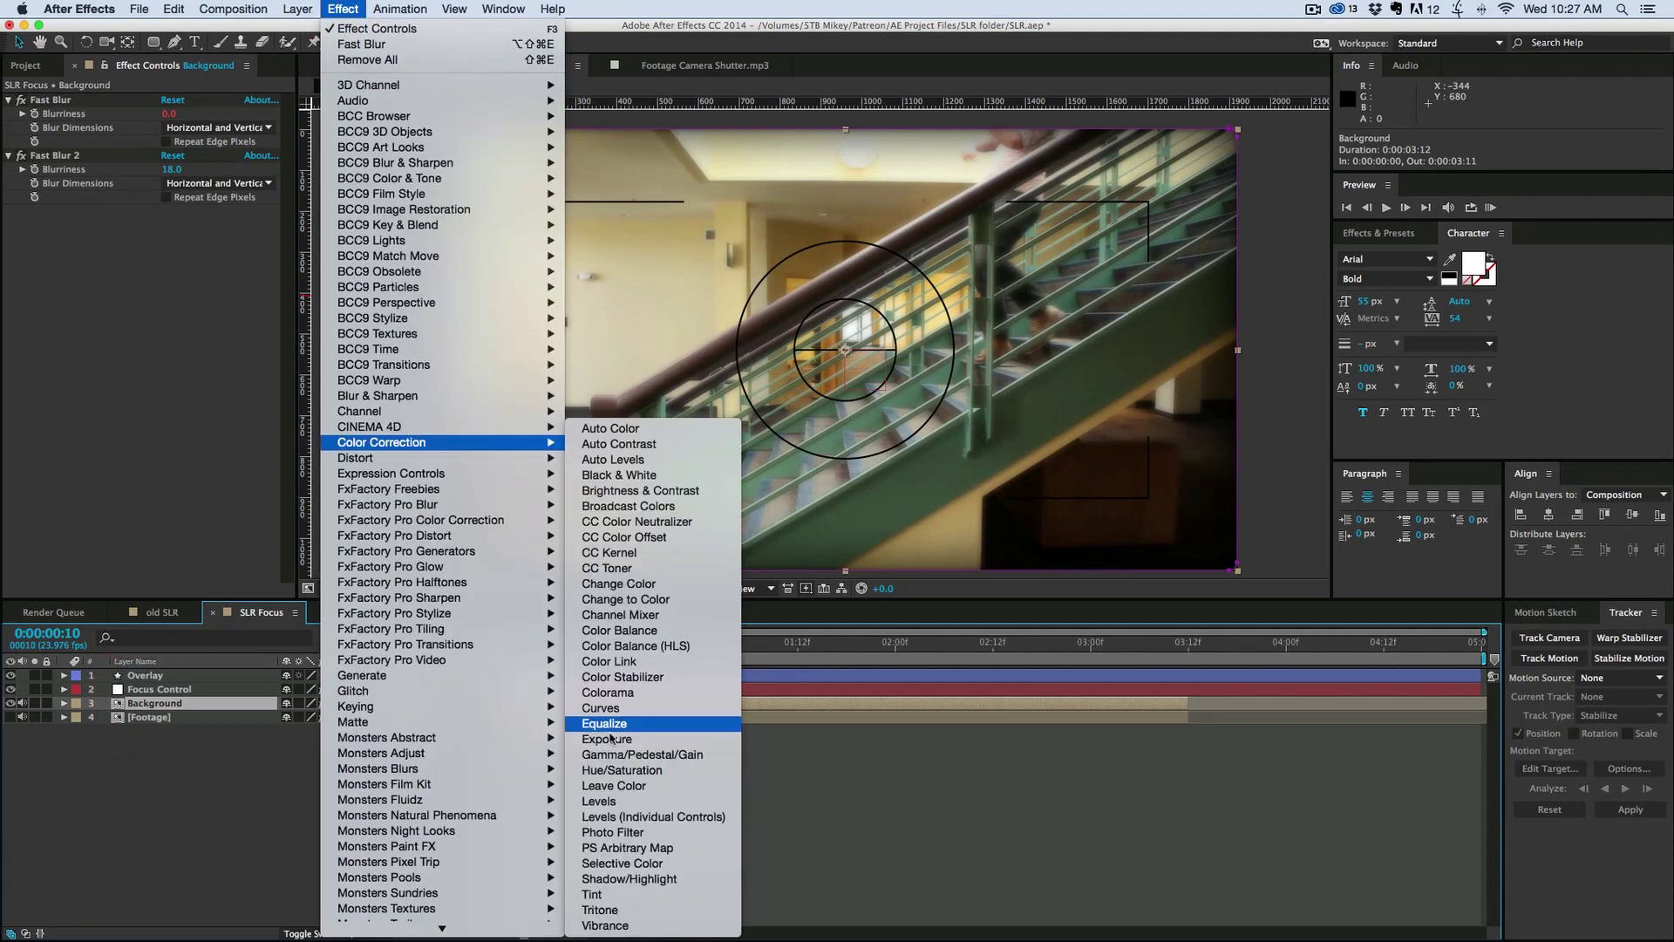
pyautogui.click(618, 801)
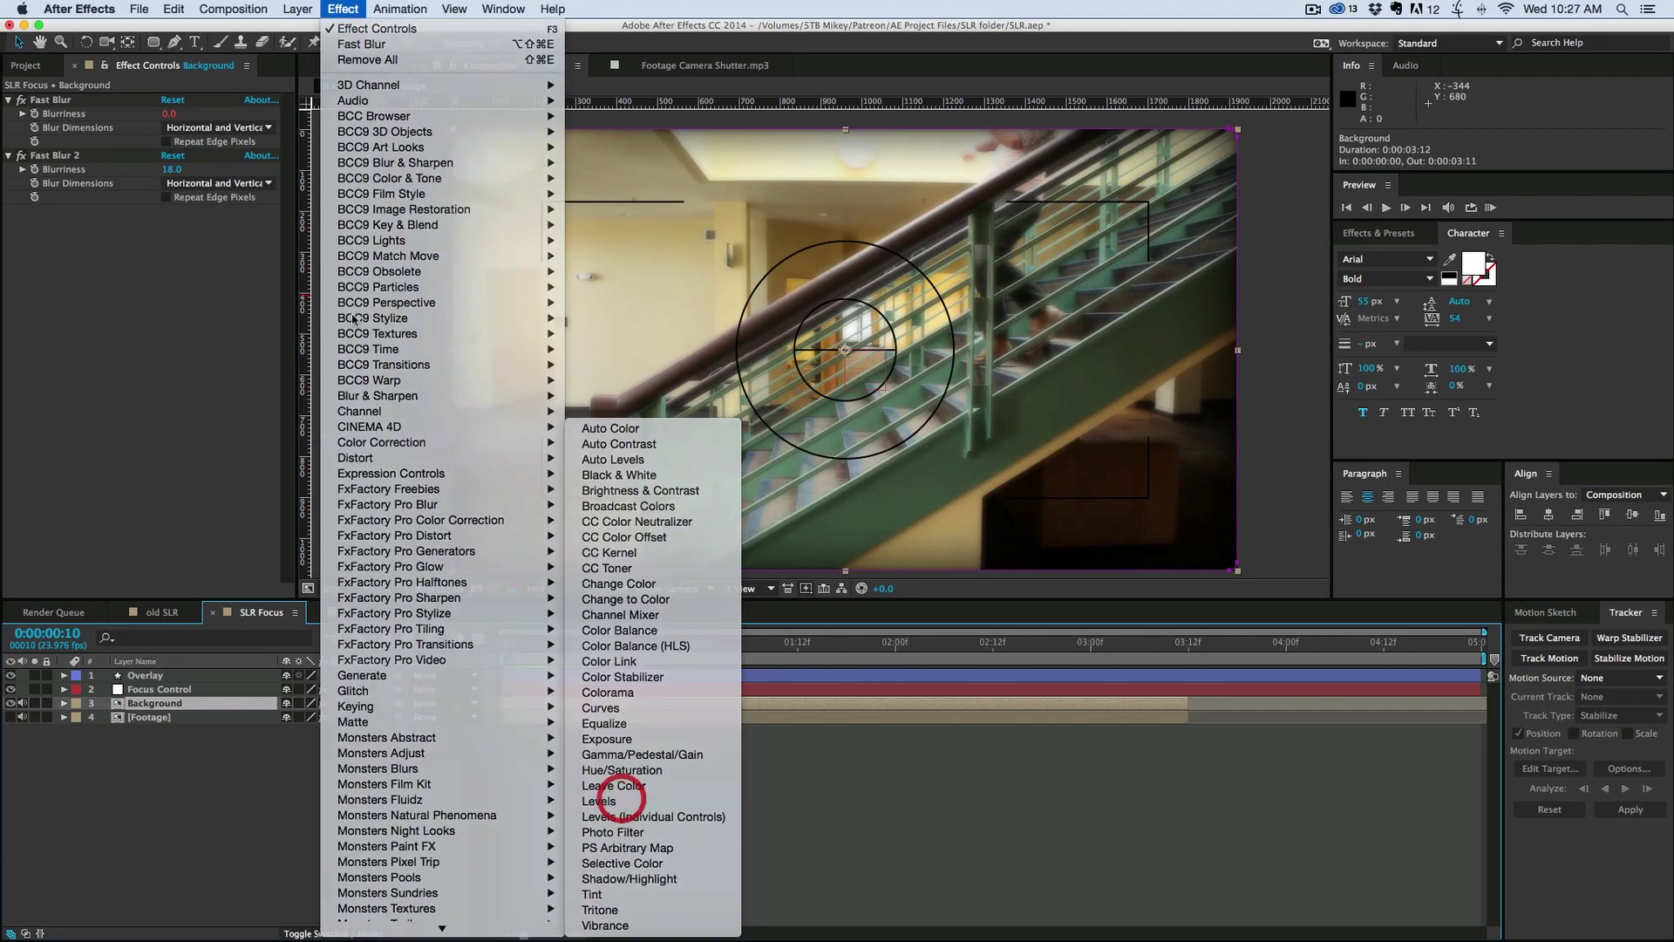
pyautogui.moveTo(254, 325); pyautogui.dragTo(147, 309)
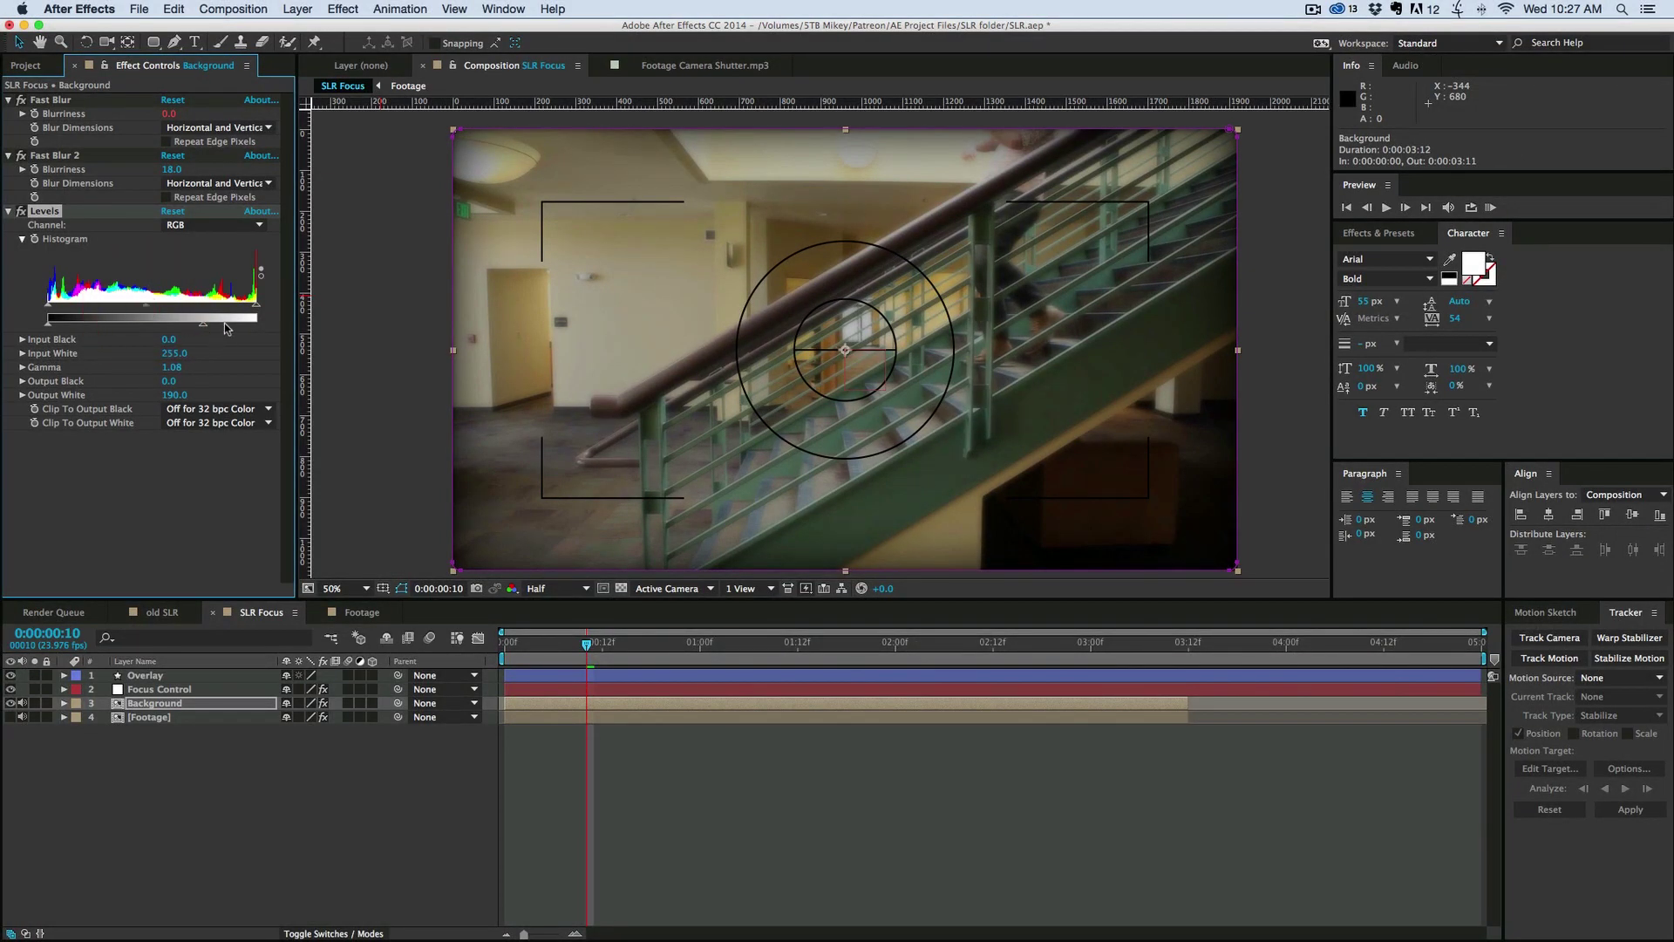
# Step: Add dust2.jpg to the SLR Focus composition and place its layer directly above Background
pyautogui.click(27, 70)
pyautogui.moveTo(49, 246); pyautogui.dragTo(841, 354)
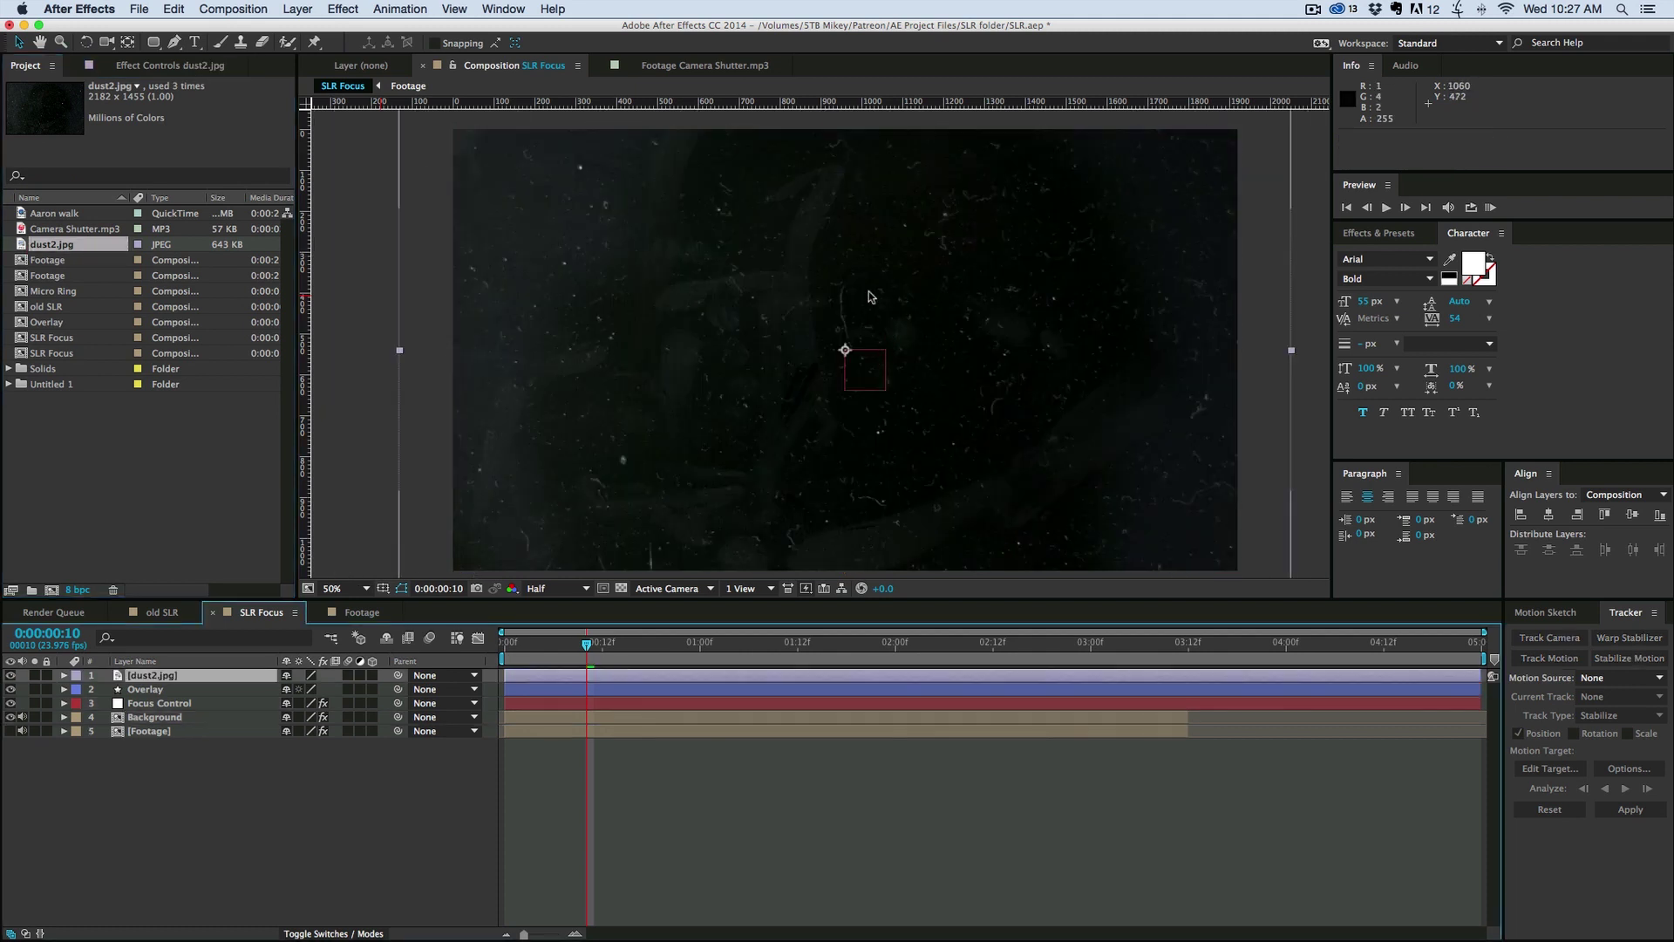
pyautogui.moveTo(161, 680); pyautogui.dragTo(170, 713)
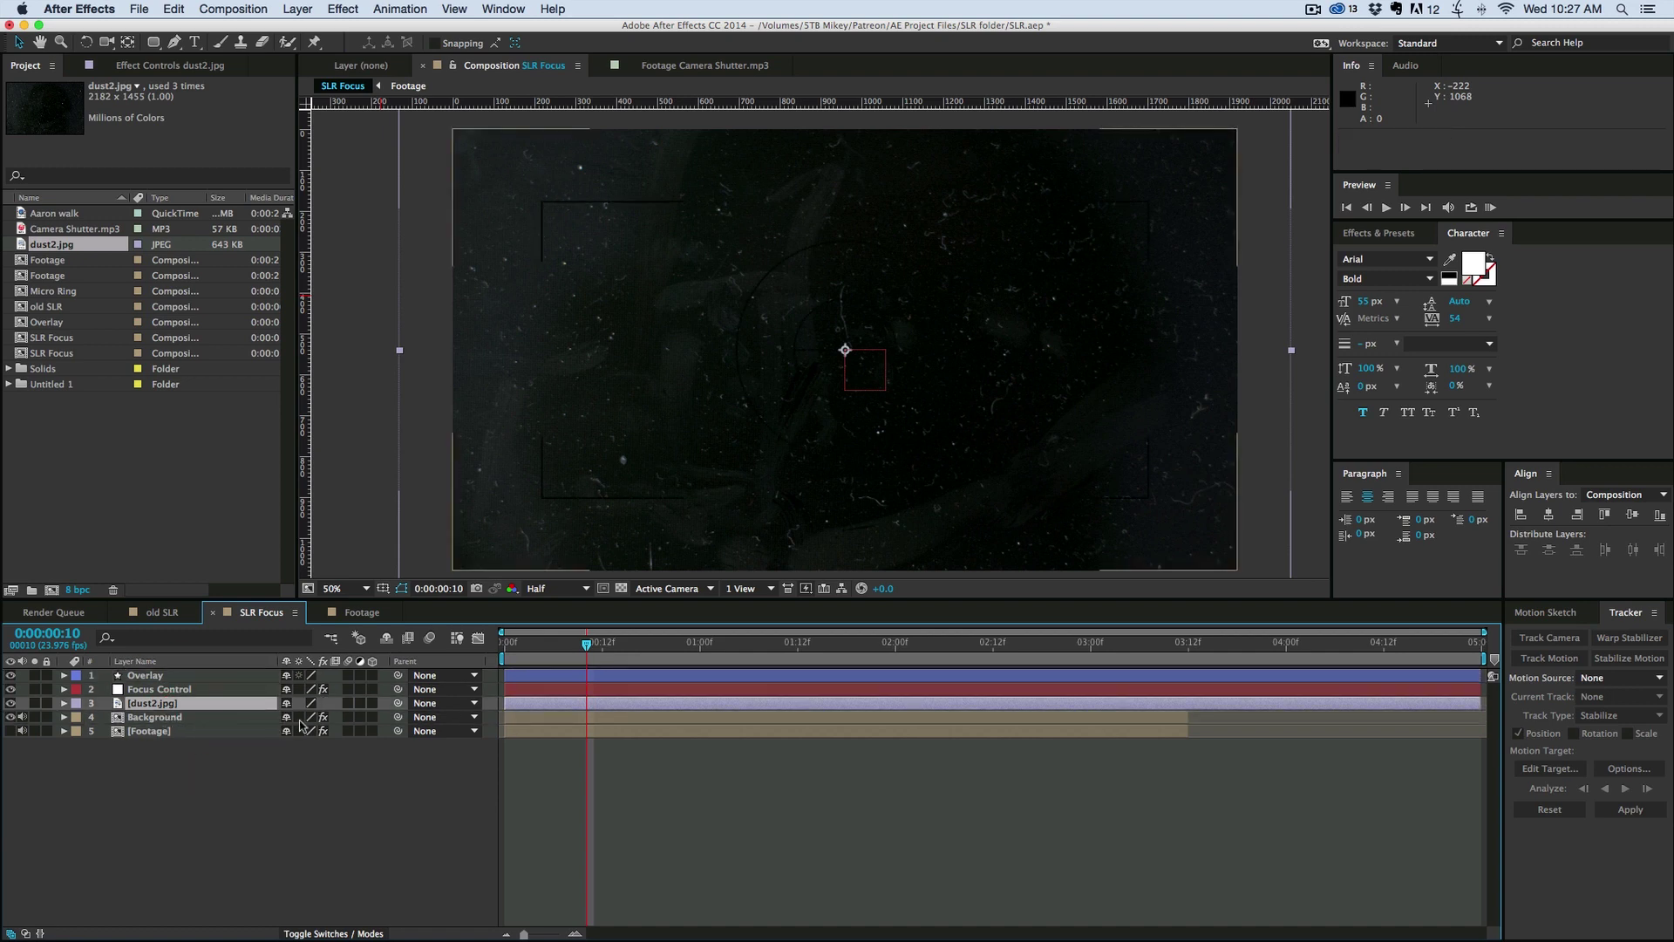
# Step: Set the dust2.jpg layer's blending mode to Screen and its opacity to 42%
pyautogui.click(315, 934)
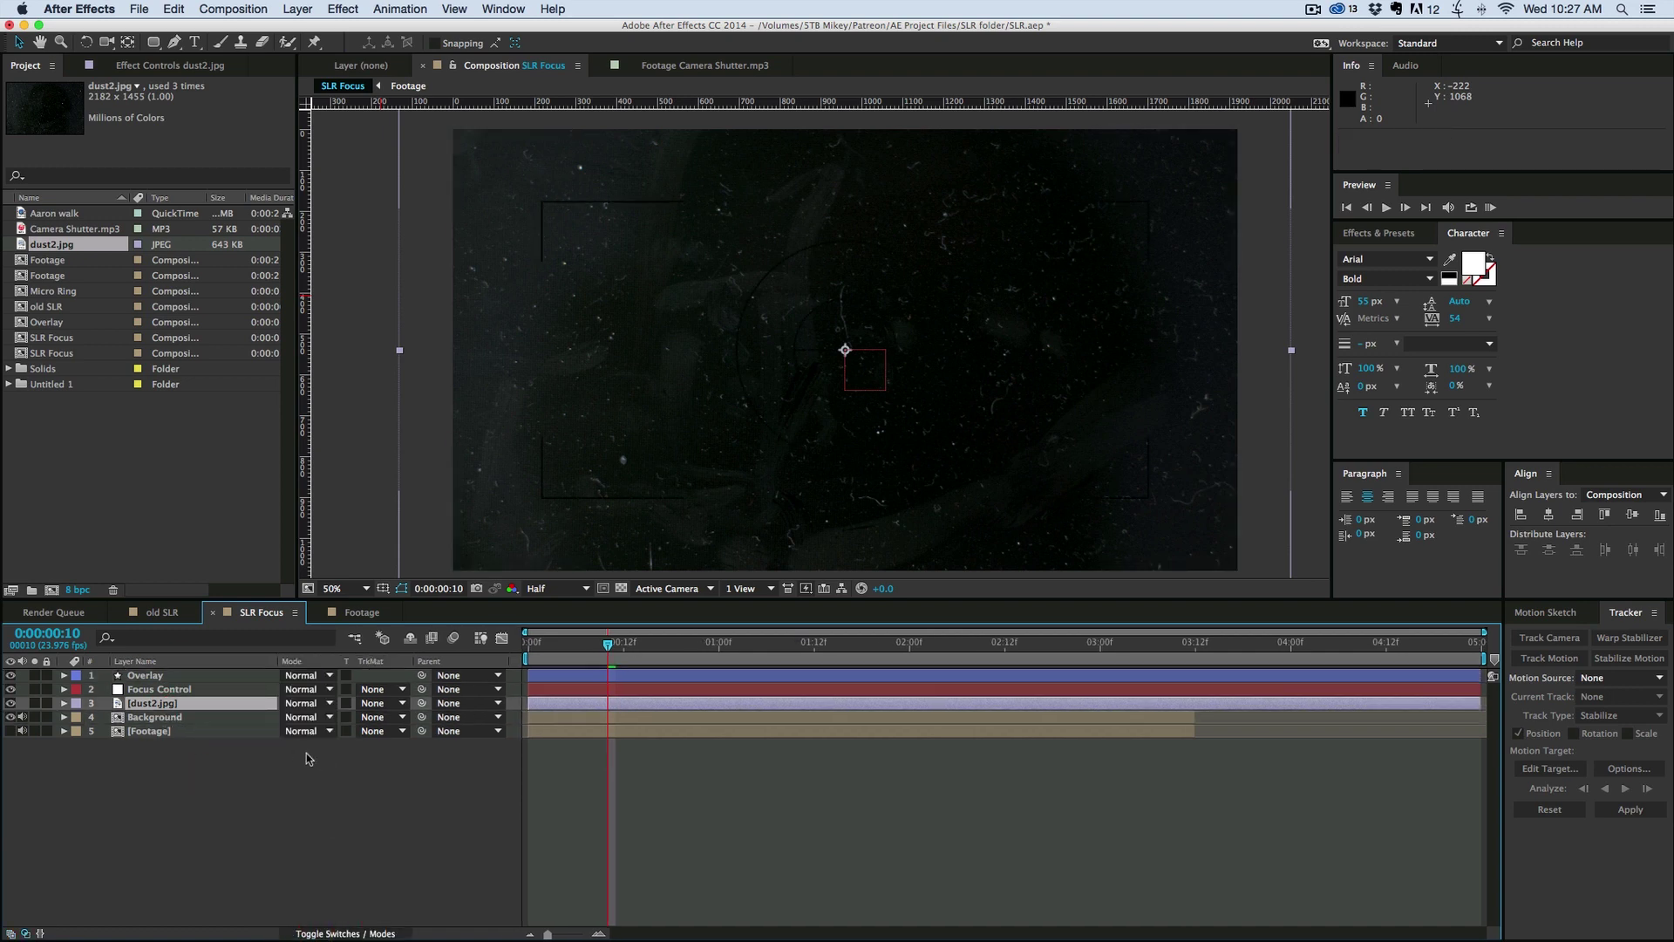
pyautogui.click(305, 709)
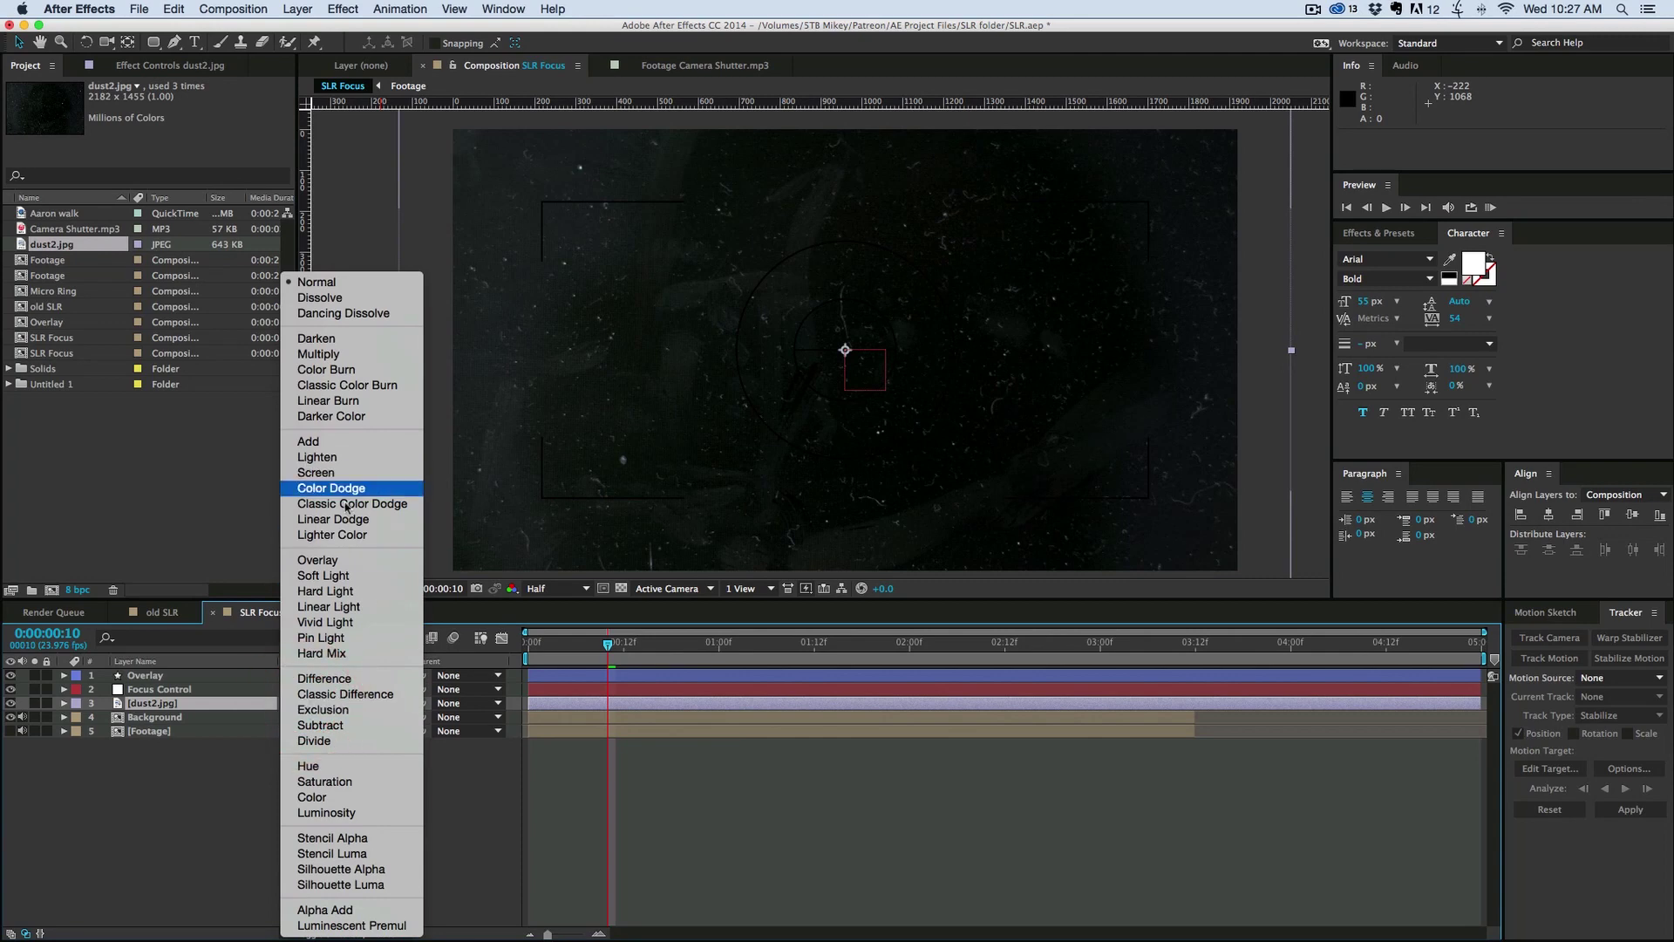
pyautogui.click(340, 560)
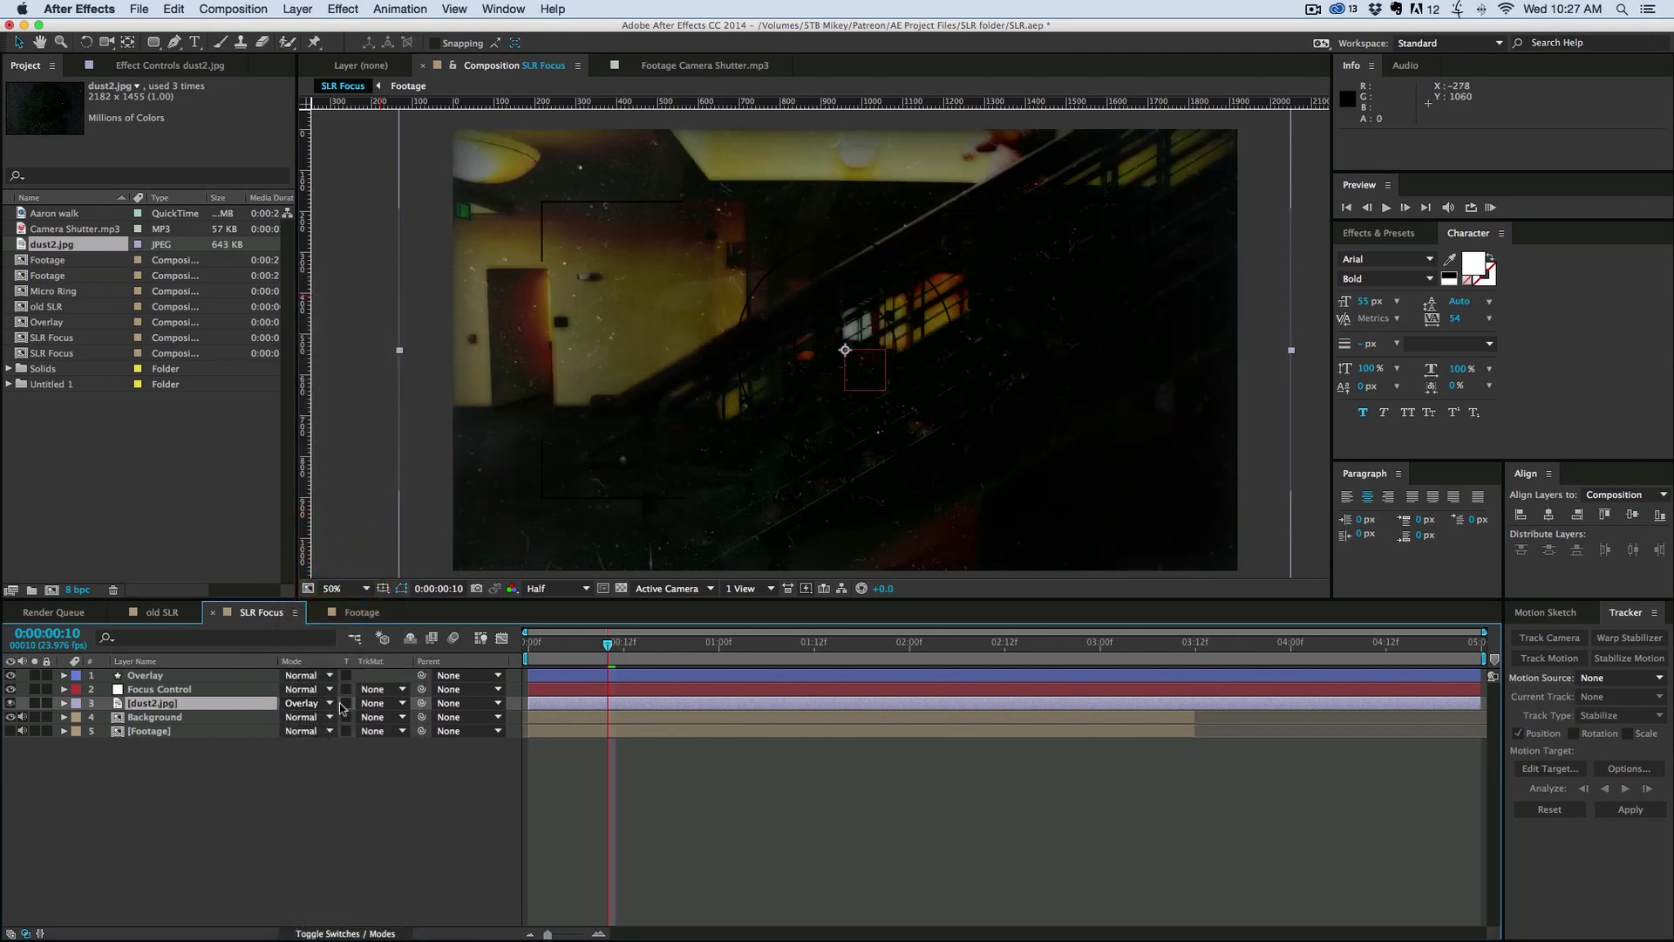
pyautogui.click(305, 704)
pyautogui.click(324, 473)
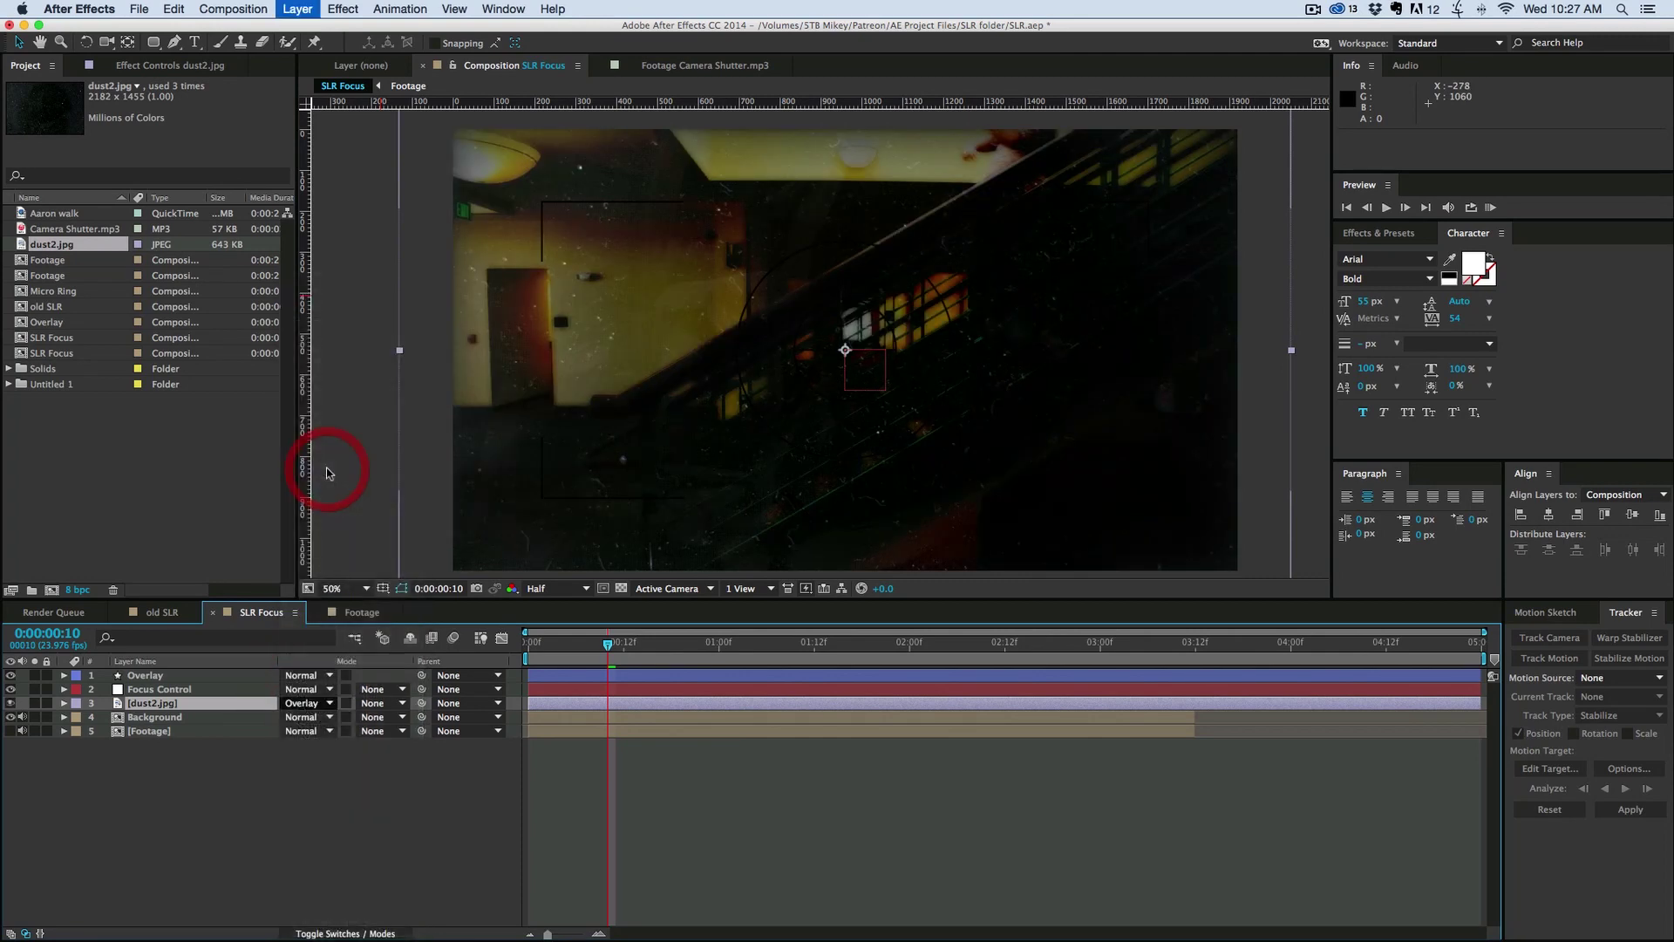
pyautogui.press('t')
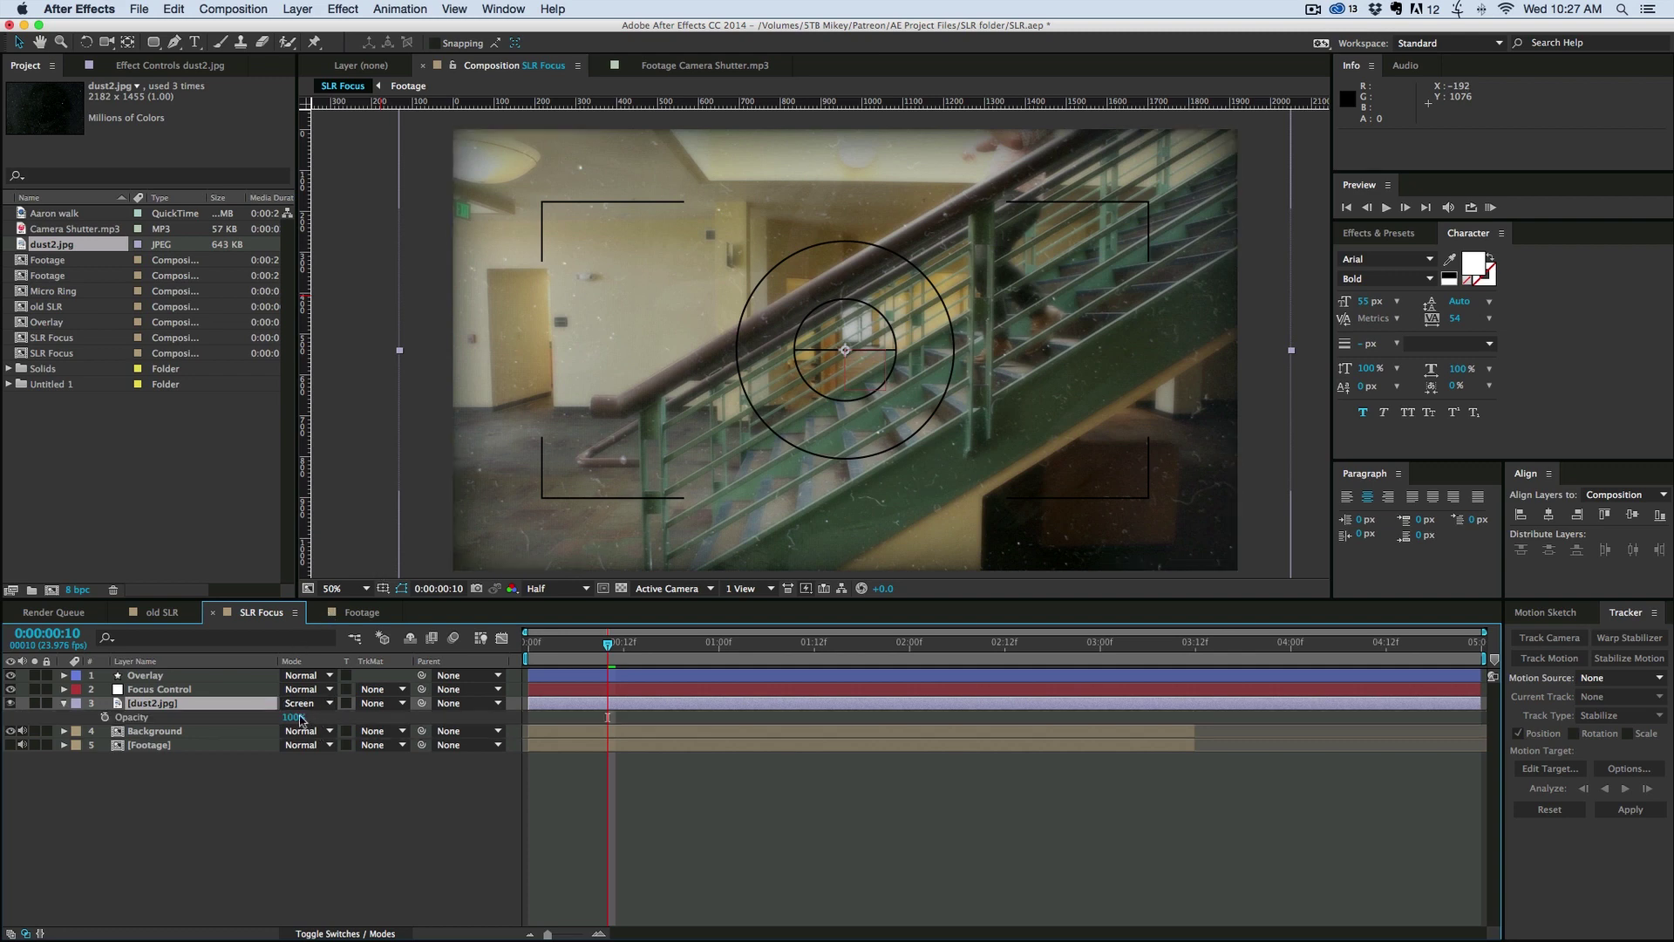
pyautogui.moveTo(266, 720); pyautogui.dragTo(244, 720)
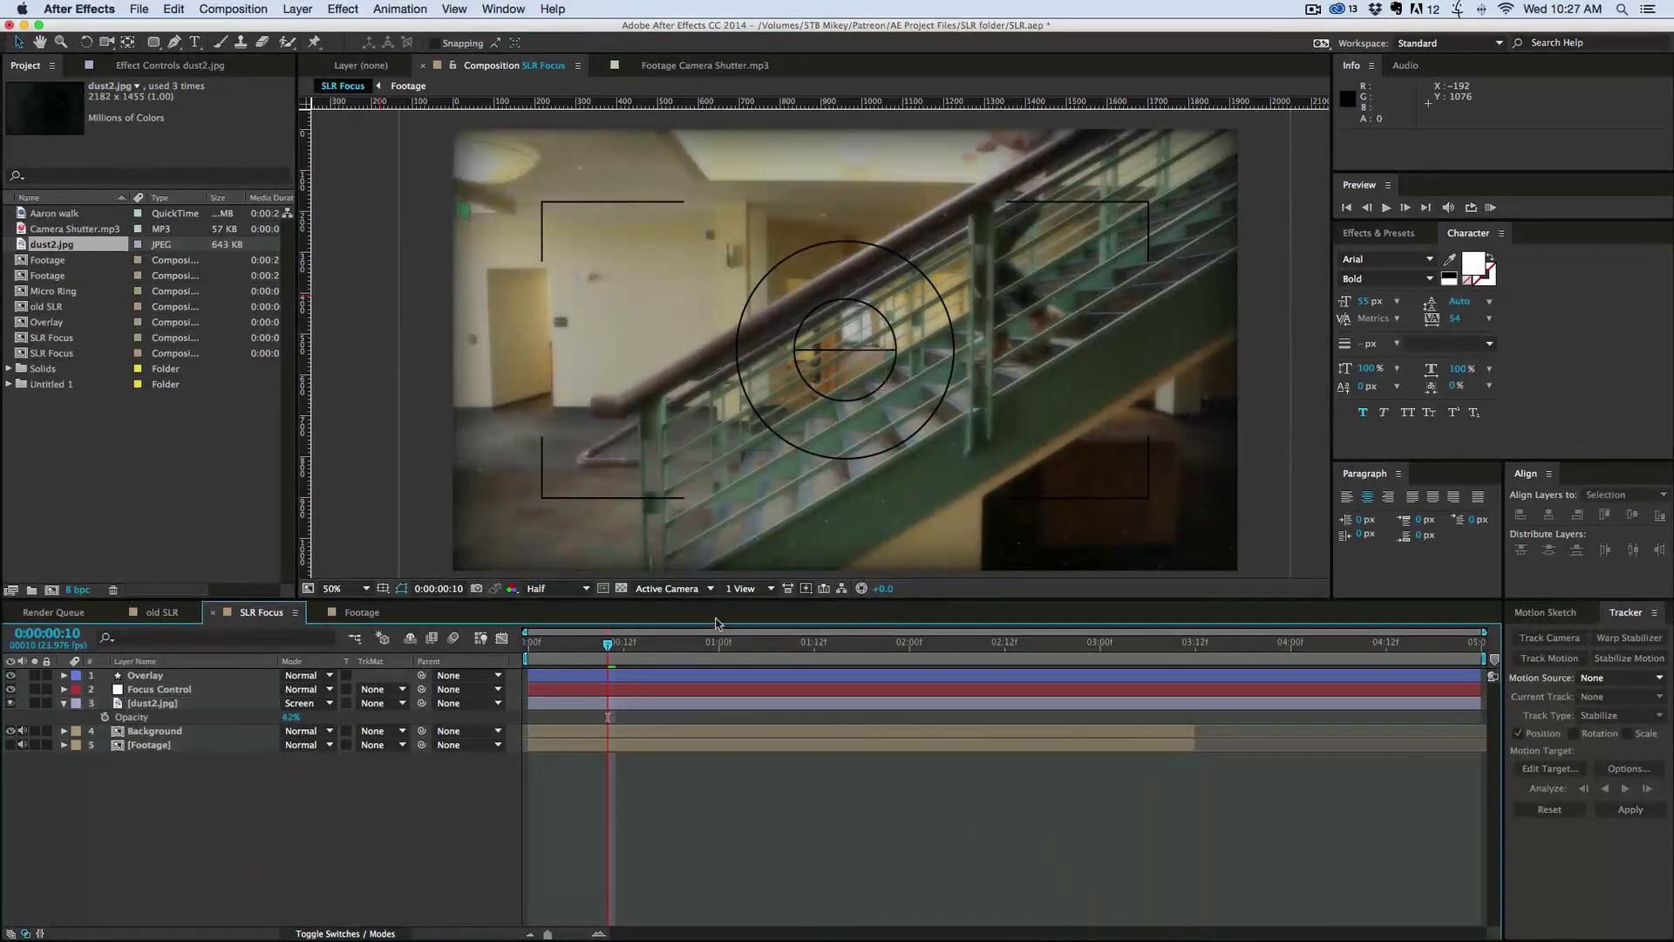
# Step: Apply a Fast Blur with Blurriness 1 to the dust2.jpg layer and collapse the layer
pyautogui.click(188, 704)
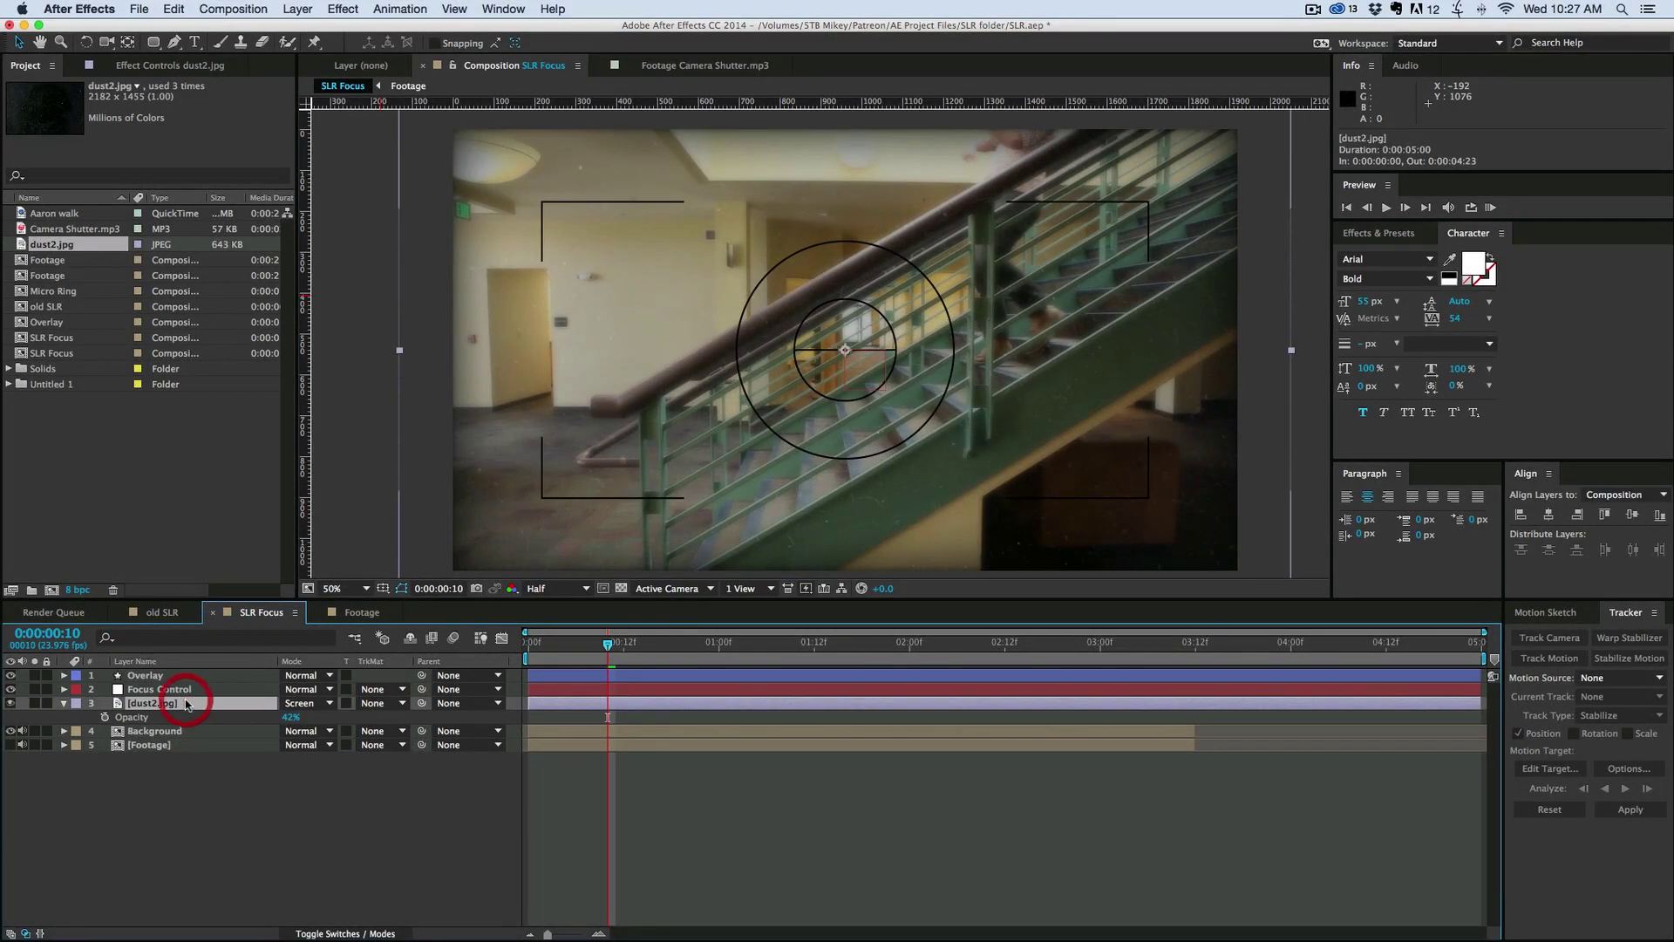
pyautogui.click(343, 9)
pyautogui.moveTo(377, 395)
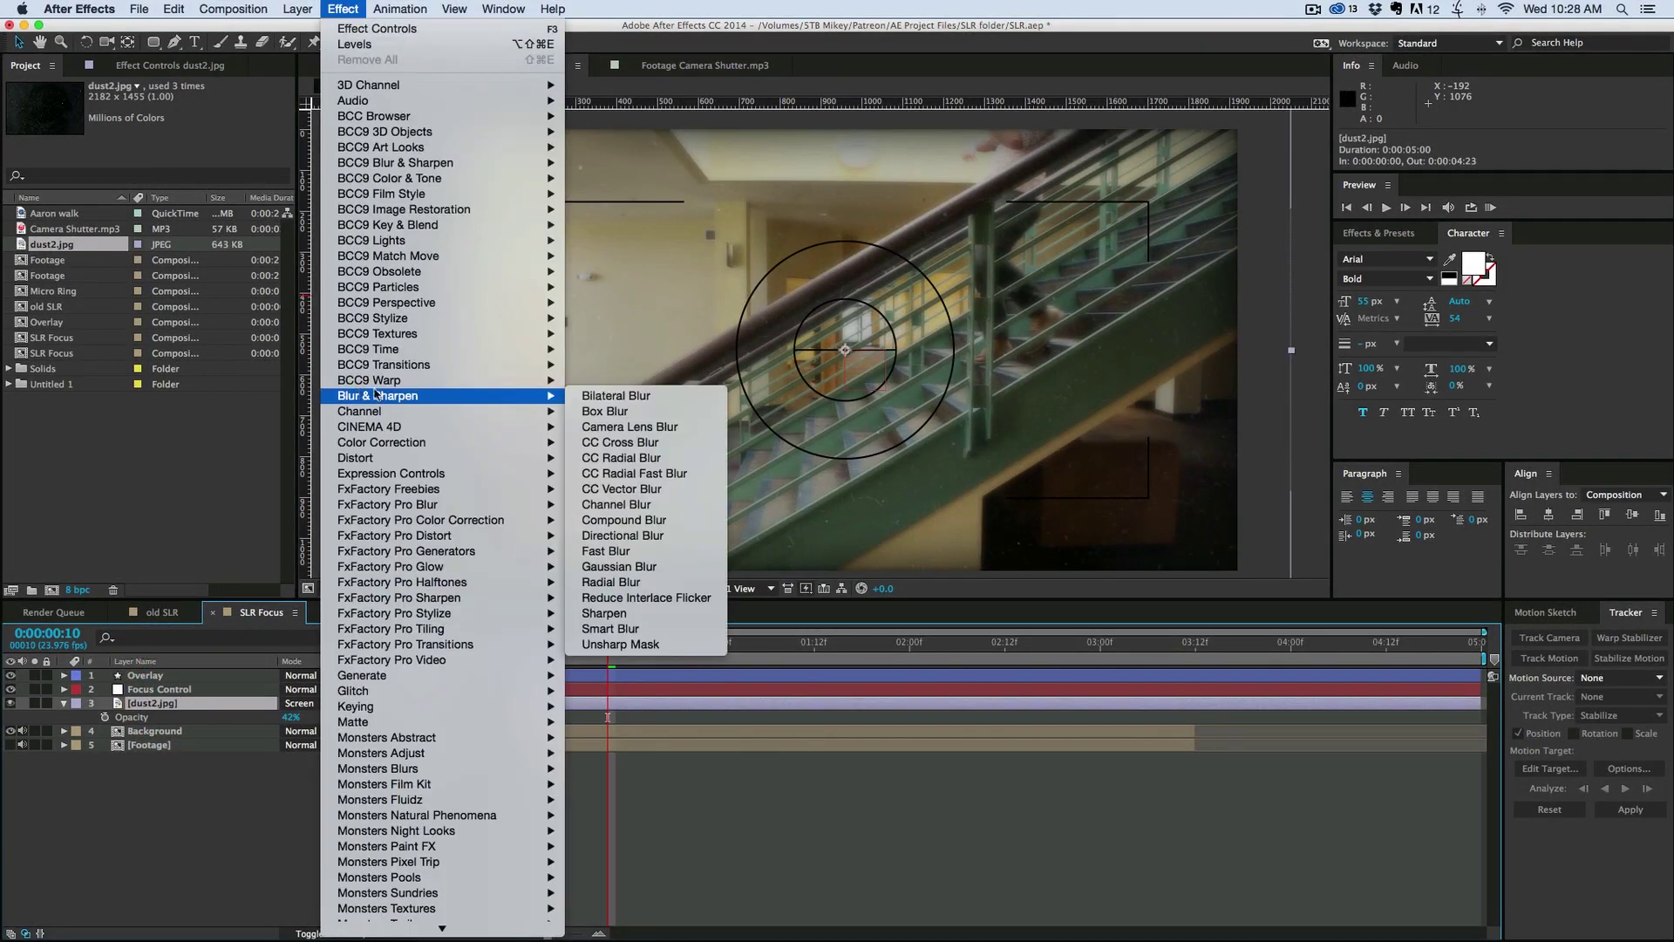
pyautogui.click(607, 552)
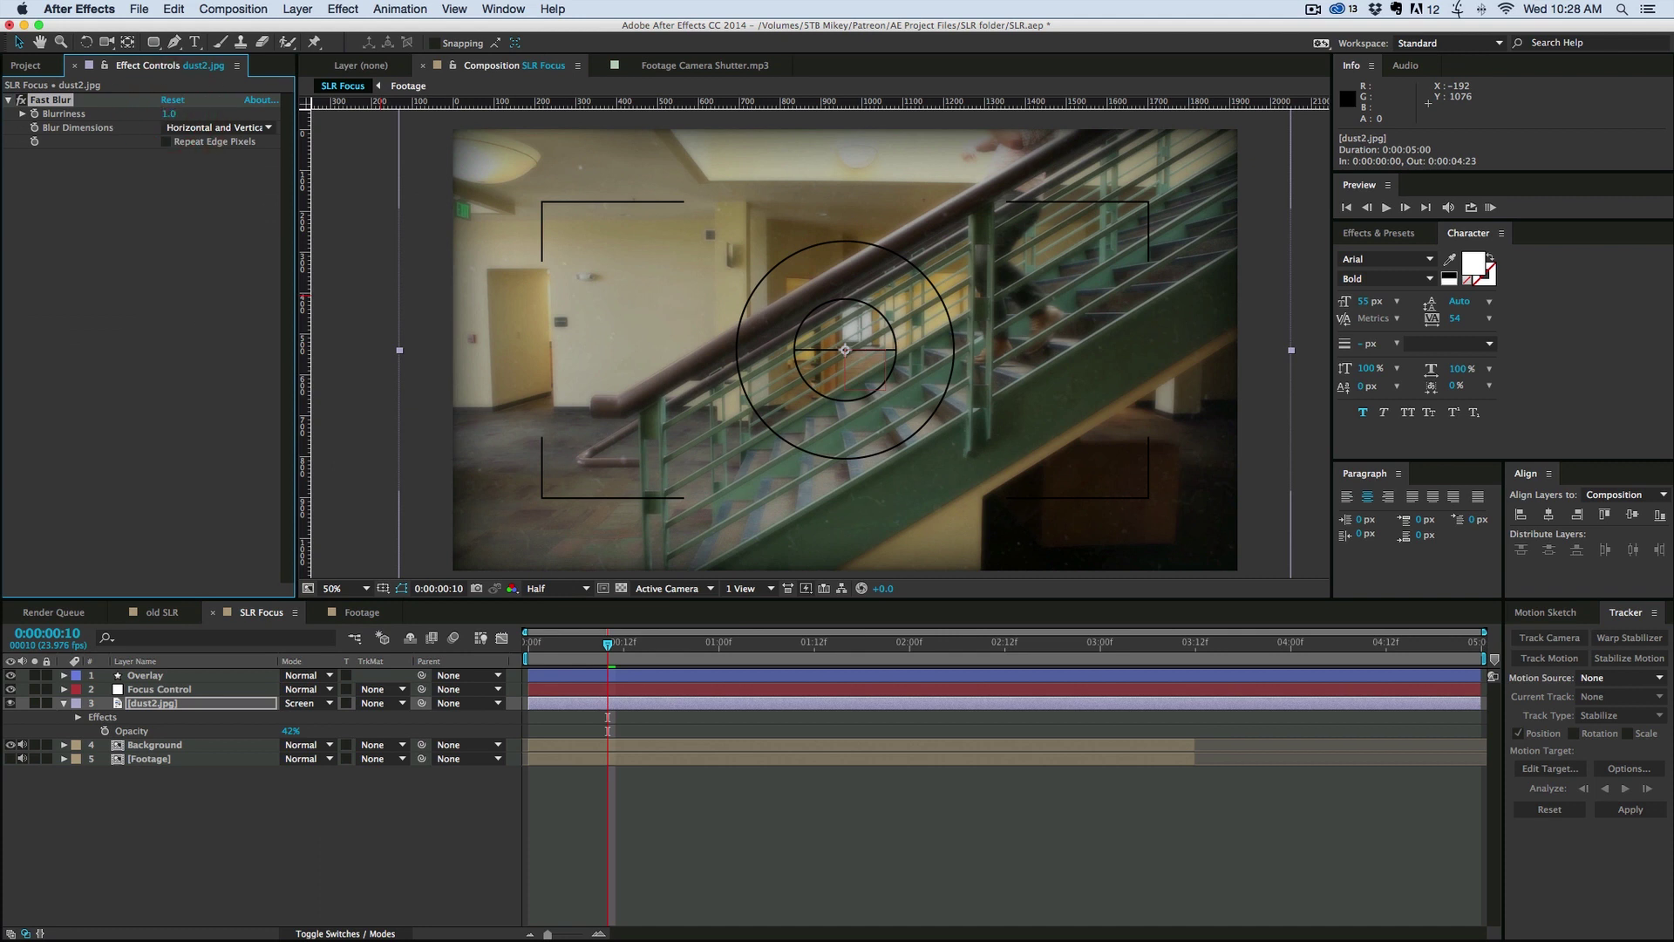
pyautogui.click(158, 703)
pyautogui.click(63, 703)
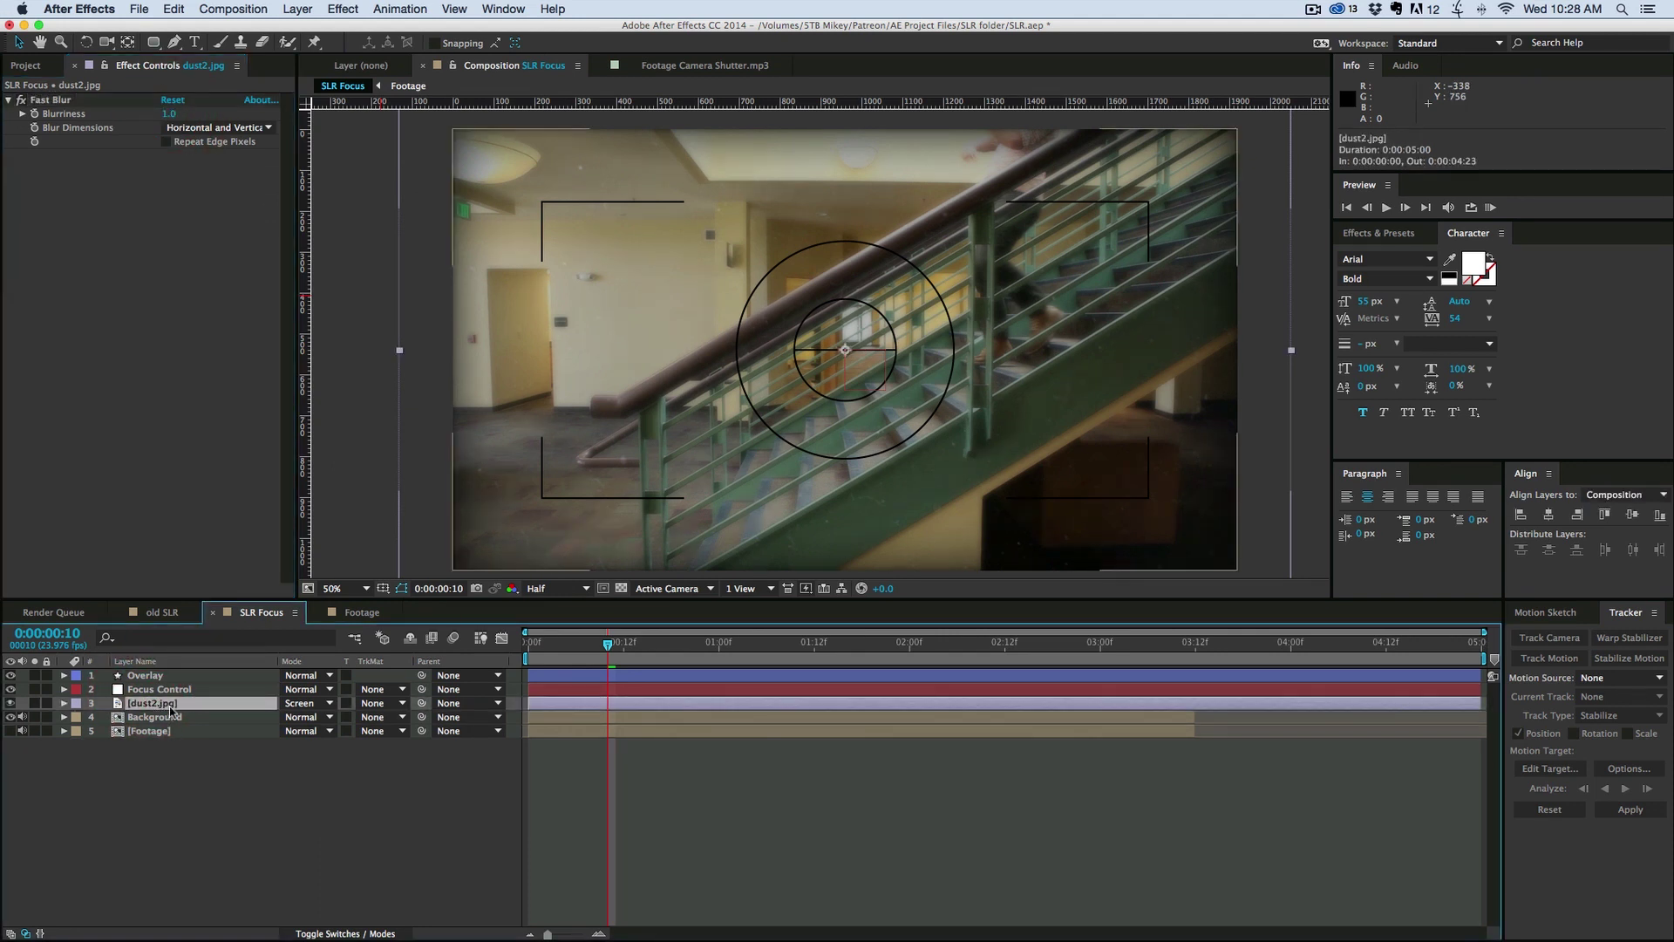
pyautogui.click(153, 731)
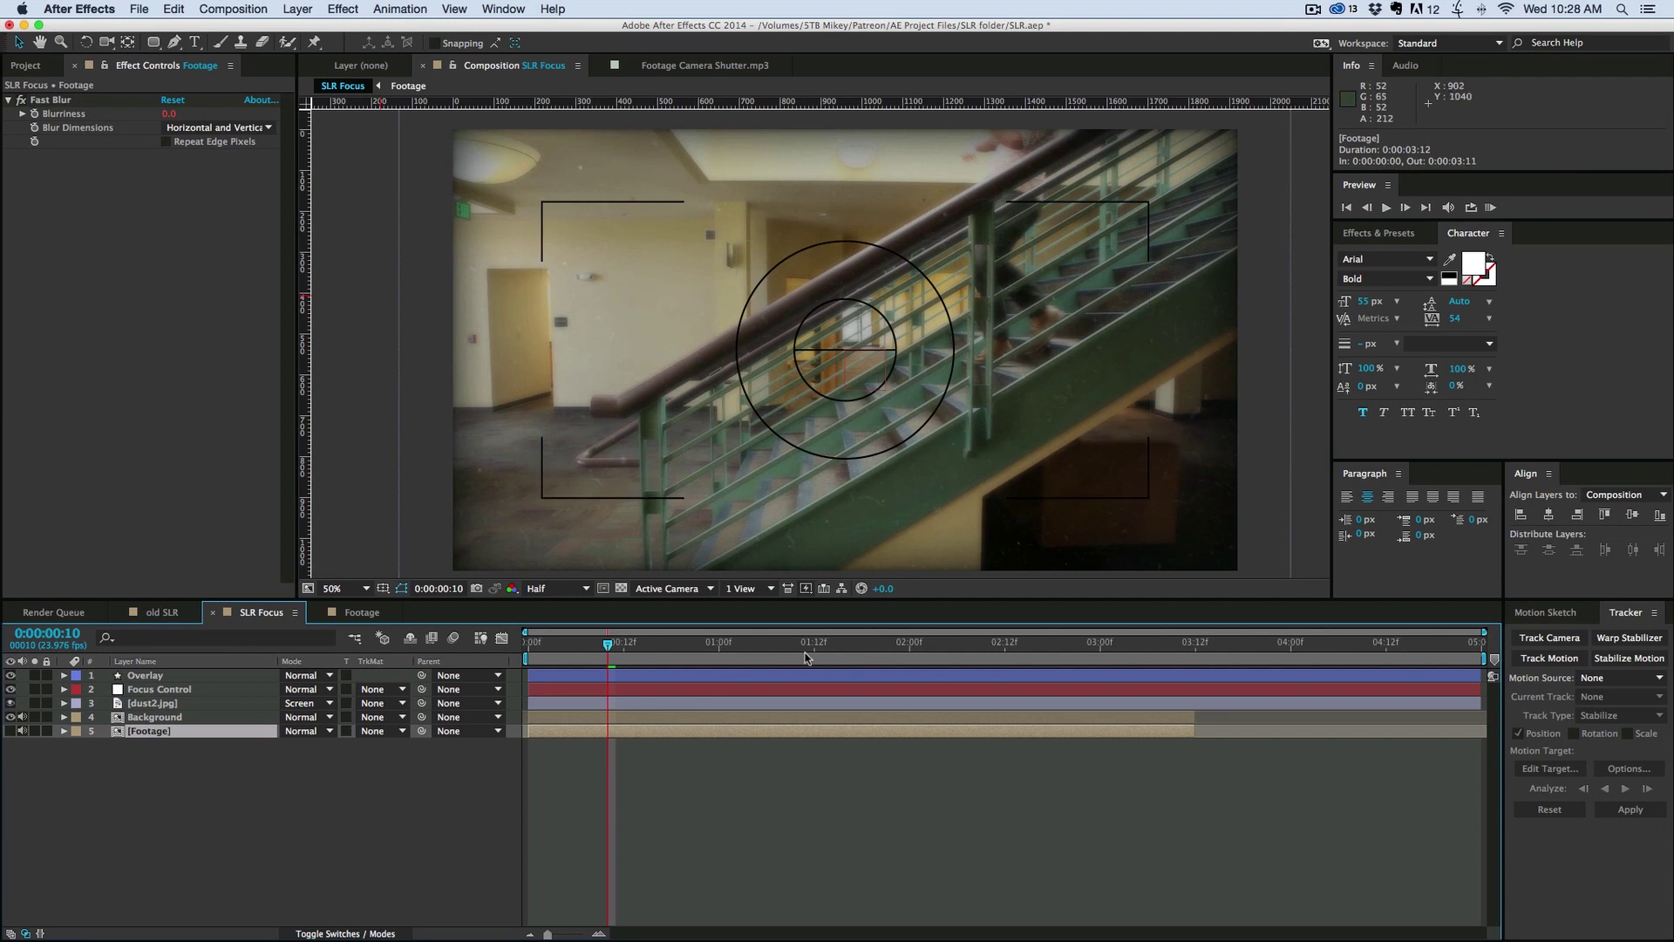
pyautogui.click(157, 824)
# Step: Duplicate the Overlay layer and delete Rectangle 1 and Shape 1 from the copy's contents
pyautogui.click(150, 675)
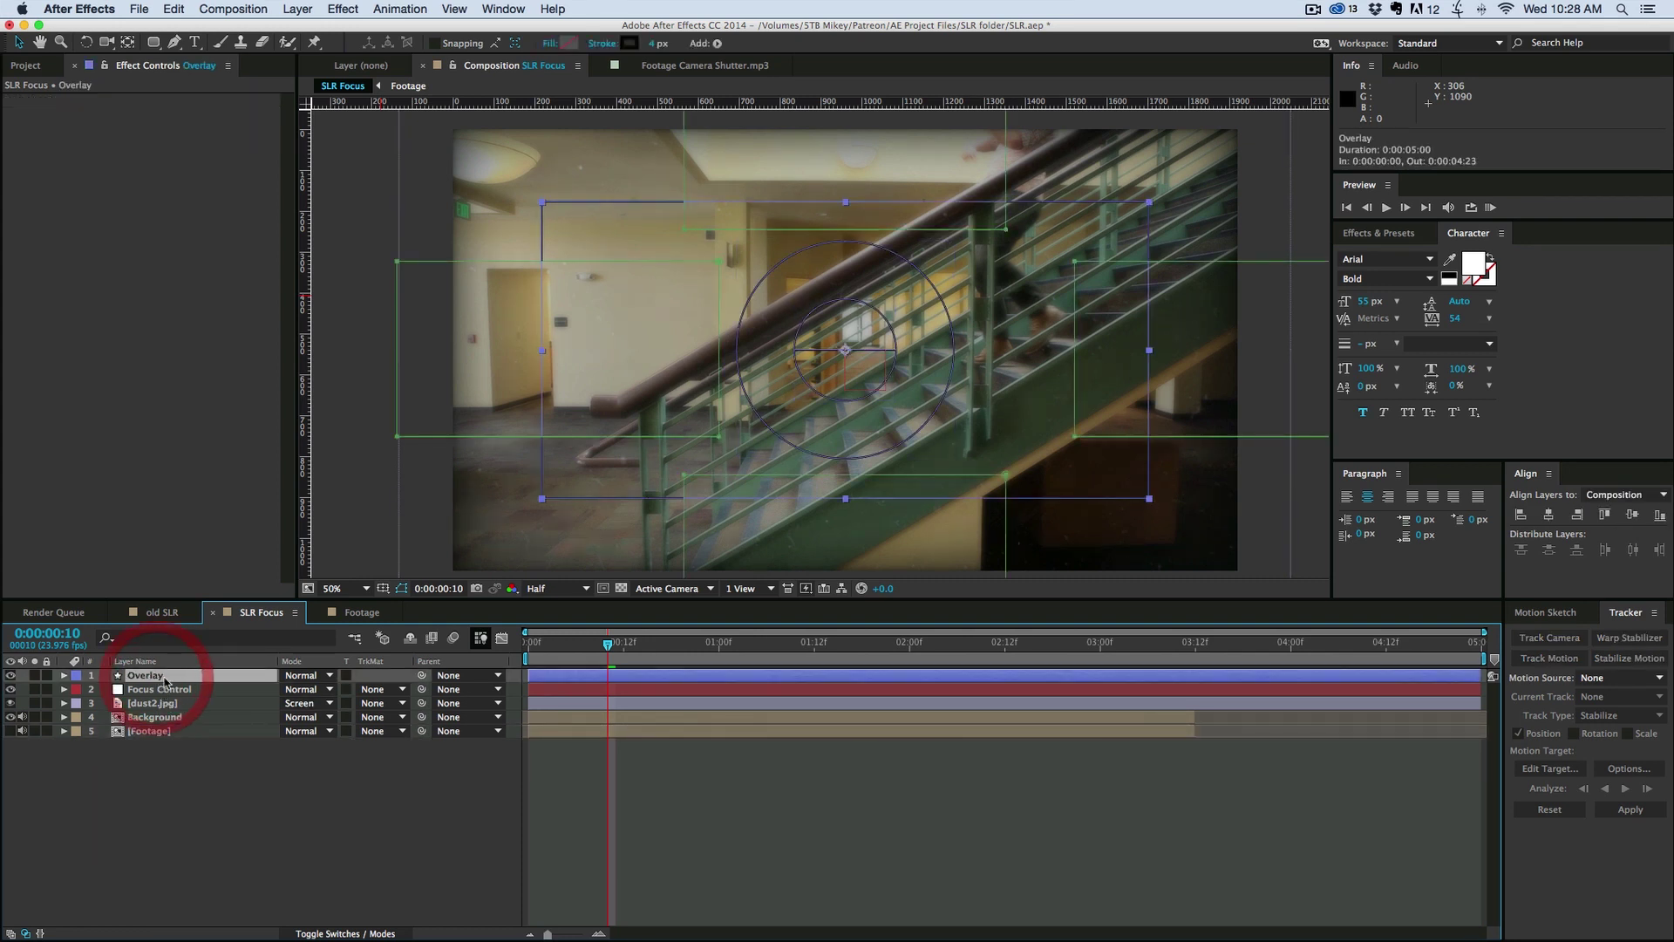
pyautogui.press('super+d')
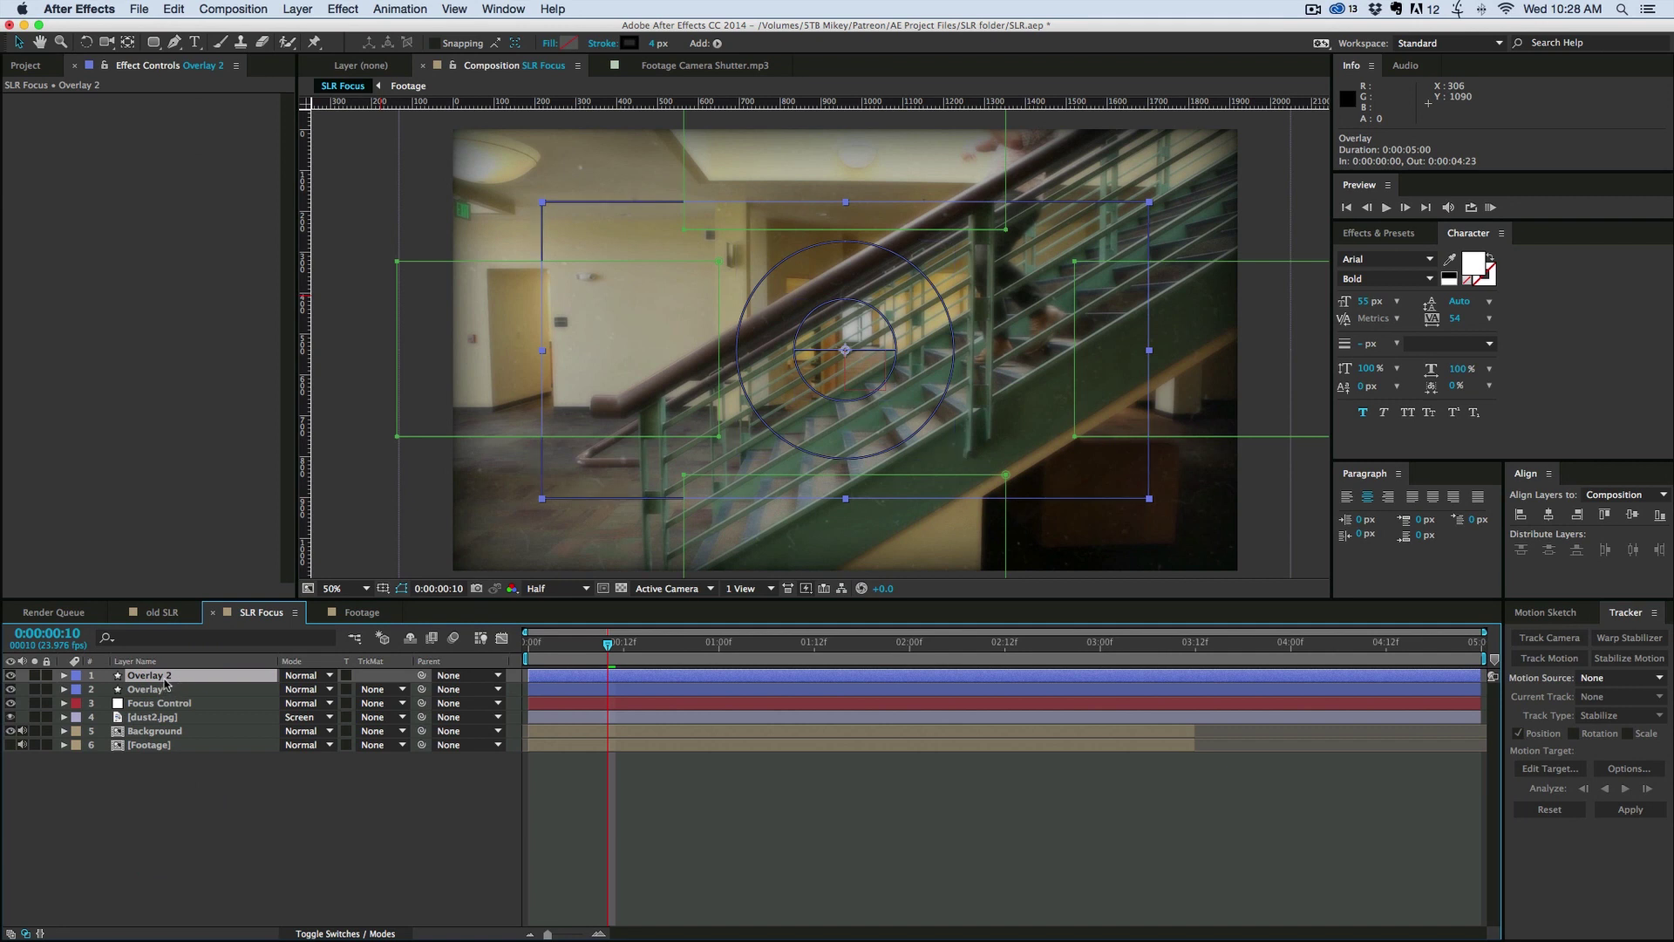
pyautogui.click(64, 675)
pyautogui.click(77, 688)
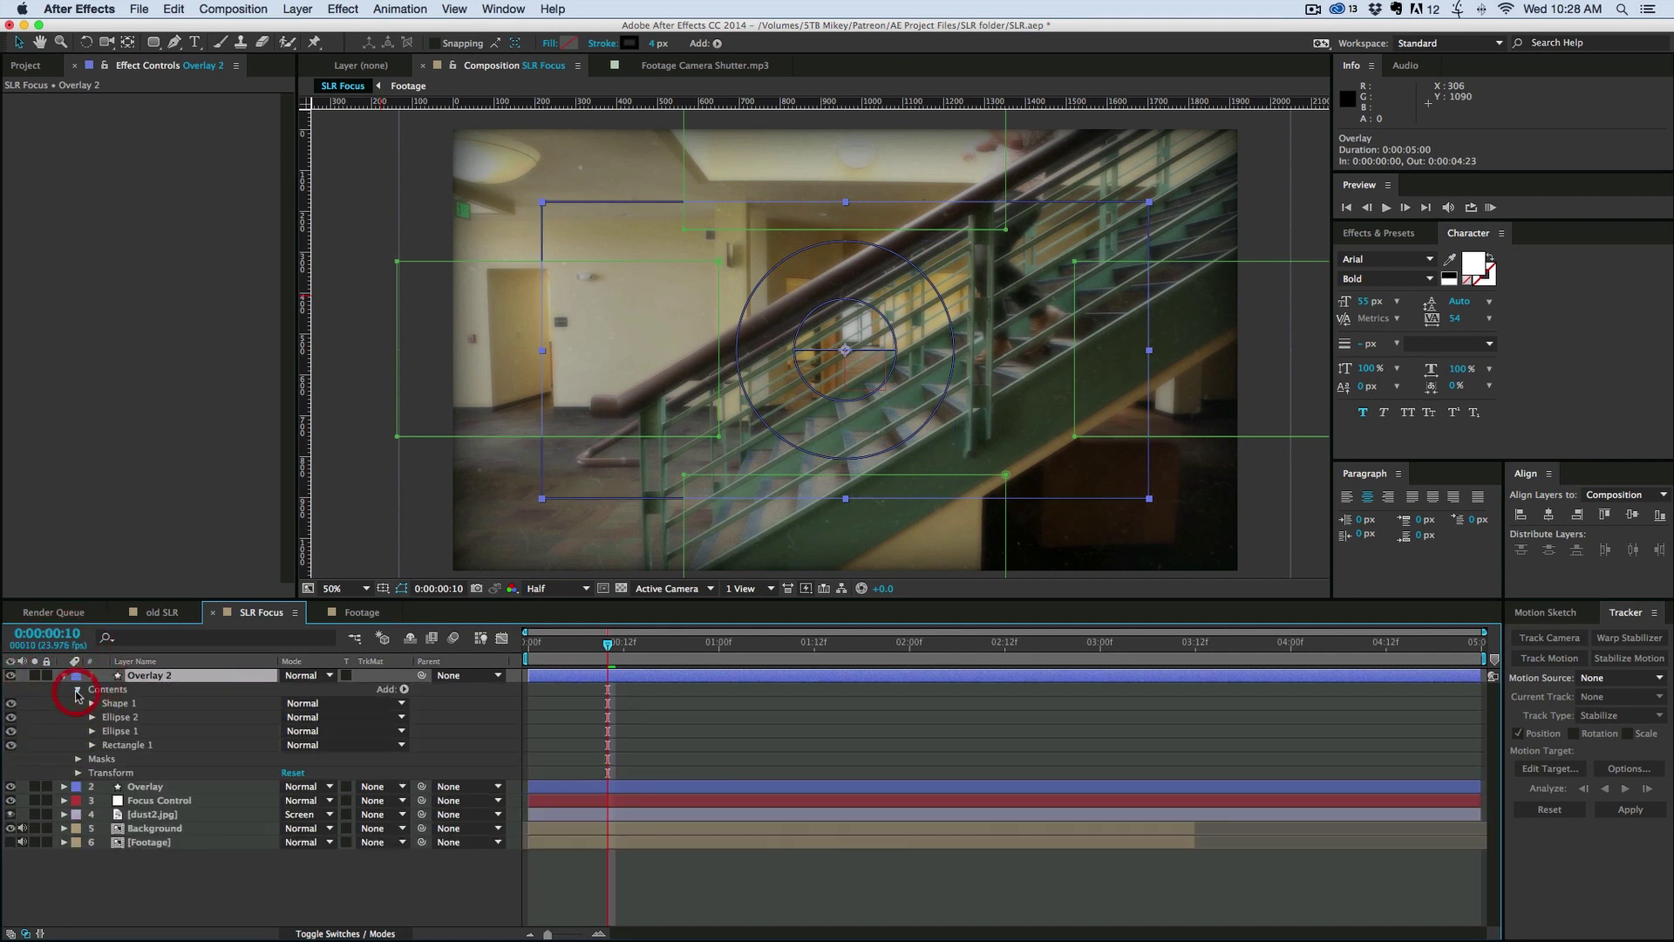
pyautogui.click(124, 746)
pyautogui.press('Delete')
pyautogui.click(130, 703)
pyautogui.press('Delete')
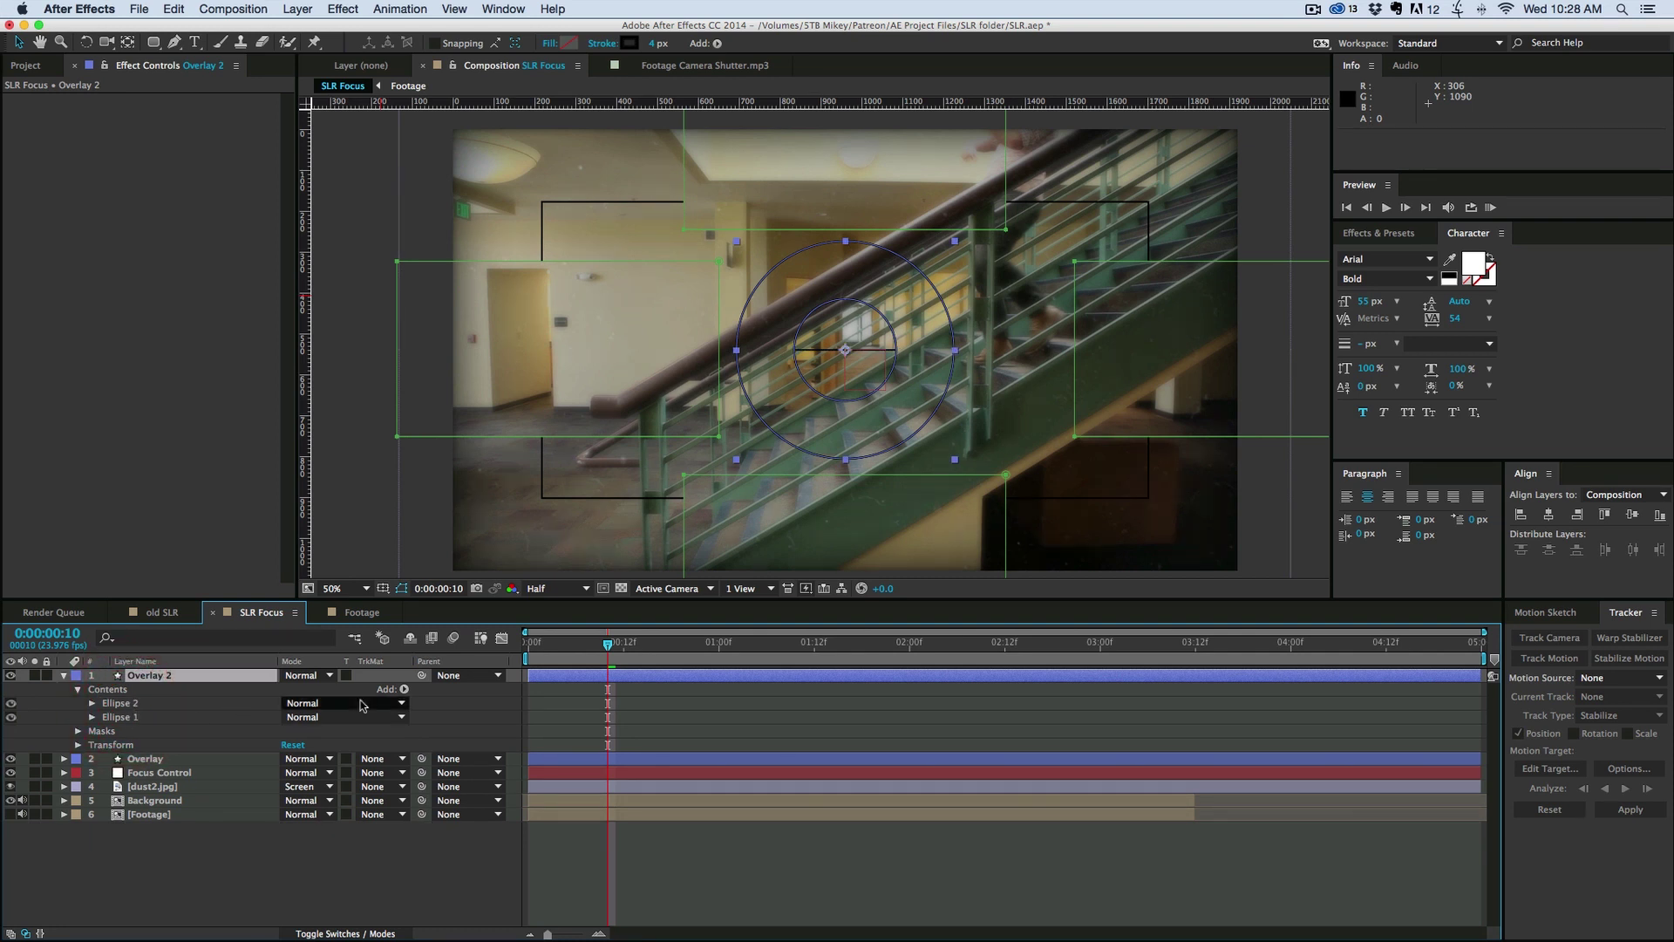
# Step: Add Merge Paths to the Overlay 2 contents and make its Fill 1 visible
pyautogui.click(101, 689)
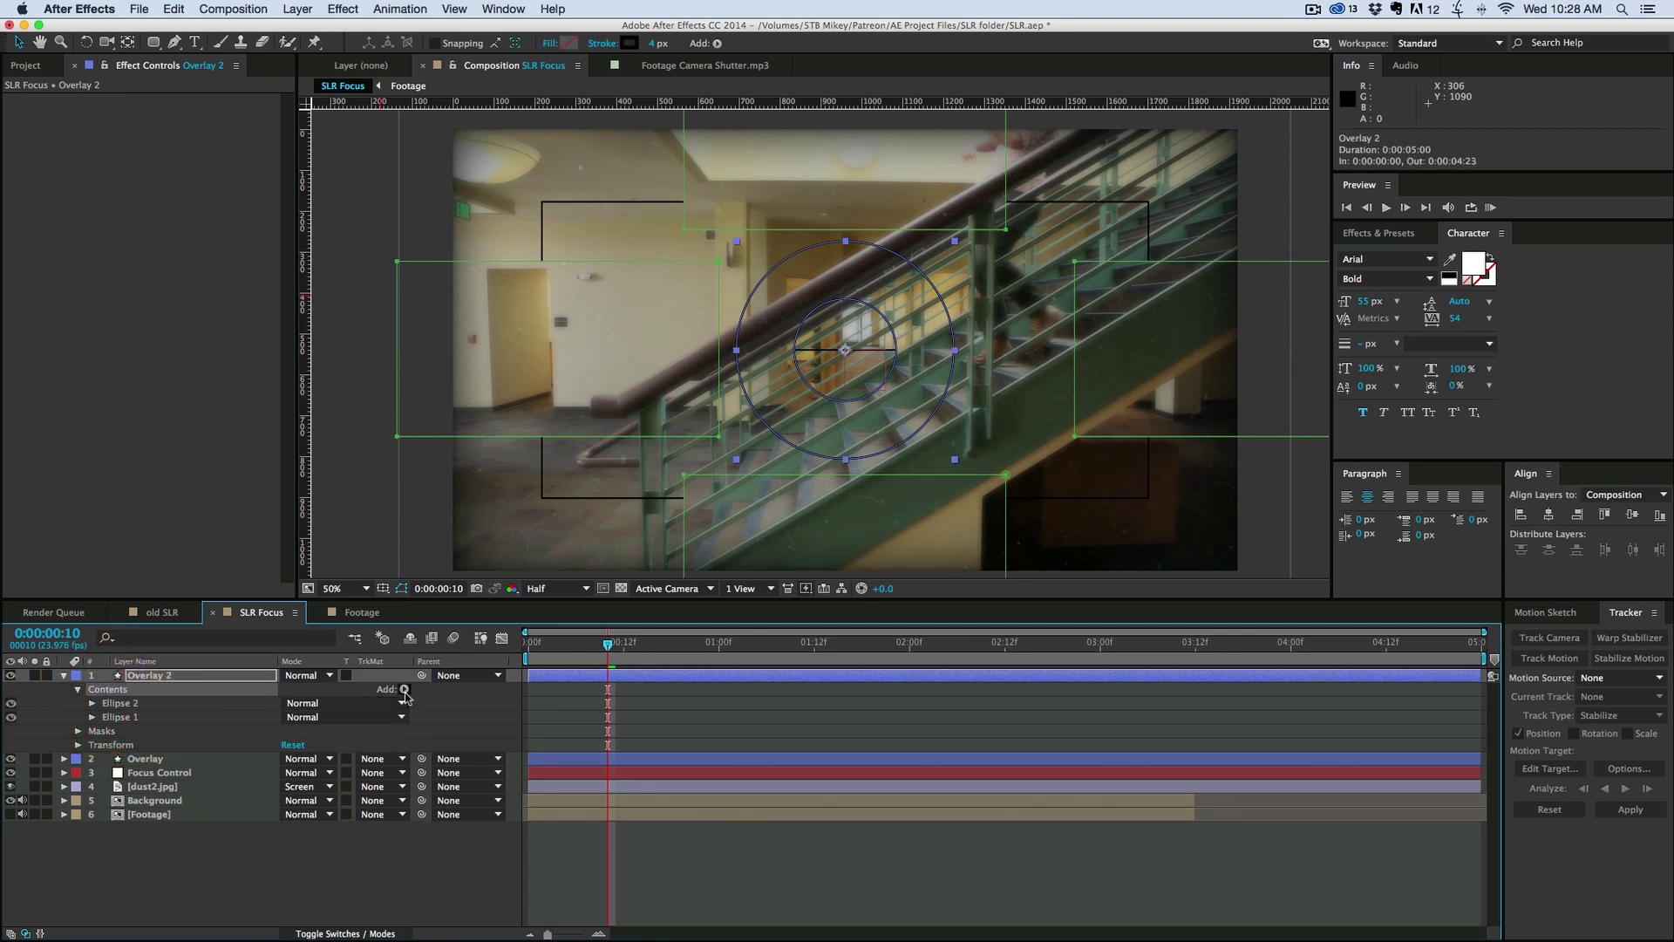
pyautogui.click(405, 690)
pyautogui.click(447, 774)
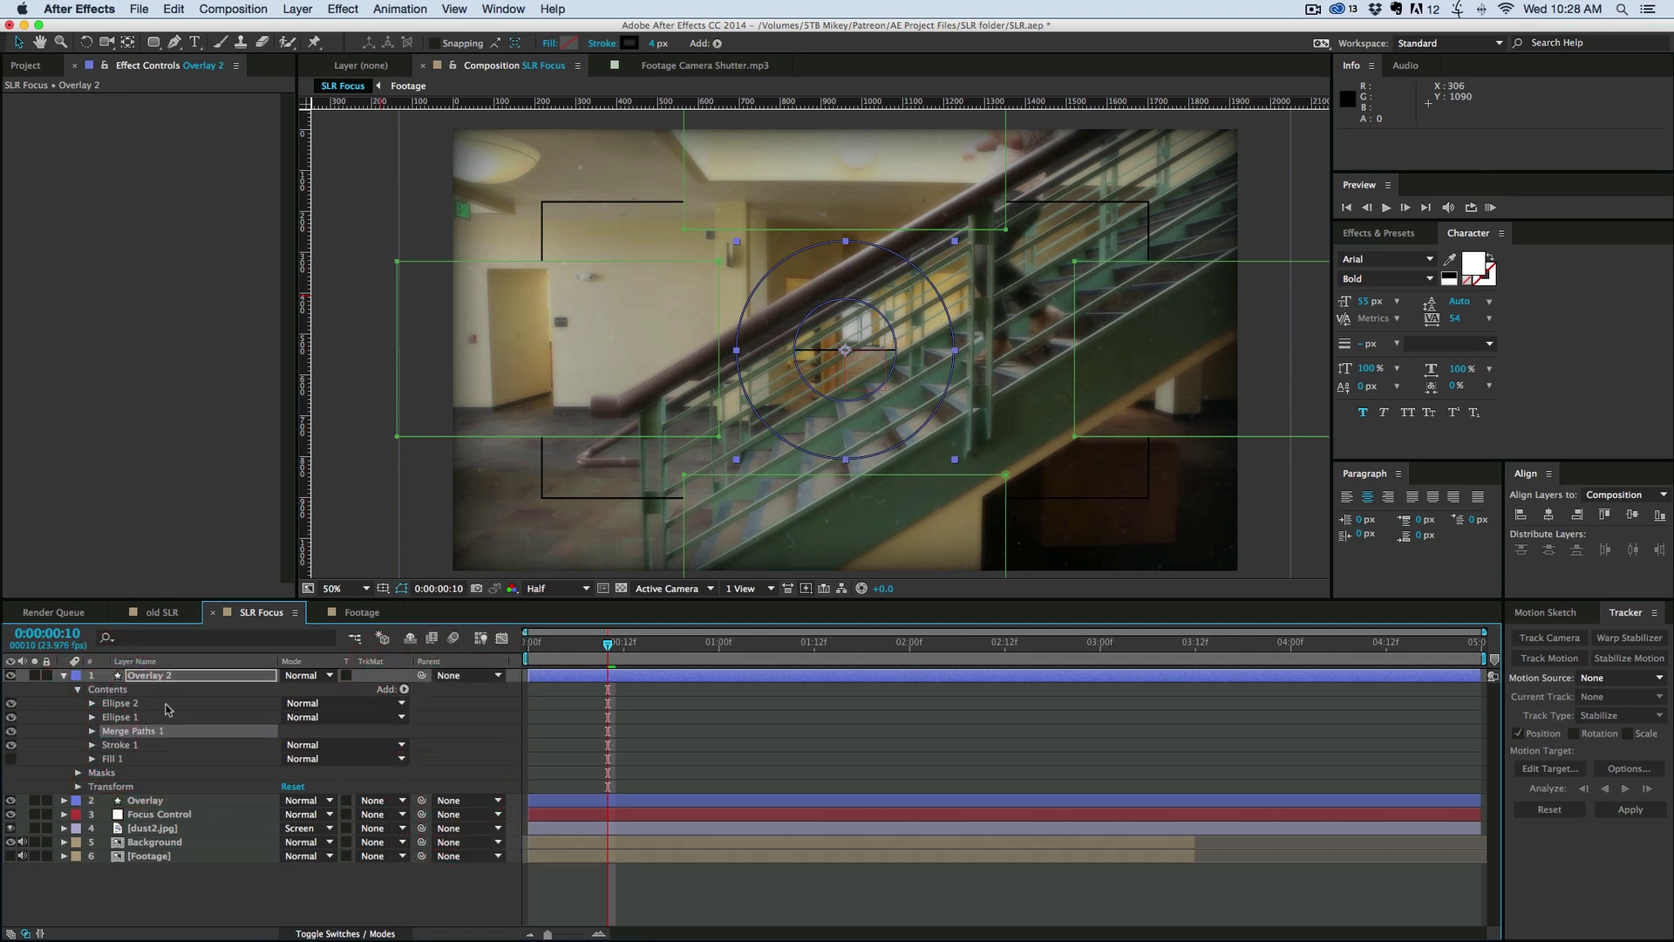
pyautogui.click(10, 760)
pyautogui.press('super+z')
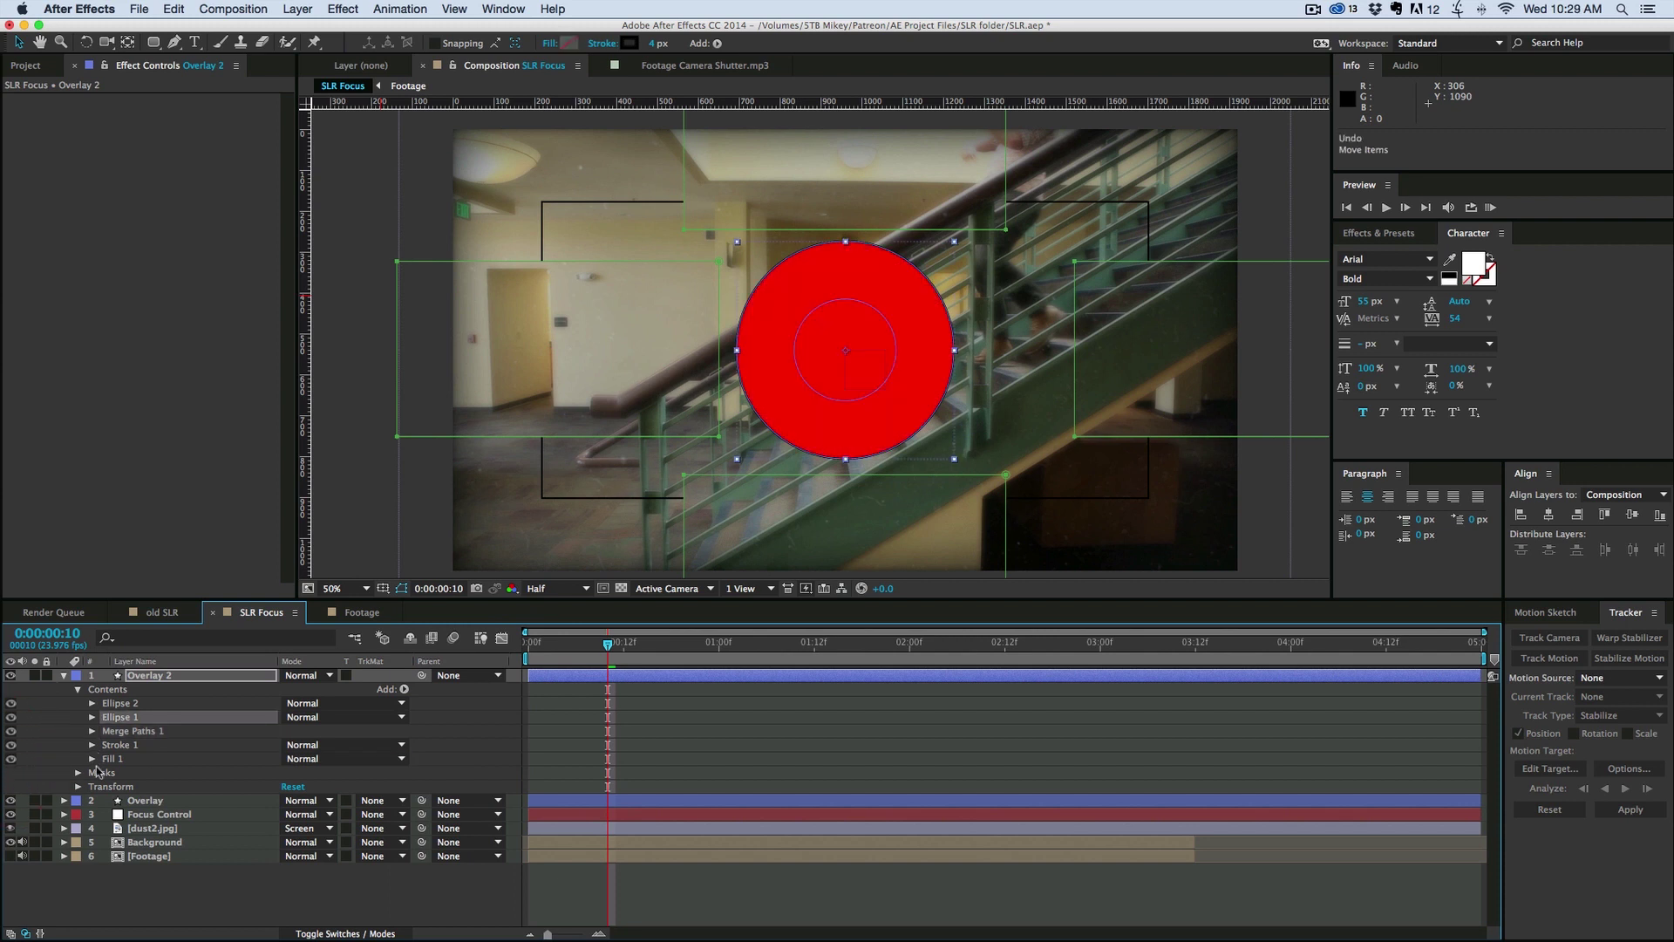
# Step: Set the Merge Paths 1 mode to Subtract and move Ellipse 1 above Ellipse 2 to cut out a ring
pyautogui.click(92, 731)
pyautogui.click(305, 744)
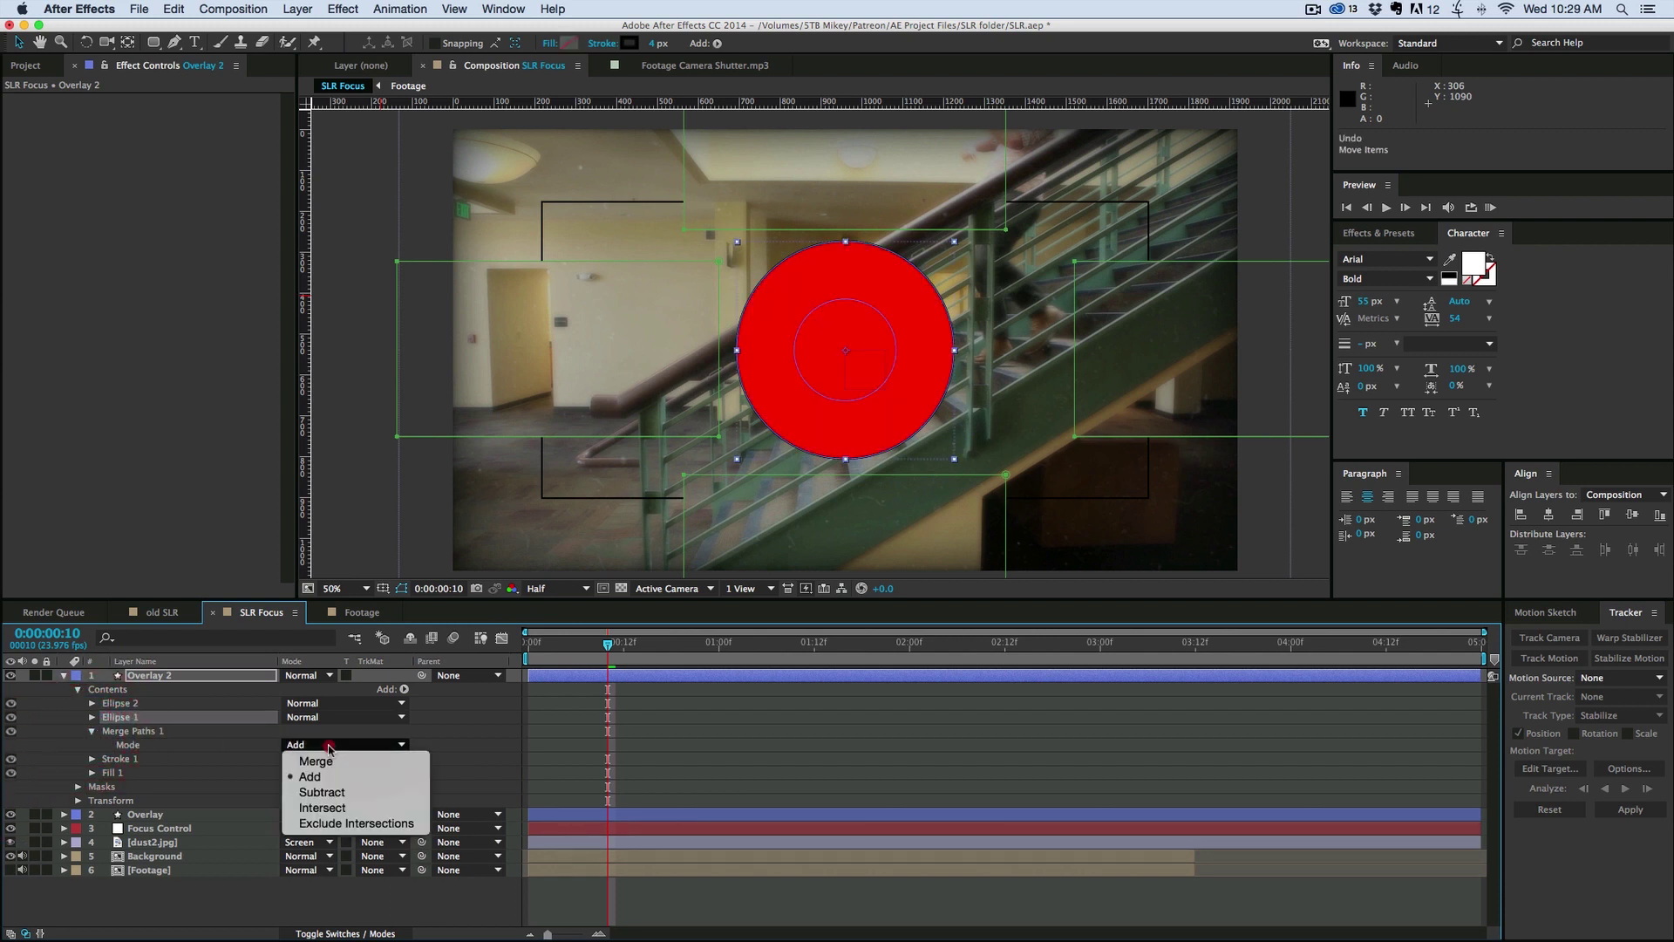
pyautogui.click(322, 792)
pyautogui.moveTo(119, 718); pyautogui.dragTo(133, 701)
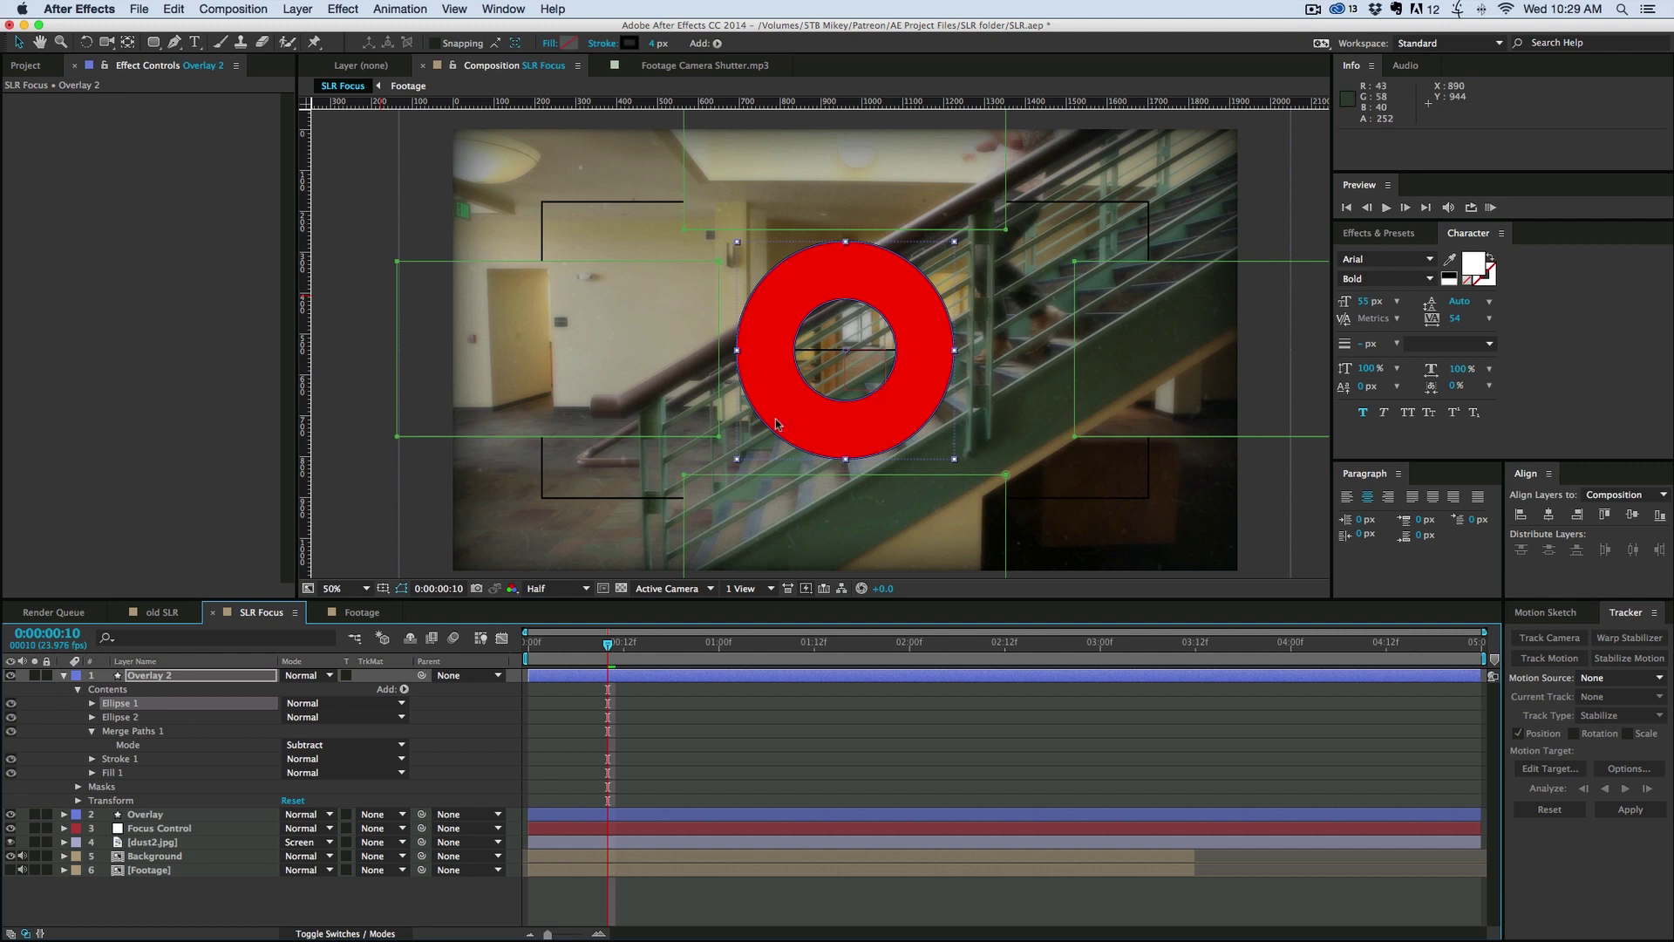
# Step: Change the ring's fill colour to black and rename the Overlay 2 layer Ring Matte
pyautogui.click(92, 772)
pyautogui.click(294, 814)
pyautogui.click(177, 683)
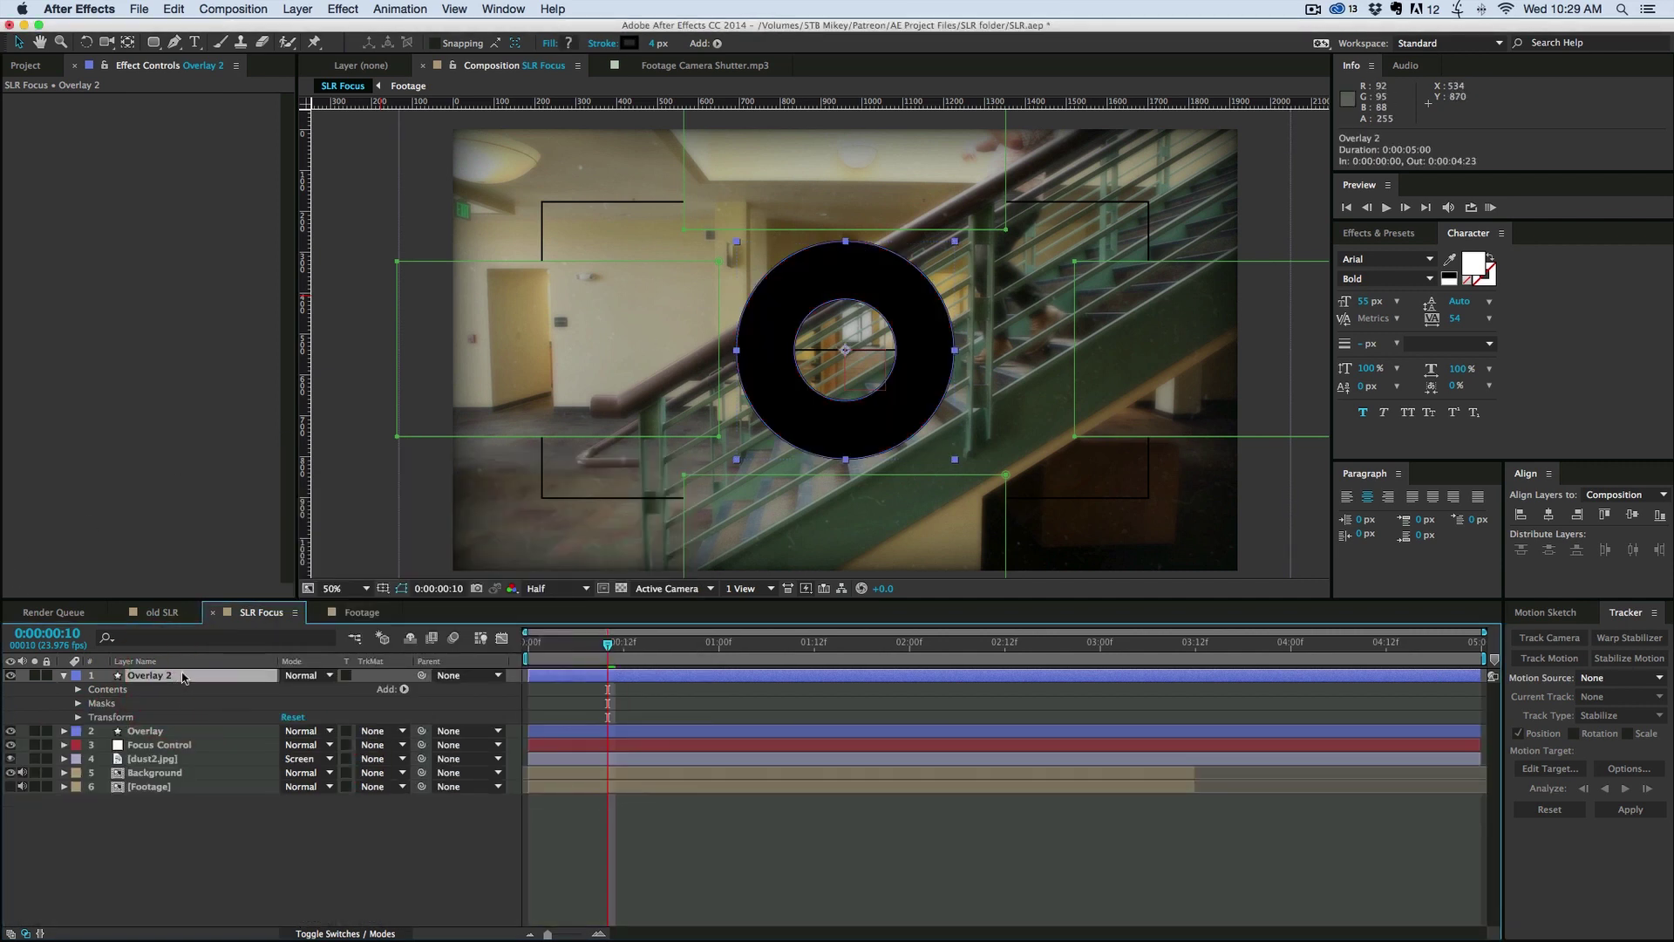
pyautogui.press('Return')
pyautogui.write('Ring Matte')
pyautogui.press('Return')
# Step: Duplicate the Ring Matte layer, then collapse and hide the original
pyautogui.press('super+d')
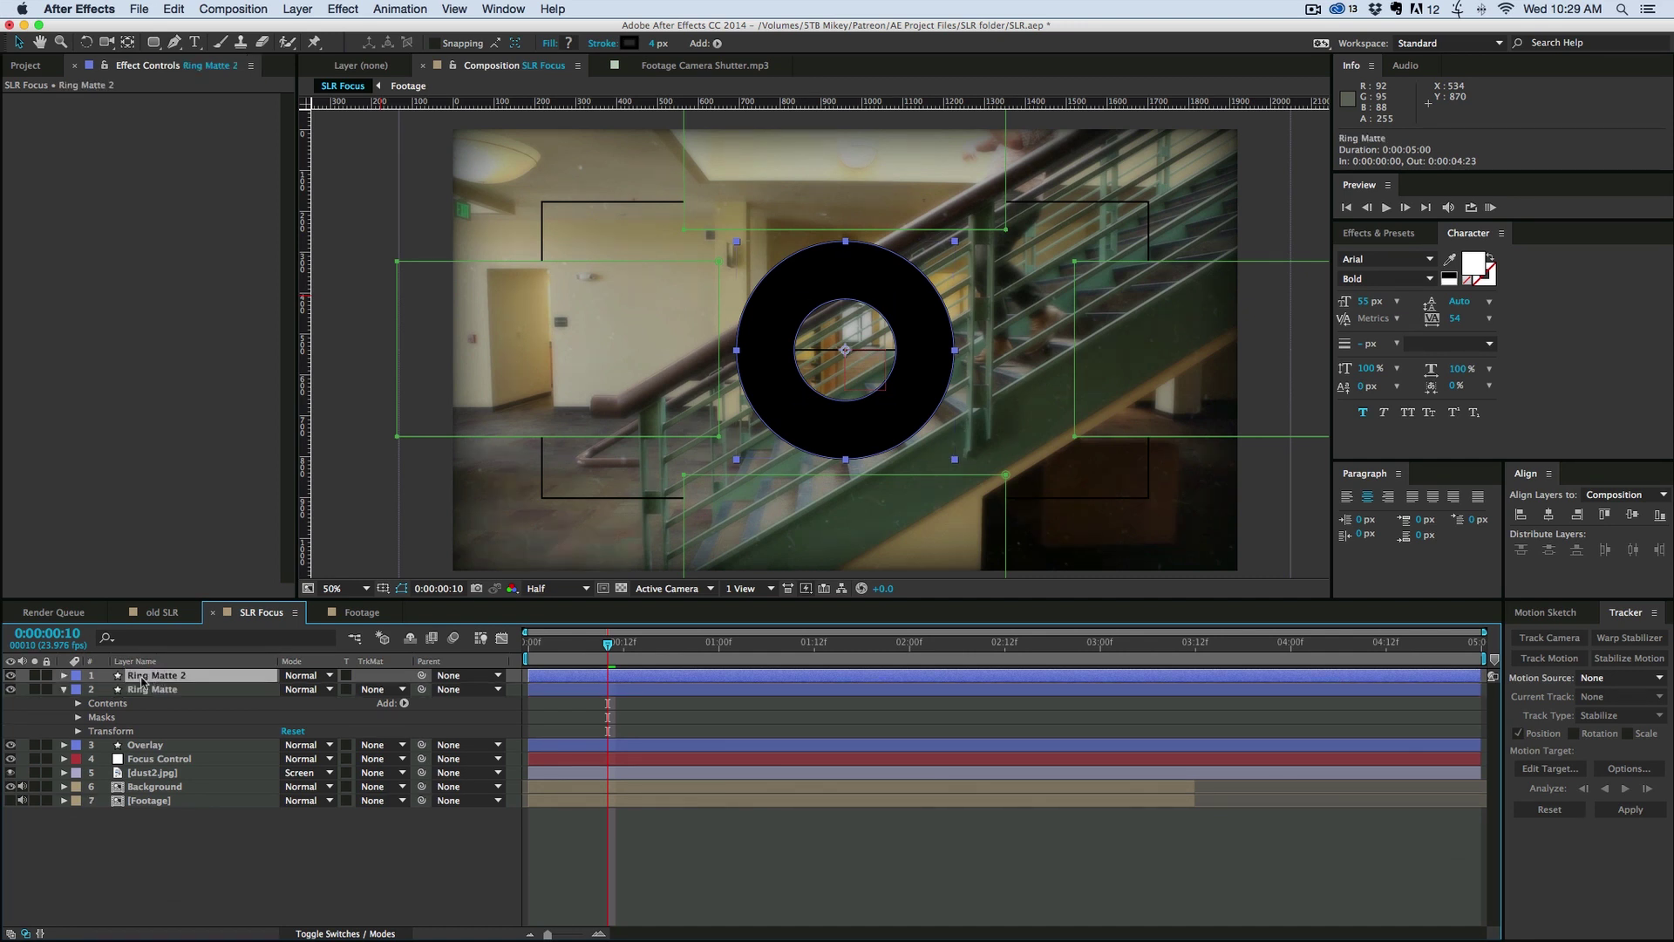
pyautogui.click(64, 689)
pyautogui.click(9, 689)
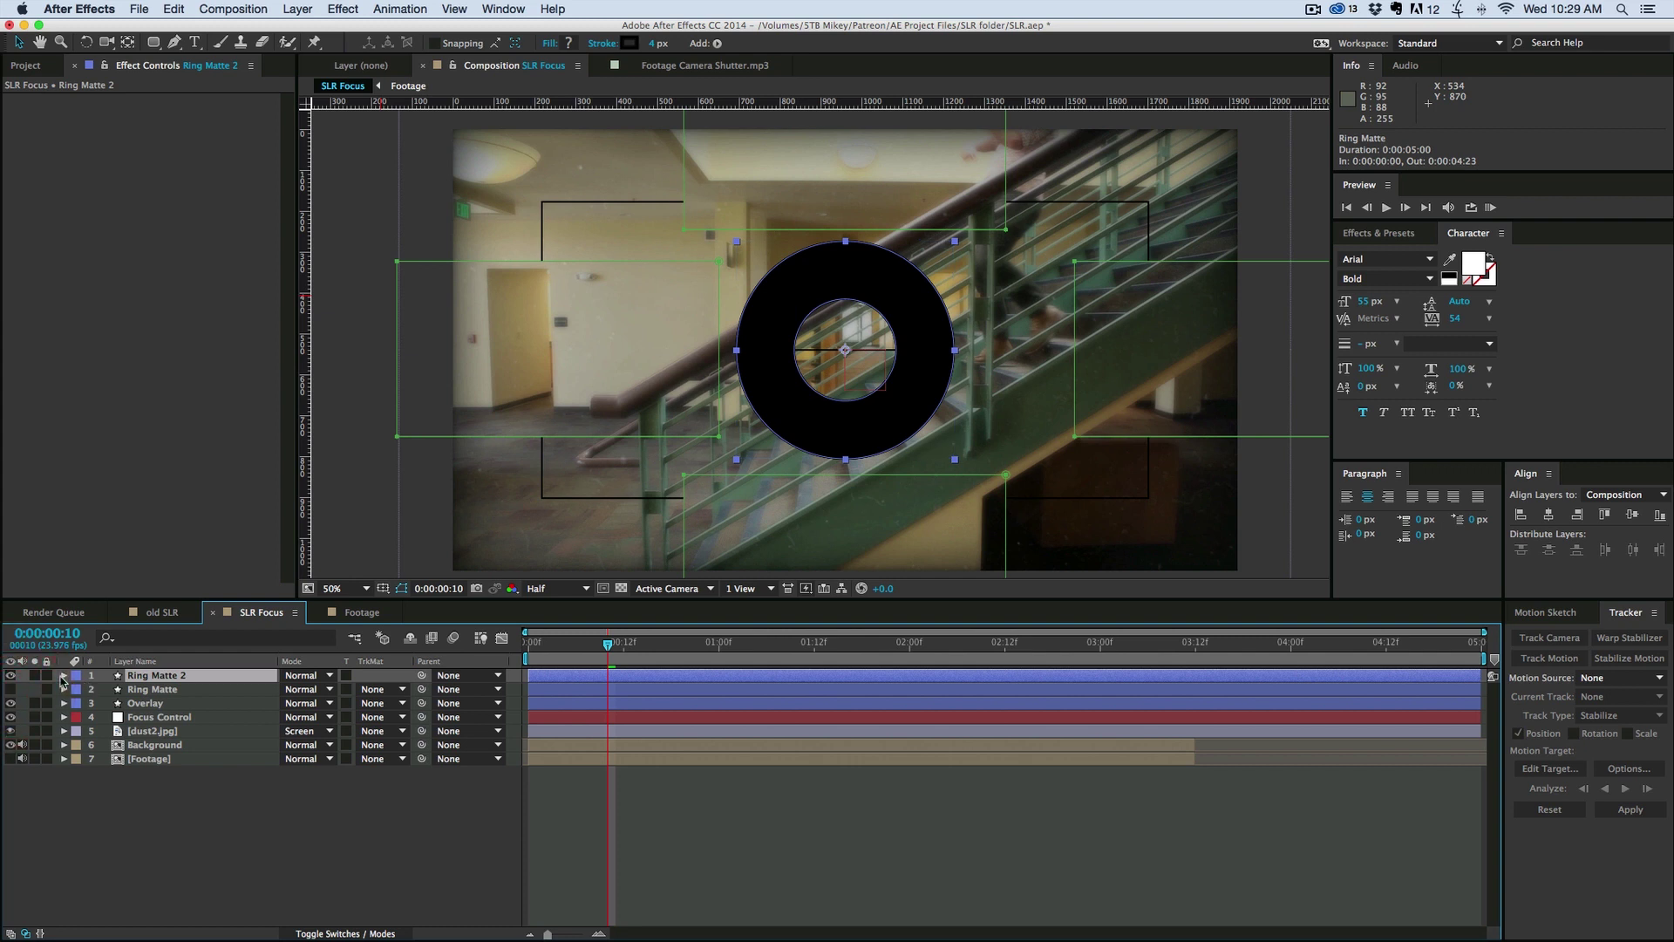
# Step: Remove Ellipse 1, Merge Paths 1 and Stroke 1 from the Ring Matte 2 contents, keeping Ellipse 2 and Fill 1
pyautogui.click(63, 675)
pyautogui.click(78, 689)
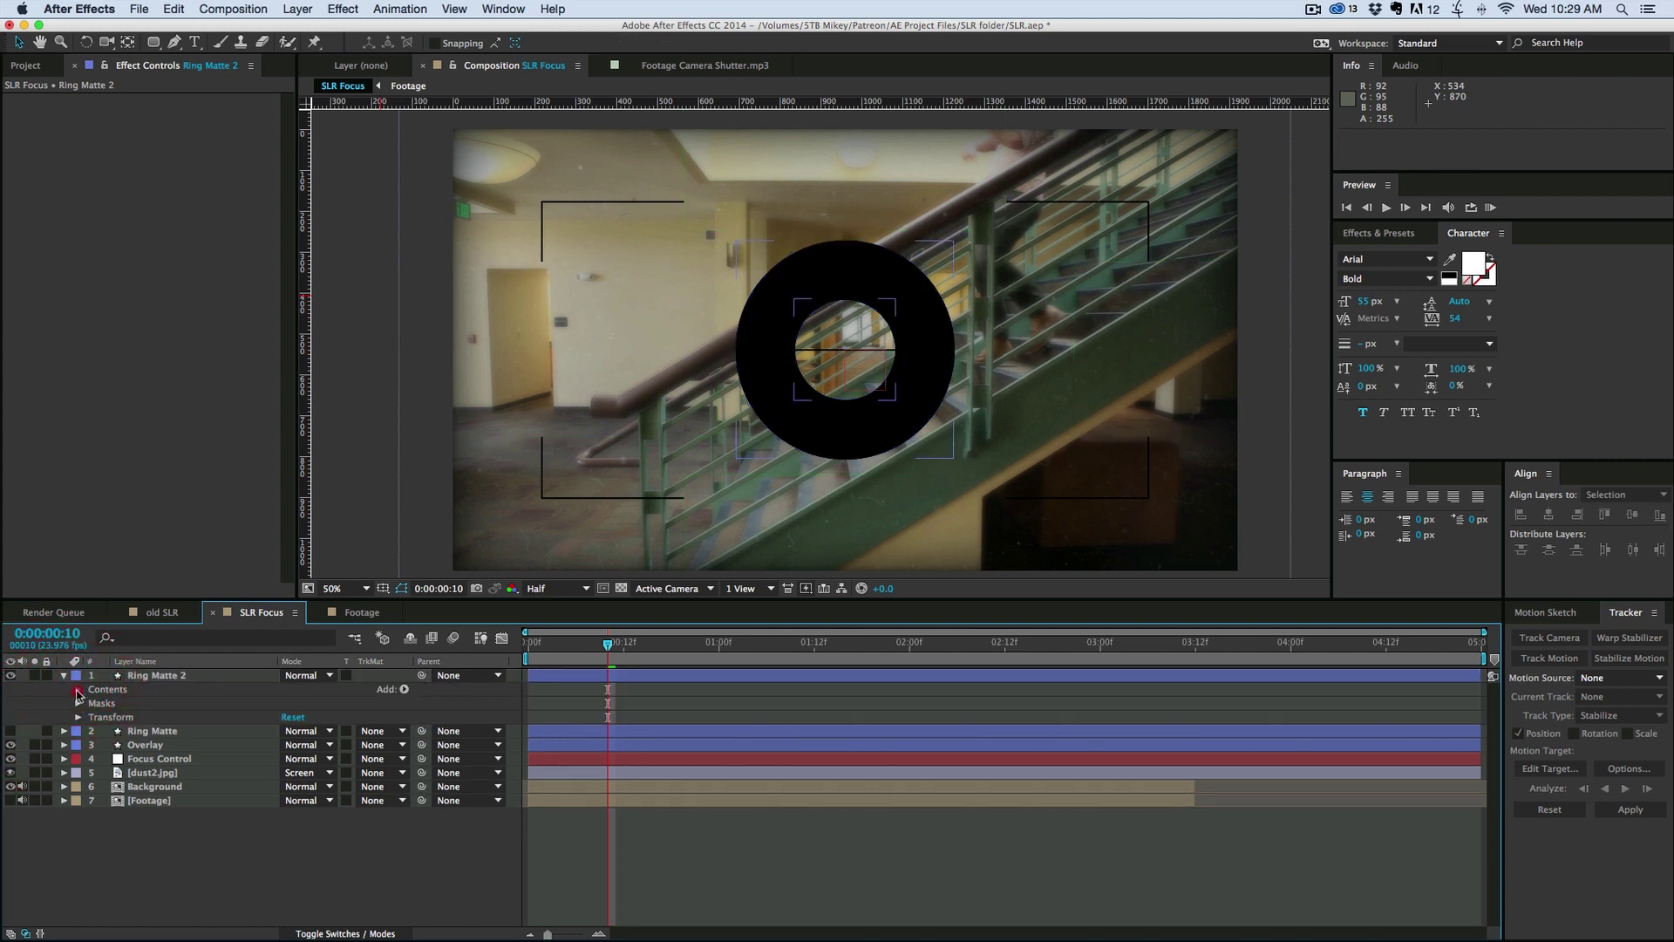
pyautogui.click(117, 703)
pyautogui.press('Delete')
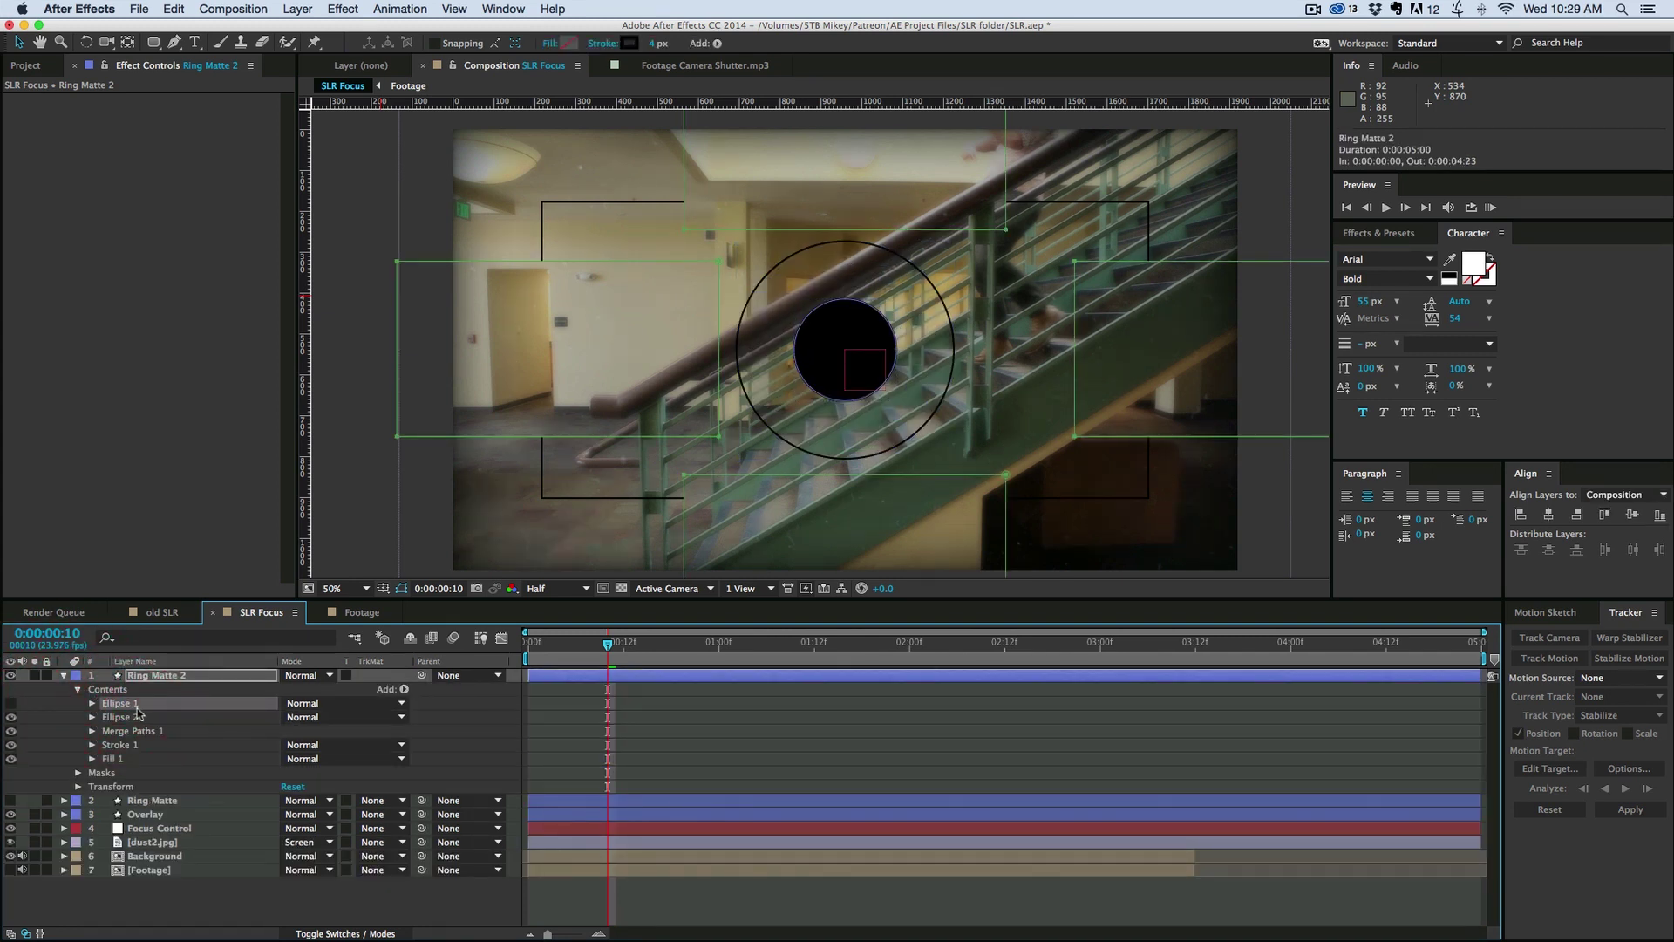
pyautogui.click(138, 717)
pyautogui.press('Delete')
pyautogui.click(126, 716)
pyautogui.press('Delete')
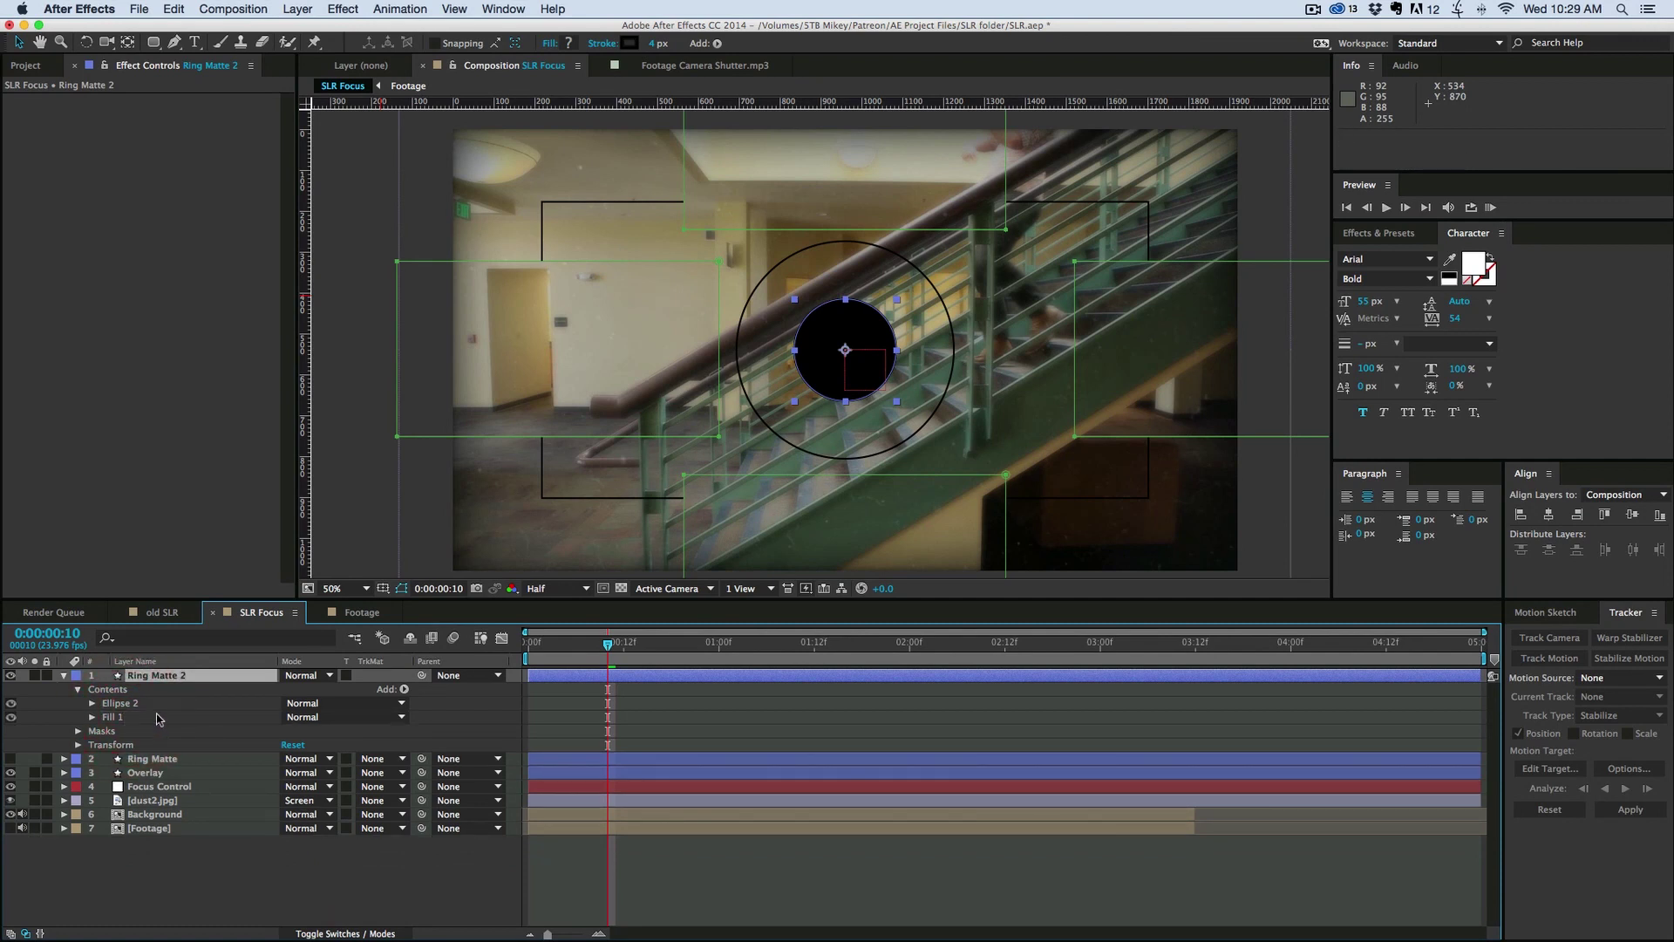
# Step: Draw a rectangular mask over the upper half of the Ring Matte 2 circle and delete its Masks 1 to 4
pyautogui.click(546, 676)
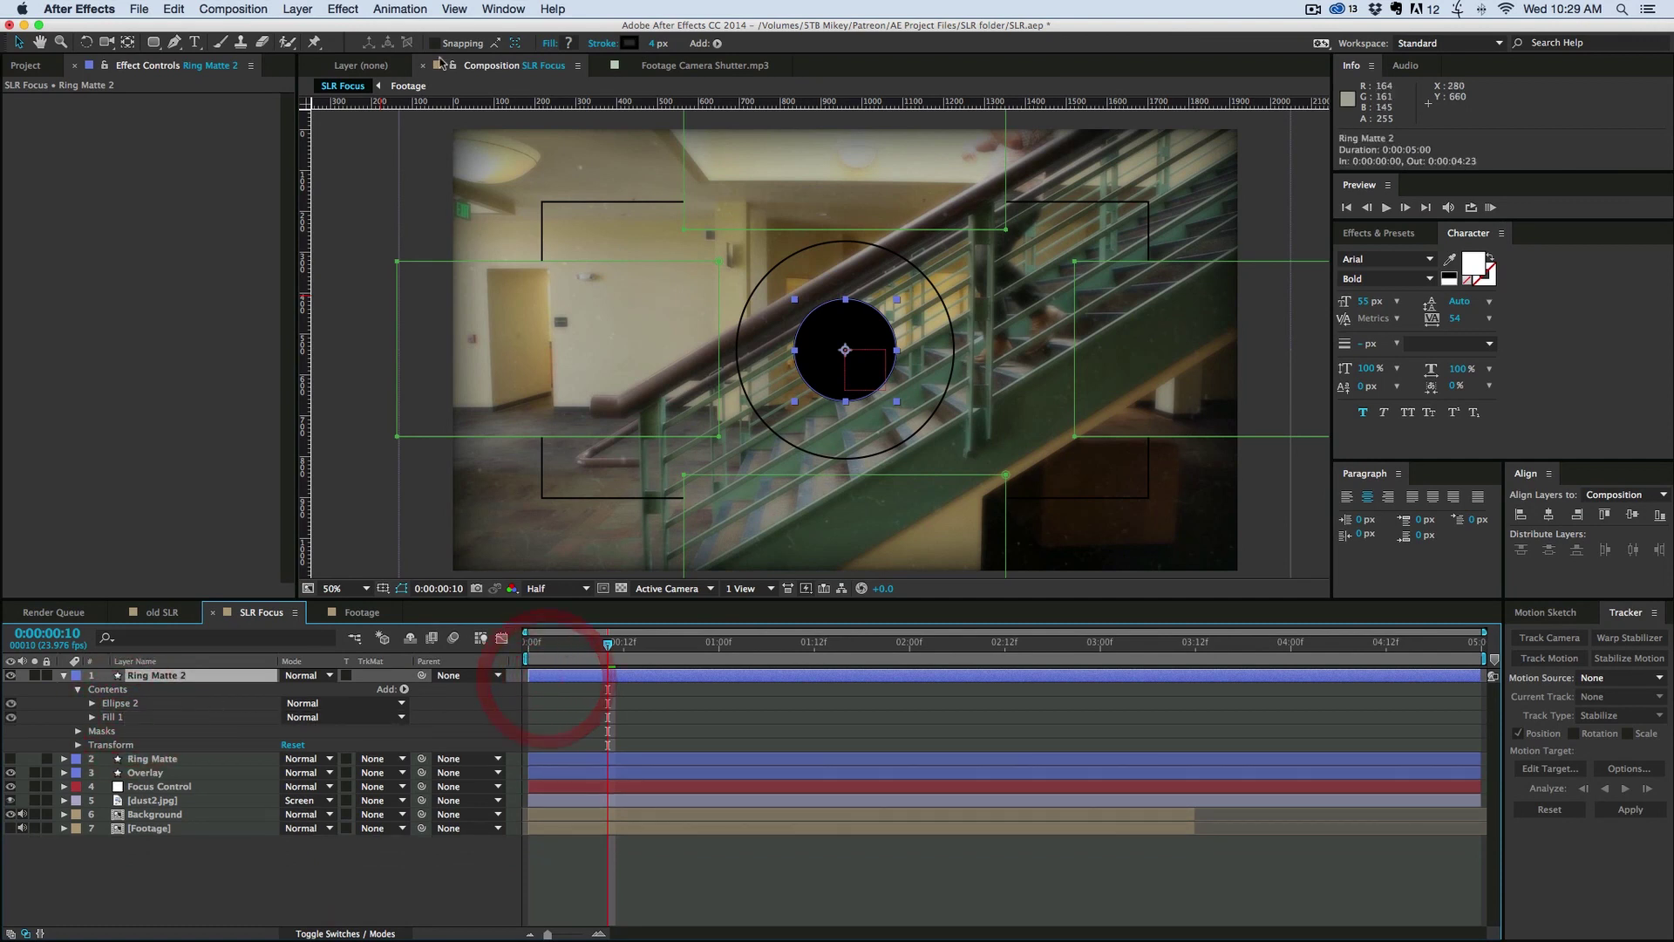
pyautogui.moveTo(153, 42); pyautogui.dragTo(274, 70)
pyautogui.click(658, 677)
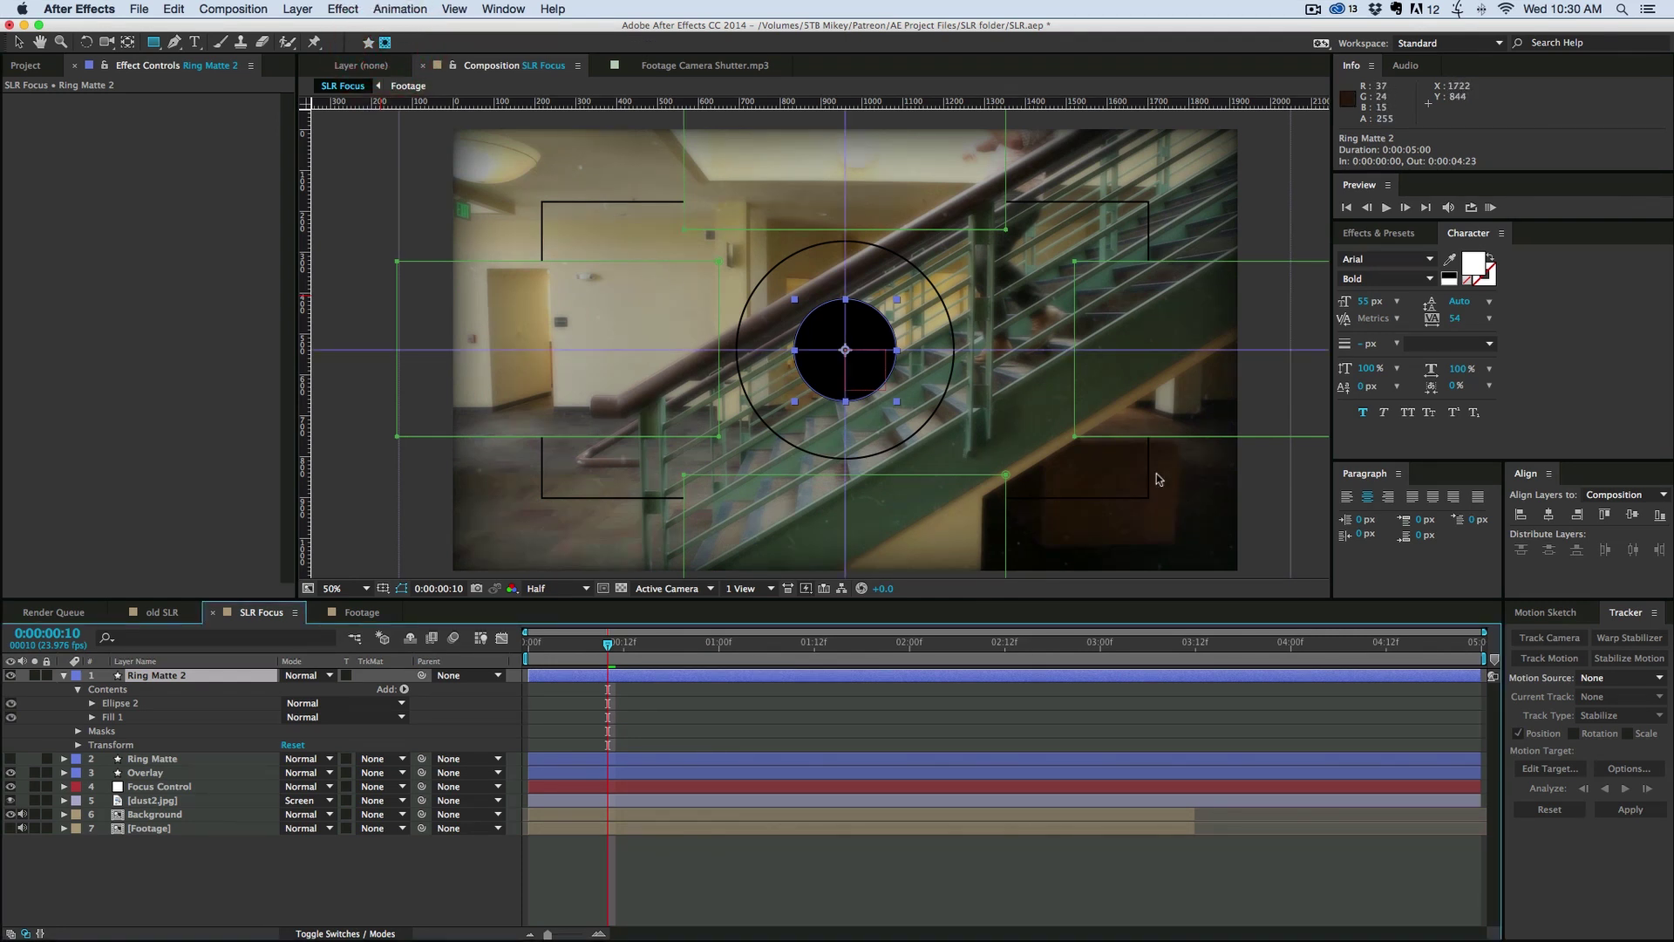
pyautogui.moveTo(636, 178)
pyautogui.mouseDown()
pyautogui.moveTo(1039, 357)
pyautogui.moveTo(1025, 349)
pyautogui.mouseUp()
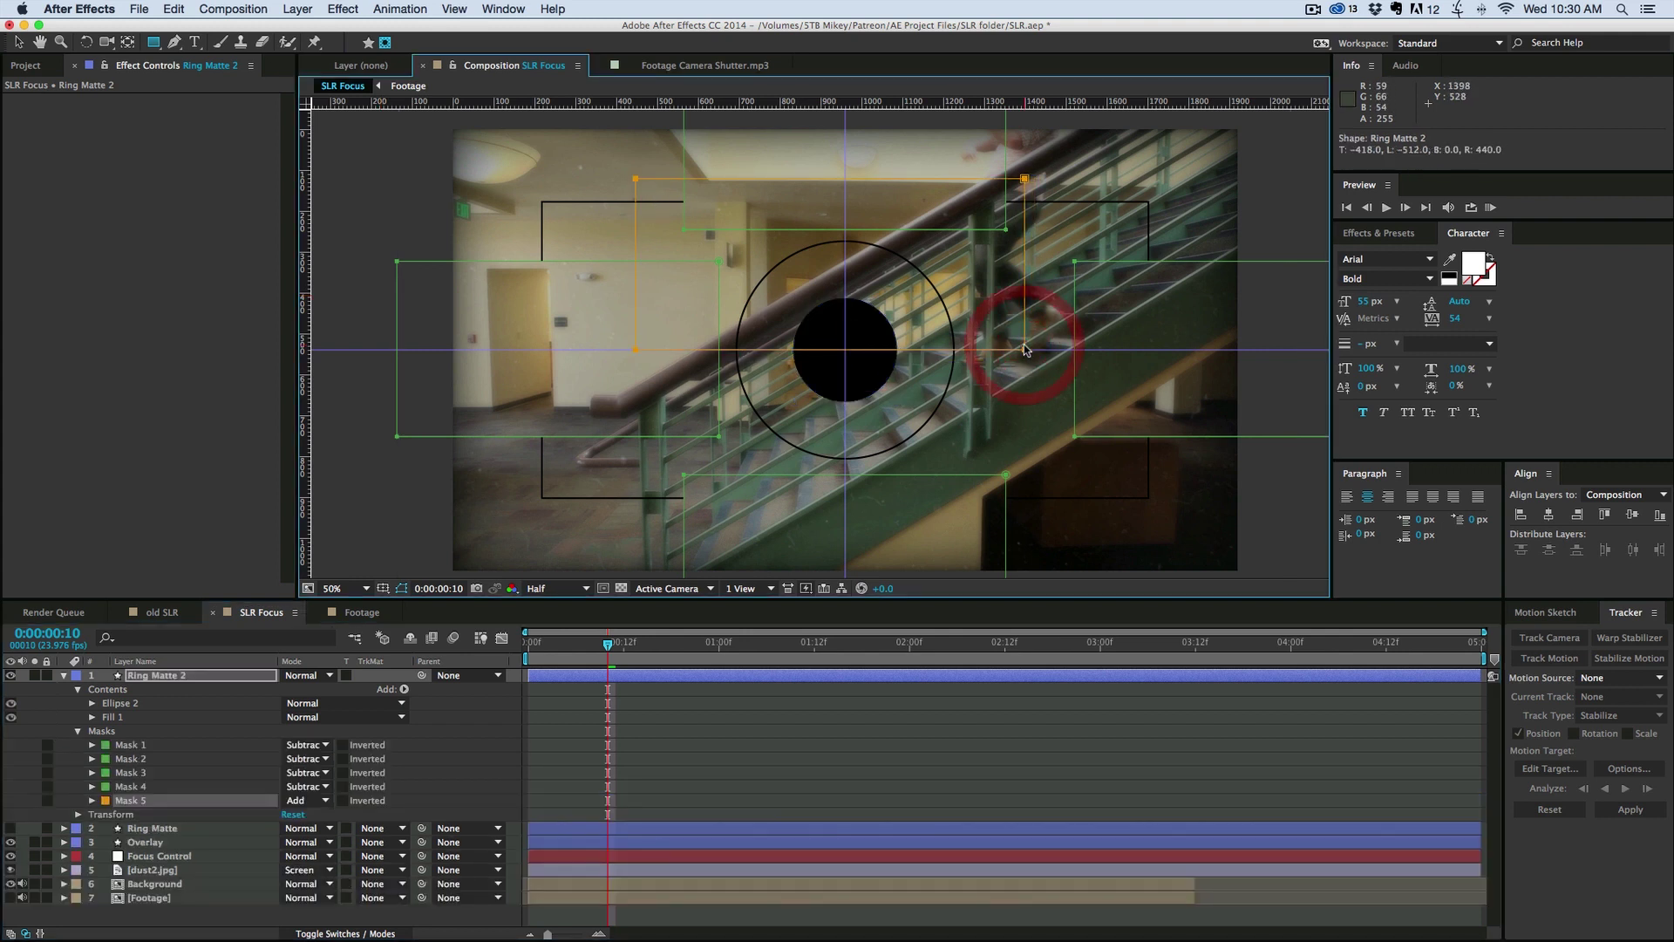
pyautogui.click(131, 744)
pyautogui.keyDown('shift'); pyautogui.click(131, 786); pyautogui.keyUp('shift')
pyautogui.press('Delete')
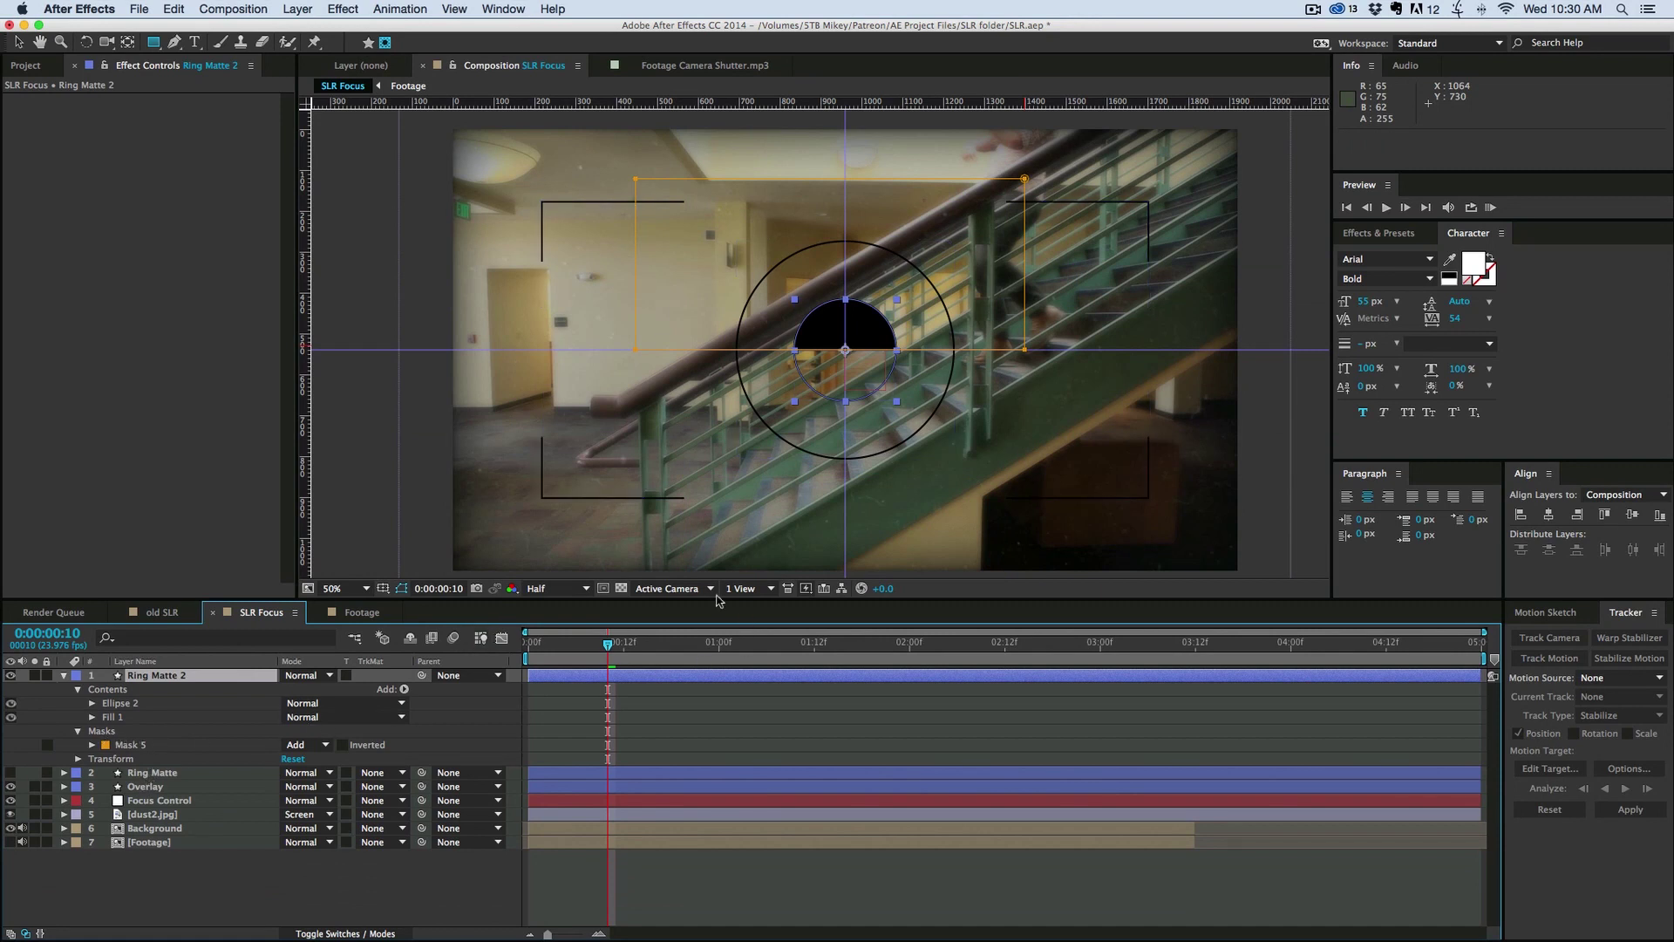
# Step: Collapse the Ring Matte 2 layer and rename it Split U
pyautogui.click(66, 676)
pyautogui.click(168, 677)
pyautogui.press('Return')
pyautogui.write('Split U')
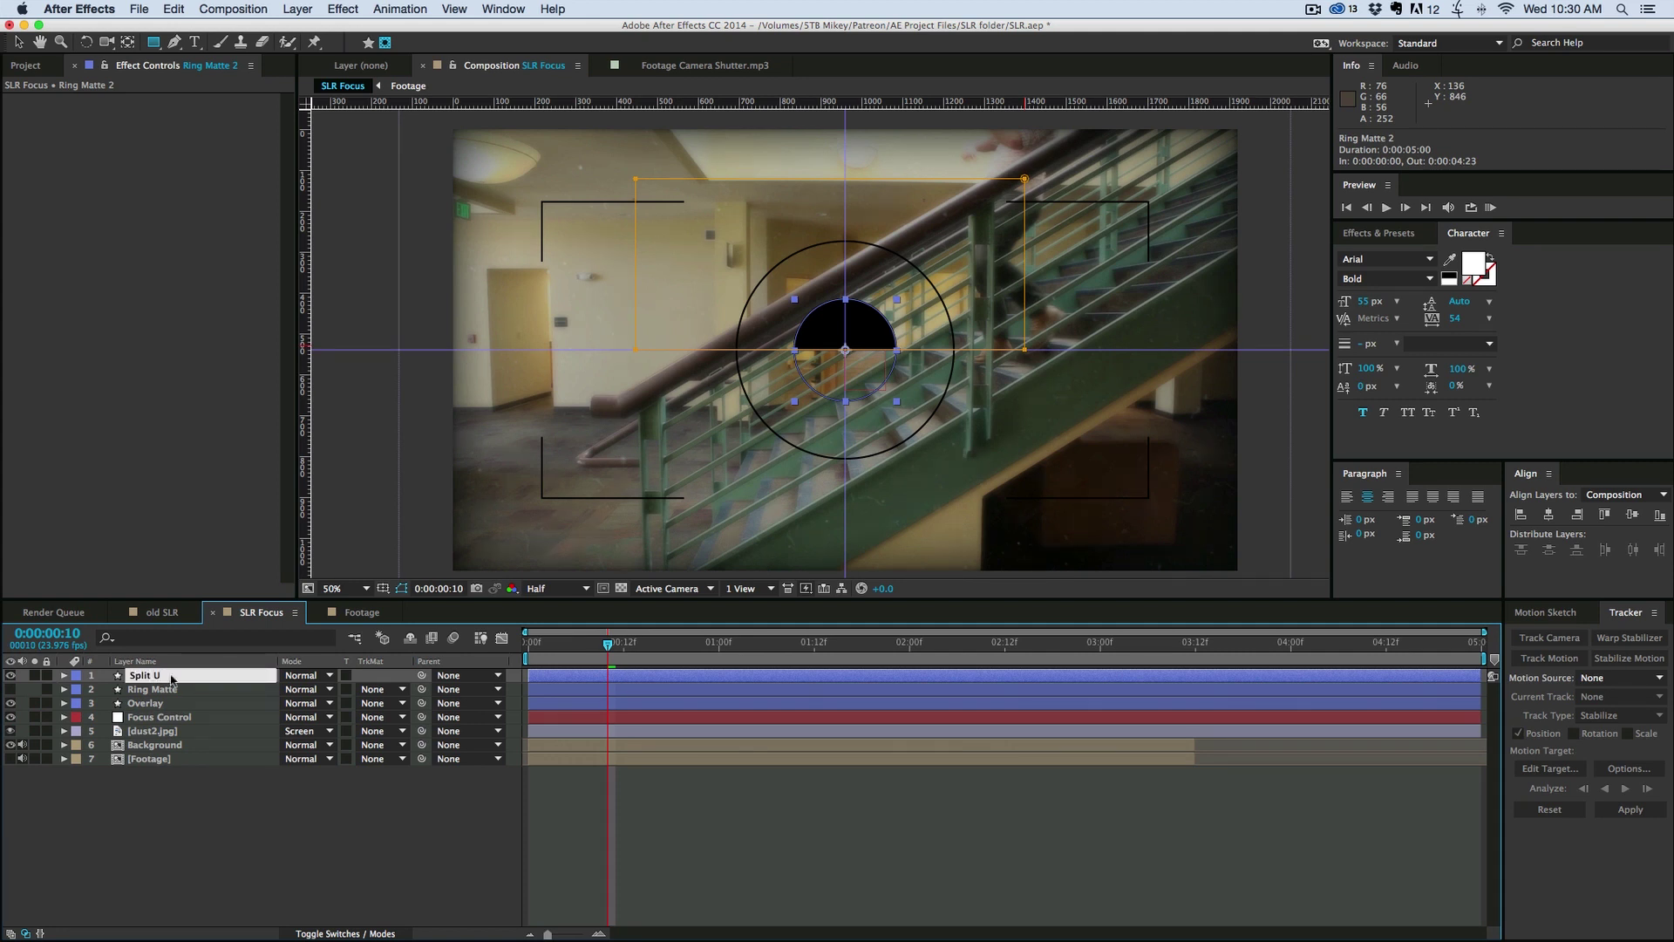
pyautogui.click(178, 782)
# Step: Duplicate the Split U layer and name the copy Split L
pyautogui.click(184, 678)
pyautogui.press('cmd+d')
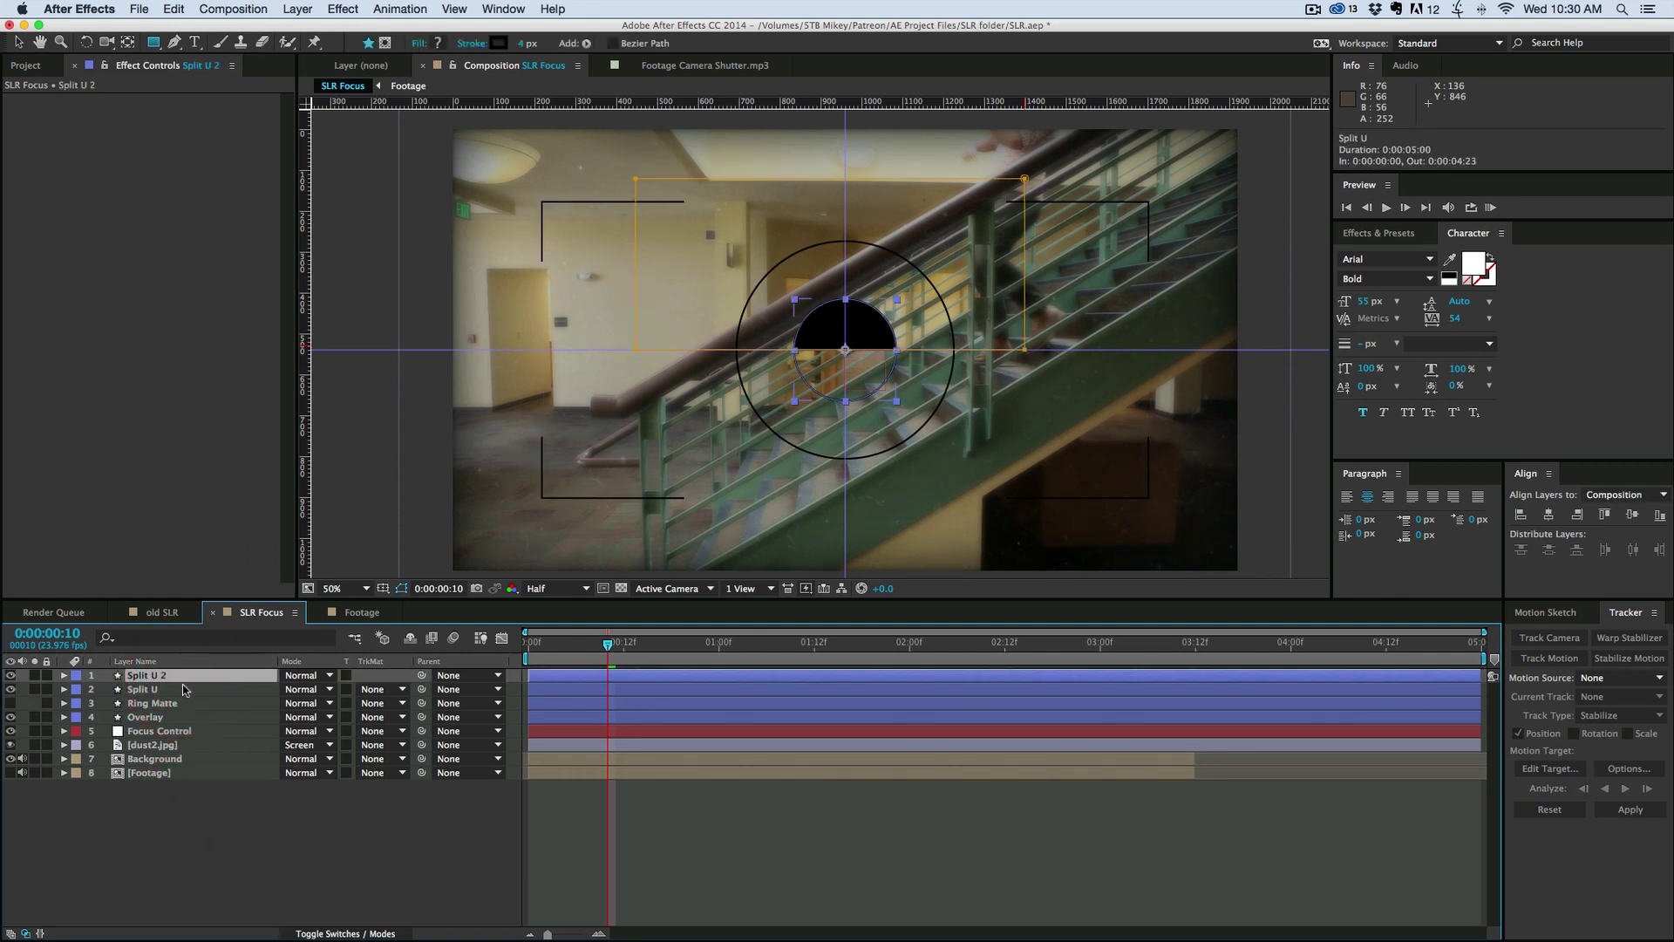
pyautogui.press('Return')
pyautogui.write('L')
pyautogui.press('Return')
# Step: Set the mode of Mask 5 on Split L to Subtract, leaving the circle's lower half
pyautogui.click(149, 675)
pyautogui.press('m')
pyautogui.click(327, 689)
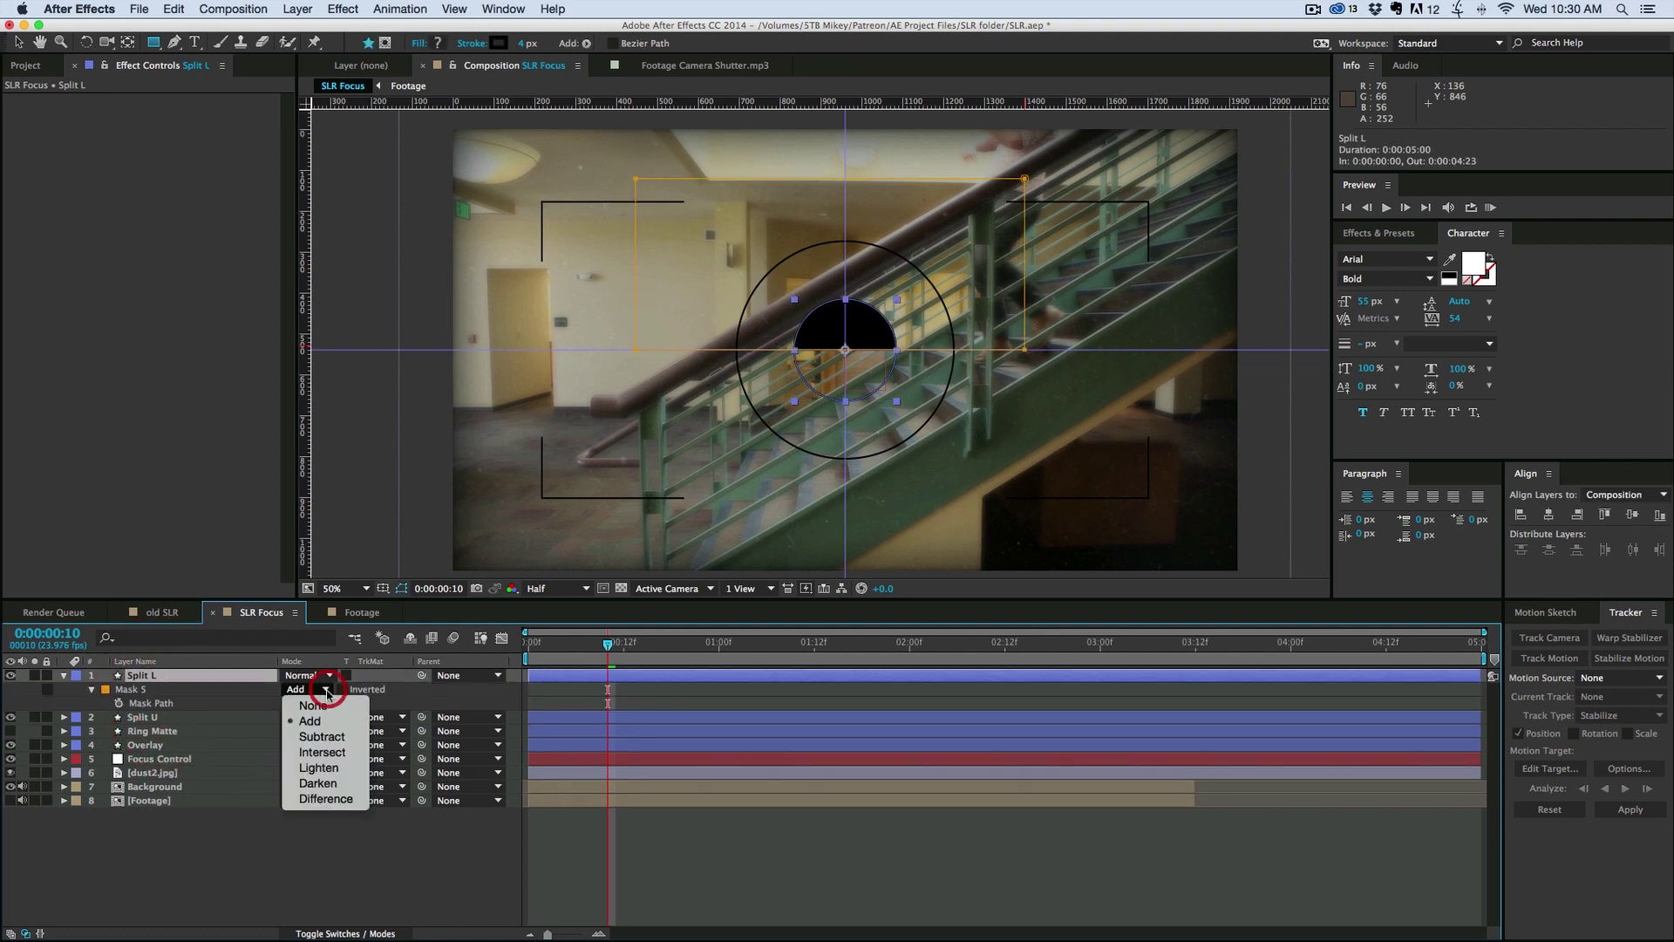
pyautogui.click(322, 737)
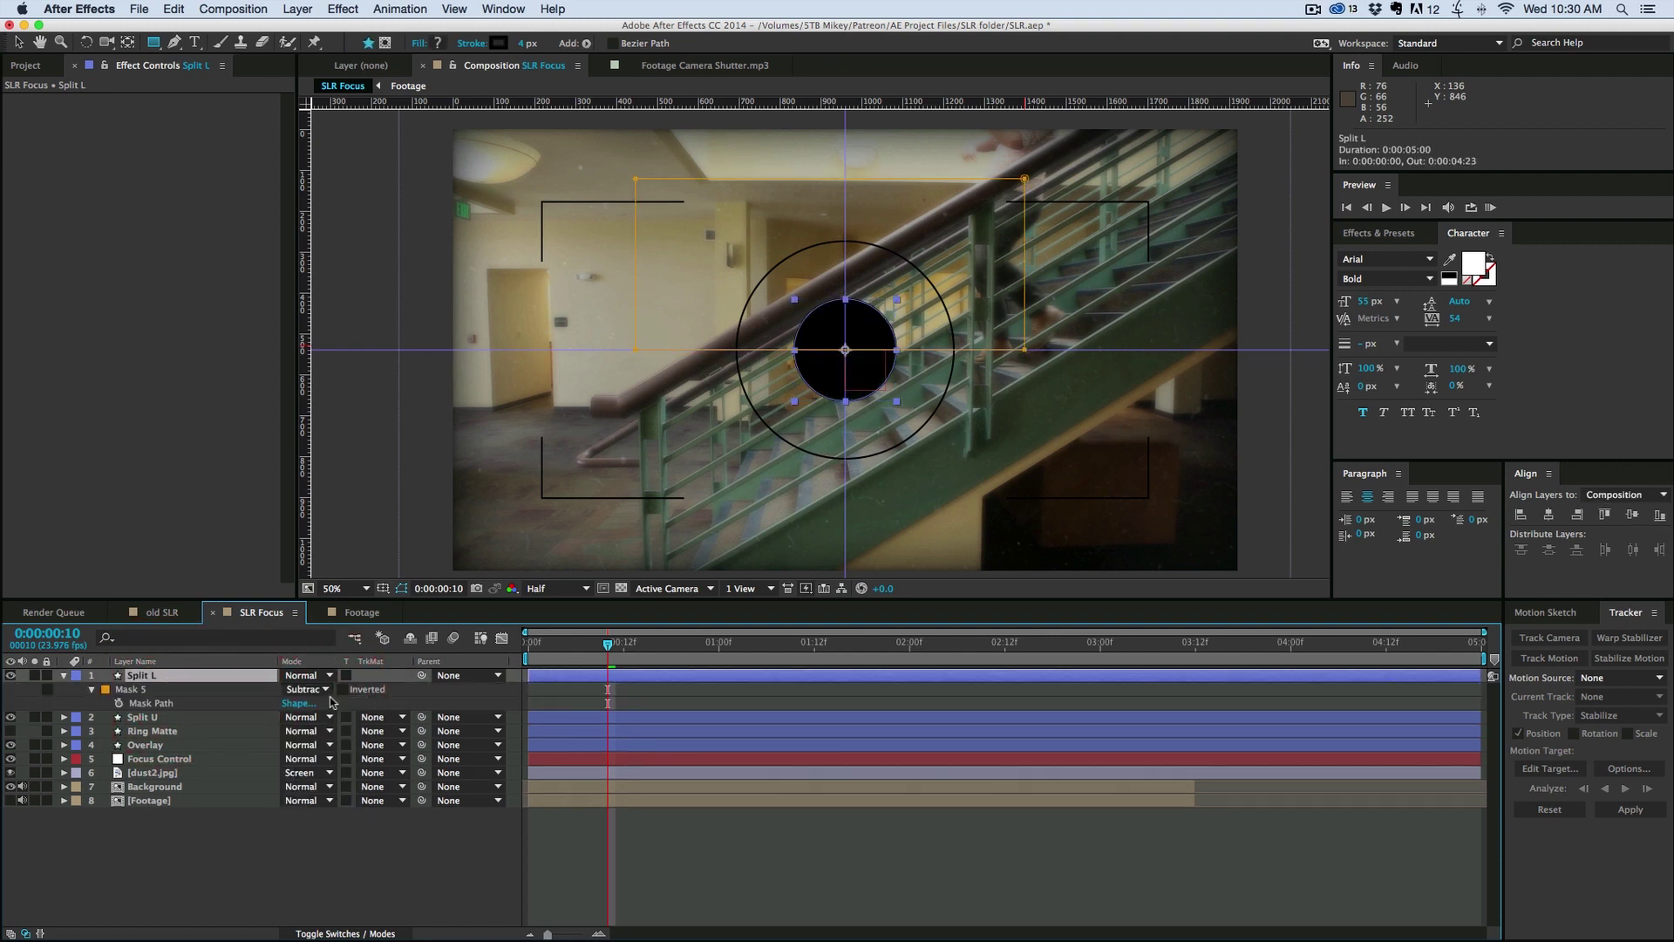
# Step: Hide the Split L and Split U layers, keep Ring Matte hidden, and collapse the open layer properties
pyautogui.click(11, 676)
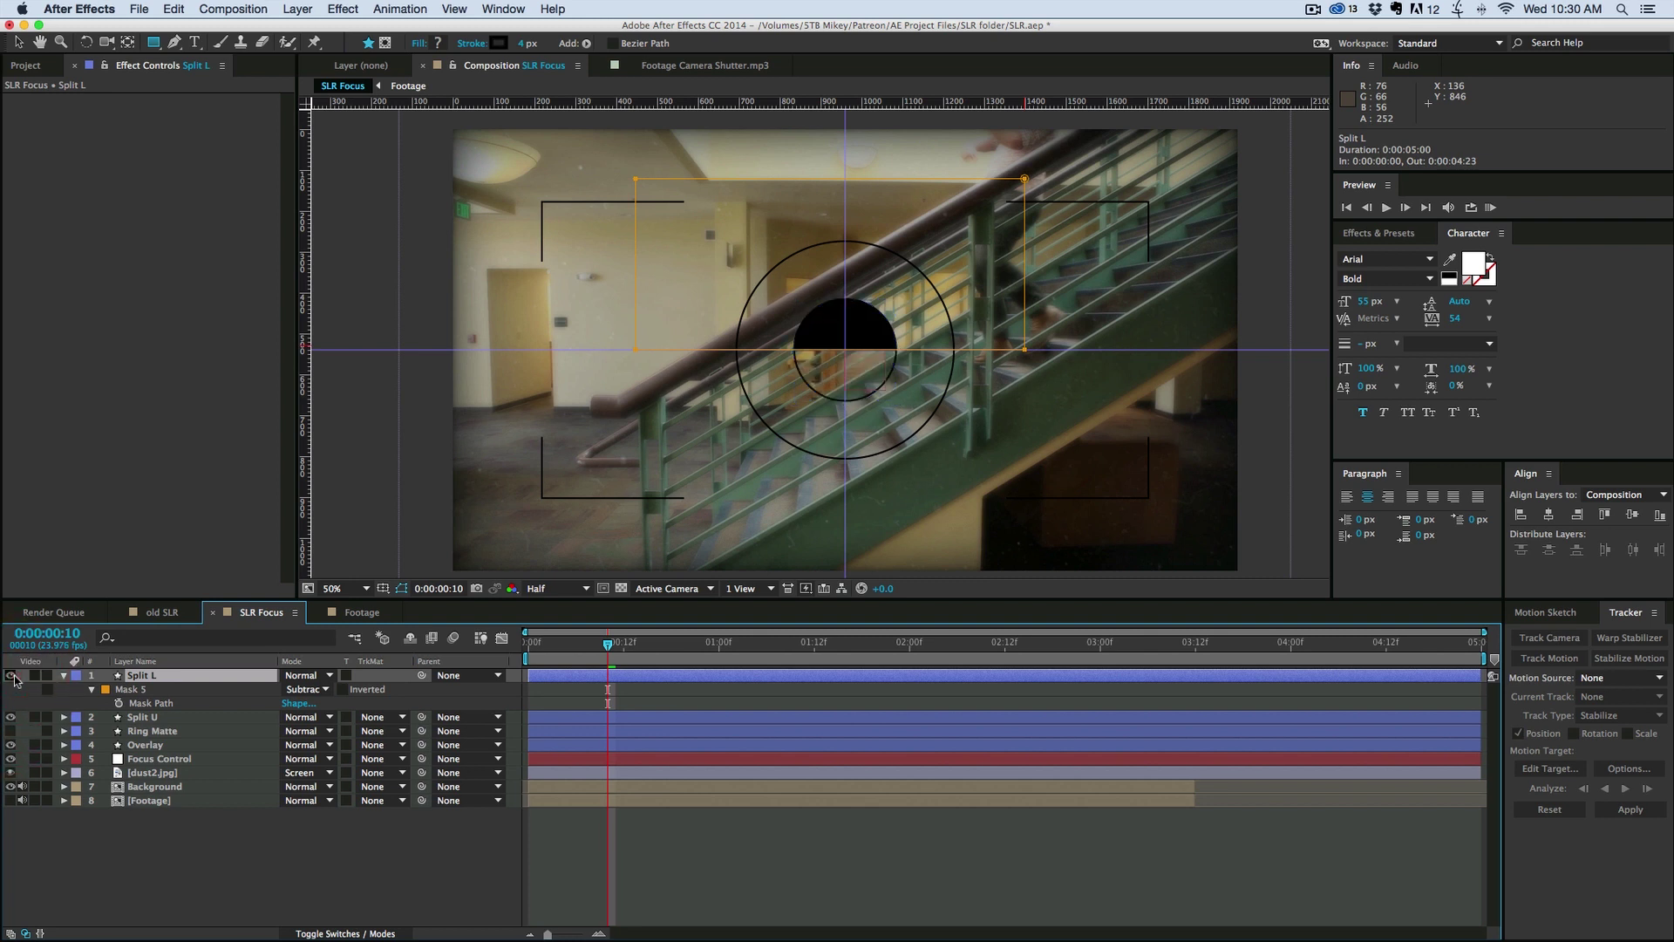
pyautogui.moveTo(14, 680); pyautogui.dragTo(13, 719)
pyautogui.click(12, 730)
pyautogui.click(11, 731)
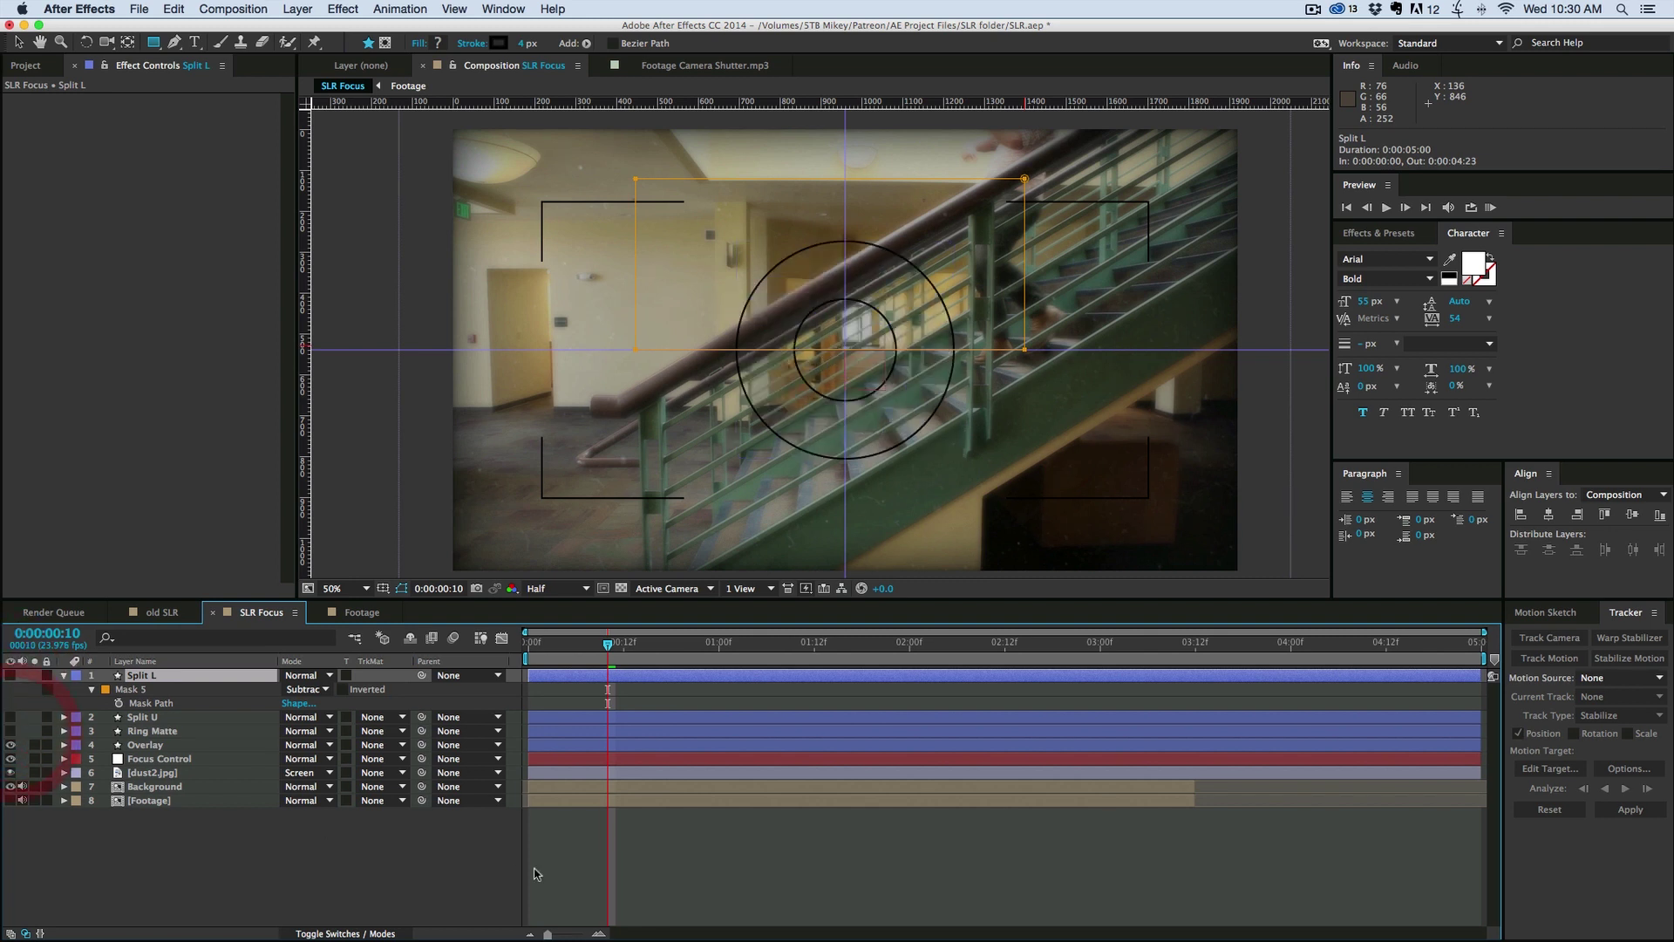
pyautogui.click(648, 875)
pyautogui.press('u')
# Step: Move Split L, Split U and Ring Matte together below Focus Control and above dust2.jpg
pyautogui.click(157, 676)
pyautogui.keyDown('shift'); pyautogui.click(151, 702); pyautogui.keyUp('shift')
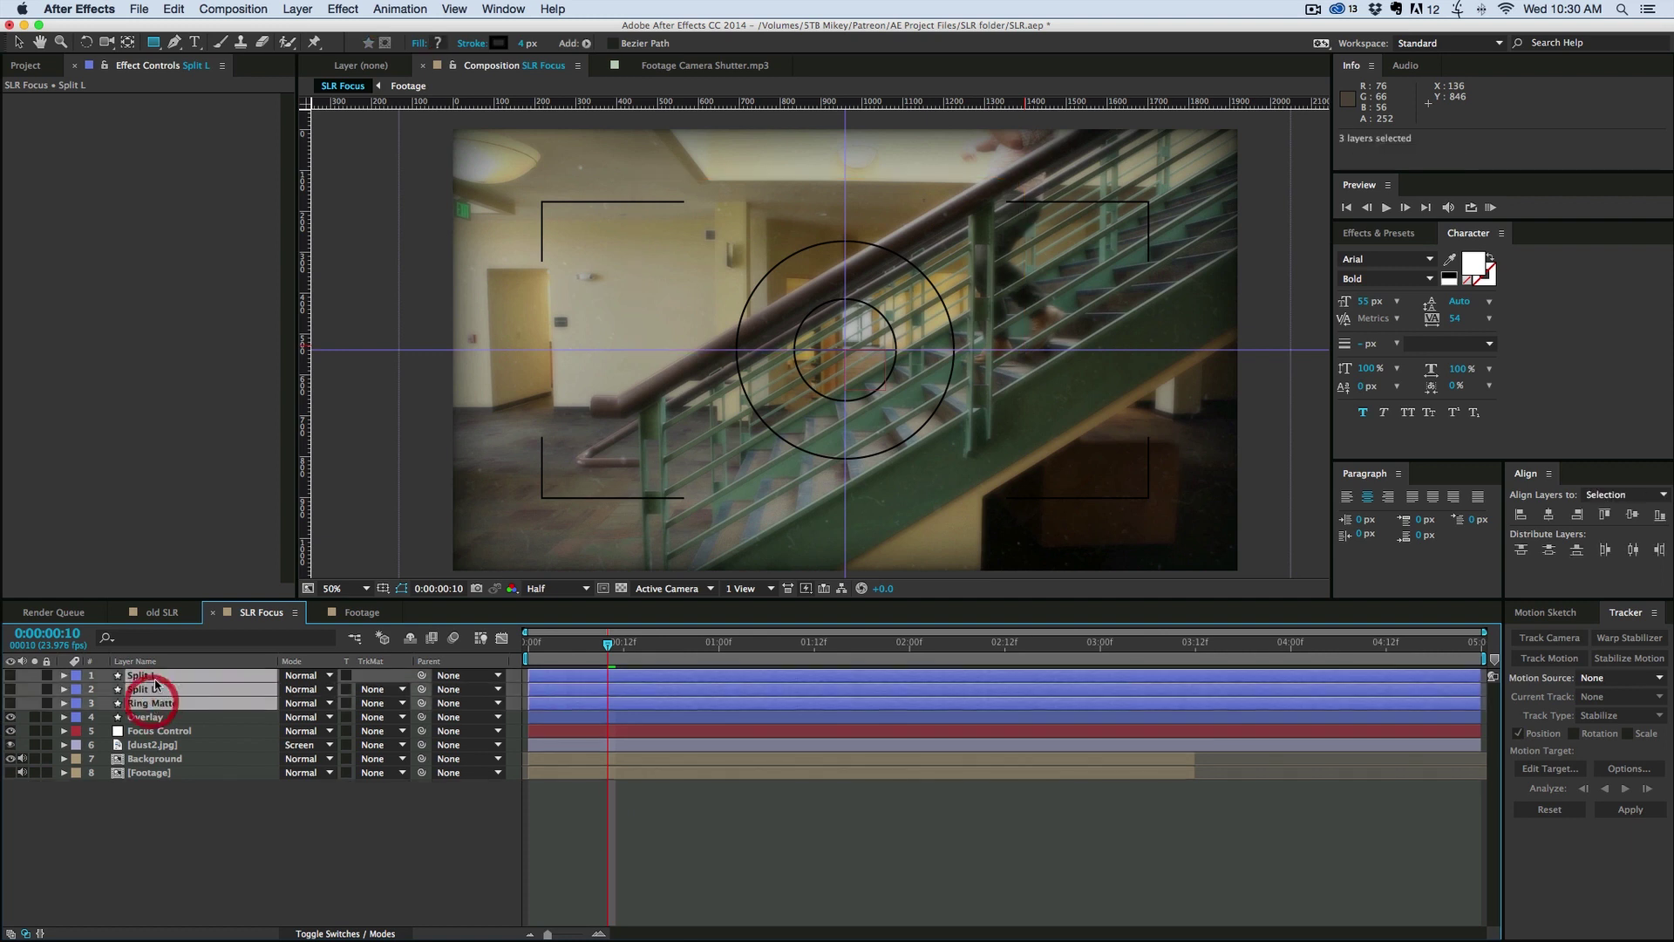
pyautogui.moveTo(156, 680); pyautogui.dragTo(156, 742)
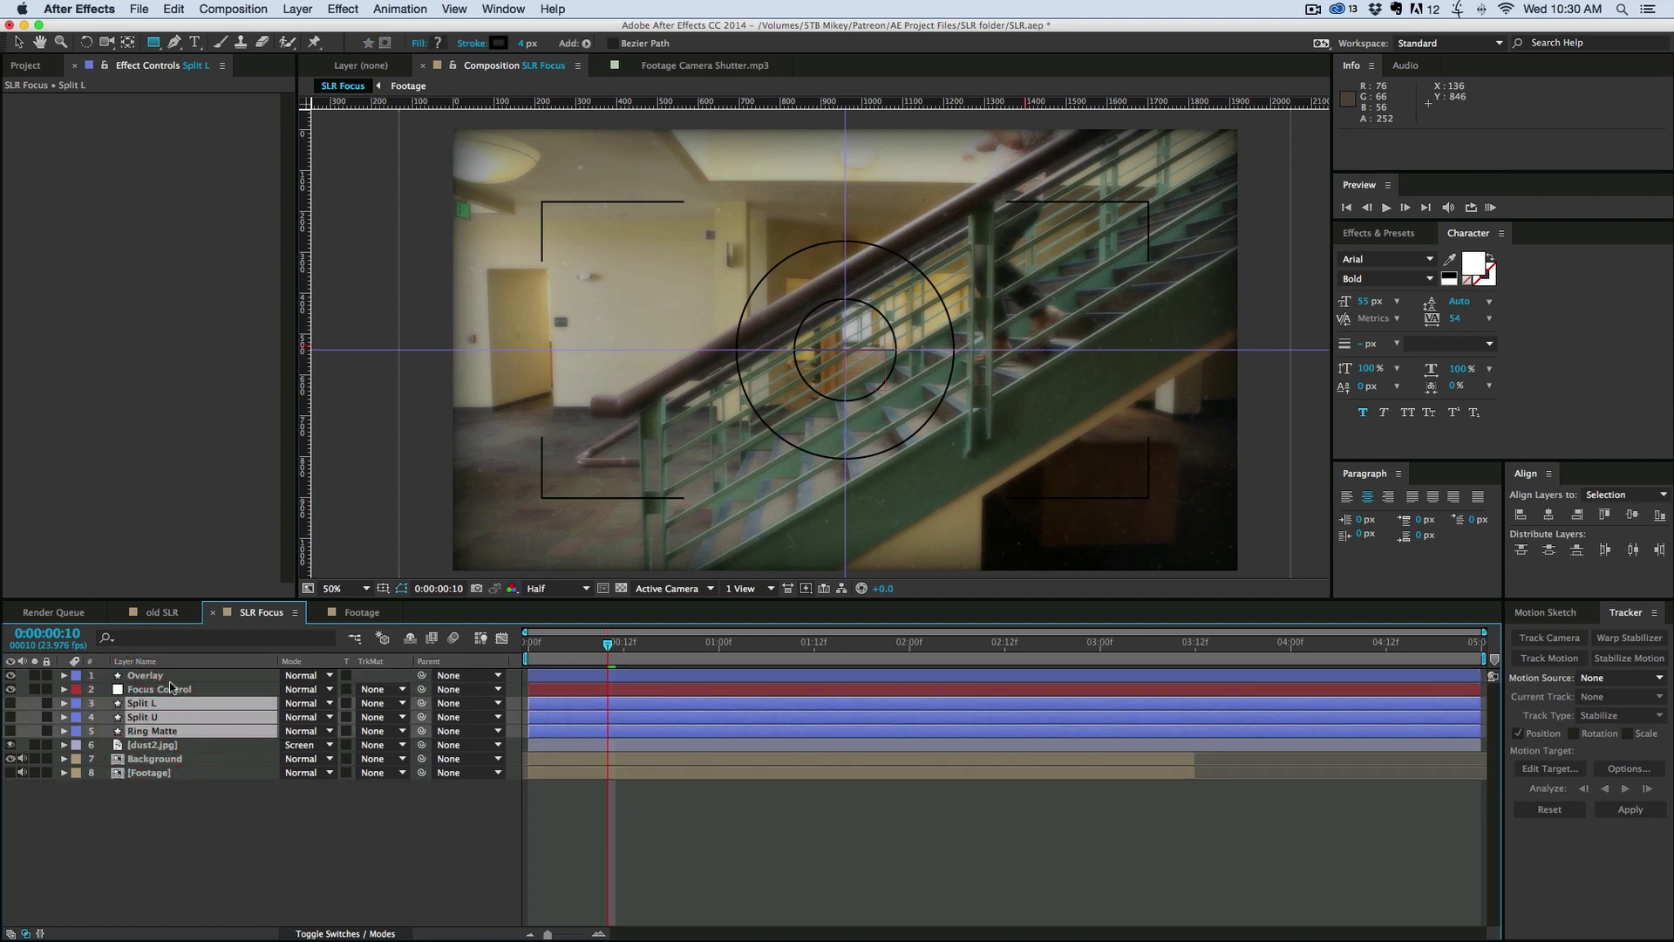
pyautogui.click(250, 851)
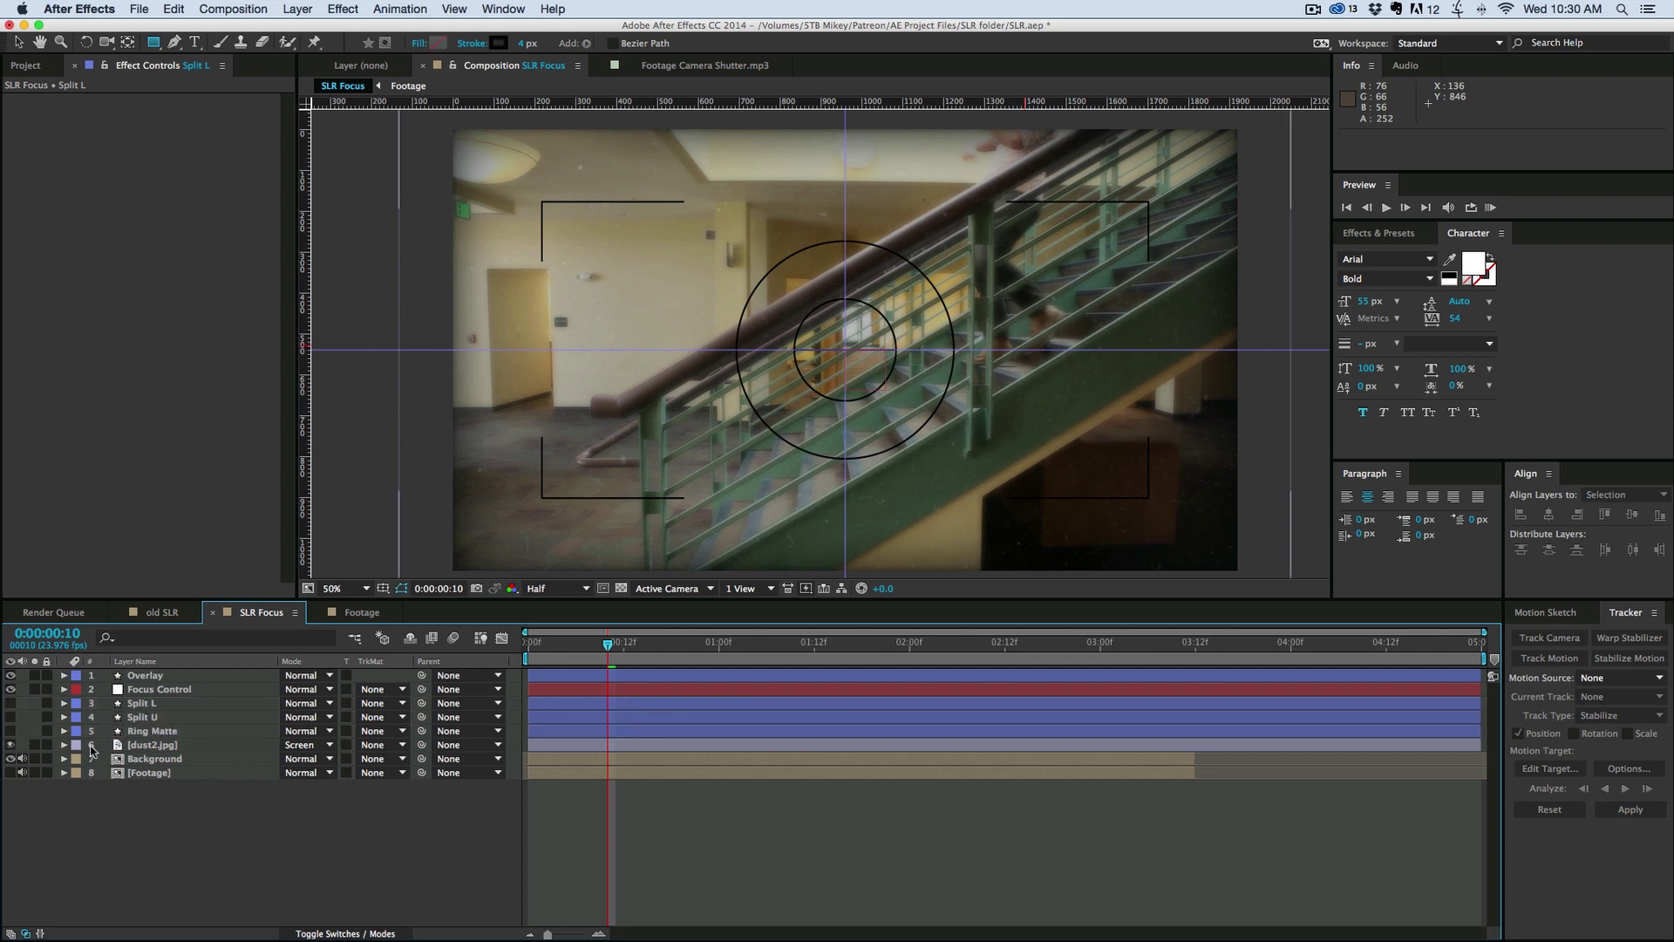
# Step: Duplicate Footage twice so that one visible Footage layer sits directly beneath each of Split L, Split U and Ring Matte
pyautogui.click(145, 772)
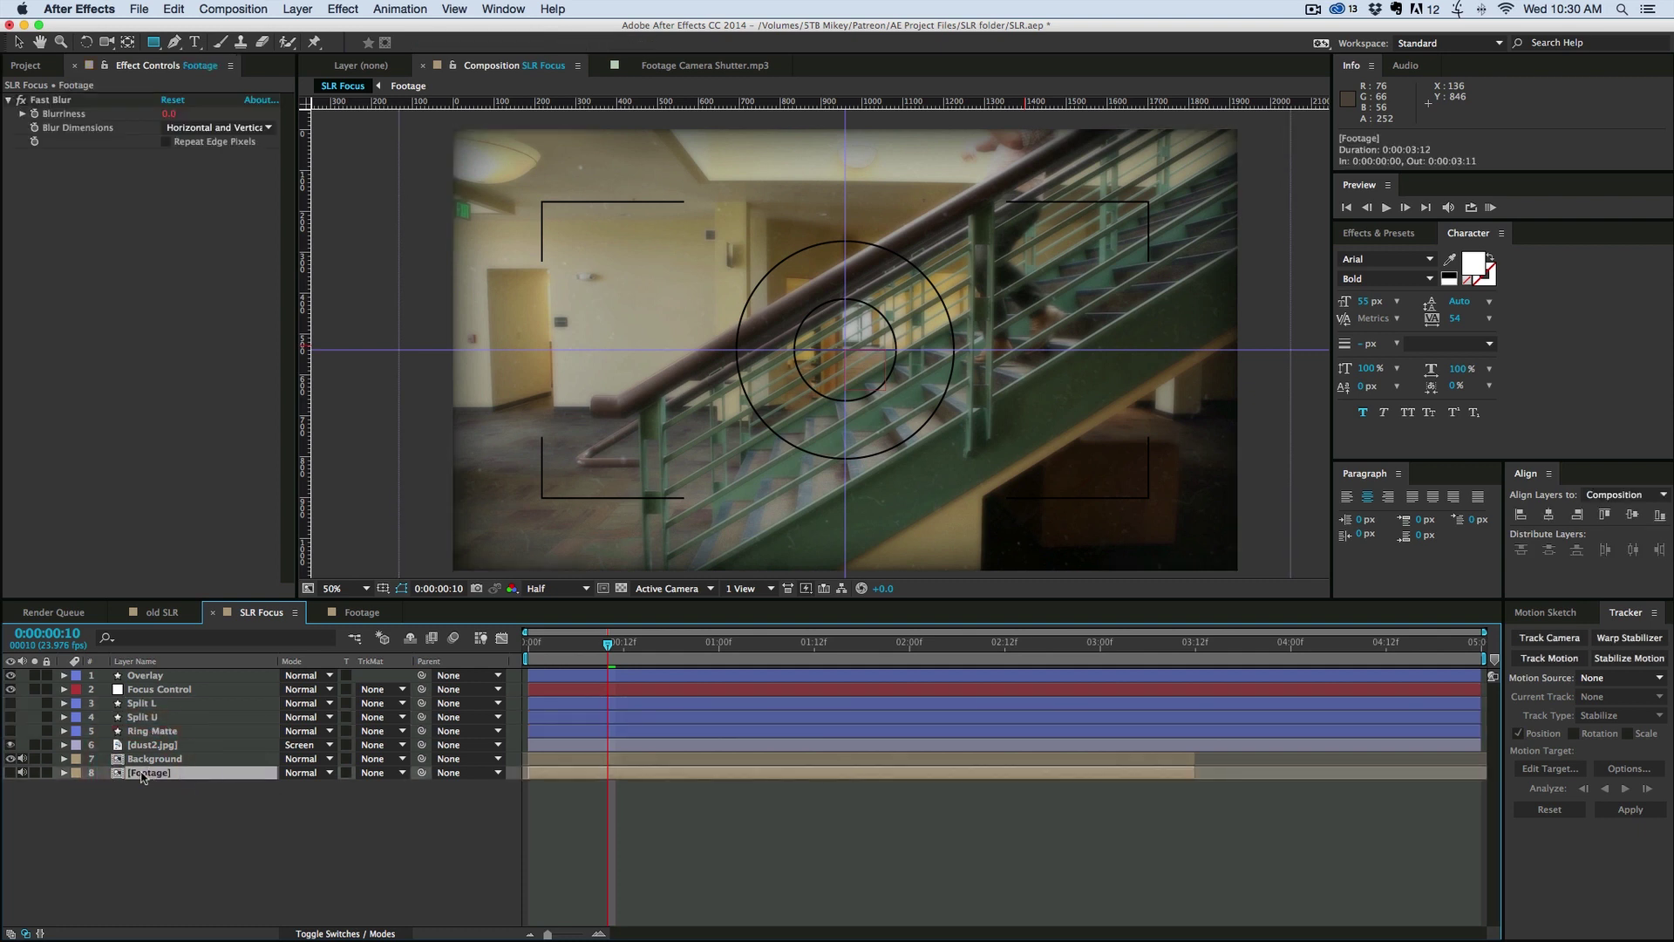
pyautogui.hotkey('ctrl', 'd')
pyautogui.moveTo(145, 772); pyautogui.dragTo(162, 708)
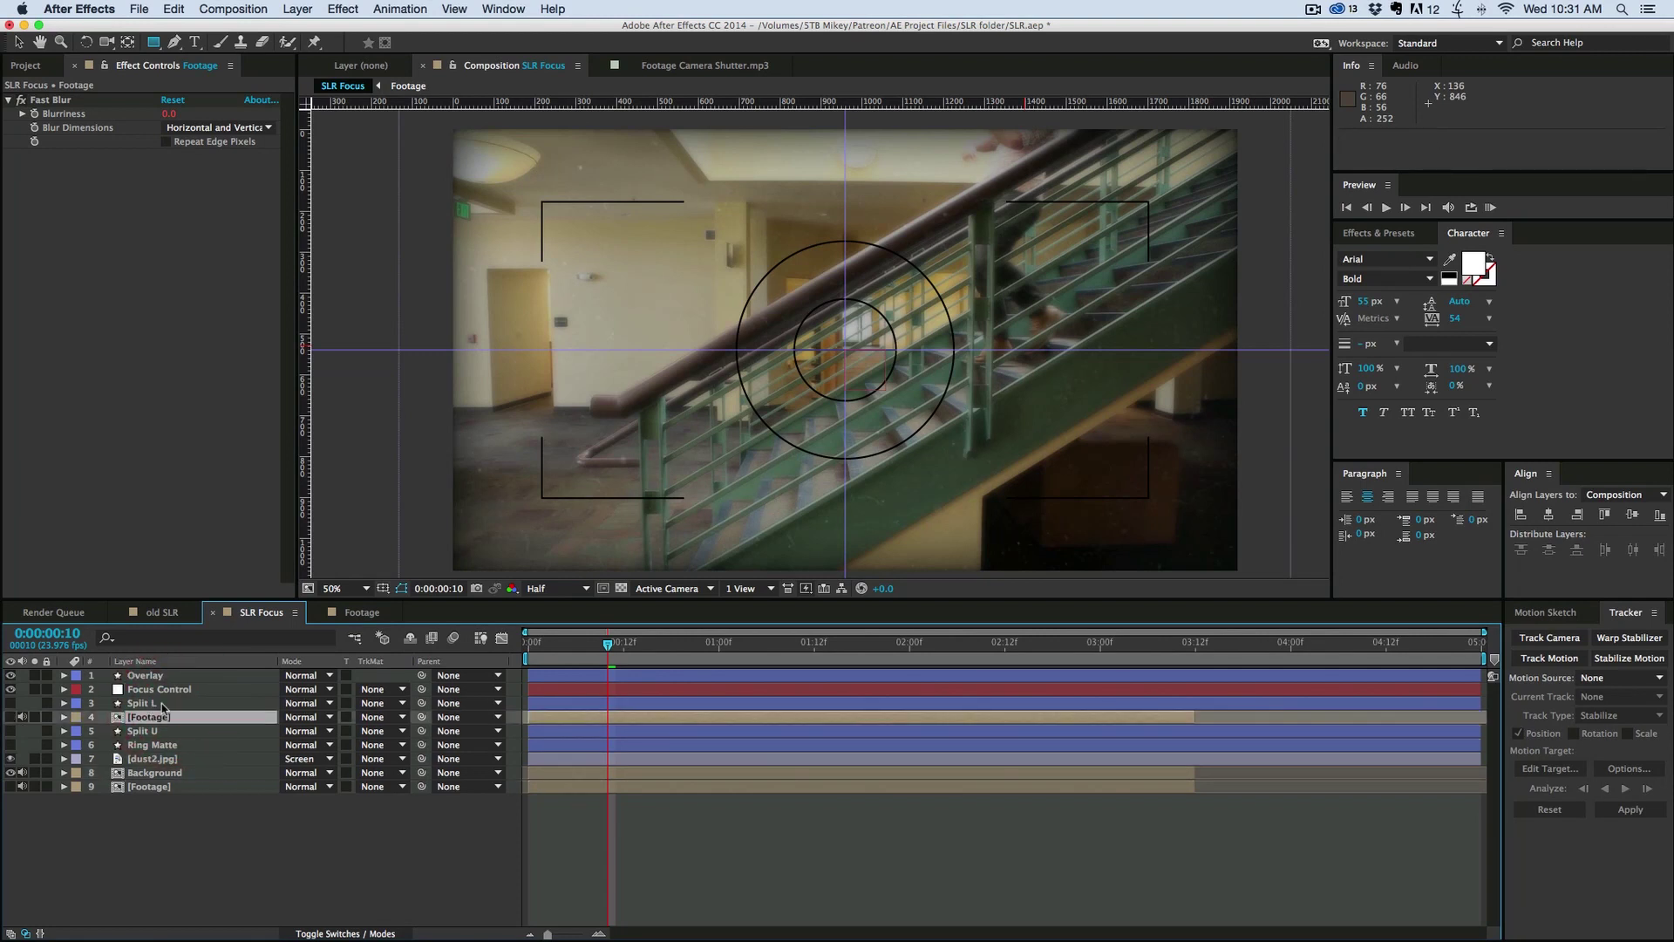
pyautogui.click(154, 788)
pyautogui.hotkey('ctrl', 'd')
pyautogui.moveTo(154, 787); pyautogui.dragTo(174, 739)
pyautogui.moveTo(159, 800); pyautogui.dragTo(171, 764)
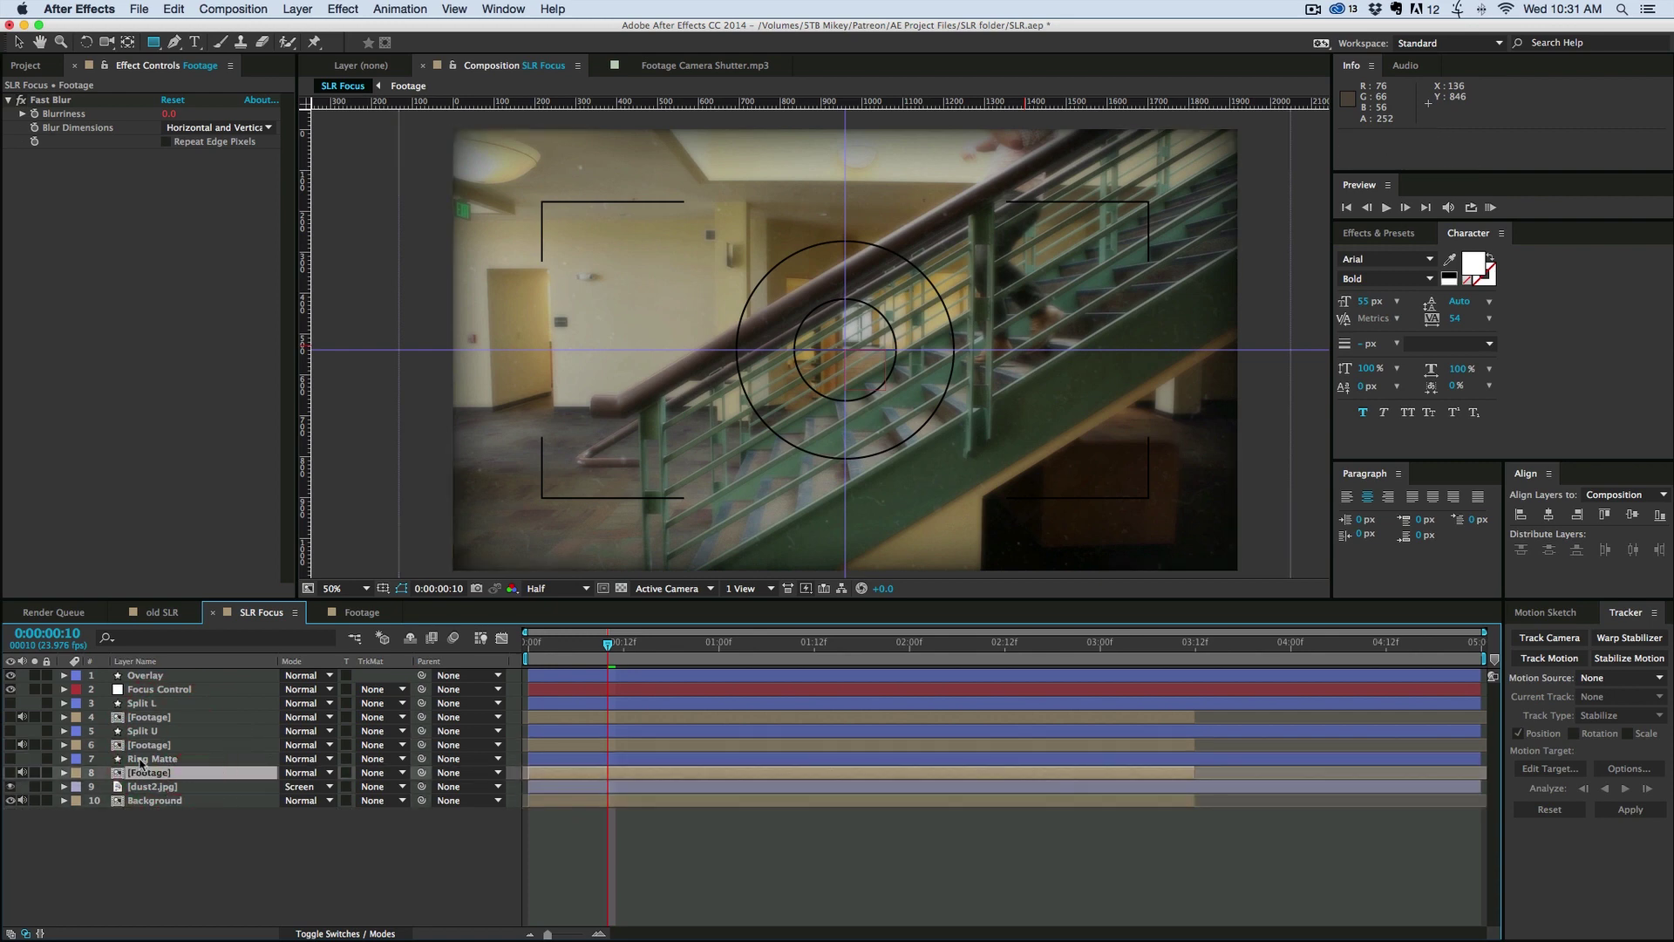
pyautogui.click(160, 851)
pyautogui.moveTo(10, 773); pyautogui.dragTo(10, 716)
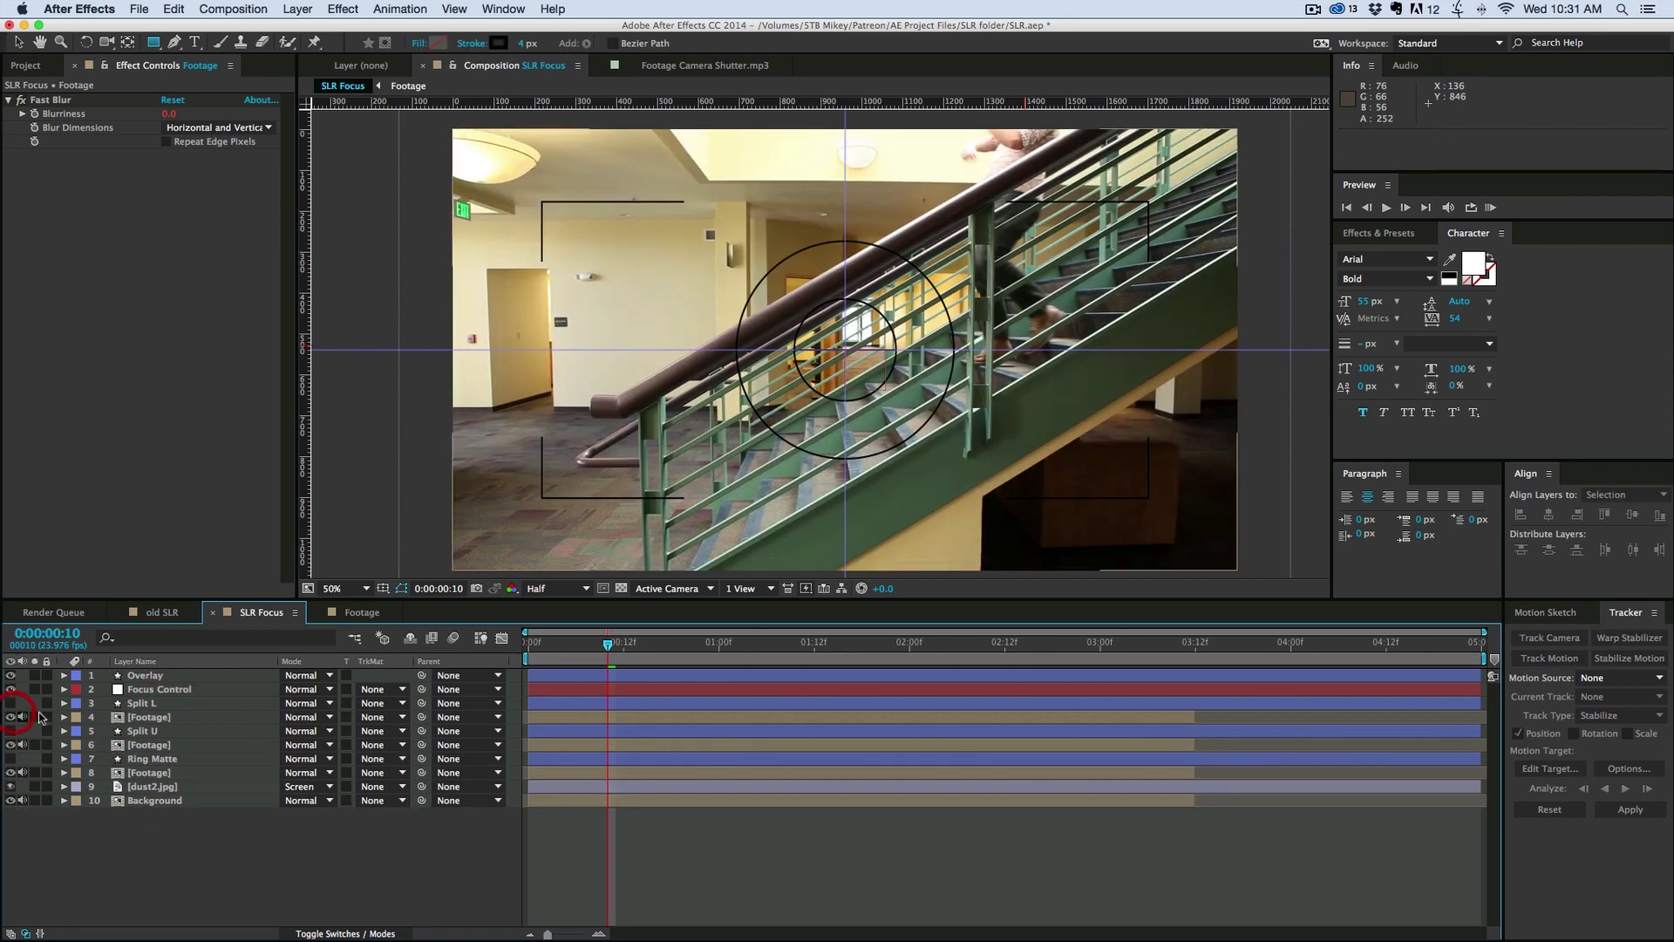
# Step: Give each of the three Footage layers an Alpha Matte from the layer above it: Split L, Split U and Ring Matte
pyautogui.click(164, 719)
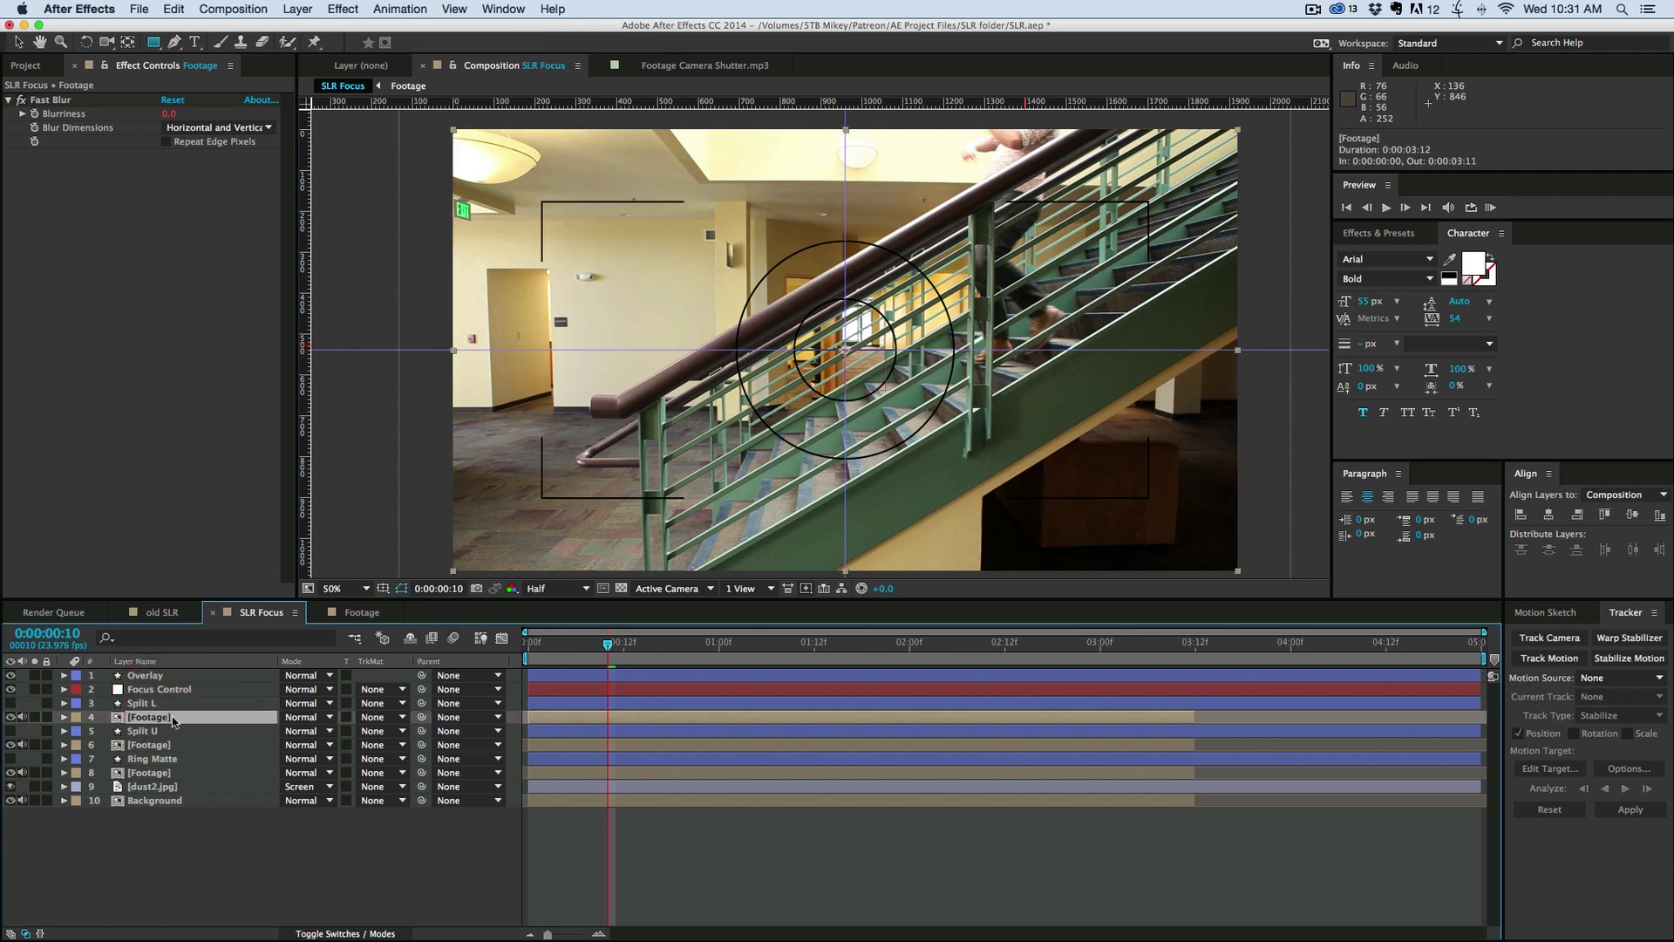
pyautogui.click(375, 717)
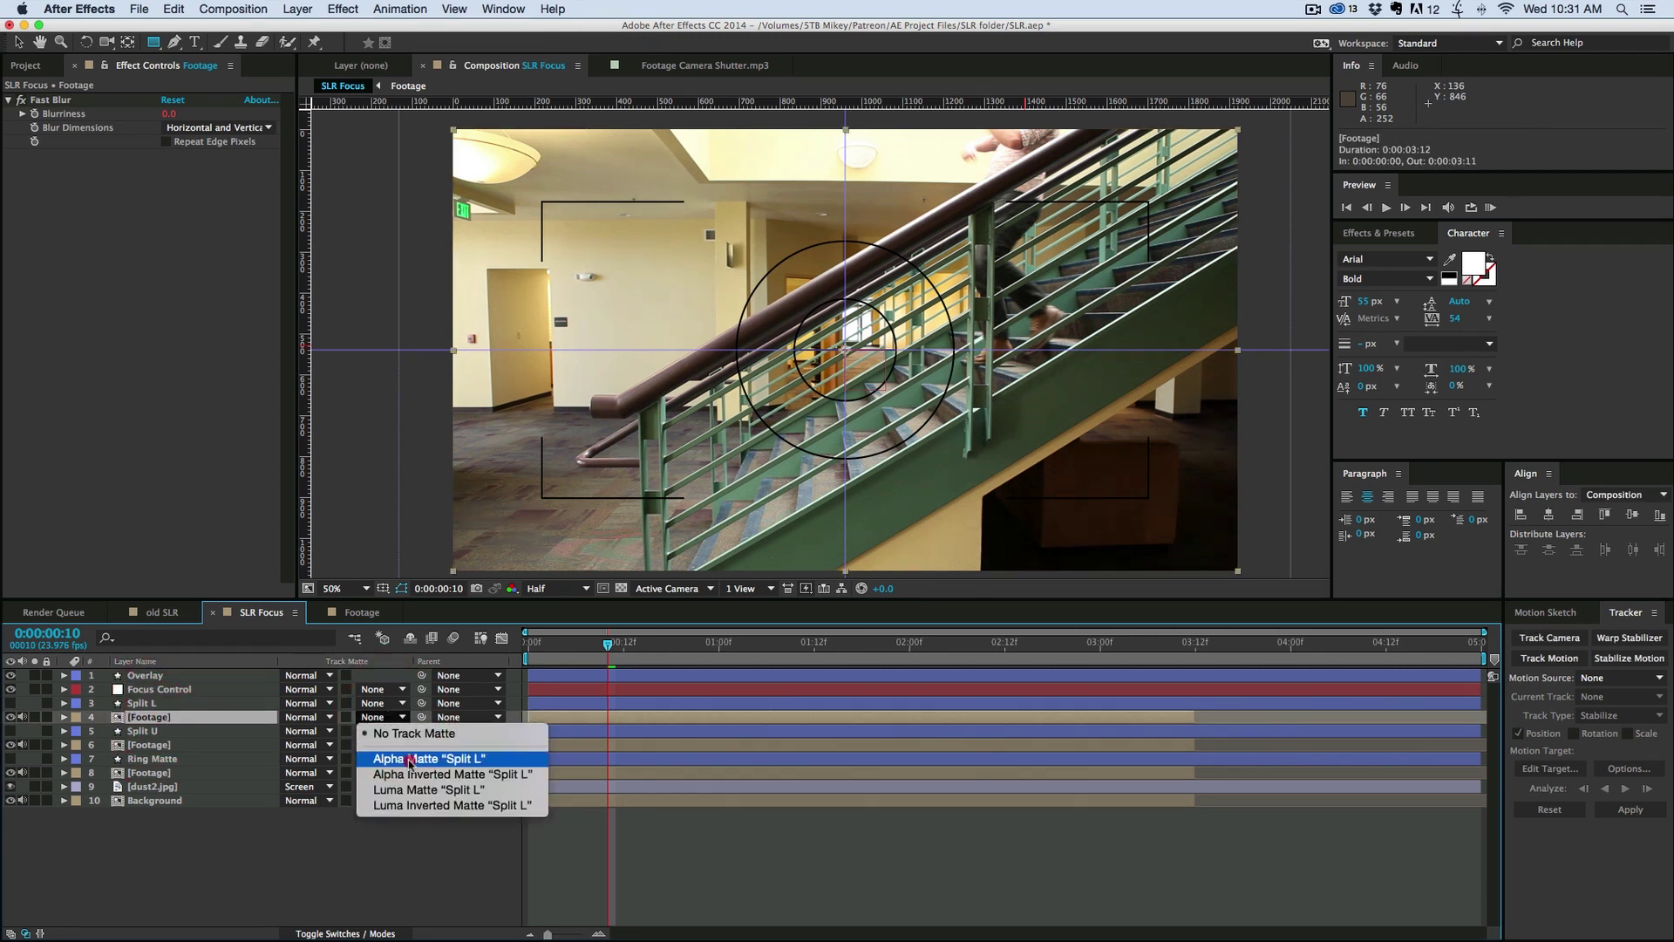
pyautogui.click(405, 756)
pyautogui.click(183, 744)
pyautogui.click(374, 745)
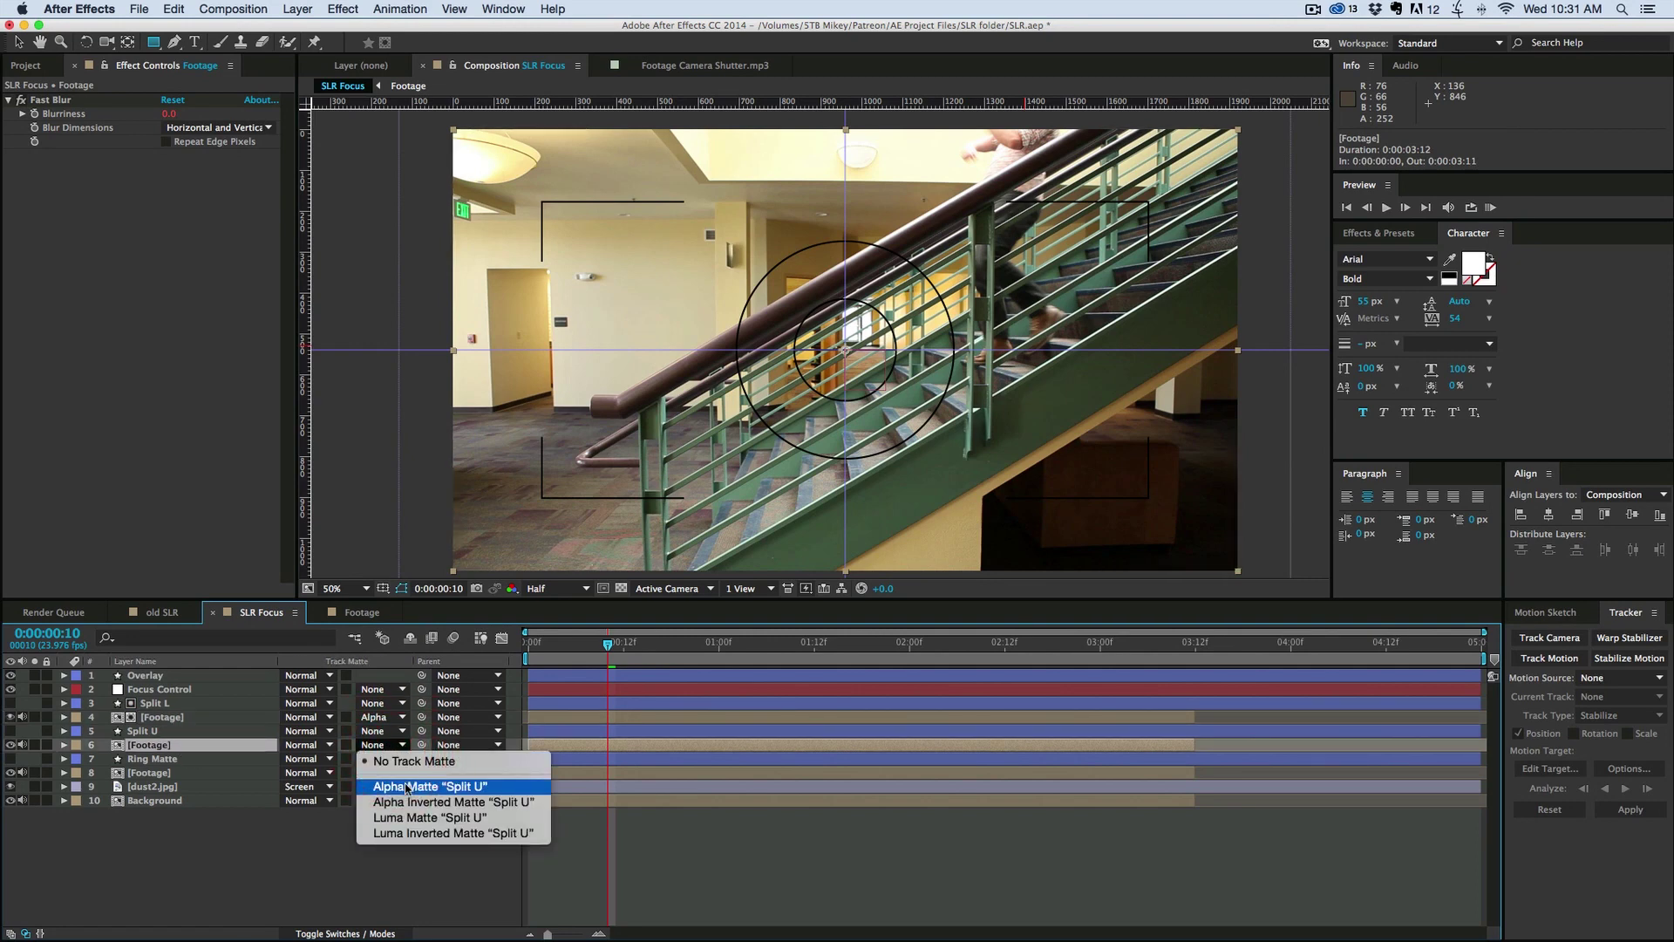
pyautogui.click(405, 787)
pyautogui.click(209, 773)
pyautogui.click(375, 772)
pyautogui.click(401, 814)
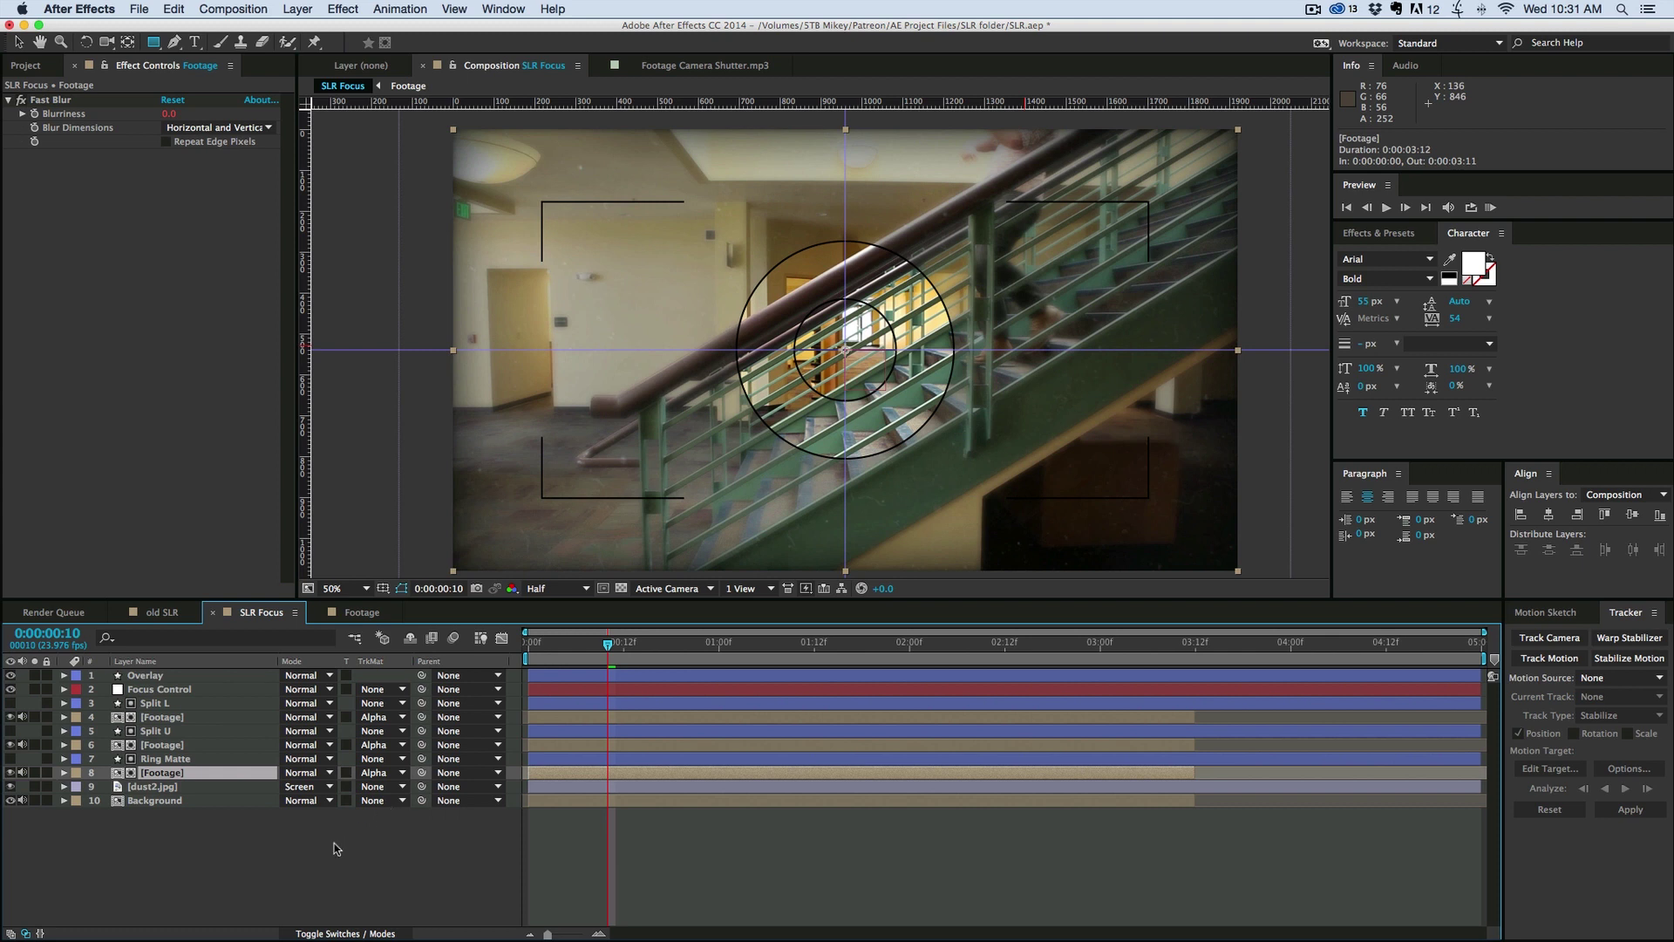
pyautogui.click(335, 844)
# Step: Try shifting the horizontal position of the Footage layer under Split L and undo the change
pyautogui.click(168, 719)
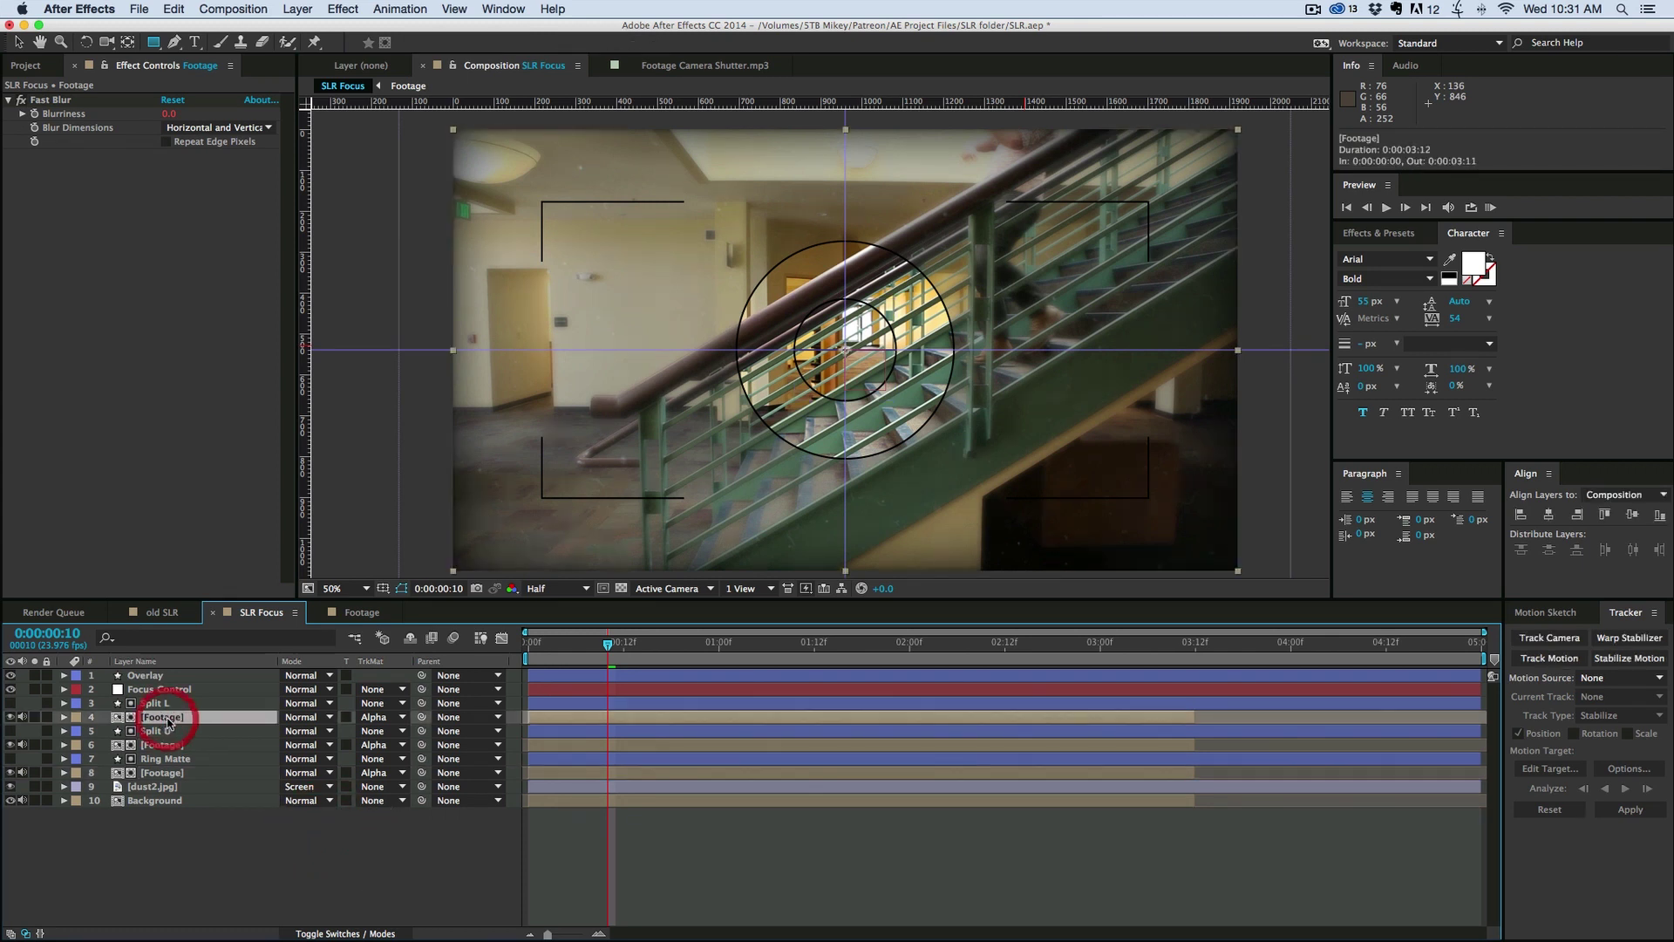
pyautogui.press('p')
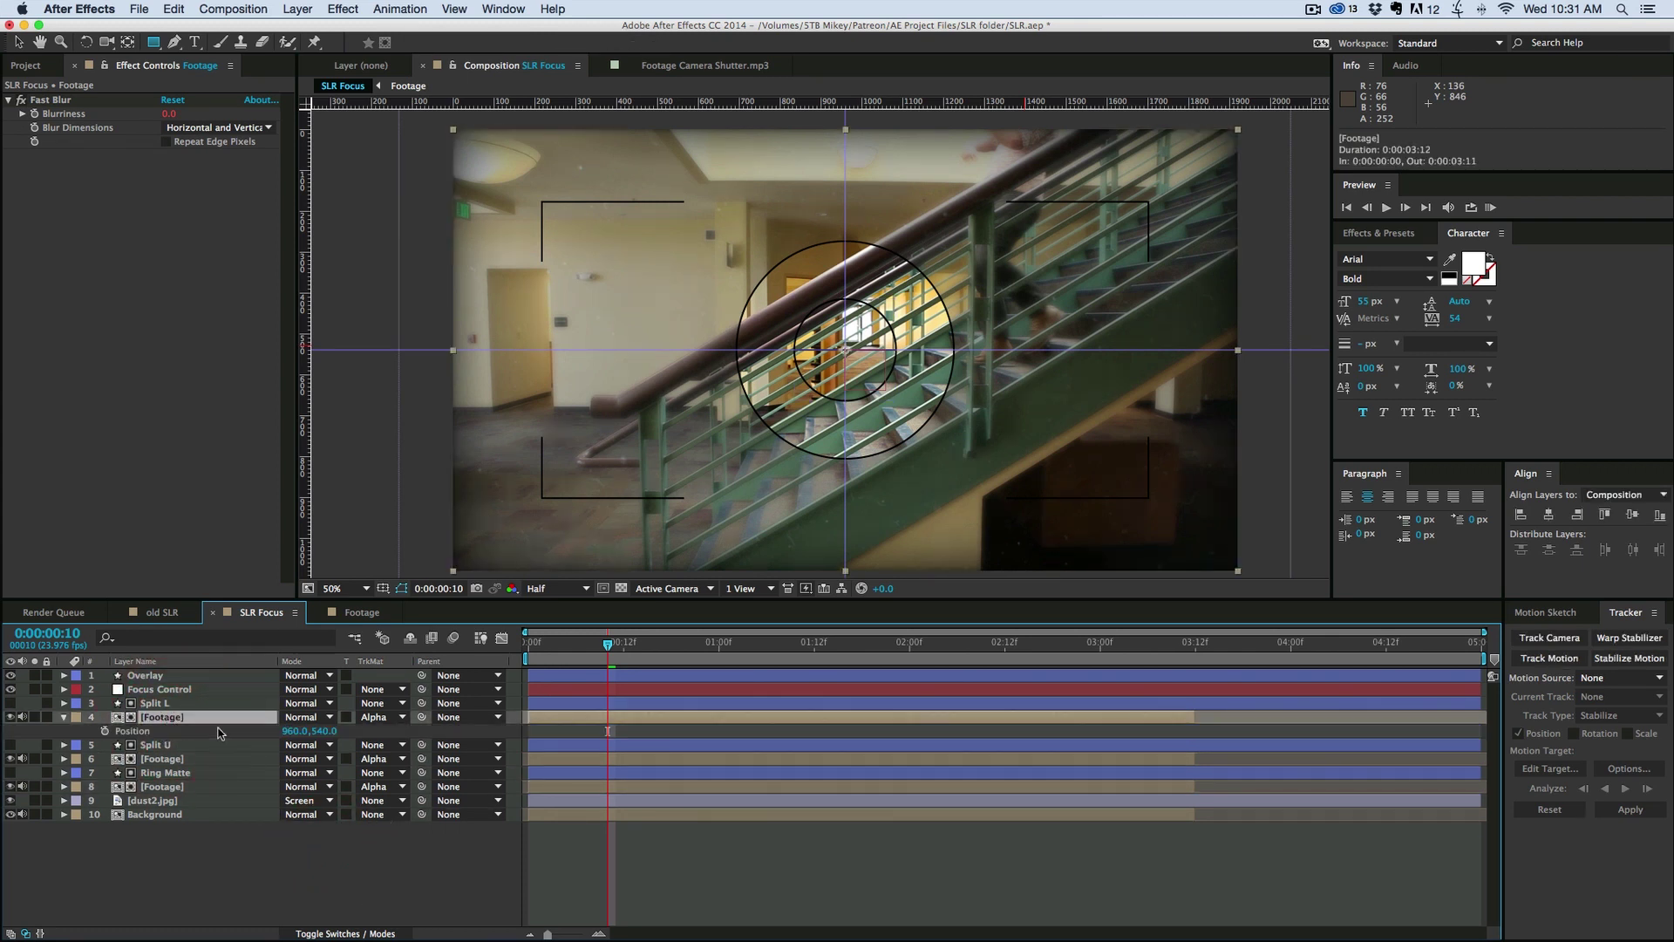
pyautogui.moveTo(300, 730); pyautogui.dragTo(349, 737)
pyautogui.press('cmd+z')
# Step: Rename the Footage layers under Split L, Split U and Ring Matte as Footage L, Footage U and Footage Ring
pyautogui.click(187, 829)
pyautogui.click(170, 716)
pyautogui.press('Return')
pyautogui.write('Footage L')
pyautogui.click(150, 757)
pyautogui.press('Return')
pyautogui.write('Footage')
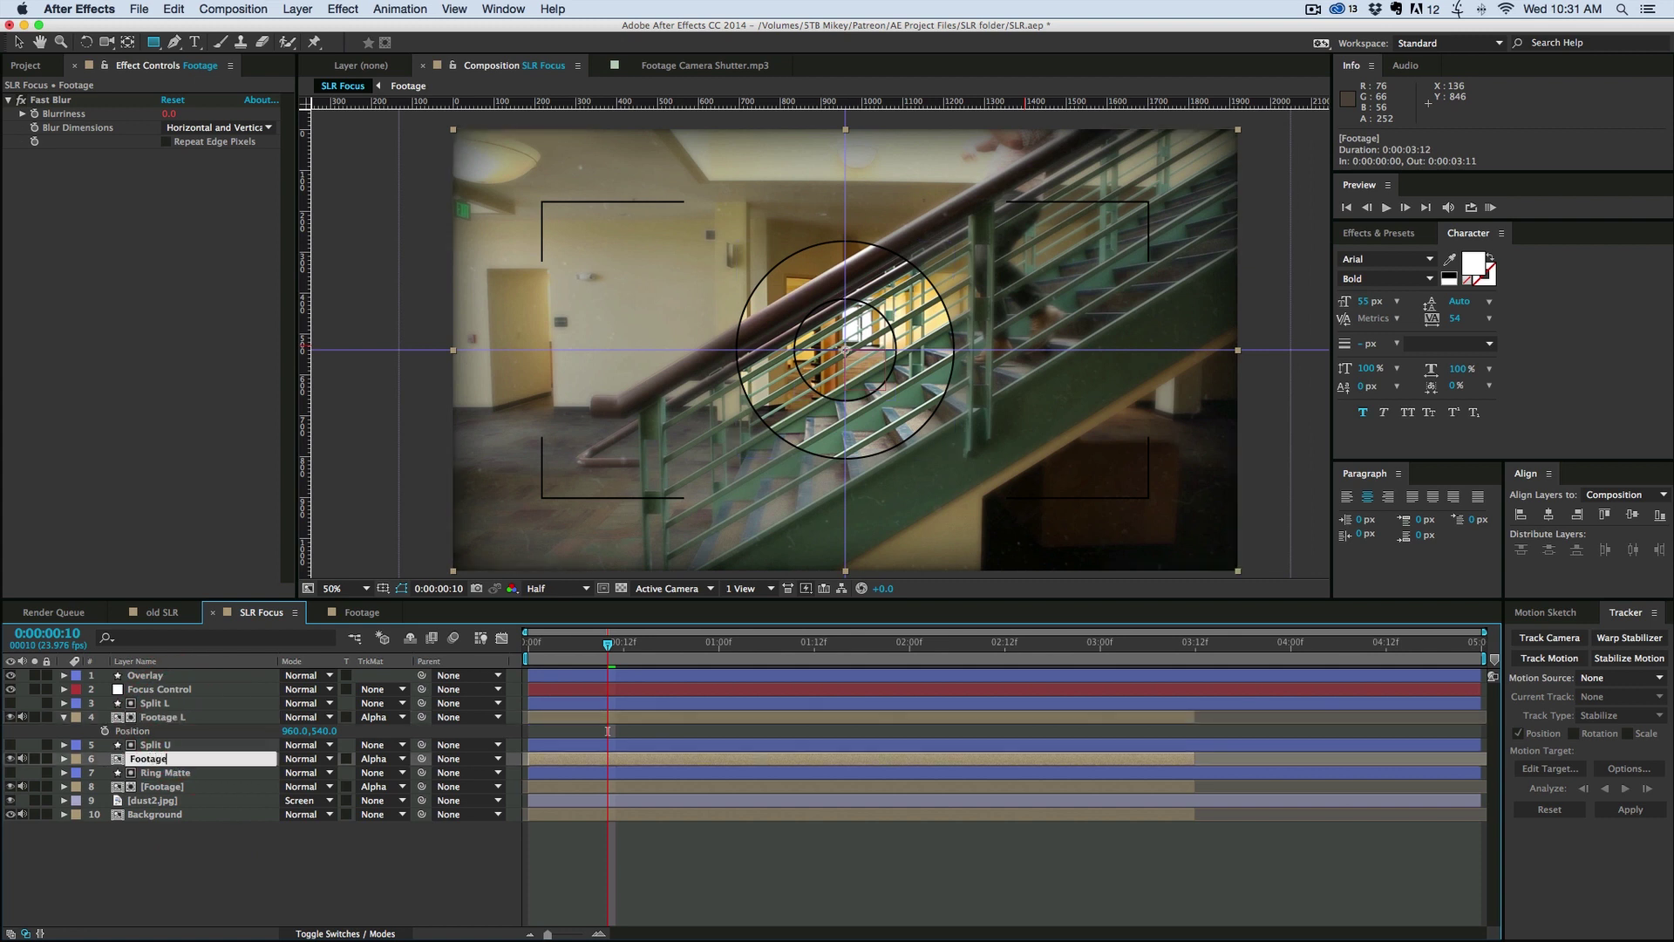
pyautogui.click(164, 786)
pyautogui.press('Return')
pyautogui.write('Footage Ring')
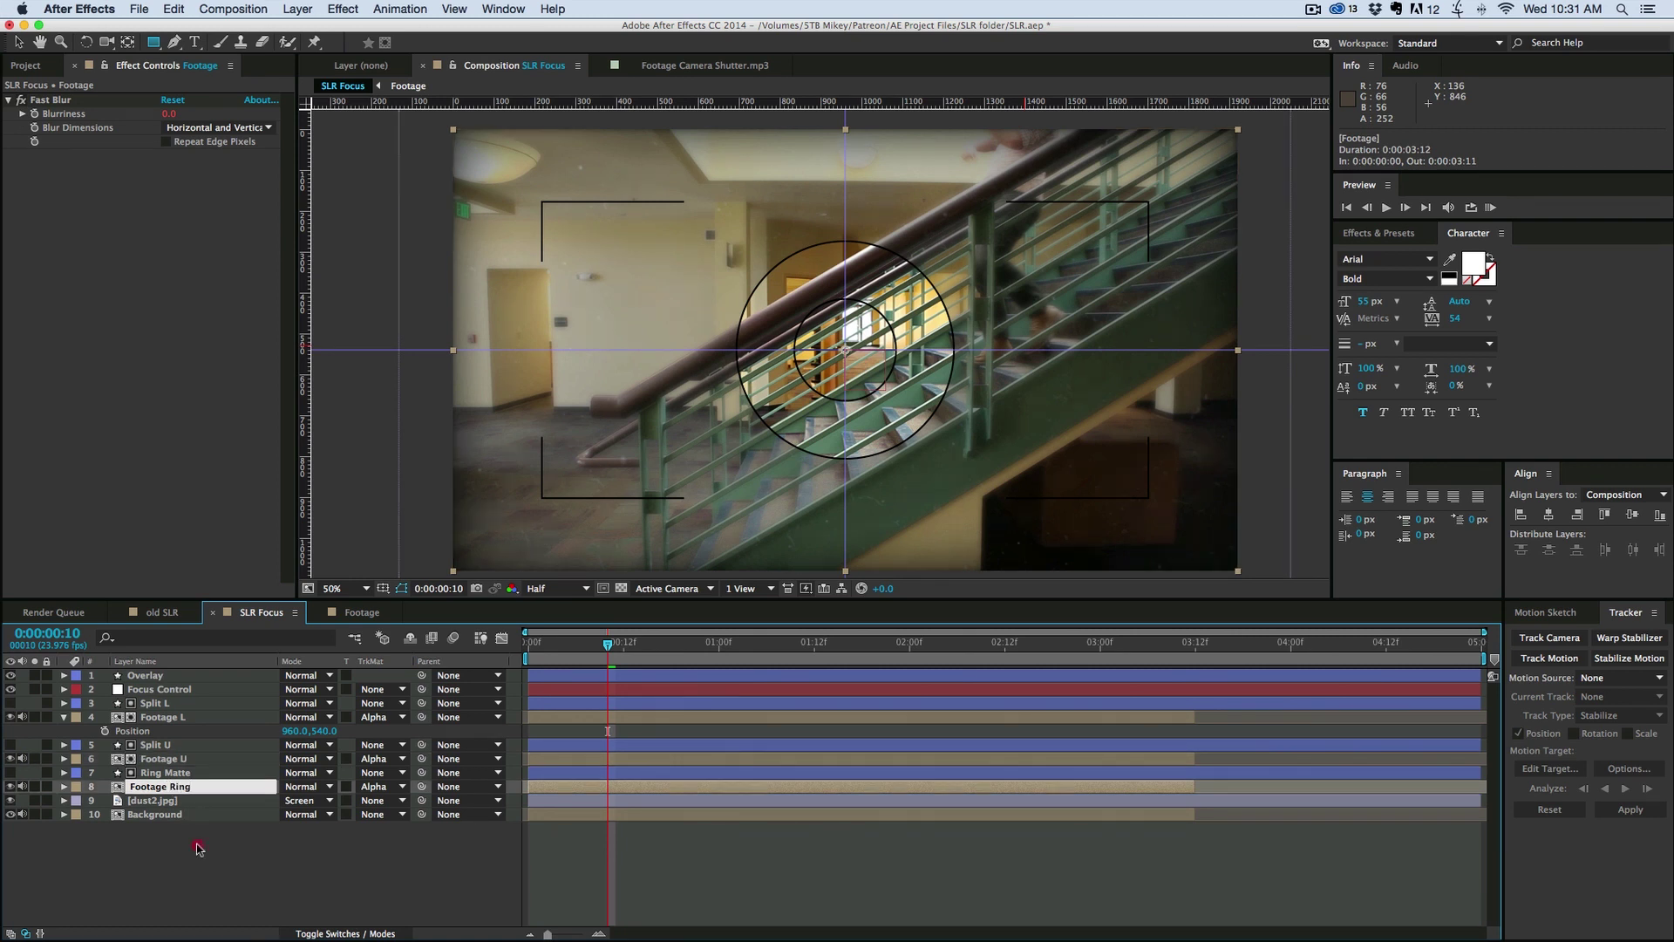
pyautogui.press('Return')
# Step: Try rotating the Footage Ring layer, undo the rotation, and collapse the Footage Ring and Footage L properties
pyautogui.press('r')
pyautogui.moveTo(307, 800); pyautogui.dragTo(270, 798)
pyautogui.press('super+z')
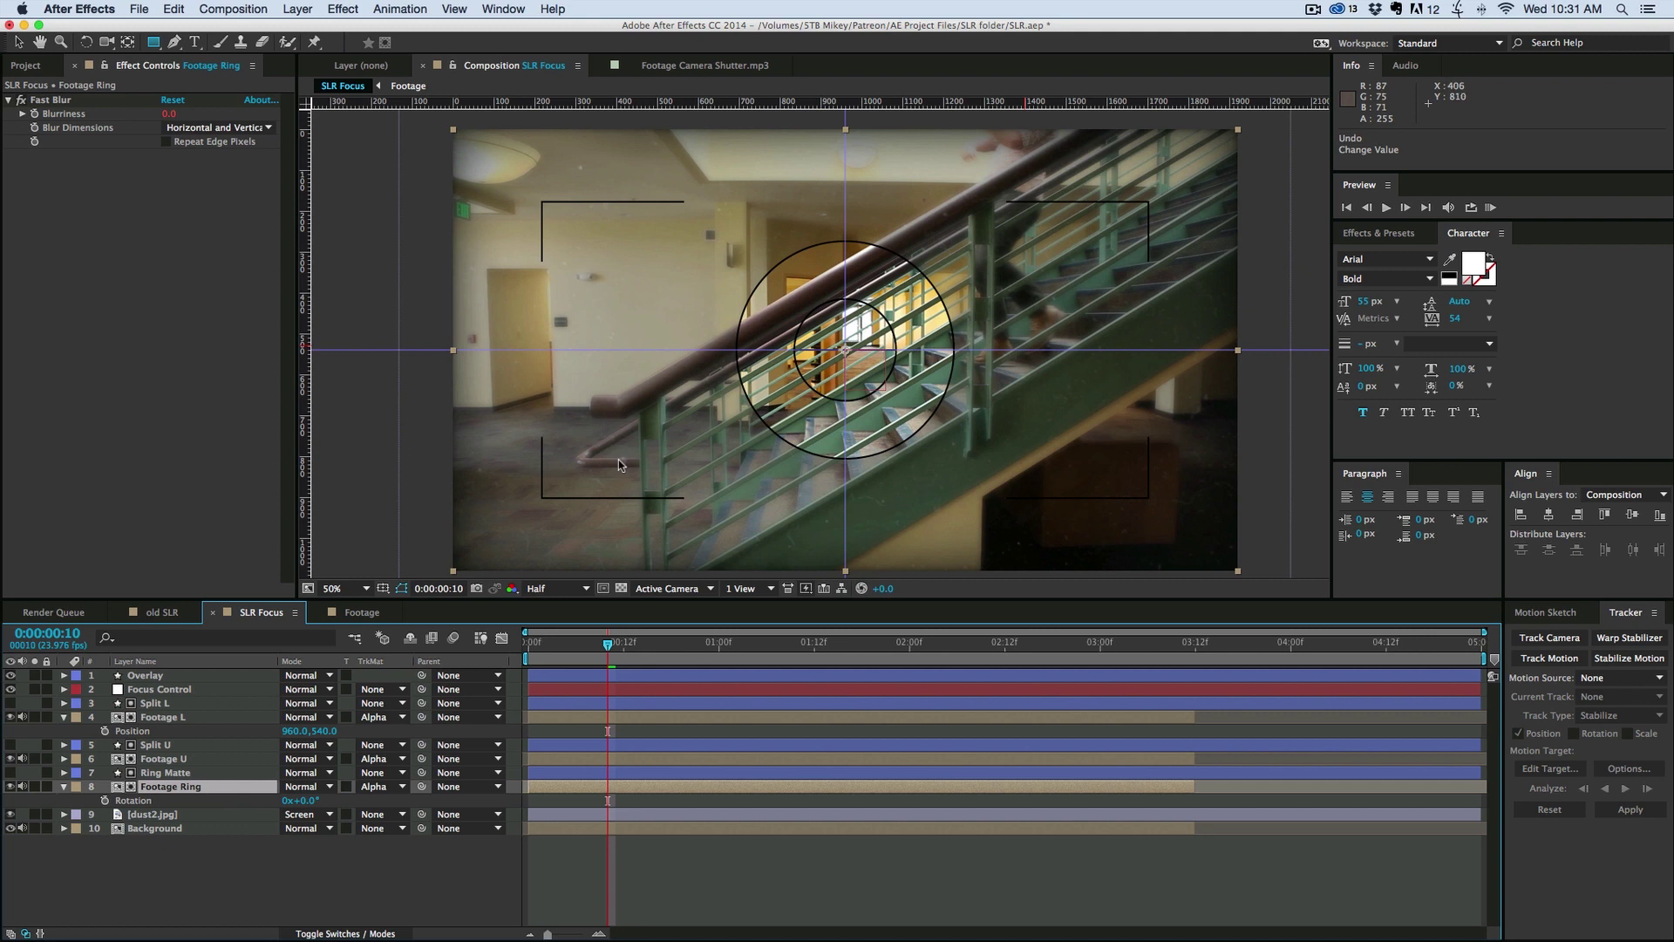
pyautogui.click(63, 787)
pyautogui.click(64, 716)
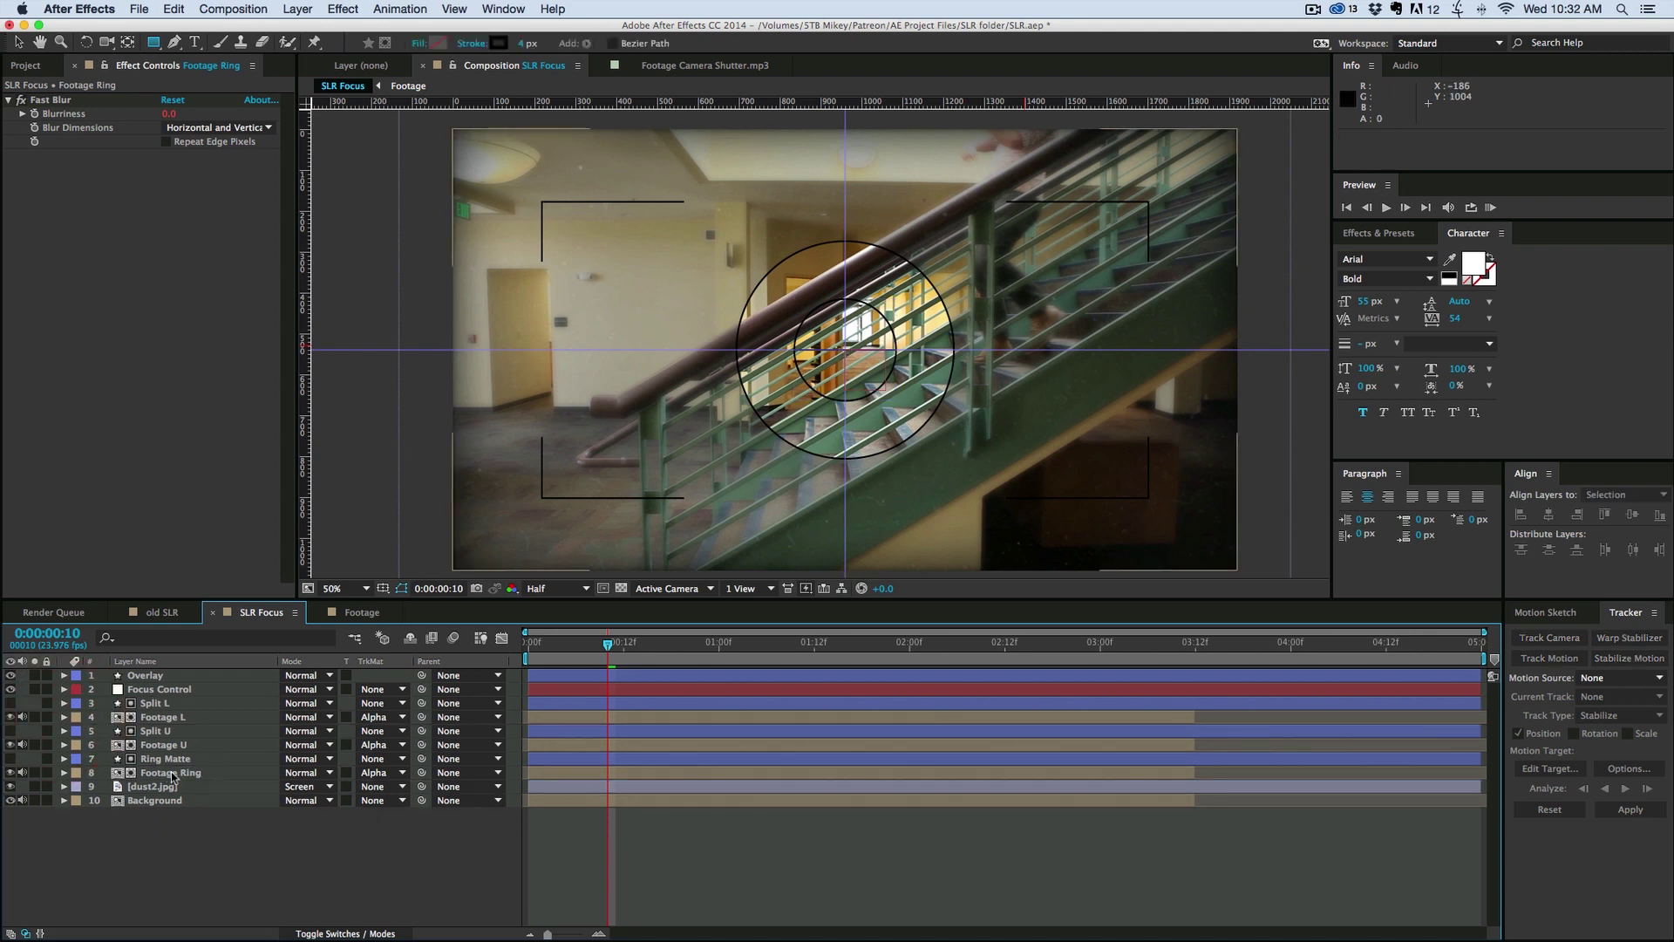
# Step: Test the focus effect by raising the Focus Control slider, and undo the slider change
pyautogui.click(161, 690)
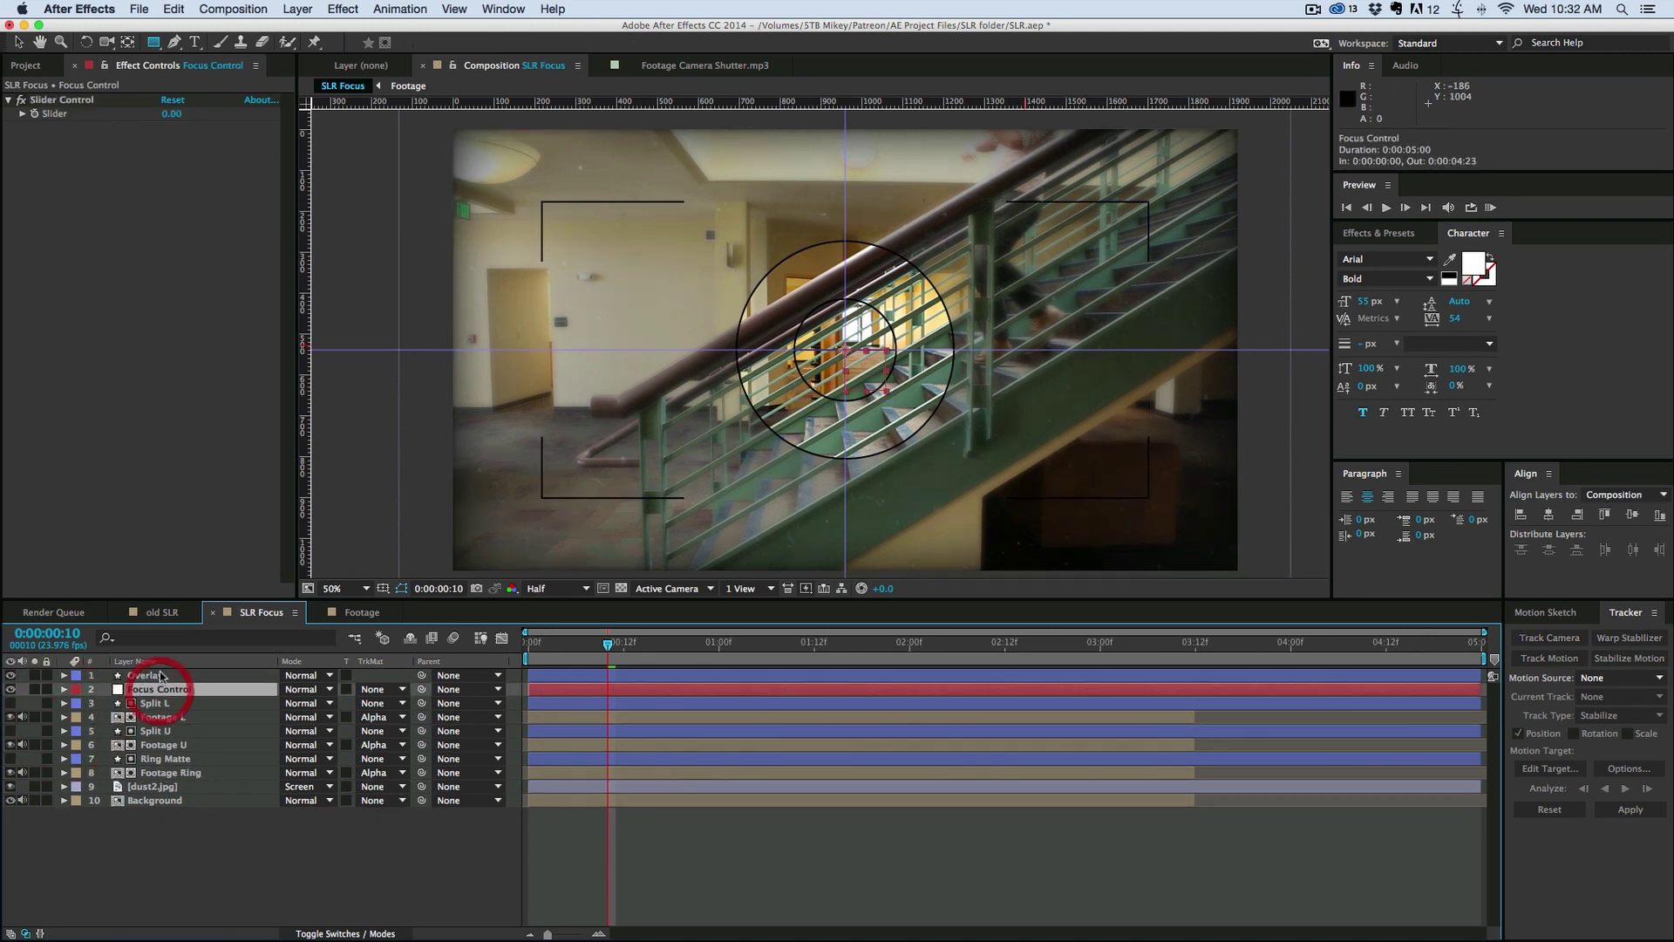
pyautogui.moveTo(171, 115); pyautogui.dragTo(321, 128)
pyautogui.press('super+z')
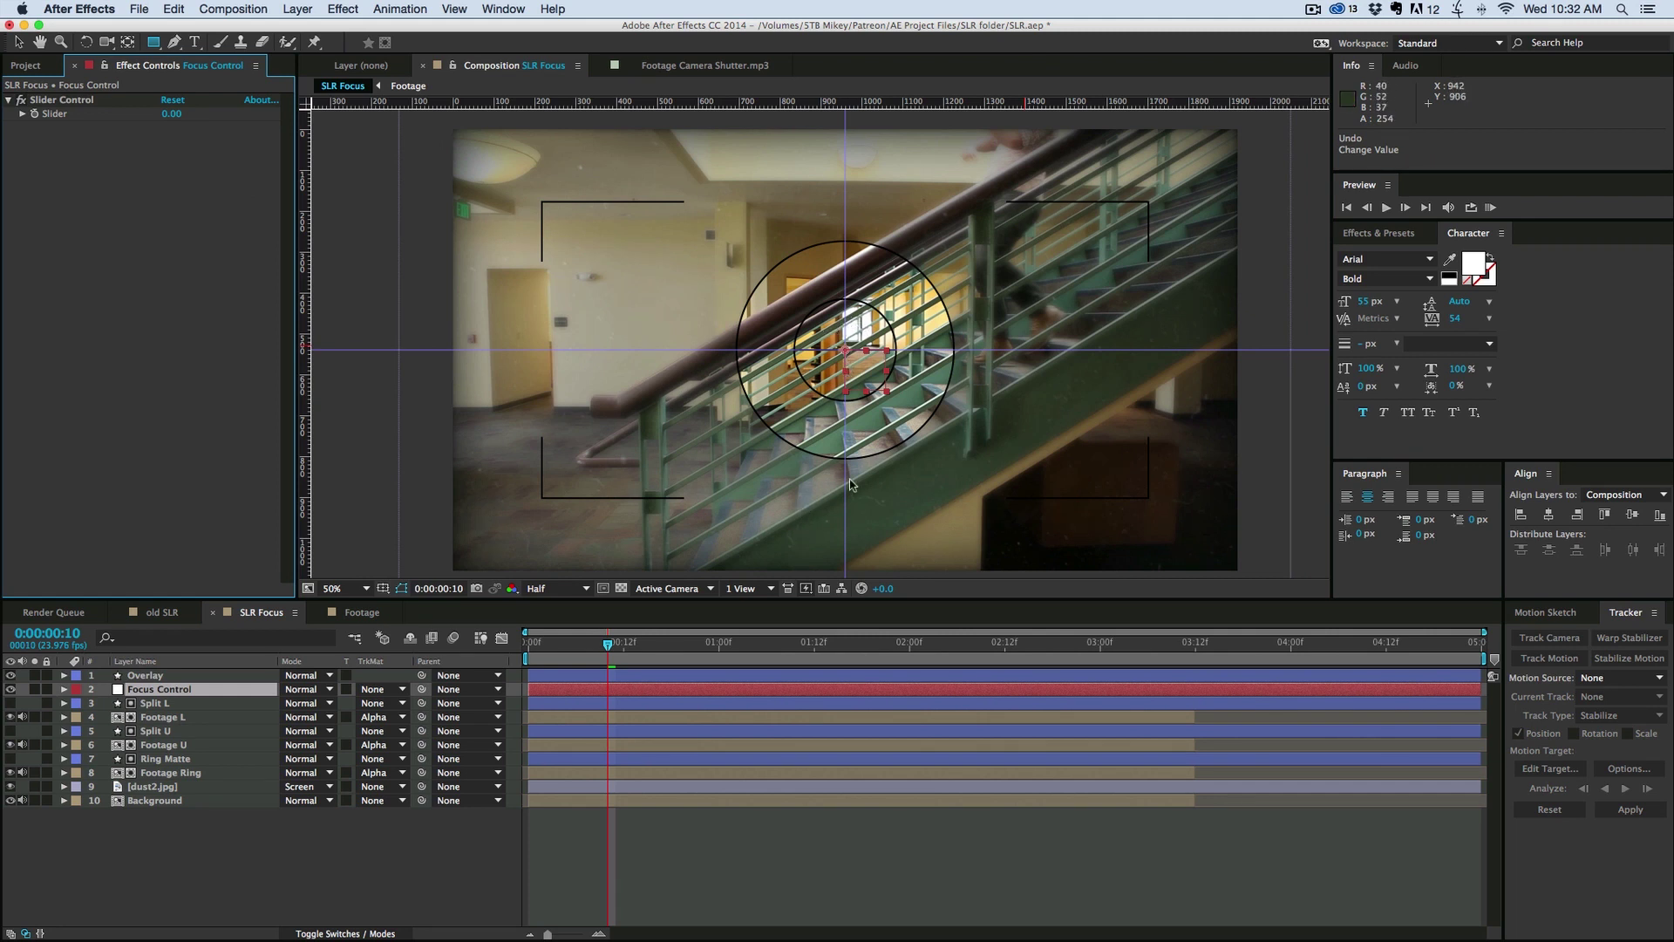
pyautogui.click(715, 839)
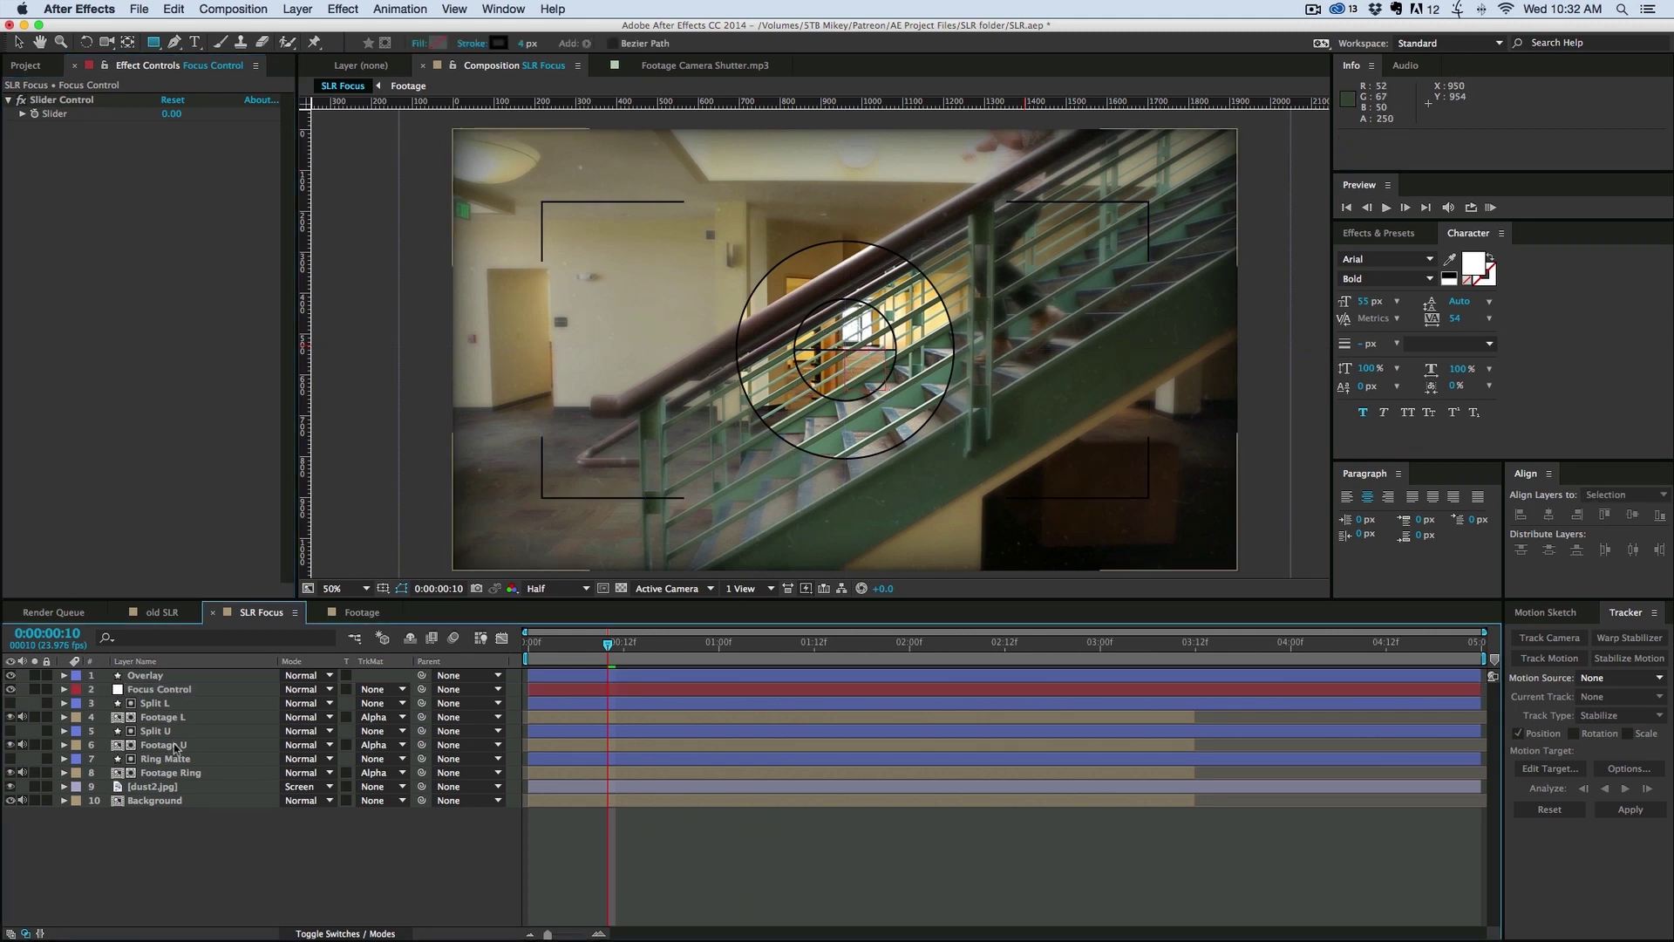
# Step: Give Footage L's Position the expression fMove=Math.abs of the Focus Control slider, with value+[fMove,0] on the second line
pyautogui.click(166, 717)
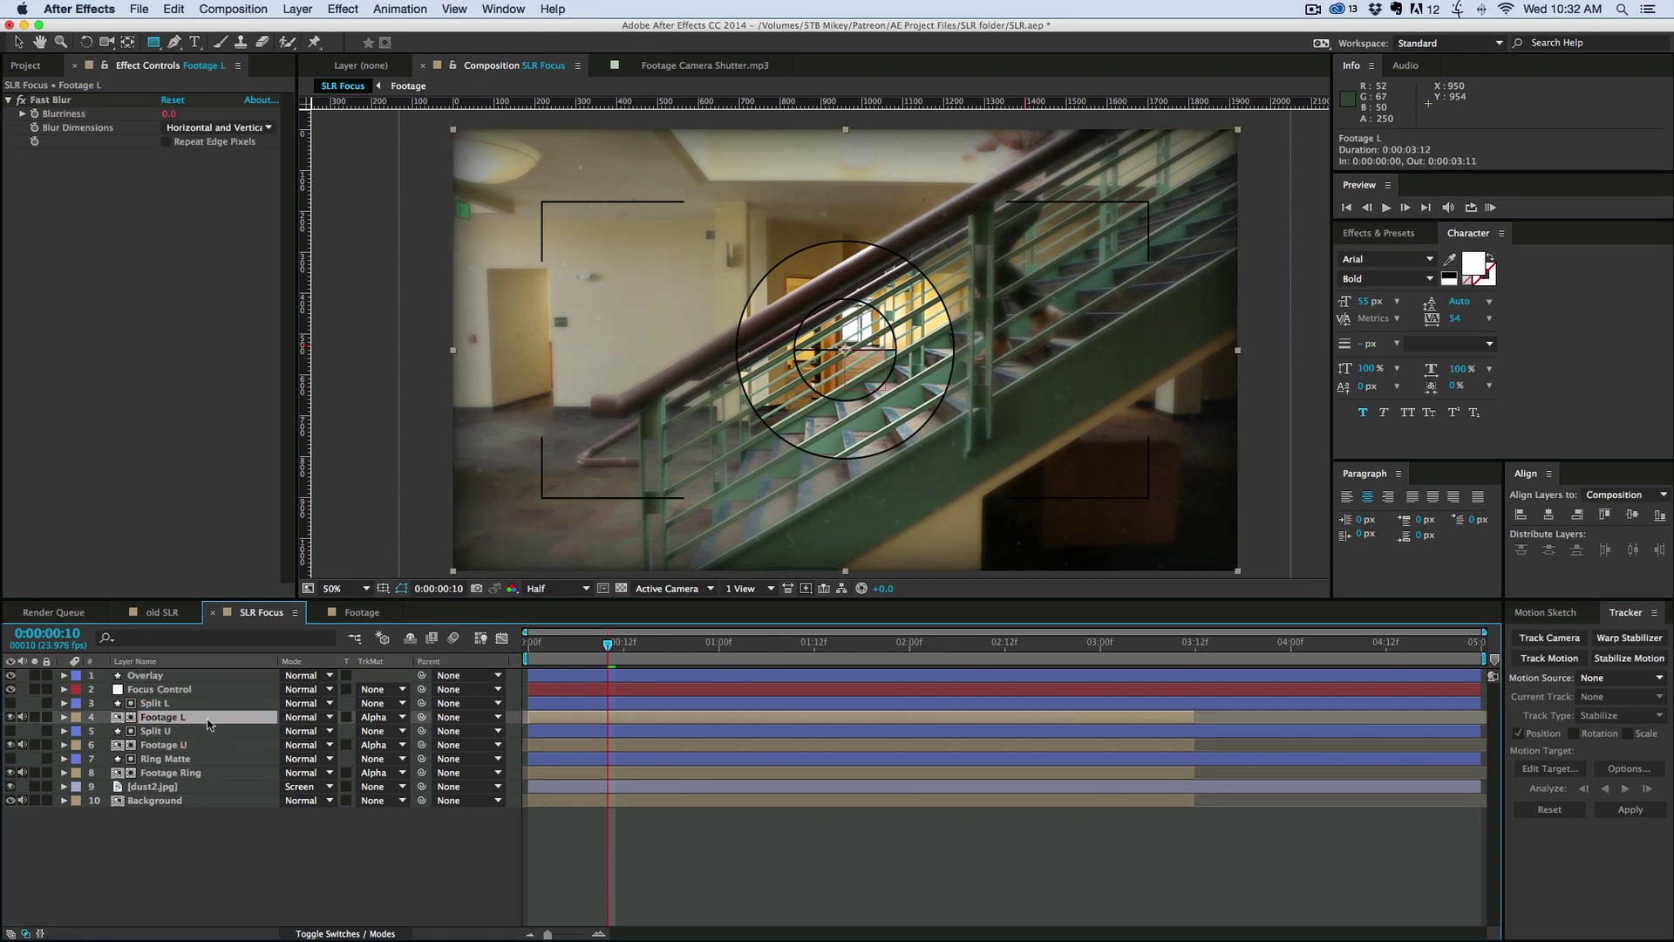
pyautogui.press('p')
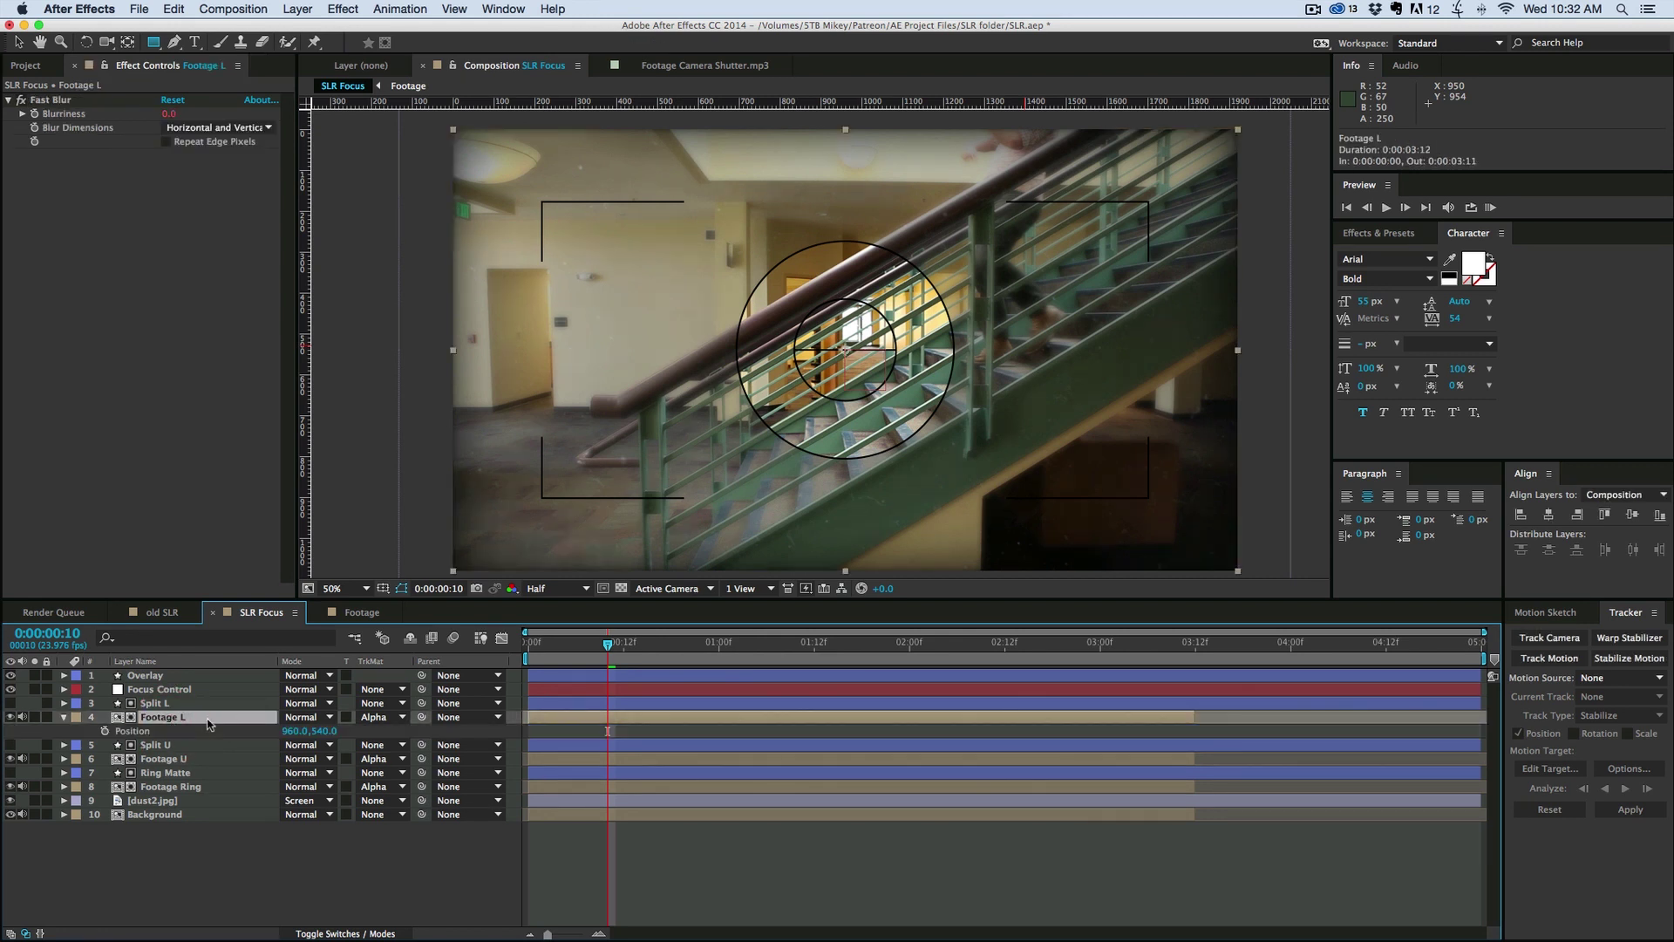
pyautogui.click(64, 689)
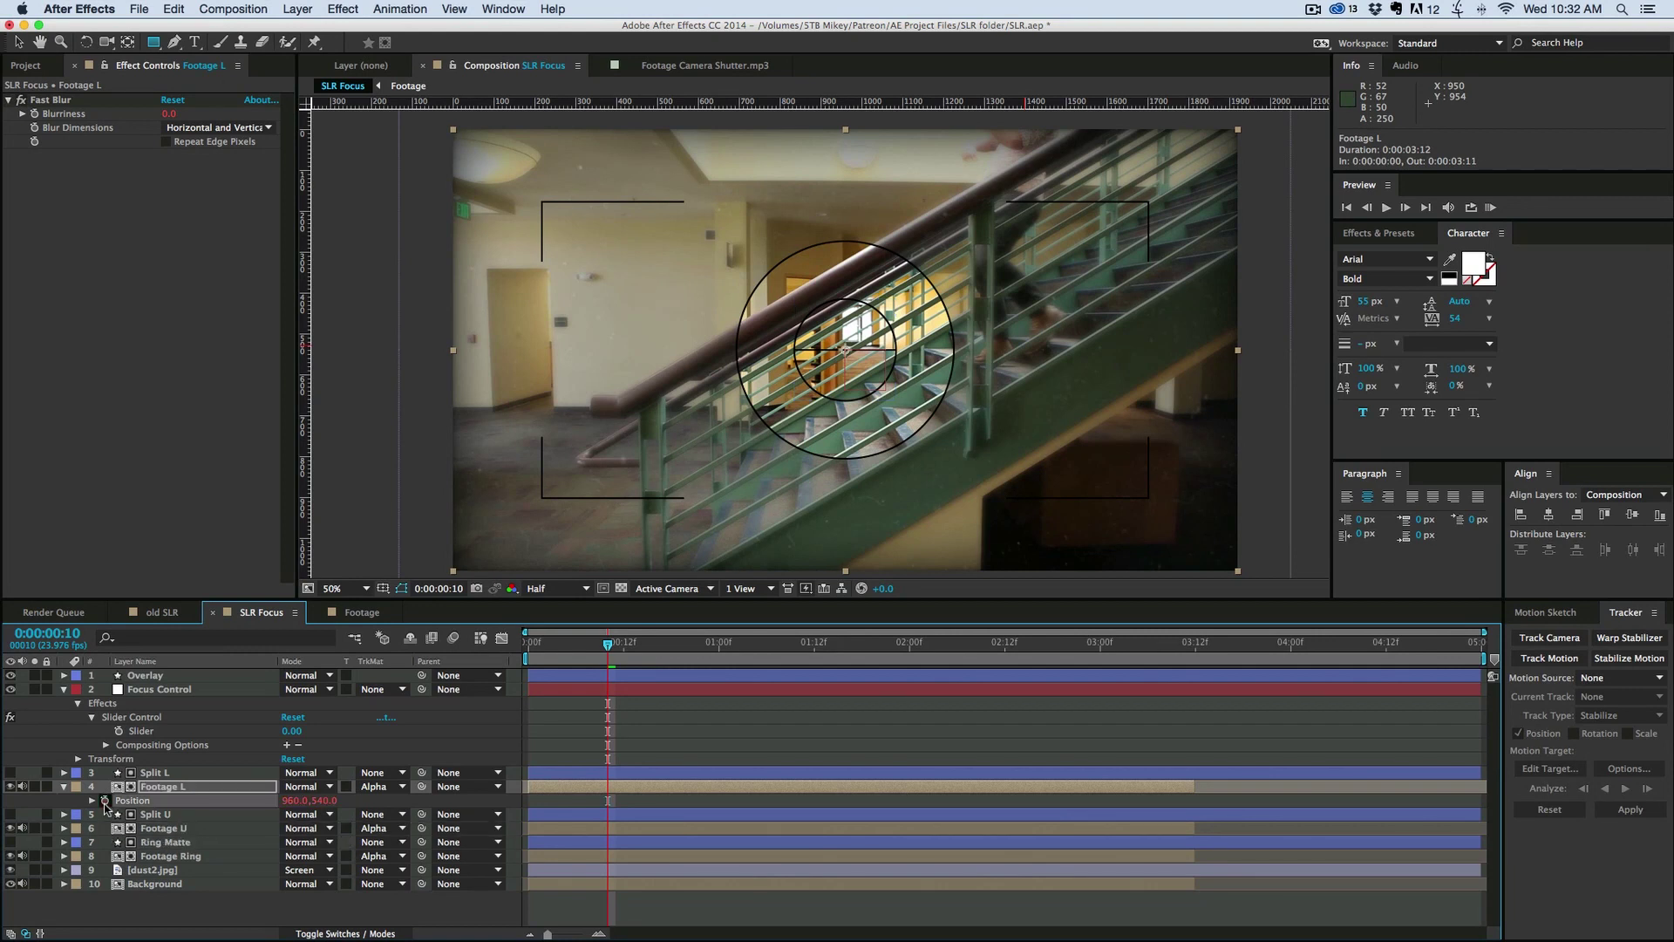
pyautogui.keyDown('alt'); pyautogui.click(105, 801); pyautogui.keyUp('alt')
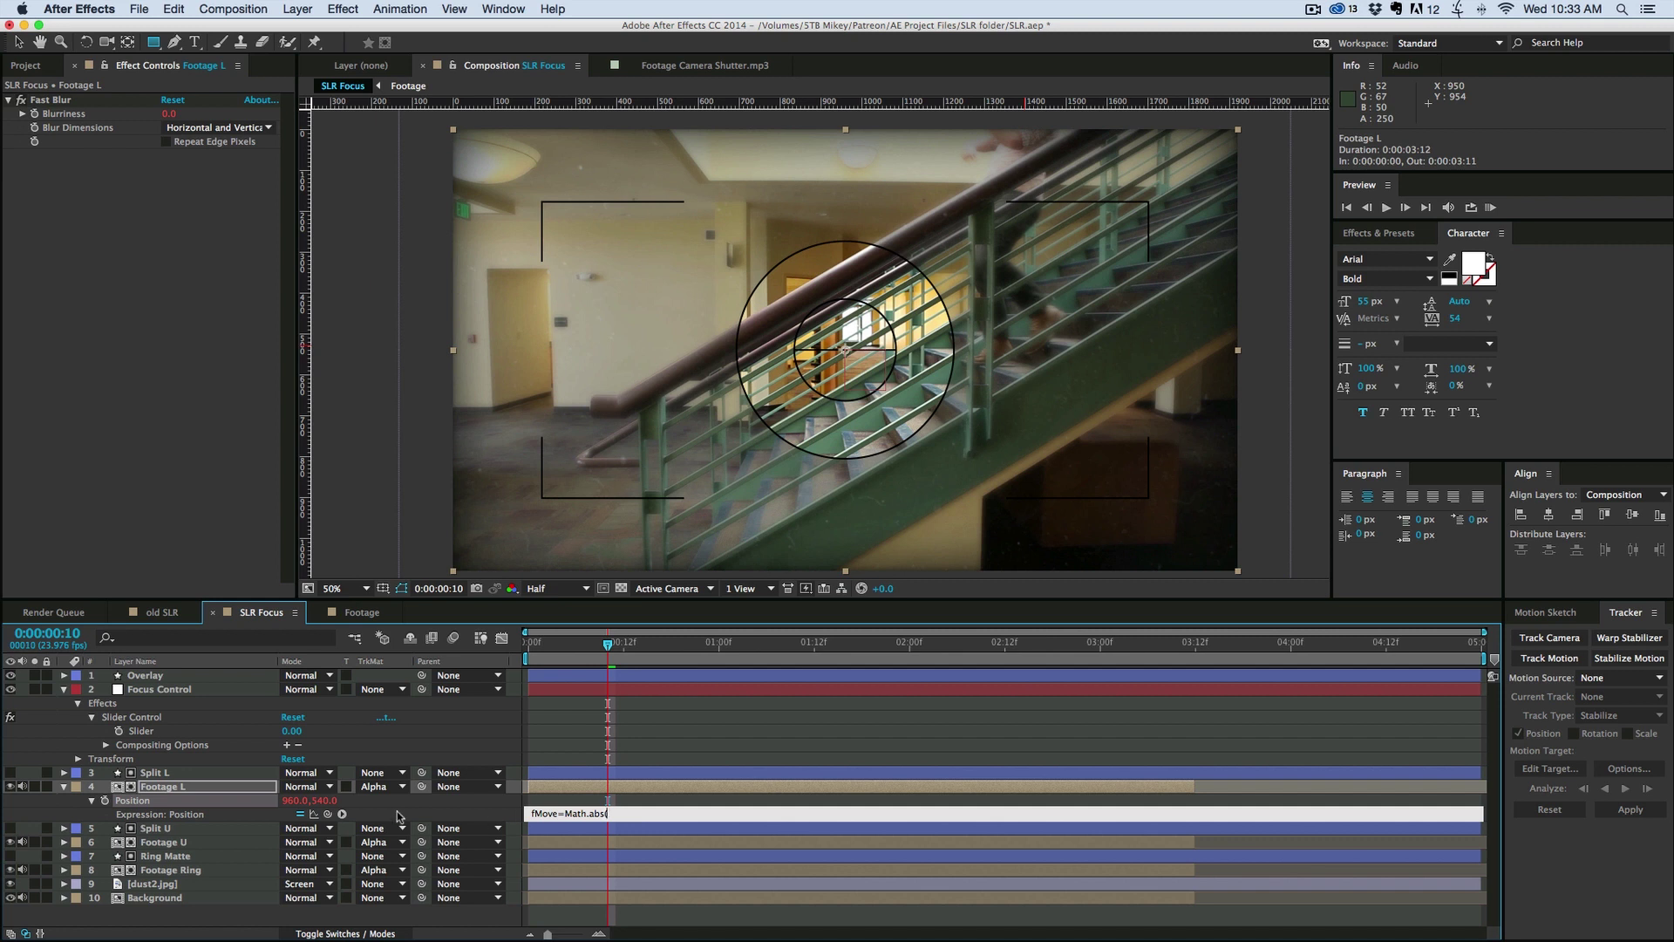
pyautogui.moveTo(327, 816); pyautogui.dragTo(154, 735)
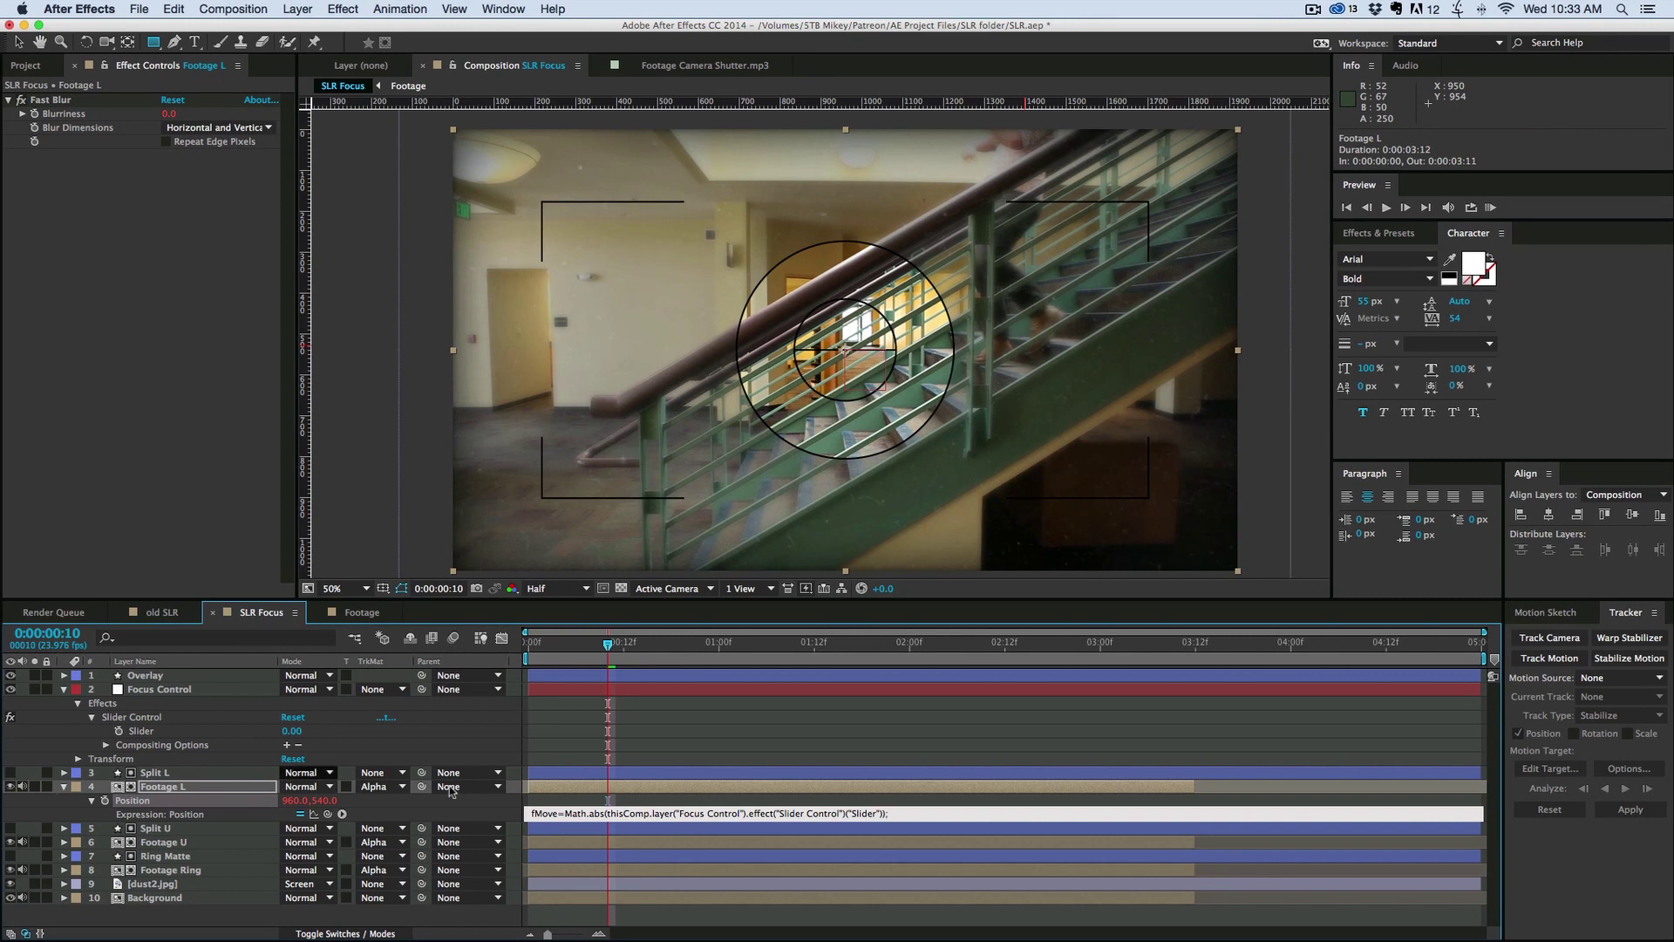
pyautogui.click(910, 815)
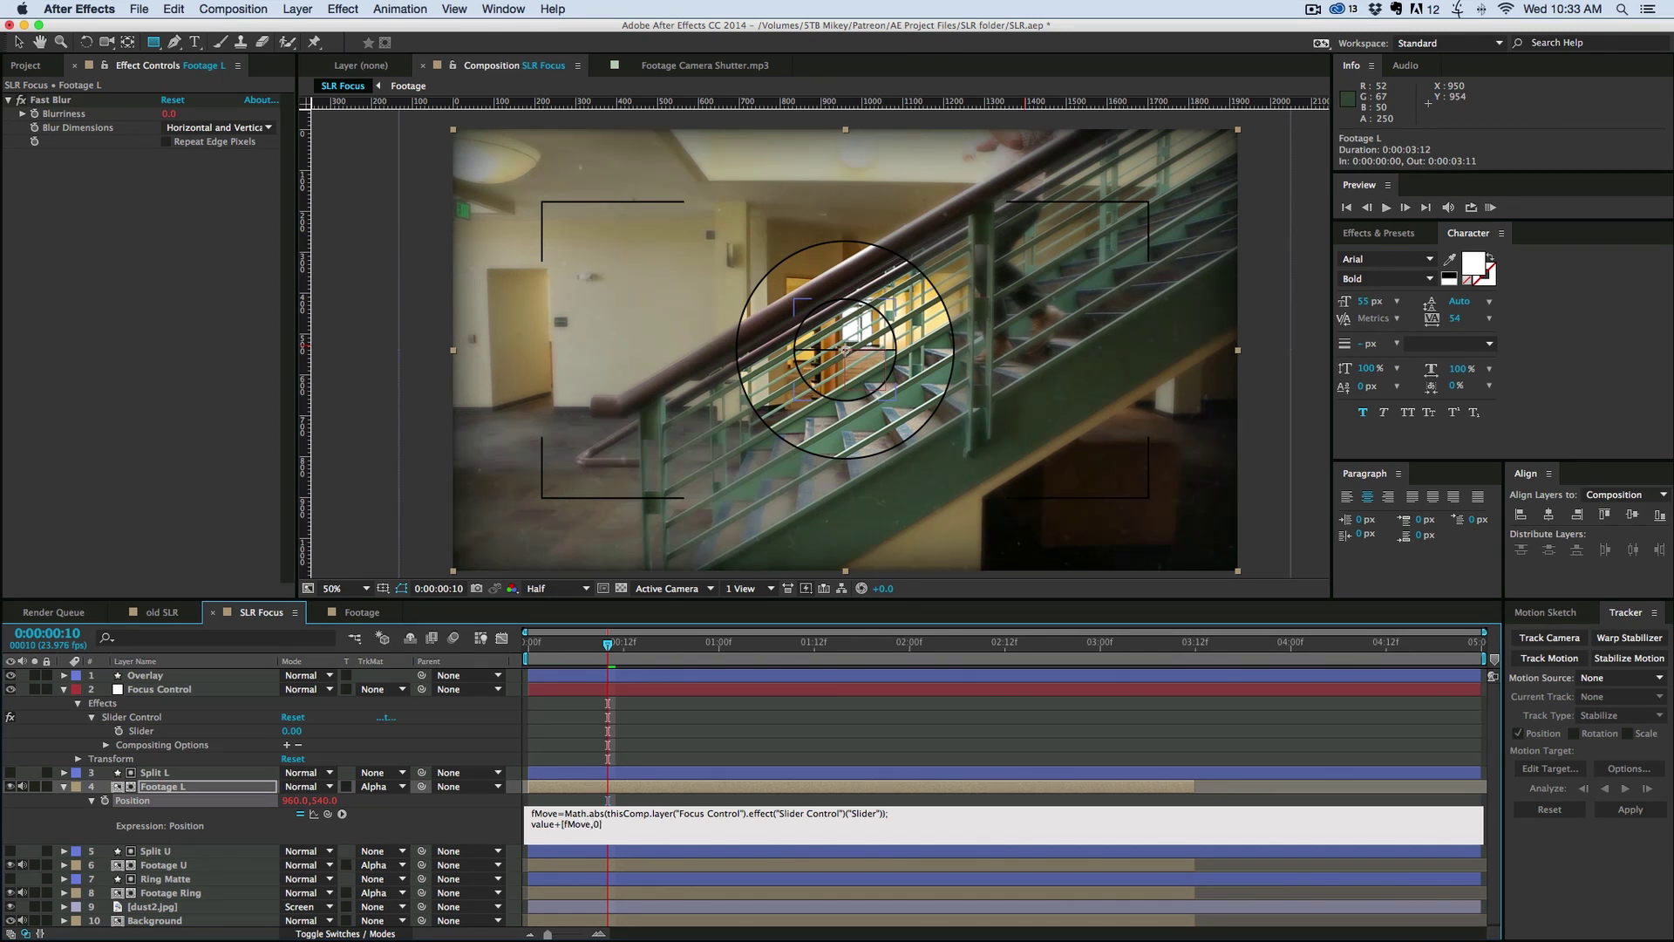
pyautogui.click(1008, 743)
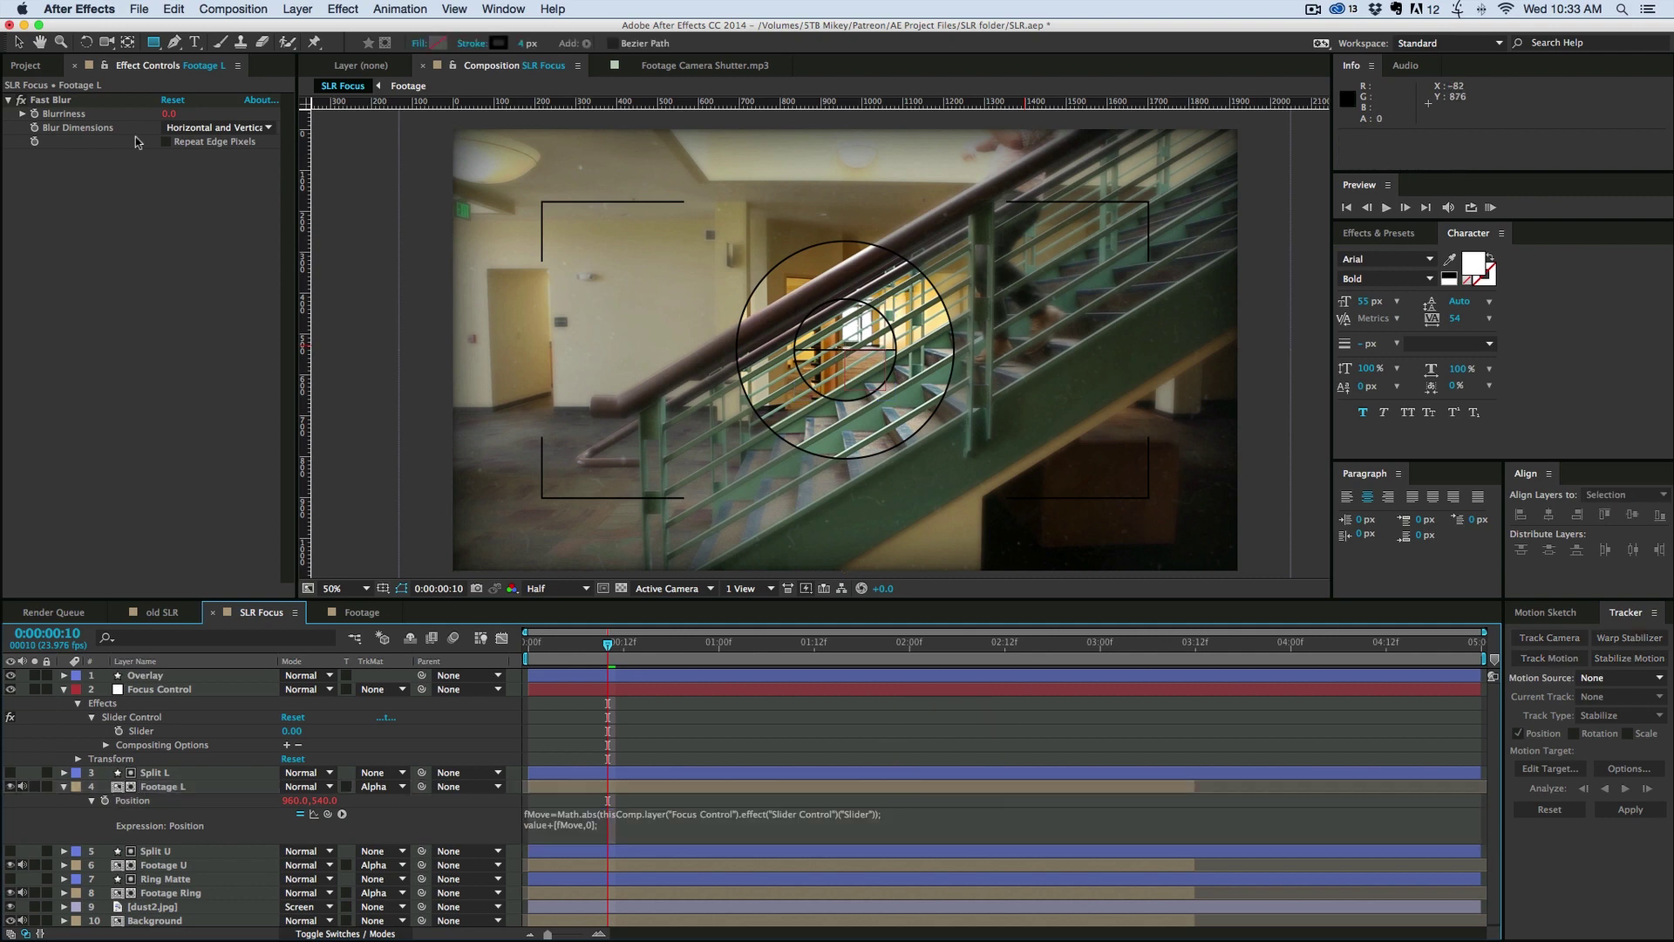
# Step: Remove Math.abs from Footage L's Position expression, testing the Focus Control slider at -39 and 80
pyautogui.moveTo(291, 731); pyautogui.dragTo(249, 722)
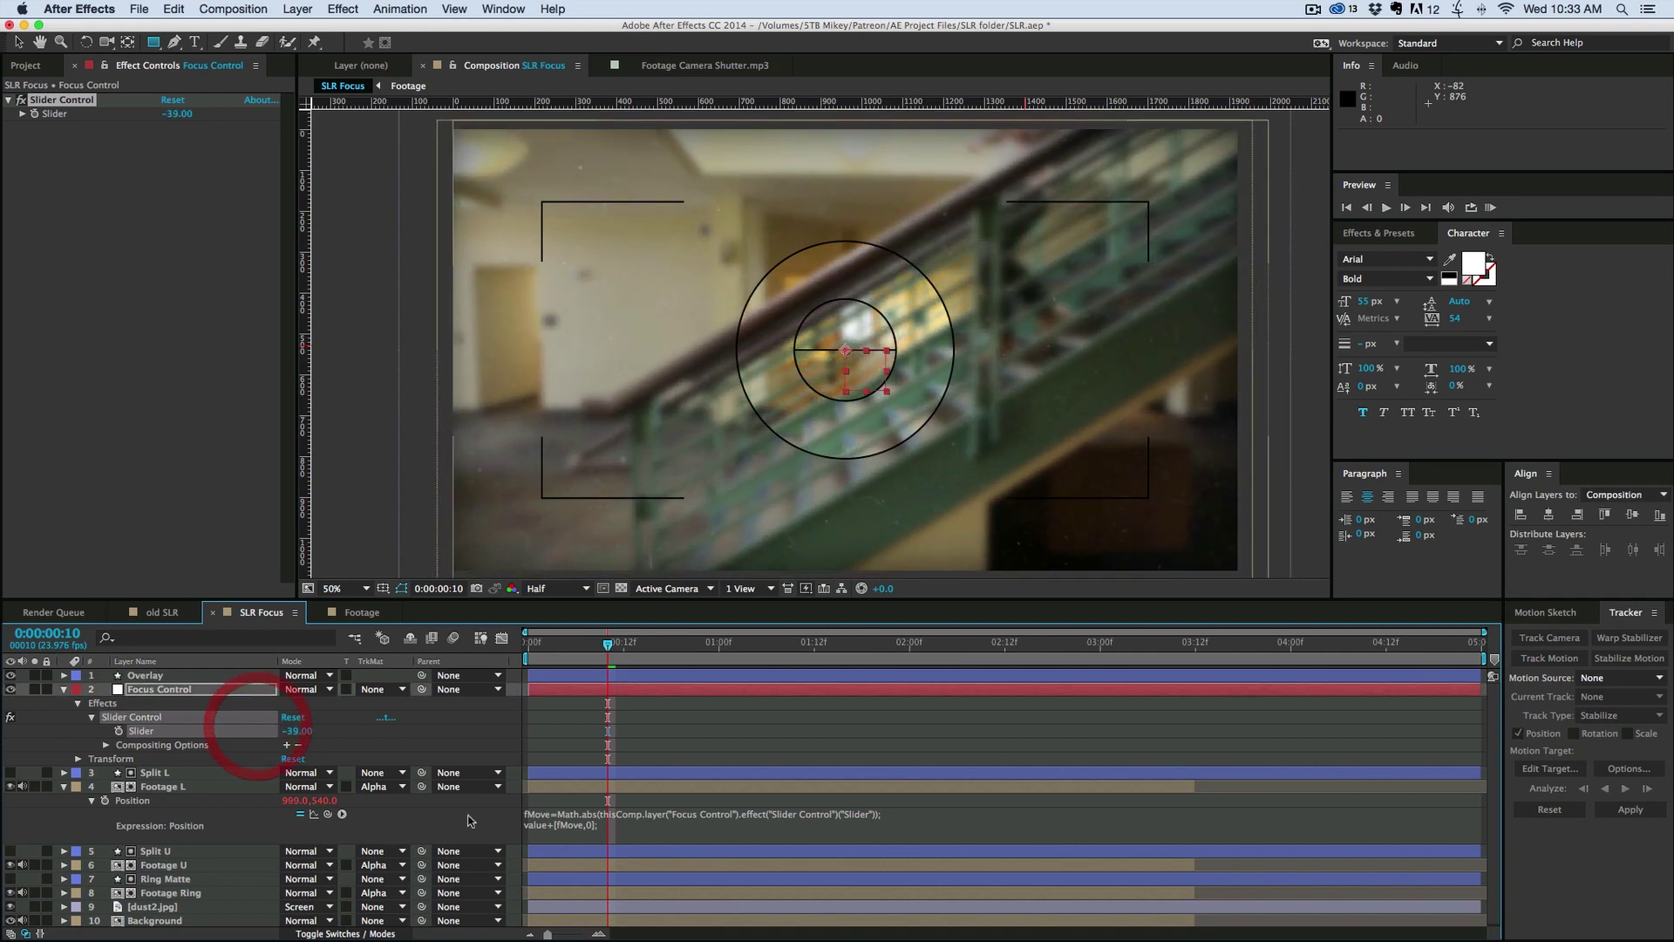
pyautogui.click(608, 817)
pyautogui.click(607, 818)
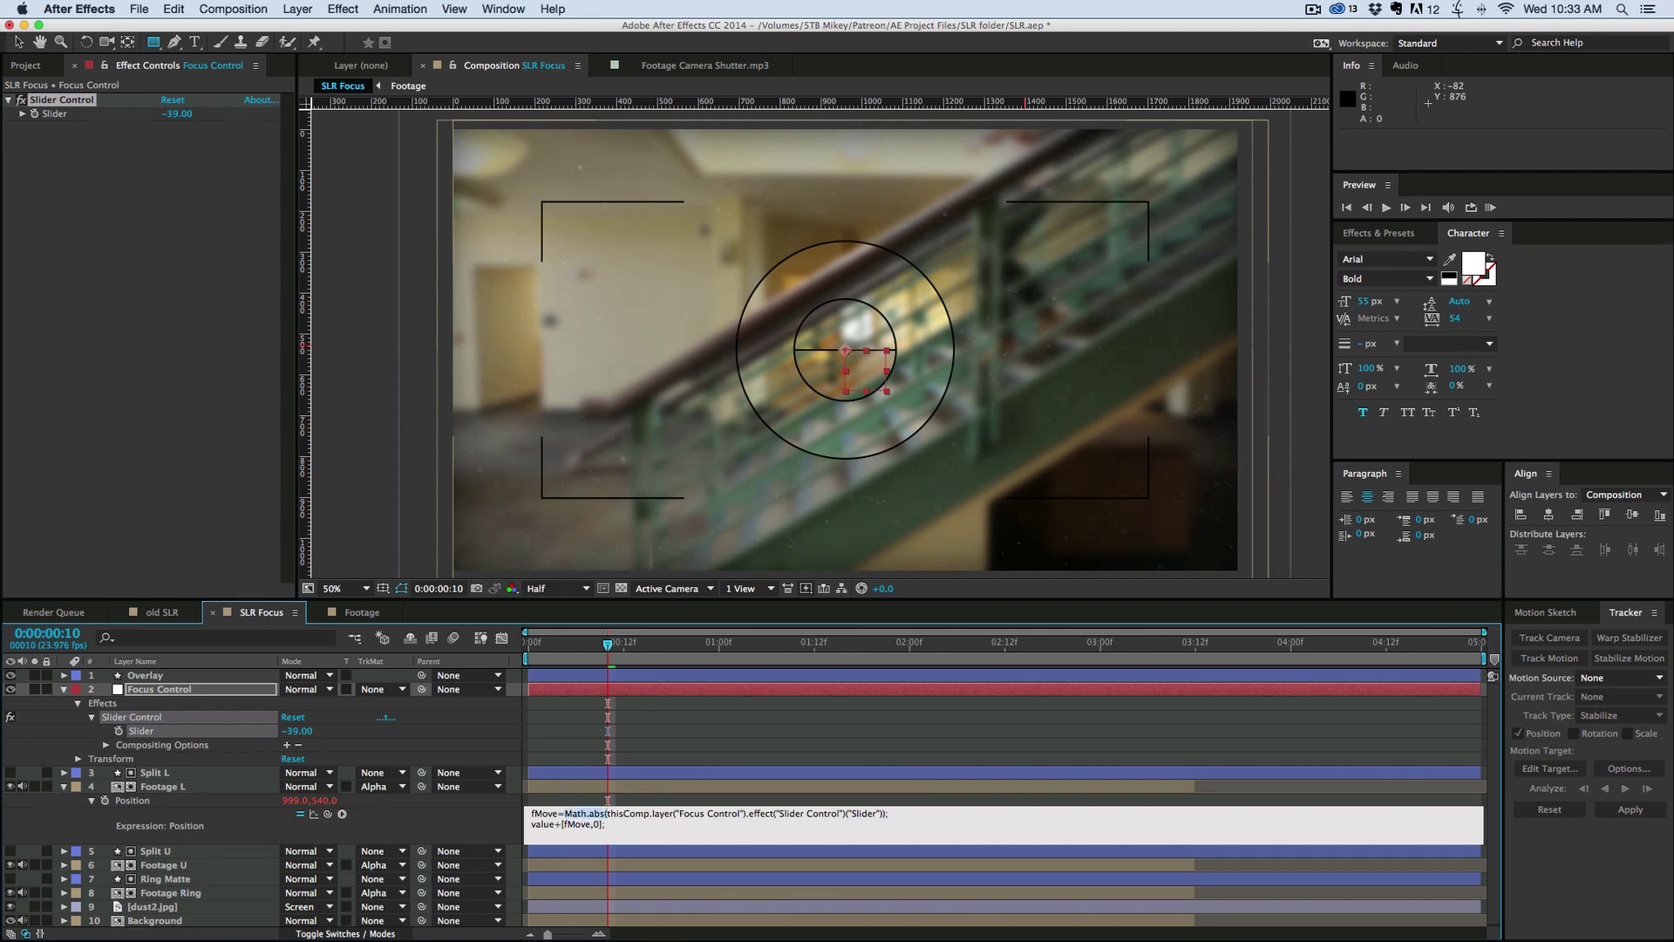
pyautogui.press('BackSpace')
pyautogui.press('Delete')
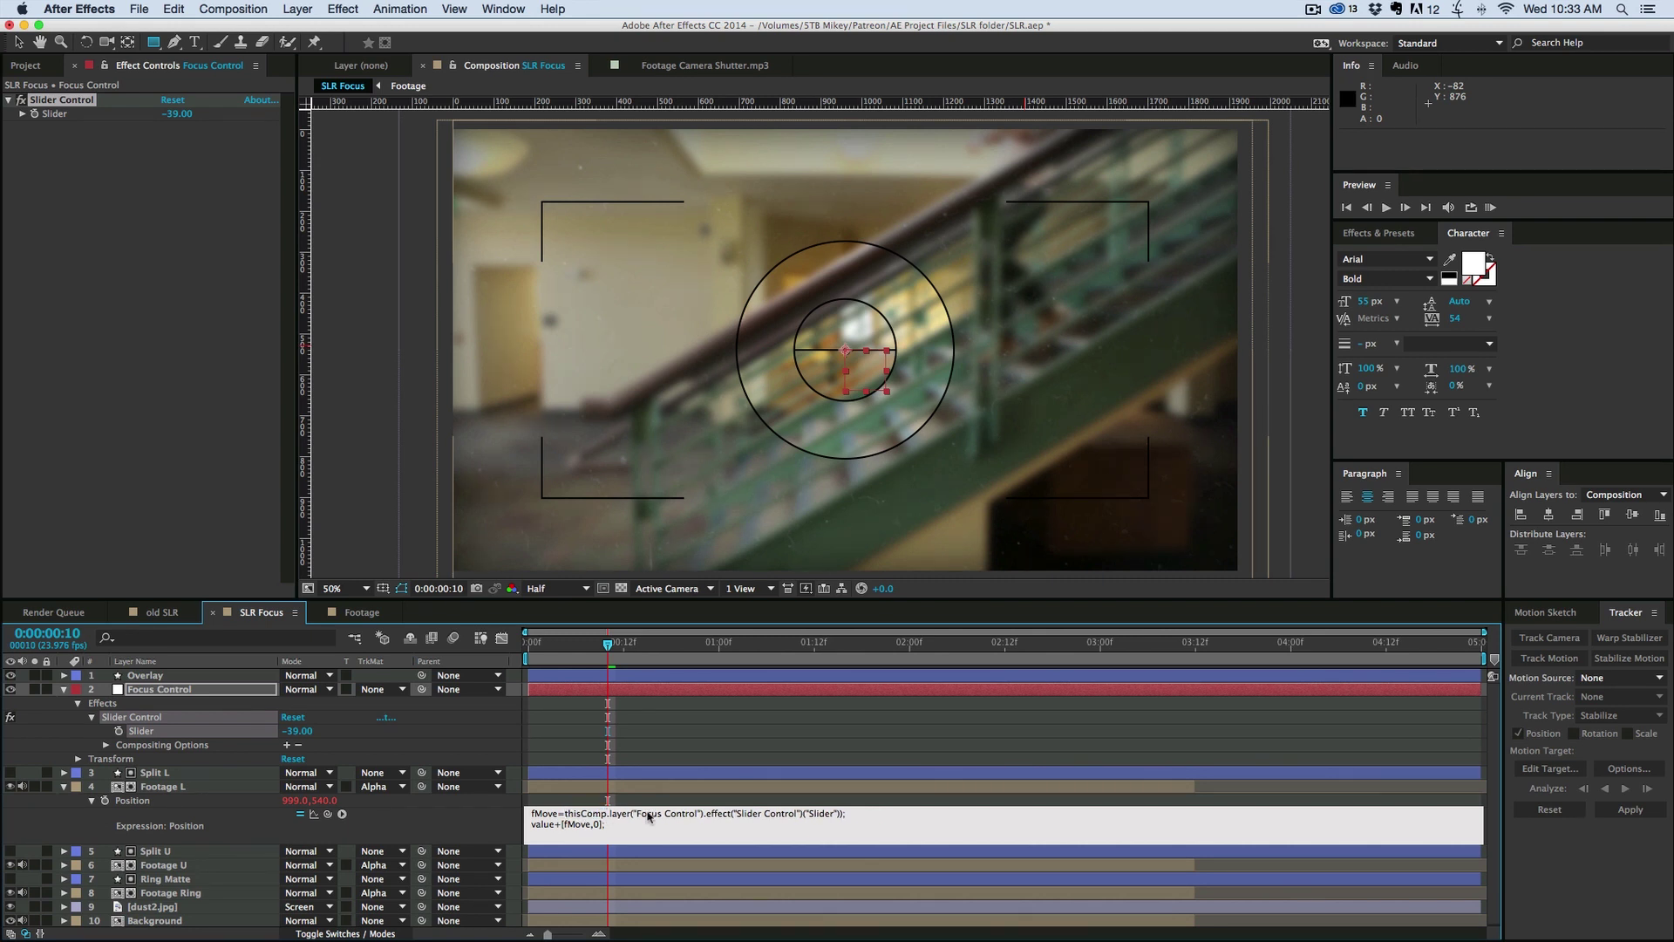
pyautogui.click(843, 816)
pyautogui.click(861, 800)
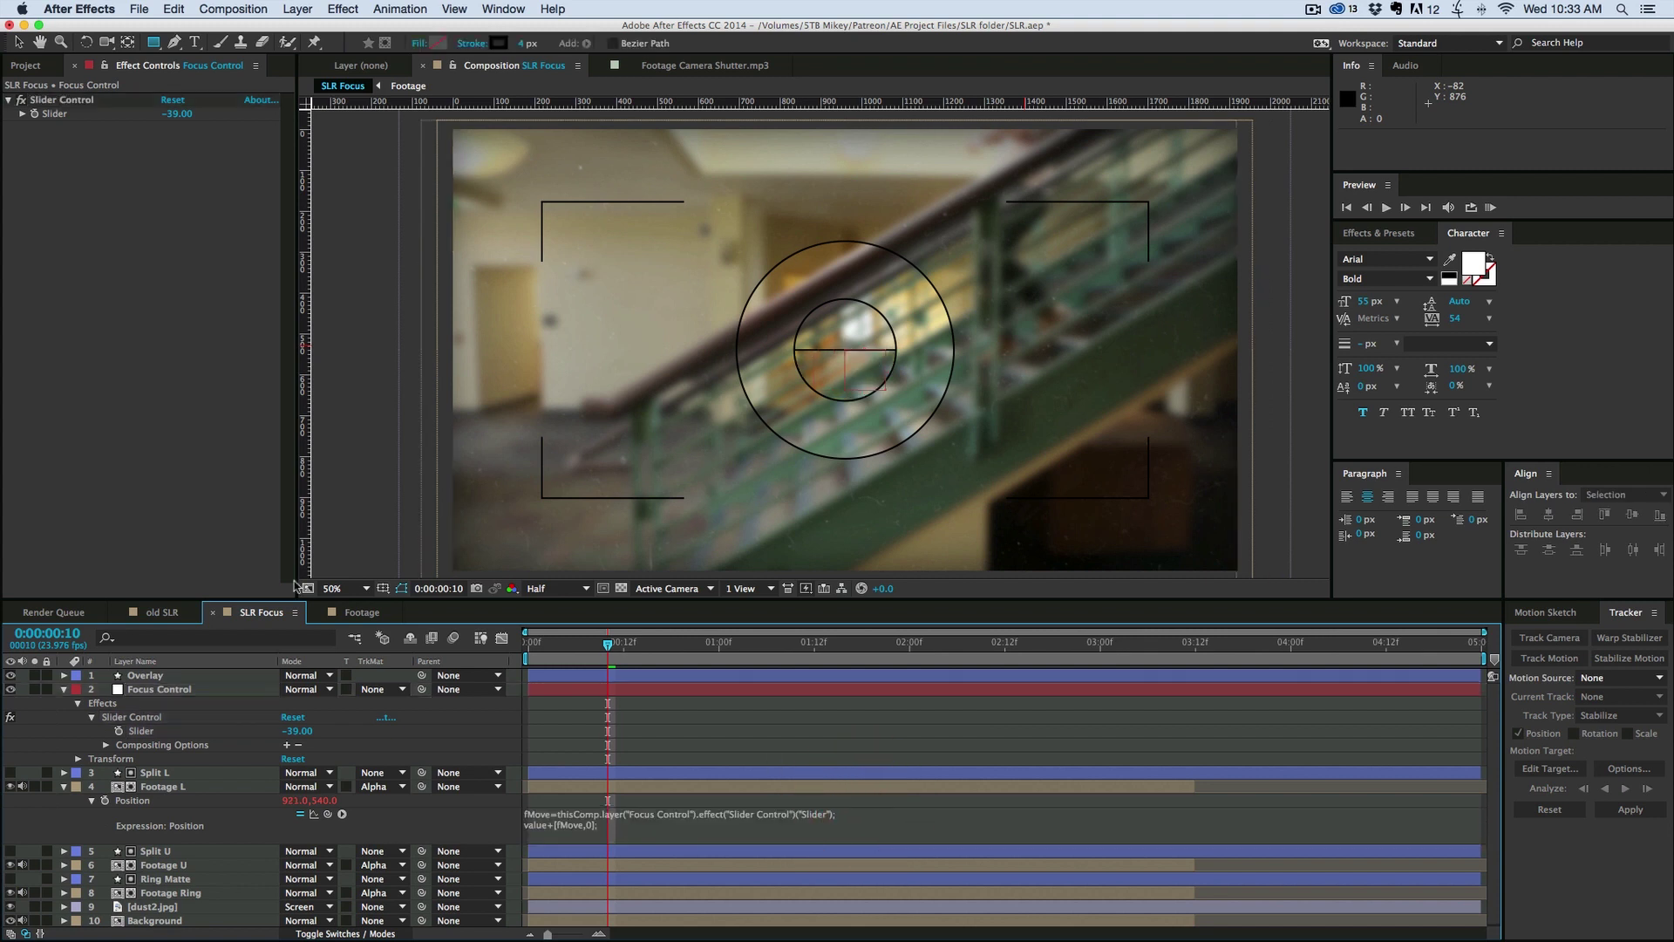
pyautogui.moveTo(178, 119); pyautogui.dragTo(279, 120)
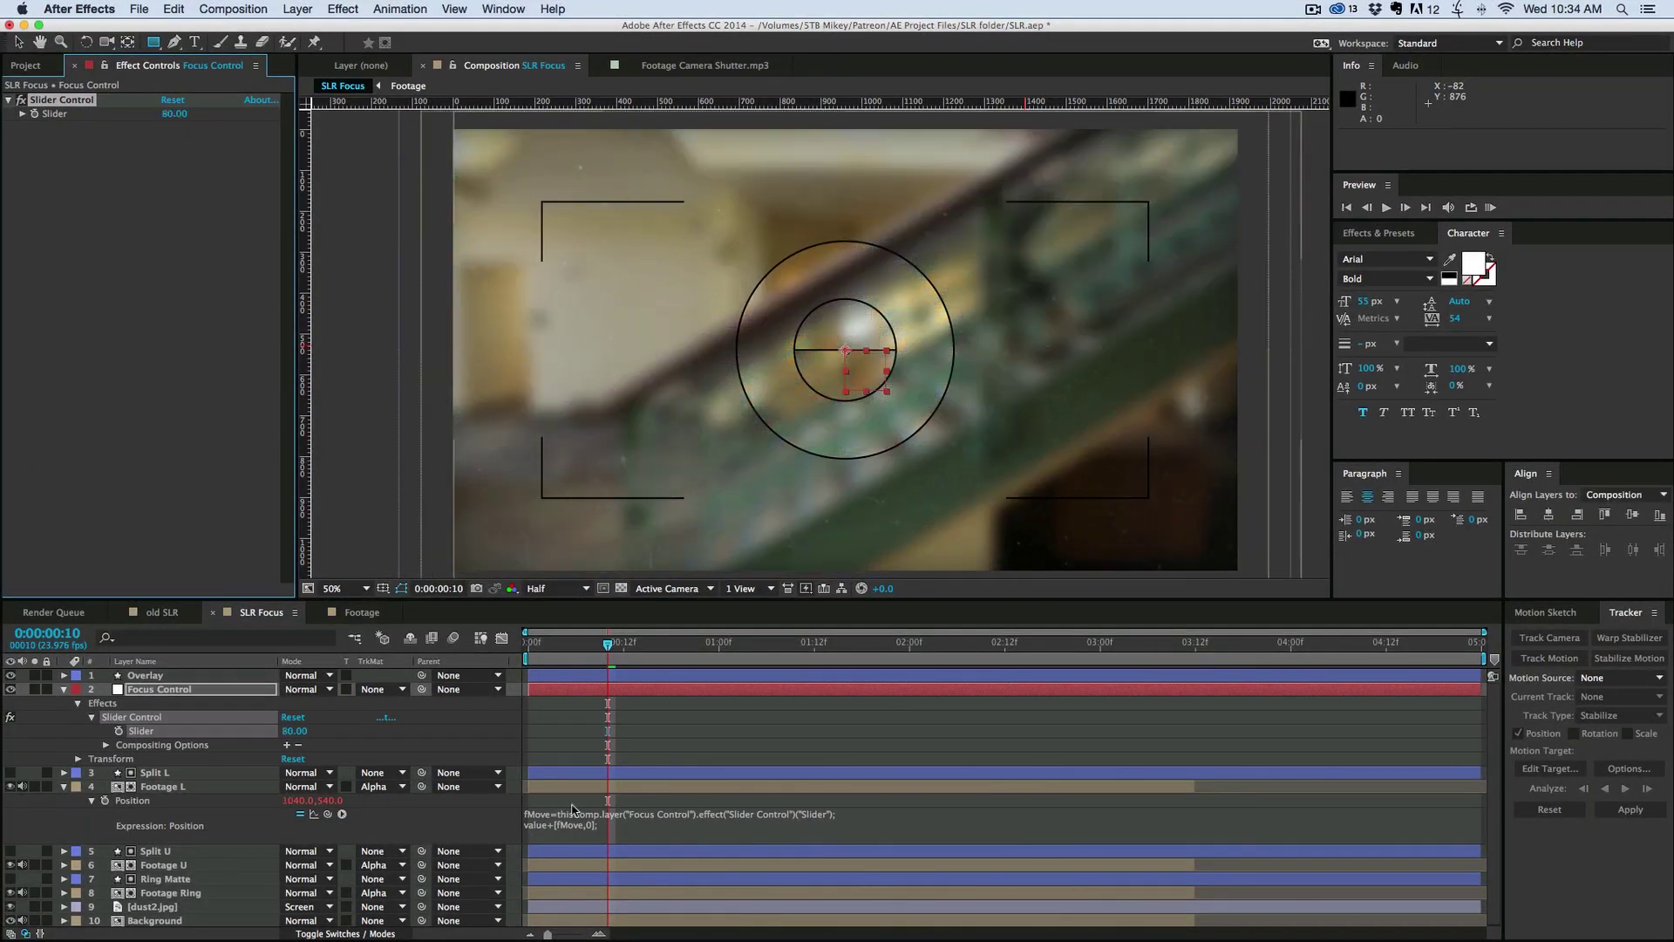
# Step: Copy Footage L's Position expression onto the Position of Footage U
pyautogui.click(626, 827)
pyautogui.press('super+c')
pyautogui.click(64, 786)
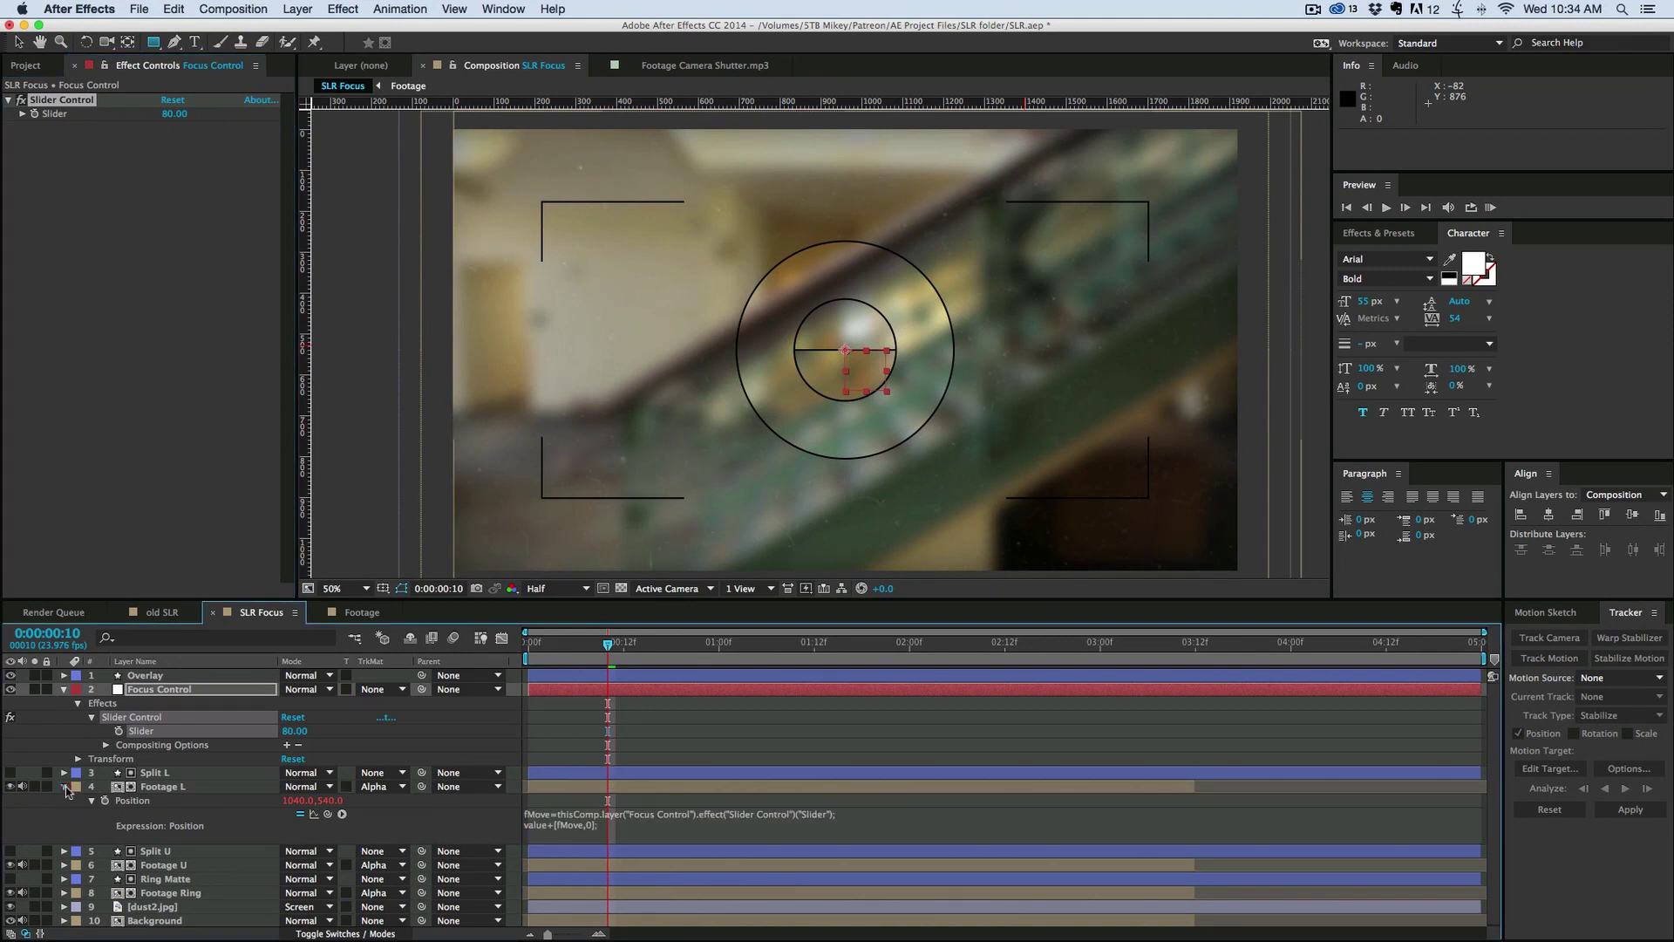
pyautogui.click(157, 814)
pyautogui.click(64, 815)
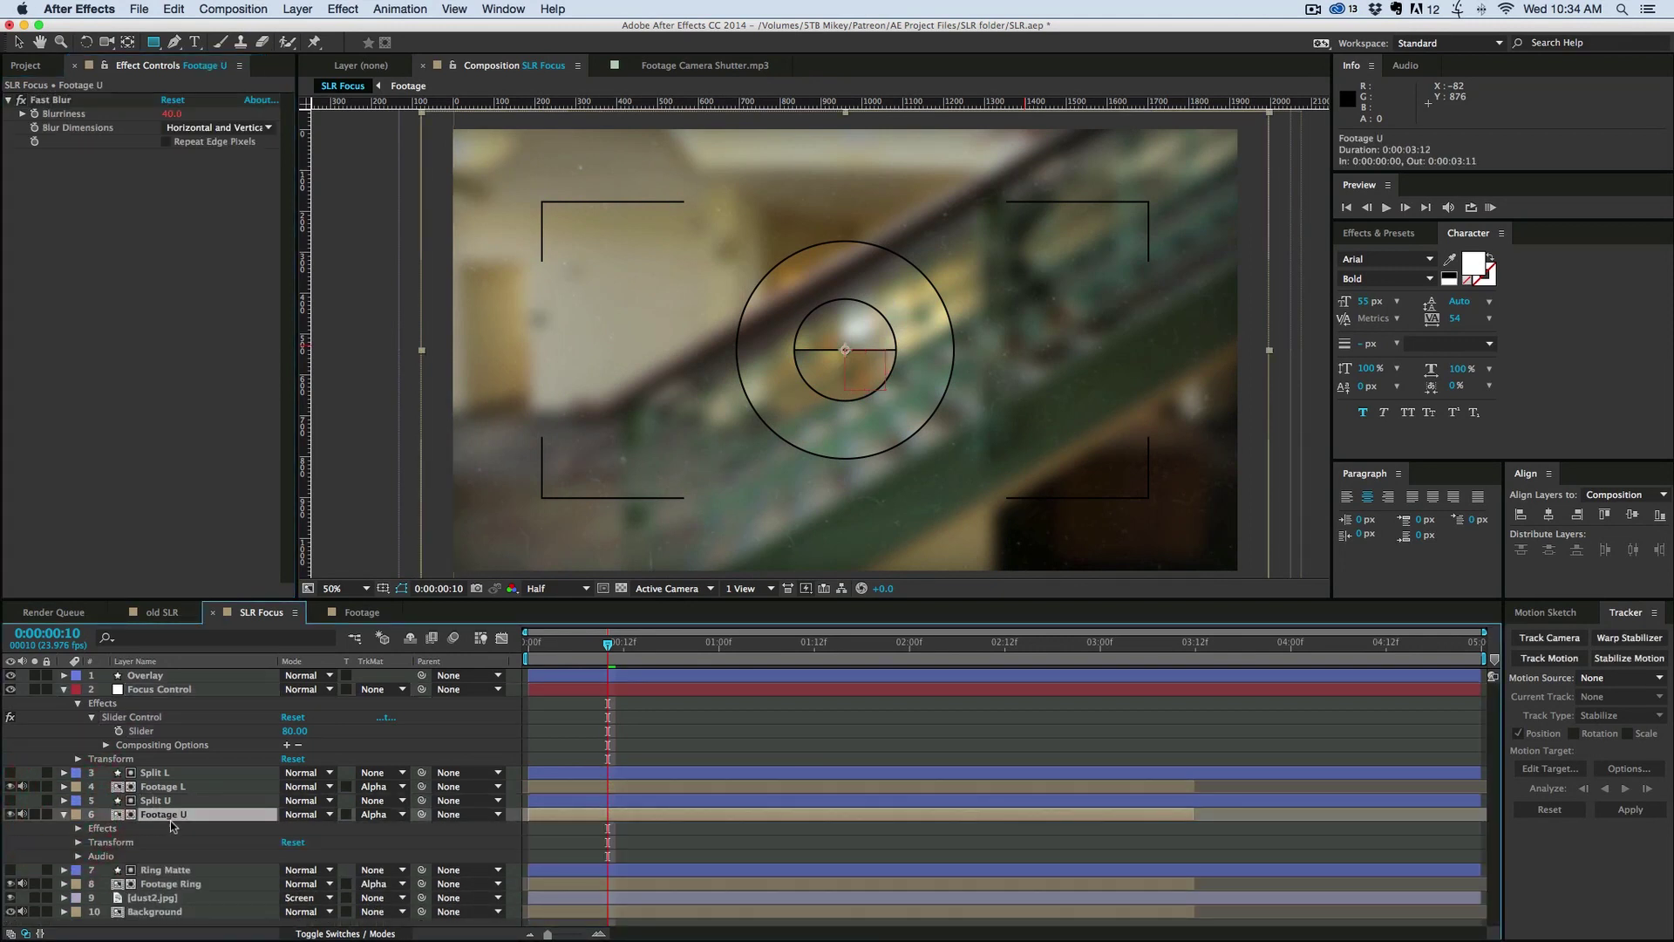
pyautogui.press('p')
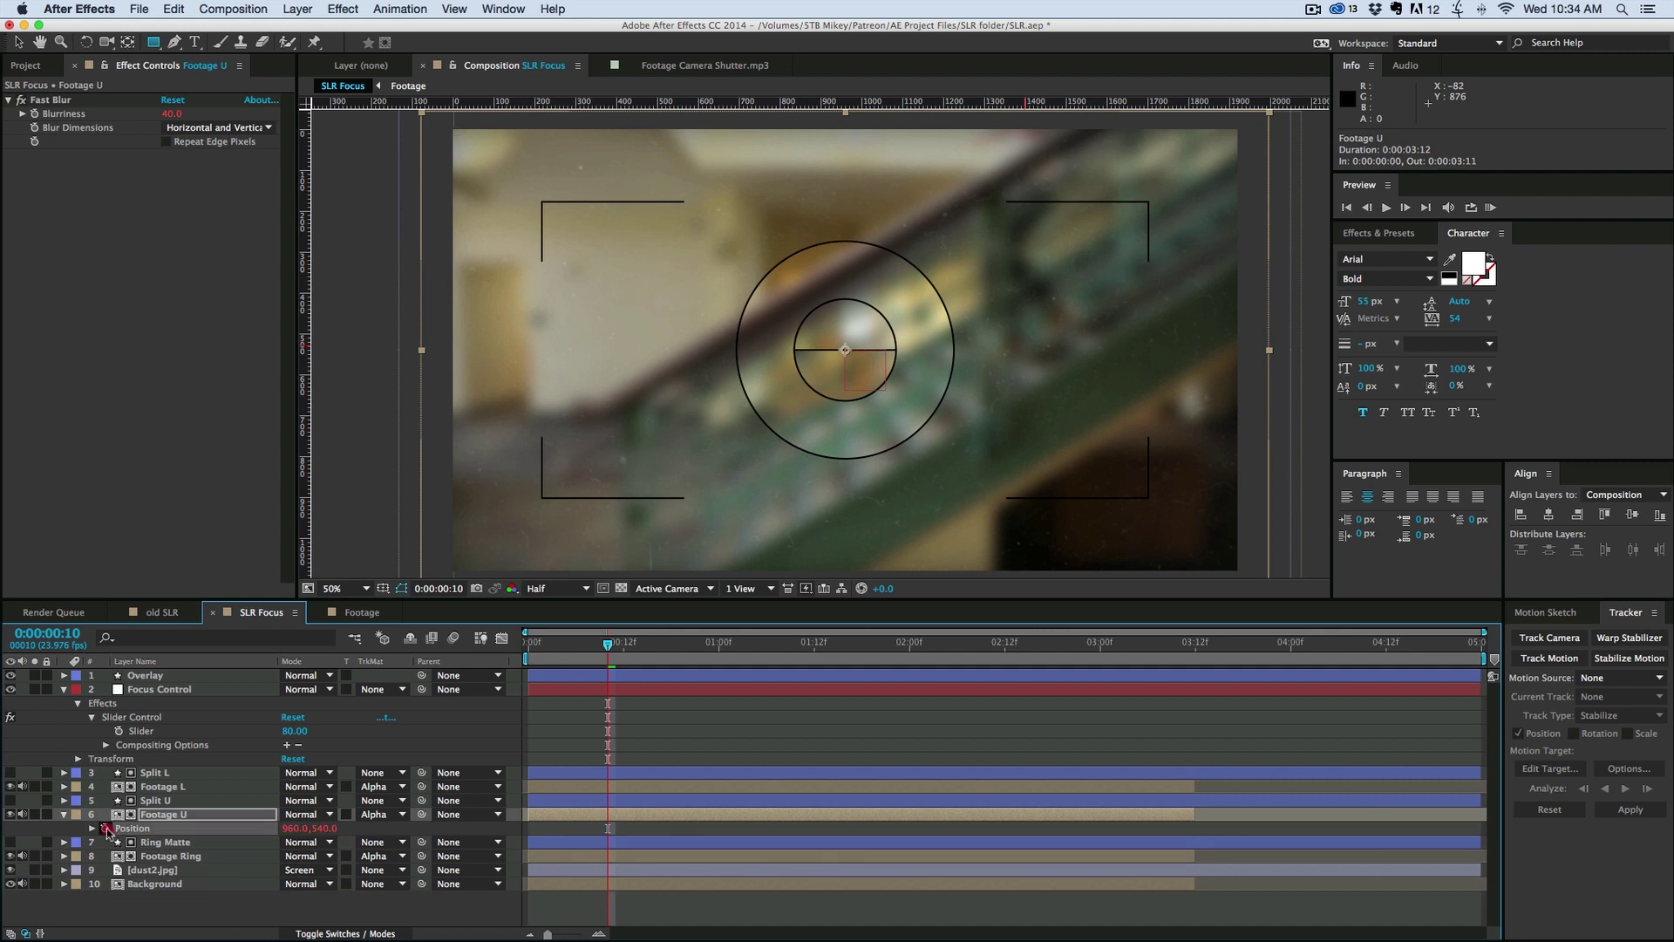
pyautogui.keyDown('alt'); pyautogui.click(104, 828); pyautogui.keyUp('alt')
pyautogui.press('BackSpace')
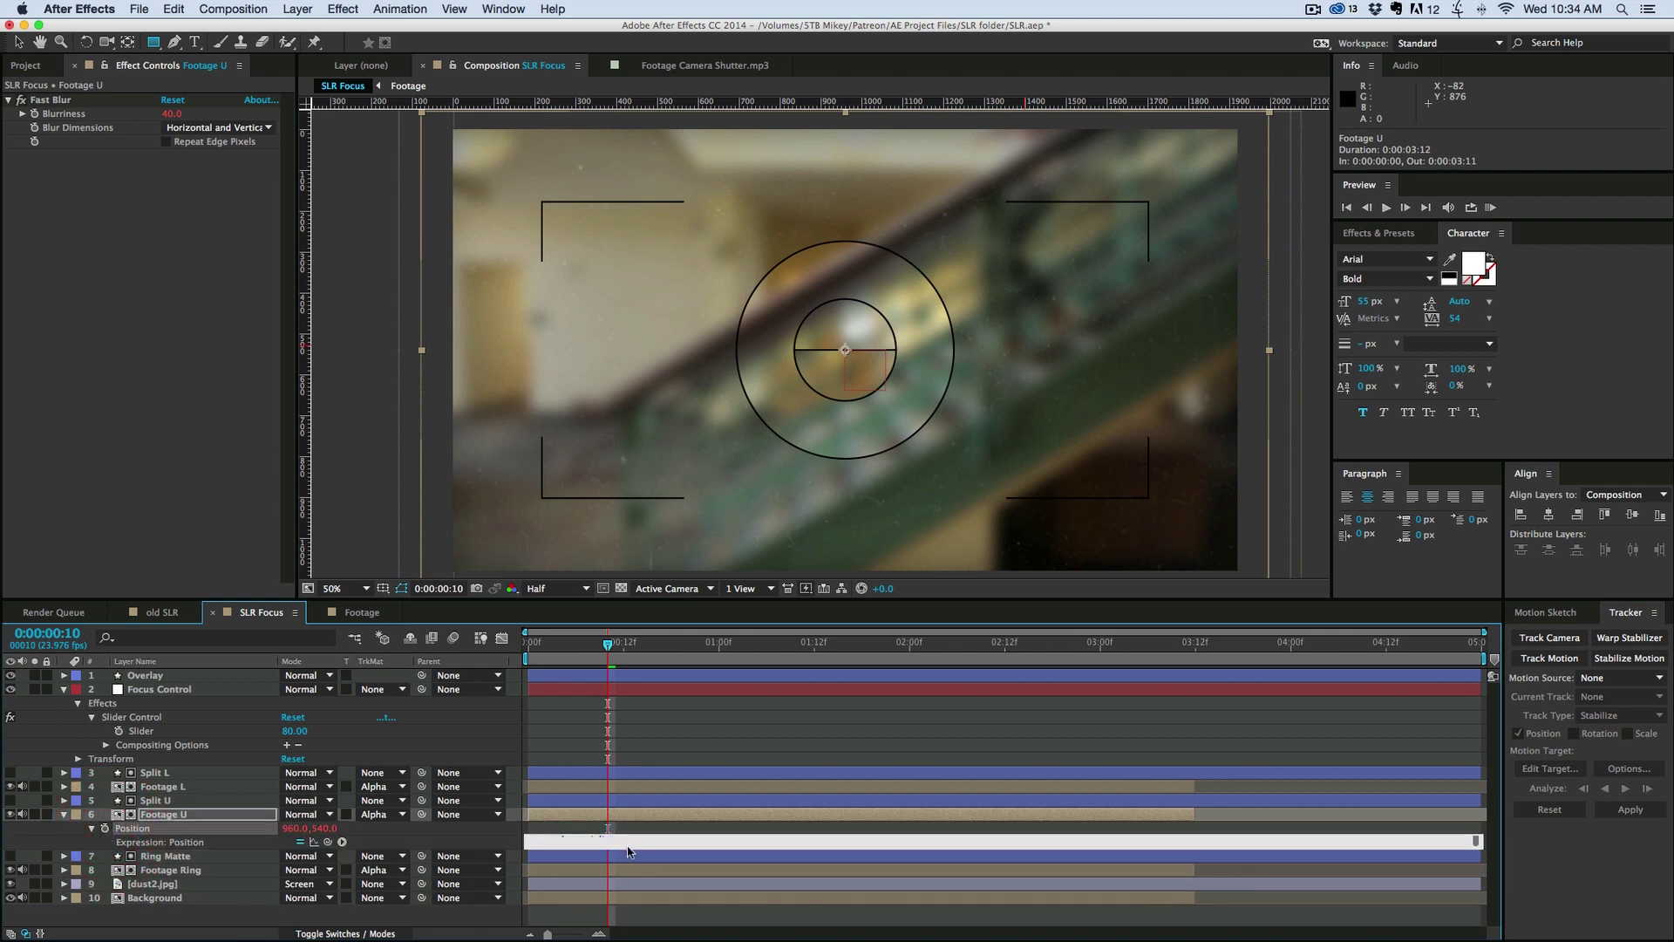
pyautogui.press('super+v')
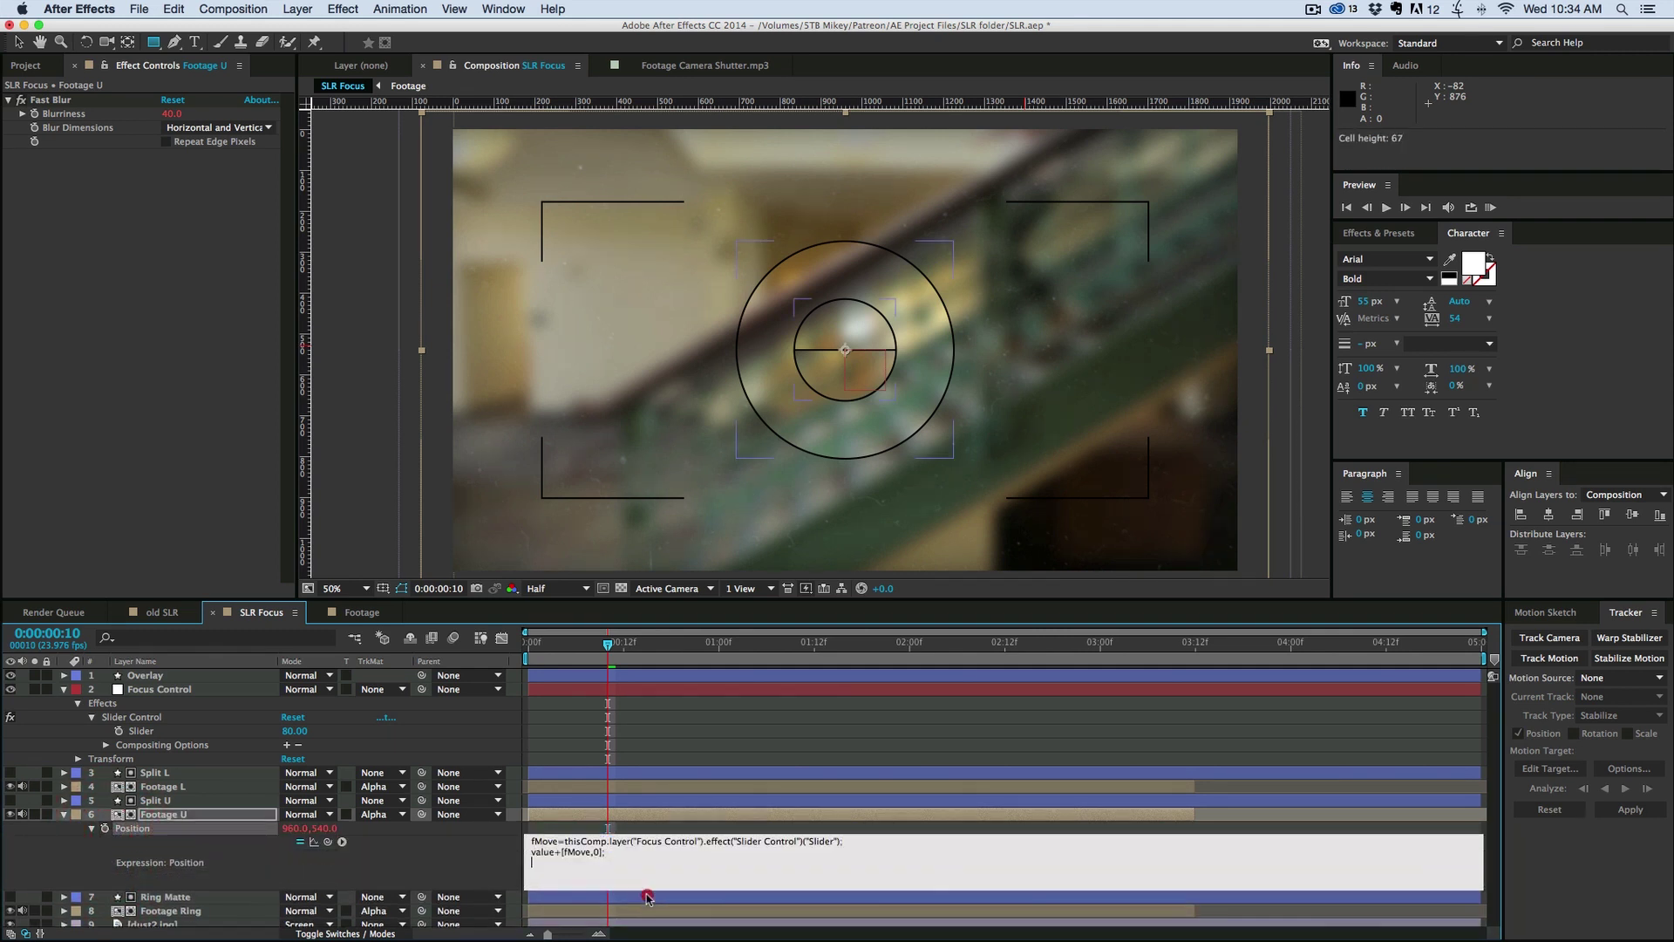
# Step: Change Footage U's Position expression to value-[fMove,0] and test it with the Focus Control slider at 33
pyautogui.click(562, 852)
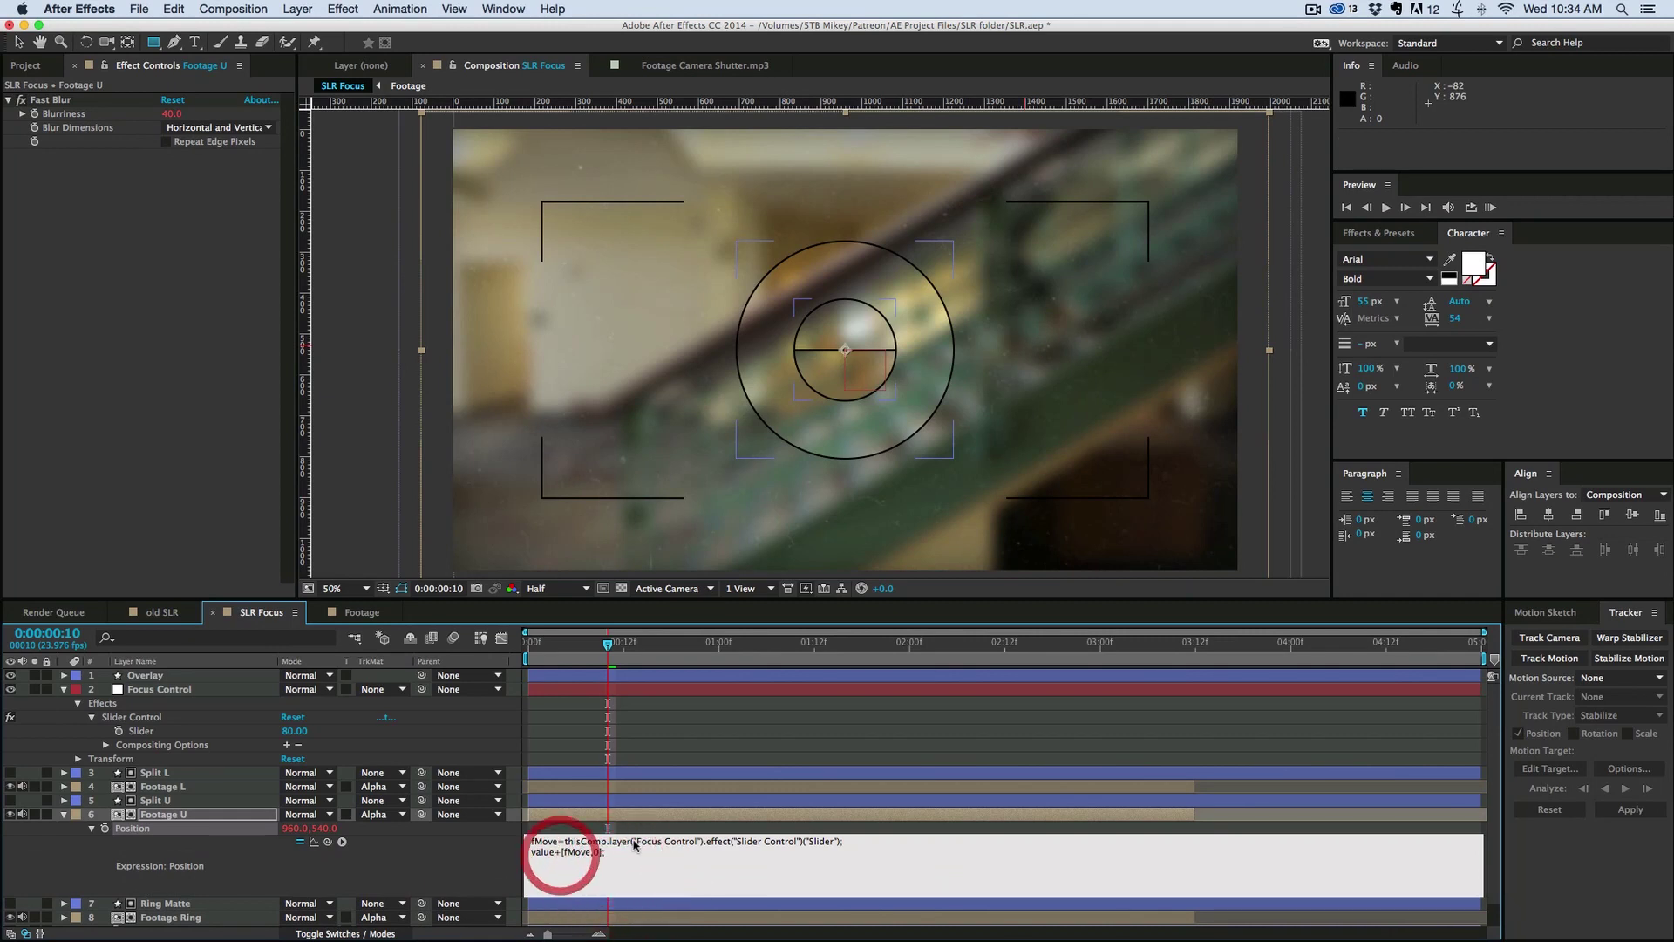
pyautogui.press('BackSpace')
pyautogui.write('-')
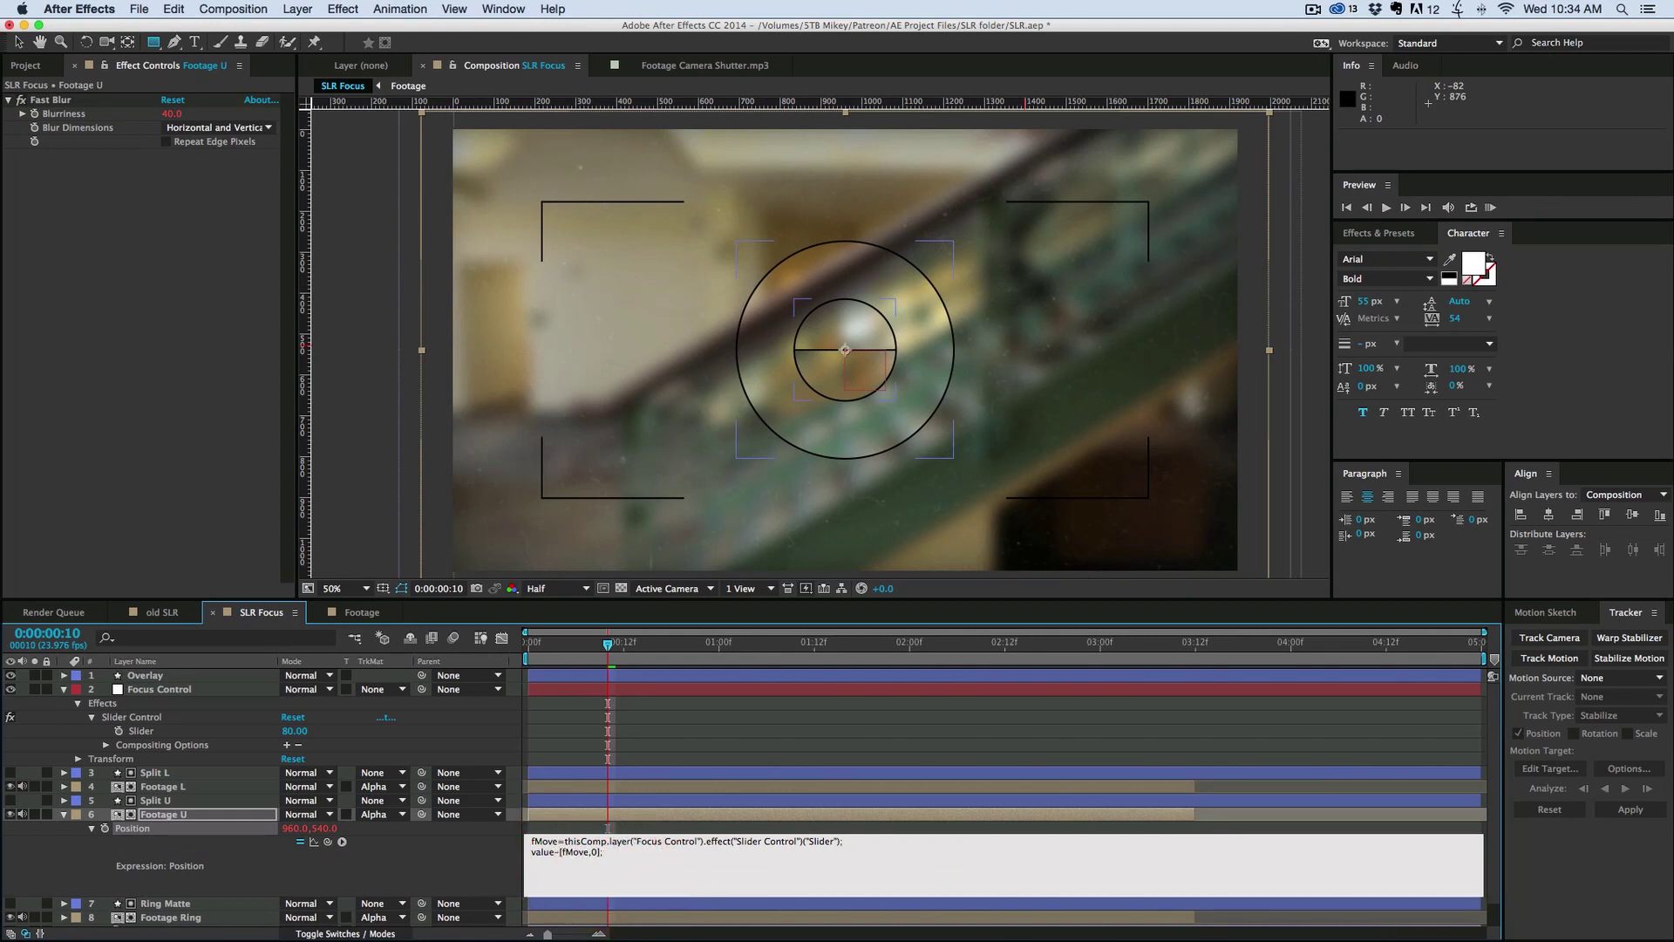
pyautogui.click(683, 730)
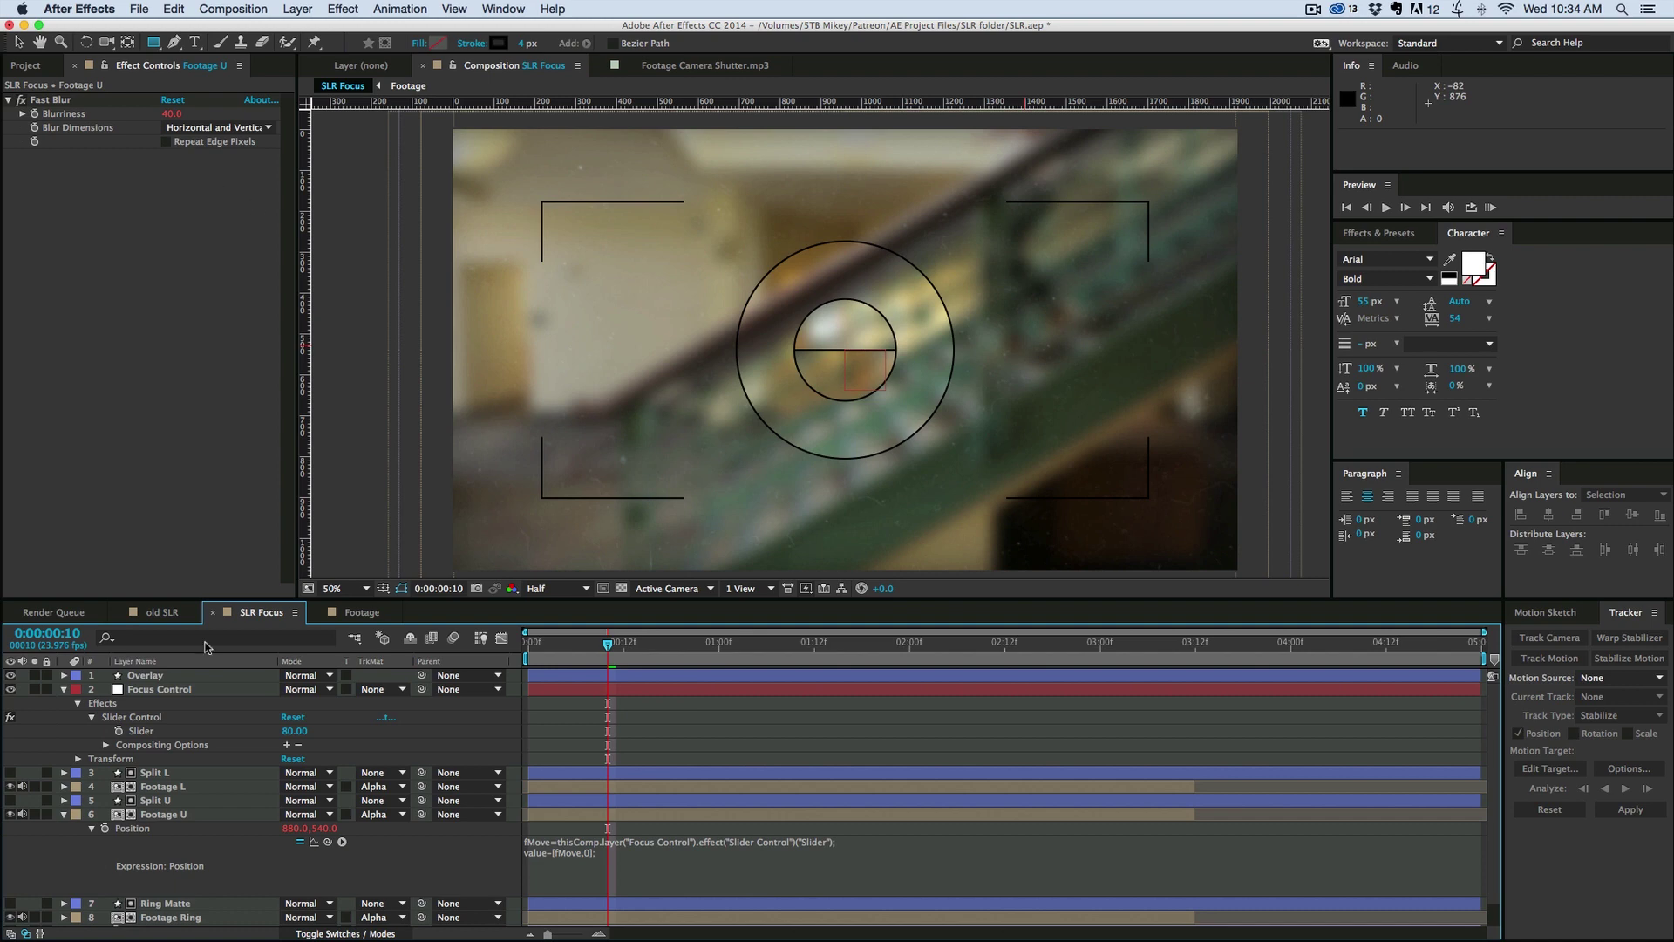
pyautogui.moveTo(294, 731); pyautogui.dragTo(246, 724)
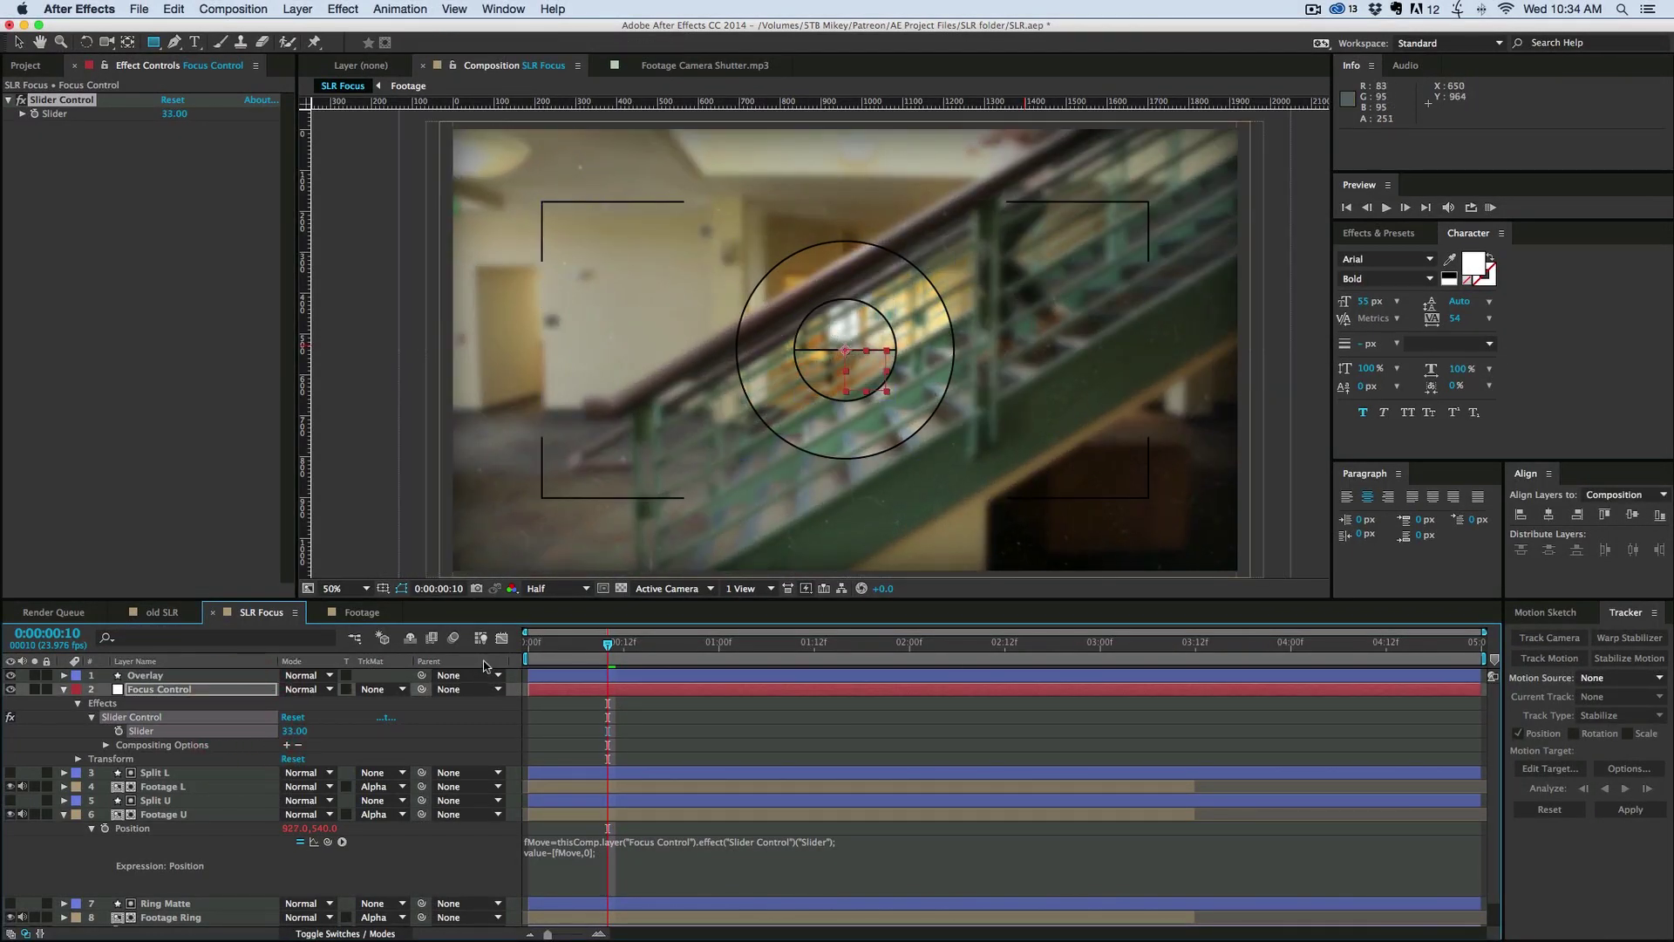
# Step: Change the divisor in the Scale expressions of Footage L and Footage U to 6, and test the slider at 92
pyautogui.click(164, 786)
pyautogui.keyDown('super'); pyautogui.click(165, 814); pyautogui.keyUp('super')
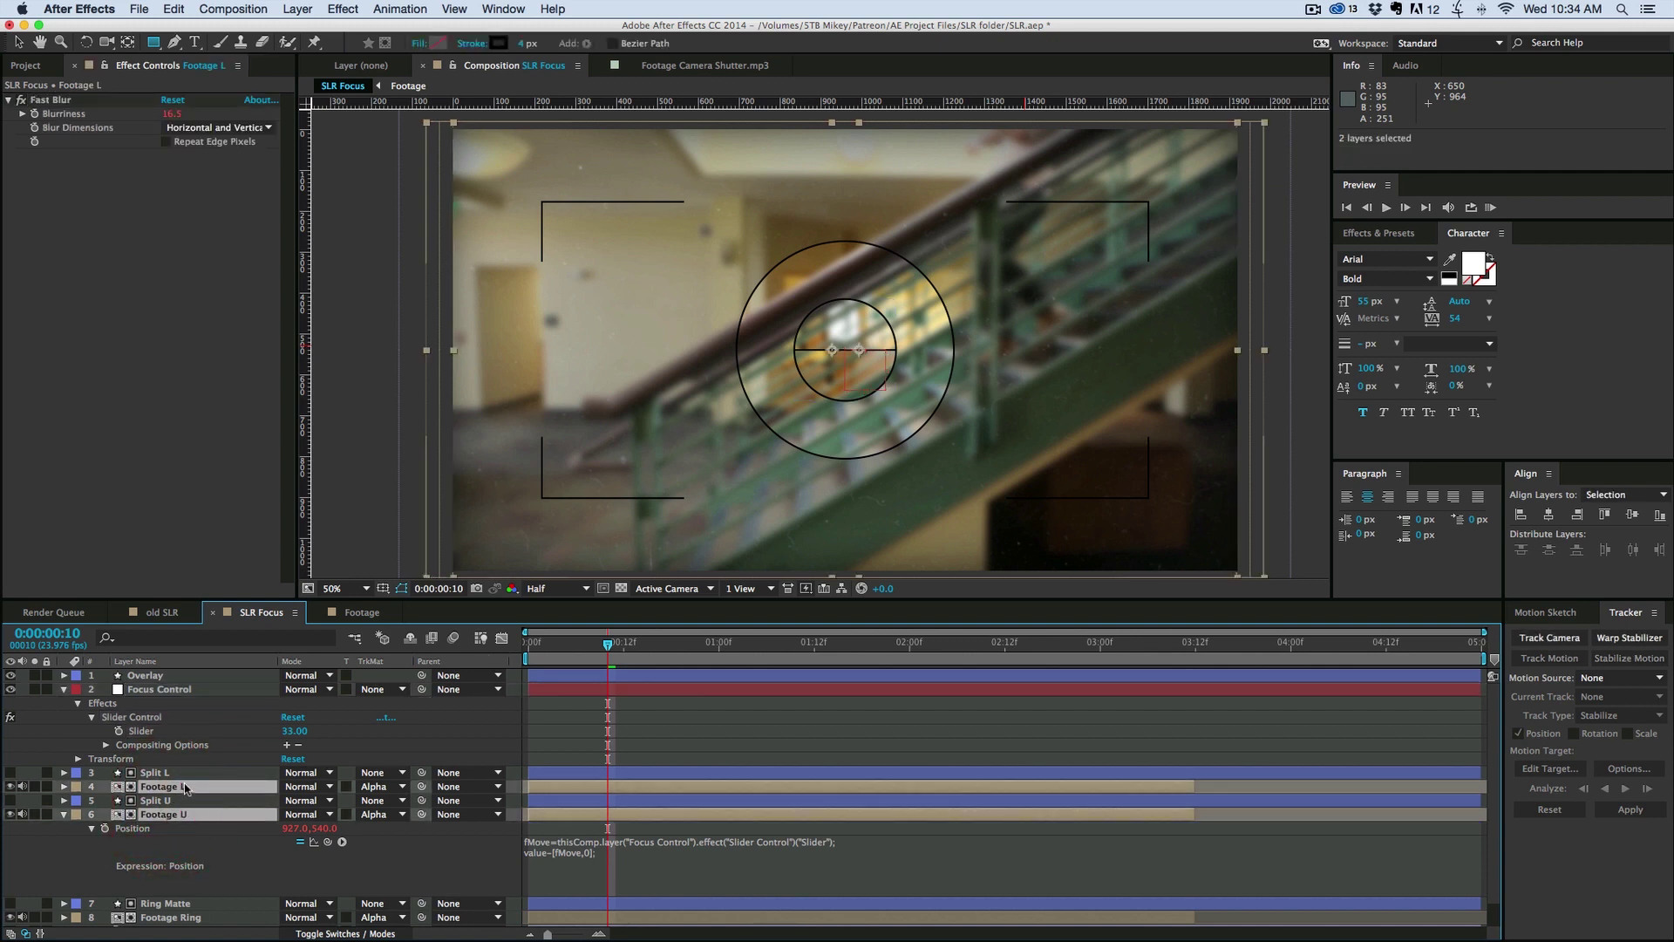
pyautogui.press('s')
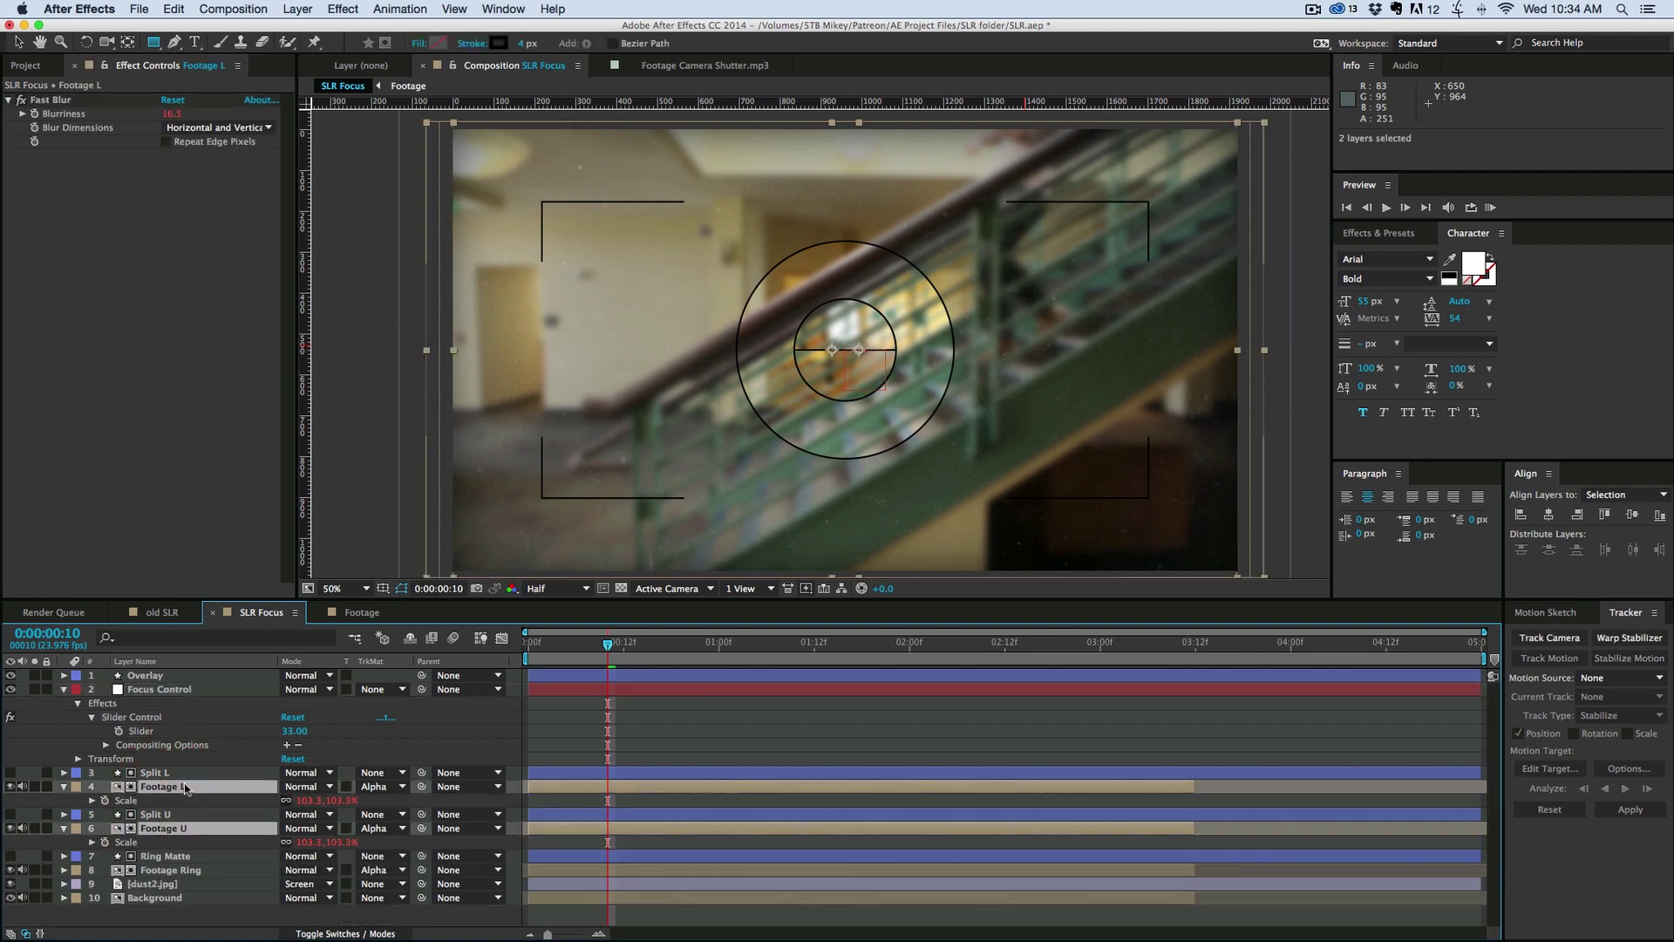
pyautogui.click(92, 800)
pyautogui.click(890, 814)
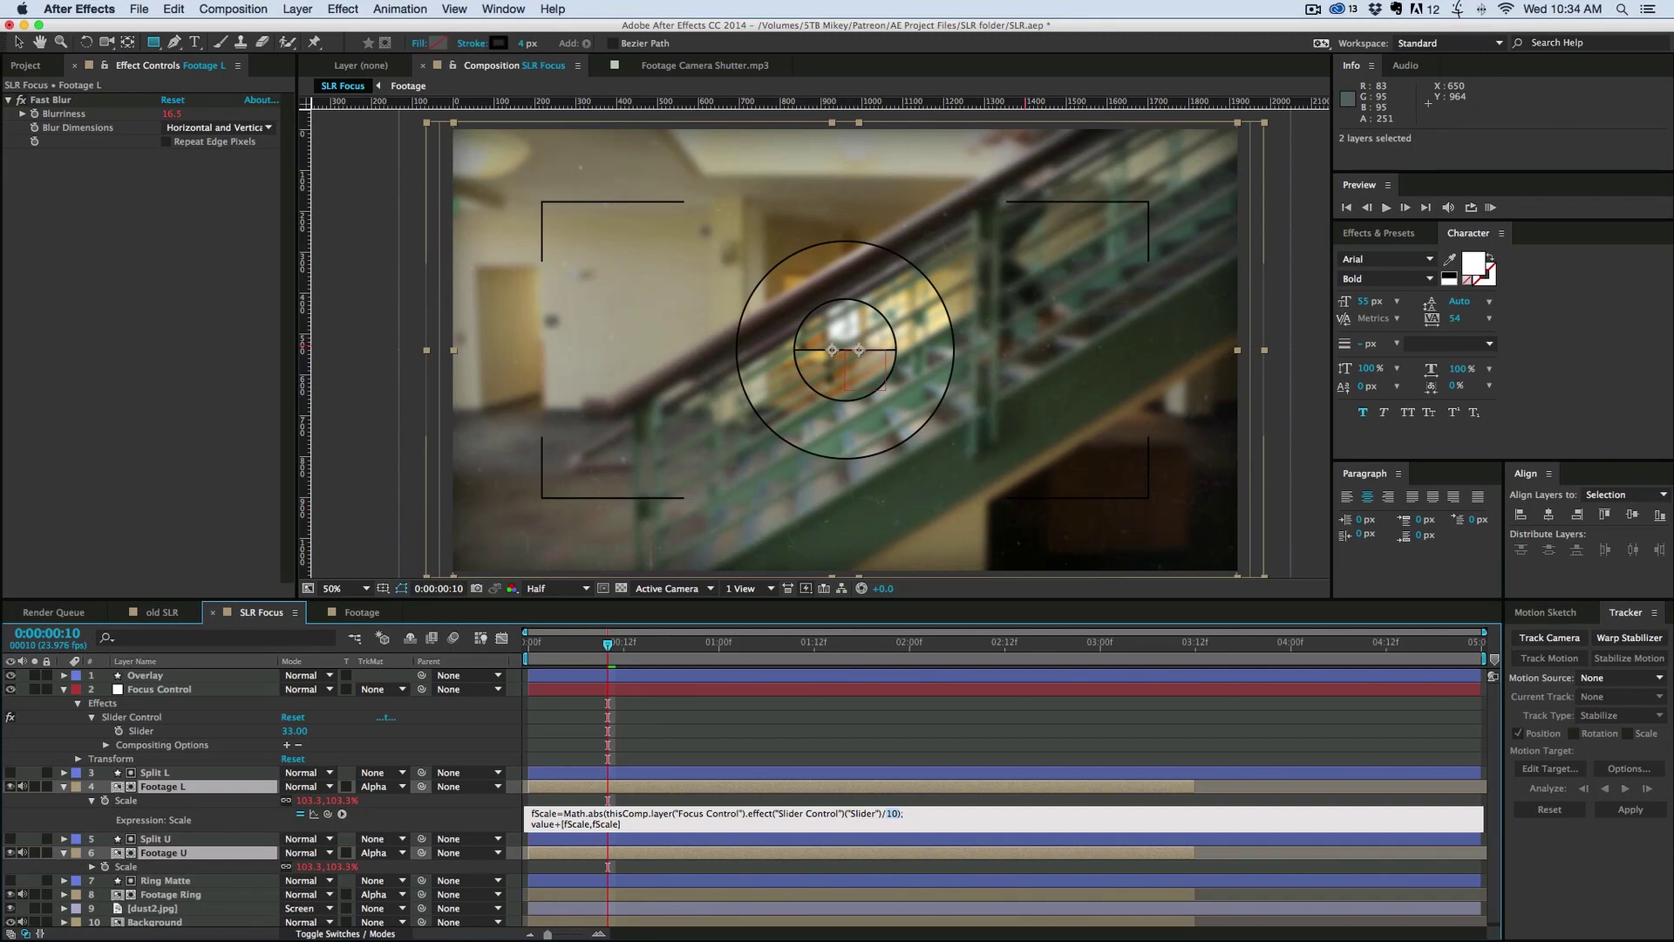
pyautogui.click(92, 867)
pyautogui.click(891, 881)
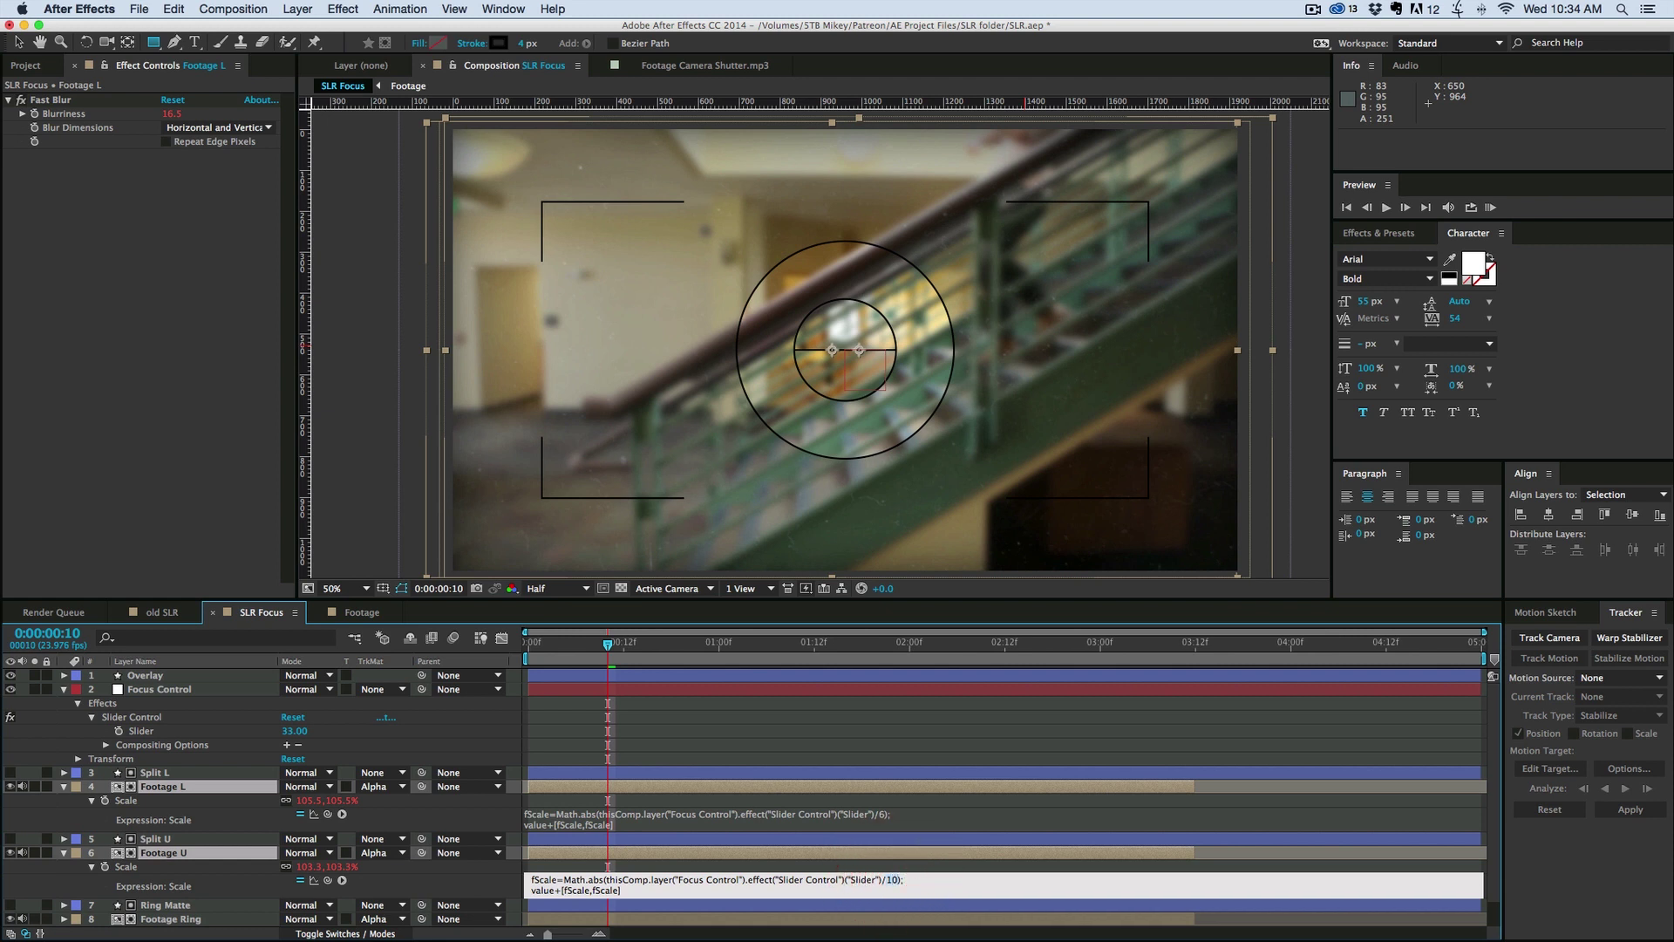
pyautogui.click(917, 867)
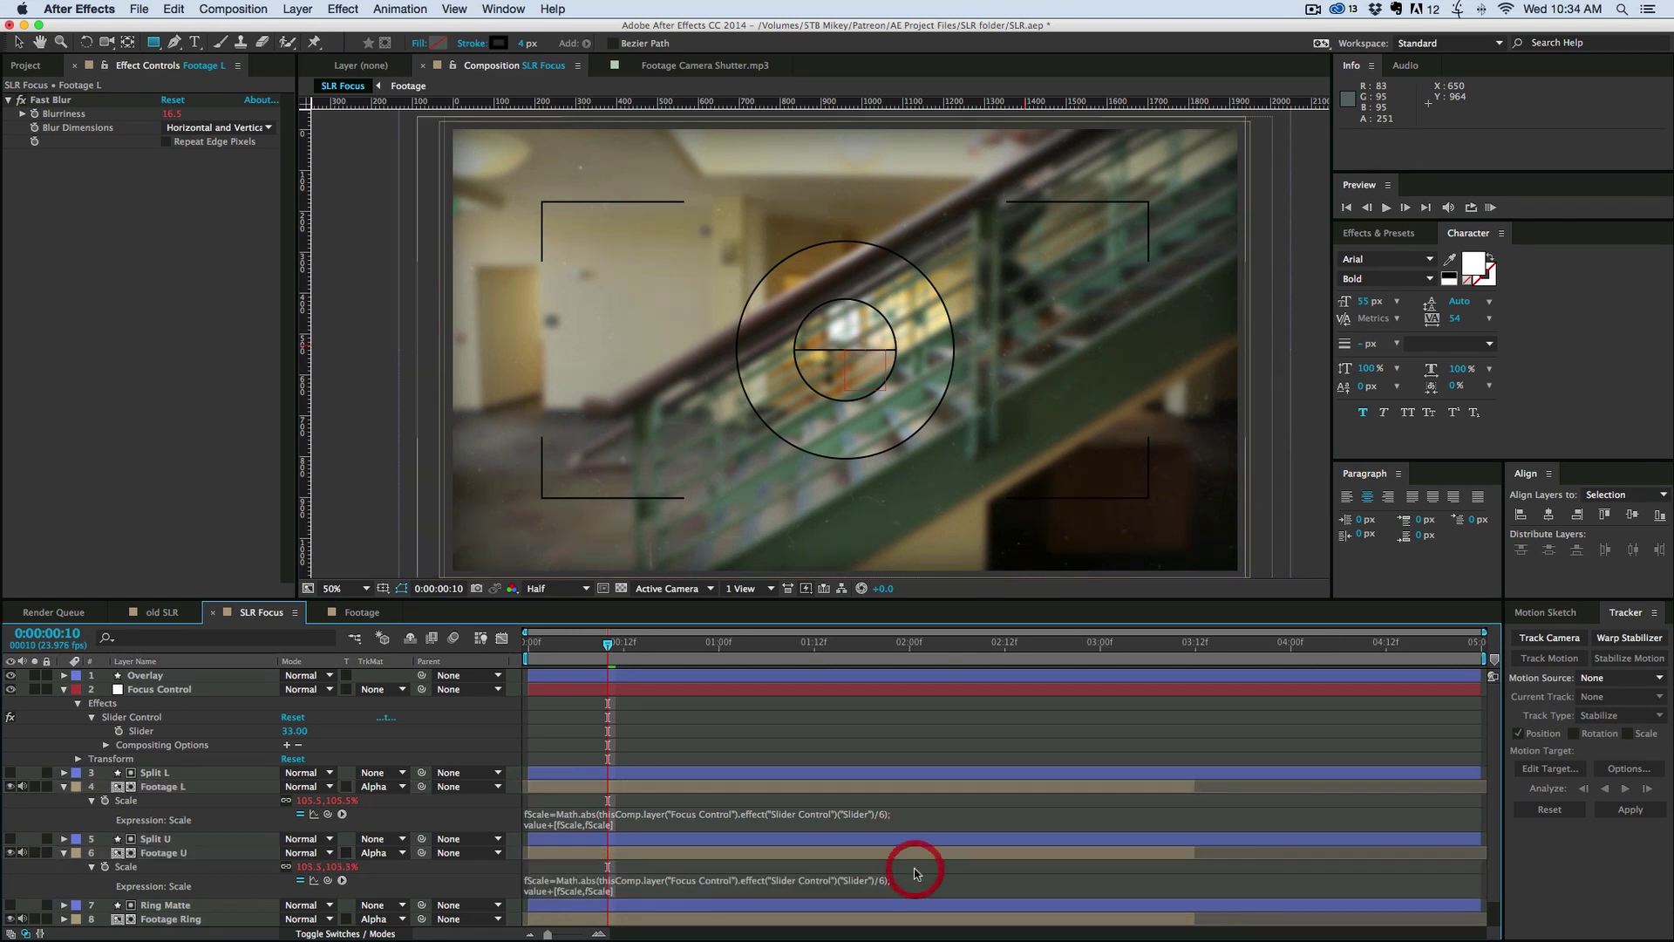
pyautogui.moveTo(296, 735); pyautogui.dragTo(340, 728)
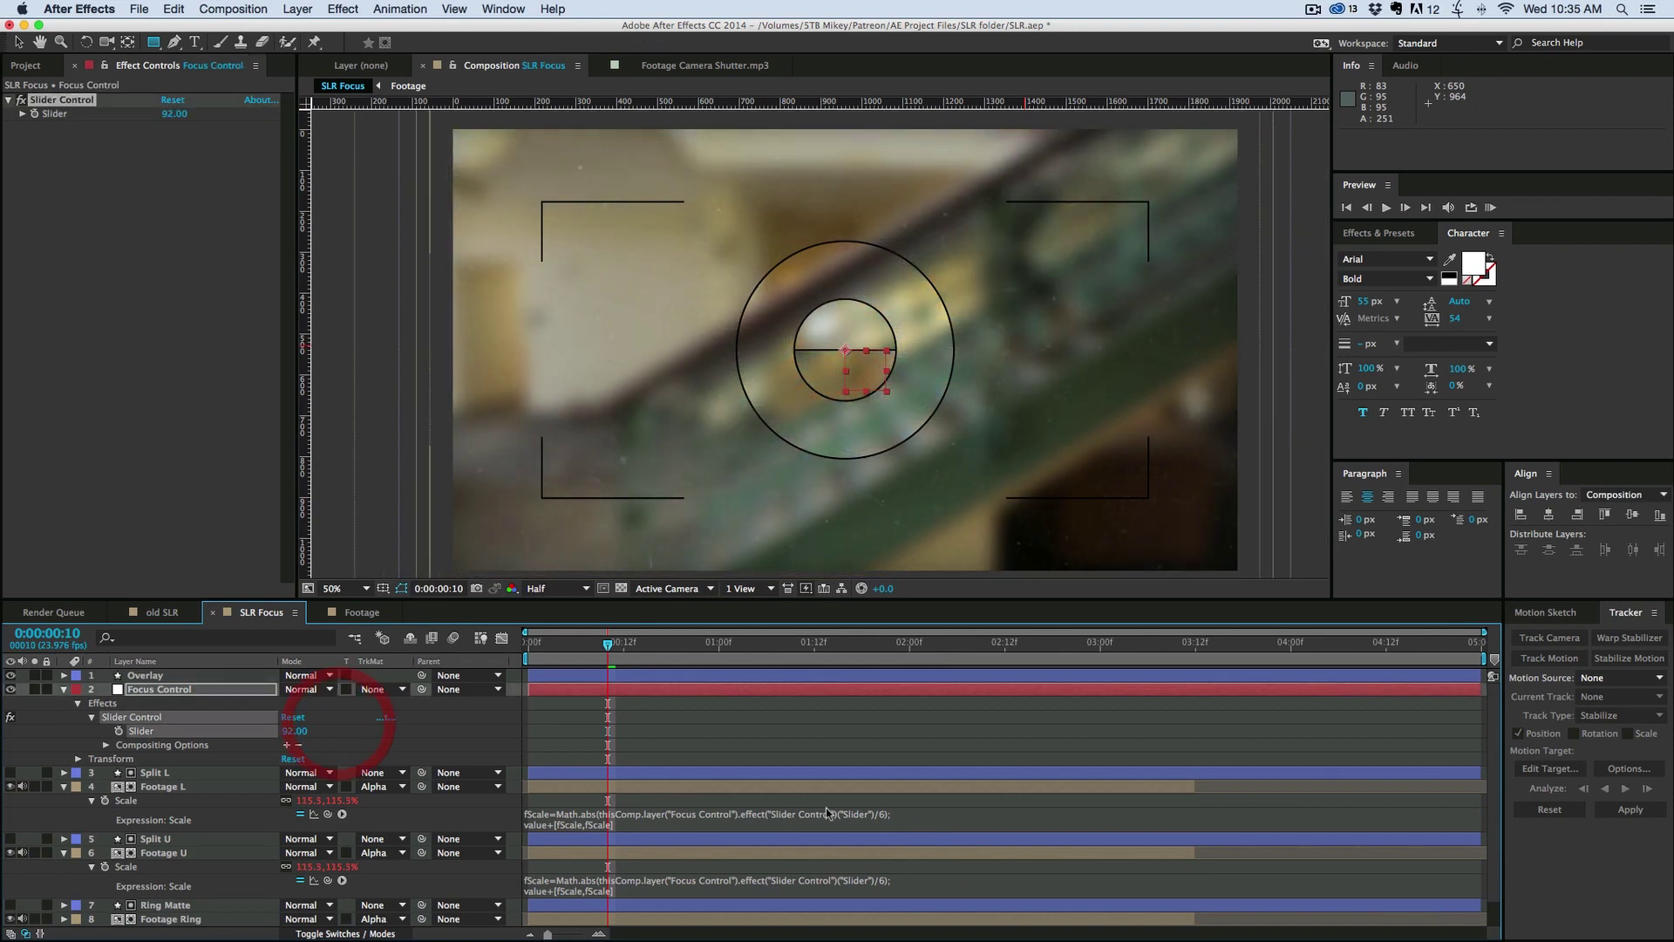
# Step: Change the divisor in both split footage Scale expressions to 4, and set the Focus Control slider to 27
pyautogui.click(892, 818)
pyautogui.click(887, 815)
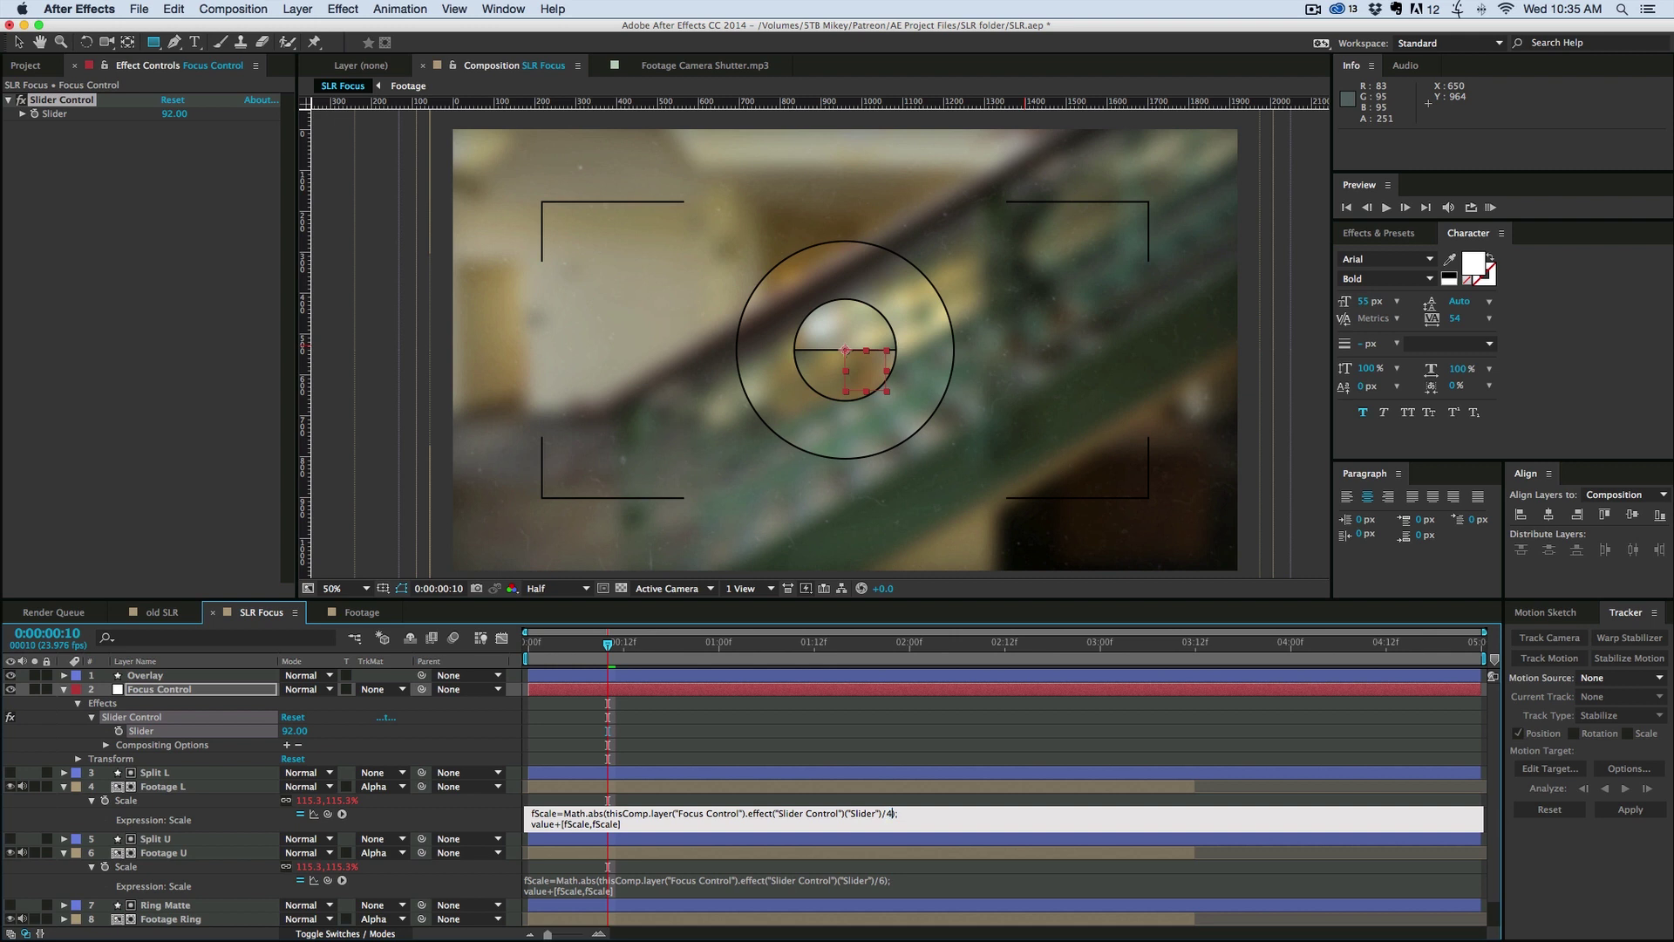
pyautogui.click(881, 883)
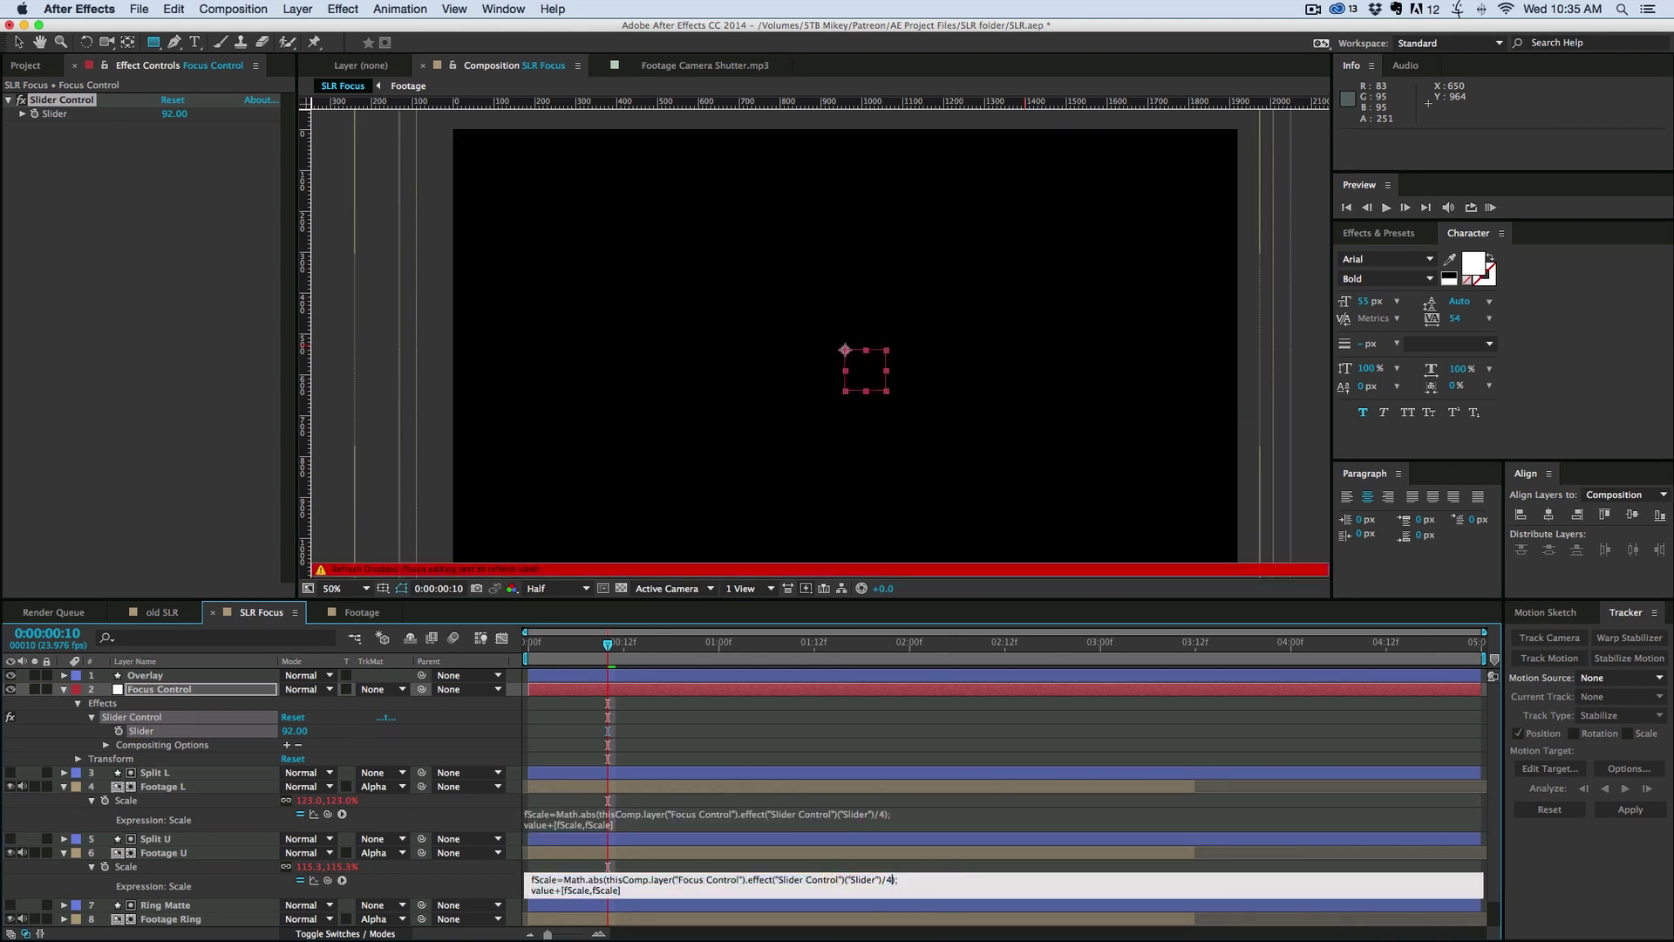
pyautogui.click(976, 832)
pyautogui.moveTo(241, 724); pyautogui.dragTo(281, 722)
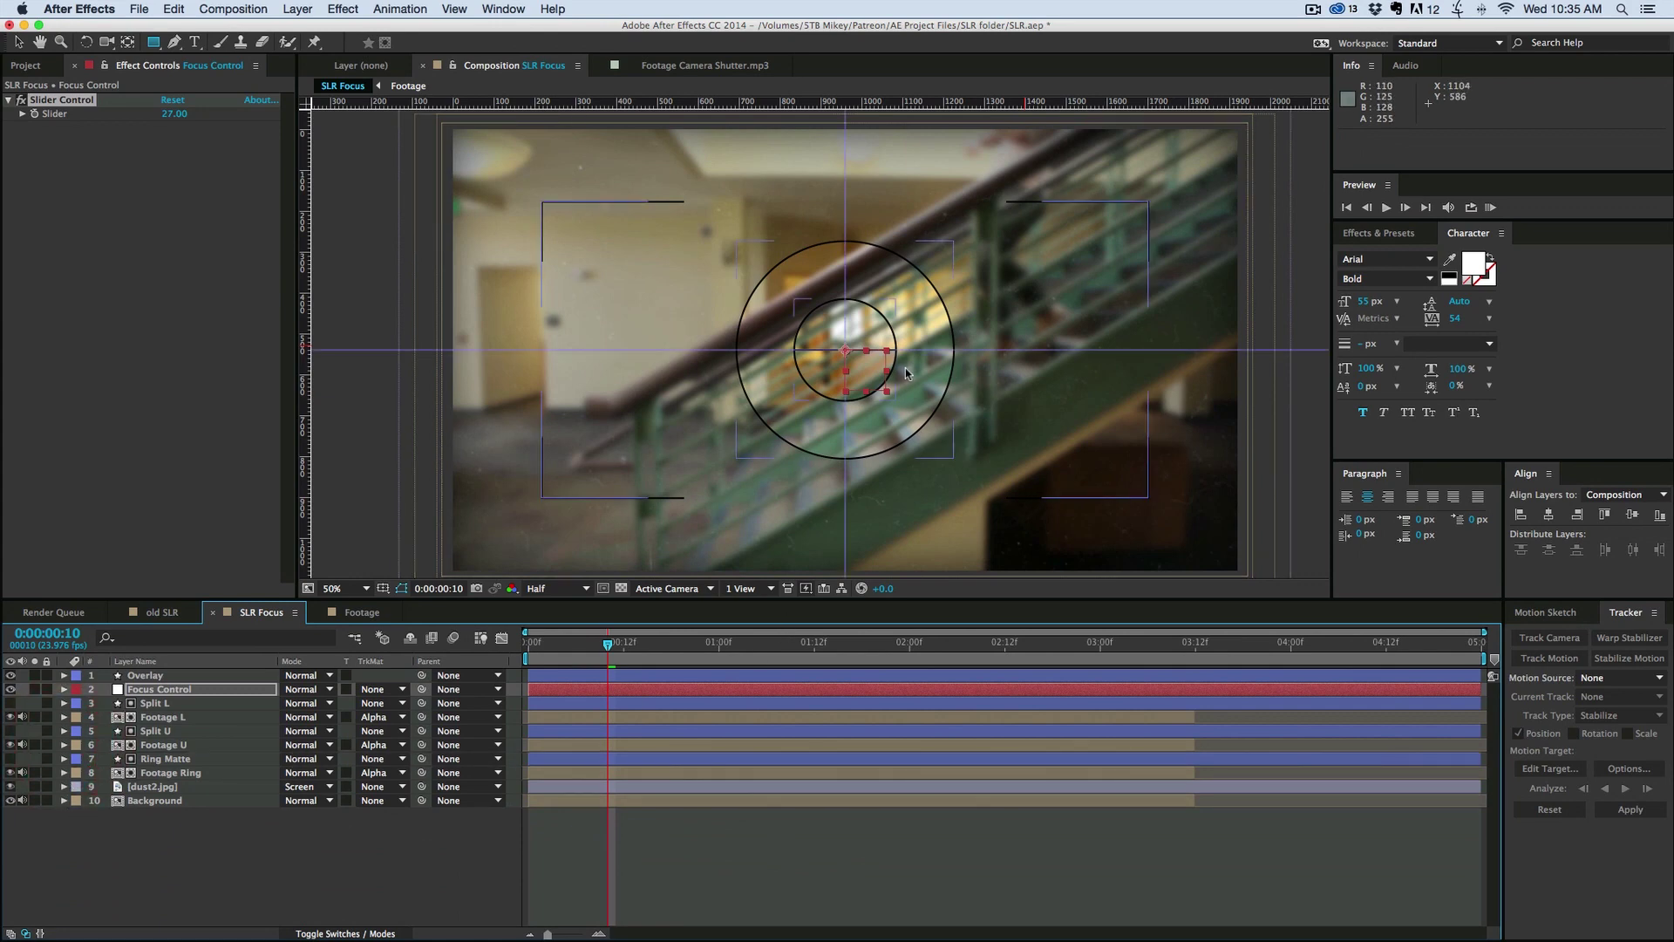
# Step: Place guides 10 px around the composition centre, vertical ones at 950 and 970 and horizontal ones at 530 and 550
pyautogui.scroll(4, 904, 368)
pyautogui.press('q')
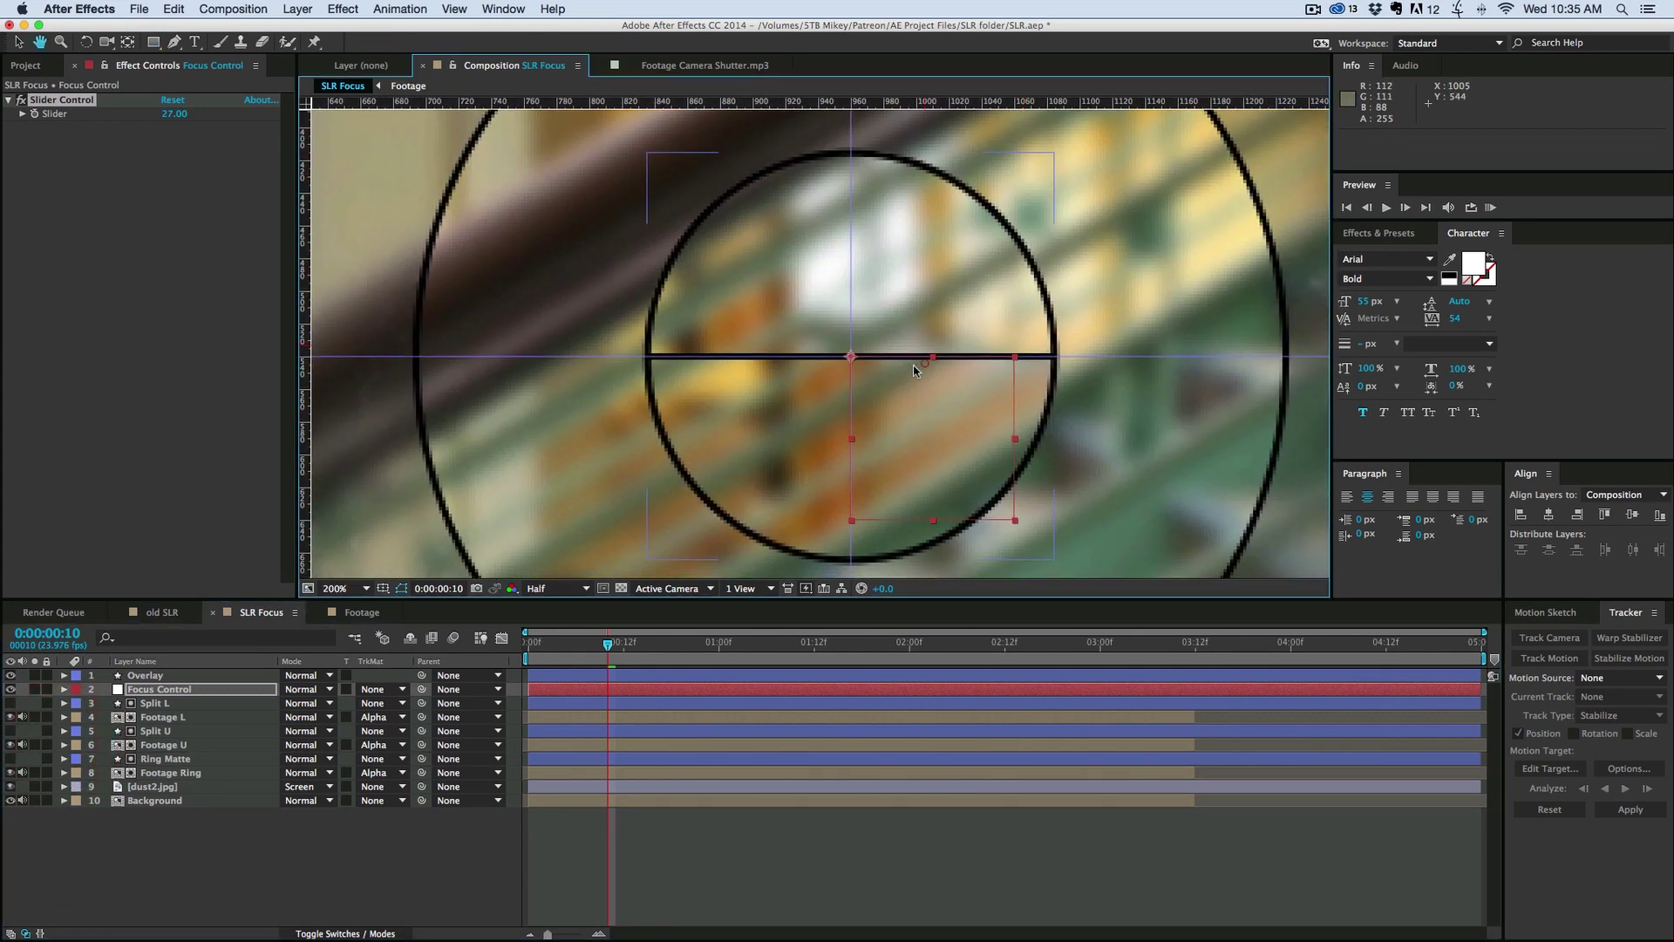
pyautogui.click(863, 840)
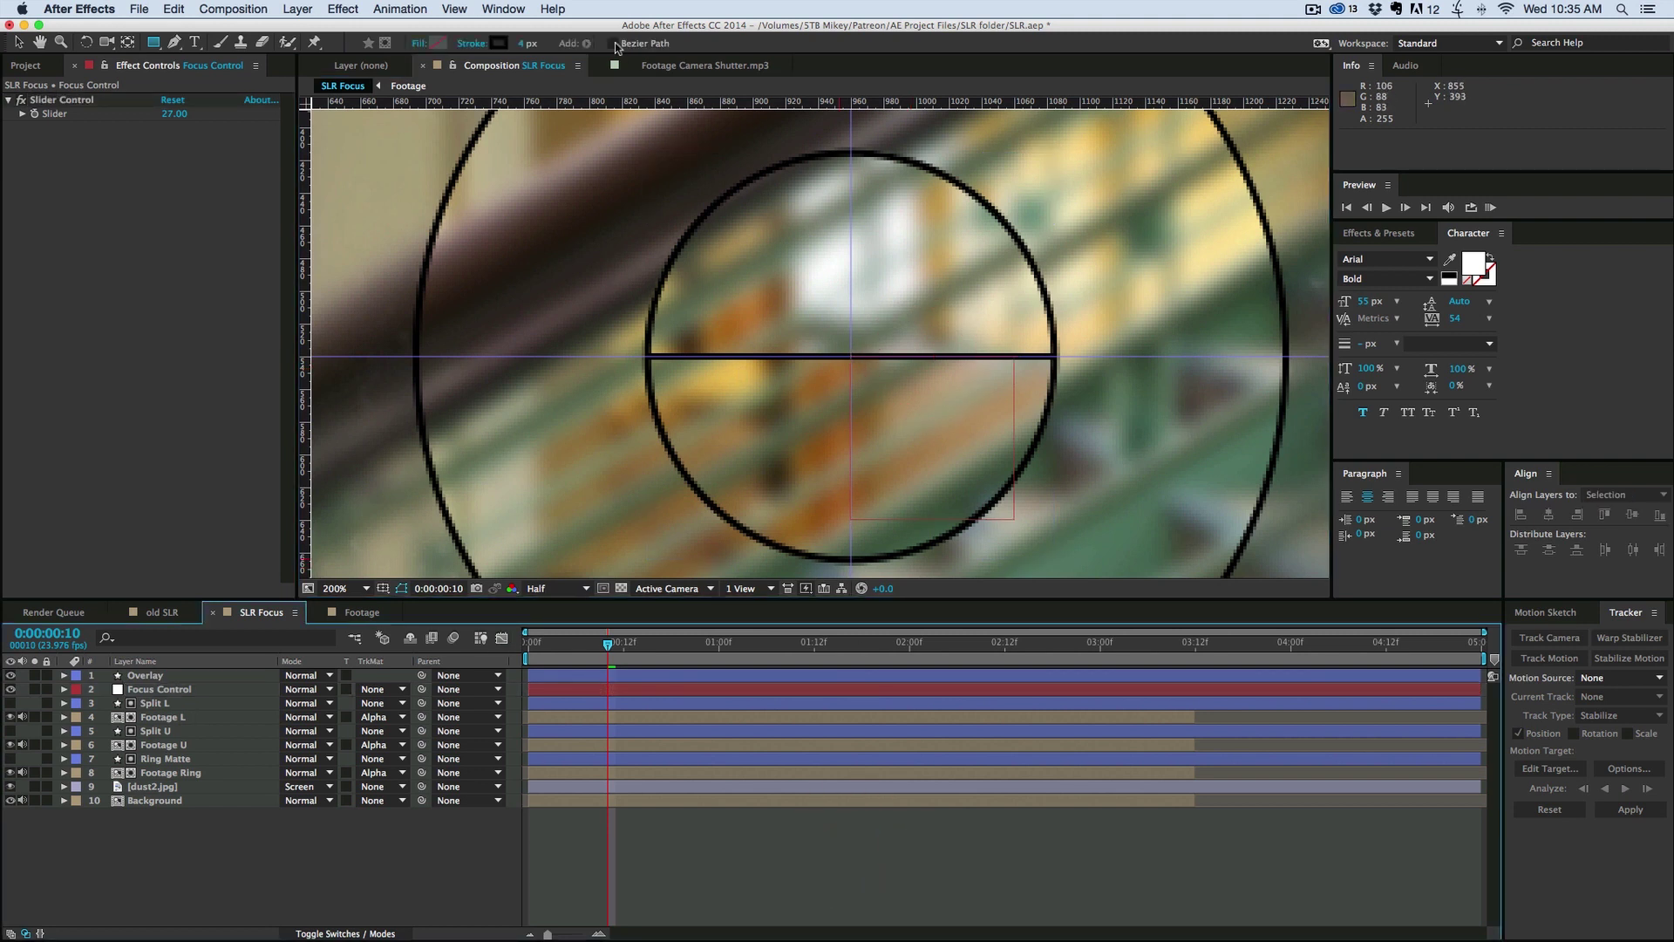
pyautogui.click(850, 307)
pyautogui.moveTo(850, 307)
pyautogui.mouseDown()
pyautogui.moveTo(904, 307)
pyautogui.moveTo(837, 317)
pyautogui.mouseUp()
pyautogui.moveTo(900, 103); pyautogui.dragTo(851, 341)
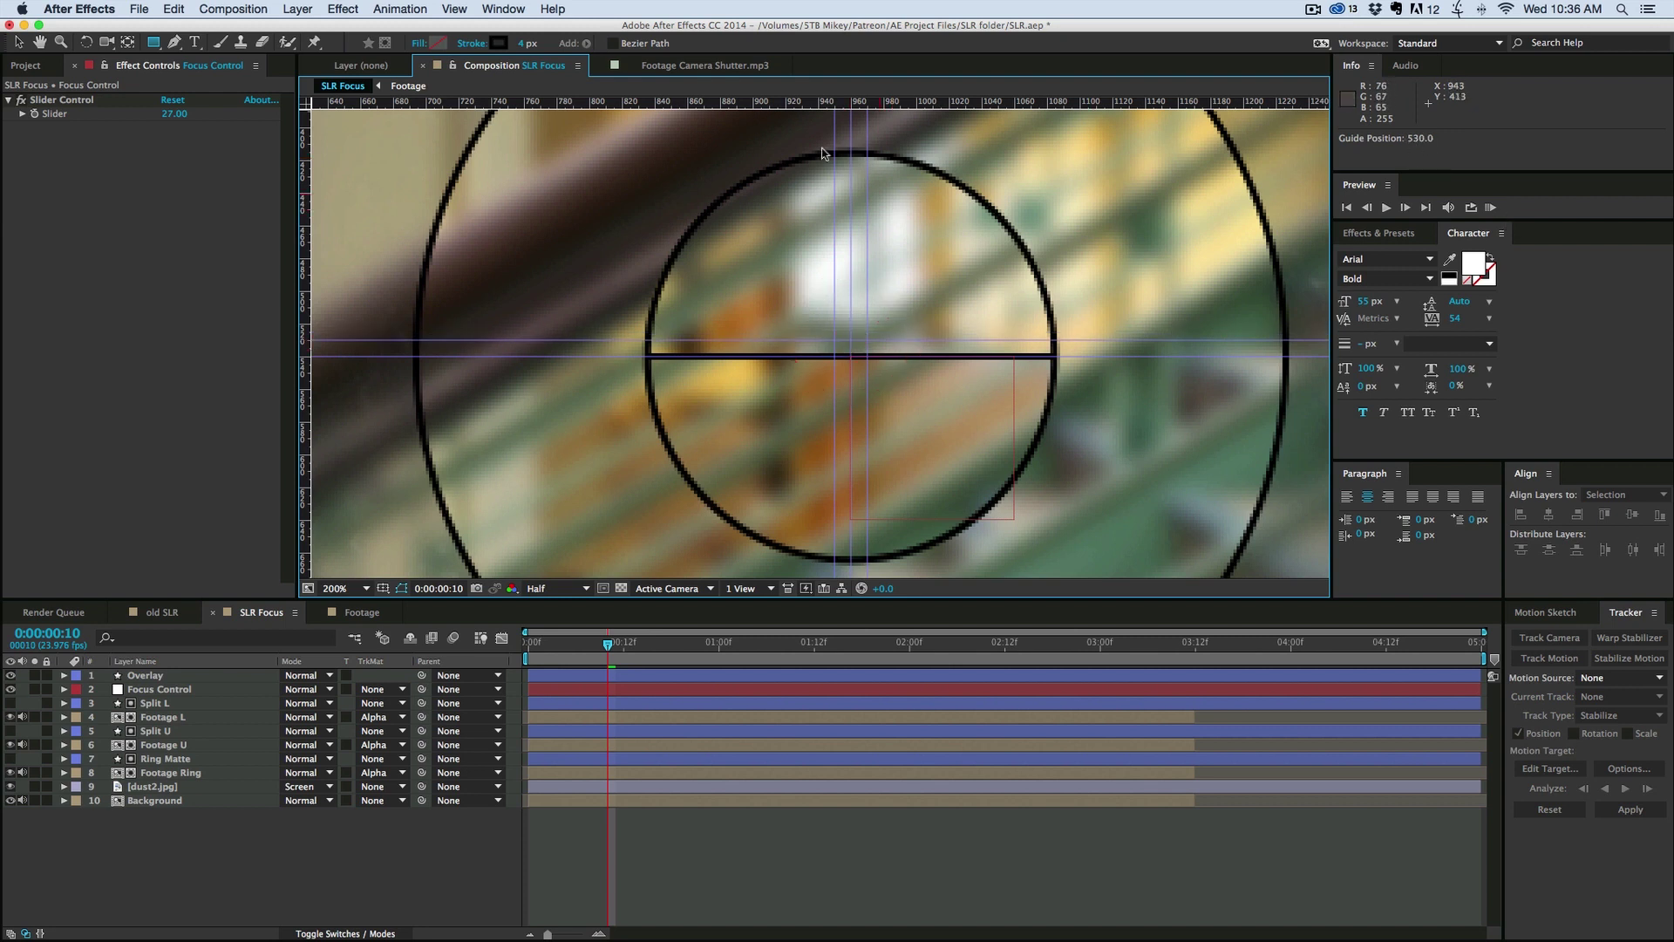
pyautogui.scroll(4, 877, 374)
pyautogui.scroll(-1, 944, 383)
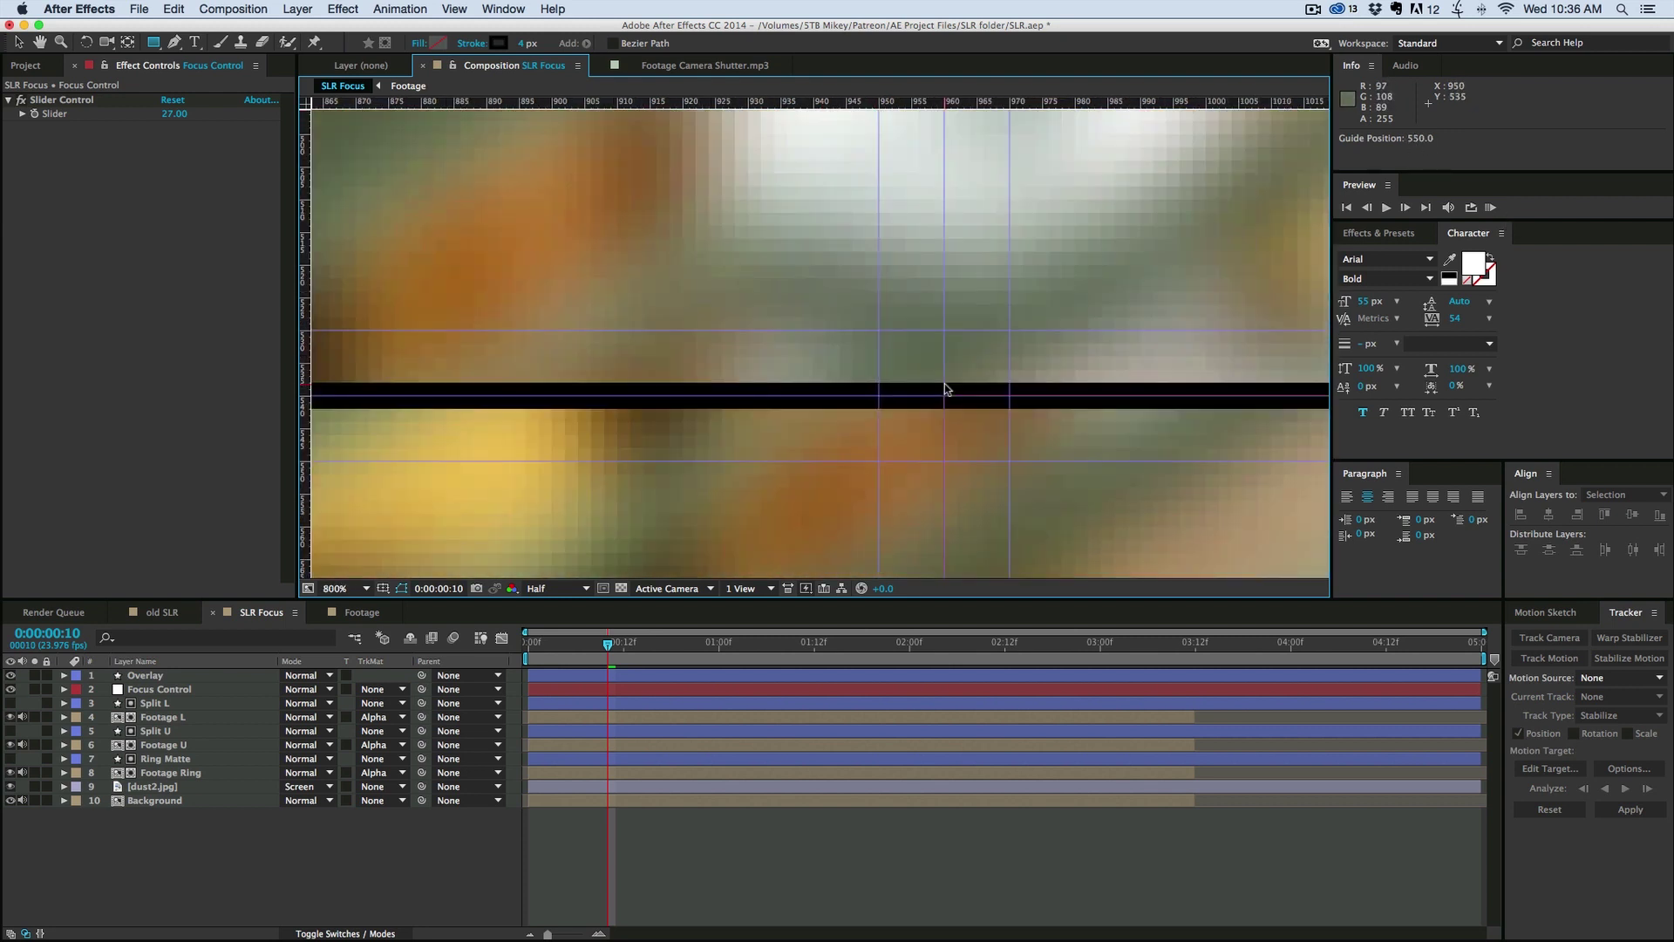
pyautogui.moveTo(975, 366); pyautogui.dragTo(901, 328)
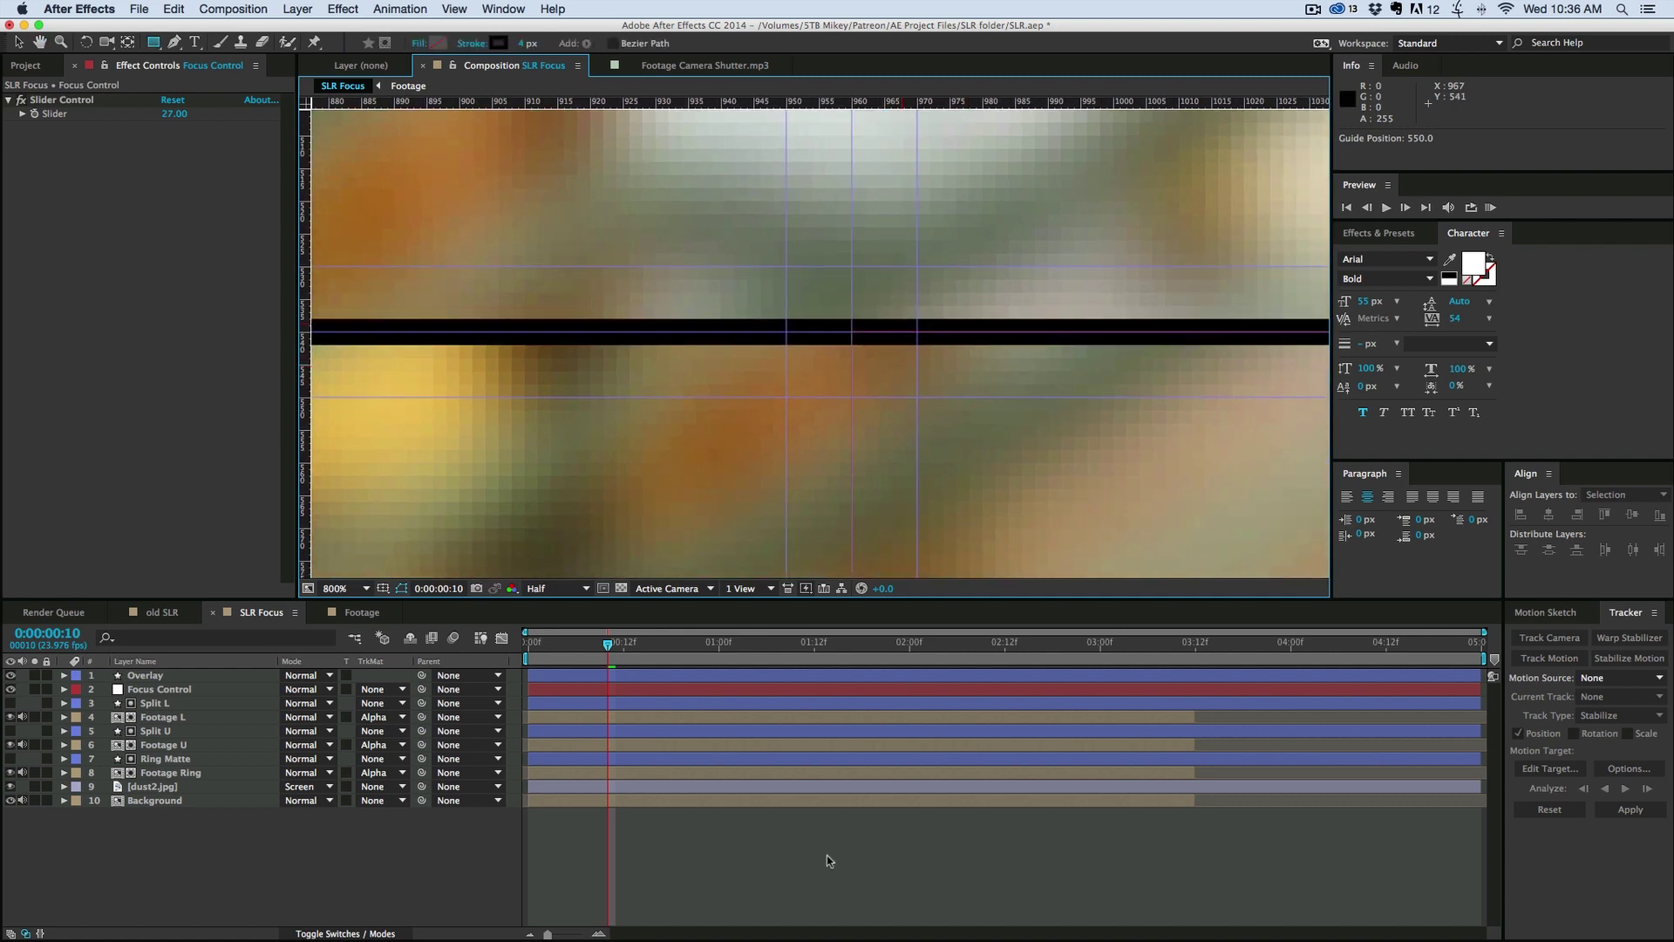
# Step: Examine the prism texture of the focusing ring in the old SLR composition, and return to the SLR Focus composition
pyautogui.click(172, 612)
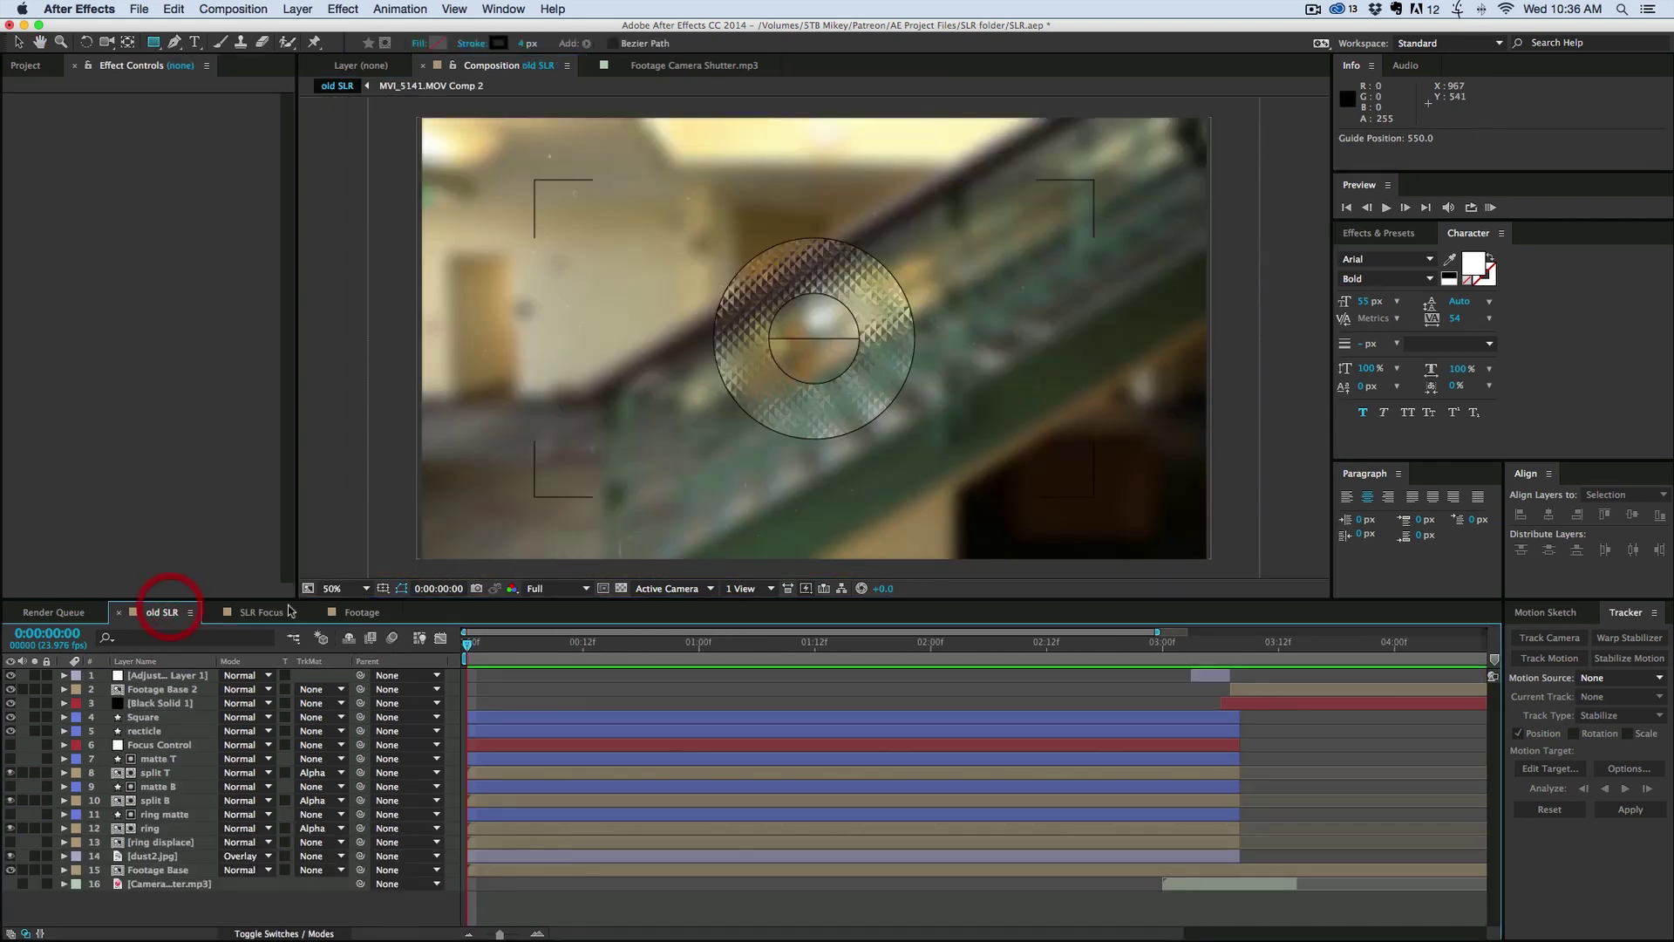
pyautogui.scroll(2, 585, 314)
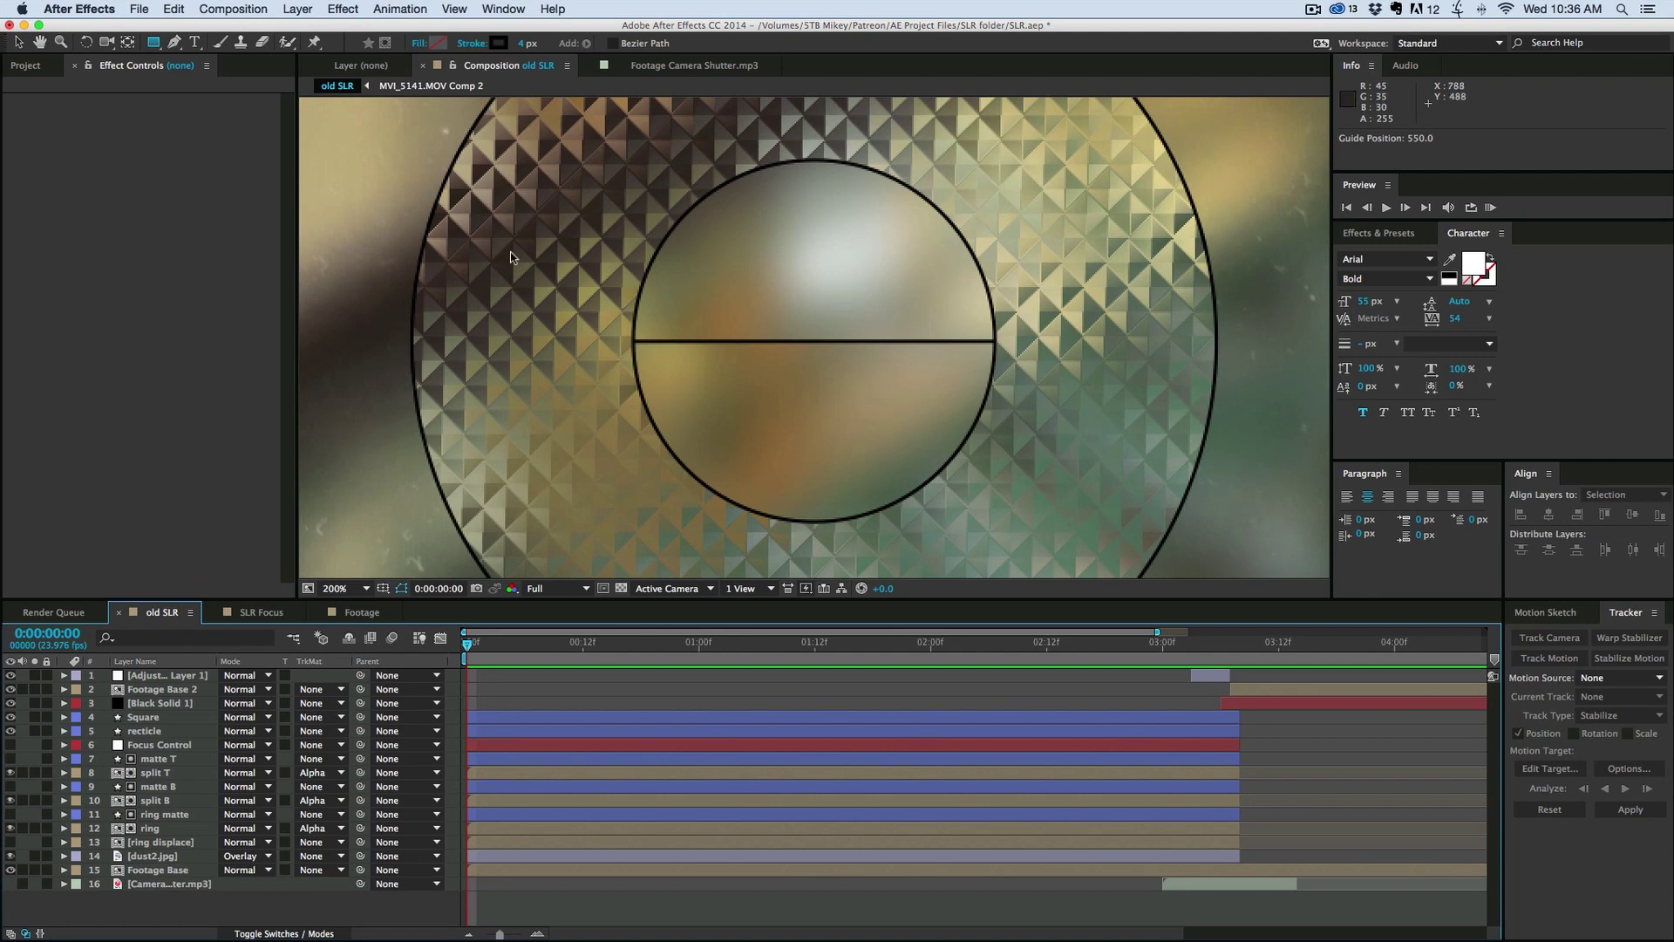
pyautogui.scroll(-2, 779, 353)
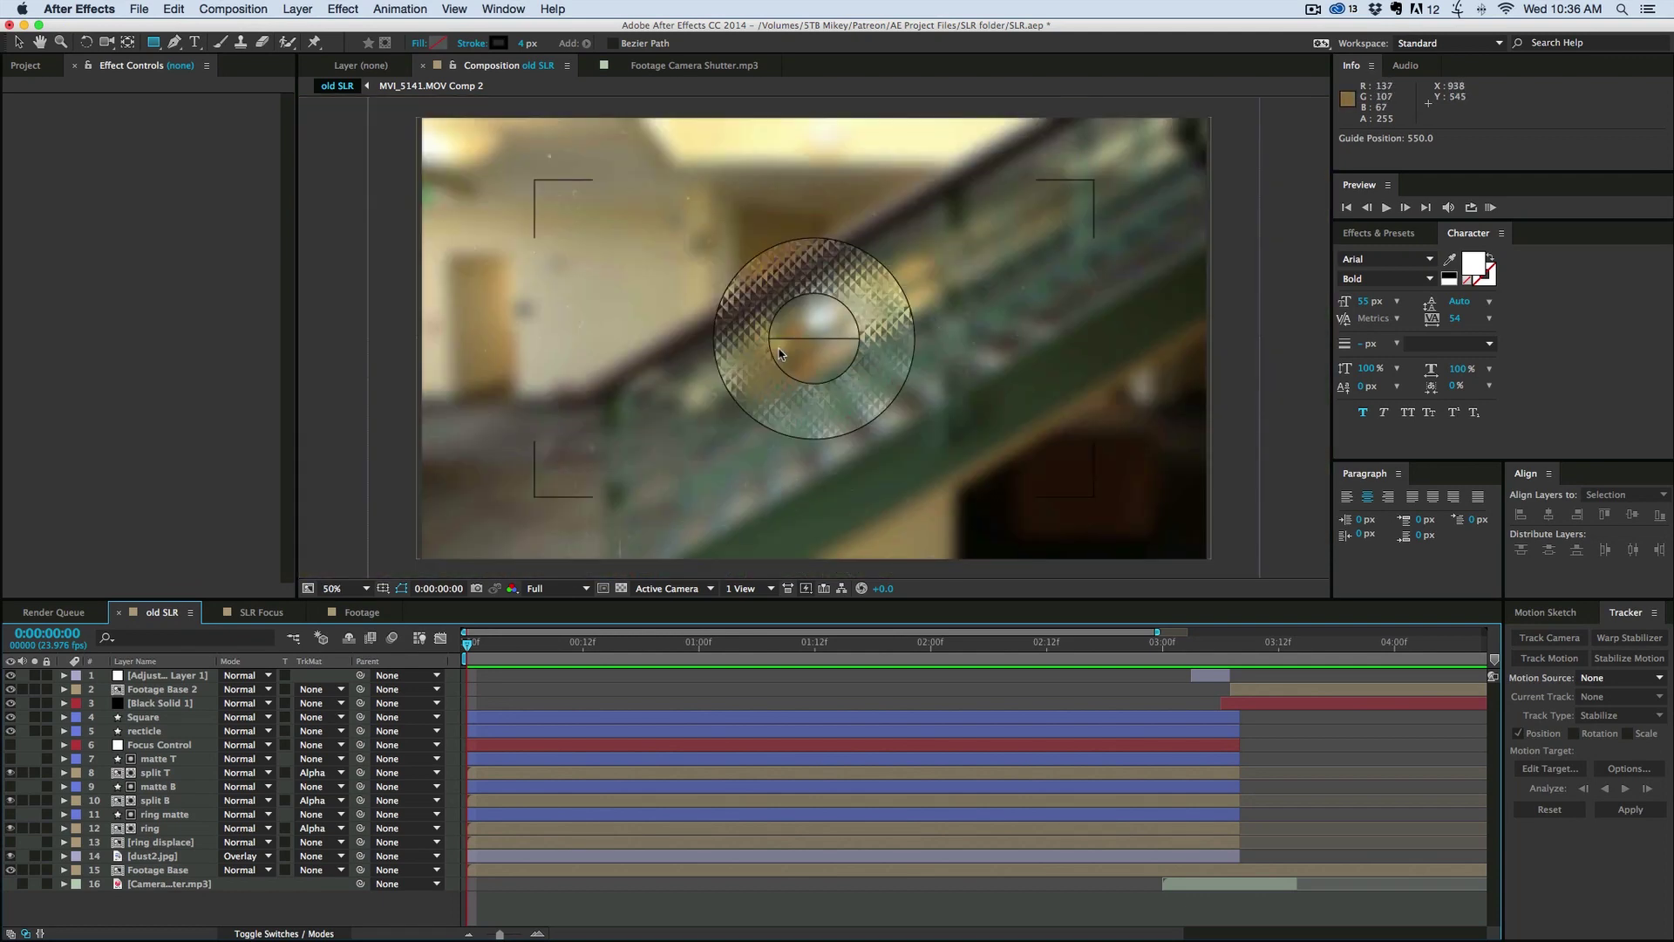
pyautogui.click(254, 621)
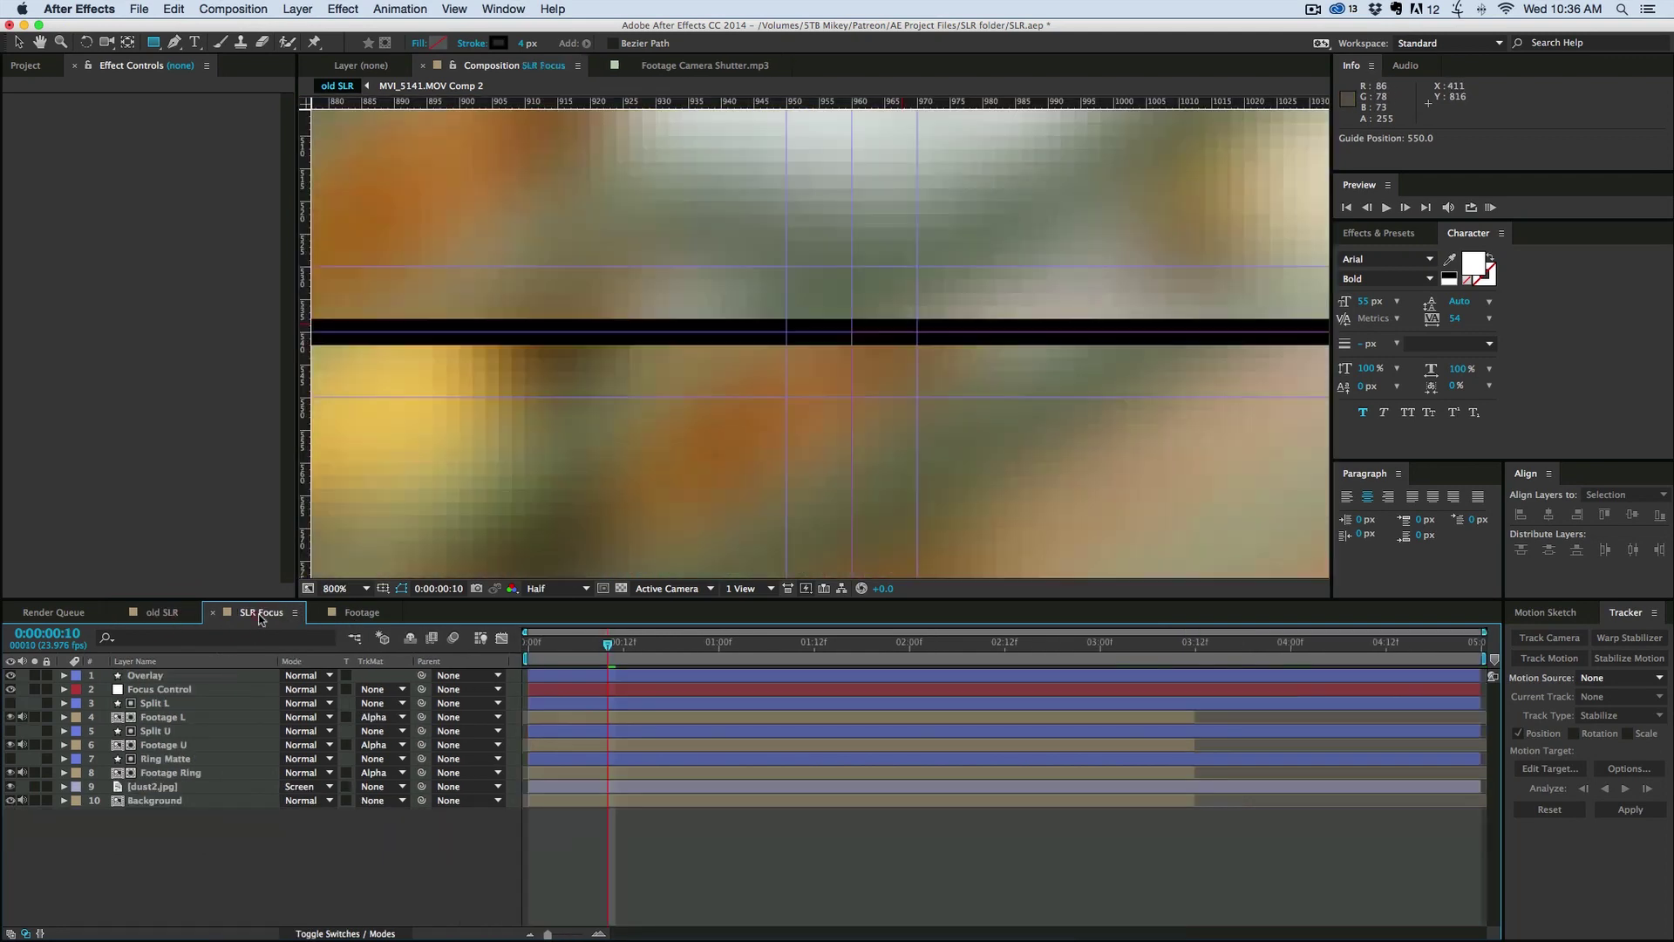
# Step: Draw a closed 10 px right triangle with the Pen tool on a new shape layer, filling the guide grid's upper-left quadrant diagonally
pyautogui.click(205, 877)
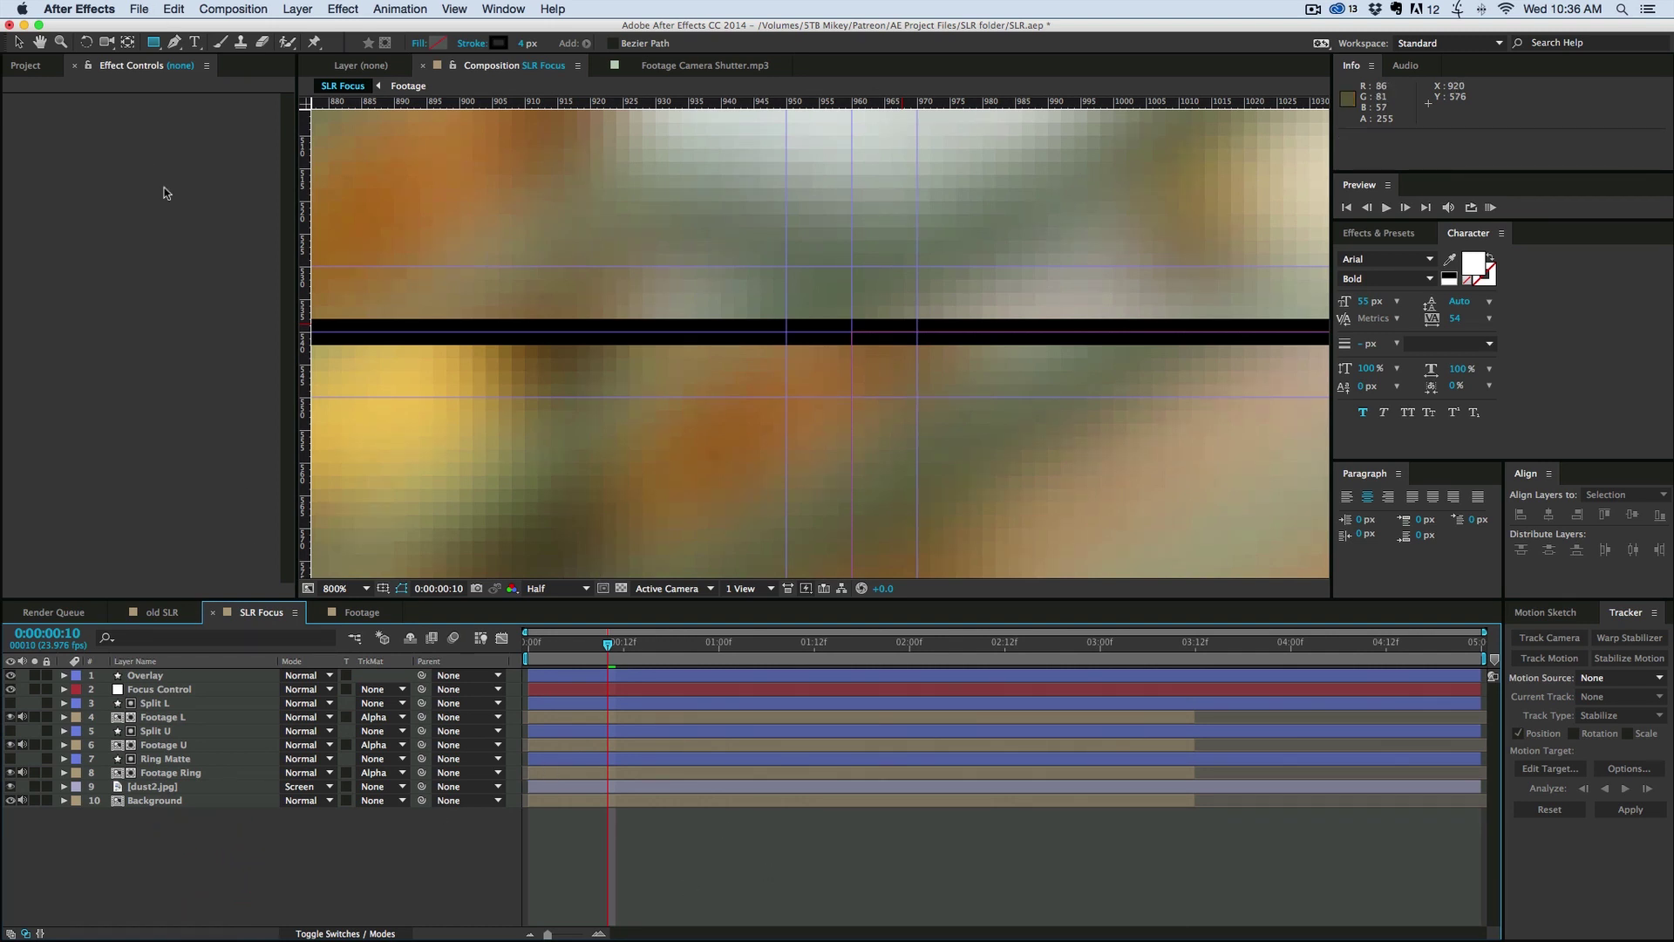
pyautogui.click(174, 44)
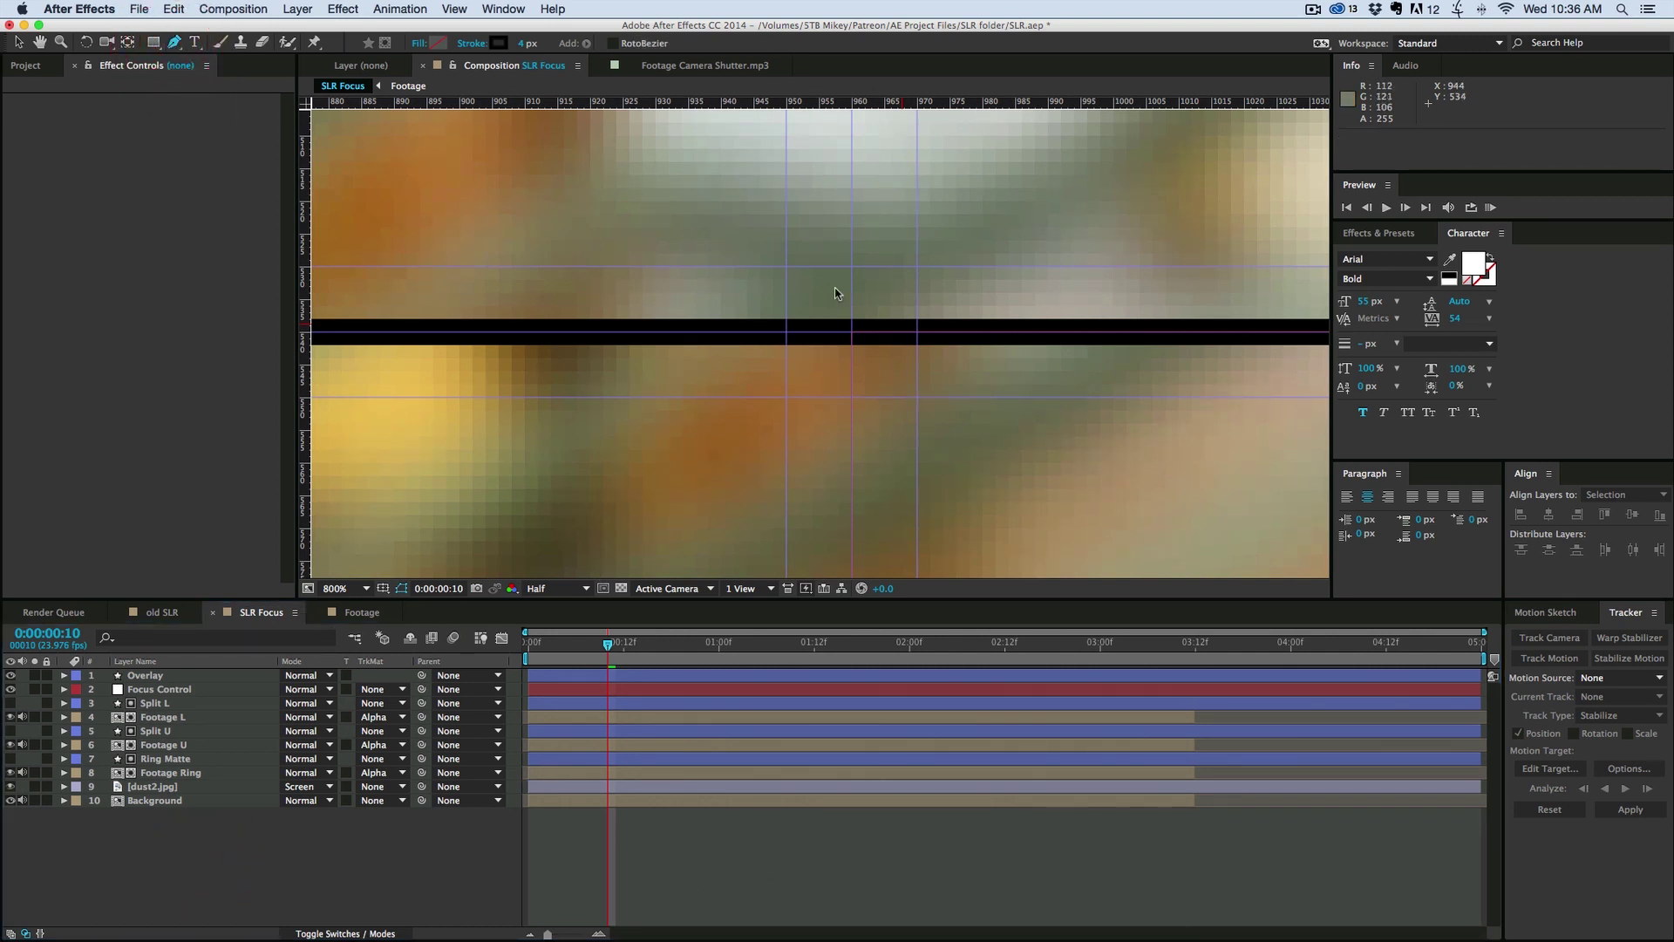
pyautogui.click(836, 235)
pyautogui.moveTo(837, 234)
pyautogui.mouseDown()
pyautogui.moveTo(853, 343)
pyautogui.moveTo(794, 338)
pyautogui.mouseUp()
pyautogui.click(828, 297)
pyautogui.click(808, 293)
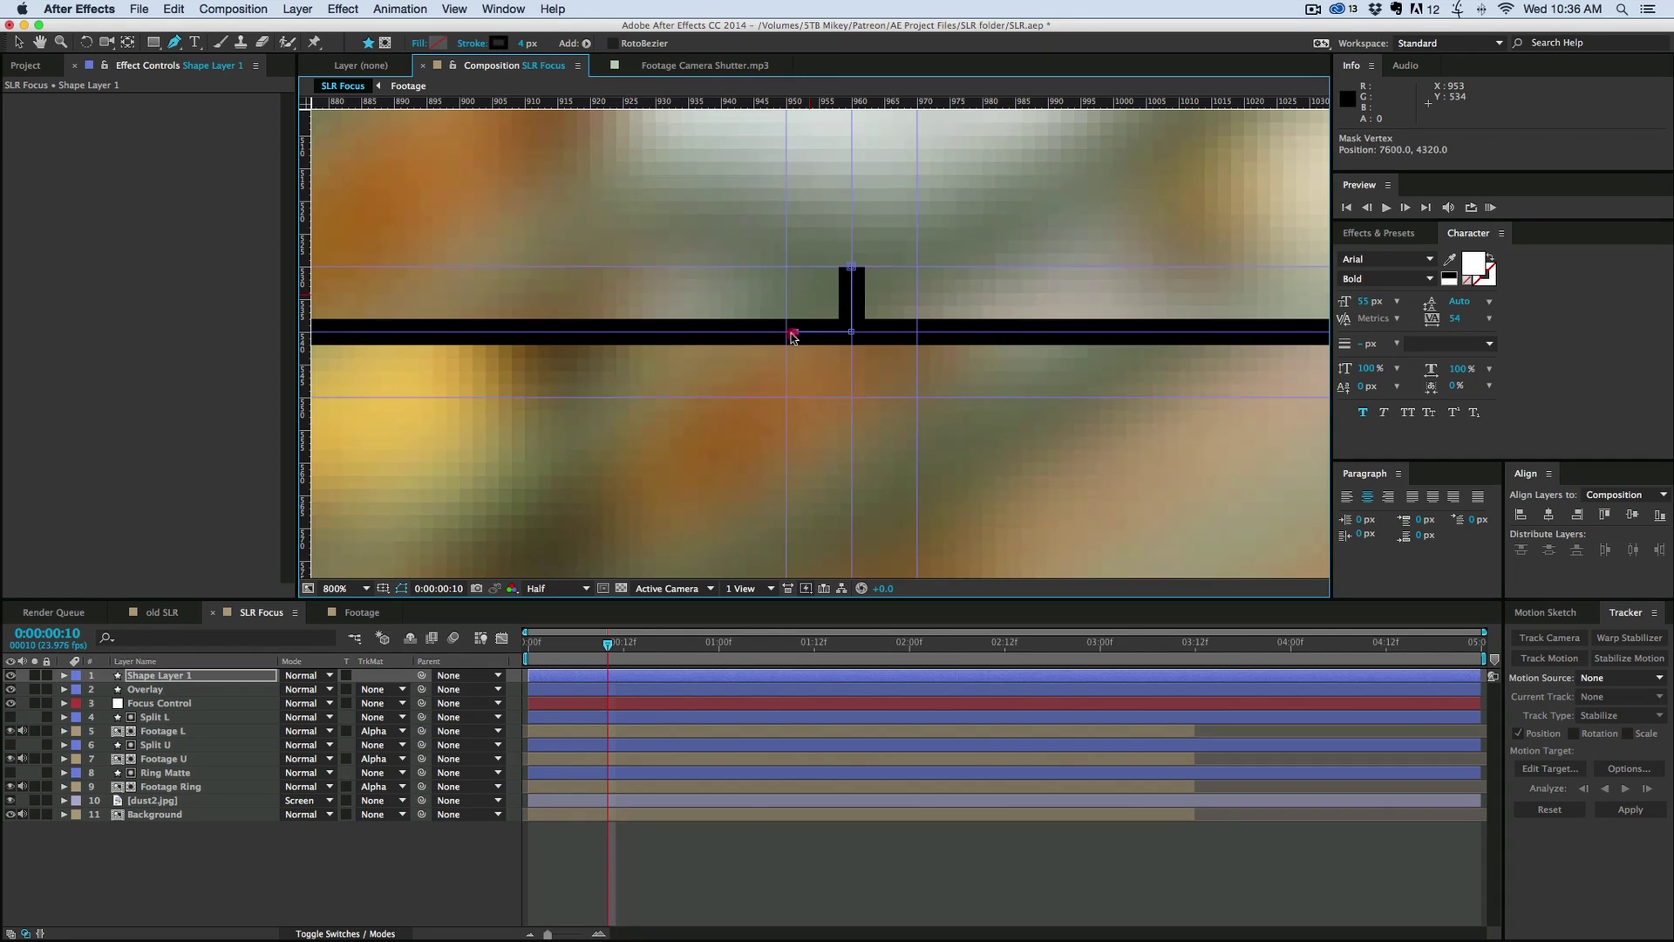
pyautogui.click(852, 270)
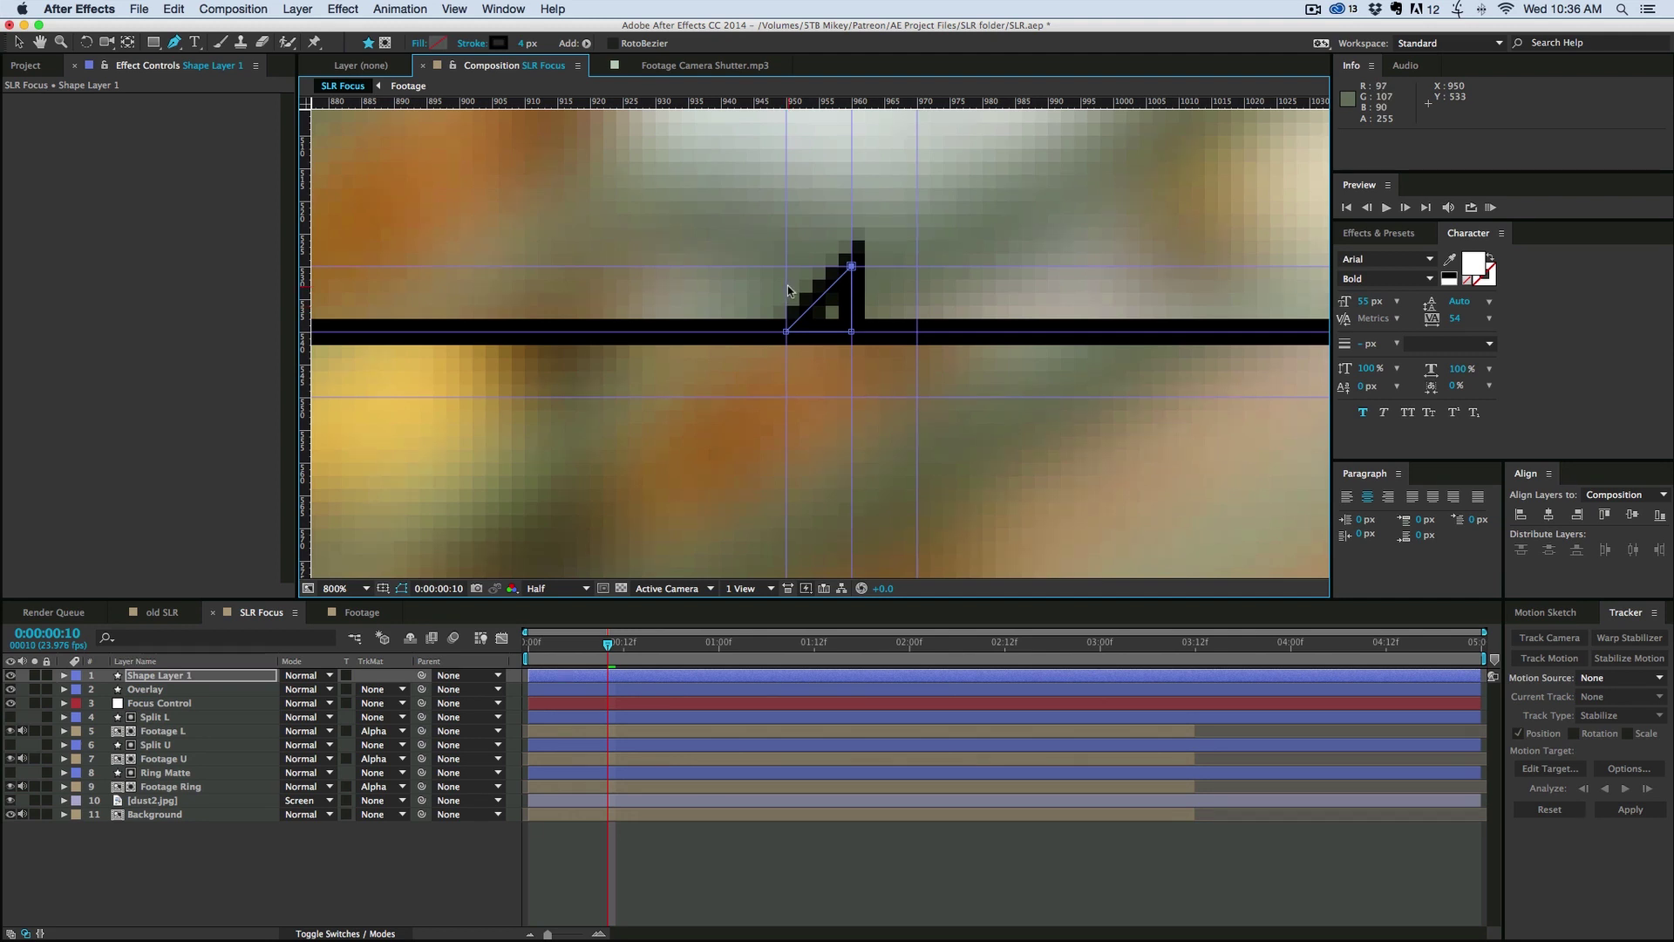
# Step: Hide the triangle's stroke, show its fill, and set the fill colour to the grey 5F5F5F
pyautogui.click(63, 675)
pyautogui.click(77, 689)
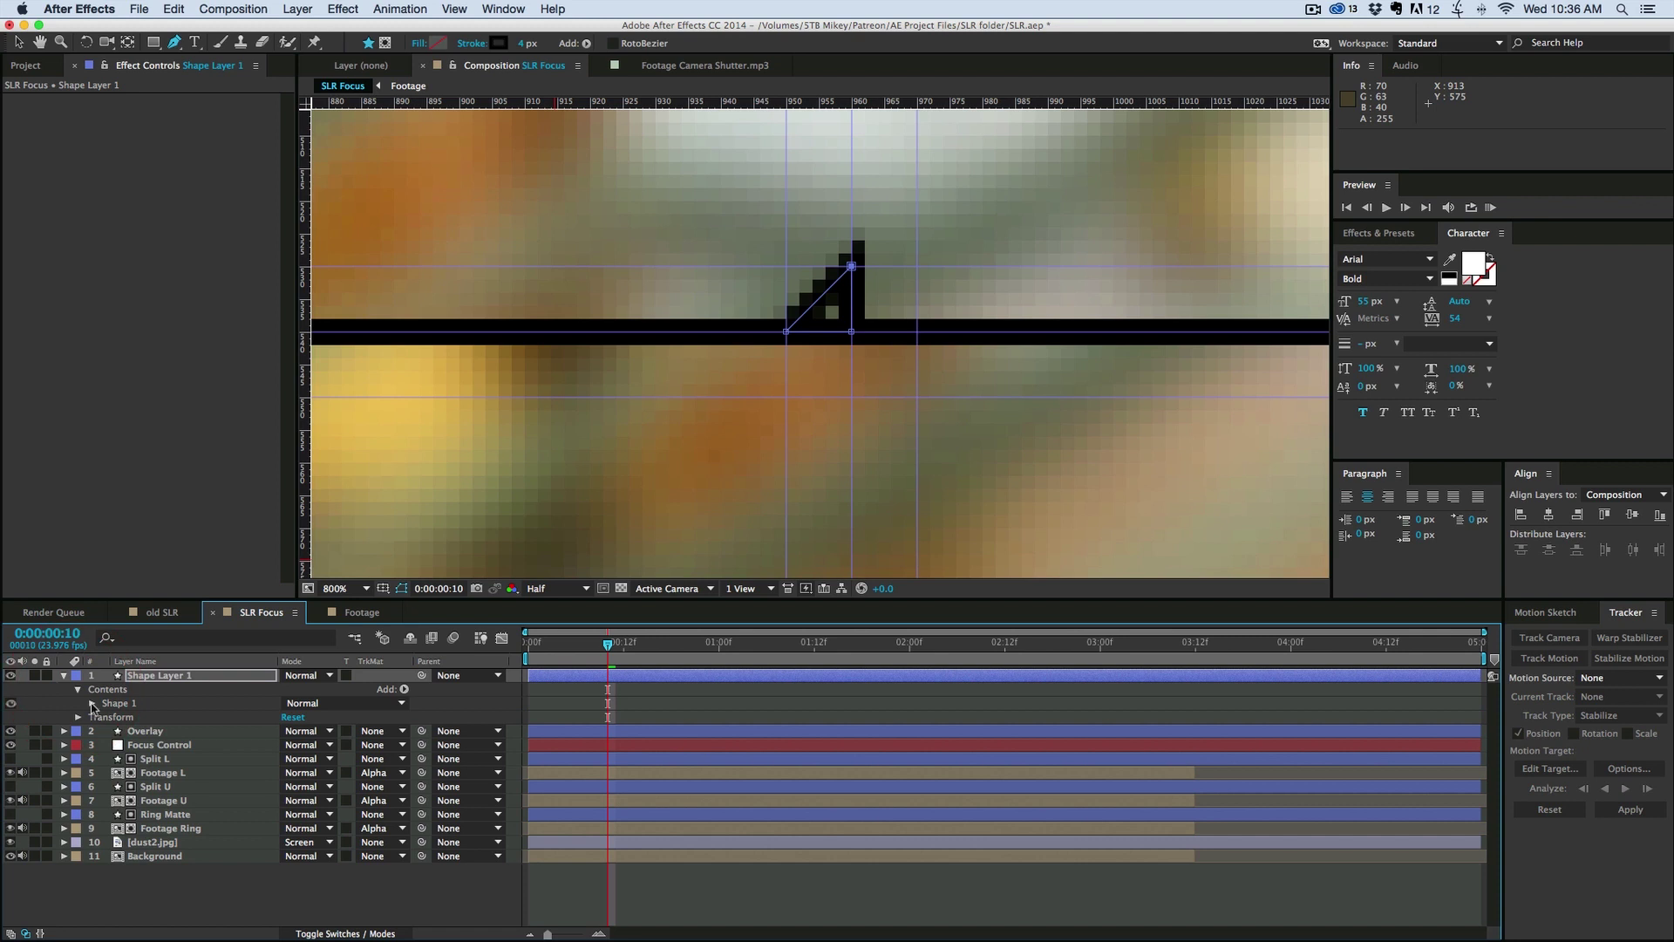
pyautogui.click(92, 703)
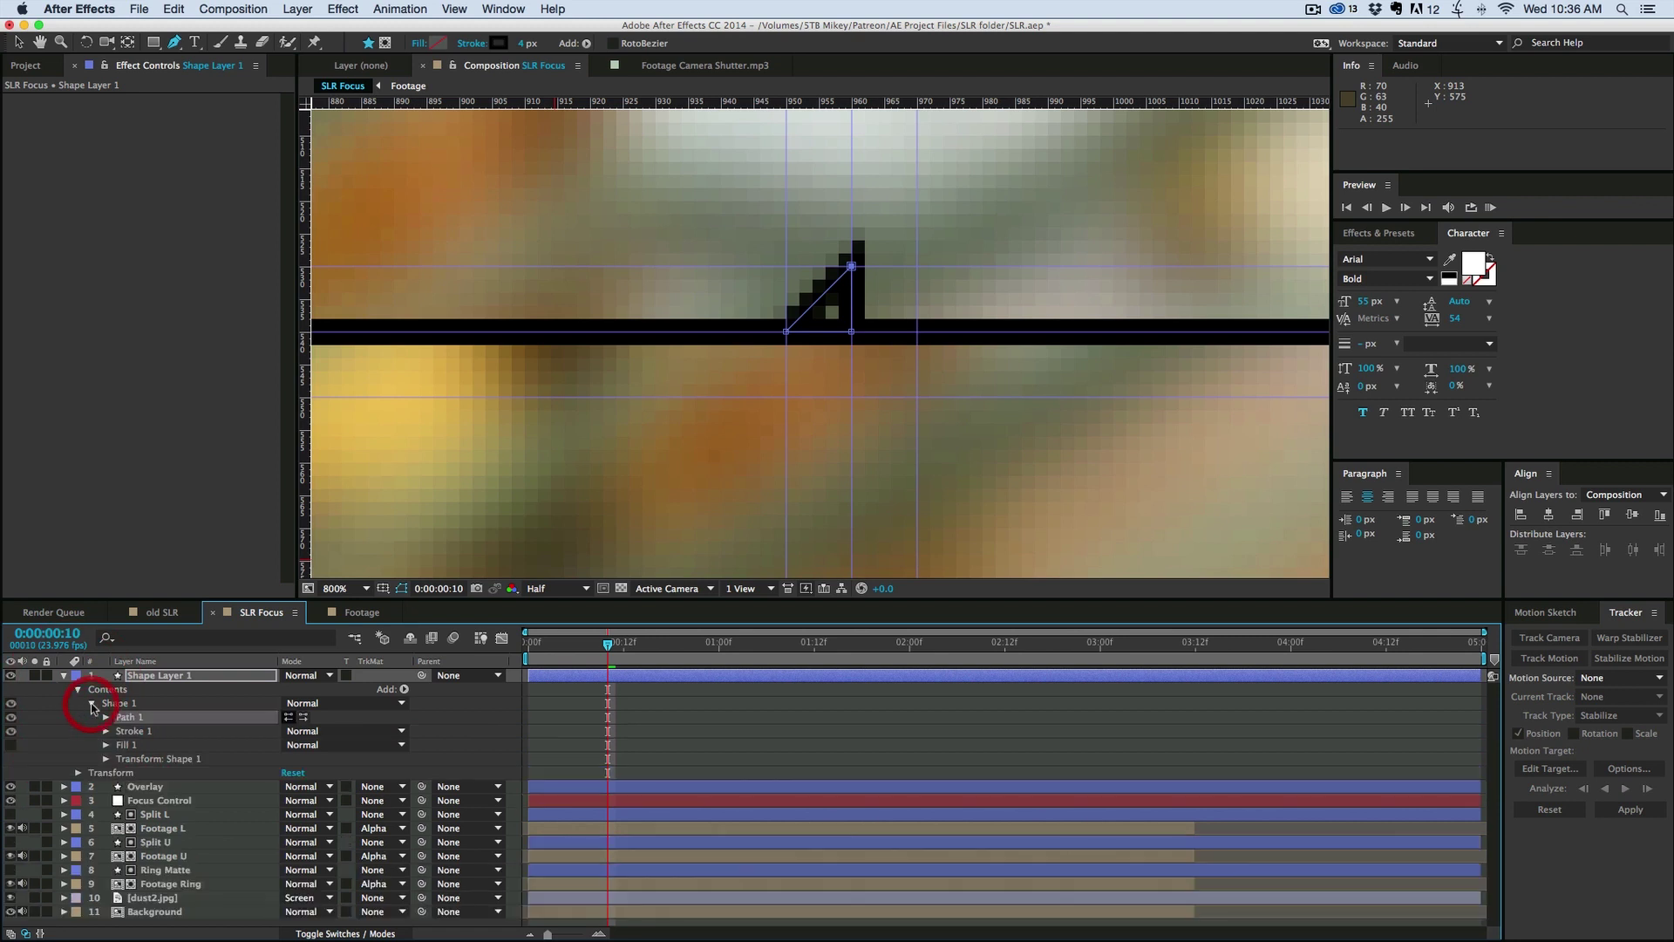
pyautogui.click(11, 731)
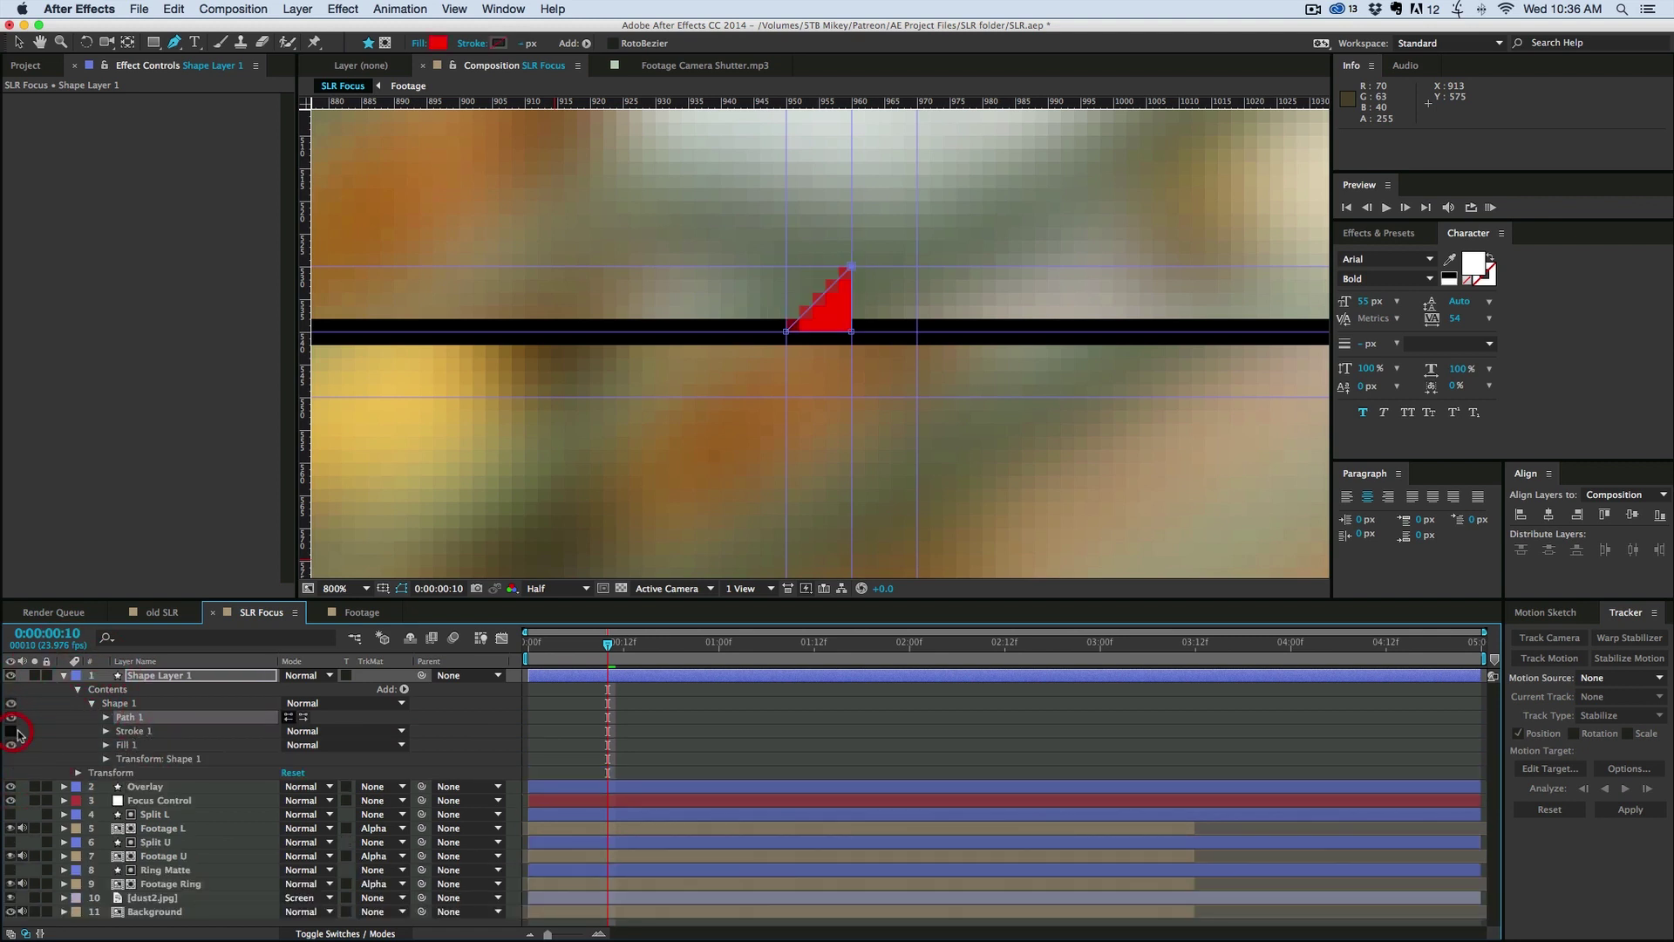
pyautogui.click(106, 745)
pyautogui.click(290, 787)
pyautogui.moveTo(349, 548); pyautogui.dragTo(247, 620)
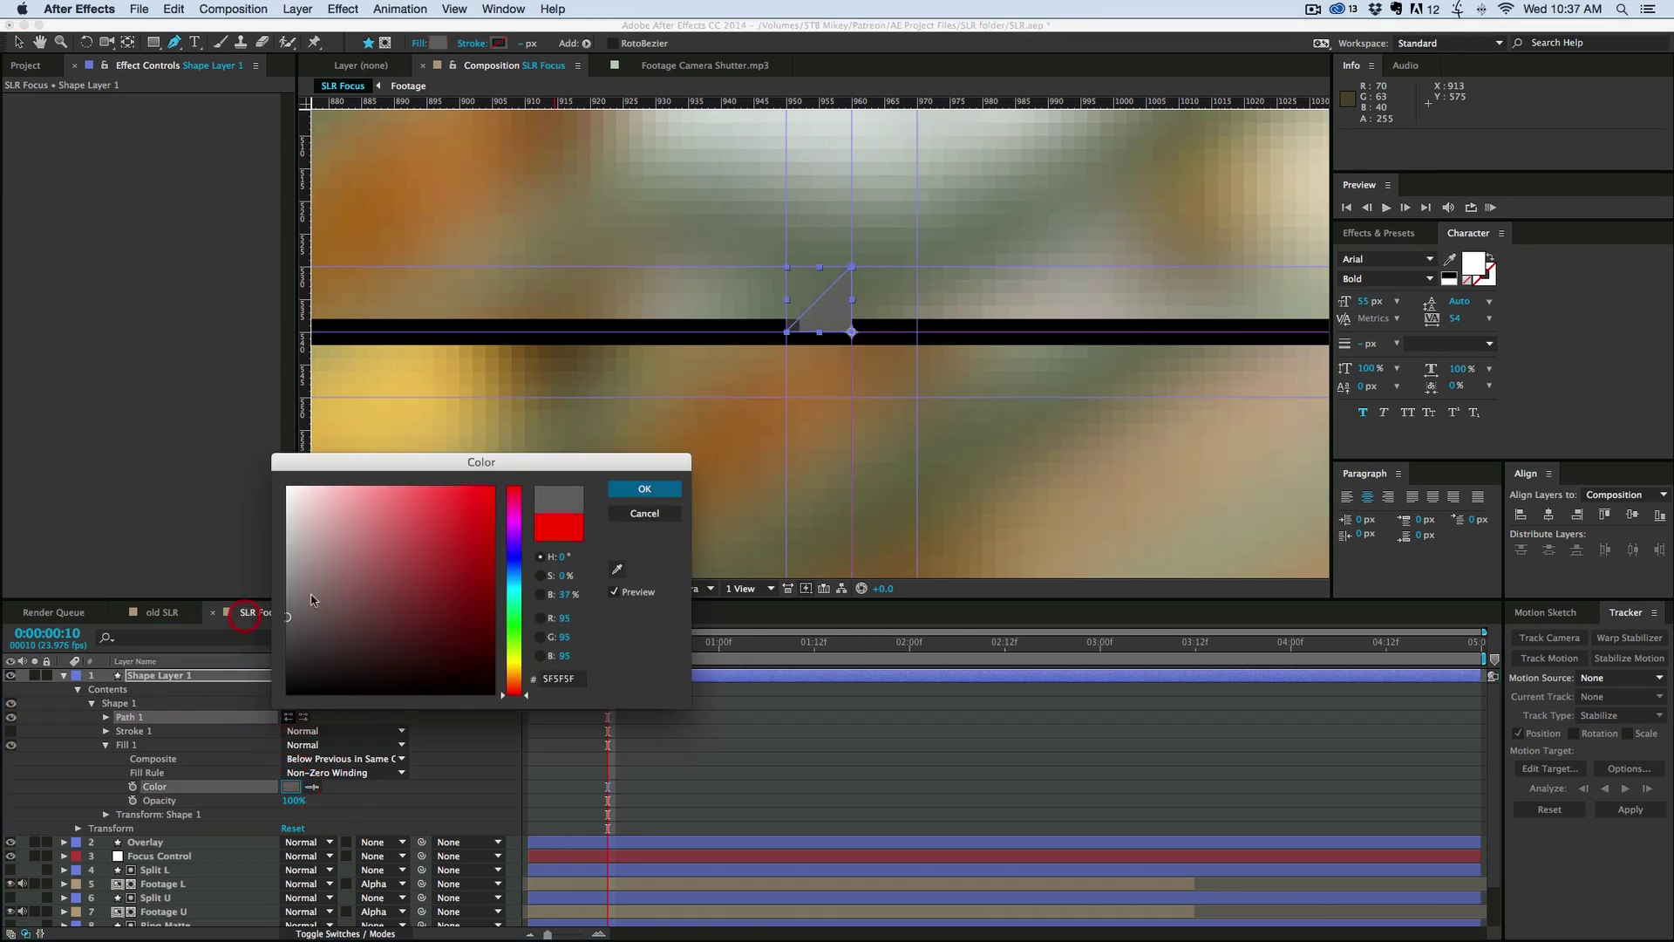
pyautogui.click(644, 488)
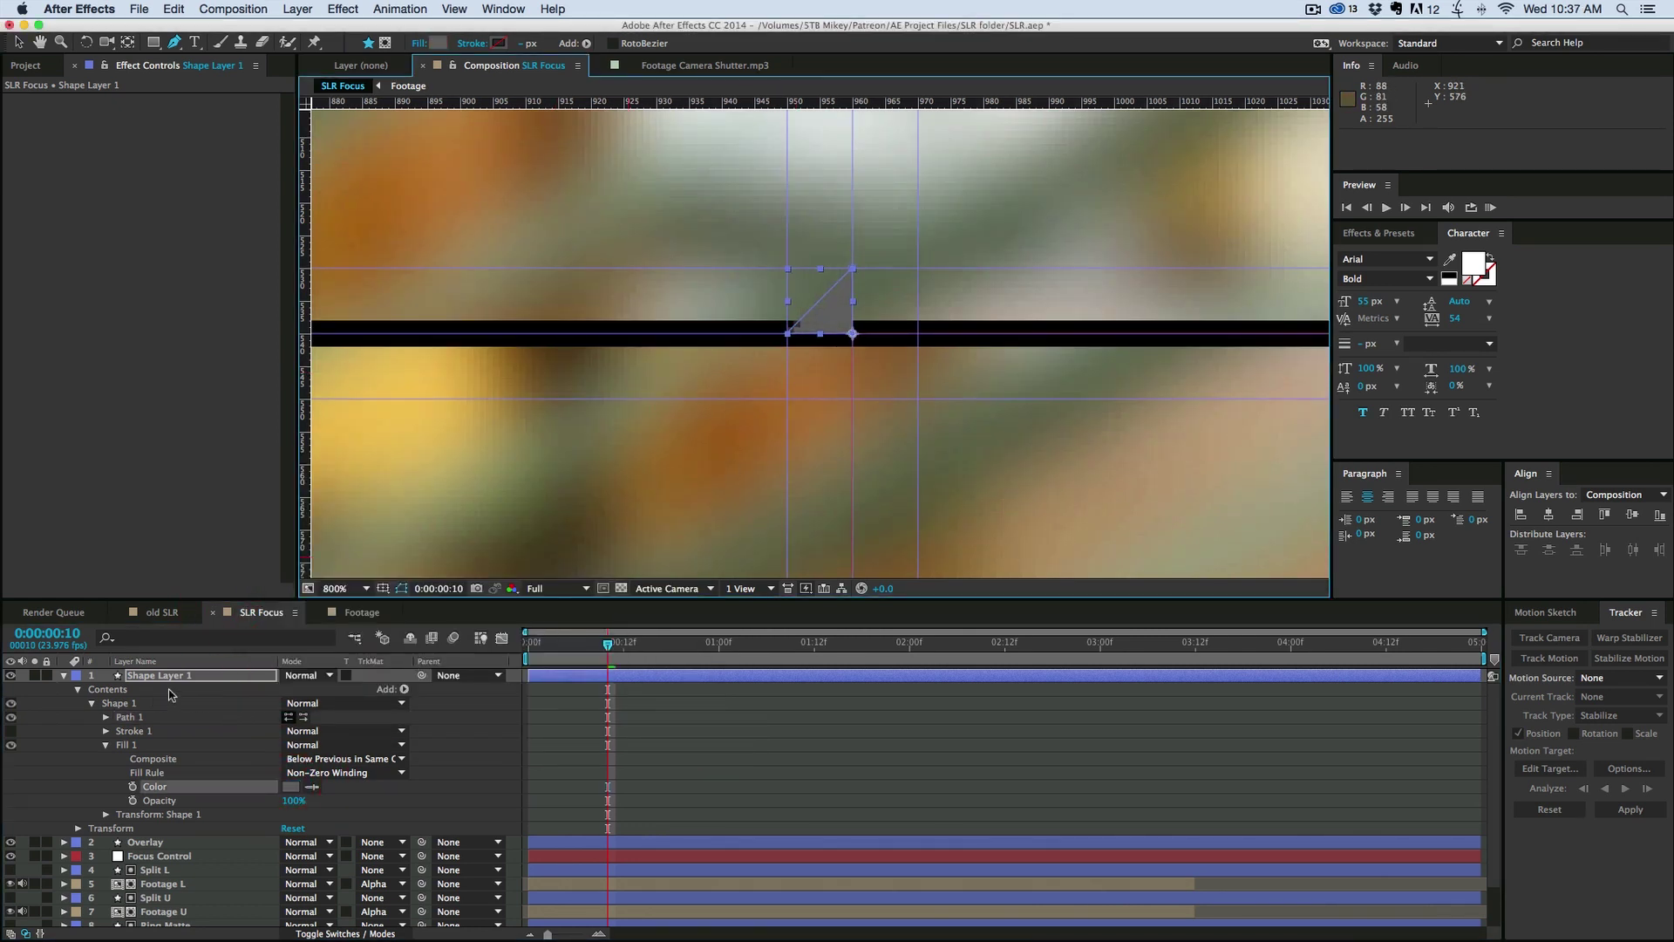
# Step: Draw a matching triangle in the upper-right quadrant on the same shape layer and fill it with light grey
pyautogui.click(592, 675)
pyautogui.click(853, 269)
pyautogui.click(890, 296)
pyautogui.press('g')
pyautogui.click(917, 331)
pyautogui.click(92, 703)
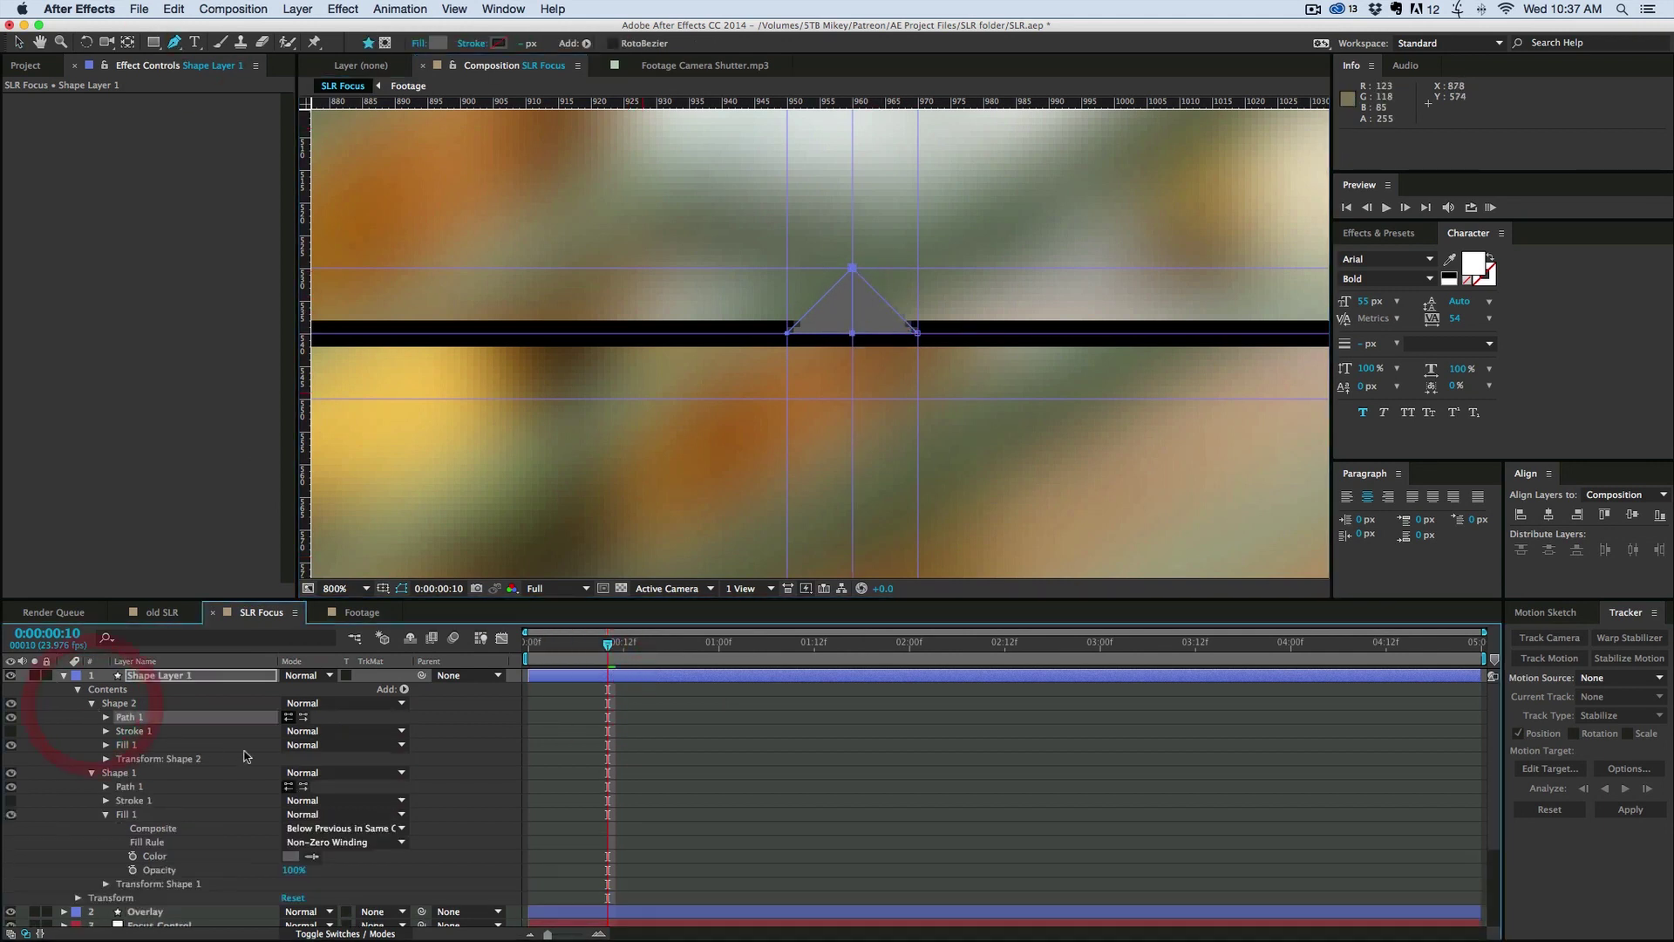
pyautogui.click(105, 745)
pyautogui.click(291, 786)
pyautogui.click(311, 499)
pyautogui.click(651, 486)
# Step: Draw a third triangle in the lower-right quadrant between the centre and the 970 and 550 guides, and fill it with dark grey
pyautogui.click(853, 332)
pyautogui.click(917, 332)
pyautogui.click(853, 399)
pyautogui.click(853, 332)
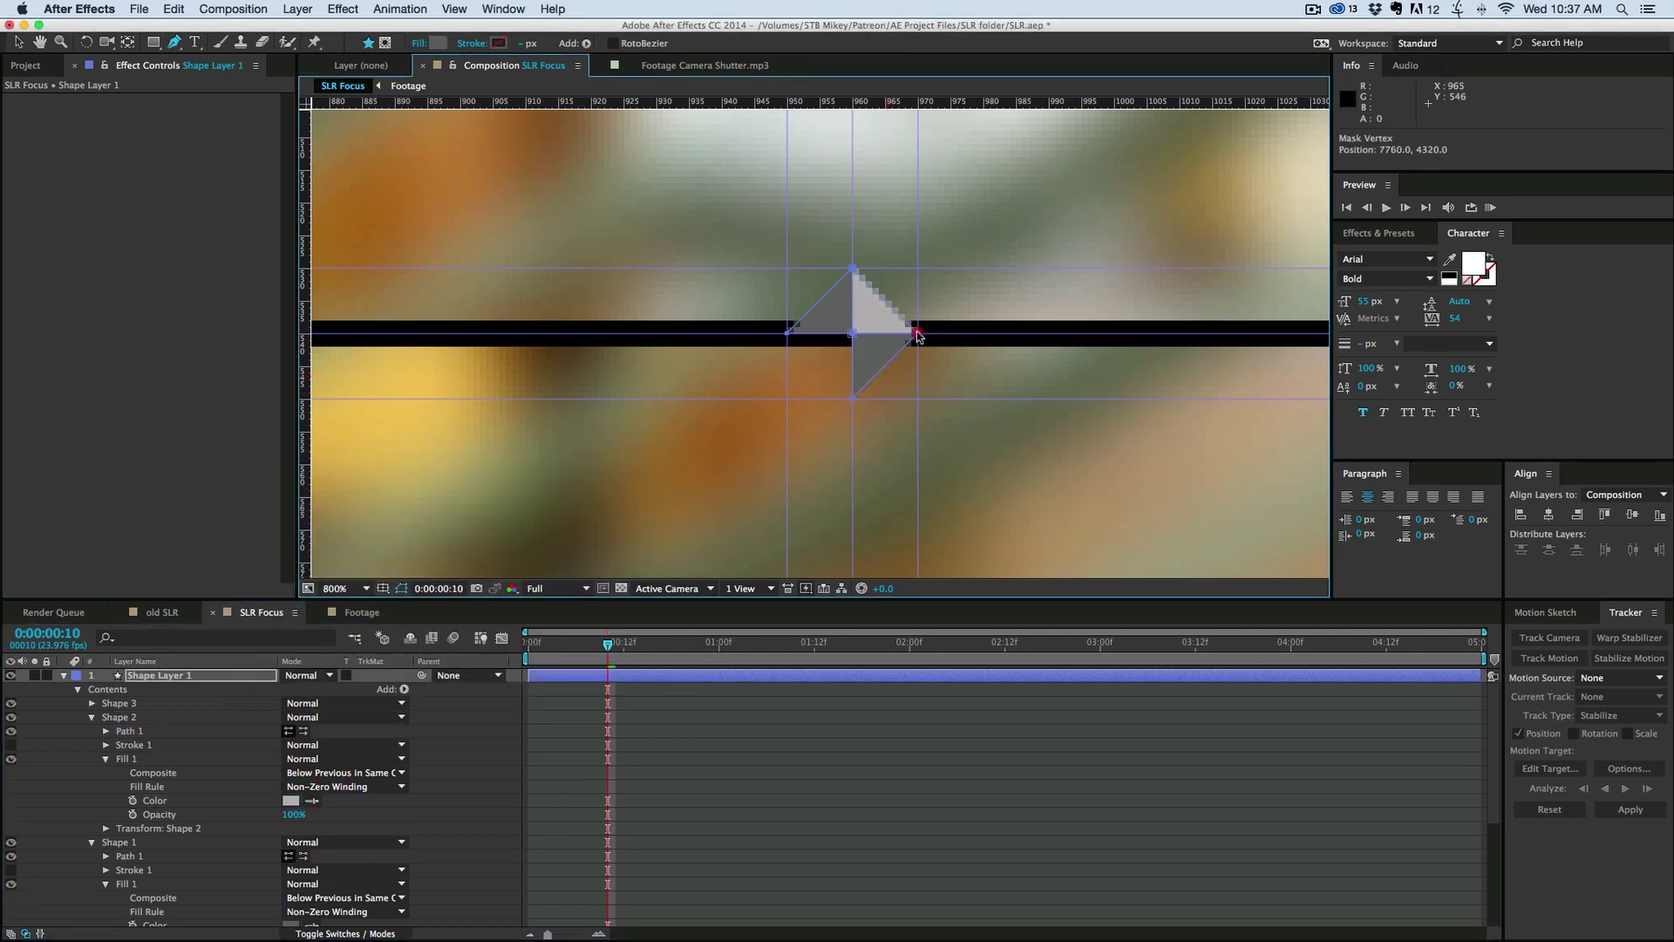
pyautogui.click(290, 787)
pyautogui.click(287, 654)
pyautogui.press('Return')
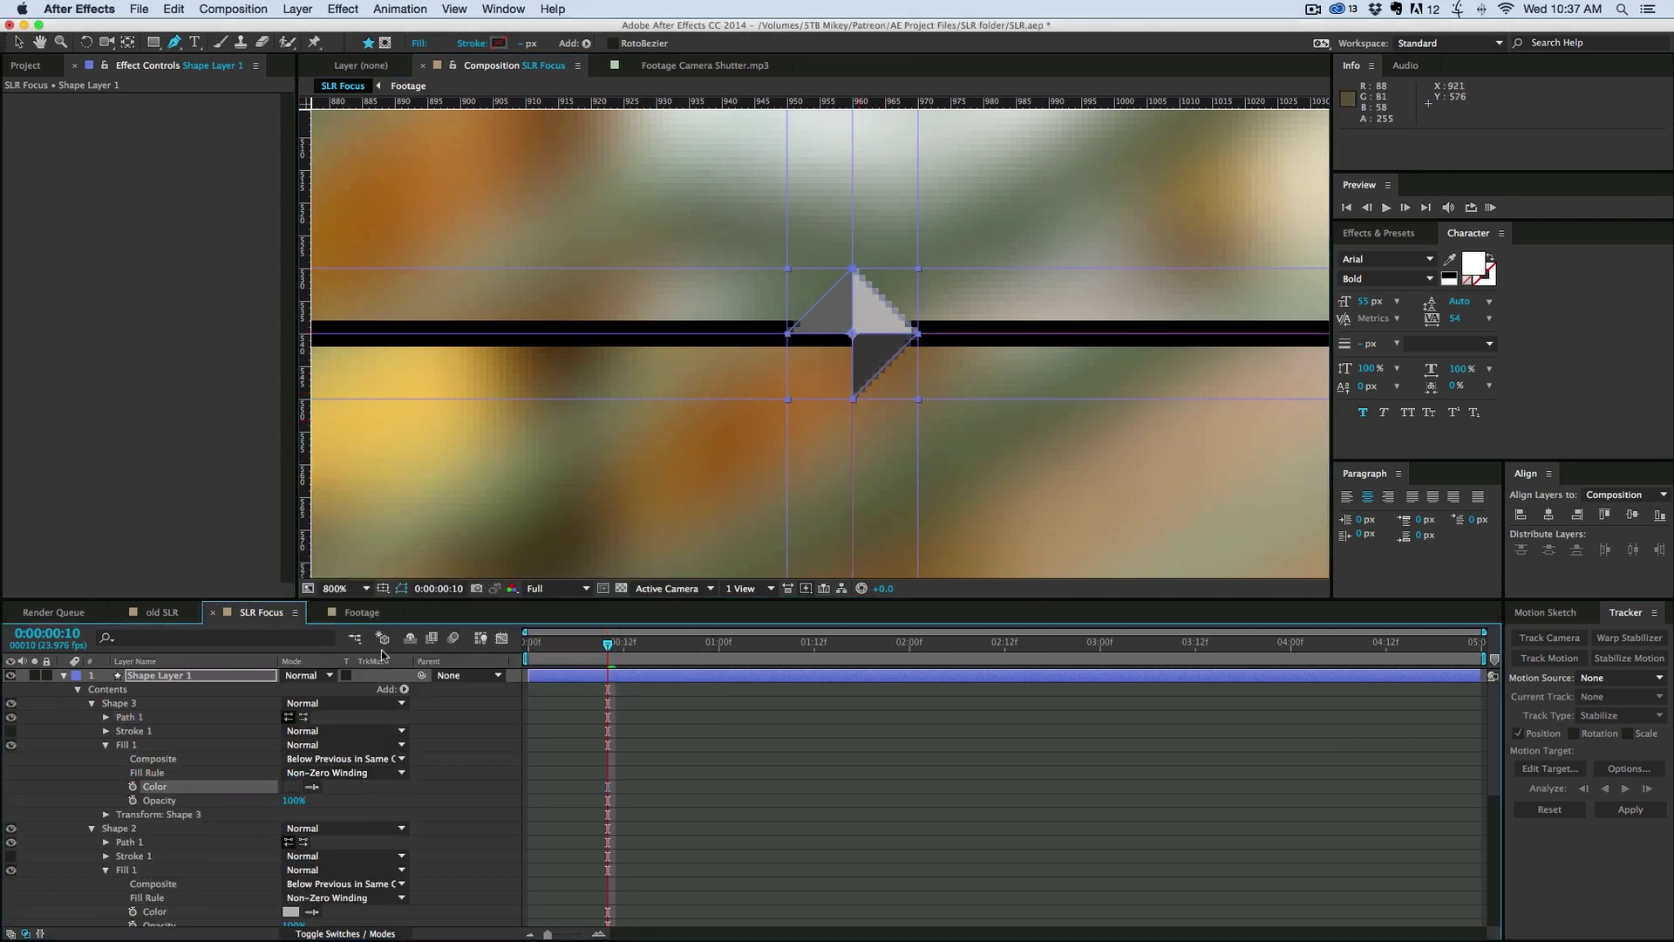
# Step: Complete the diamond with a fourth triangle in the lower-left quadrant, and fill it with near-white
pyautogui.click(580, 685)
pyautogui.click(787, 332)
pyautogui.click(853, 398)
pyautogui.click(853, 332)
pyautogui.click(787, 332)
pyautogui.click(92, 703)
pyautogui.click(105, 745)
pyautogui.click(290, 786)
pyautogui.moveTo(291, 602); pyautogui.dragTo(276, 510)
pyautogui.click(648, 492)
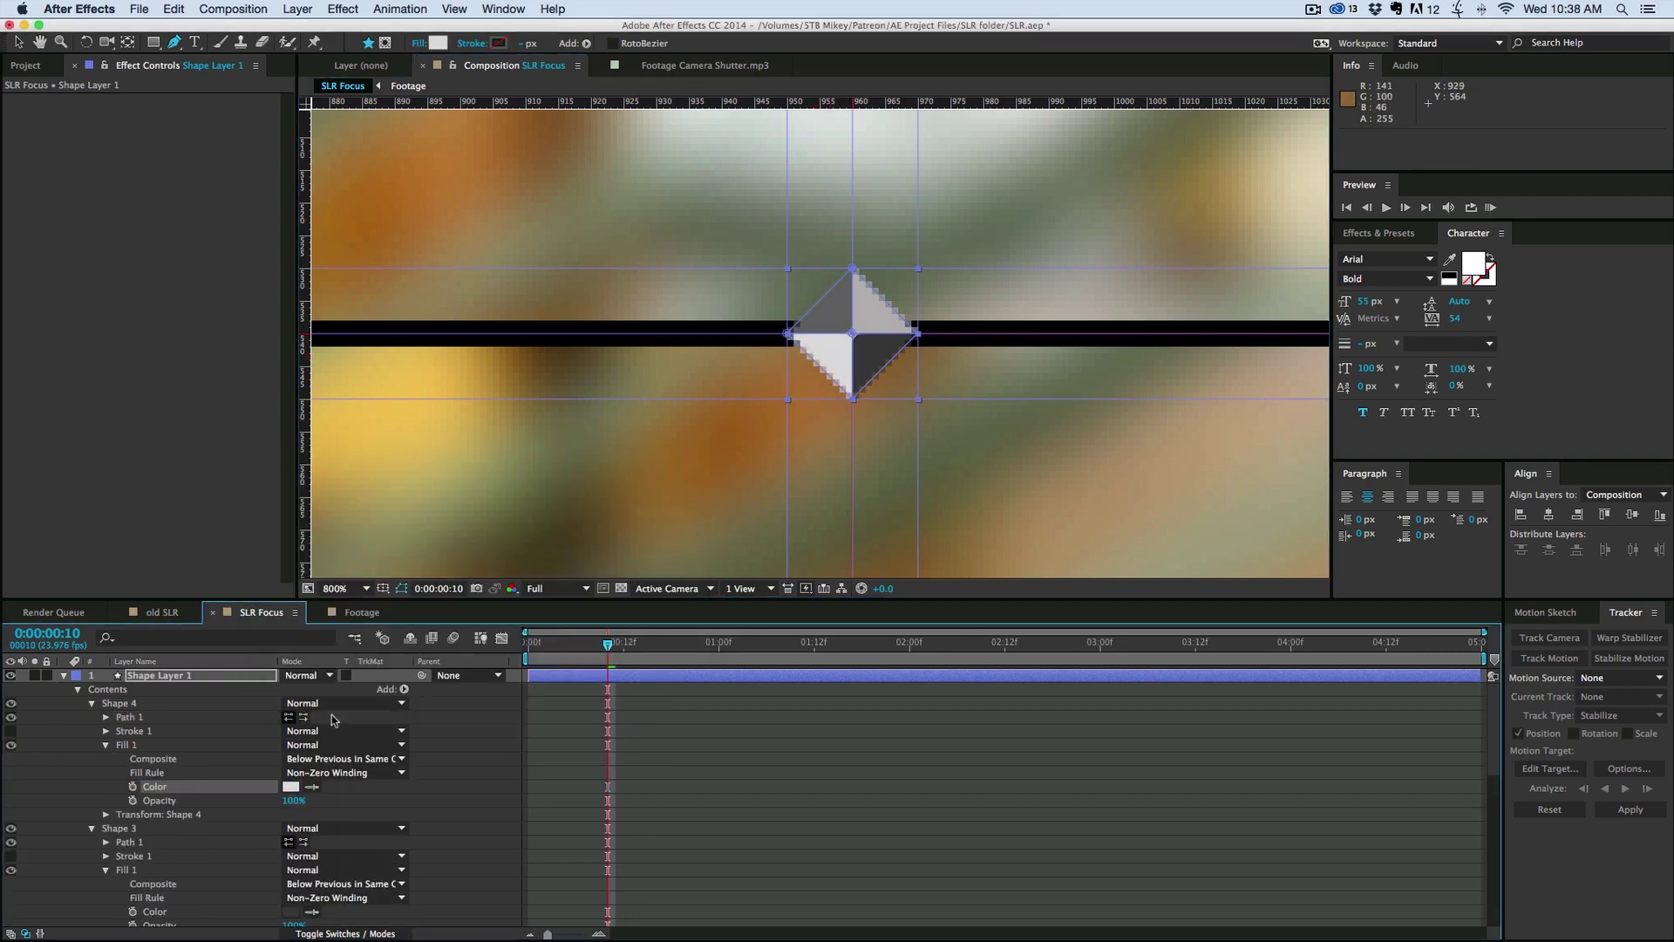
# Step: Collapse the new shape layer's properties and rename the layer Prism
pyautogui.click(64, 674)
pyautogui.press(',')
pyautogui.press(',')
pyautogui.press('.')
pyautogui.click(906, 858)
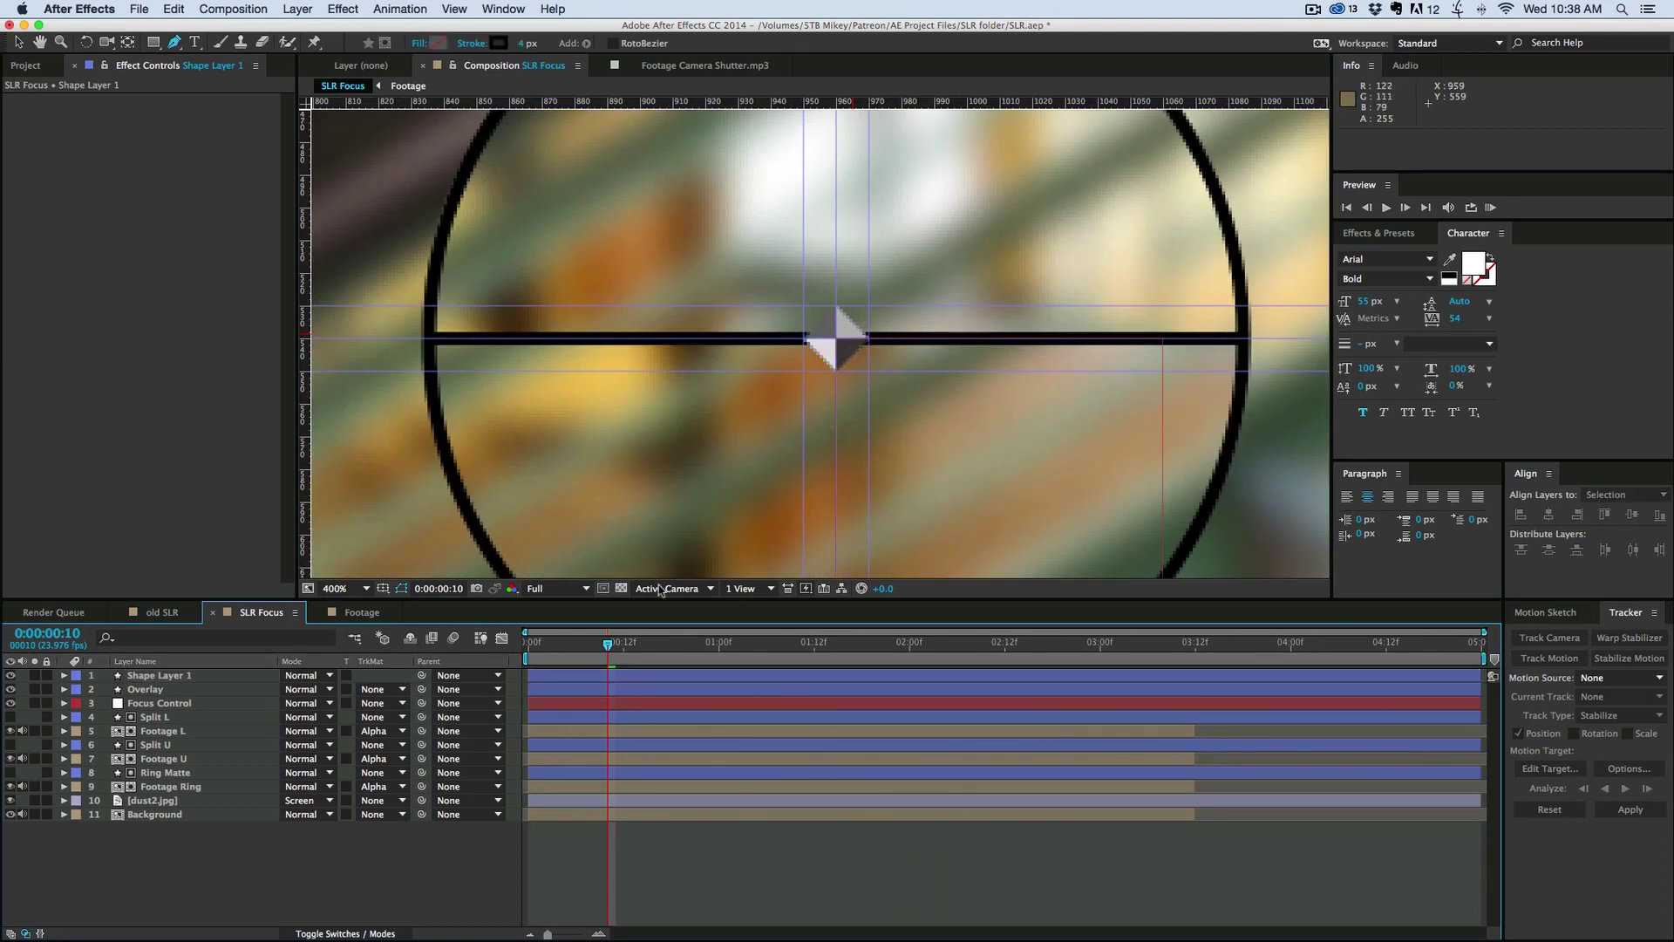
pyautogui.click(181, 677)
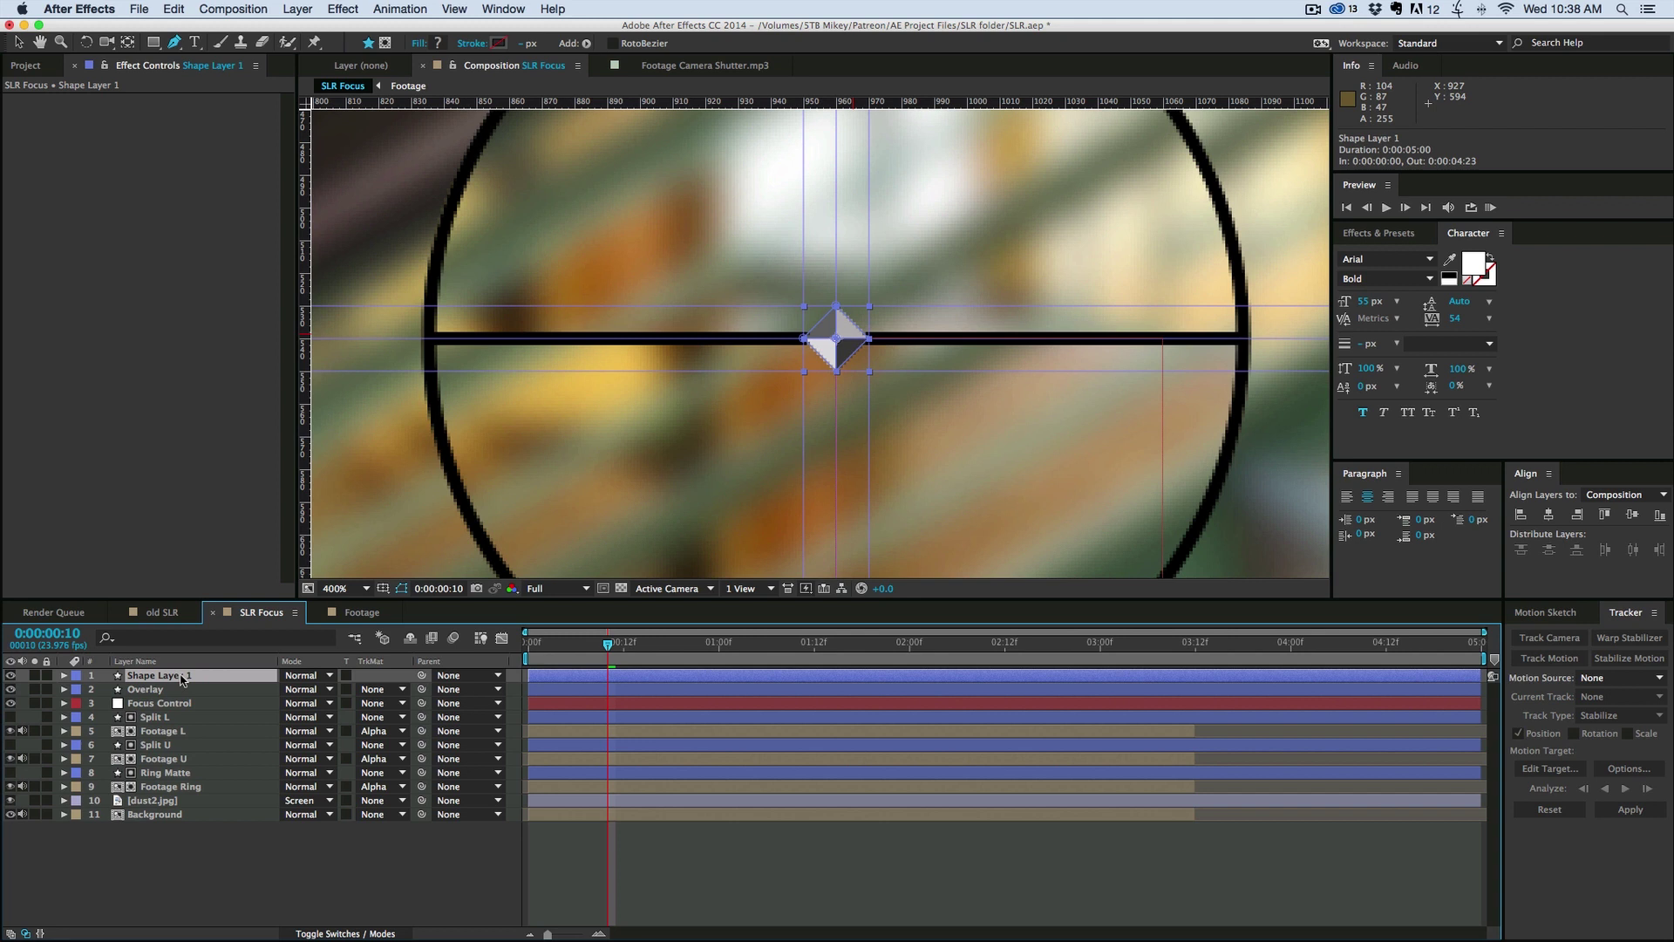
pyautogui.press('Return')
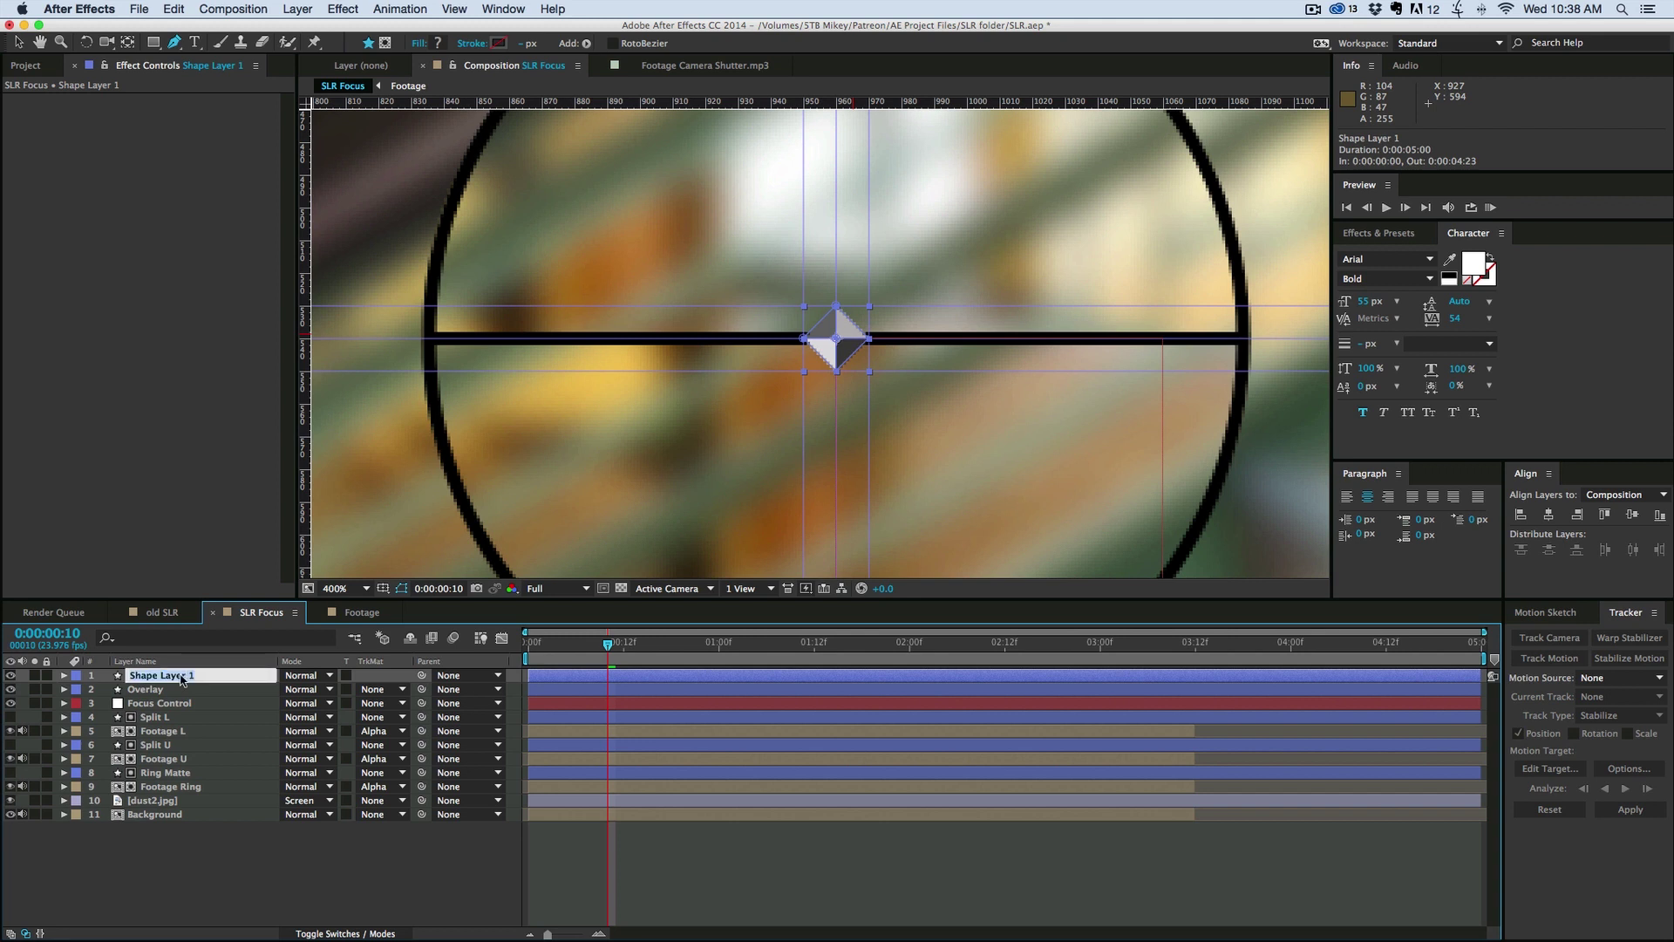
pyautogui.write('Prism')
pyautogui.press('Return')
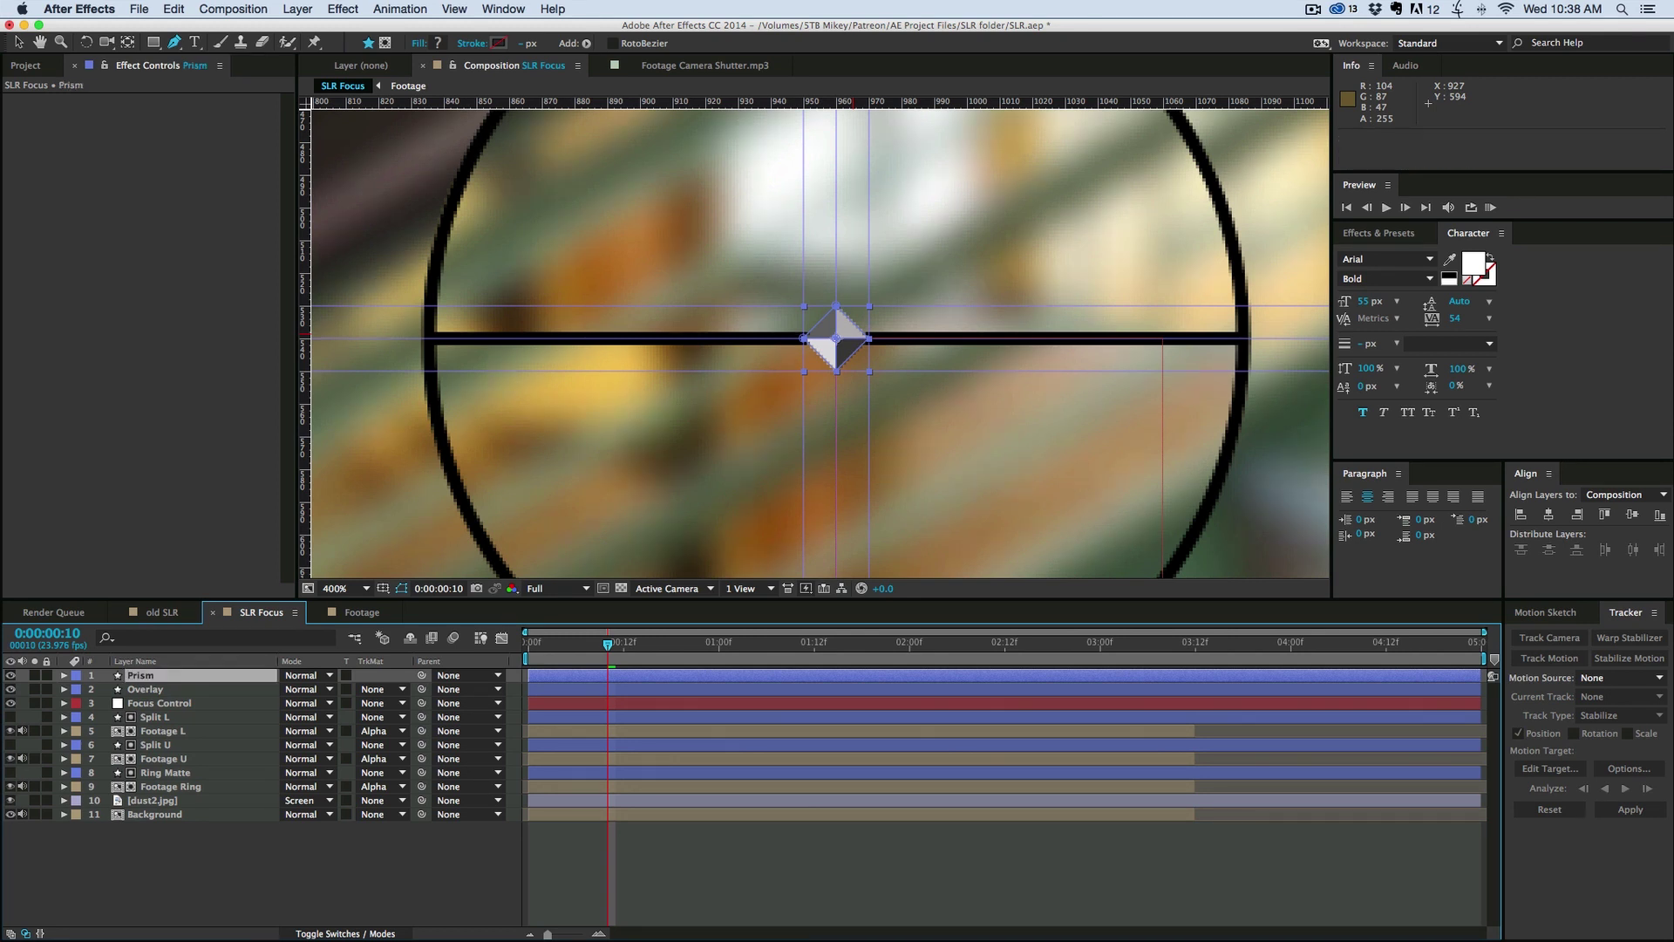
pyautogui.click(232, 869)
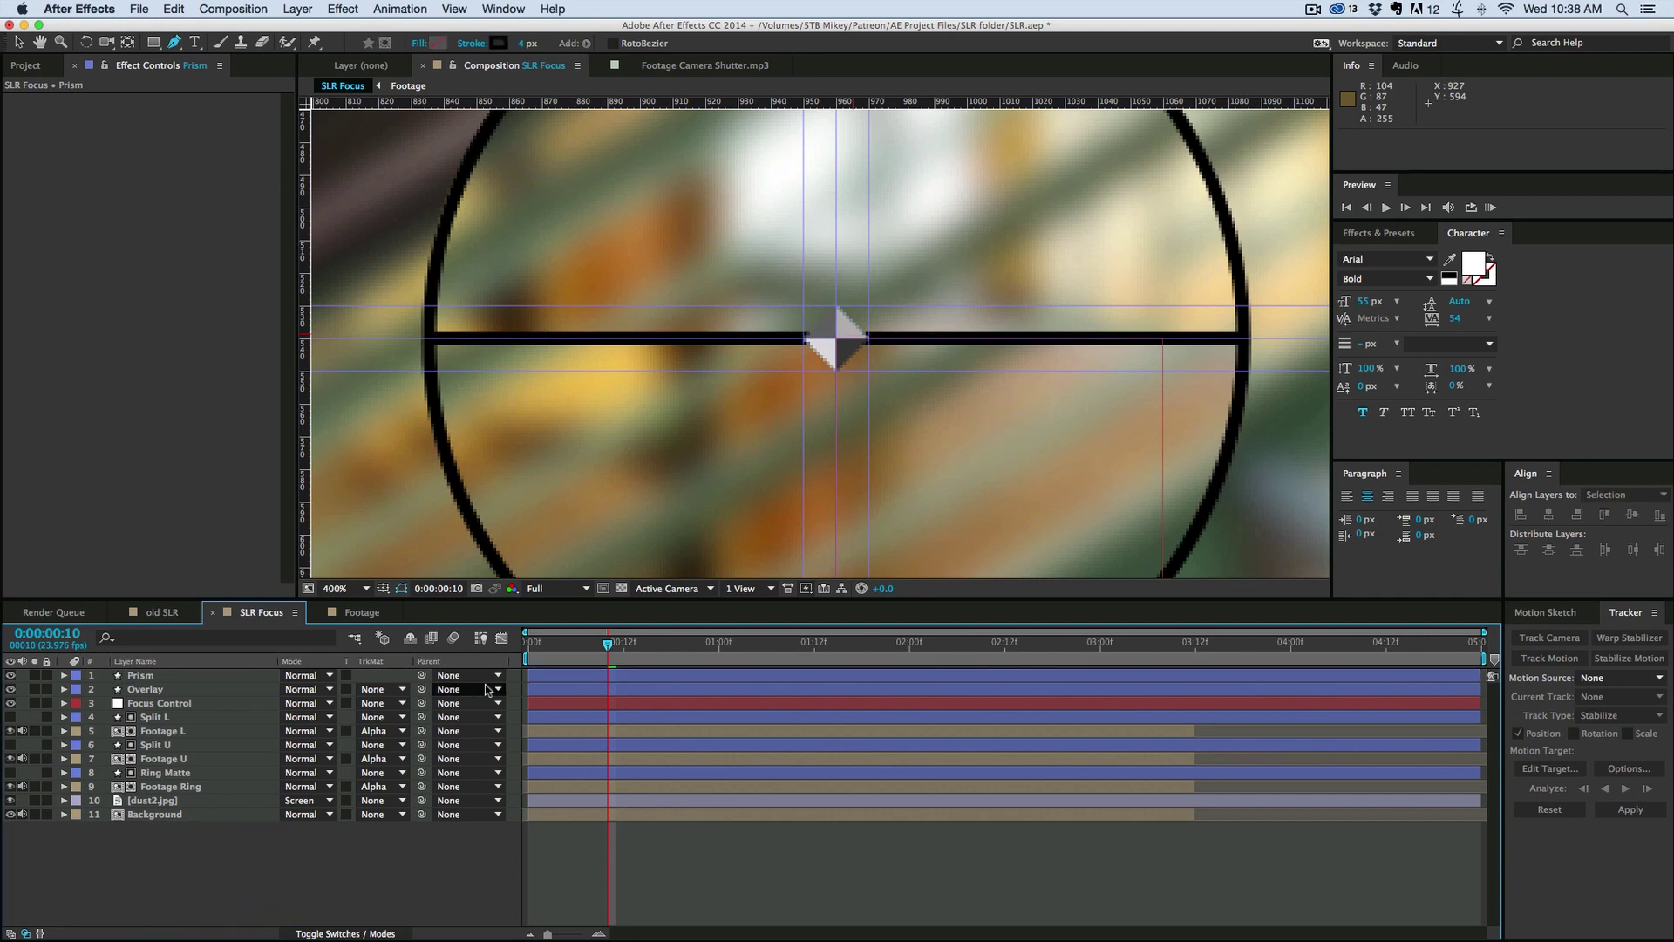
# Step: Add an empty group to the Prism layer's contents and move Shape 1 through Shape 4 into it
pyautogui.scroll(-4, 776, 323)
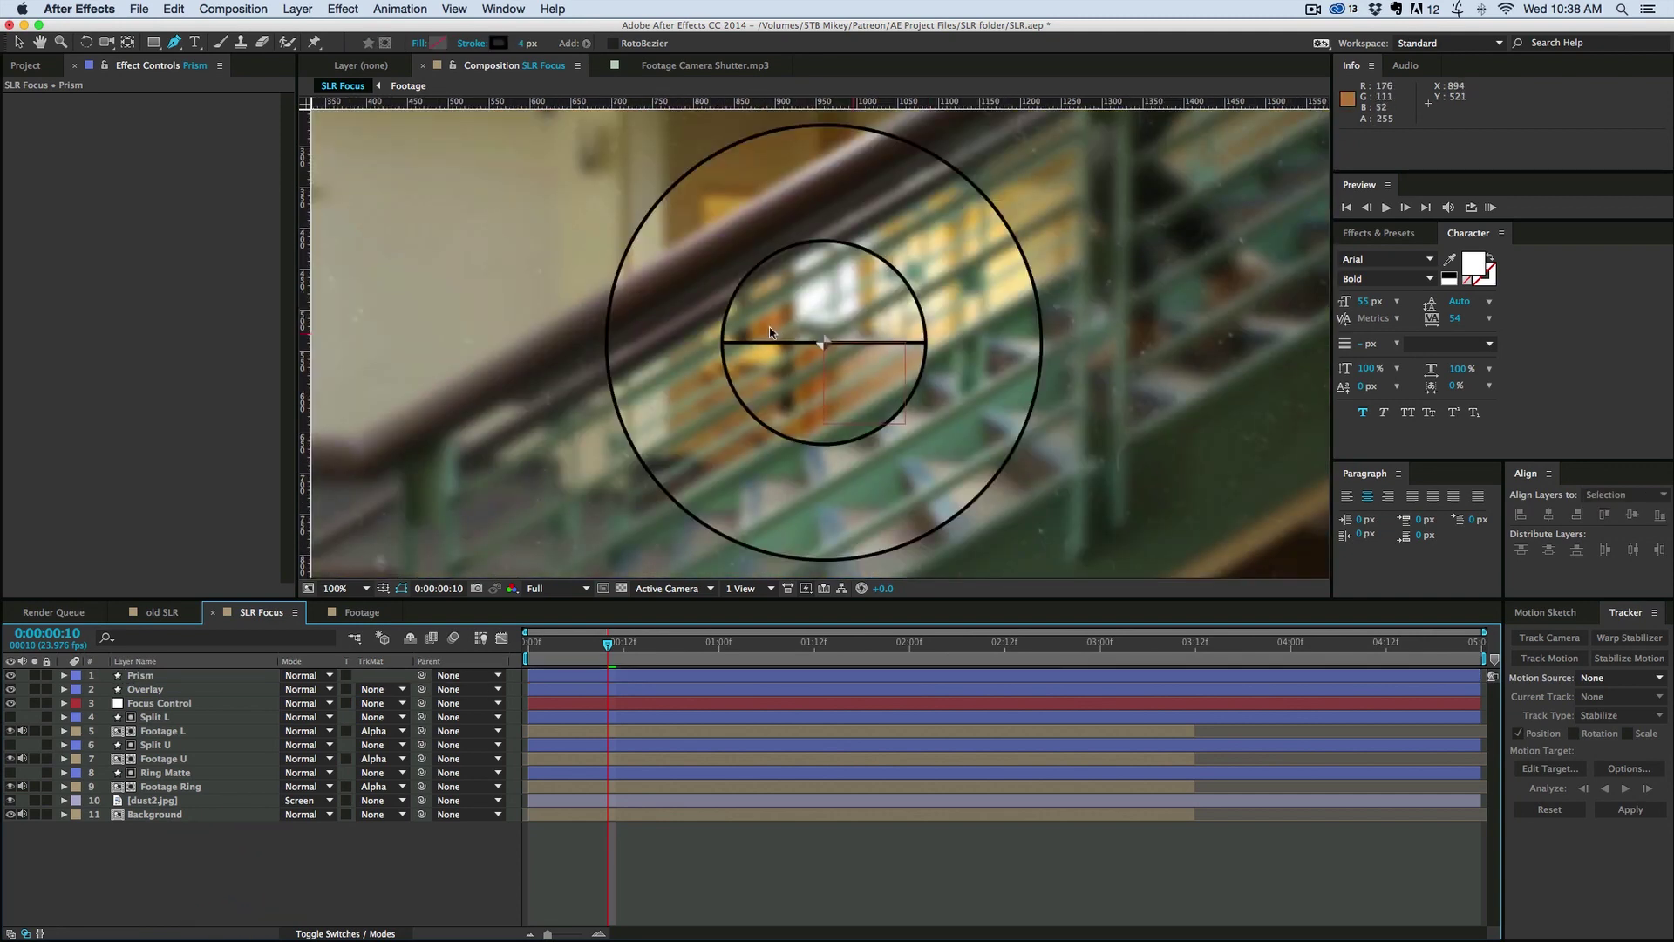
pyautogui.scroll(4, 823, 342)
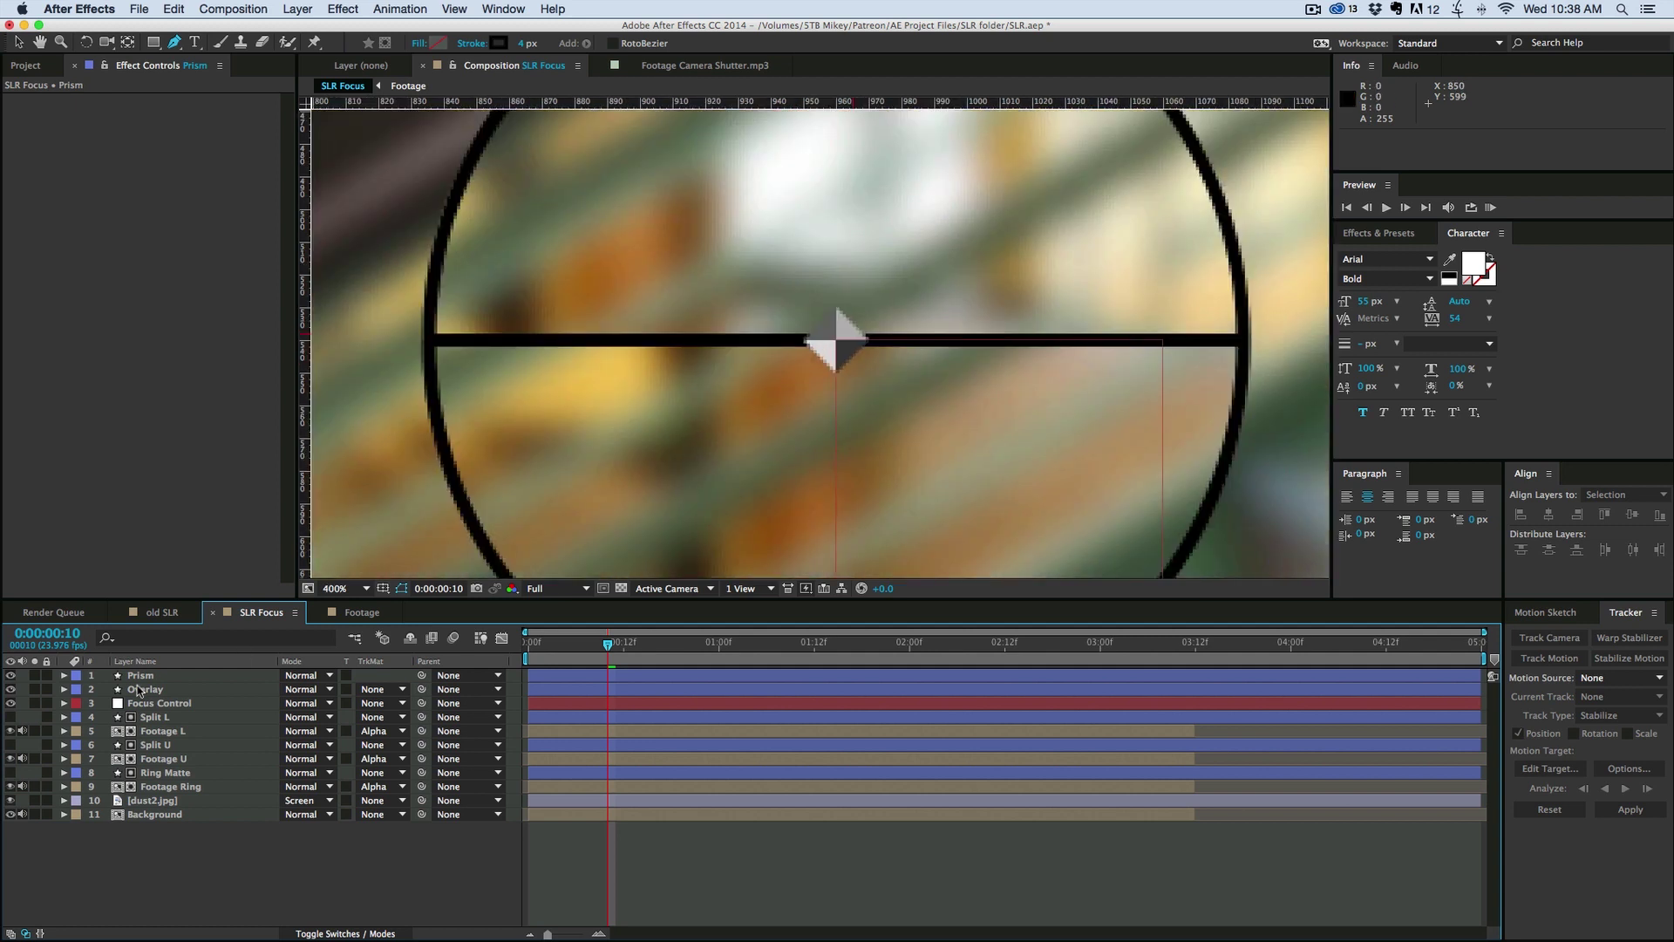
pyautogui.click(141, 676)
pyautogui.click(63, 676)
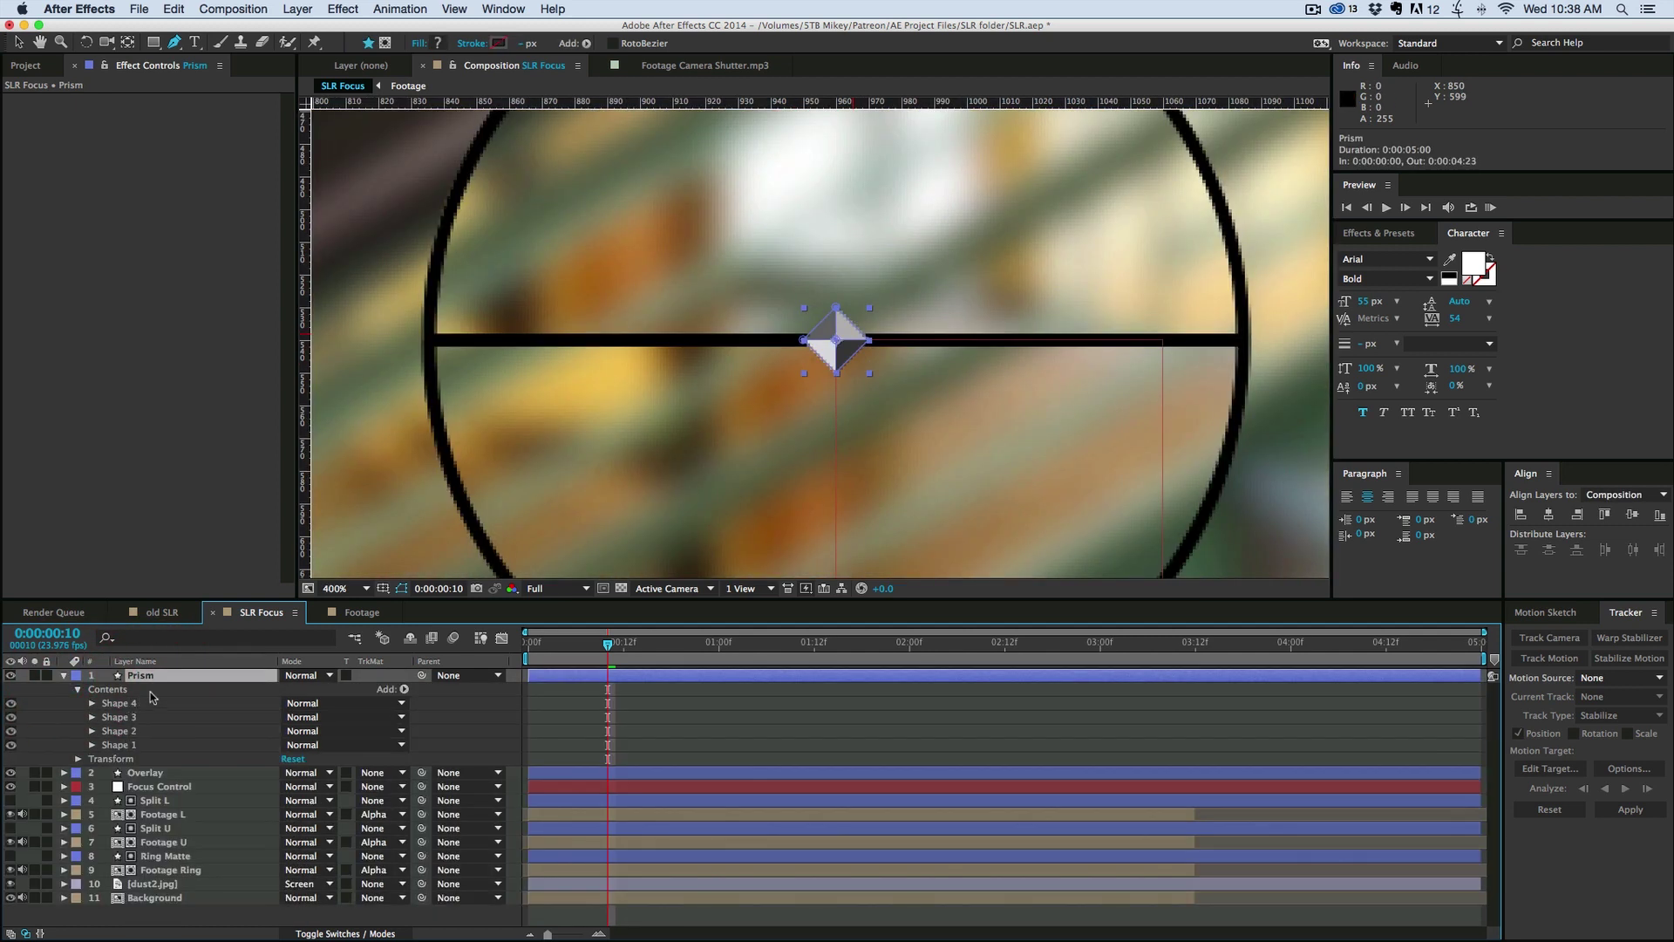
pyautogui.click(404, 690)
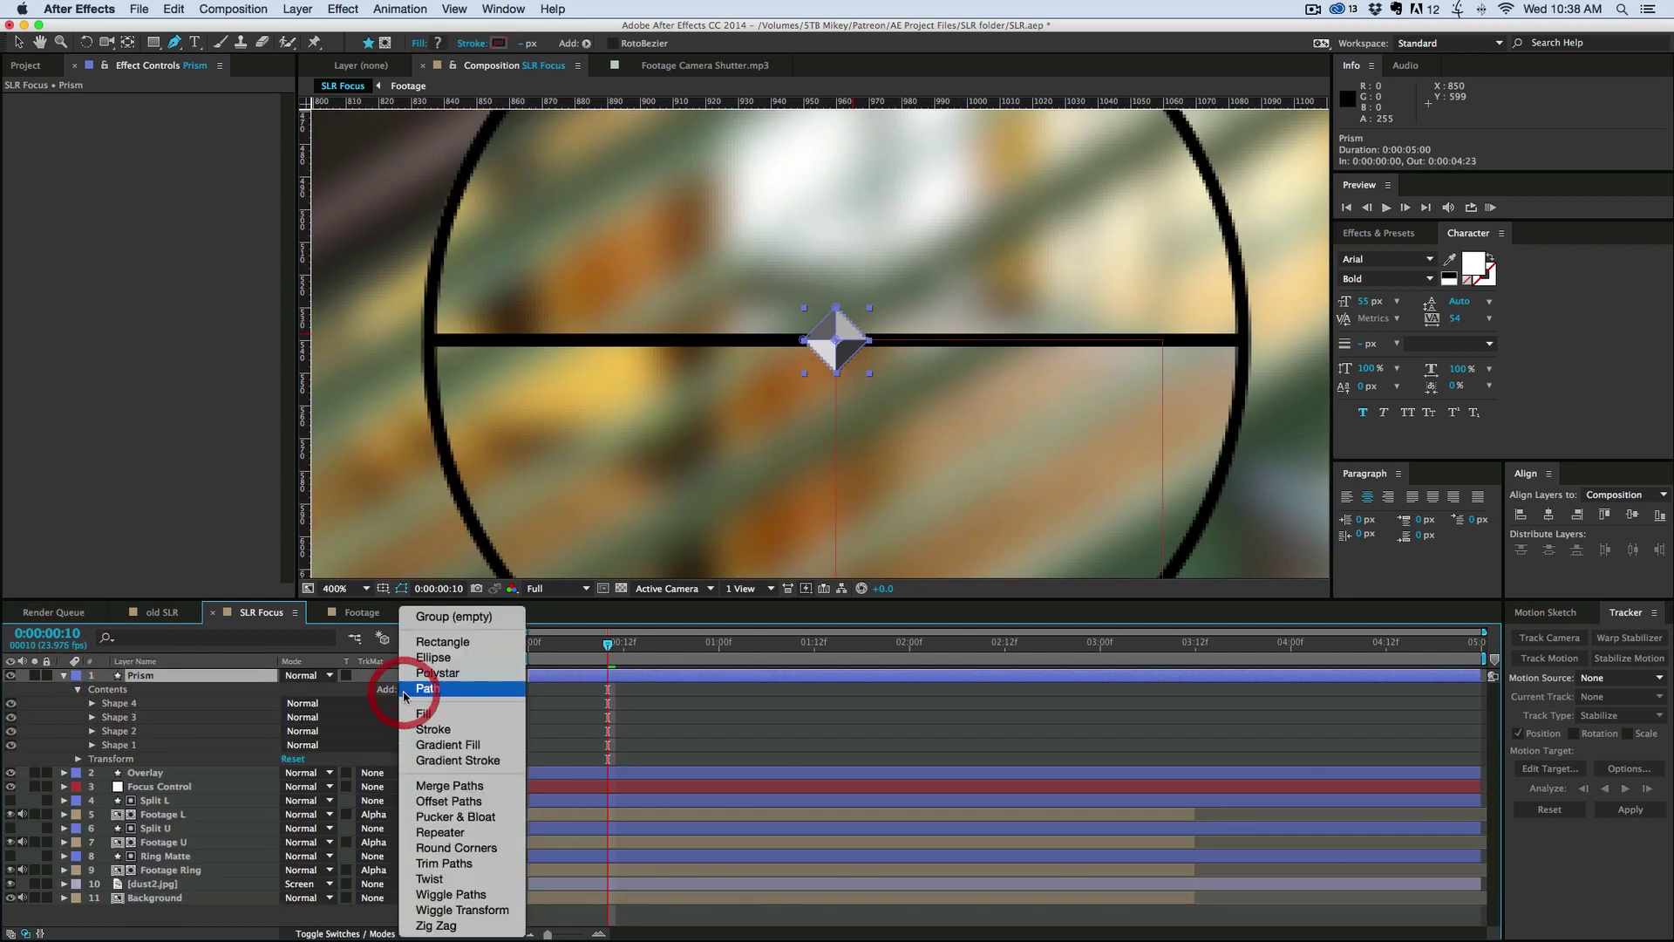
pyautogui.click(446, 615)
pyautogui.click(120, 746)
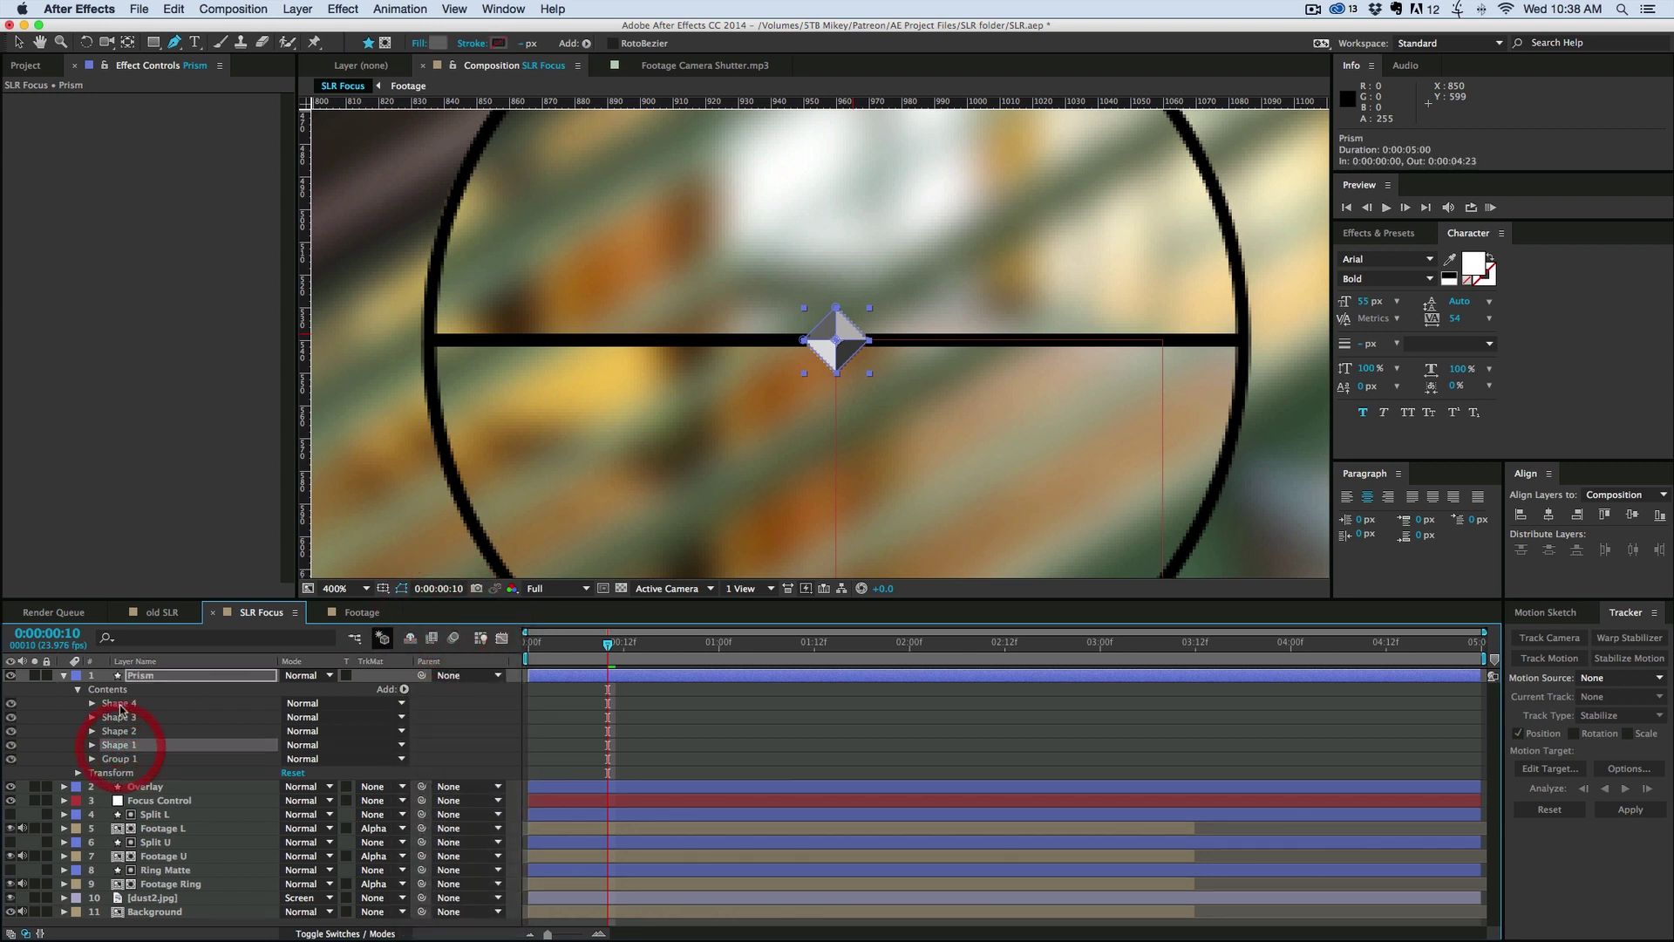
pyautogui.keyDown('shift'); pyautogui.click(125, 703); pyautogui.keyUp('shift')
pyautogui.moveTo(120, 746); pyautogui.dragTo(121, 759)
# Step: Set the scale in the shape group's transform to 200%, and collapse the group
pyautogui.click(93, 703)
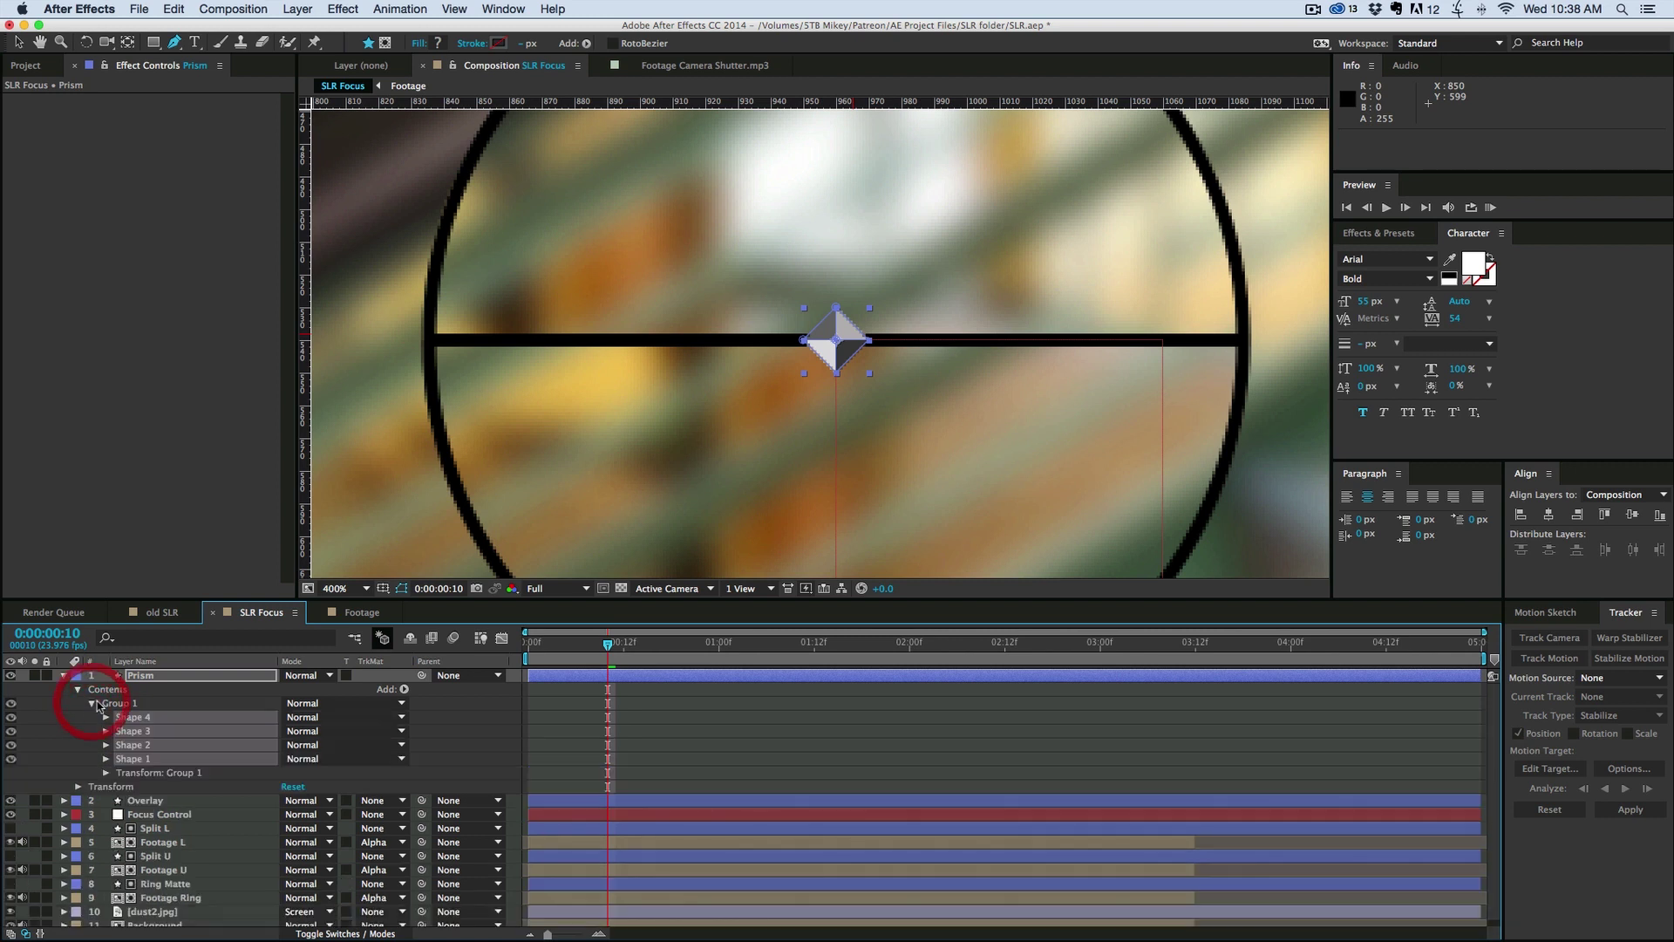
pyautogui.click(105, 772)
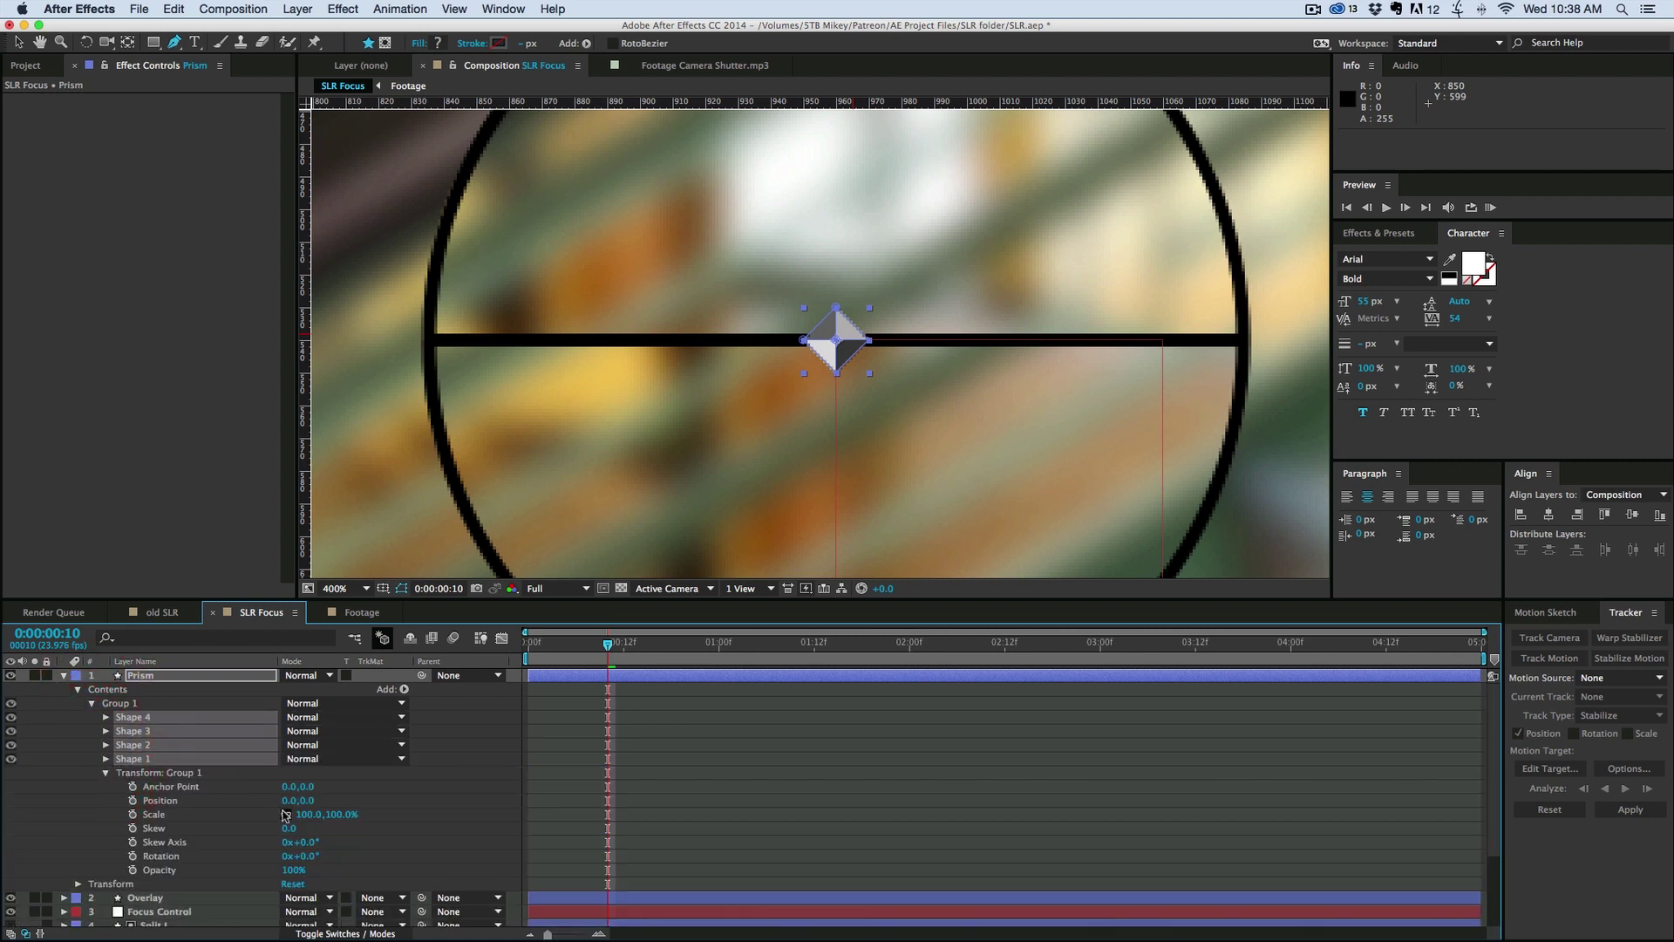
pyautogui.moveTo(304, 817)
pyautogui.mouseDown()
pyautogui.moveTo(362, 817)
pyautogui.moveTo(332, 811)
pyautogui.mouseUp()
pyautogui.press('/')
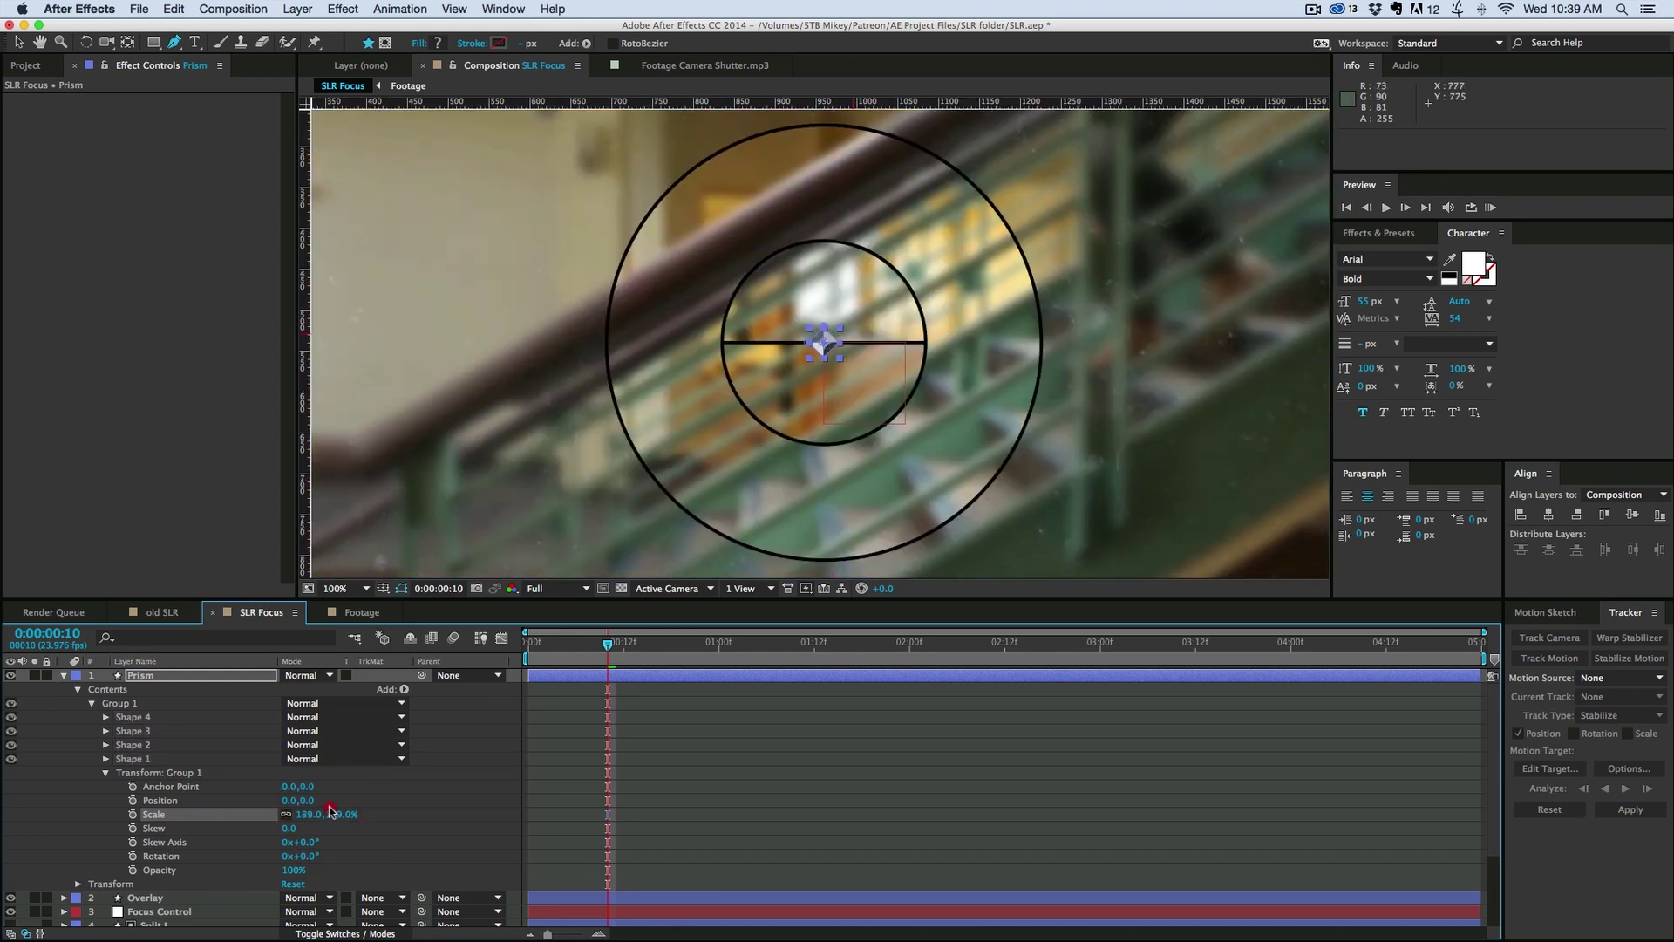
pyautogui.click(314, 814)
pyautogui.write('200')
pyautogui.press('Return')
pyautogui.click(118, 702)
pyautogui.click(92, 703)
# Step: Add a Repeater to the Prism layer's contents at the level of the group, and duplicate it
pyautogui.click(119, 690)
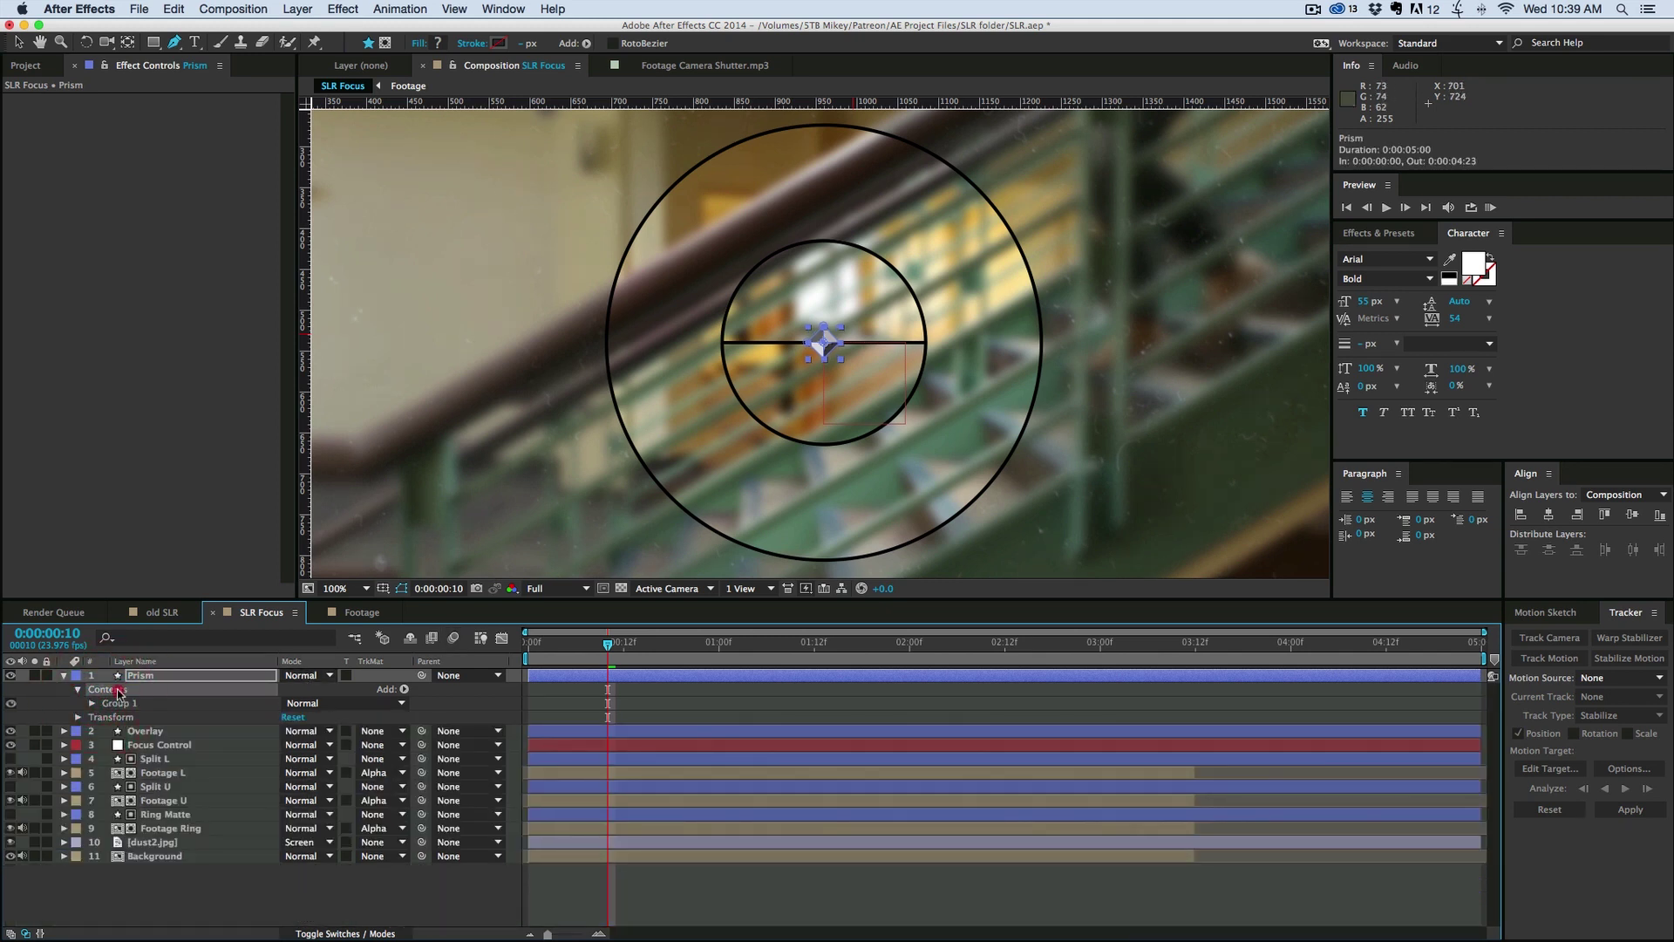
pyautogui.click(406, 689)
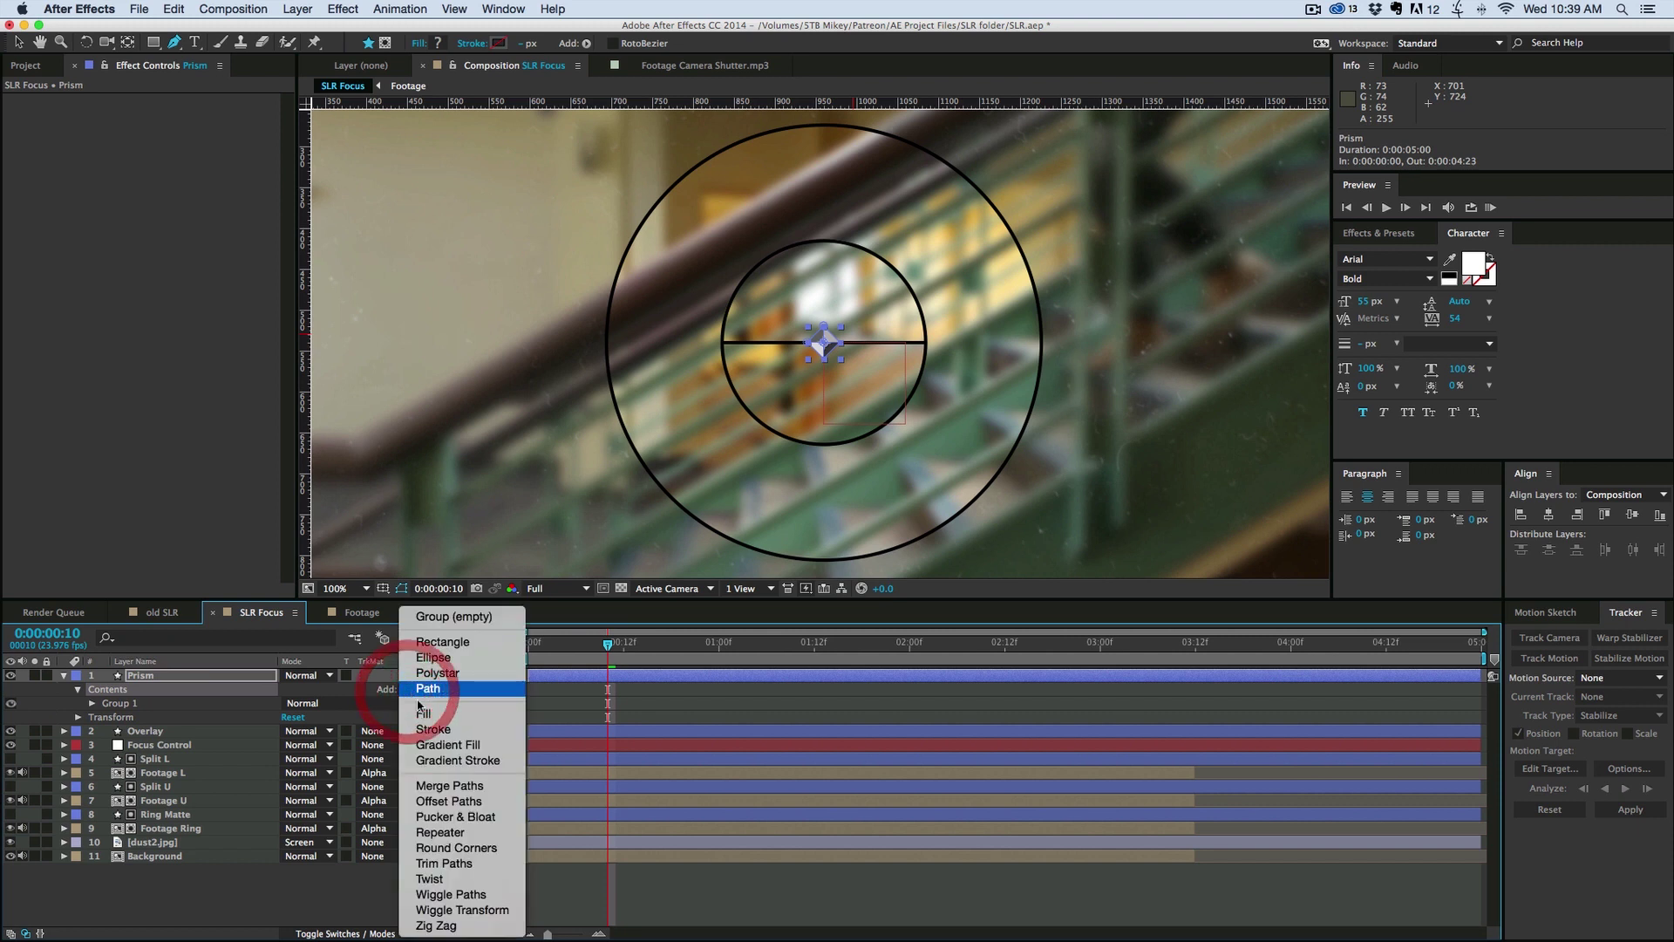
pyautogui.click(452, 834)
pyautogui.press('super+d')
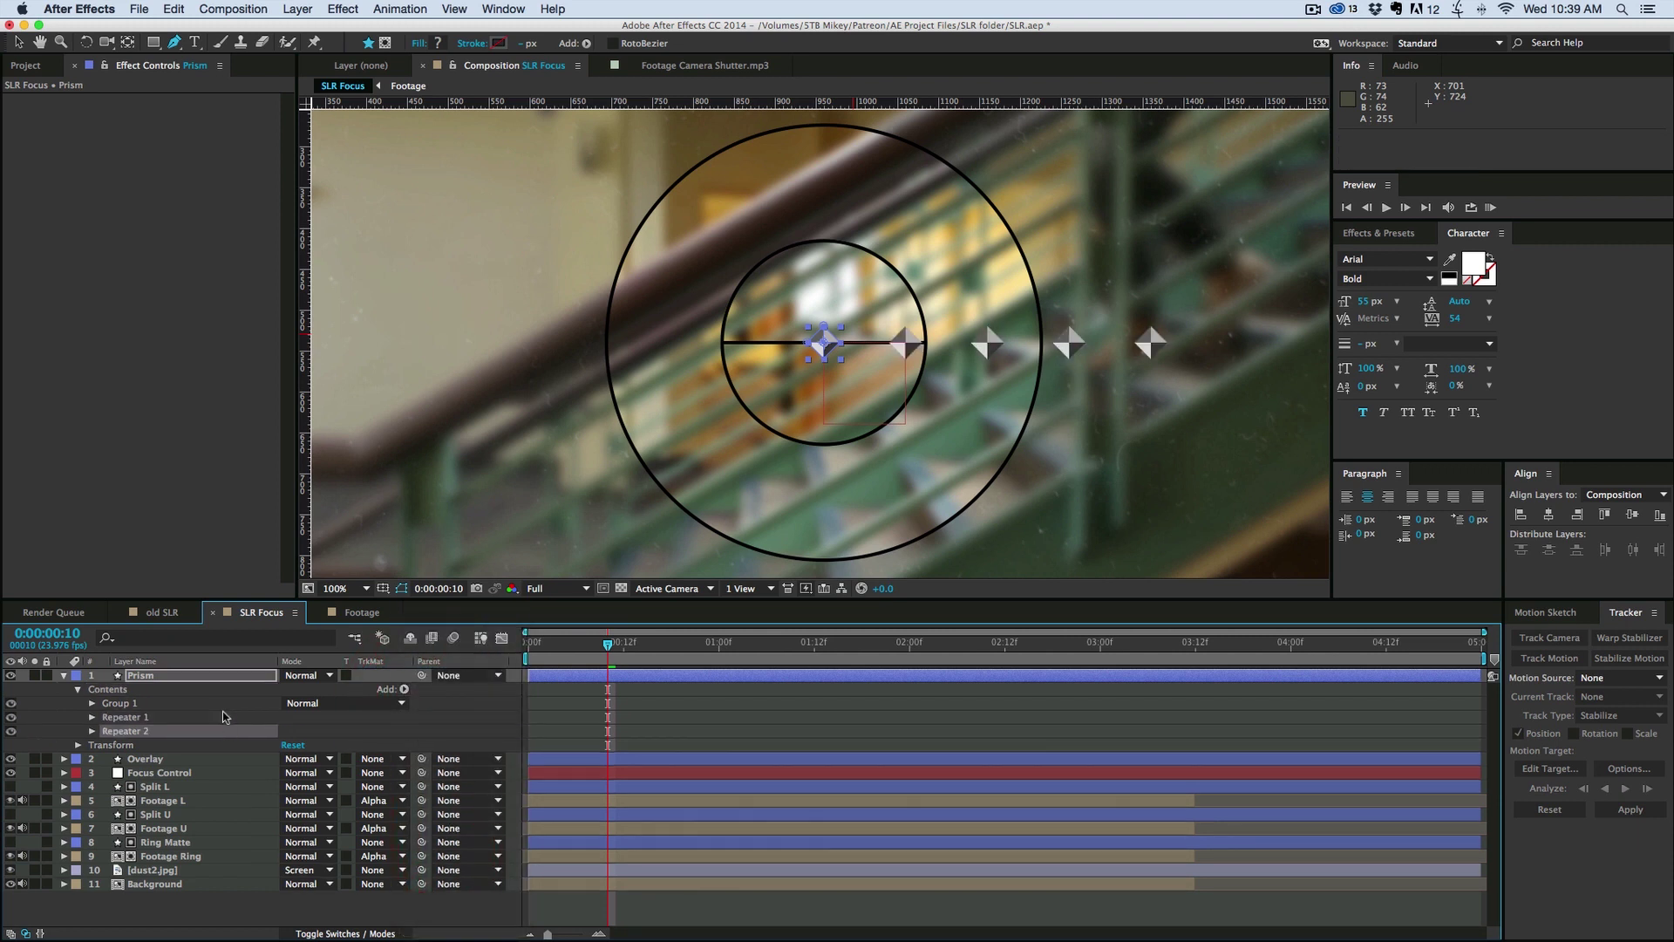
# Step: Set the horizontal Position value in Repeater 1's transform to 0
pyautogui.click(94, 717)
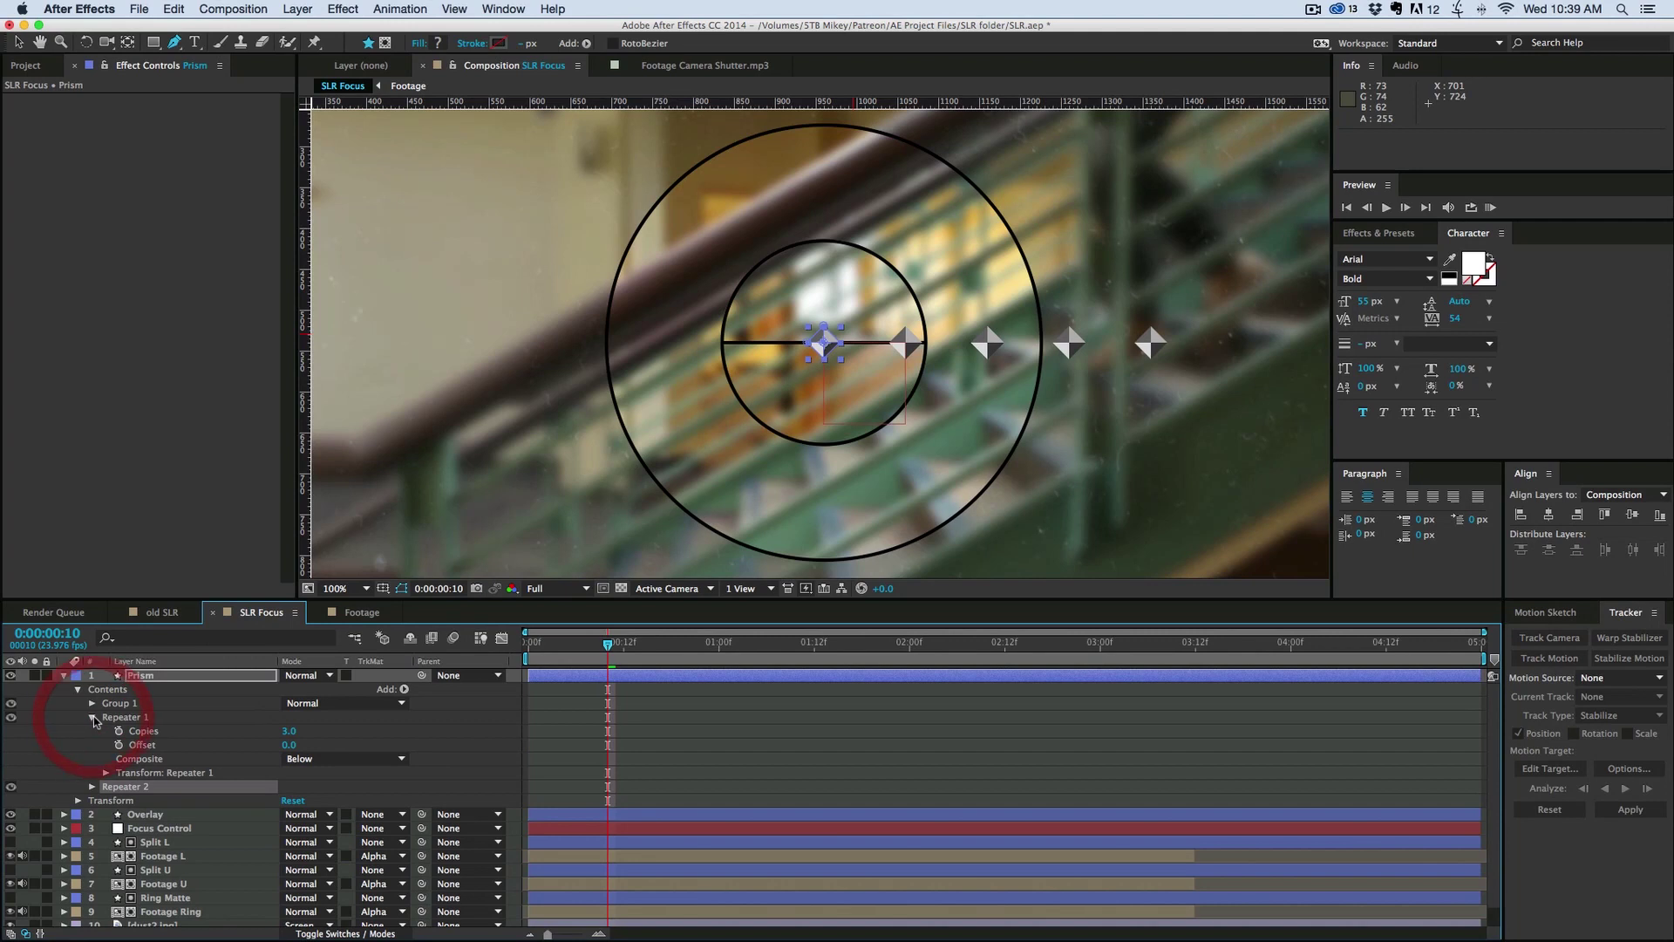
pyautogui.click(105, 773)
pyautogui.moveTo(301, 801); pyautogui.dragTo(292, 804)
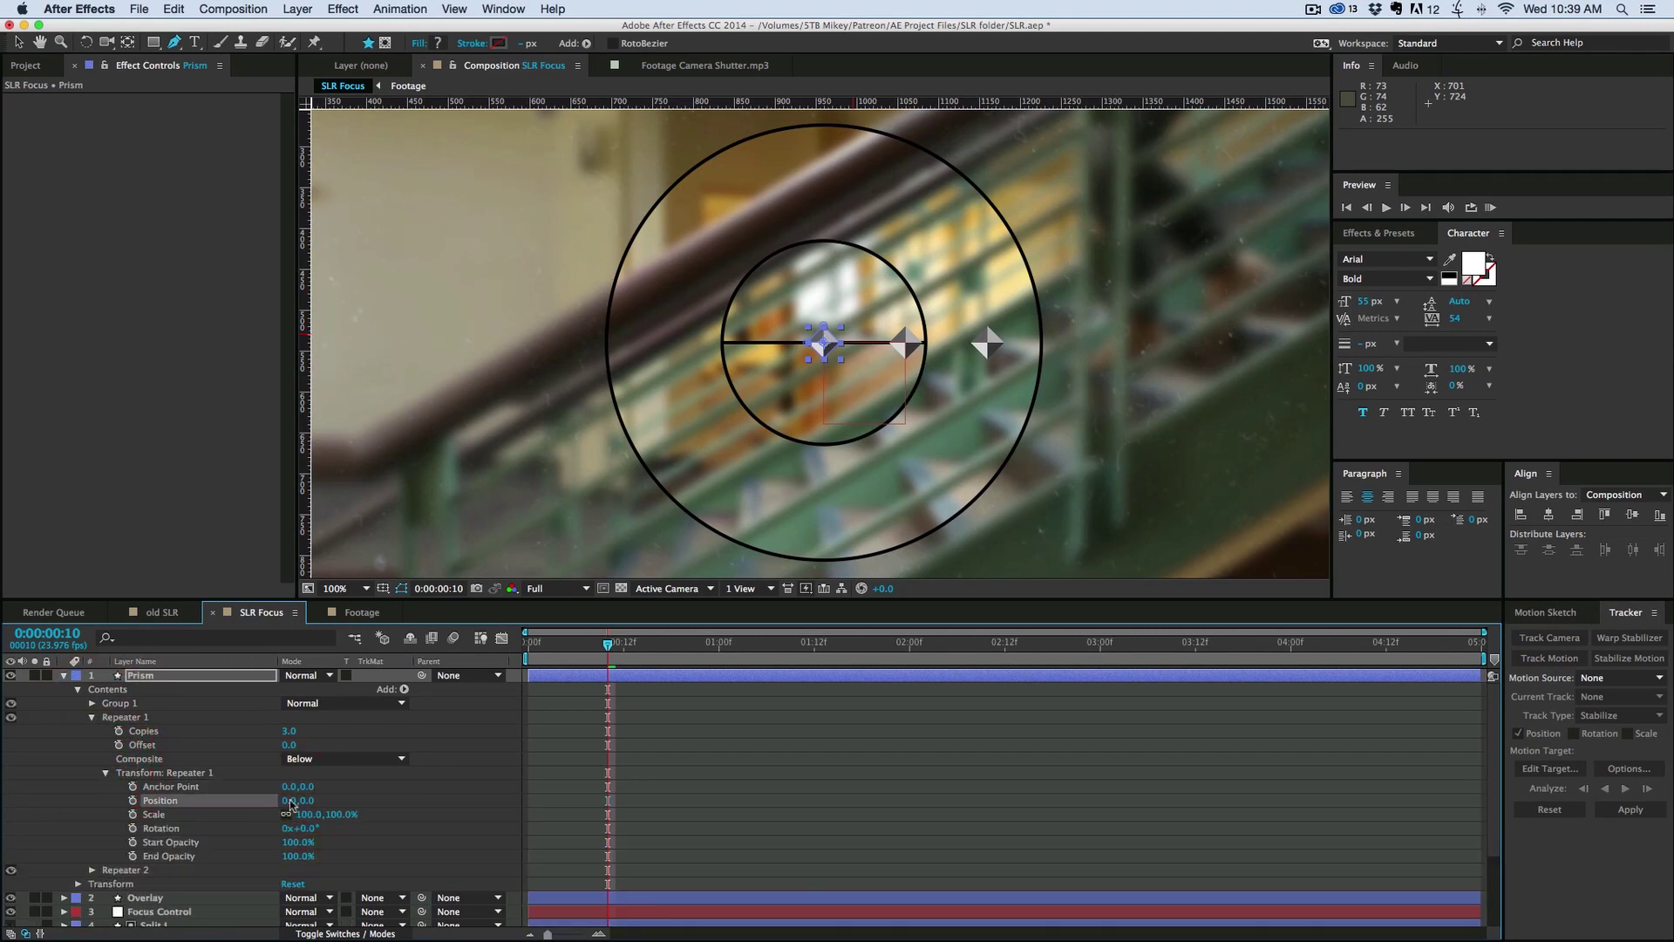
# Step: Disable Repeater 2 and set the horizontal Position in Repeater 1's transform to 40 so the copies sit edge to edge
pyautogui.click(10, 871)
pyautogui.moveTo(301, 804); pyautogui.dragTo(314, 804)
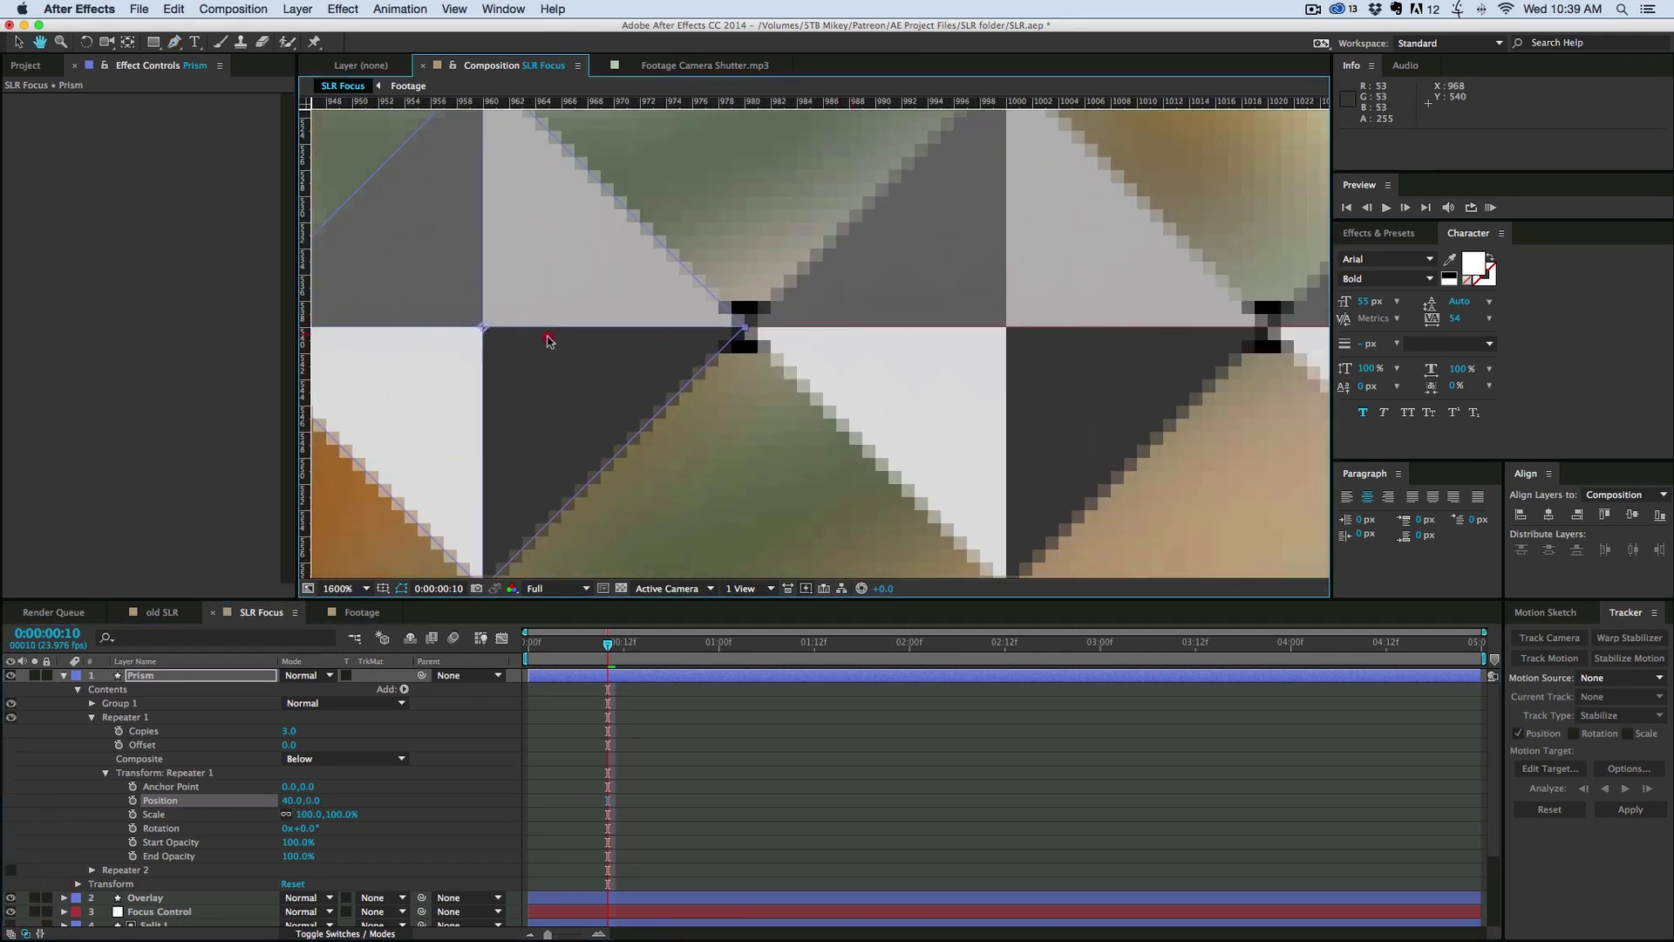
pyautogui.moveTo(550, 340); pyautogui.dragTo(539, 335)
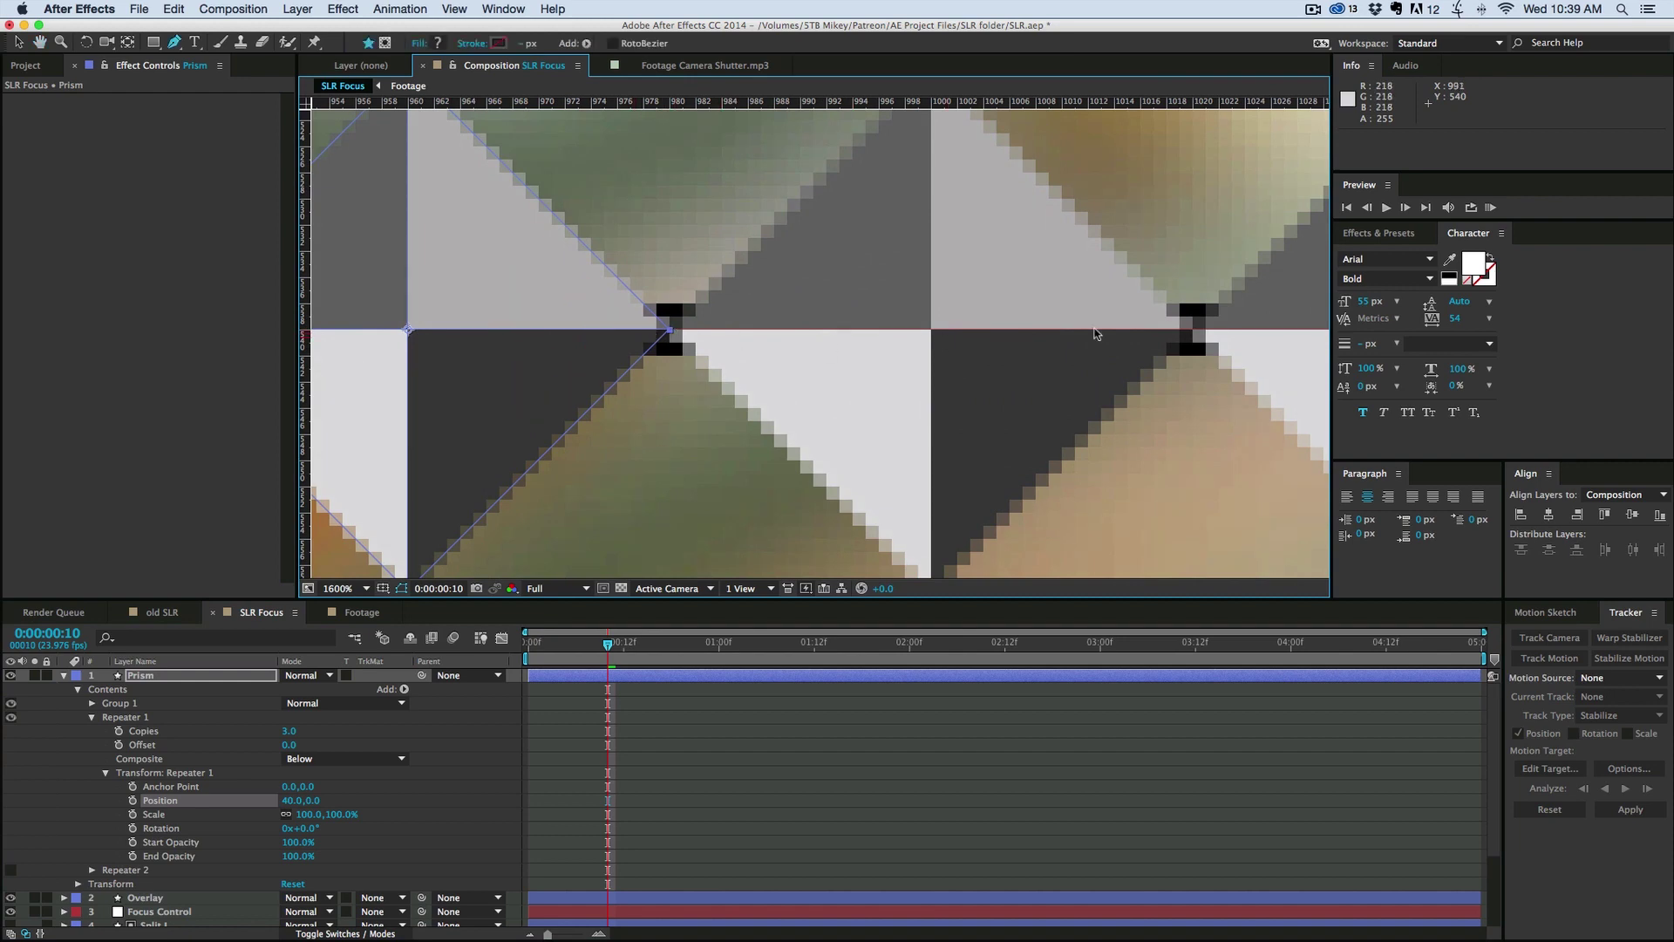
pyautogui.scroll(-2, 980, 339)
pyautogui.press(',')
pyautogui.press(',')
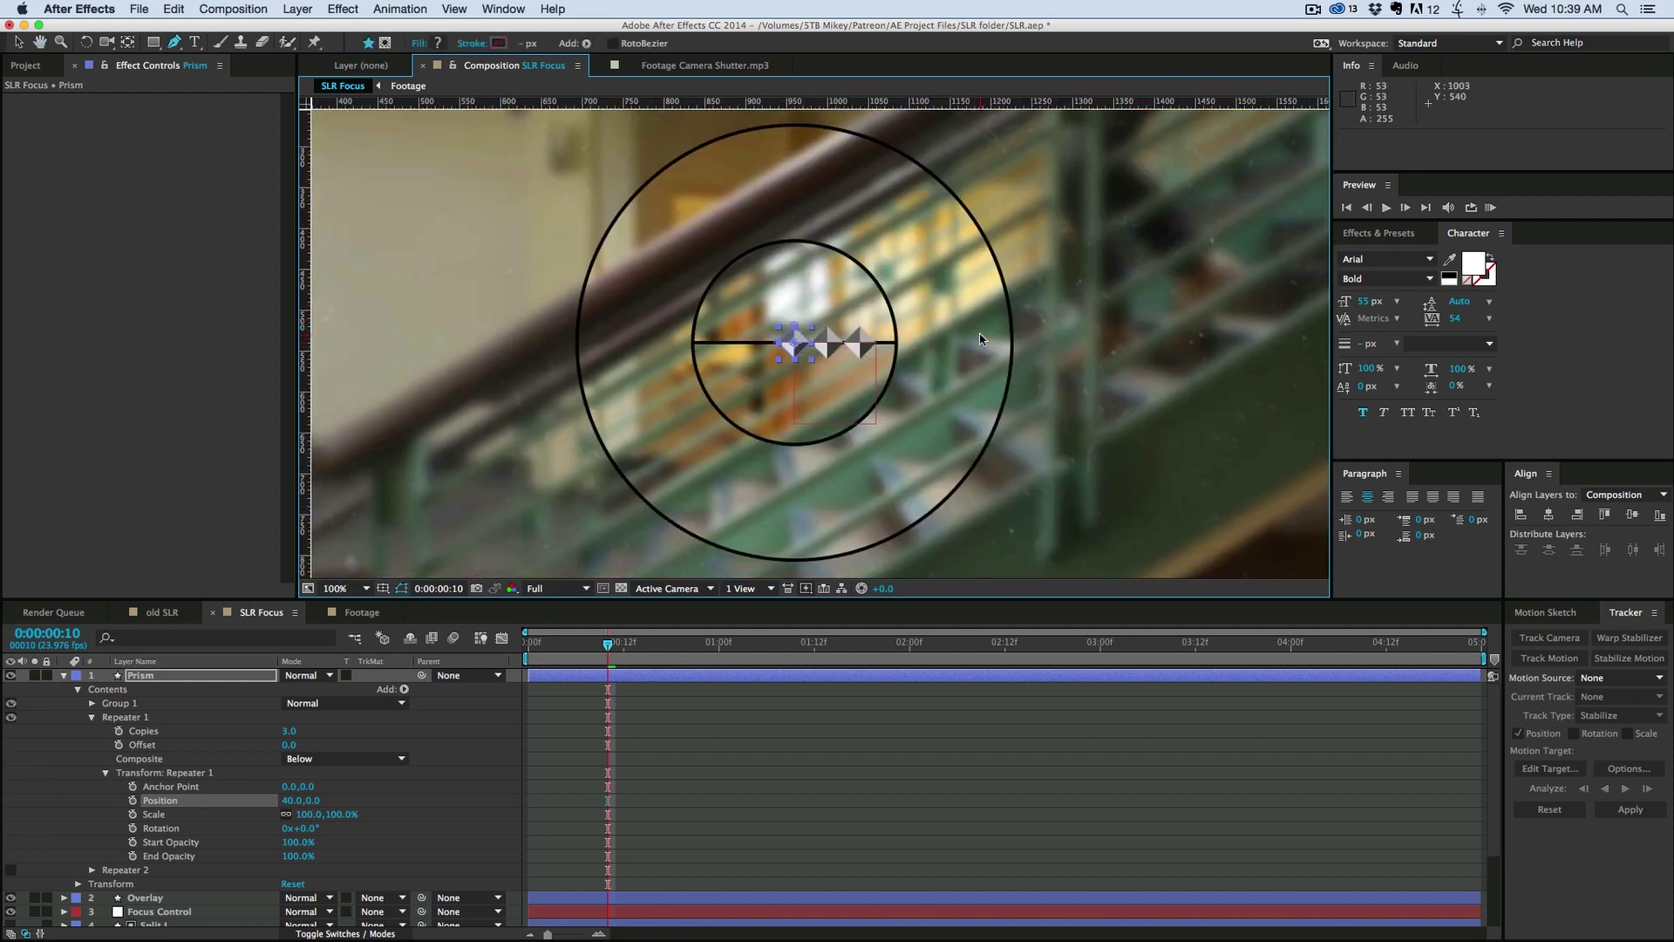
# Step: Enable Repeater 2 and set the Position in its transform to 20, 20
pyautogui.scroll(-1, 197, 803)
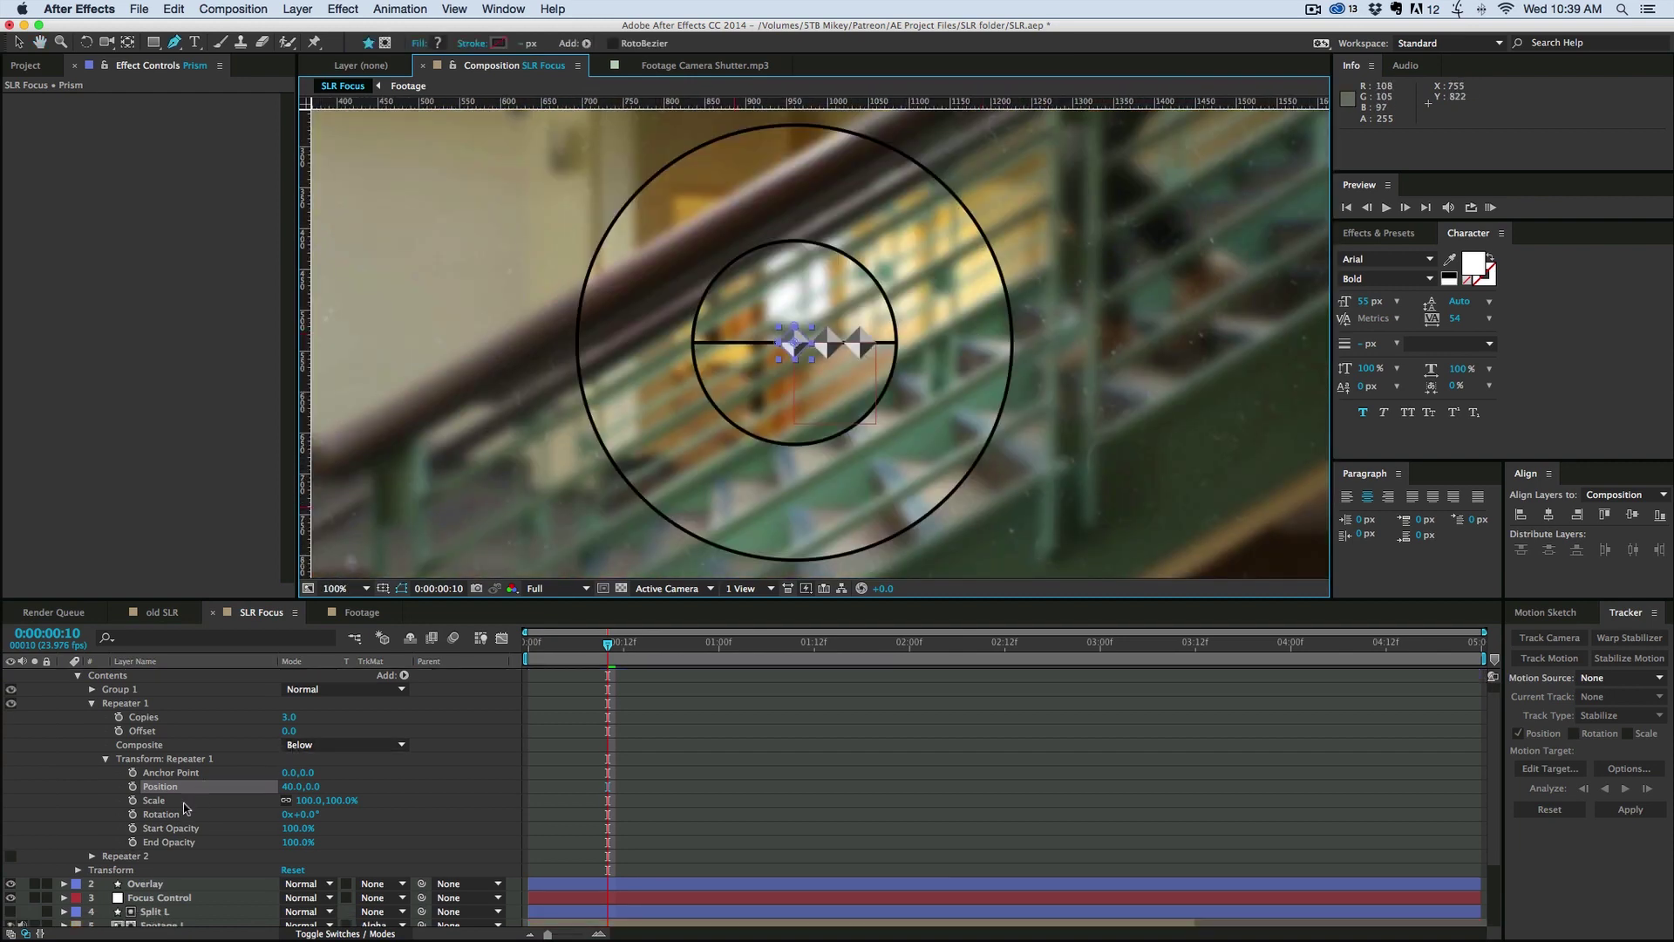
pyautogui.click(93, 856)
pyautogui.scroll(-3, 153, 868)
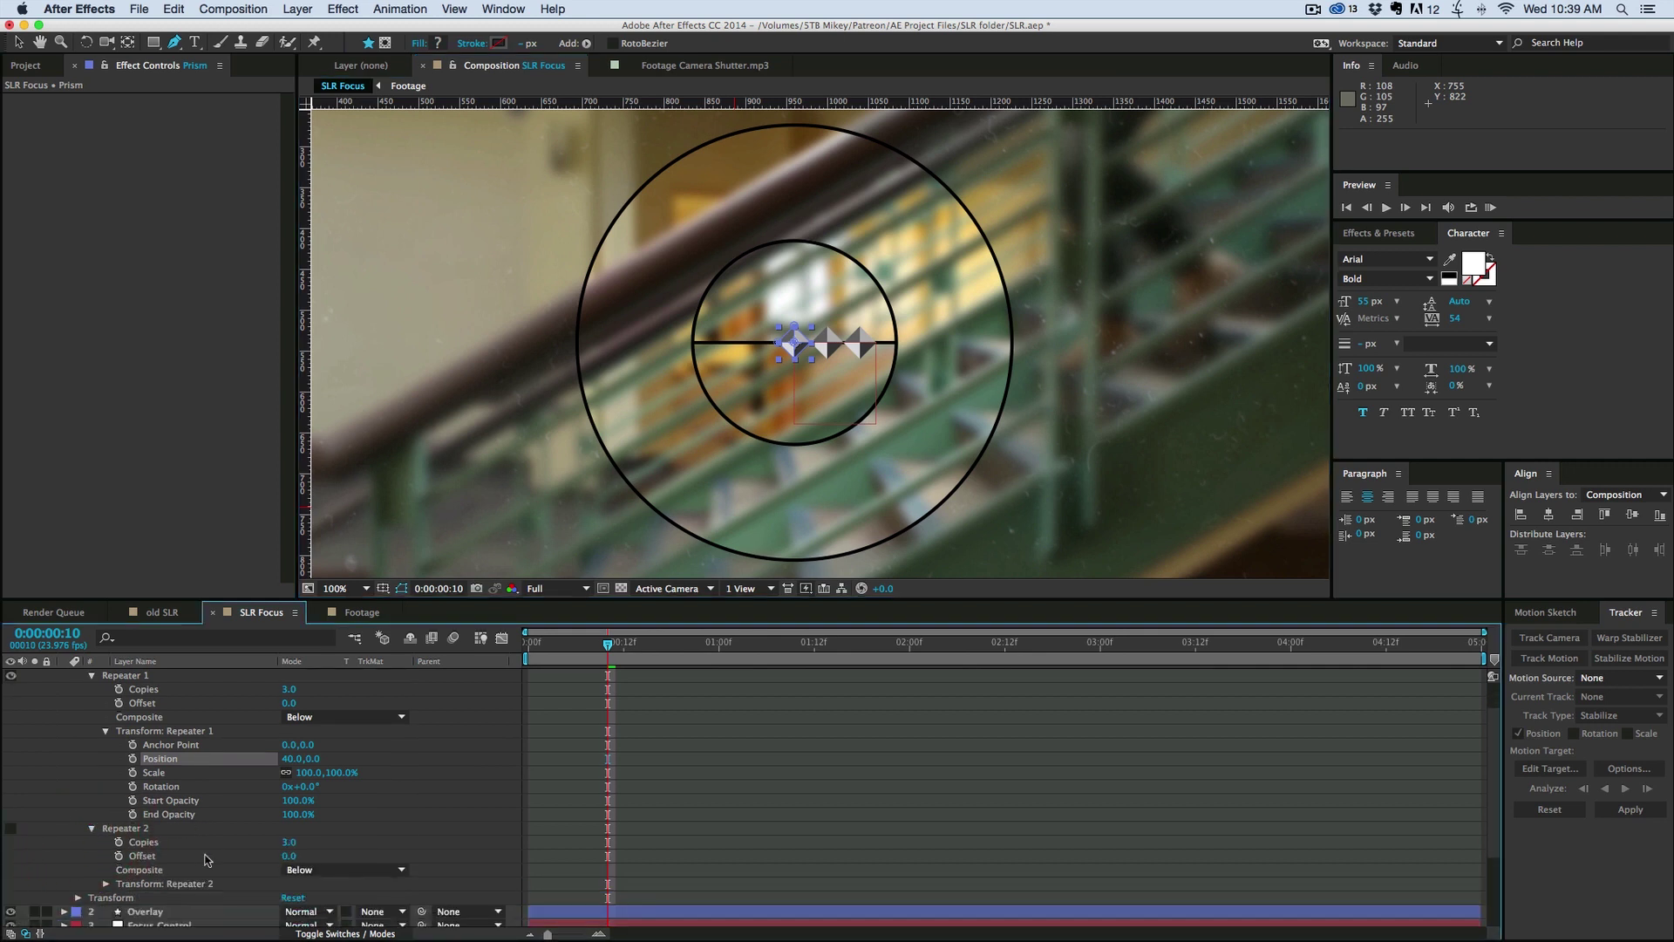
pyautogui.click(105, 869)
pyautogui.scroll(-2, 157, 873)
pyautogui.click(293, 864)
pyautogui.write('21')
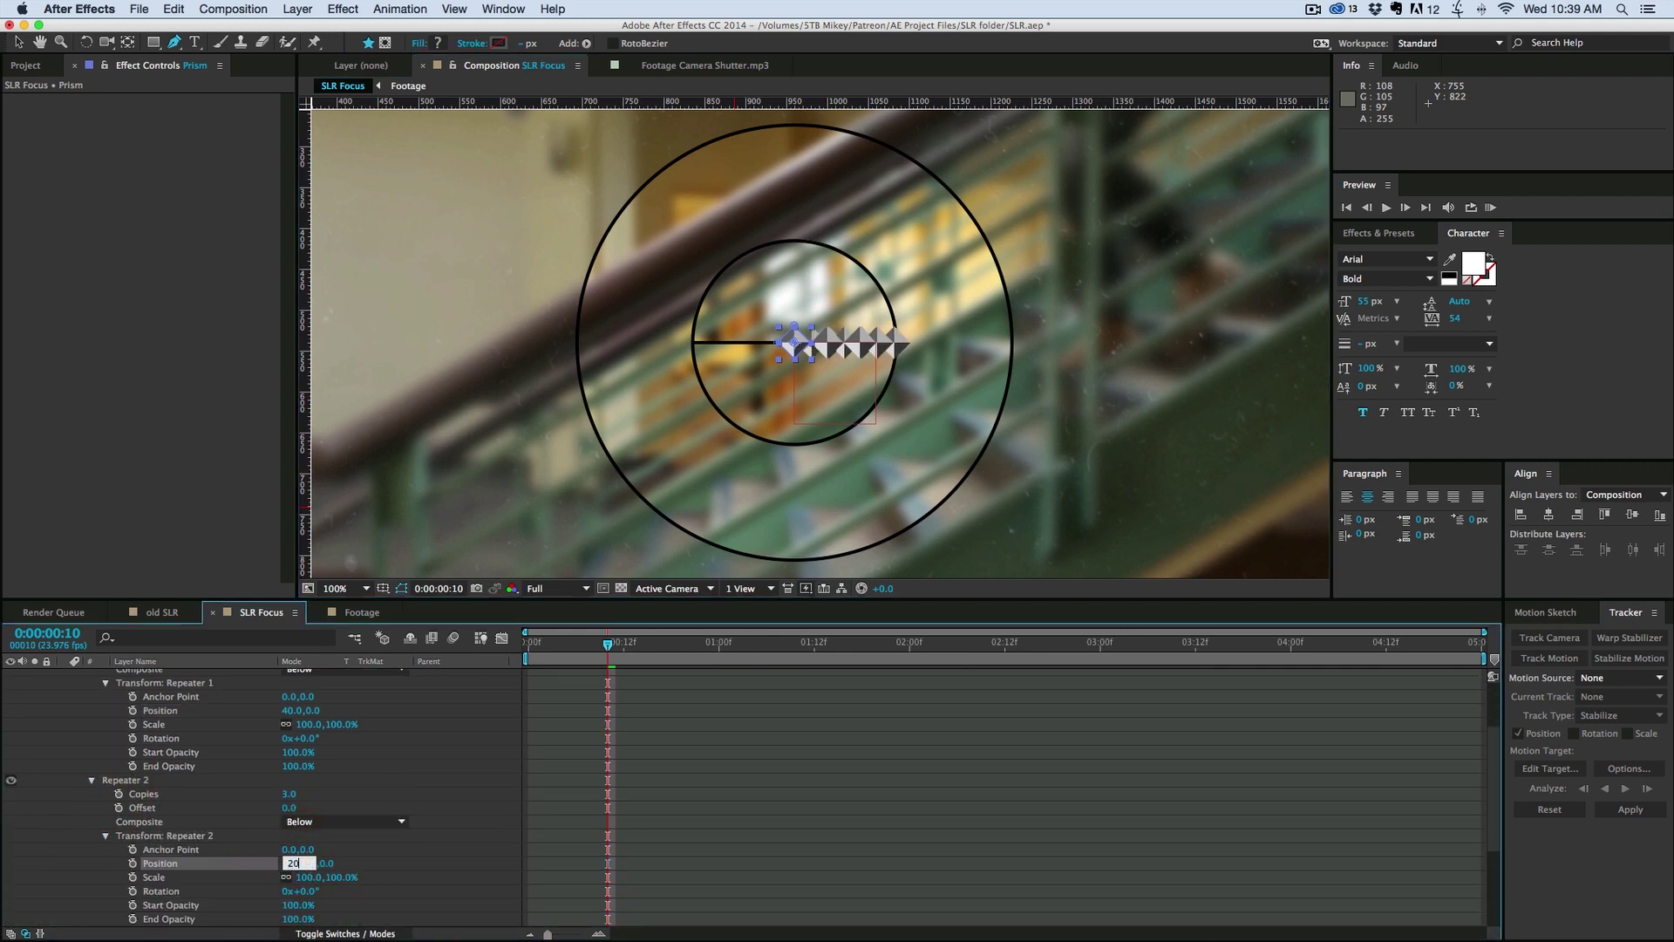
pyautogui.click(320, 863)
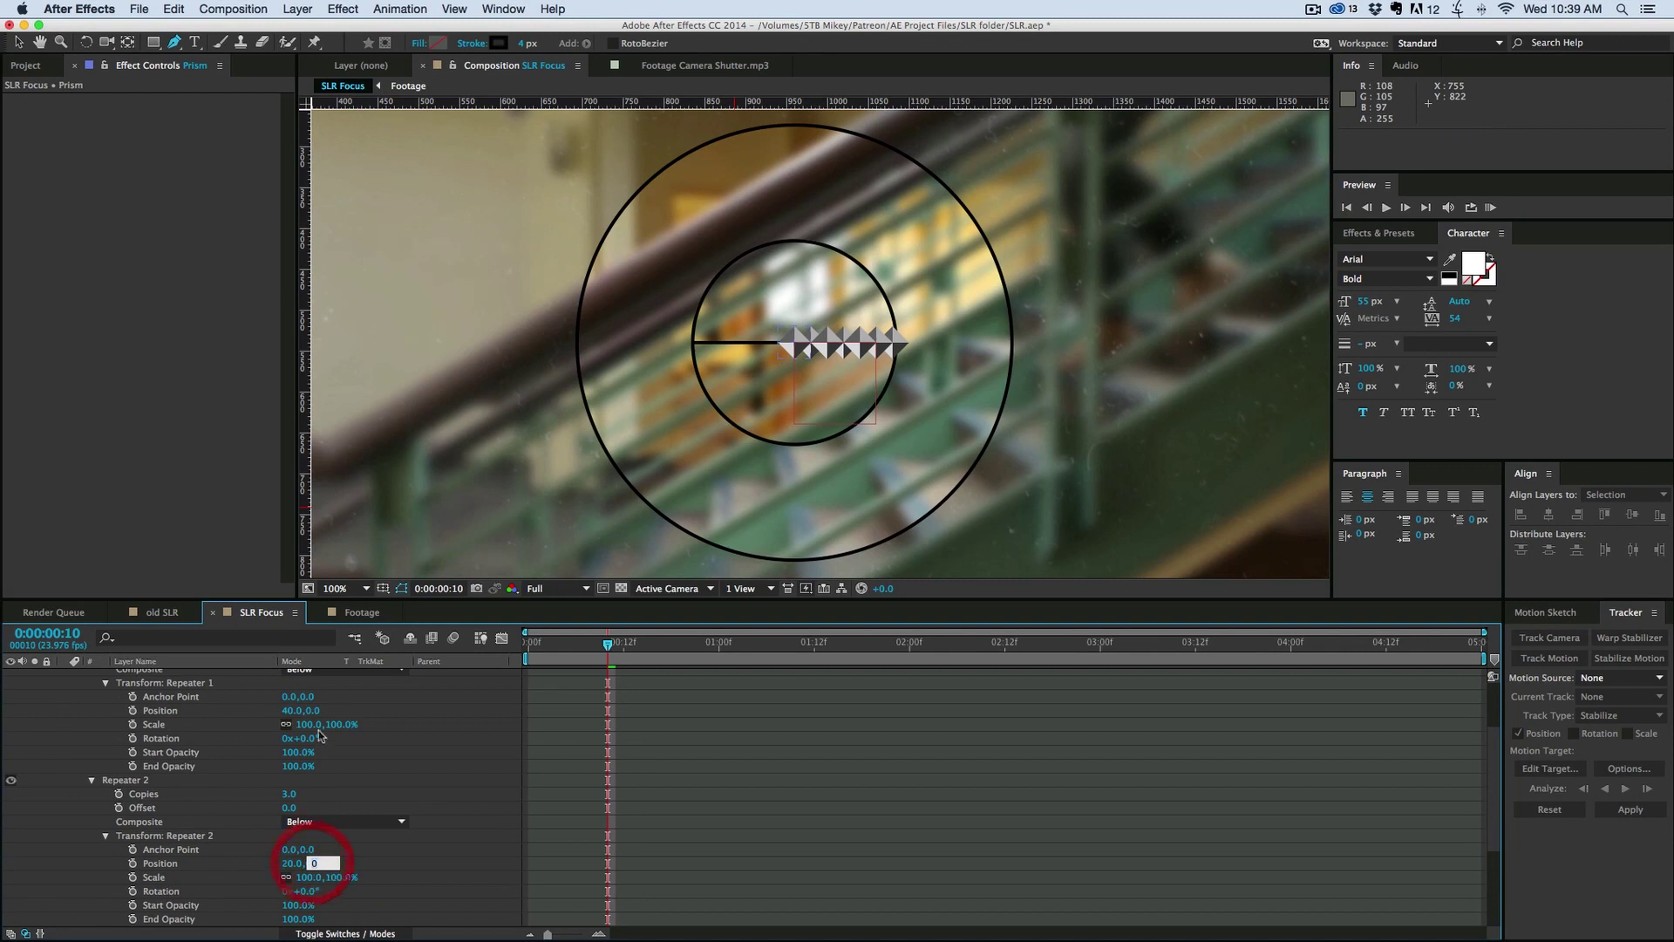
pyautogui.write('20')
pyautogui.press('Return')
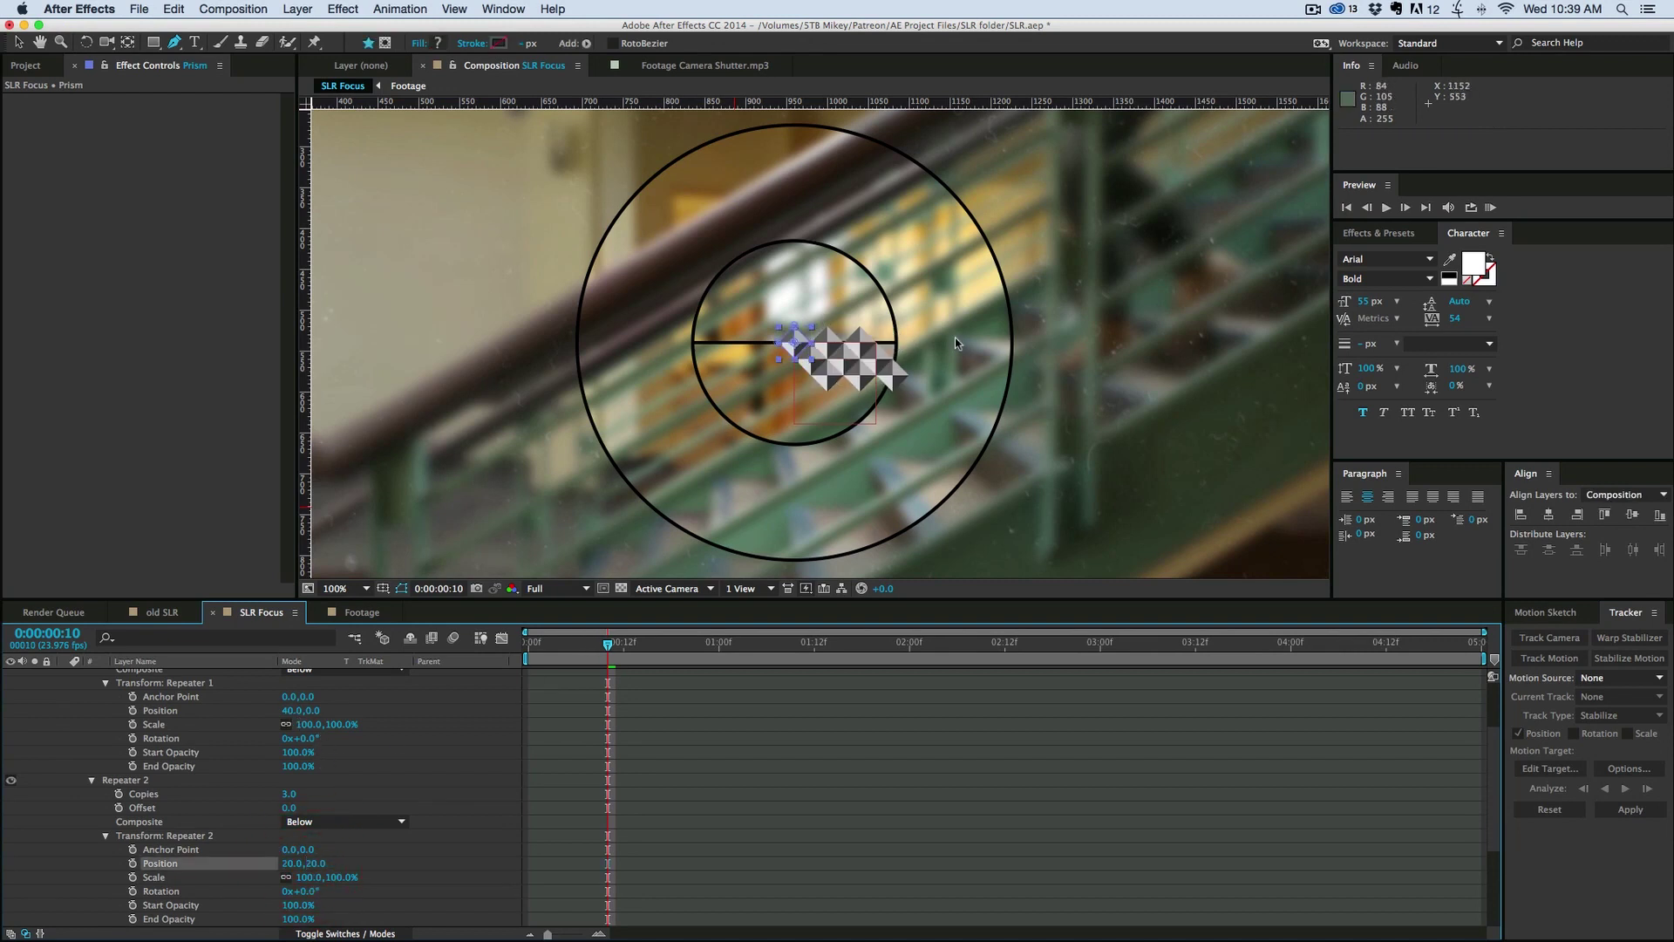
# Step: Set Repeater 2's Copies to 22 and move the Prism layer up and to the left, to about 425, 278
pyautogui.scroll(4, 881, 385)
pyautogui.scroll(-6, 881, 385)
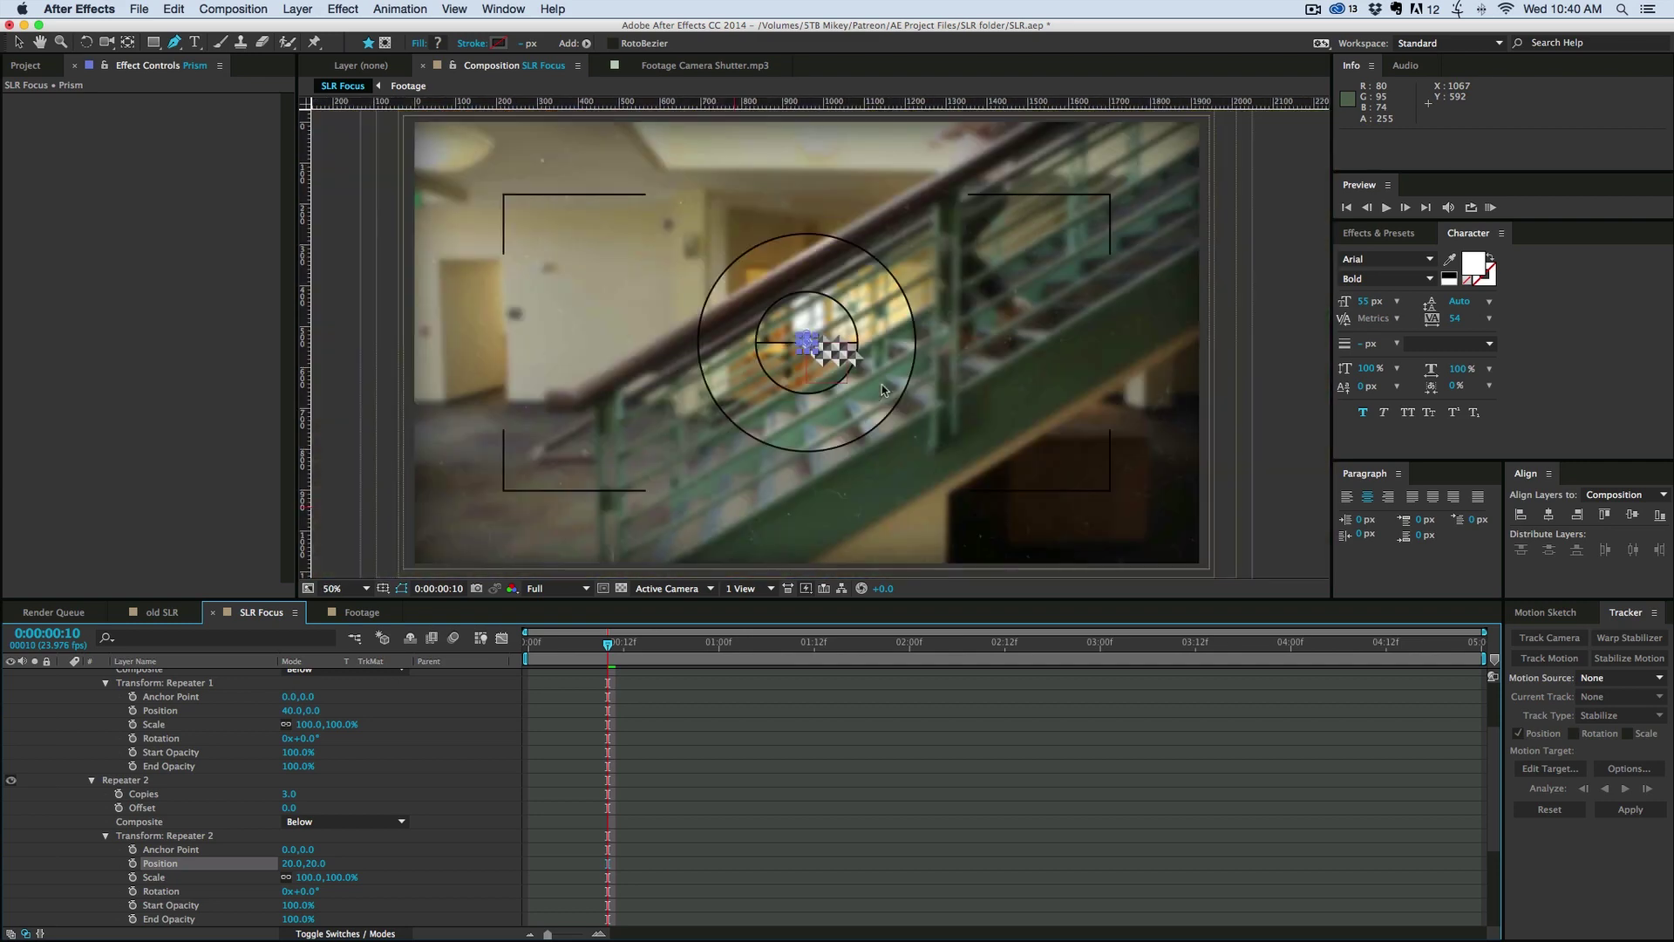
pyautogui.moveTo(294, 795); pyautogui.dragTo(293, 794)
pyautogui.click(294, 794)
pyautogui.moveTo(784, 332); pyautogui.dragTo(510, 130)
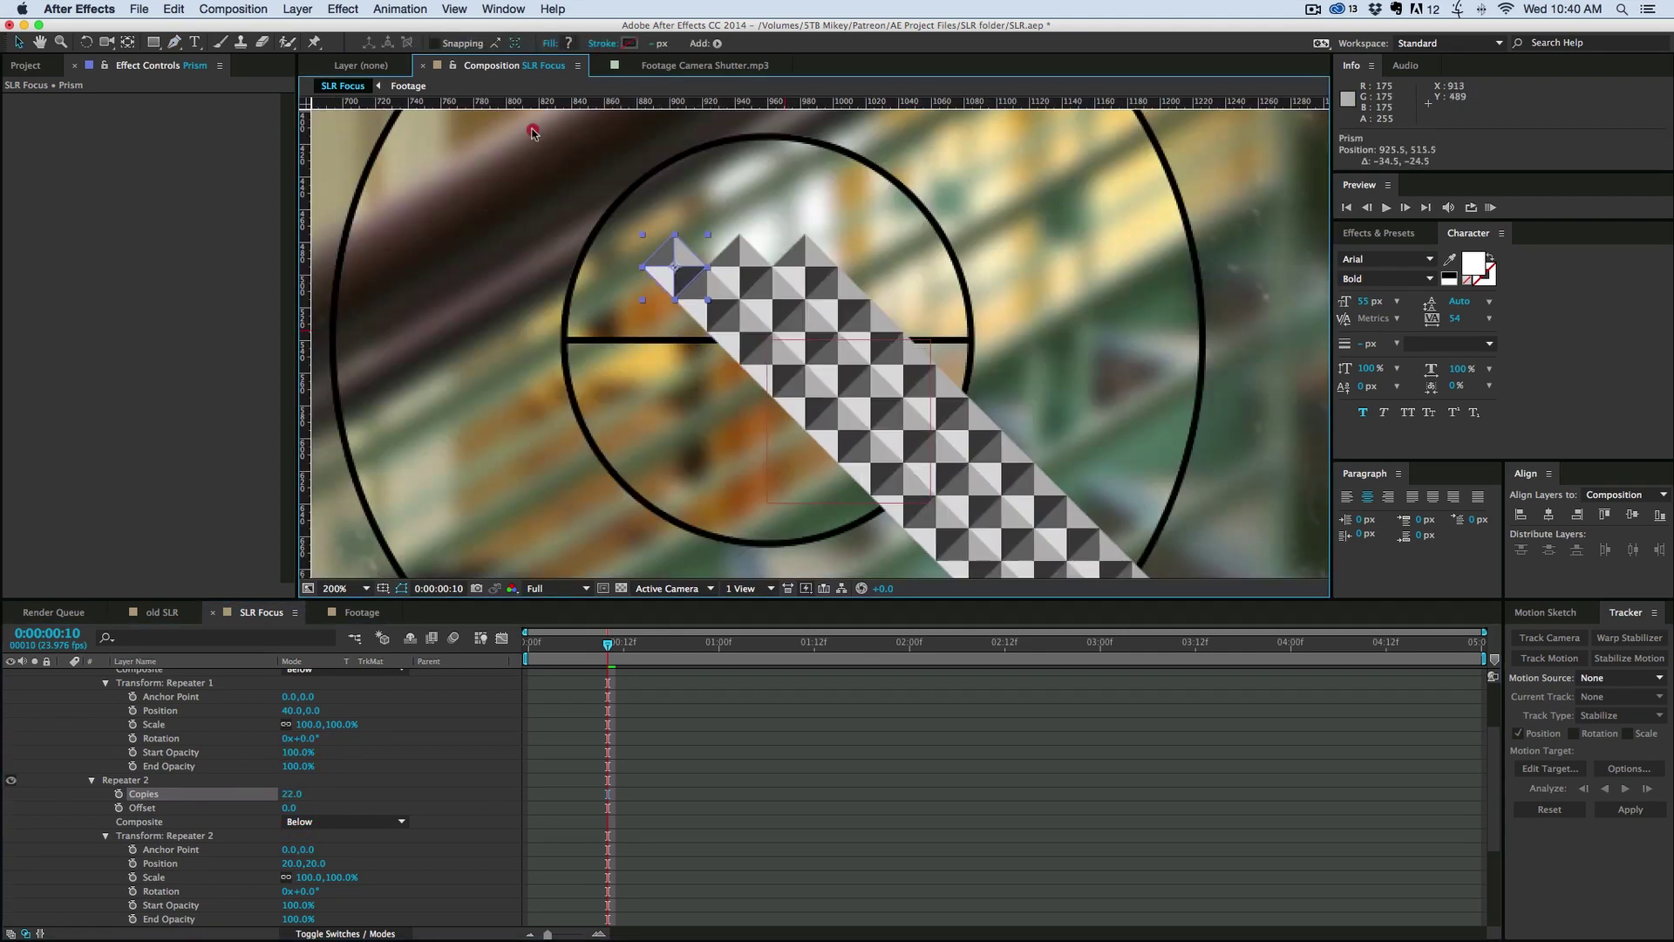
pyautogui.scroll(-4, 582, 234)
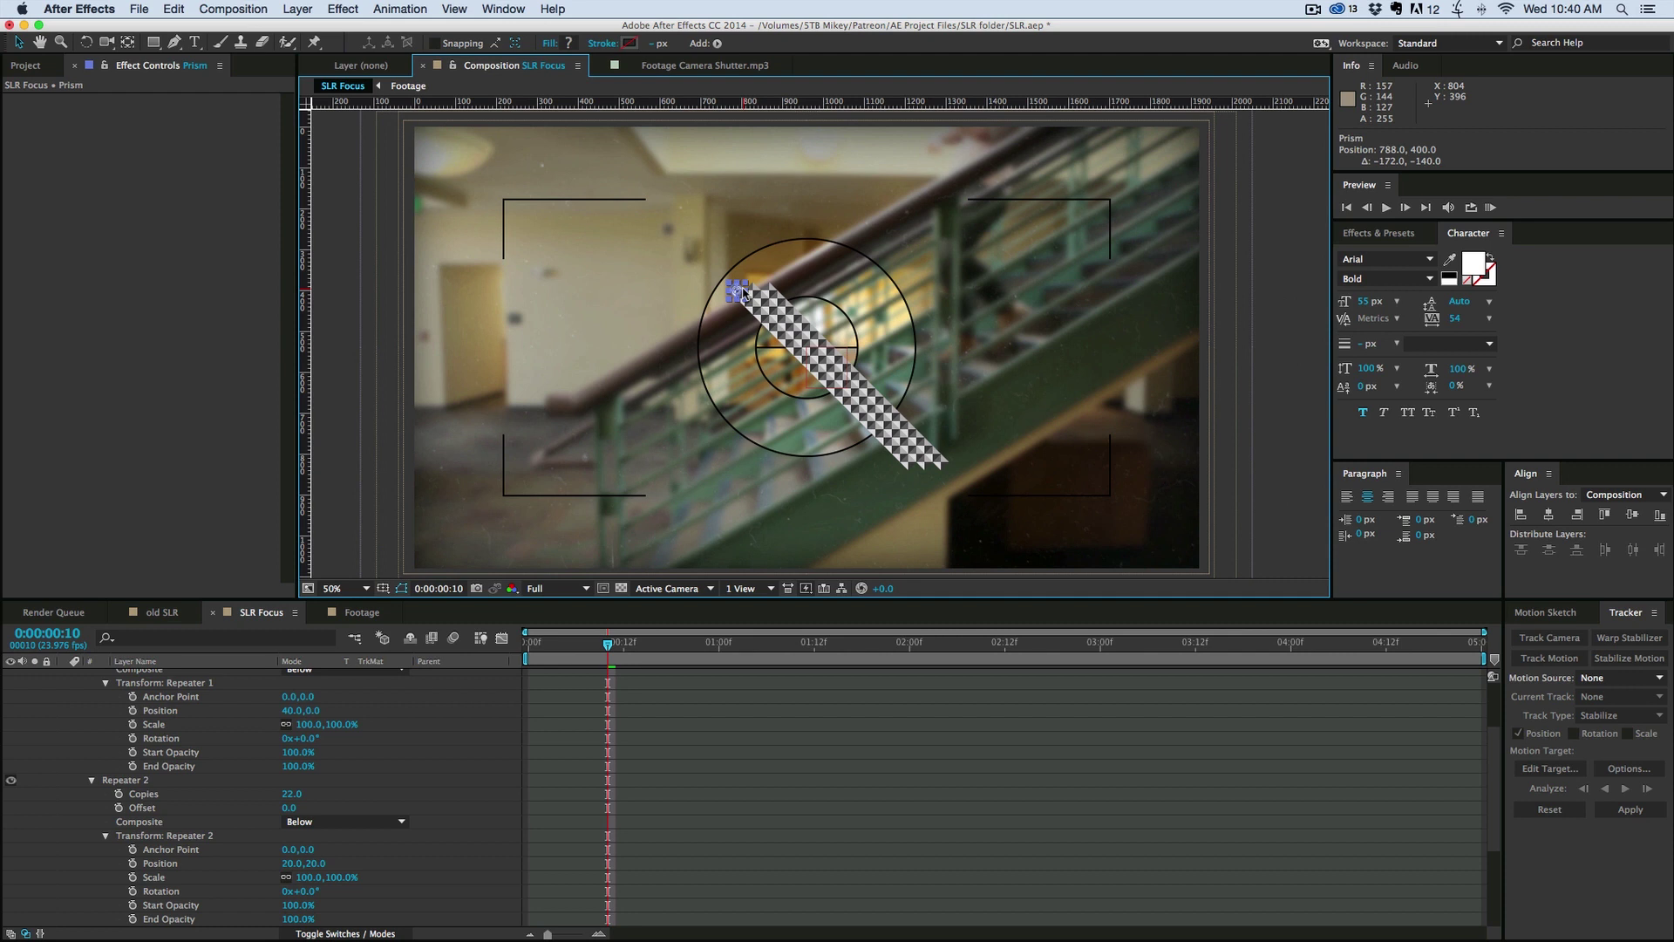
pyautogui.scroll(2, 741, 292)
pyautogui.moveTo(653, 223); pyautogui.dragTo(361, 137)
# Step: Set Repeater 2's Copies to 29 and collapse its properties
pyautogui.moveTo(293, 796); pyautogui.dragTo(294, 793)
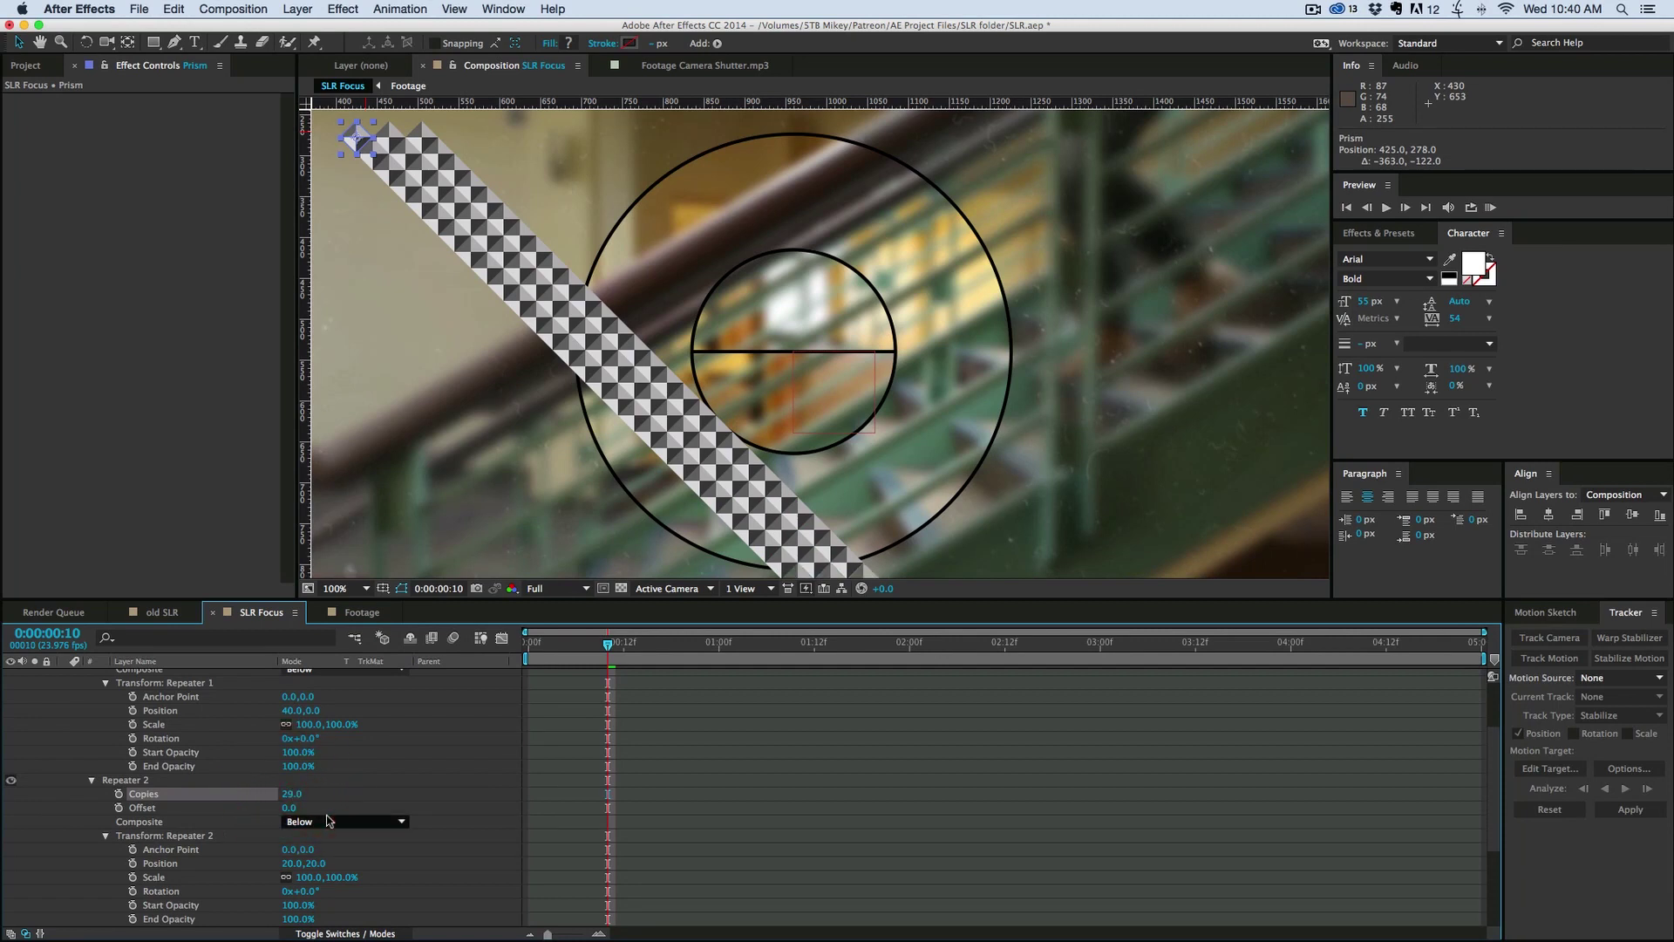
pyautogui.scroll(2, 242, 806)
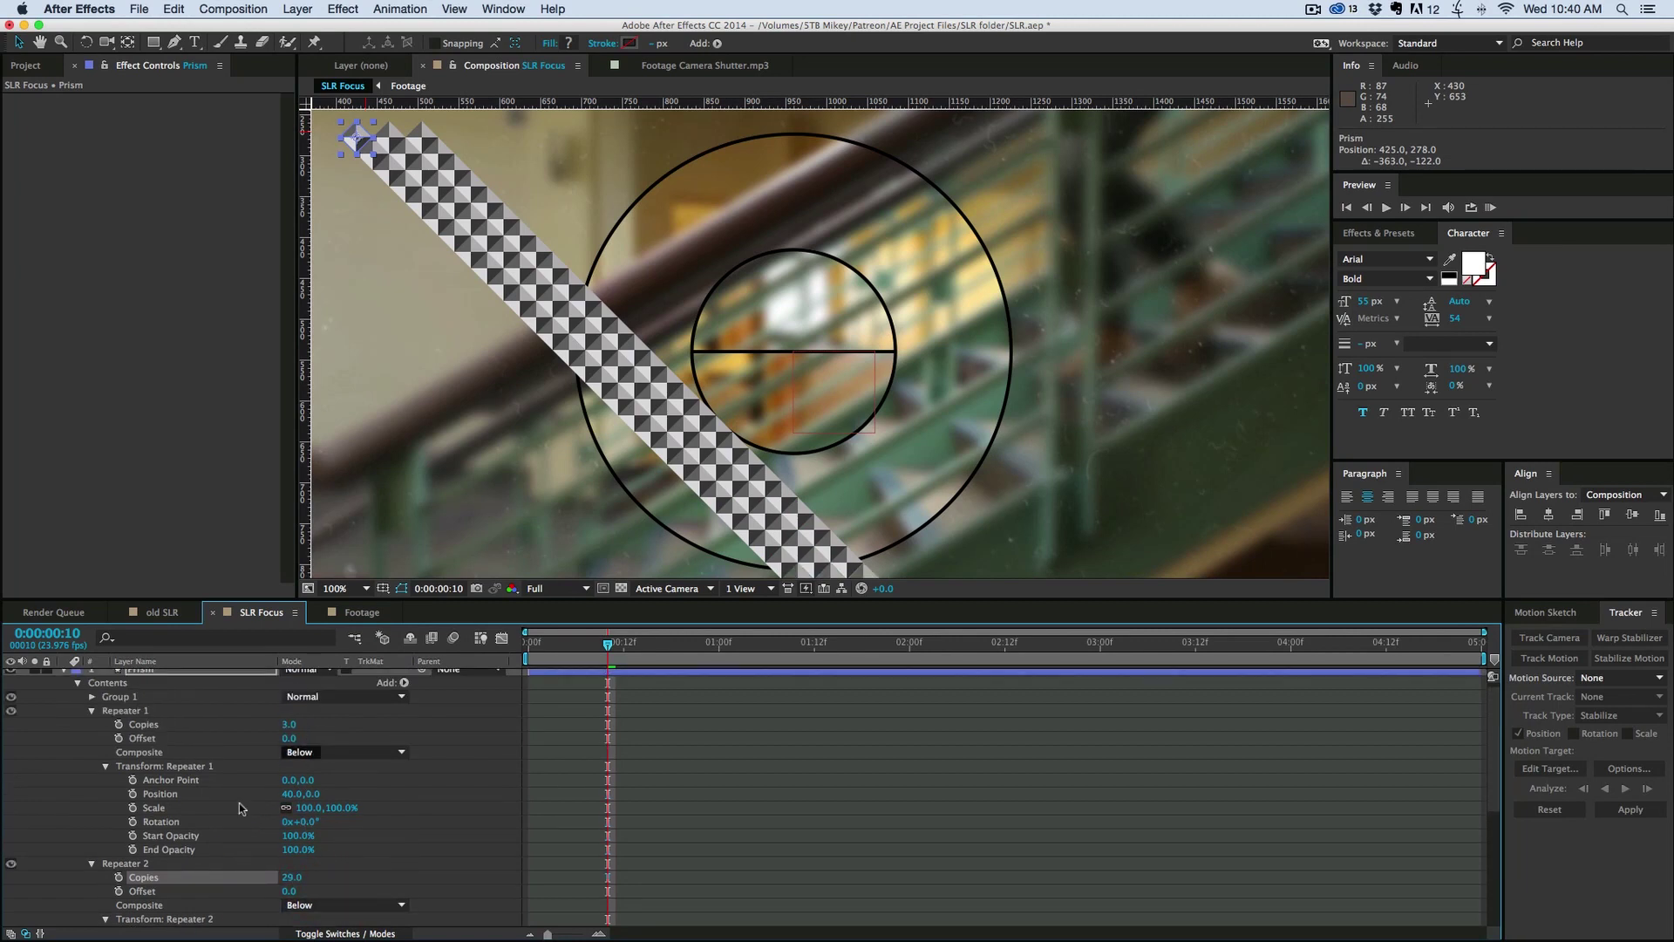
pyautogui.click(93, 864)
# Step: Set Repeater 1's Copies to 25 and move the Prism layer to about 124, 276 so the pattern covers the outer circle
pyautogui.moveTo(290, 725); pyautogui.dragTo(311, 731)
pyautogui.moveTo(242, 160)
pyautogui.mouseDown()
pyautogui.moveTo(221, 142)
pyautogui.moveTo(262, 144)
pyautogui.mouseUp()
pyautogui.press(',')
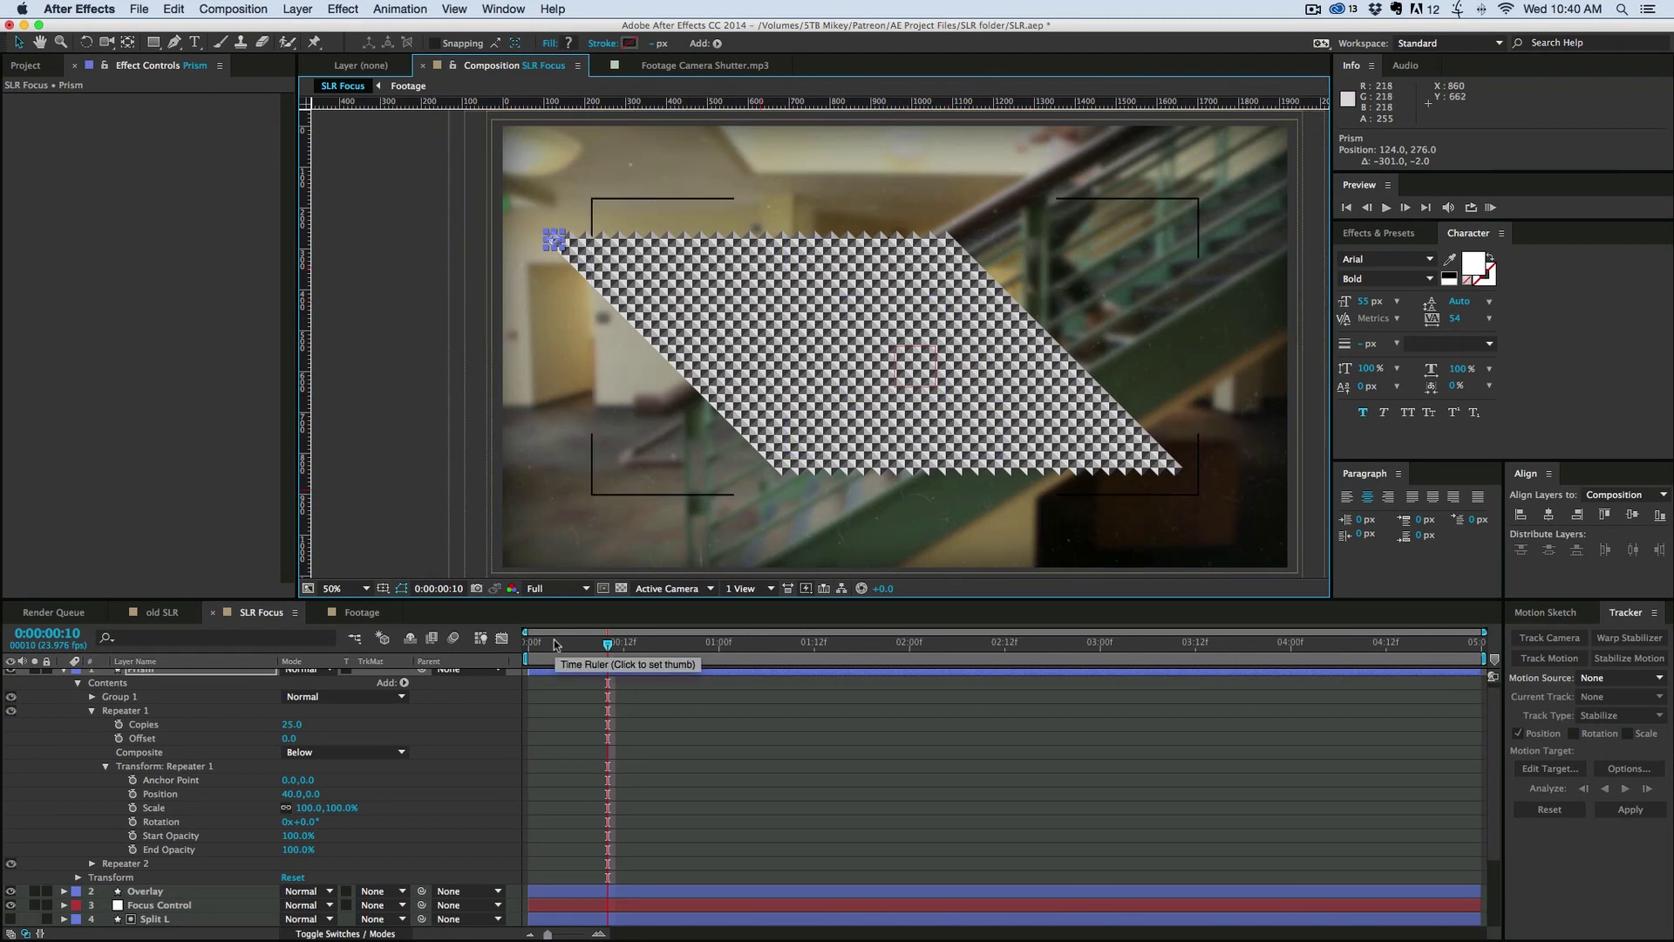
pyautogui.scroll(1, 129, 697)
pyautogui.click(63, 676)
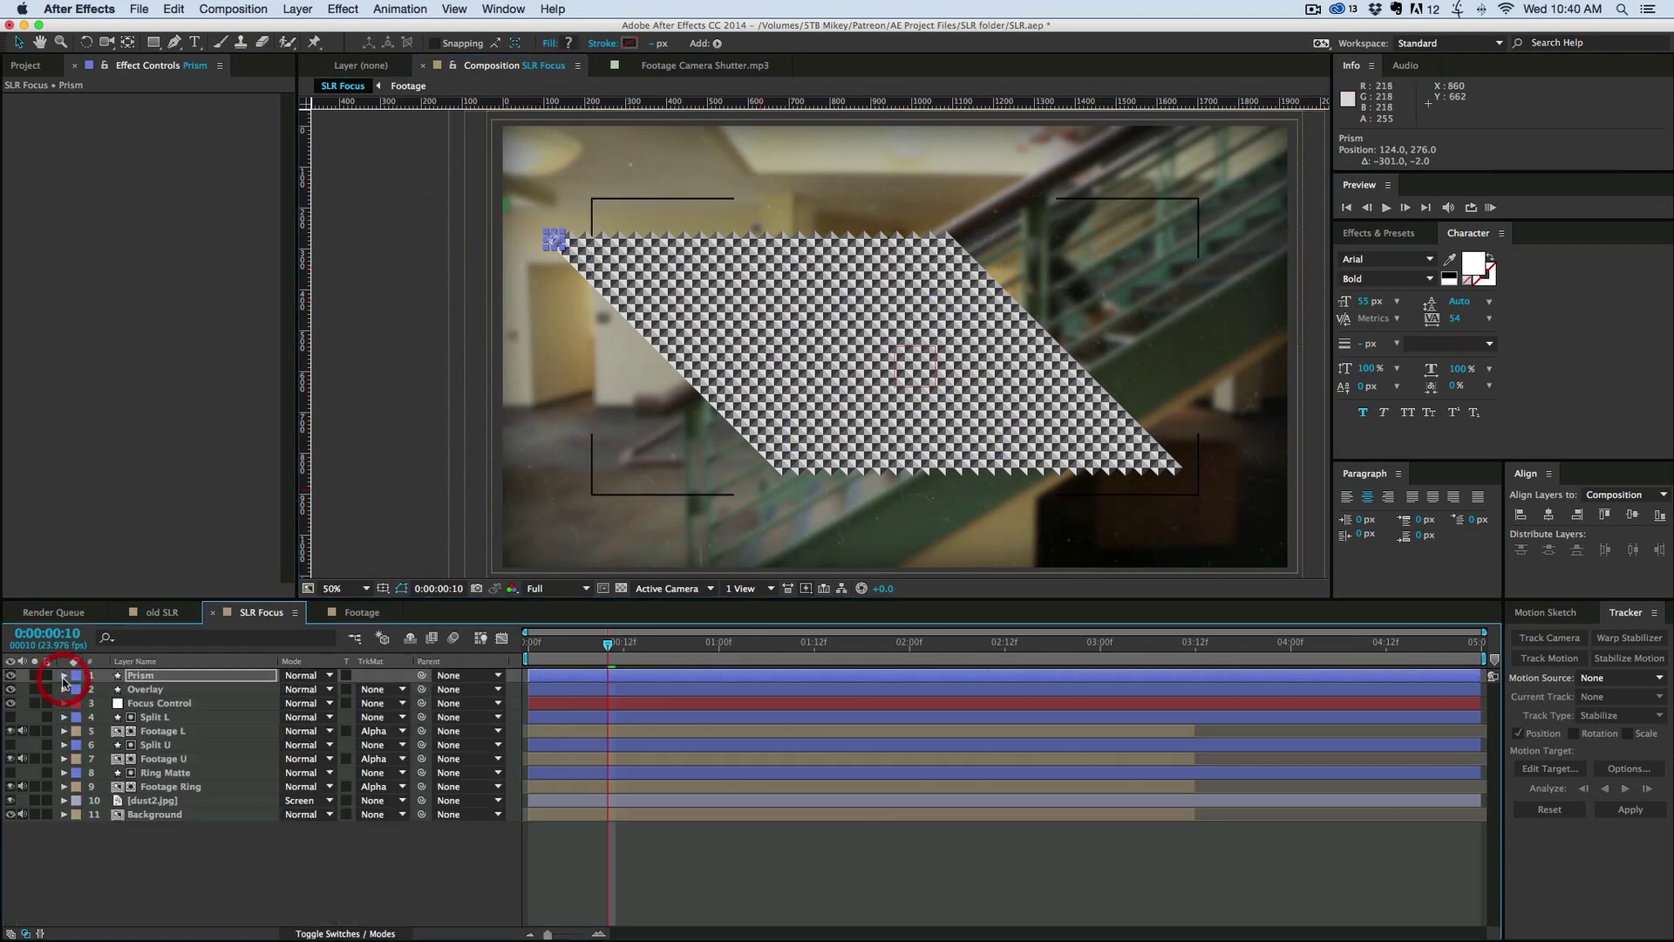
# Step: Move the Prism layer down the layer stack to sit between Footage U and Ring Matte
pyautogui.click(201, 842)
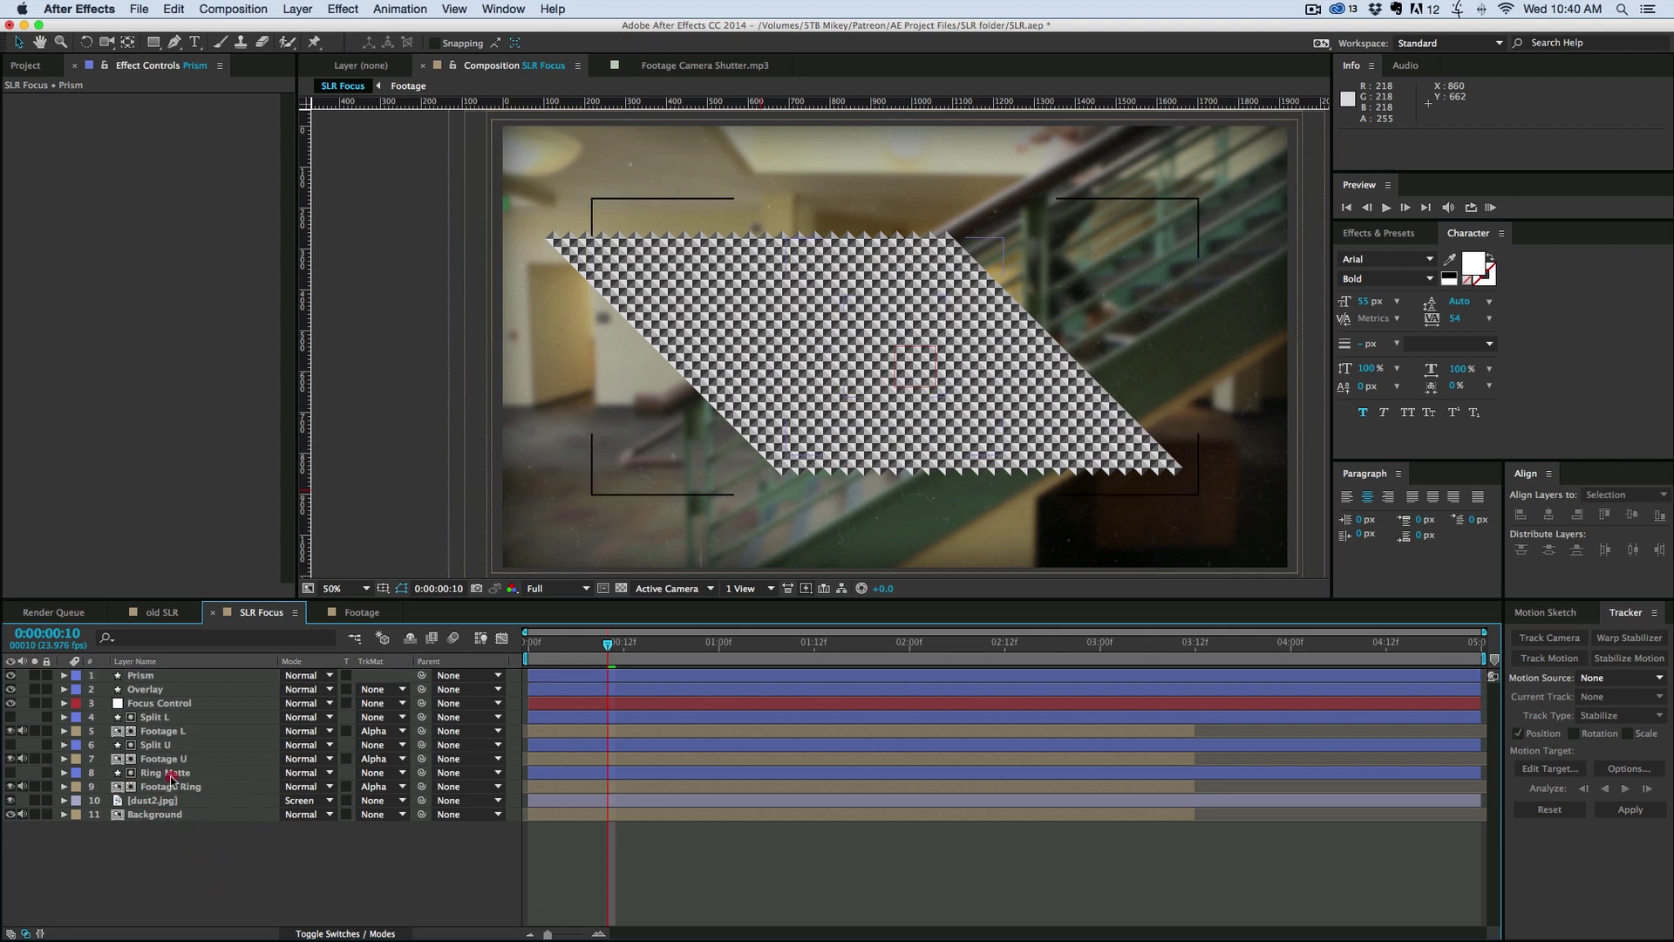
pyautogui.click(167, 772)
pyautogui.click(144, 676)
pyautogui.moveTo(144, 676); pyautogui.dragTo(166, 760)
# Step: Duplicate Ring Matte, place the copy directly above Prism, and set Prism's track matte to Alpha Matte "Ring Matte 2"
pyautogui.click(174, 772)
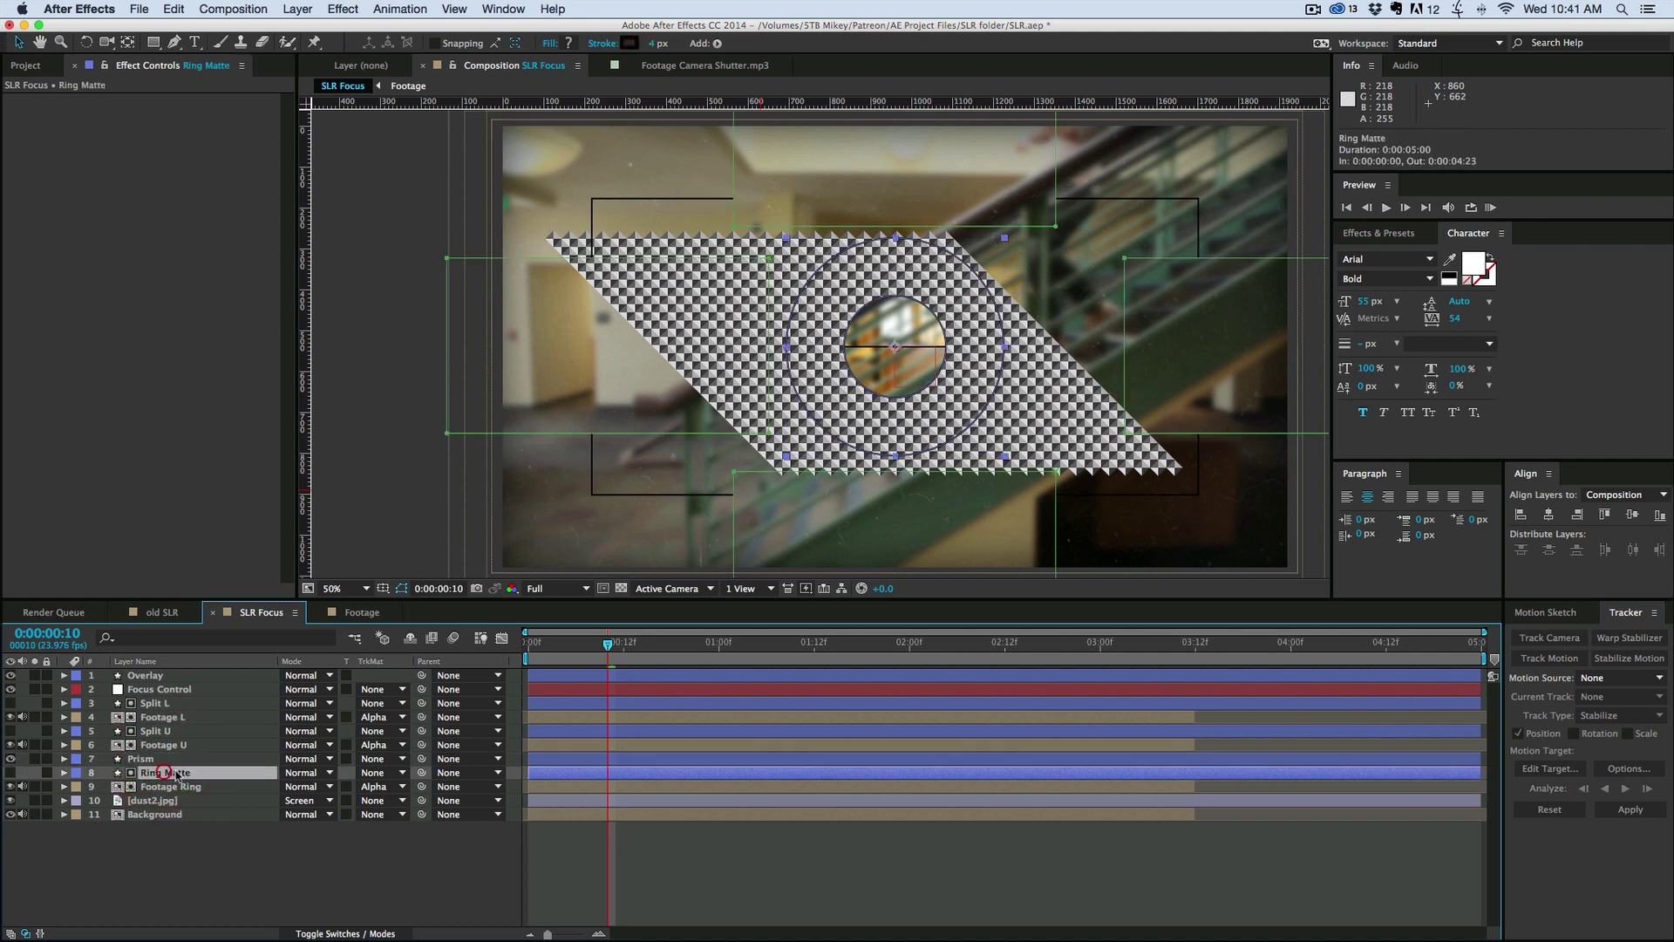
pyautogui.hotkey('ctrl', 'd')
pyautogui.moveTo(170, 779); pyautogui.dragTo(169, 757)
pyautogui.click(369, 774)
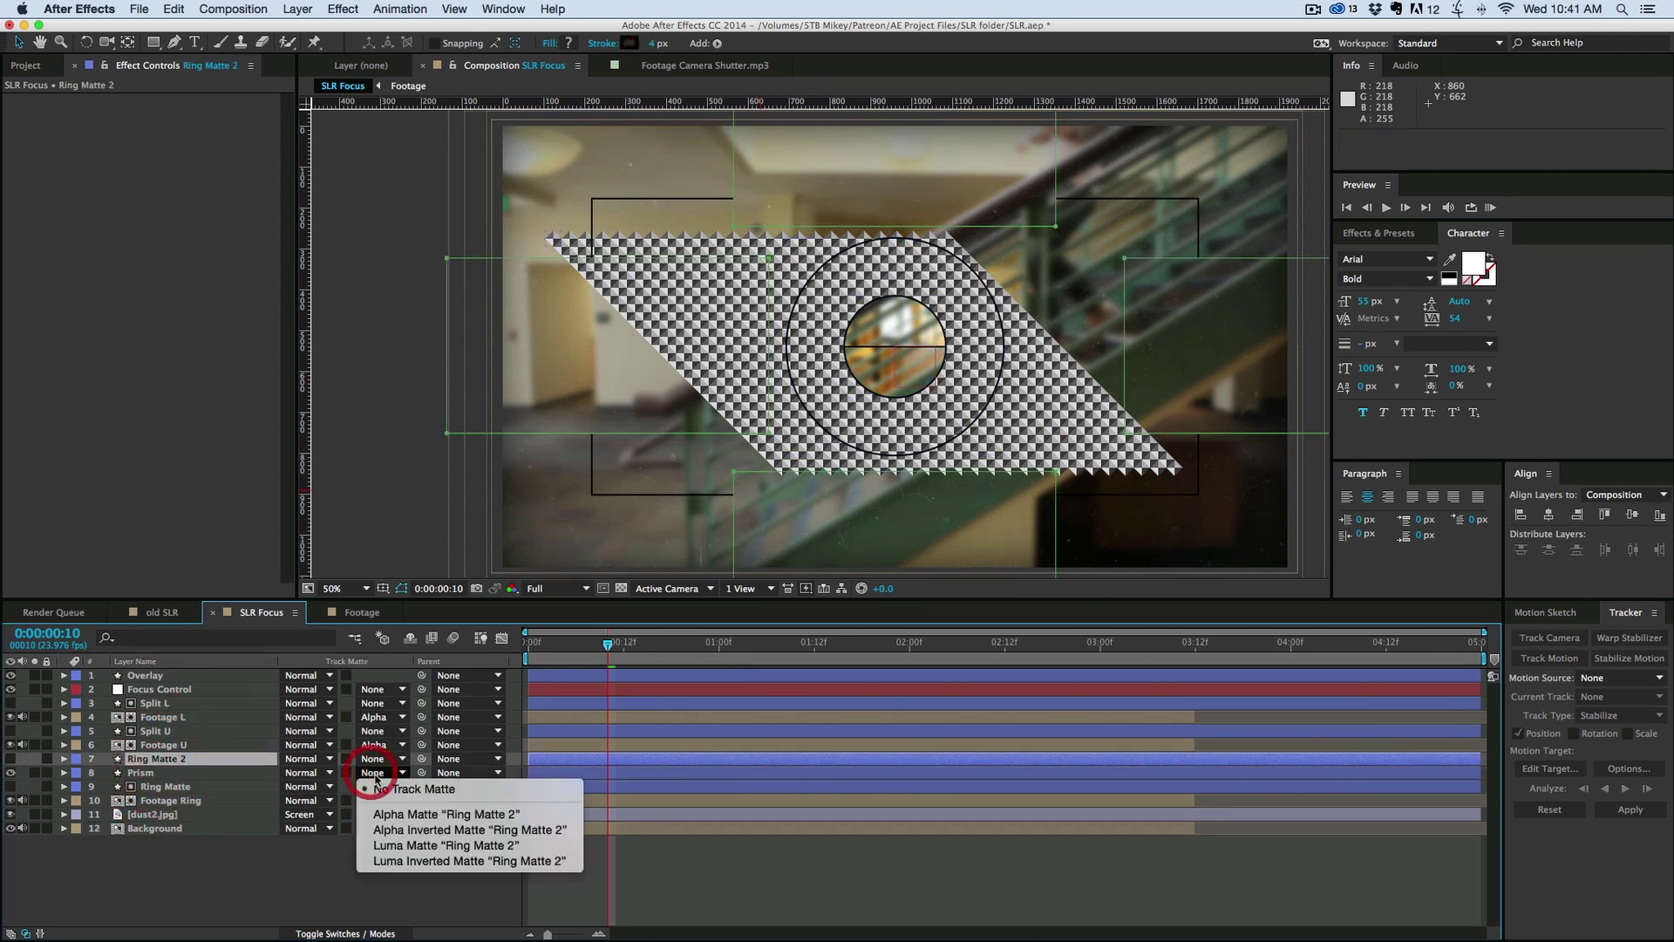
pyautogui.click(430, 815)
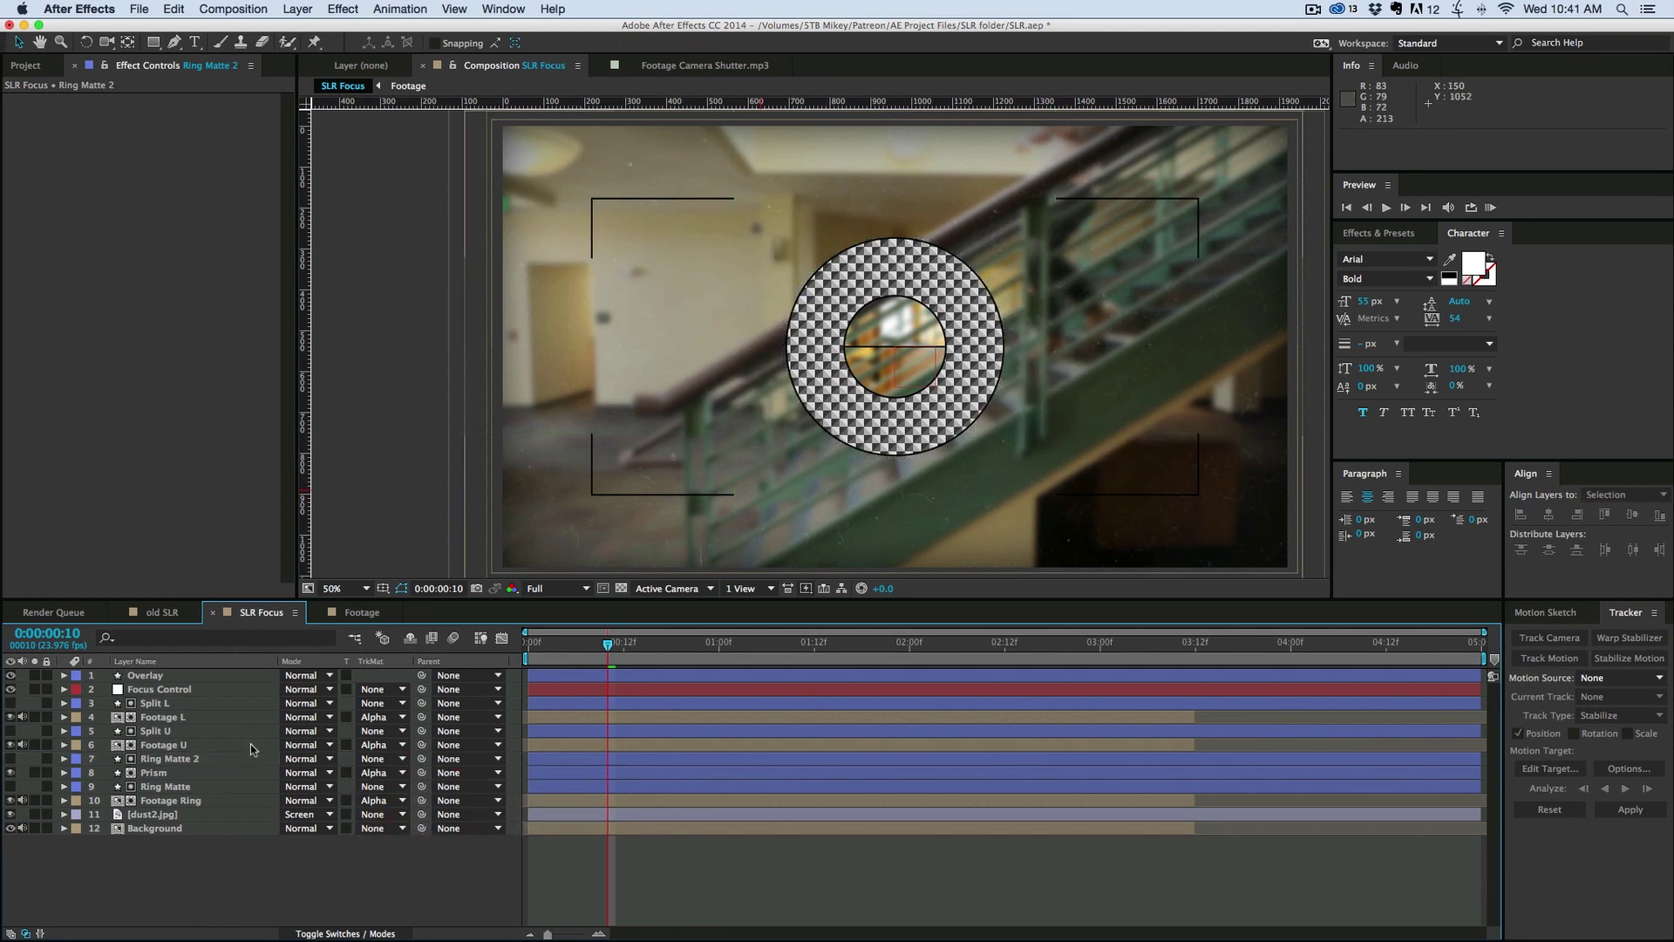
# Step: Pre-compose Ring Matte 2 and Prism into a composition named Ring Map, and hide the resulting layer
pyautogui.click(186, 766)
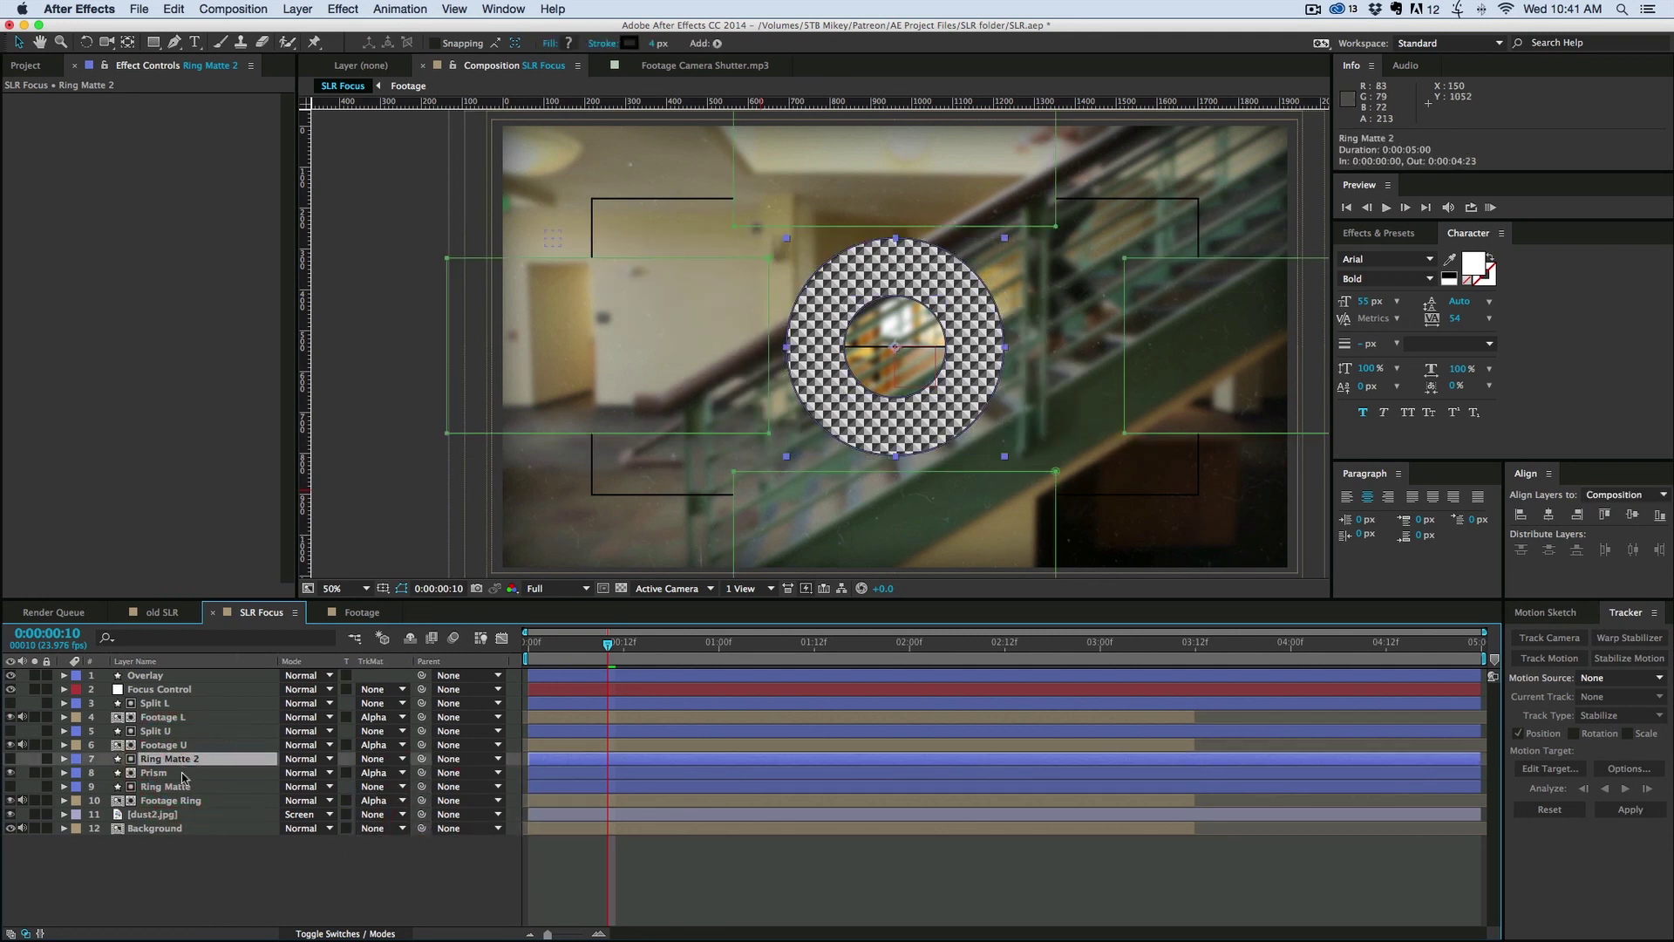
pyautogui.keyDown('shift'); pyautogui.click(184, 773); pyautogui.keyUp('shift')
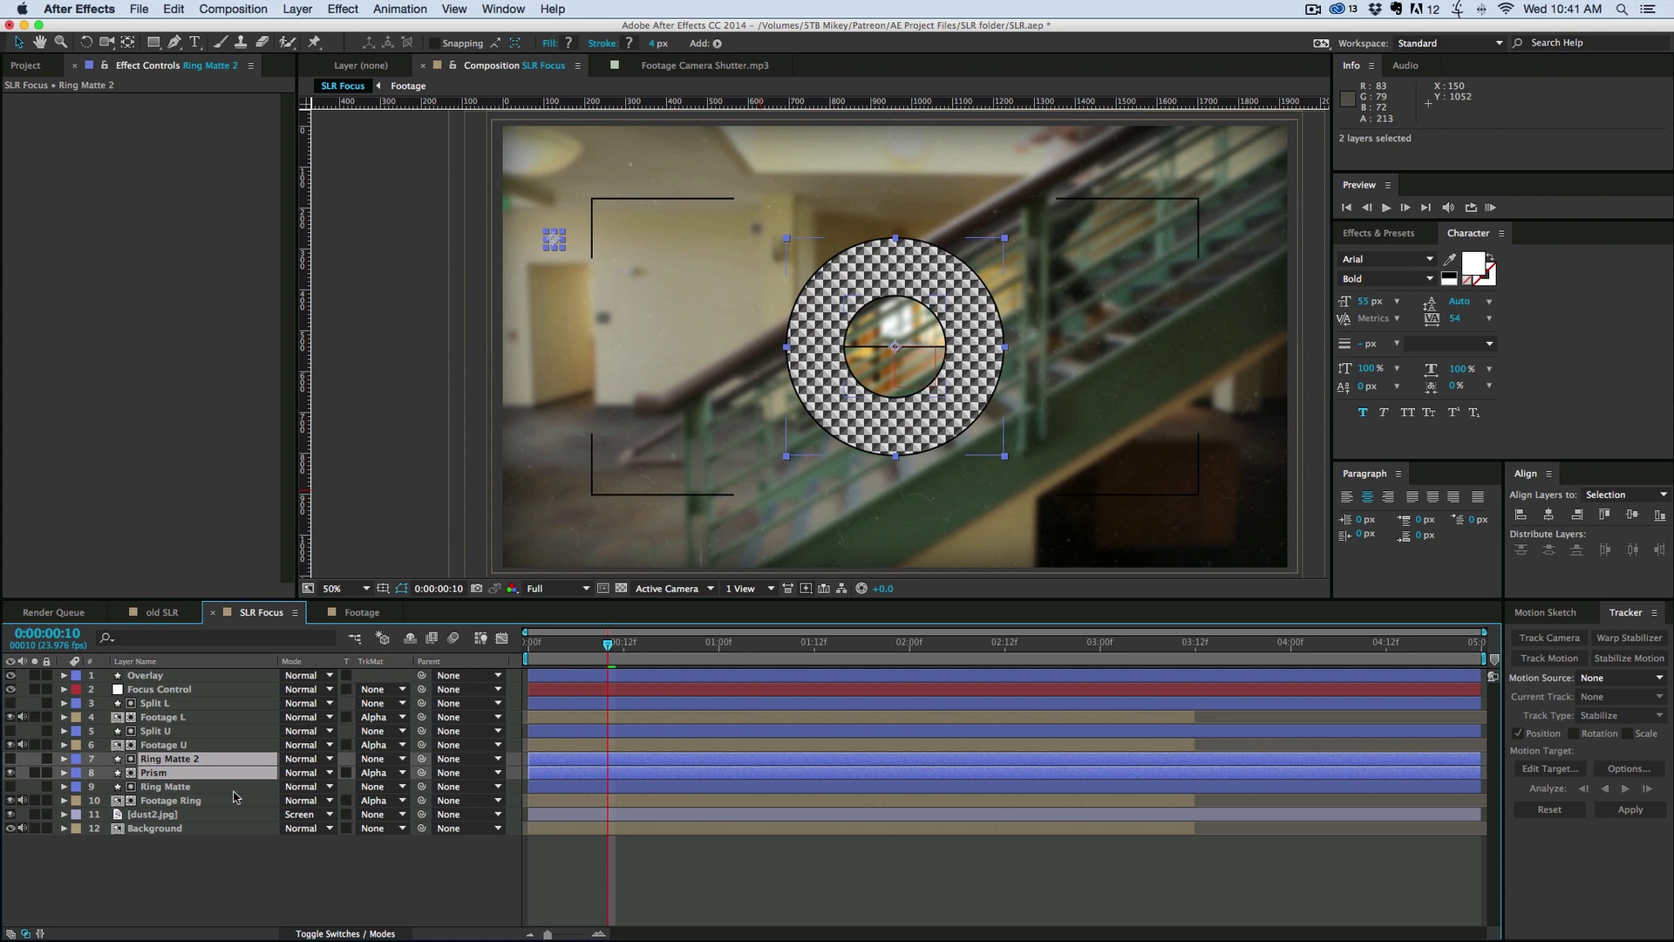
pyautogui.press('super+shift+c')
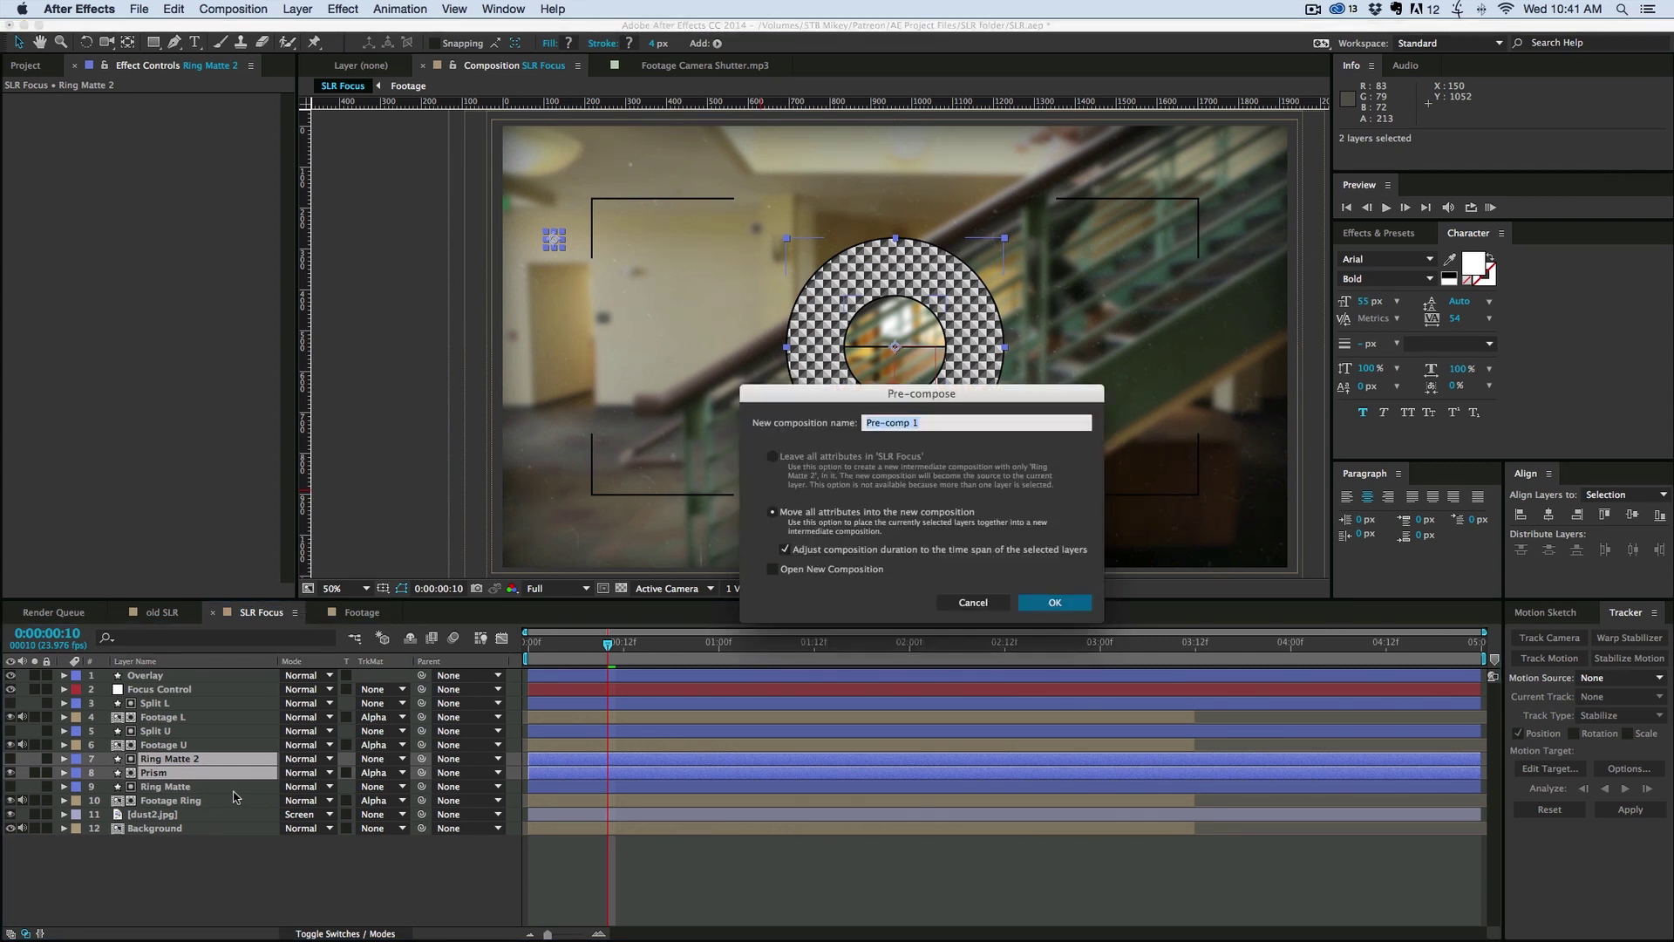
pyautogui.write('Ring Map')
pyautogui.press('Return')
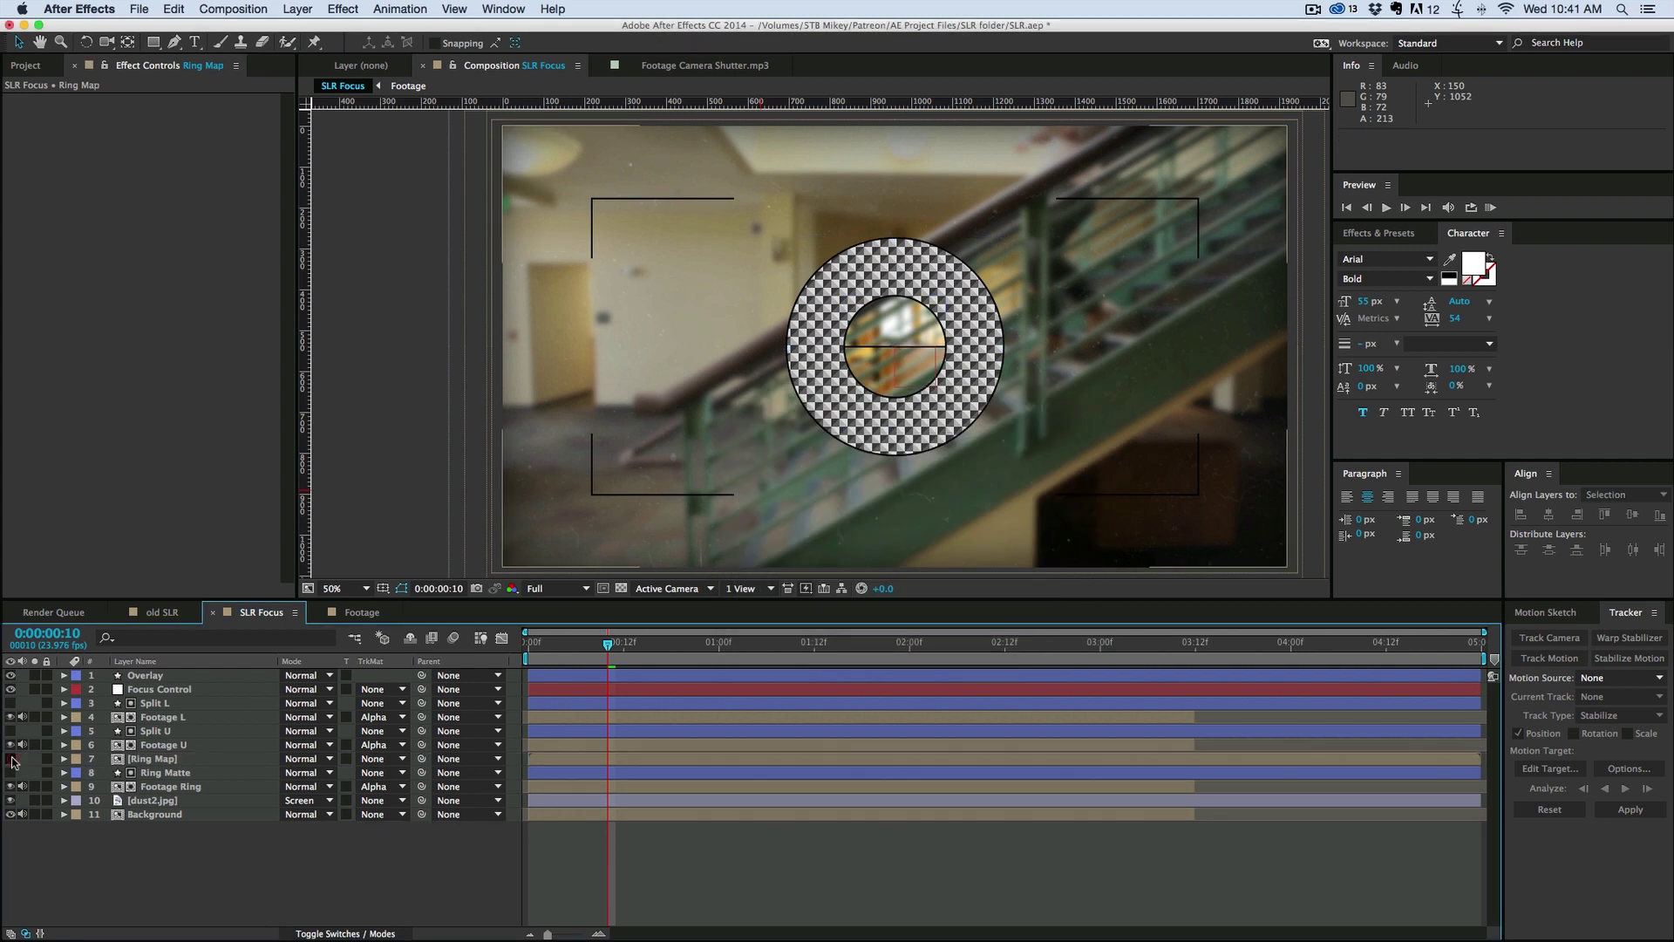
pyautogui.click(10, 759)
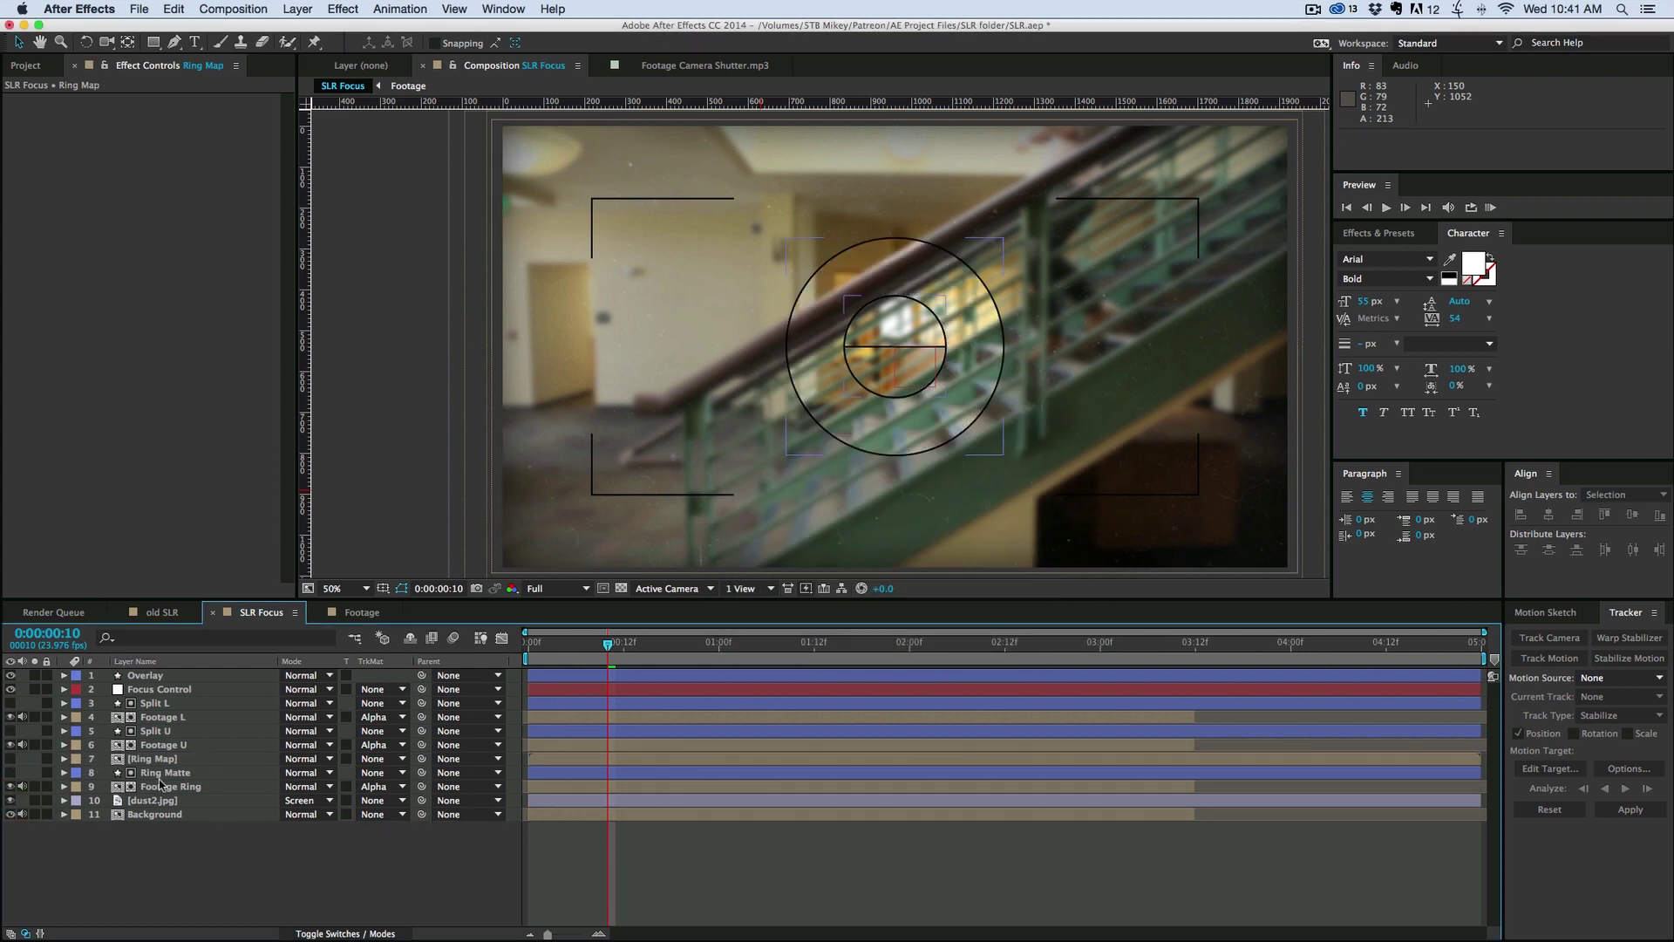
# Step: Apply the Displacement Map effect to the Footage Ring layer and choose Ring Map as its displacement map layer
pyautogui.click(185, 782)
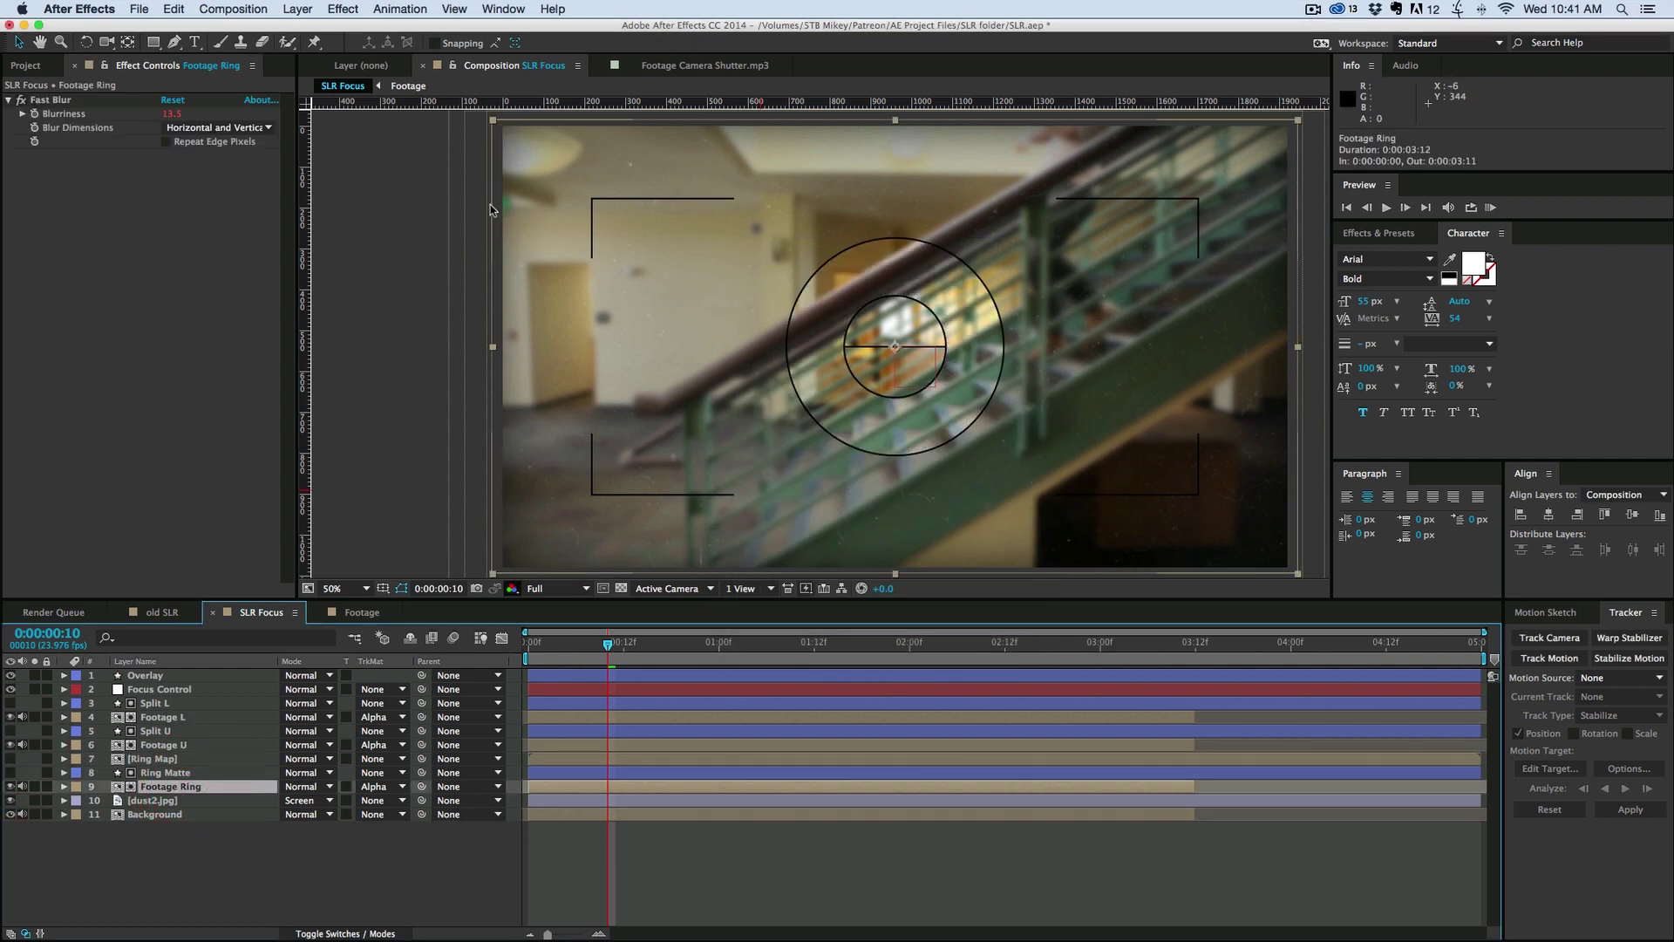
pyautogui.click(343, 10)
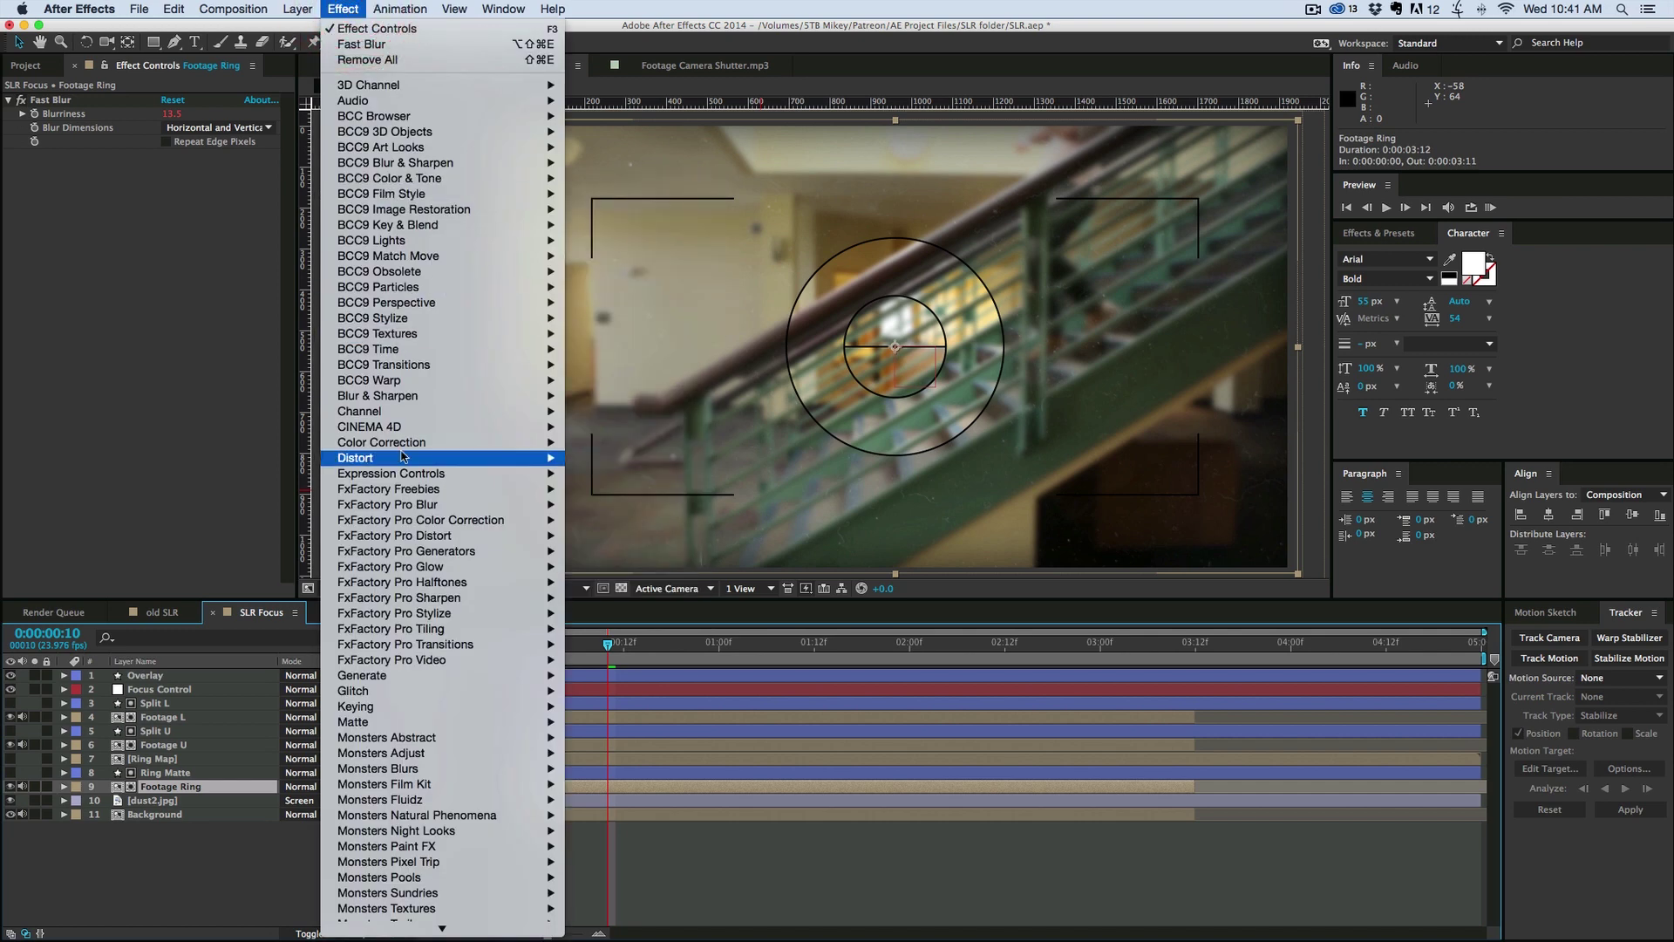
pyautogui.moveTo(404, 456)
pyautogui.click(652, 646)
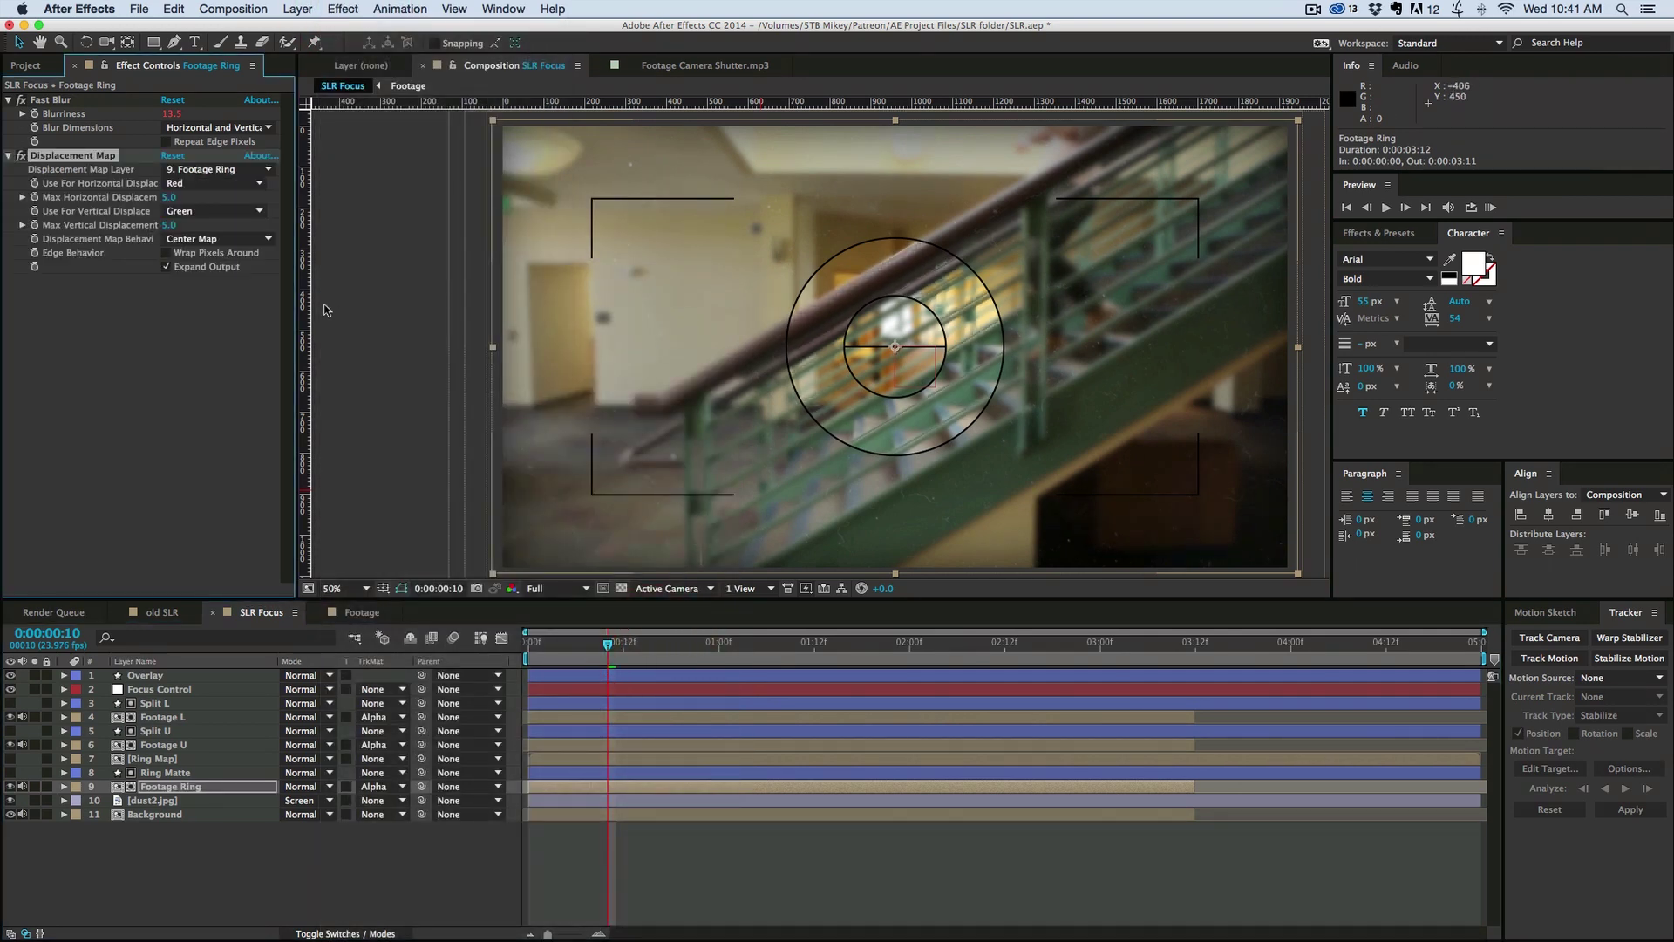
pyautogui.click(209, 169)
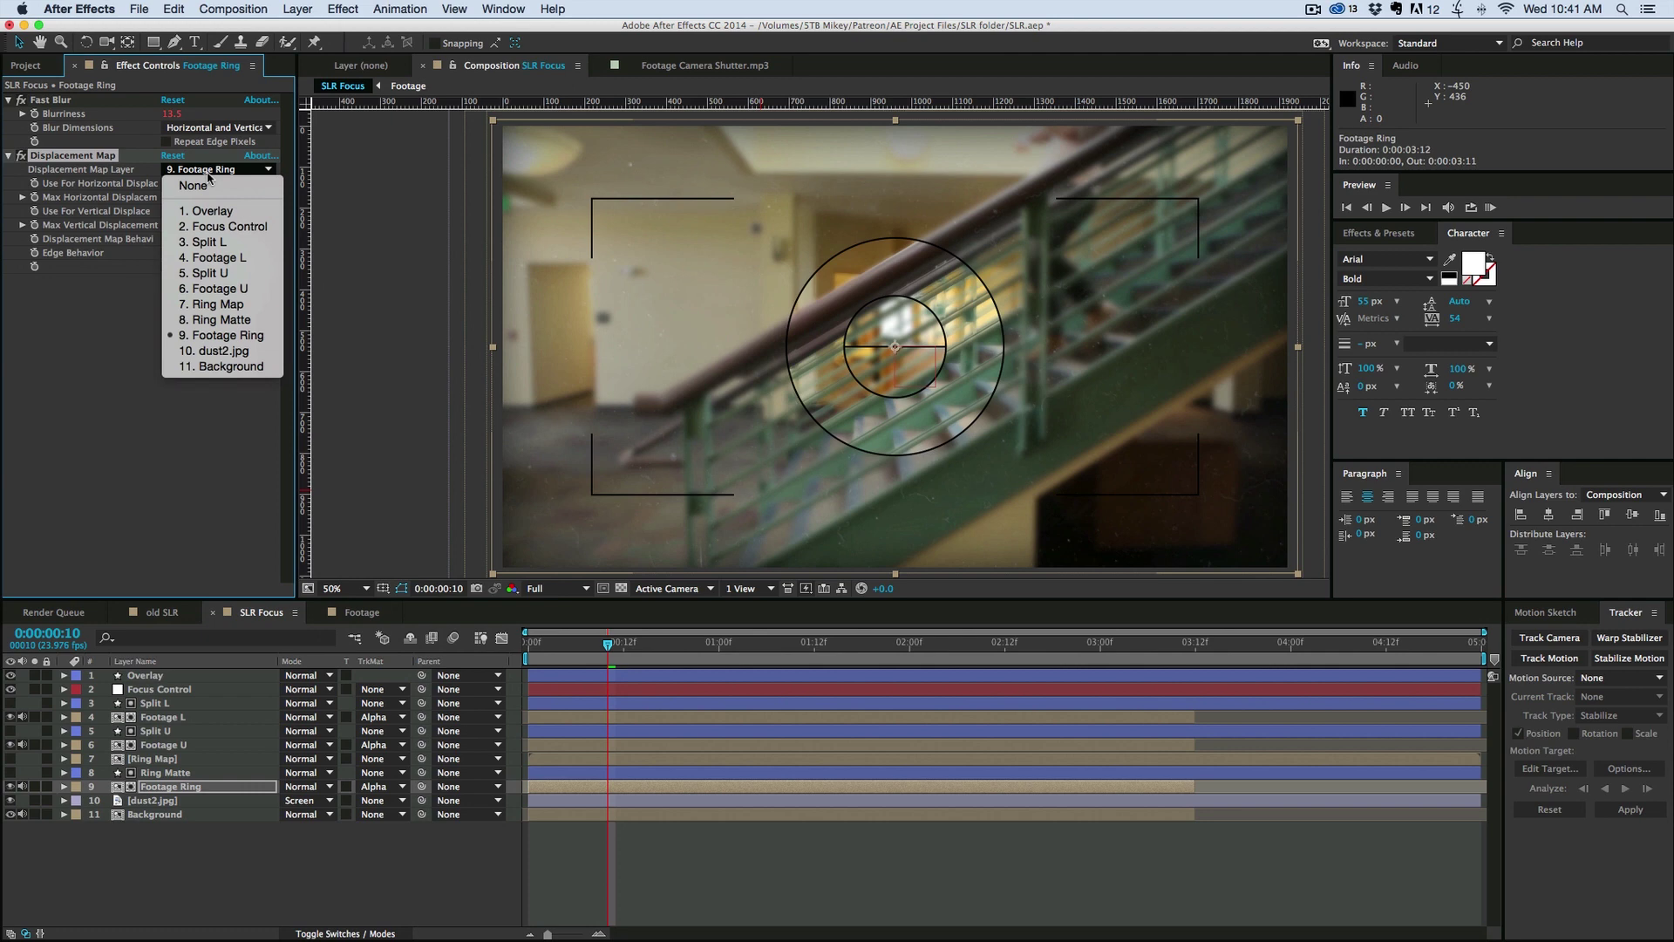
pyautogui.click(222, 306)
# Step: Set the Displacement Map's Max Horizontal Displacement to 46 and Max Vertical Displacement to 42
pyautogui.scroll(4, 835, 372)
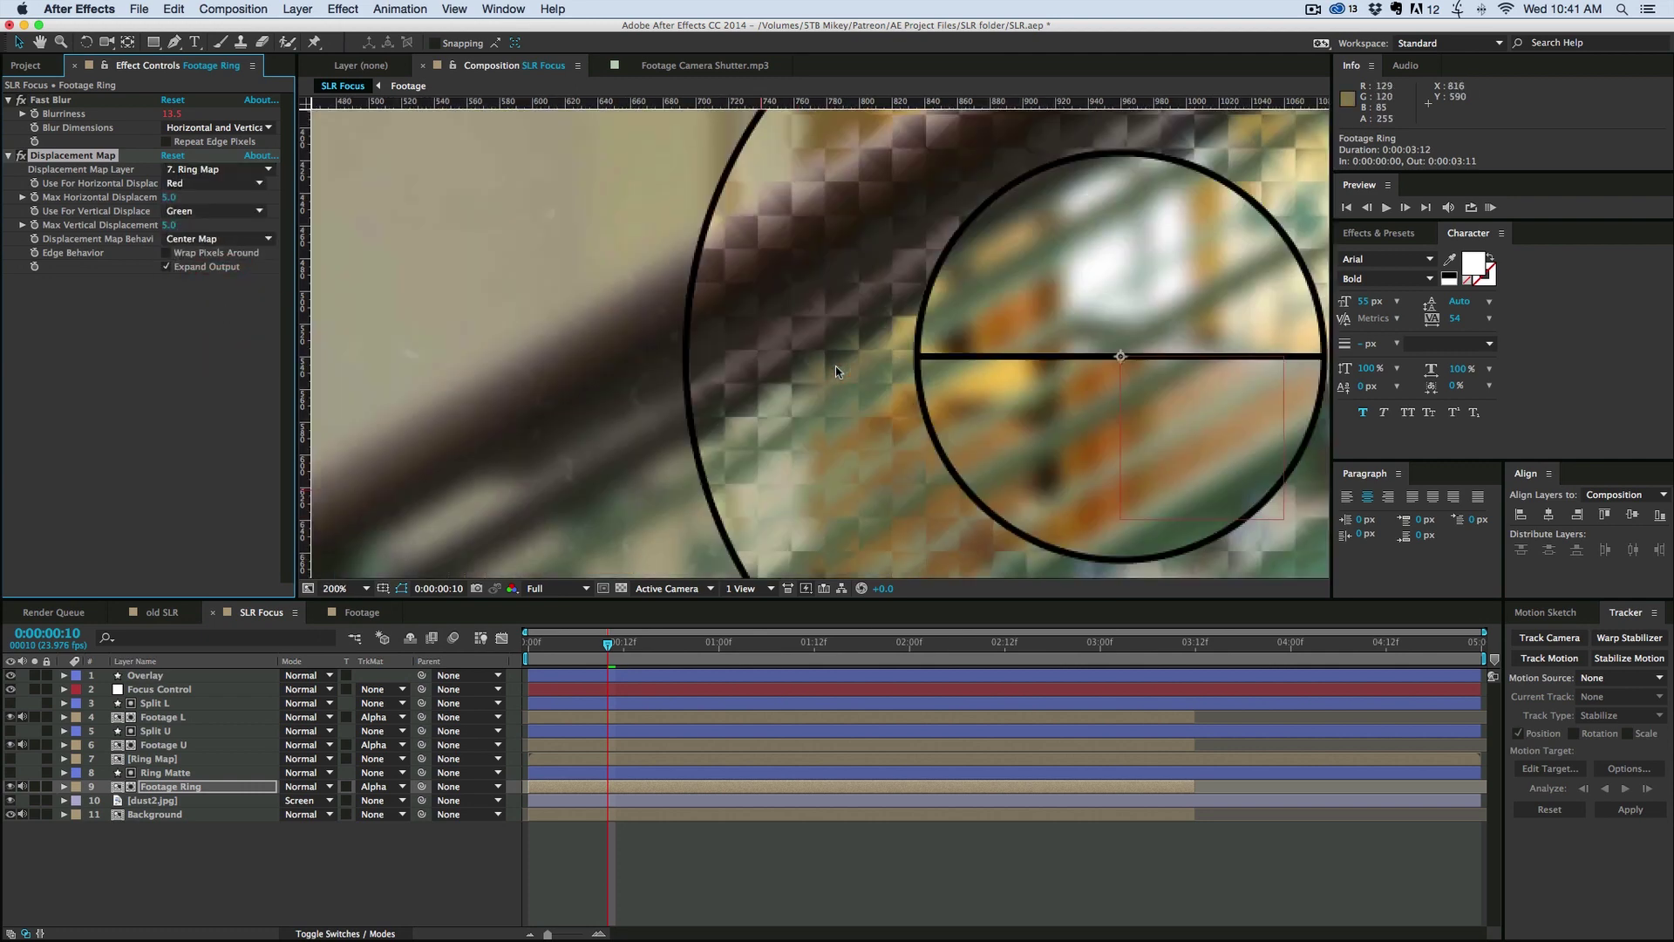
pyautogui.moveTo(175, 202); pyautogui.dragTo(206, 228)
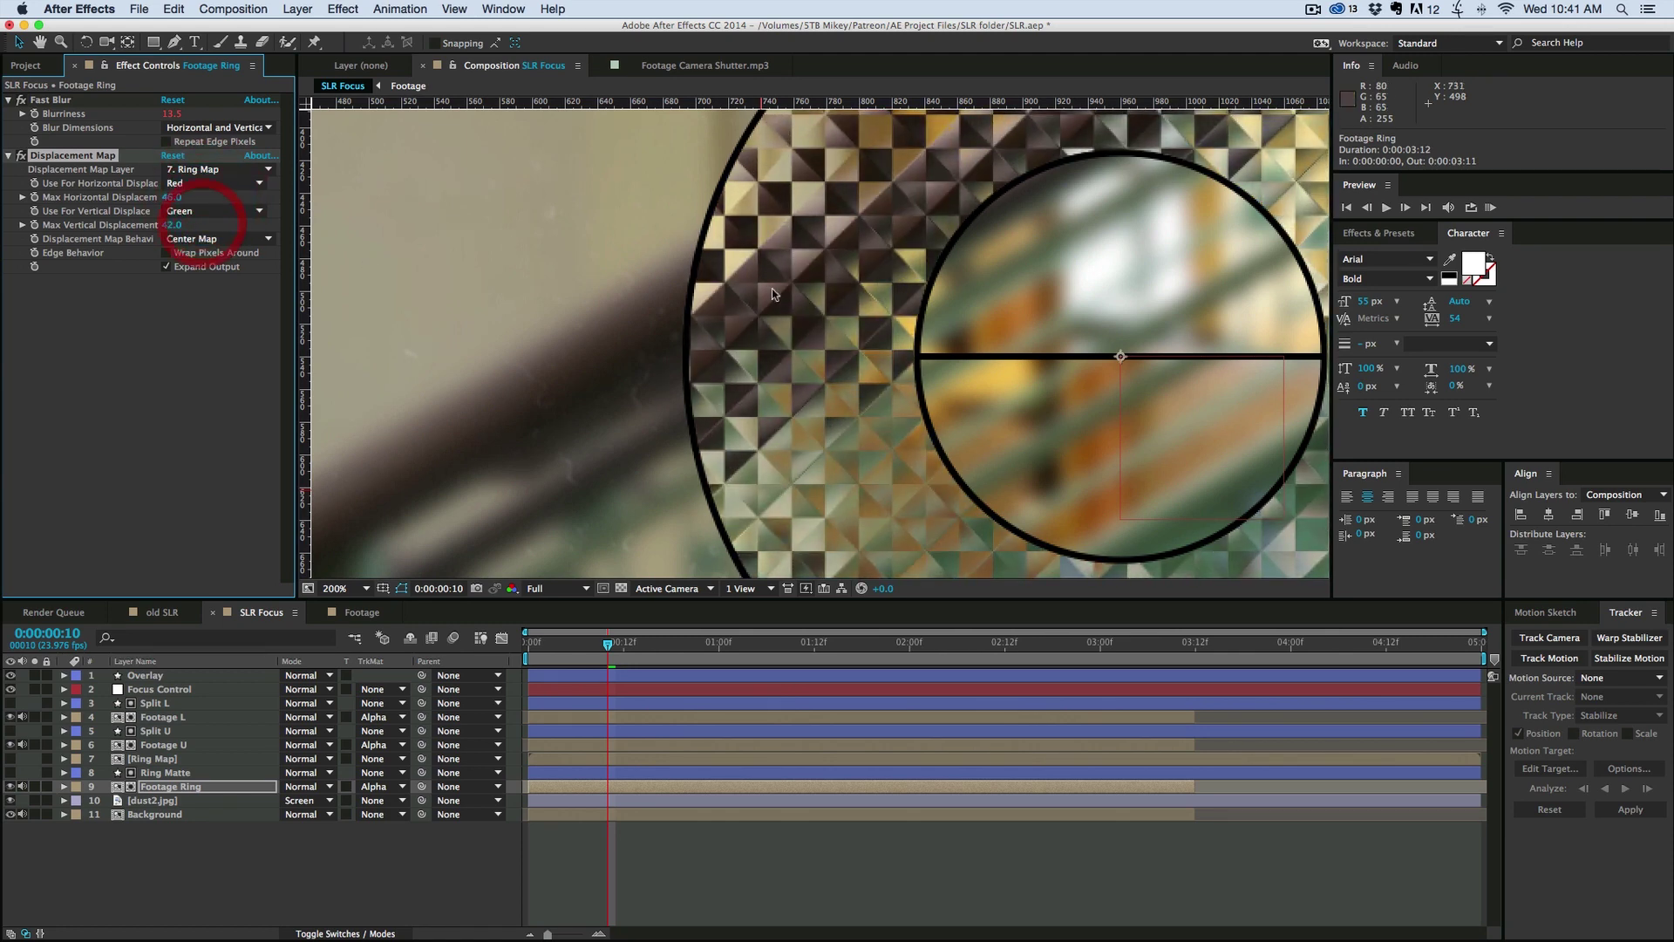
pyautogui.scroll(-1, 772, 290)
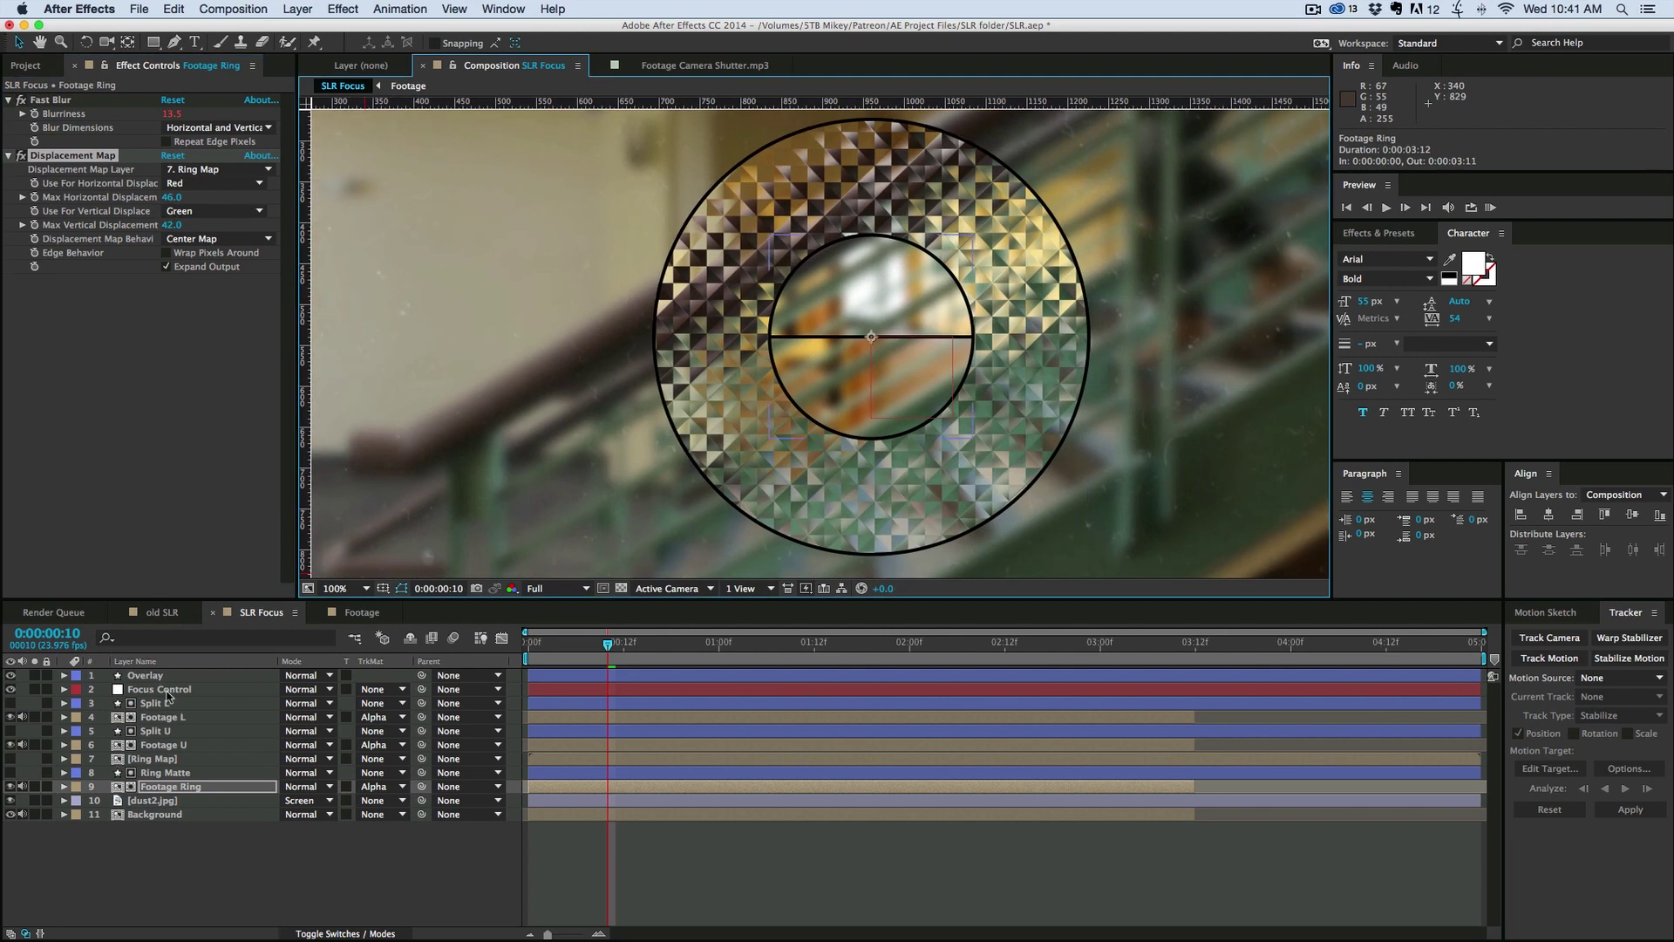
# Step: Drive Footage Ring's Max Horizontal Displacement with the expression Math.abs(thisComp.layer("Focus Control").effect("Slider Control")("Slider")*2)
pyautogui.click(64, 688)
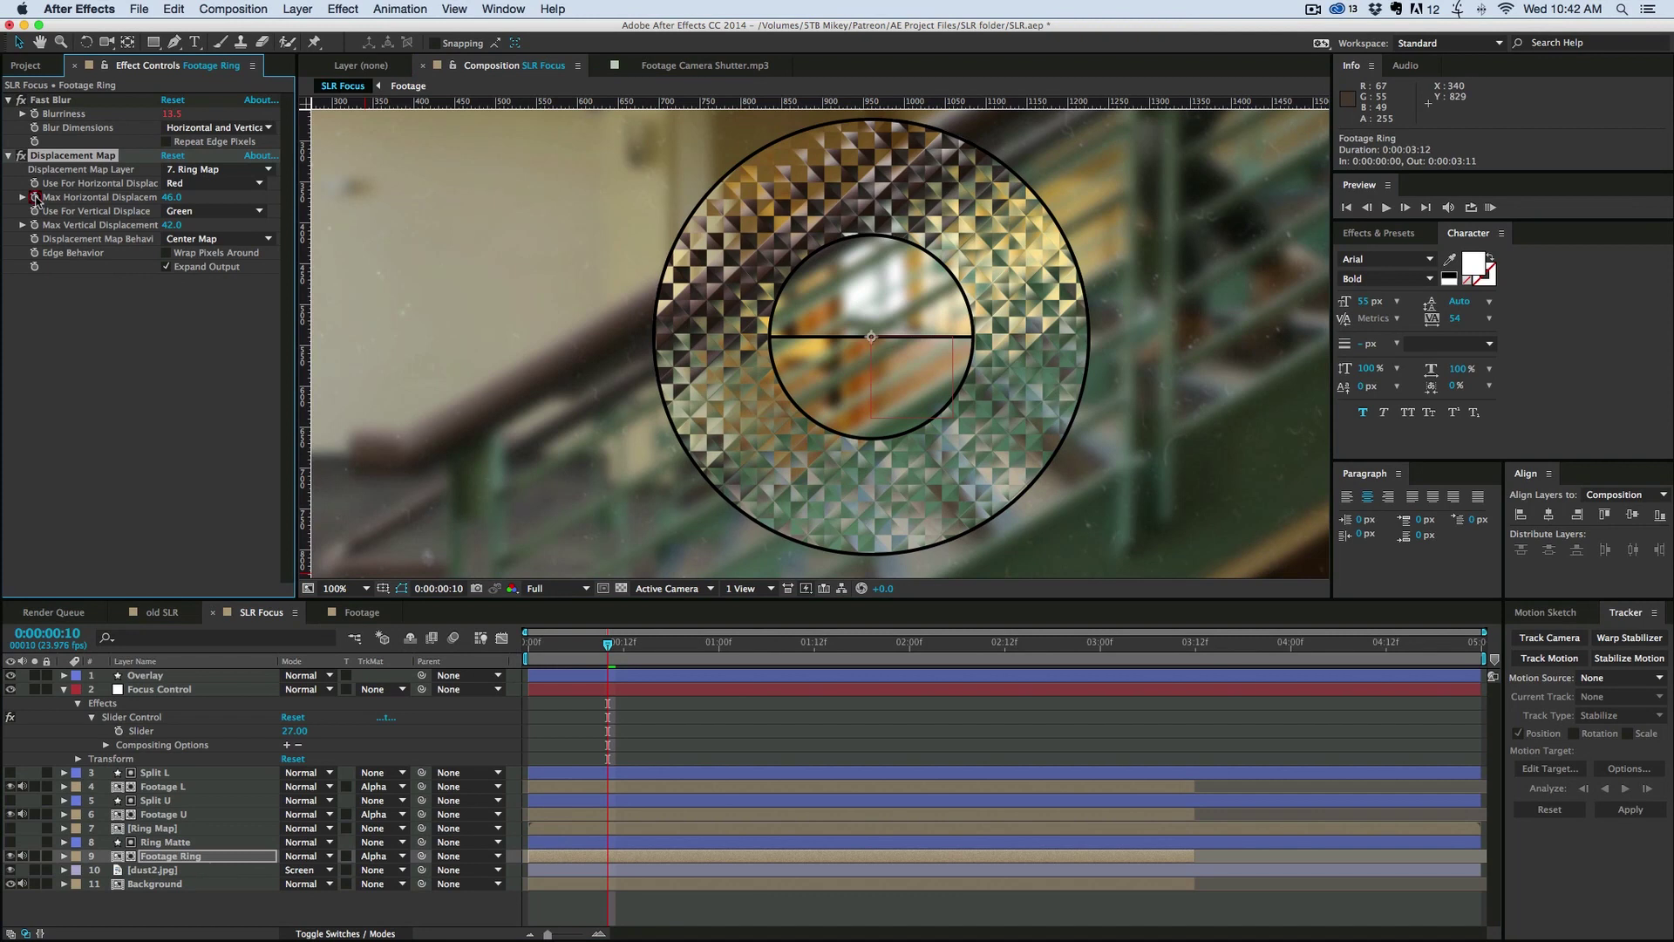
pyautogui.keyDown('alt'); pyautogui.click(35, 197); pyautogui.keyUp('alt')
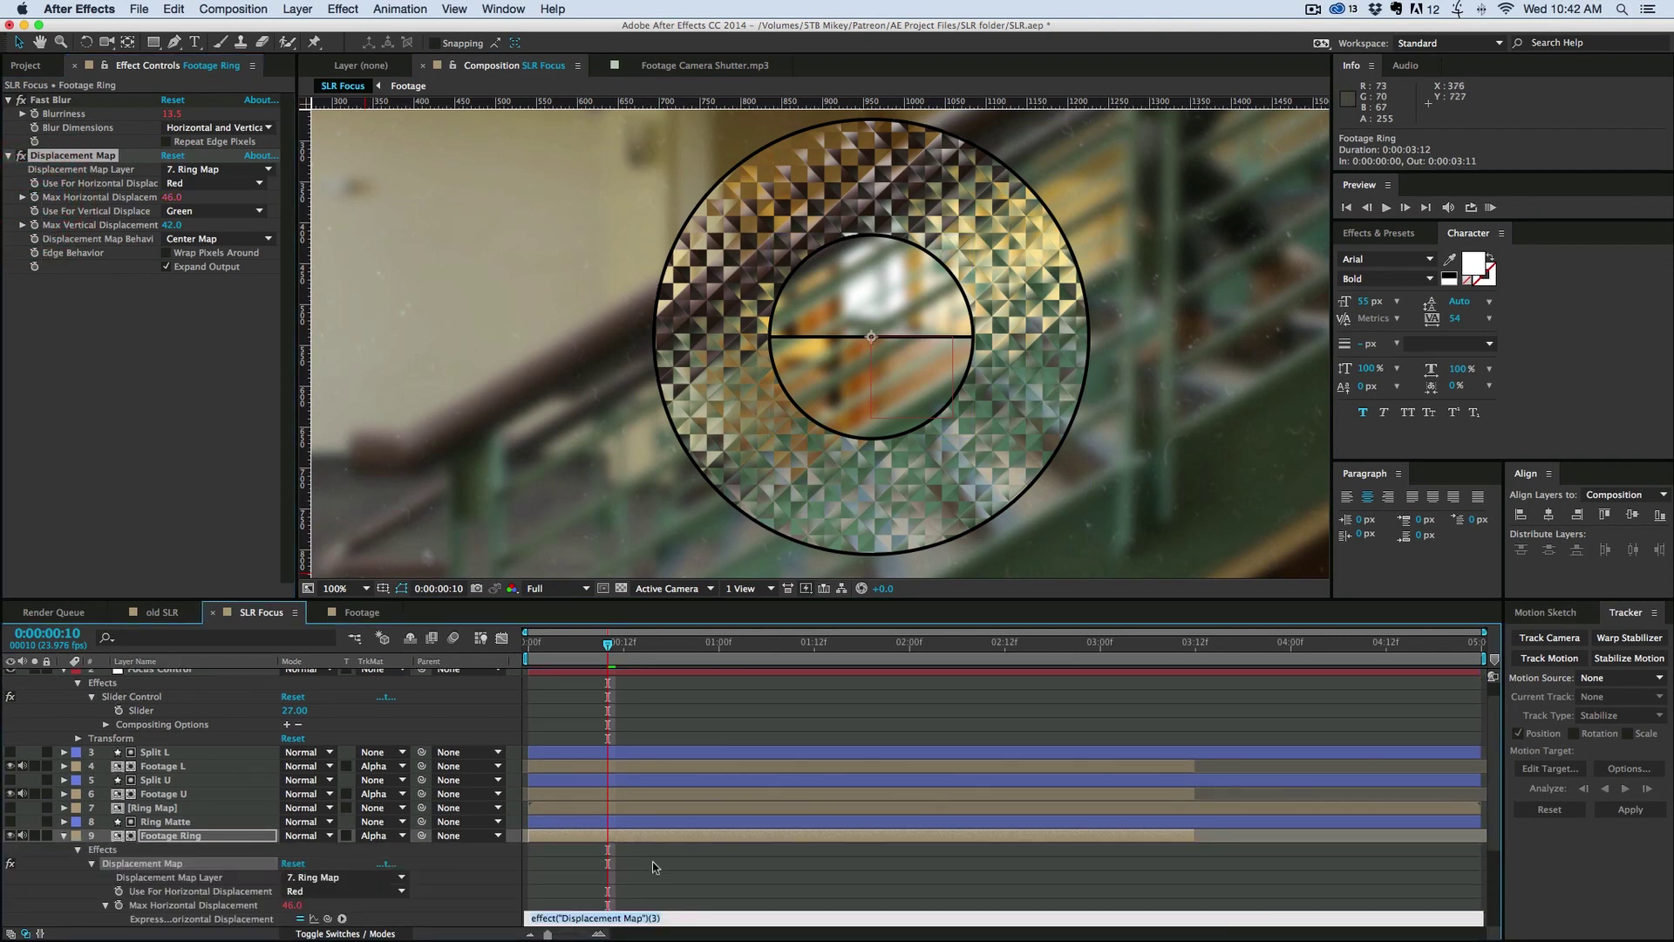
pyautogui.write('Math.abs(')
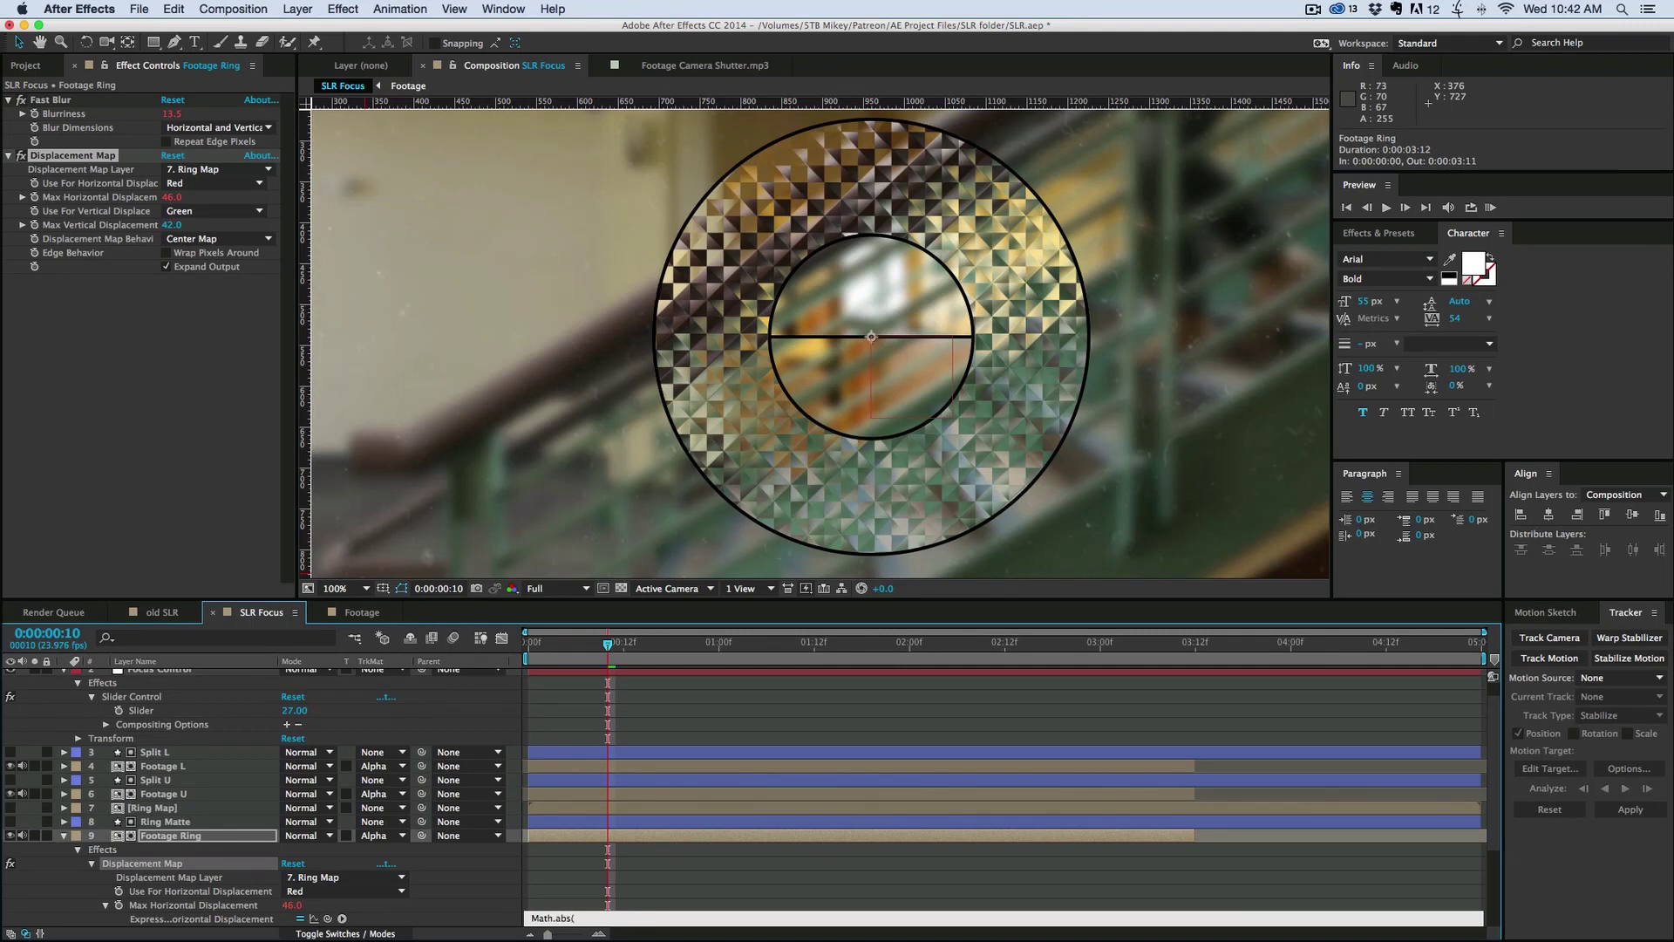
pyautogui.moveTo(329, 918); pyautogui.dragTo(179, 711)
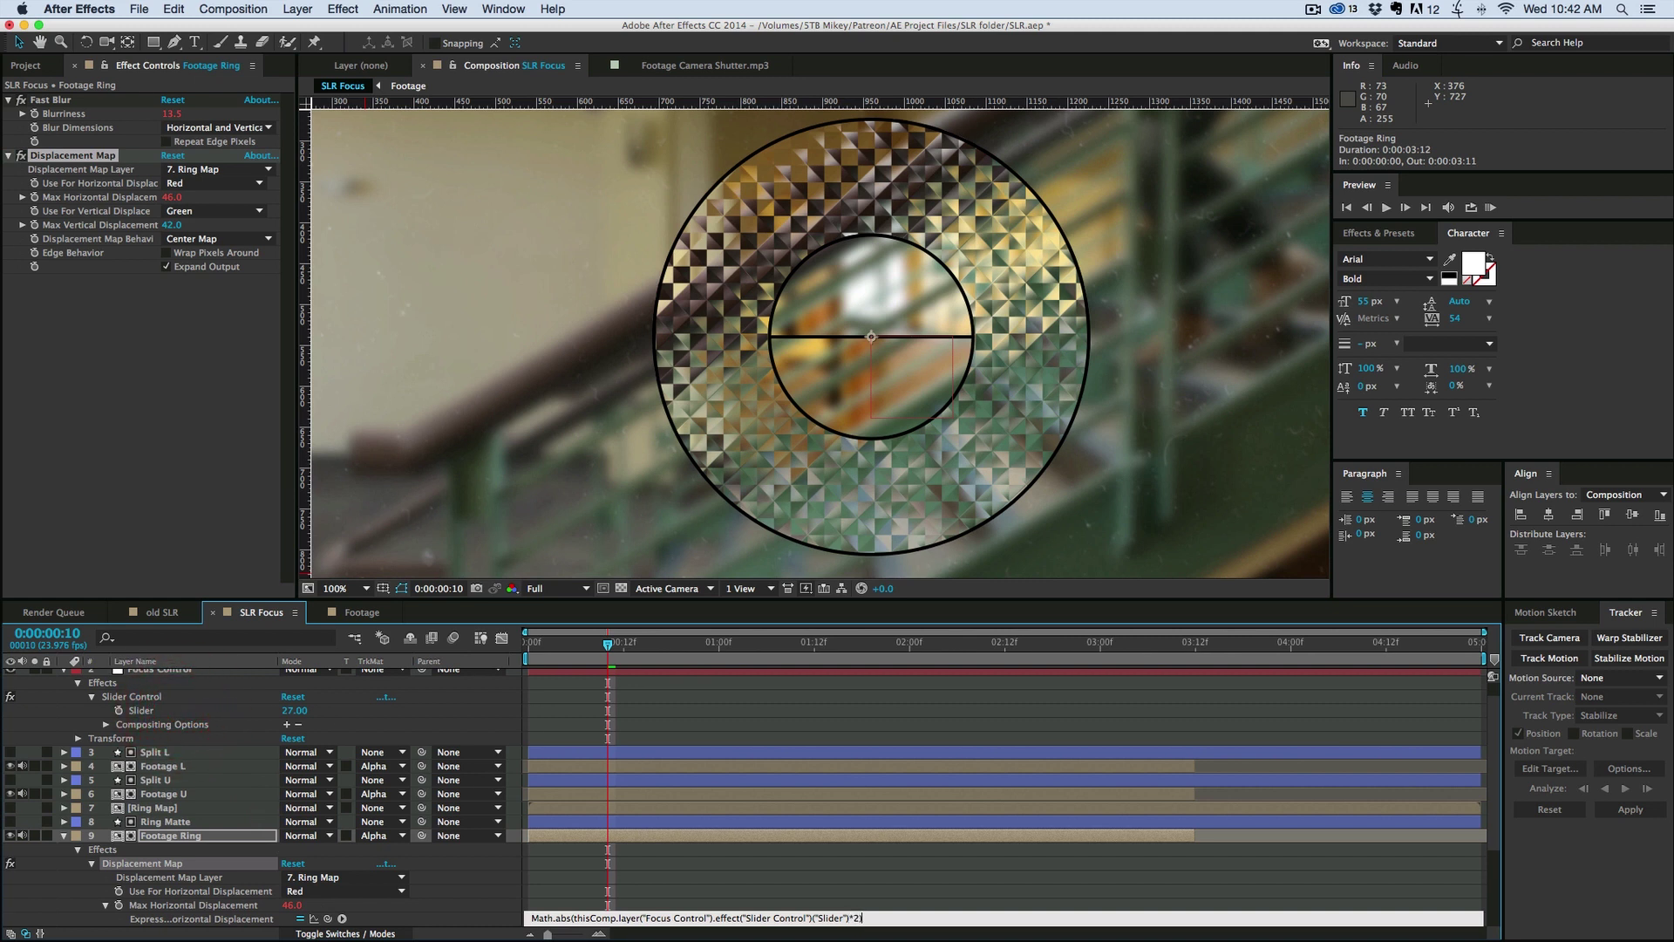
pyautogui.click(926, 918)
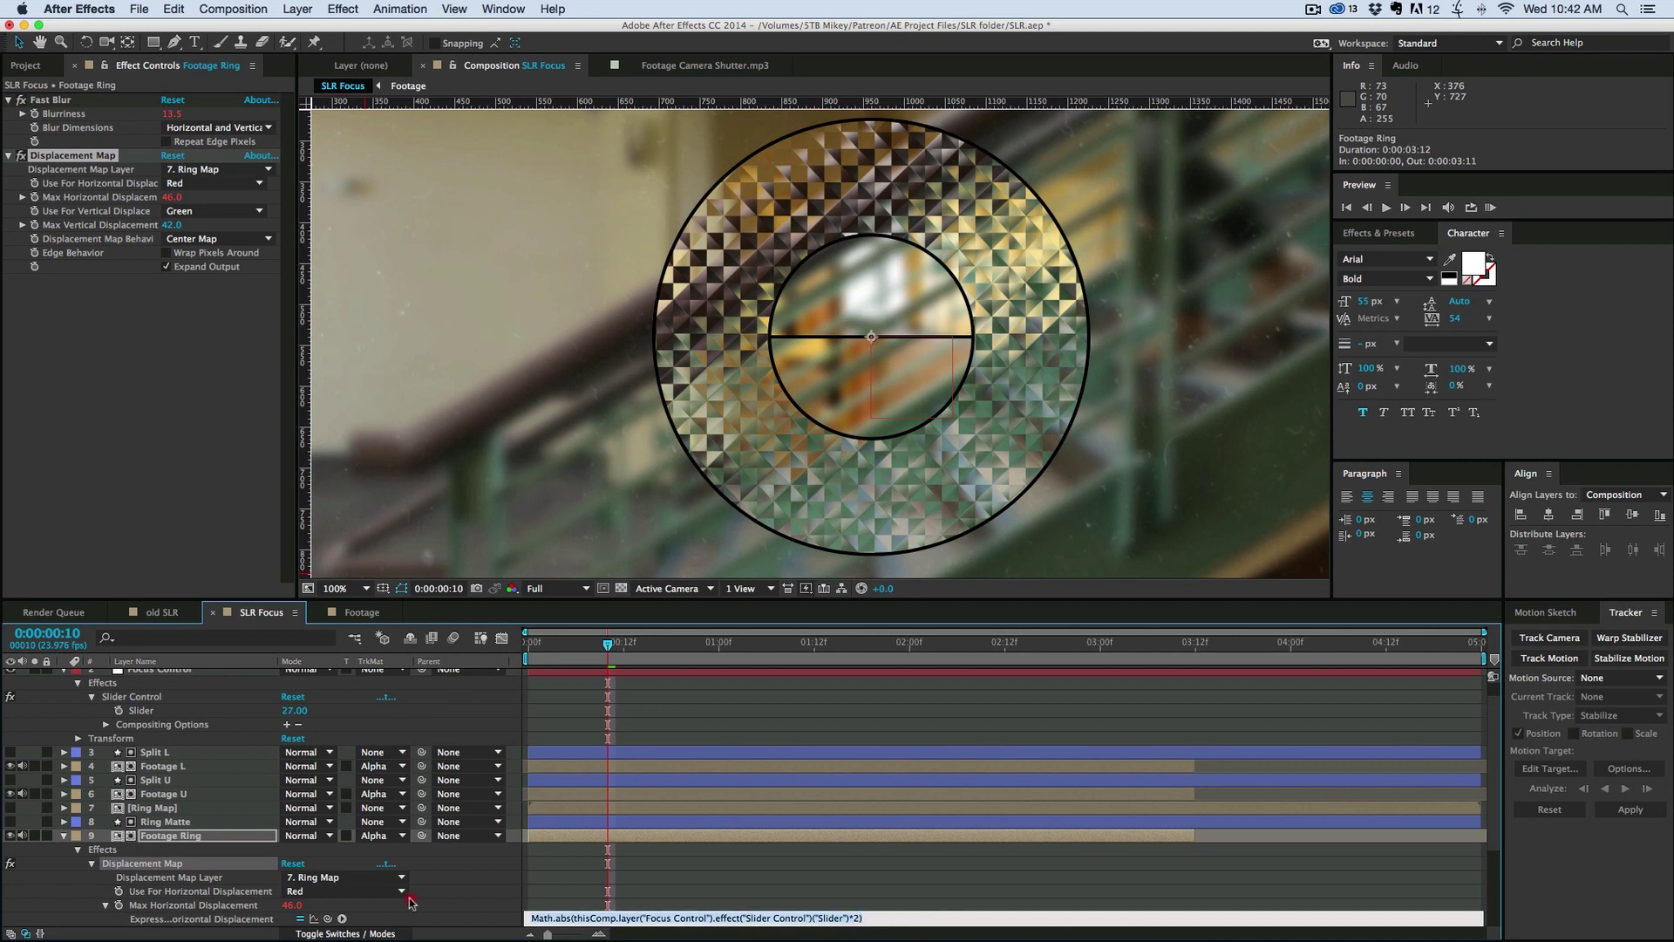
pyautogui.click(695, 872)
# Step: Give Footage Ring's Max Vertical Displacement the same Math.abs Focus Control slider*2 expression, and collapse the layer
pyautogui.scroll(-3, 285, 898)
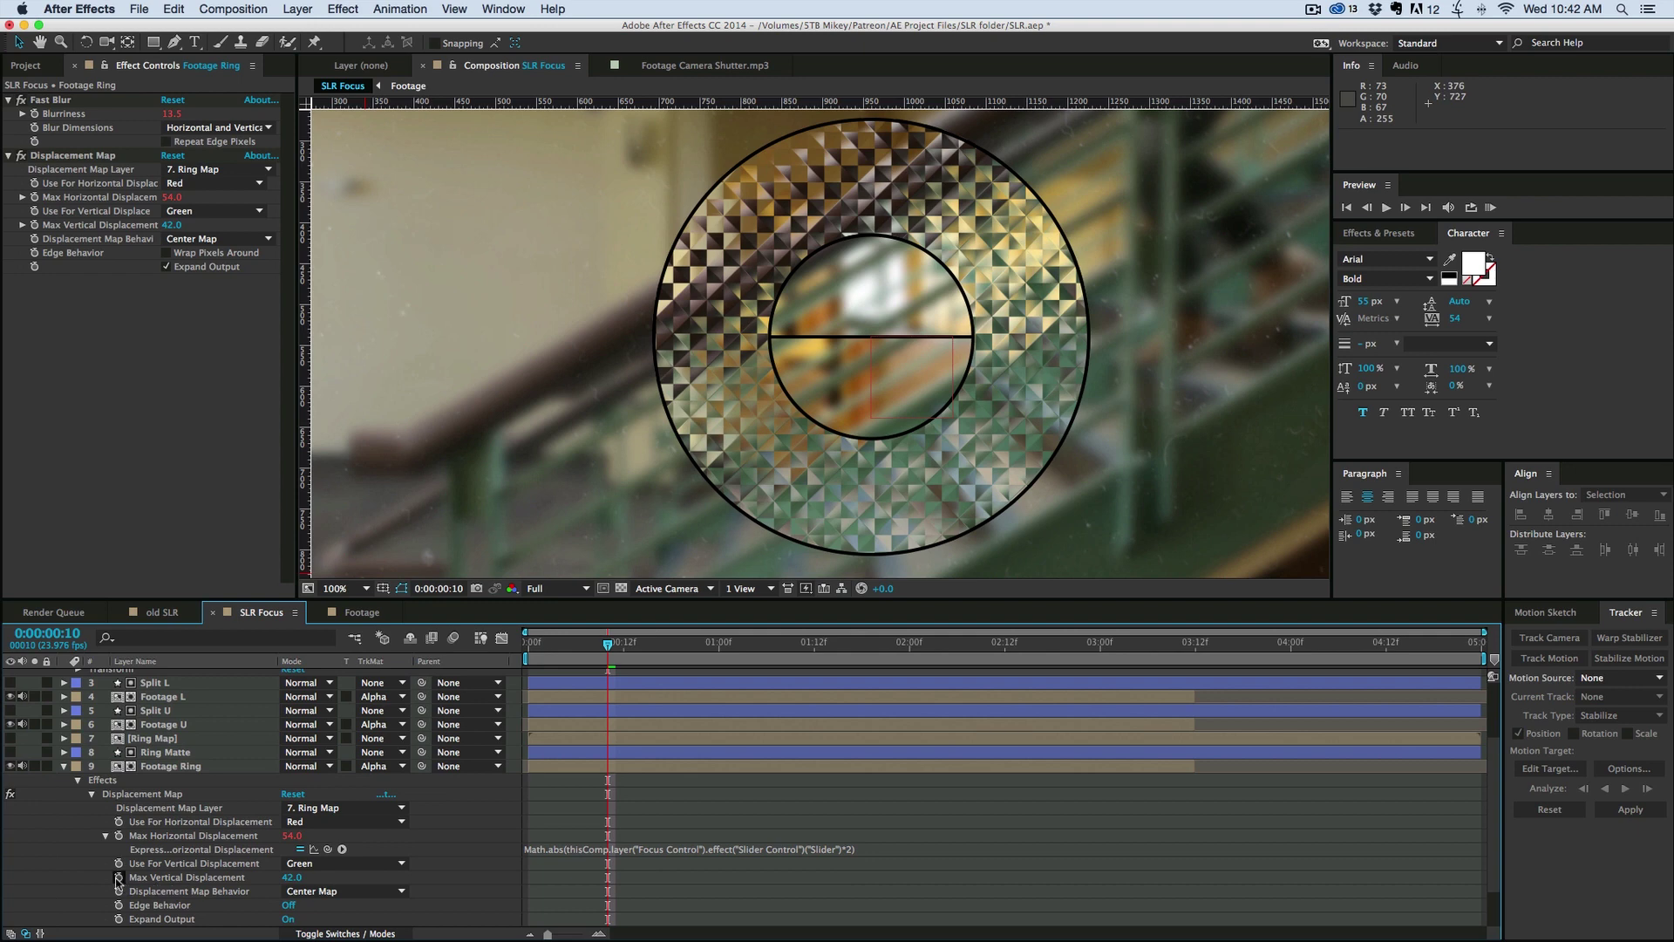
pyautogui.keyDown('alt'); pyautogui.click(118, 877); pyautogui.keyUp('alt')
pyautogui.write('Math.abs(thisComp.layer("Focus Control").effect("Slider Control")("Slider")*2)')
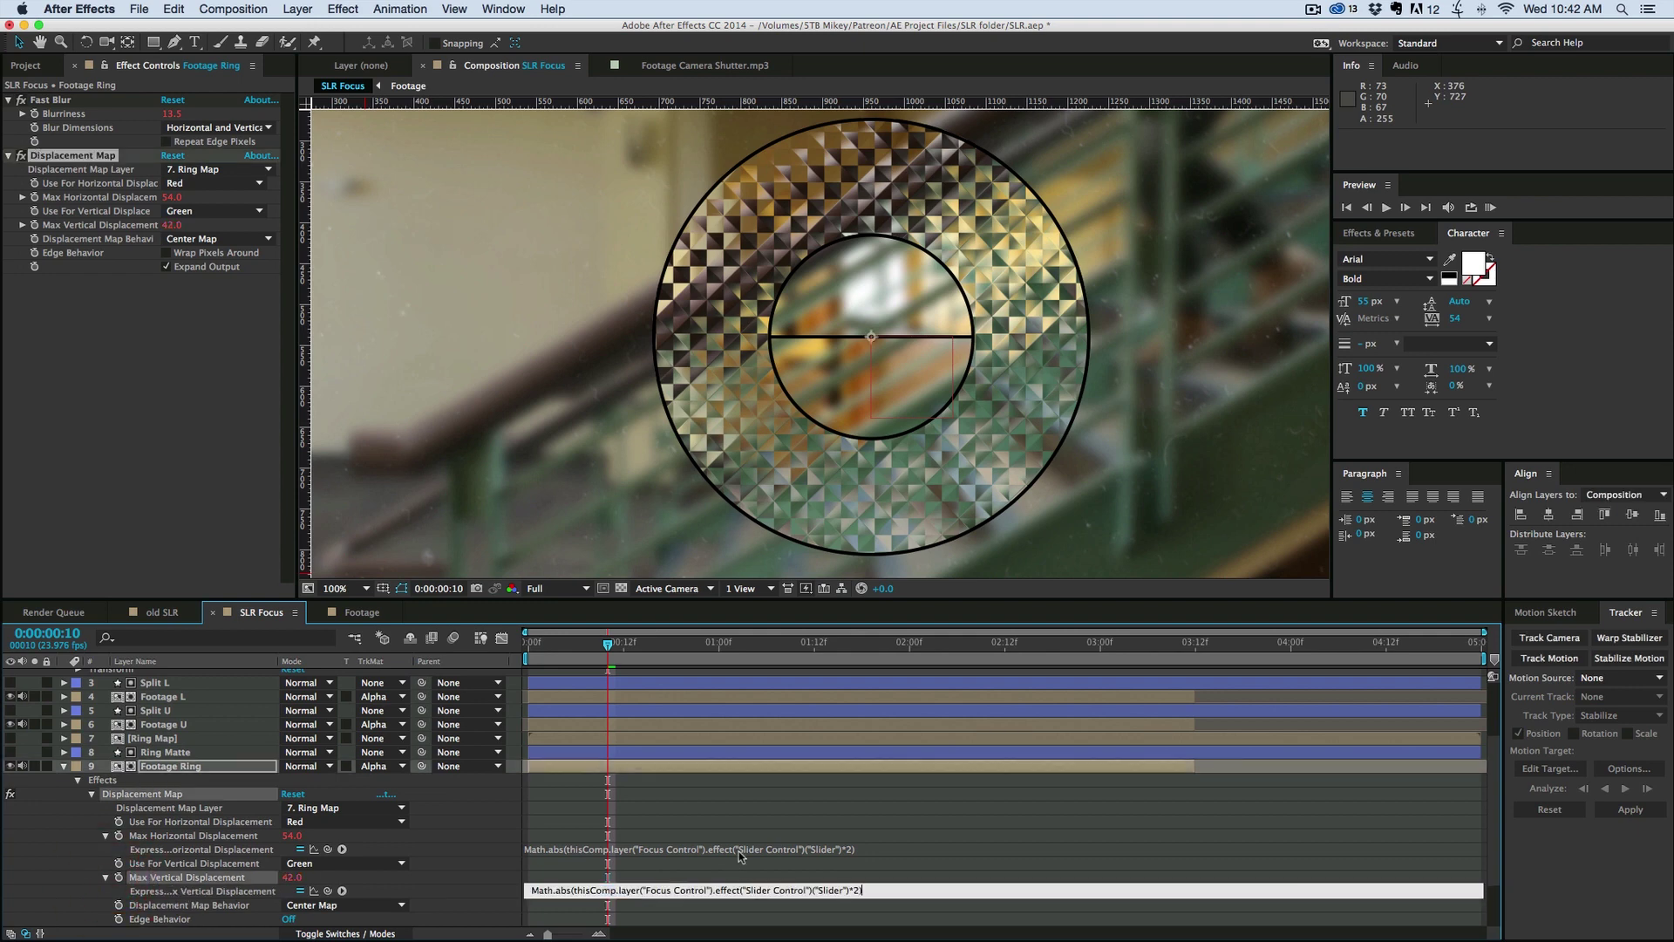
pyautogui.click(741, 834)
pyautogui.click(62, 766)
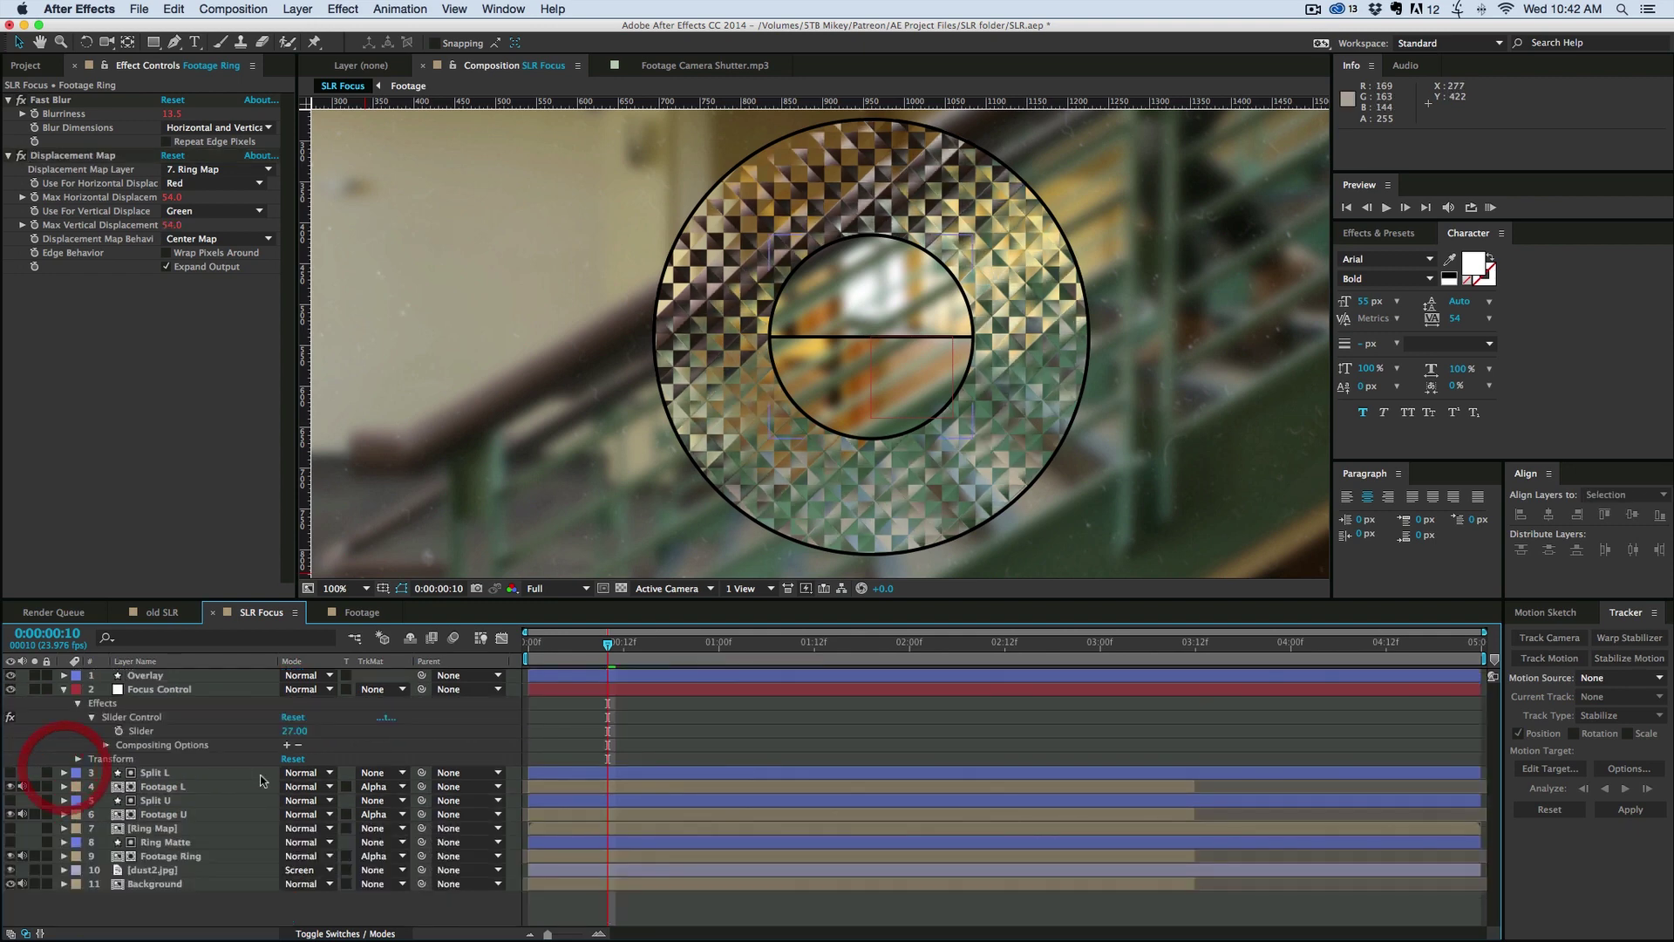
# Step: Scrub the Focus Control slider to -249 to check the ring at strong defocus
pyautogui.moveTo(294, 732); pyautogui.dragTo(510, 735)
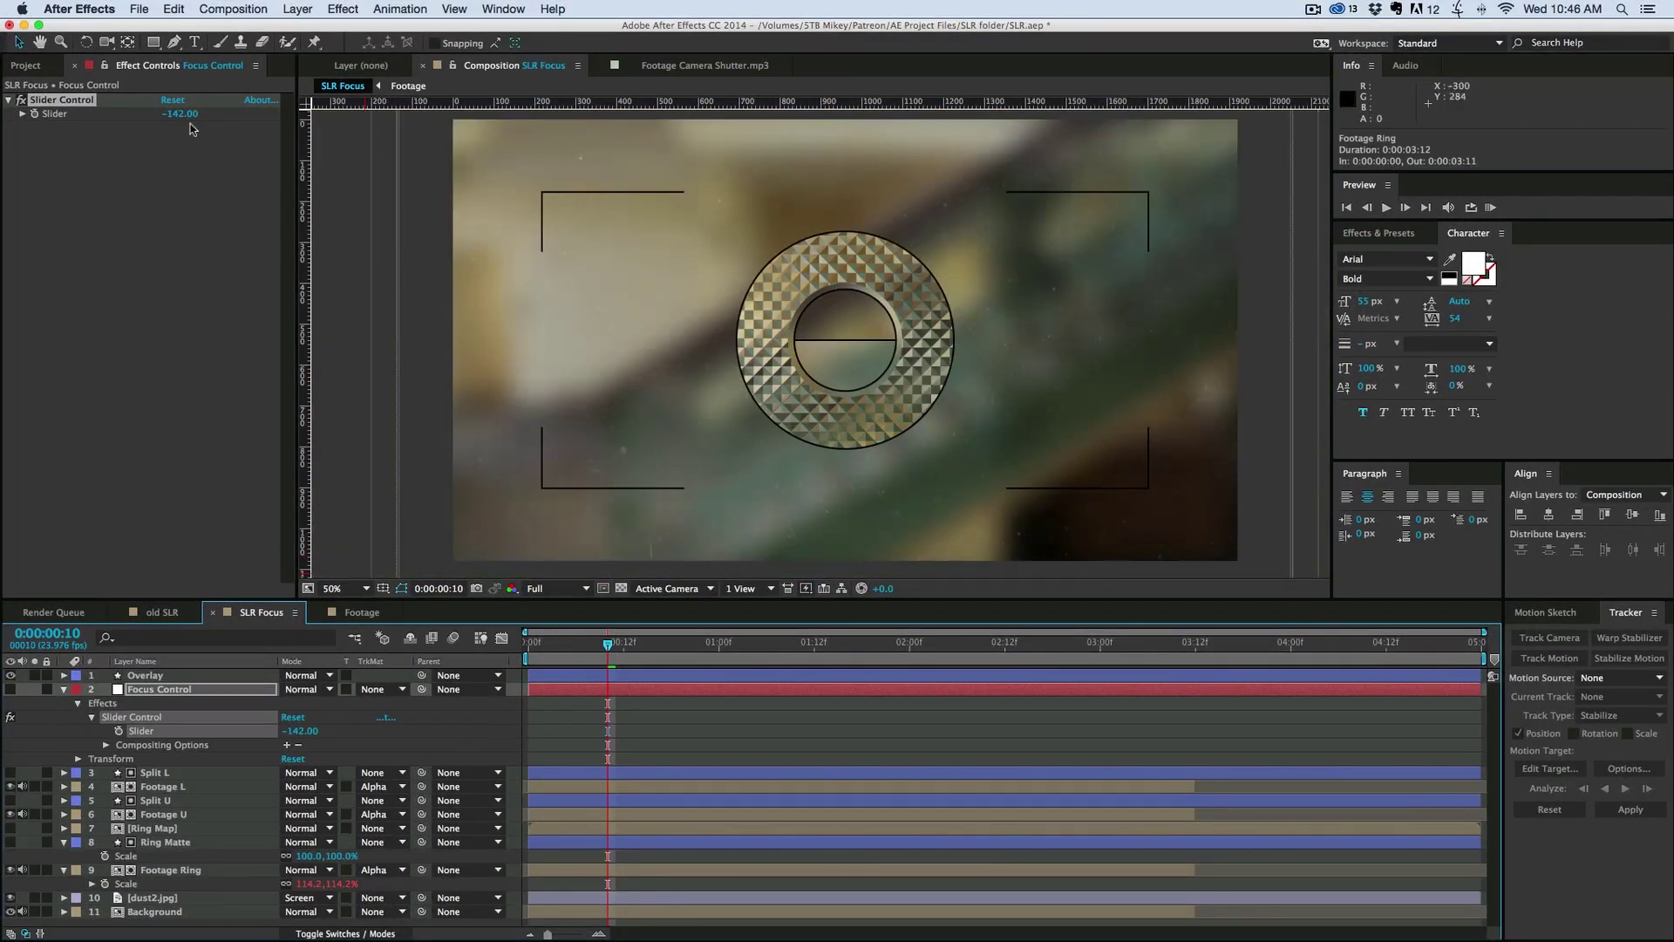
pyautogui.moveTo(181, 119); pyautogui.dragTo(101, 112)
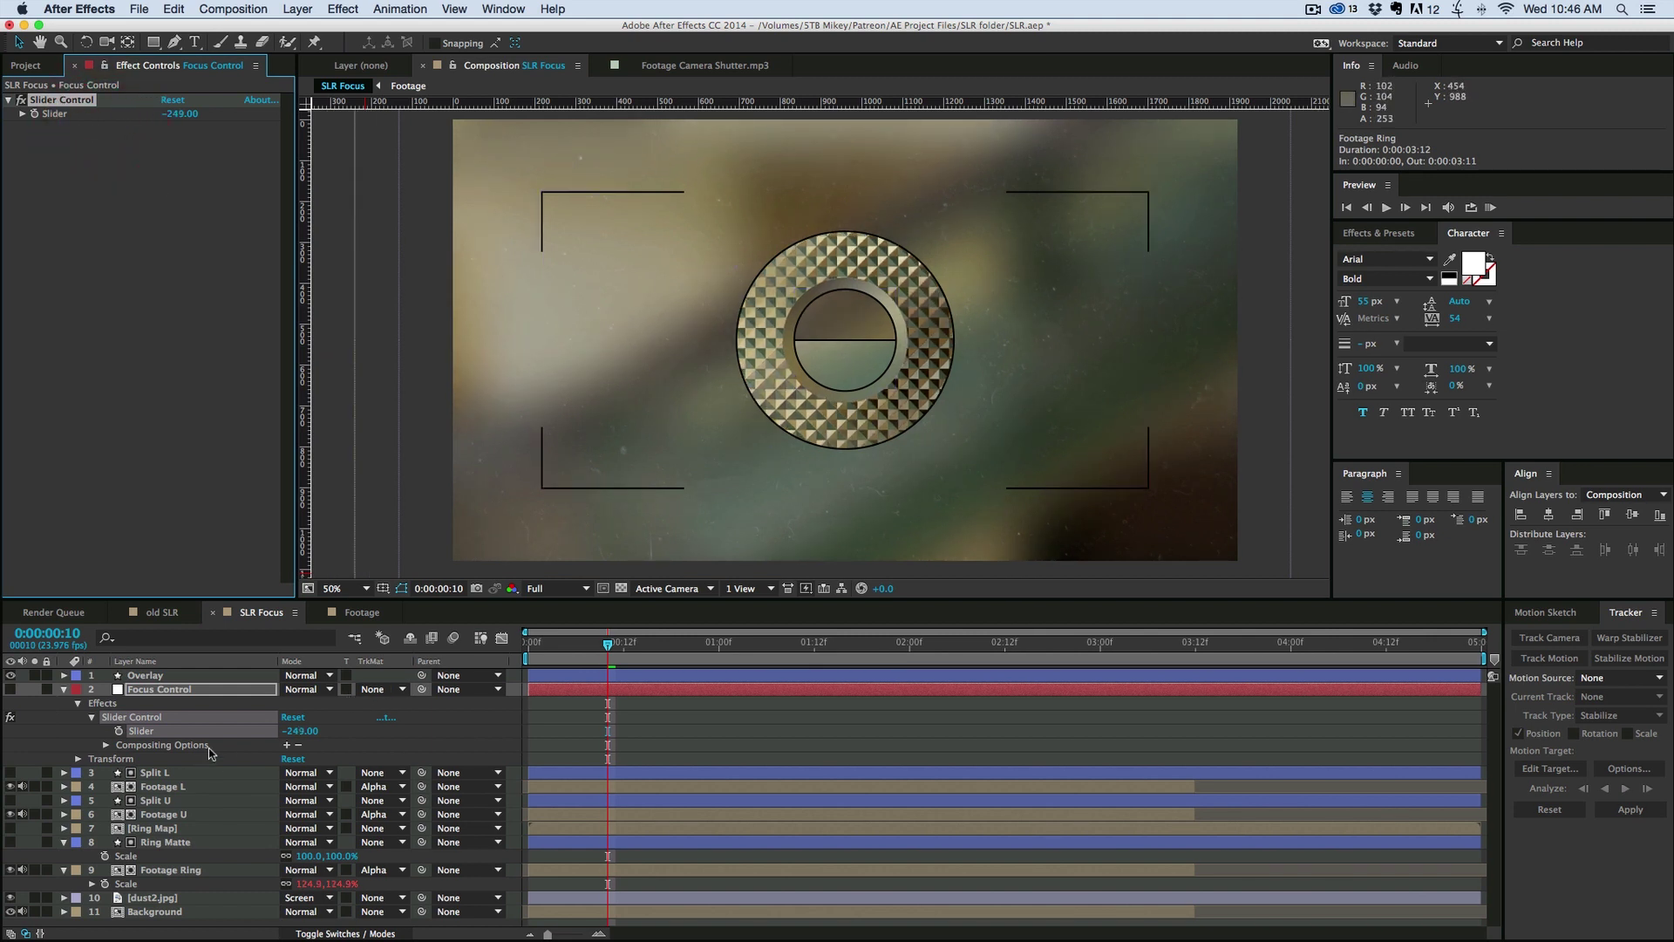
# Step: Remove the fScale expression from the Footage Ring layer's own Scale property and collapse the layer
pyautogui.click(190, 844)
pyautogui.click(194, 870)
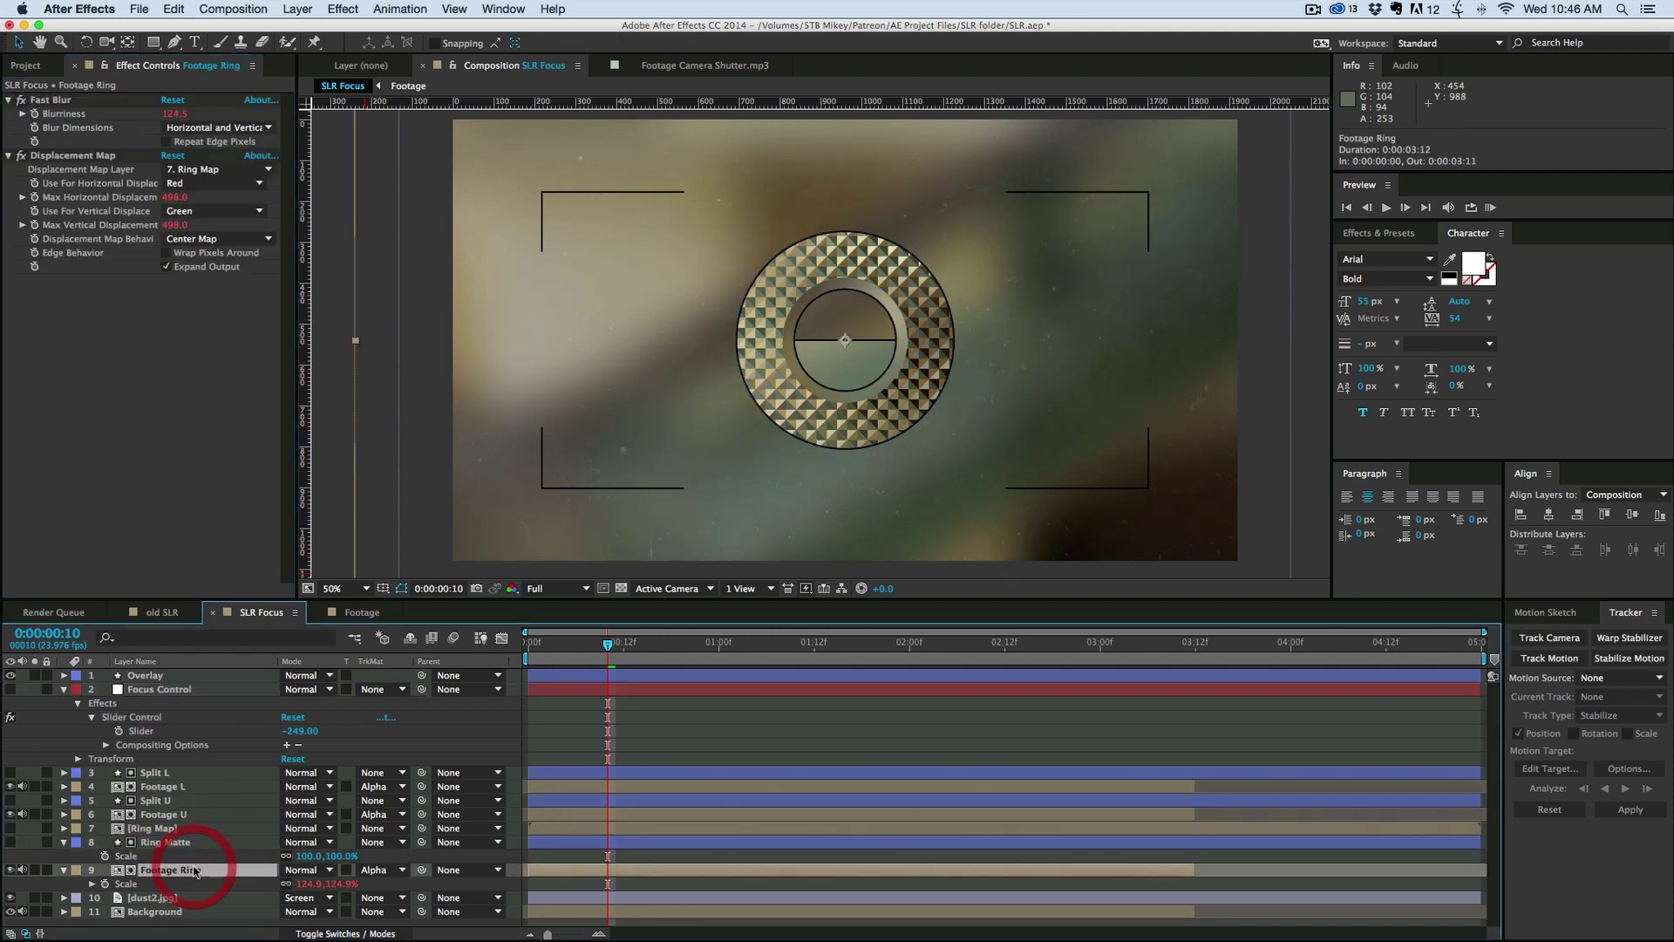
pyautogui.click(105, 883)
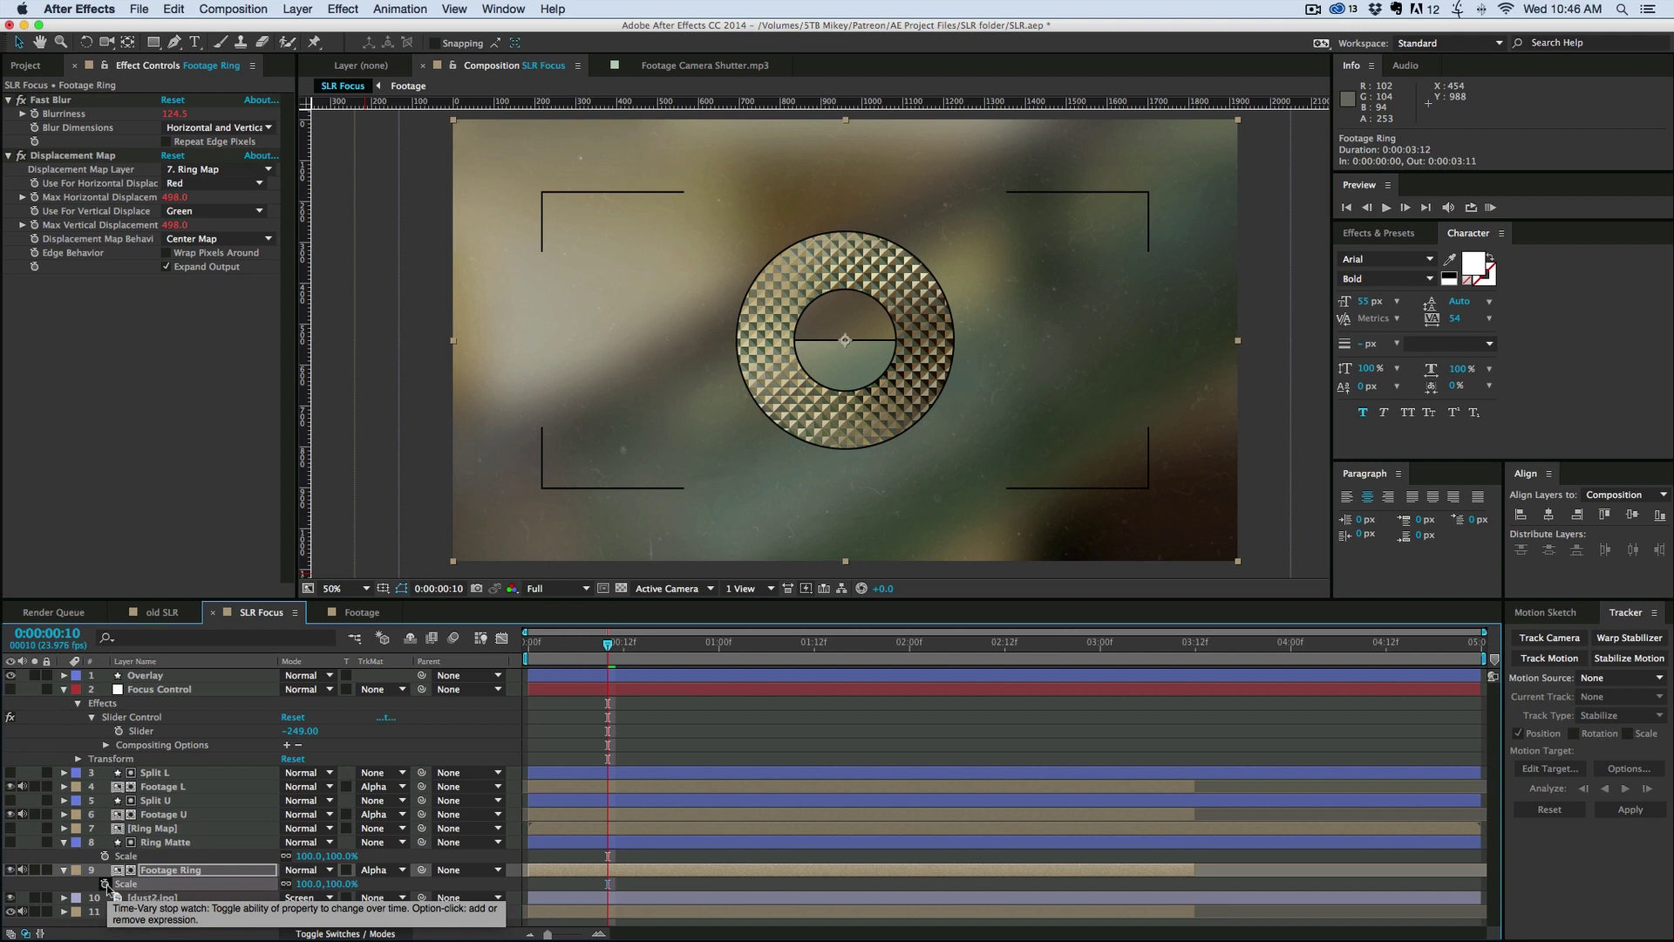
pyautogui.hotkey('ctrl', 'z')
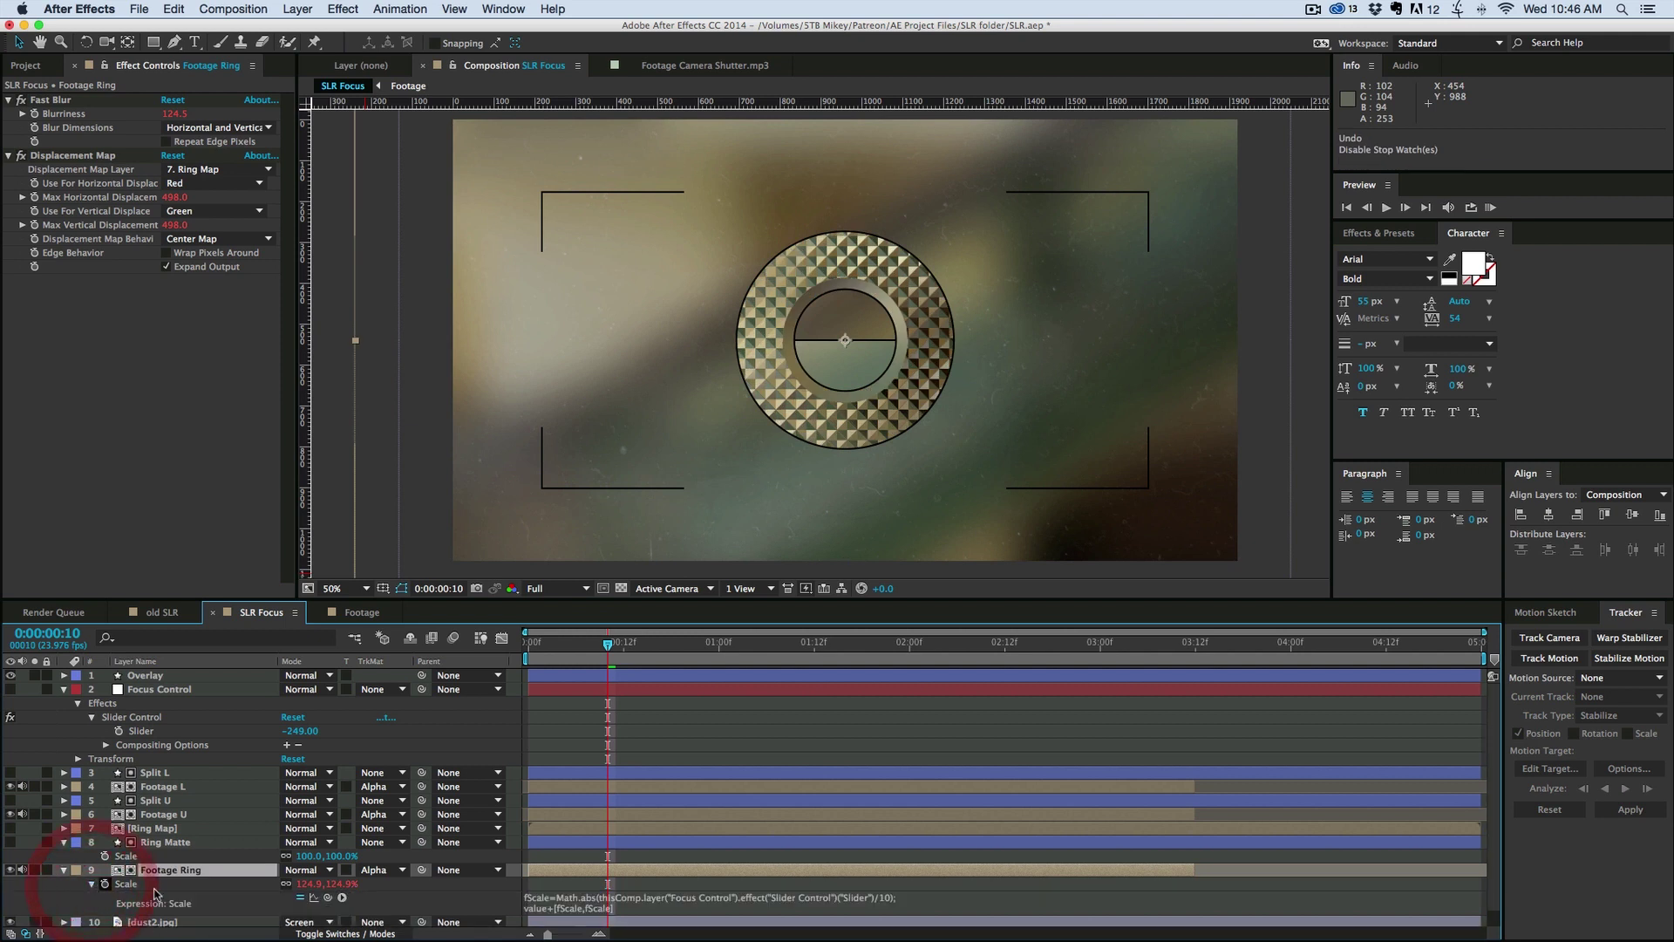
pyautogui.click(650, 904)
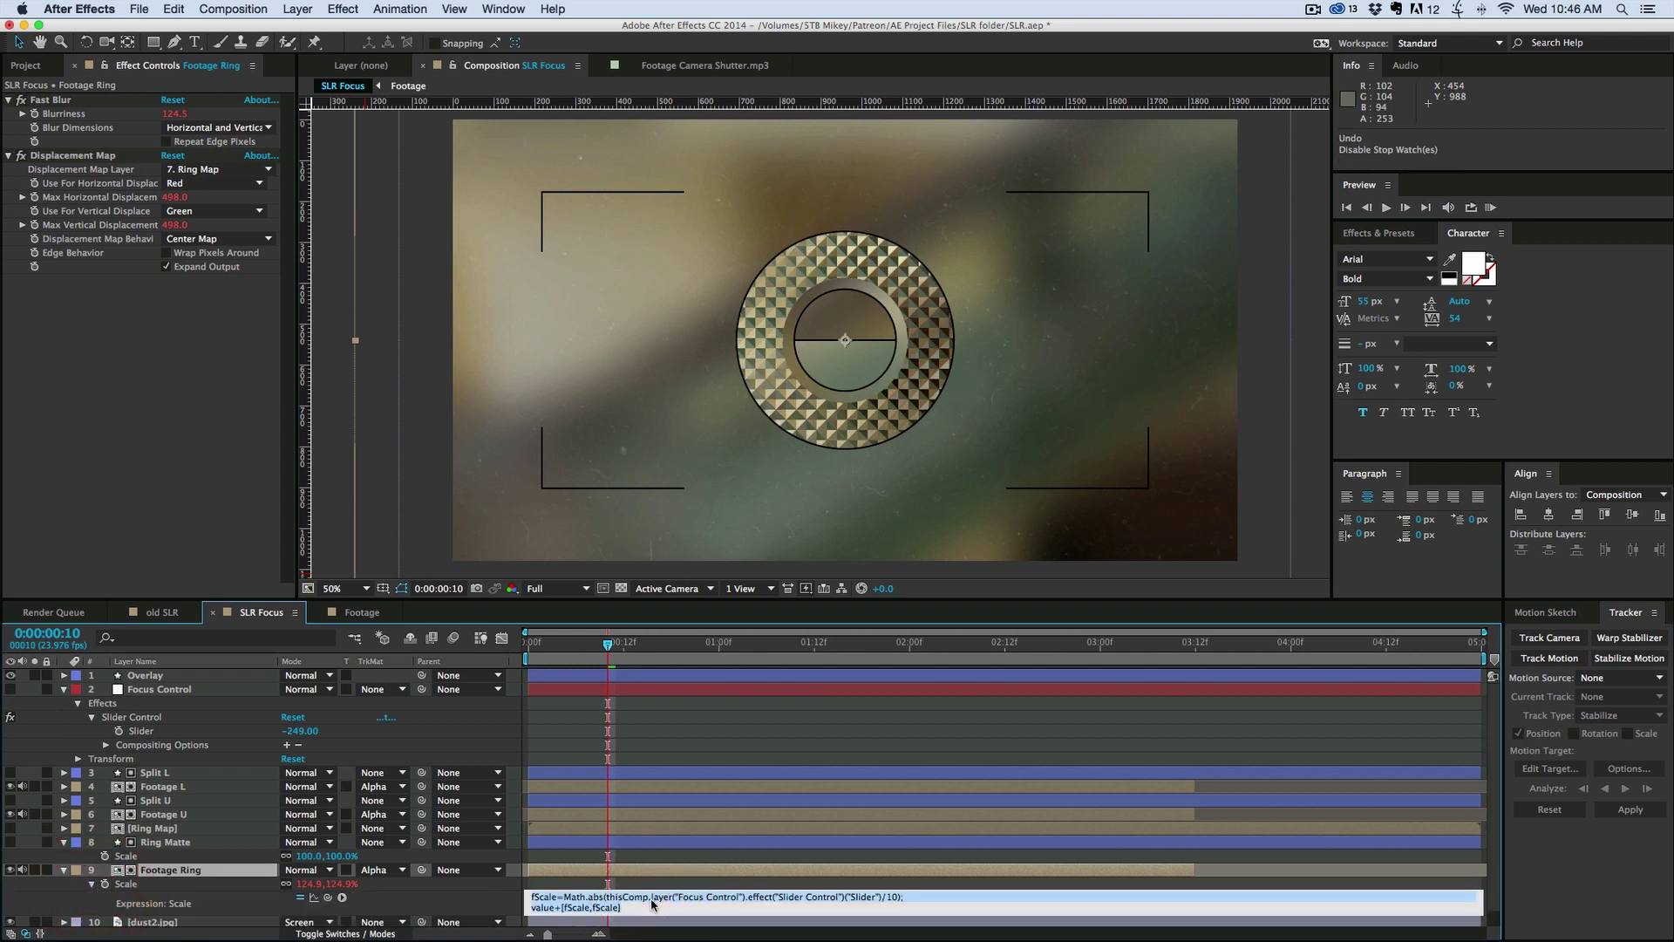
pyautogui.press('BackSpace')
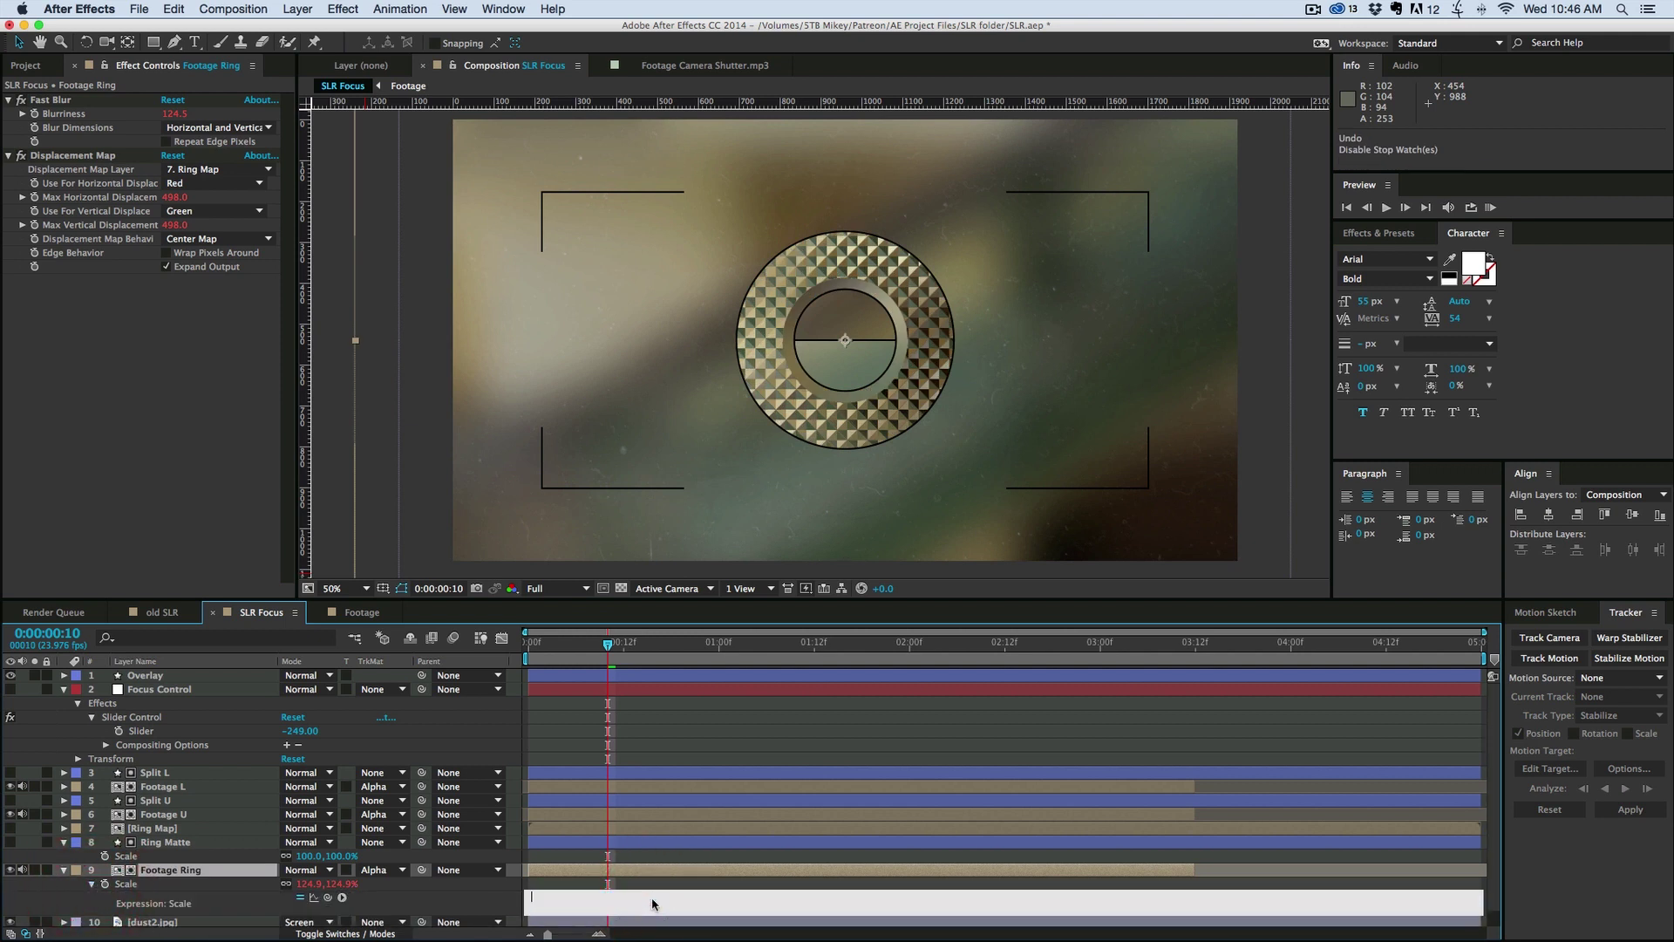
pyautogui.click(64, 870)
pyautogui.click(584, 870)
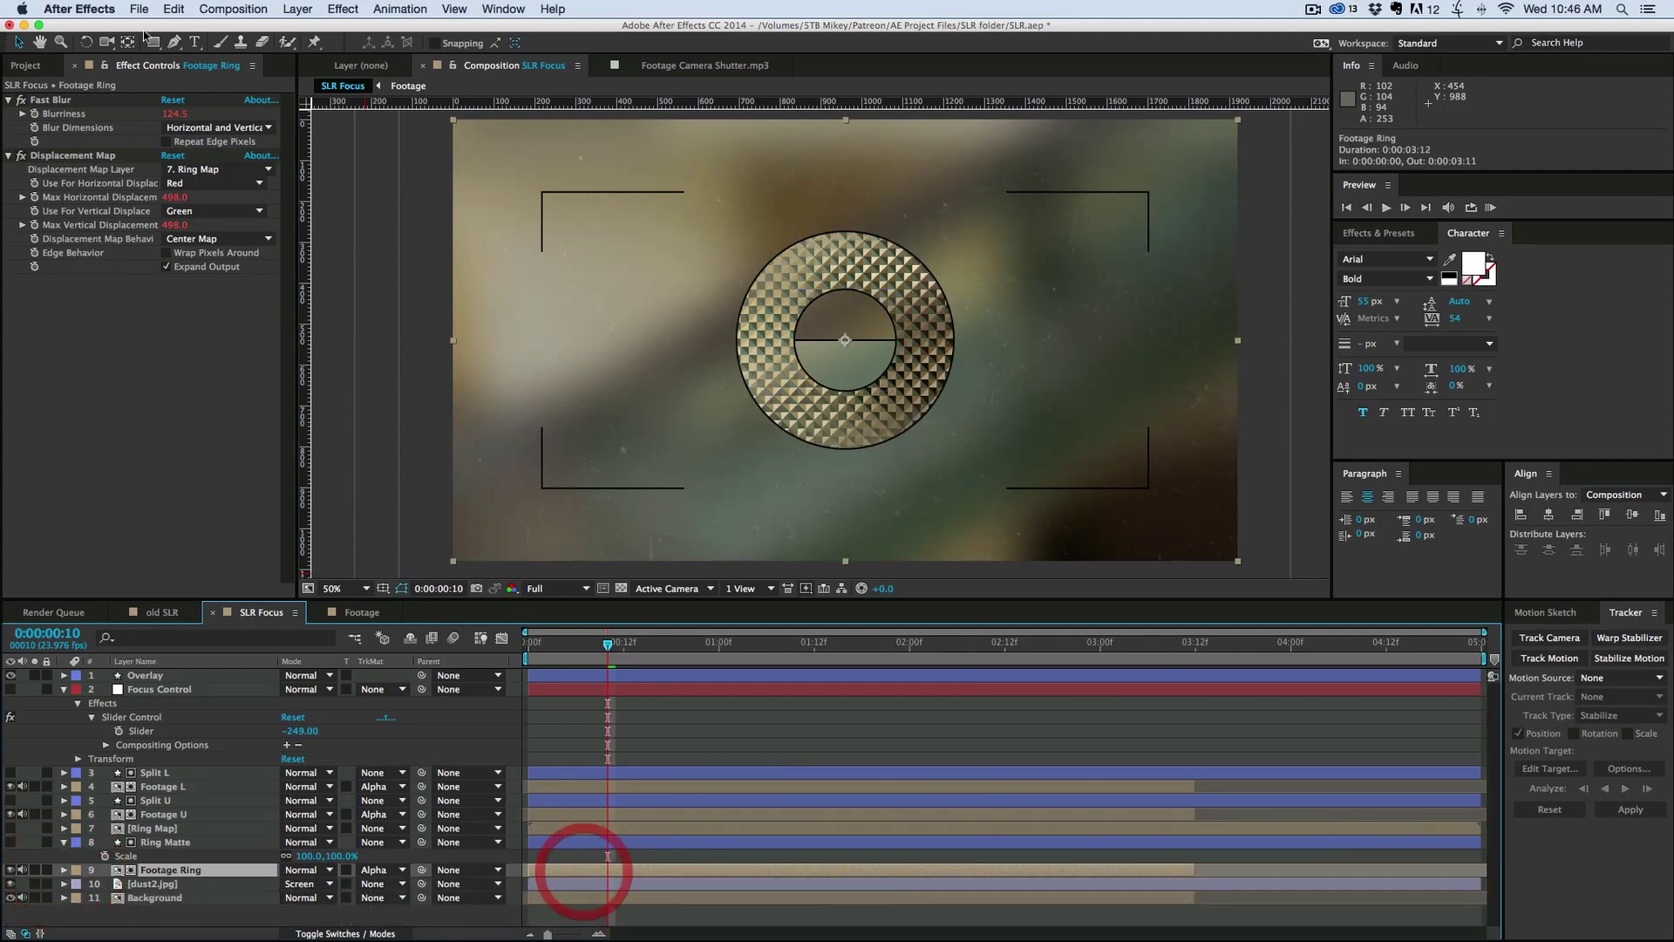
# Step: Apply the Transform effect to Footage Ring and move it above Fast Blur in the effect order
pyautogui.click(324, 11)
pyautogui.moveTo(343, 8)
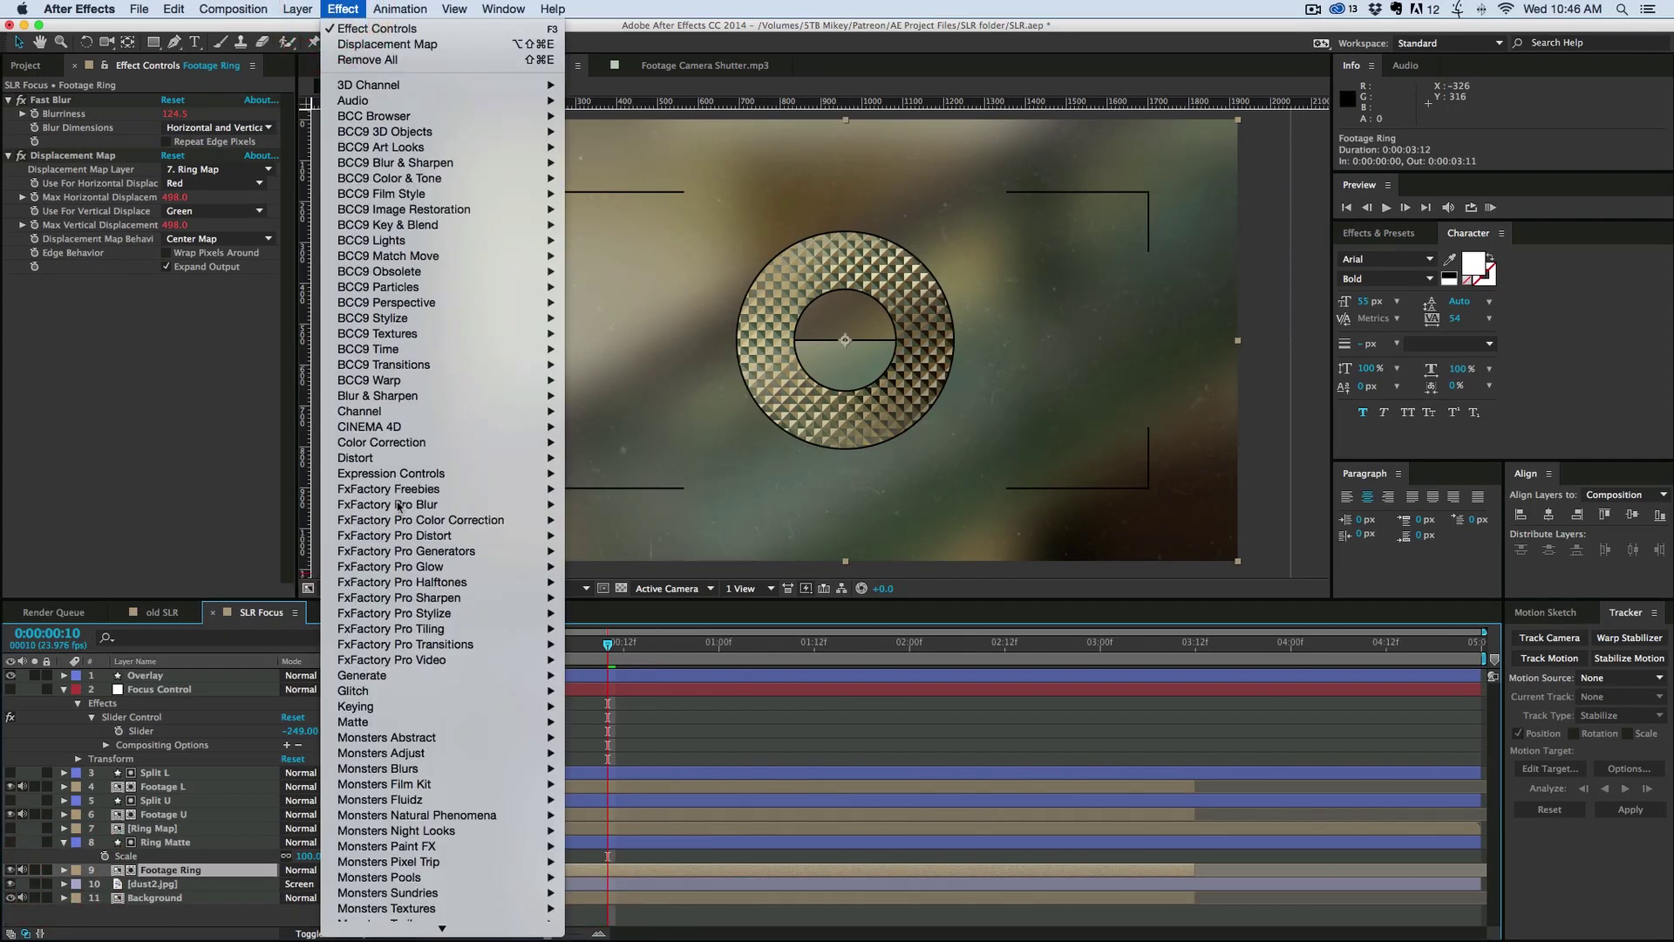
pyautogui.moveTo(394, 460)
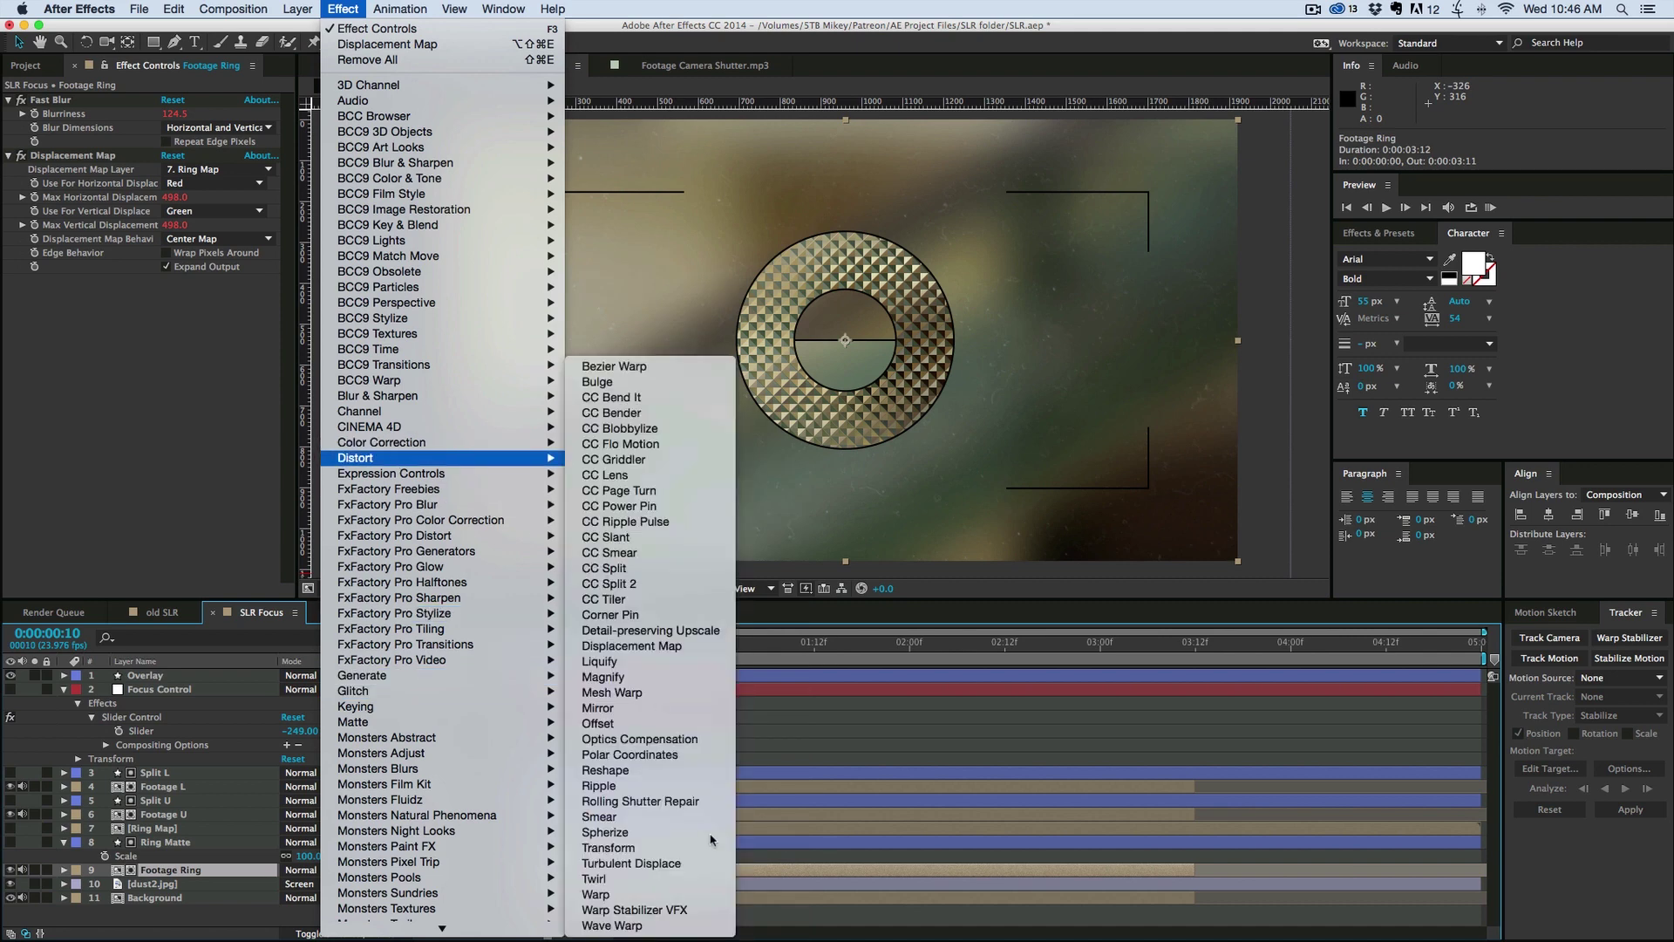
pyautogui.click(655, 855)
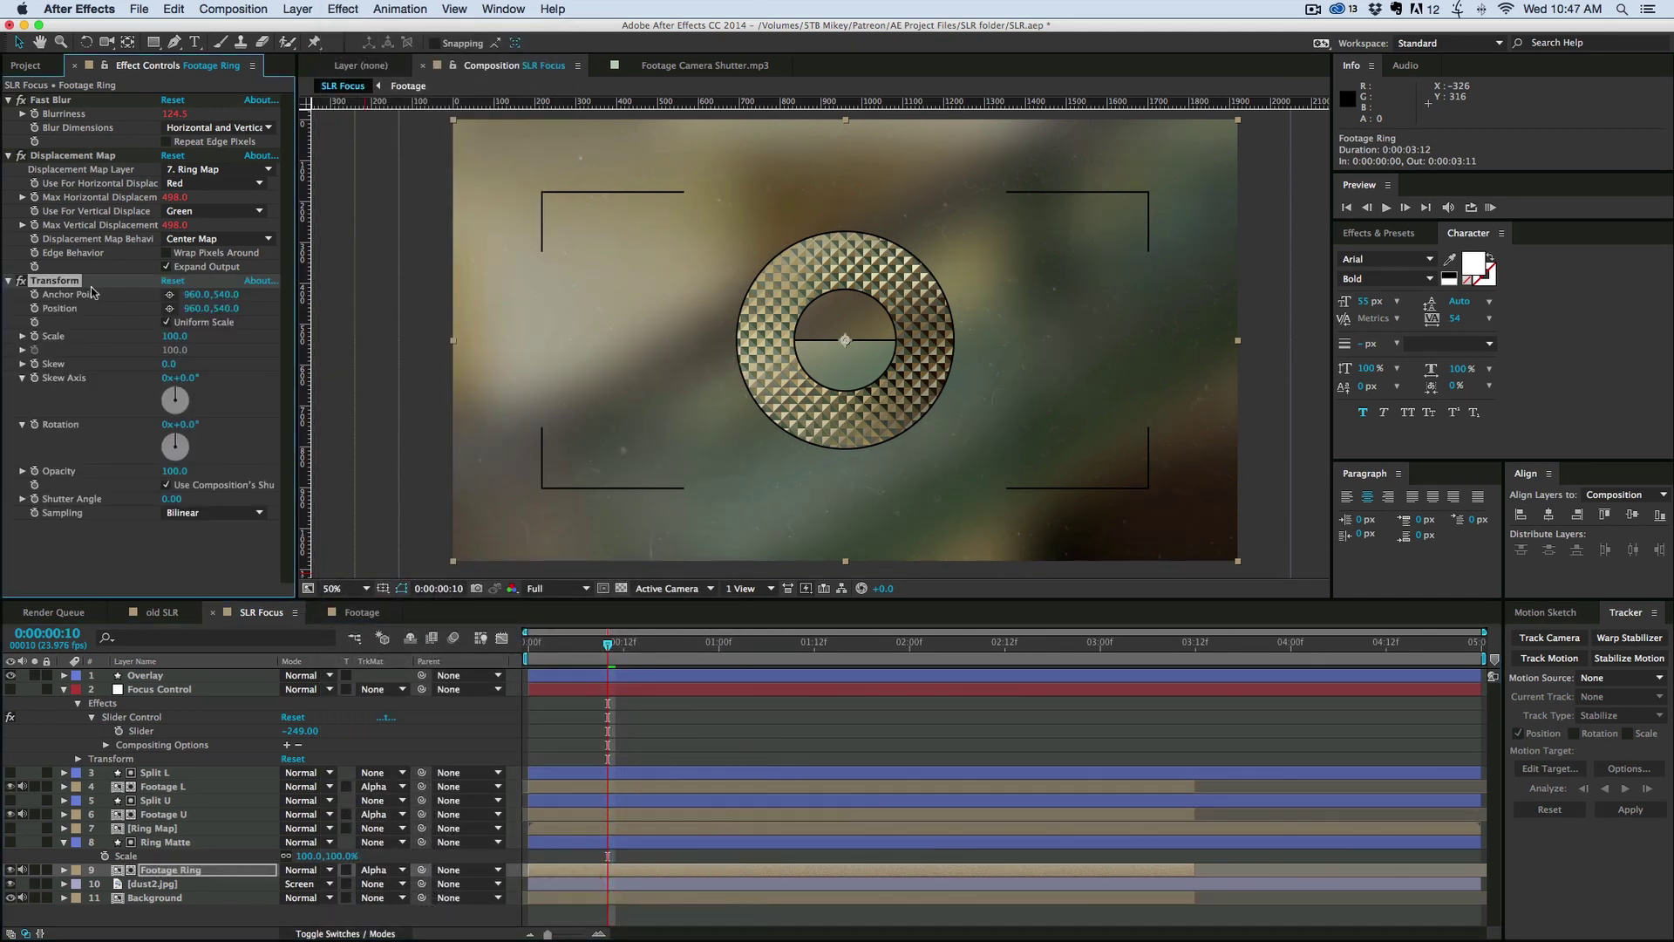
pyautogui.moveTo(88, 230); pyautogui.dragTo(96, 103)
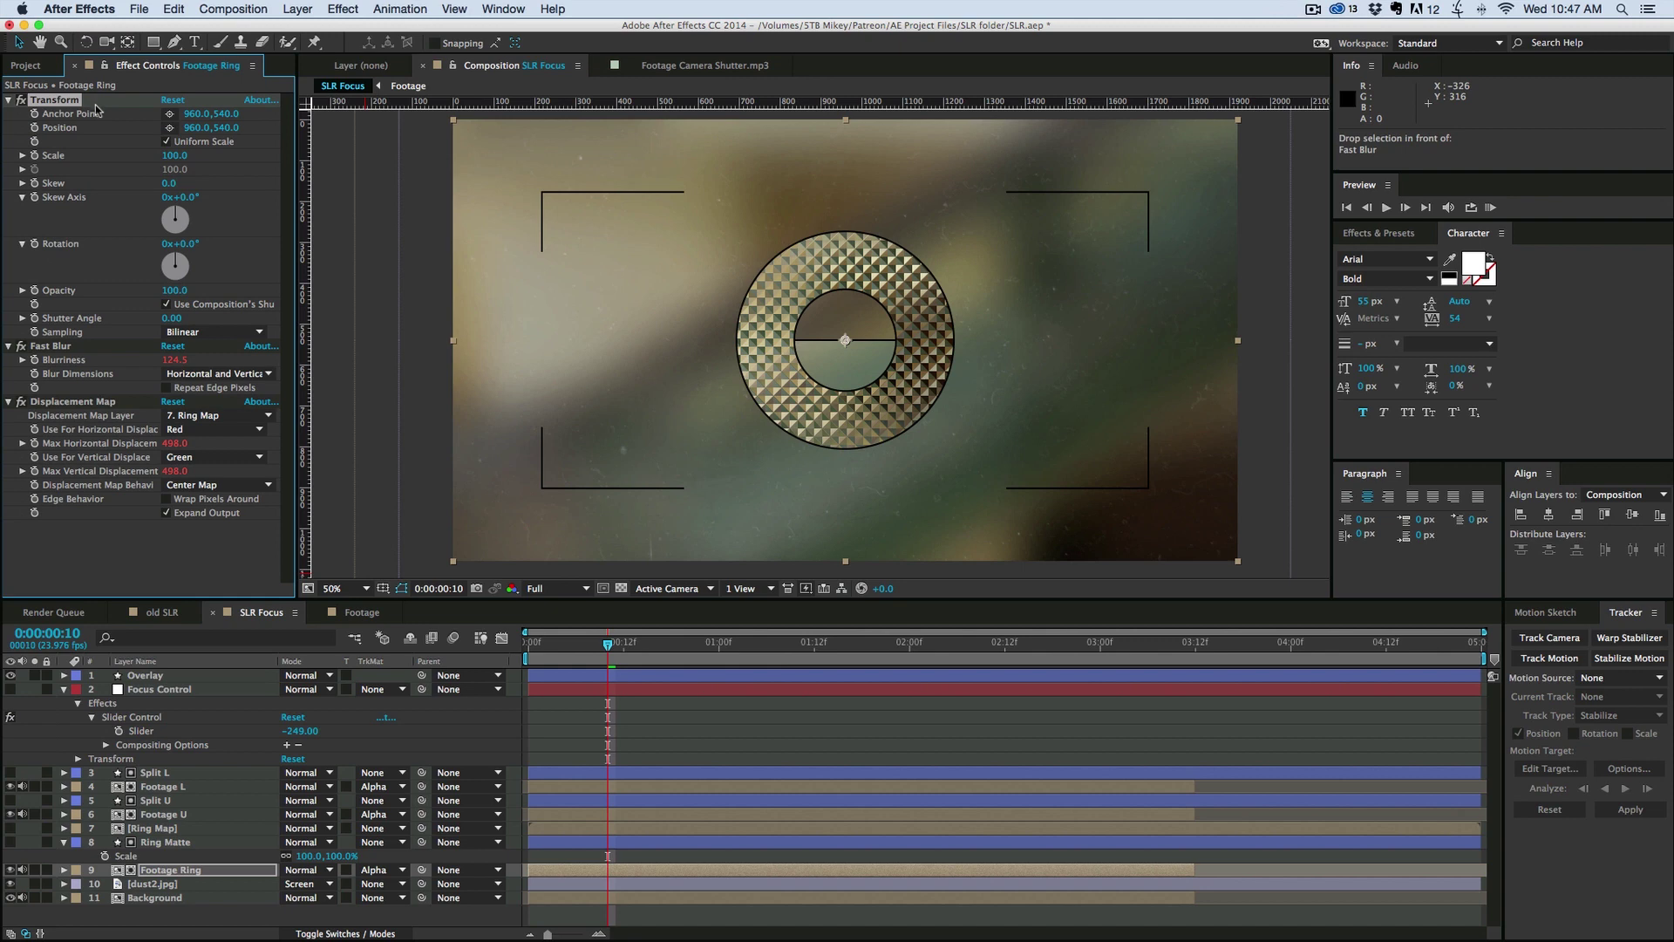
# Step: Set the Transform effect's Scale expression to fScale=Math.abs(thisComp.layer("Focus Control").effect("Slider Control")("Slider")/10); value+fScale
pyautogui.keyDown('alt'); pyautogui.click(35, 155); pyautogui.keyUp('alt')
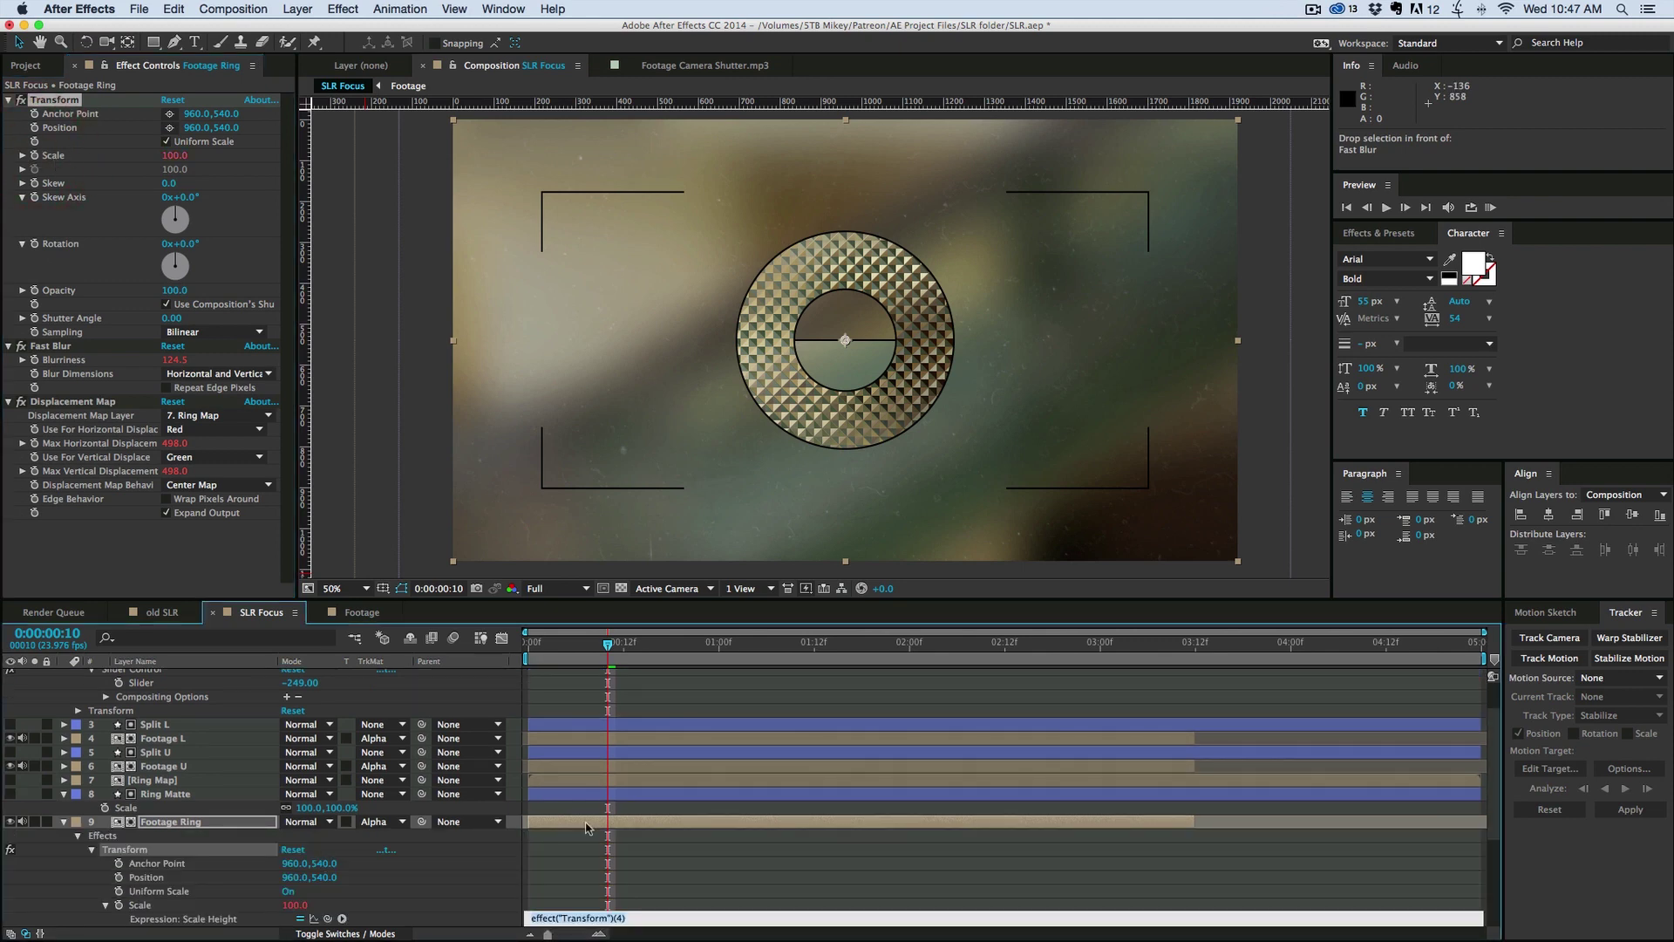
pyautogui.write('value+[fScale,fScale]')
pyautogui.moveTo(561, 818); pyautogui.dragTo(624, 821)
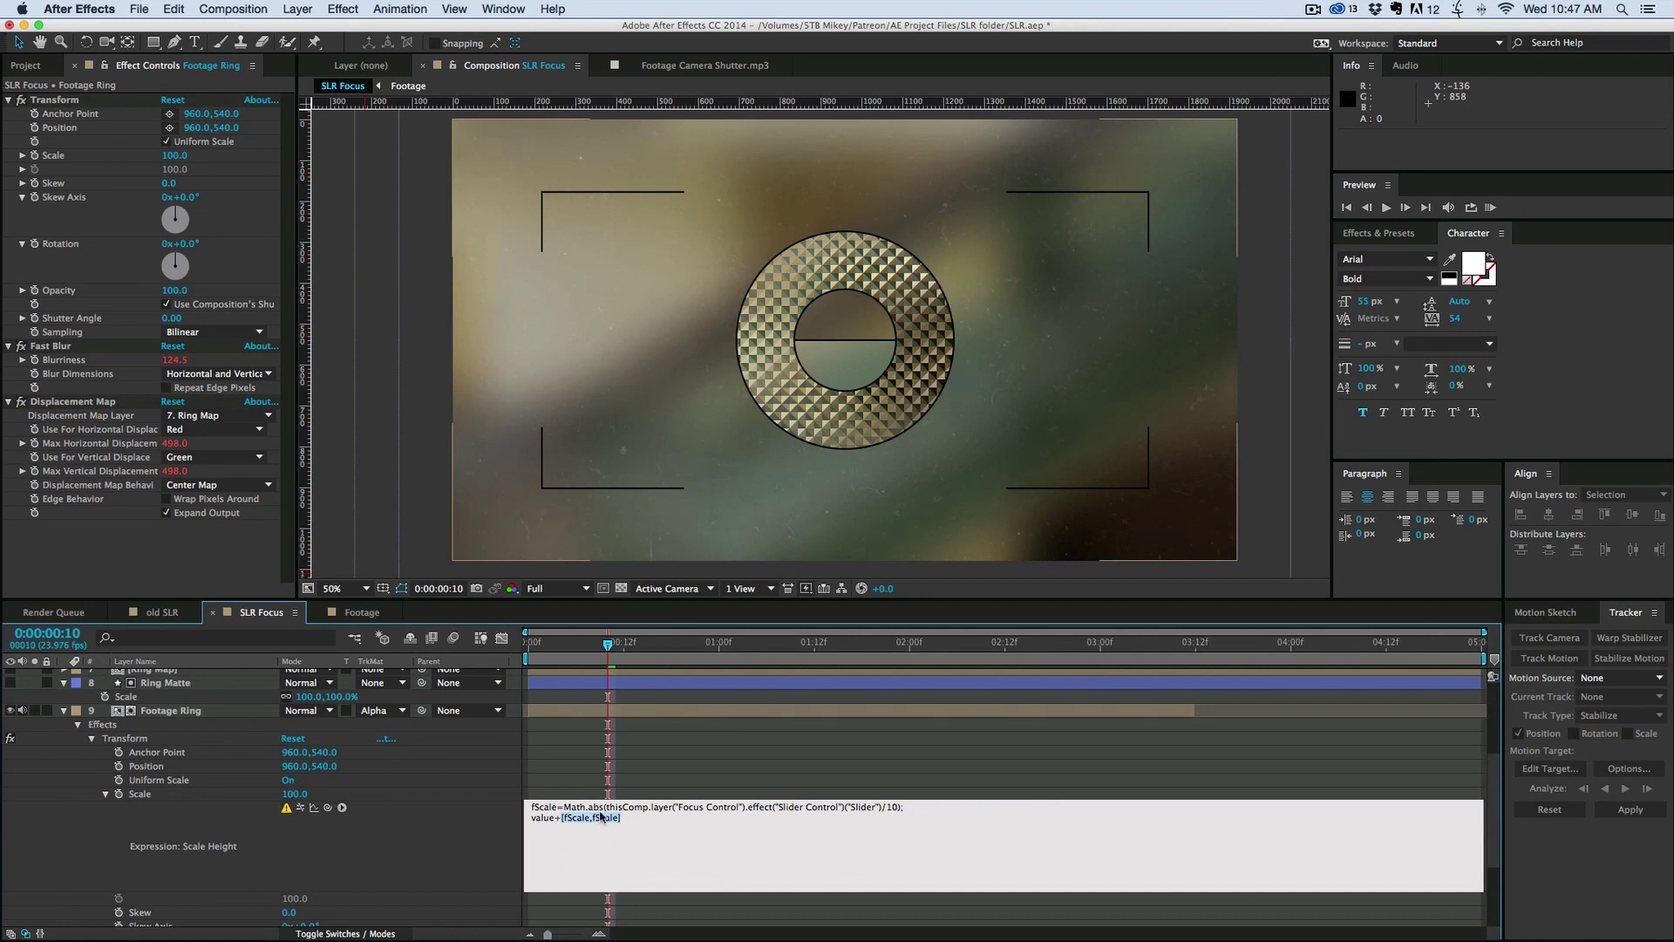
pyautogui.write('f')
pyautogui.click(650, 781)
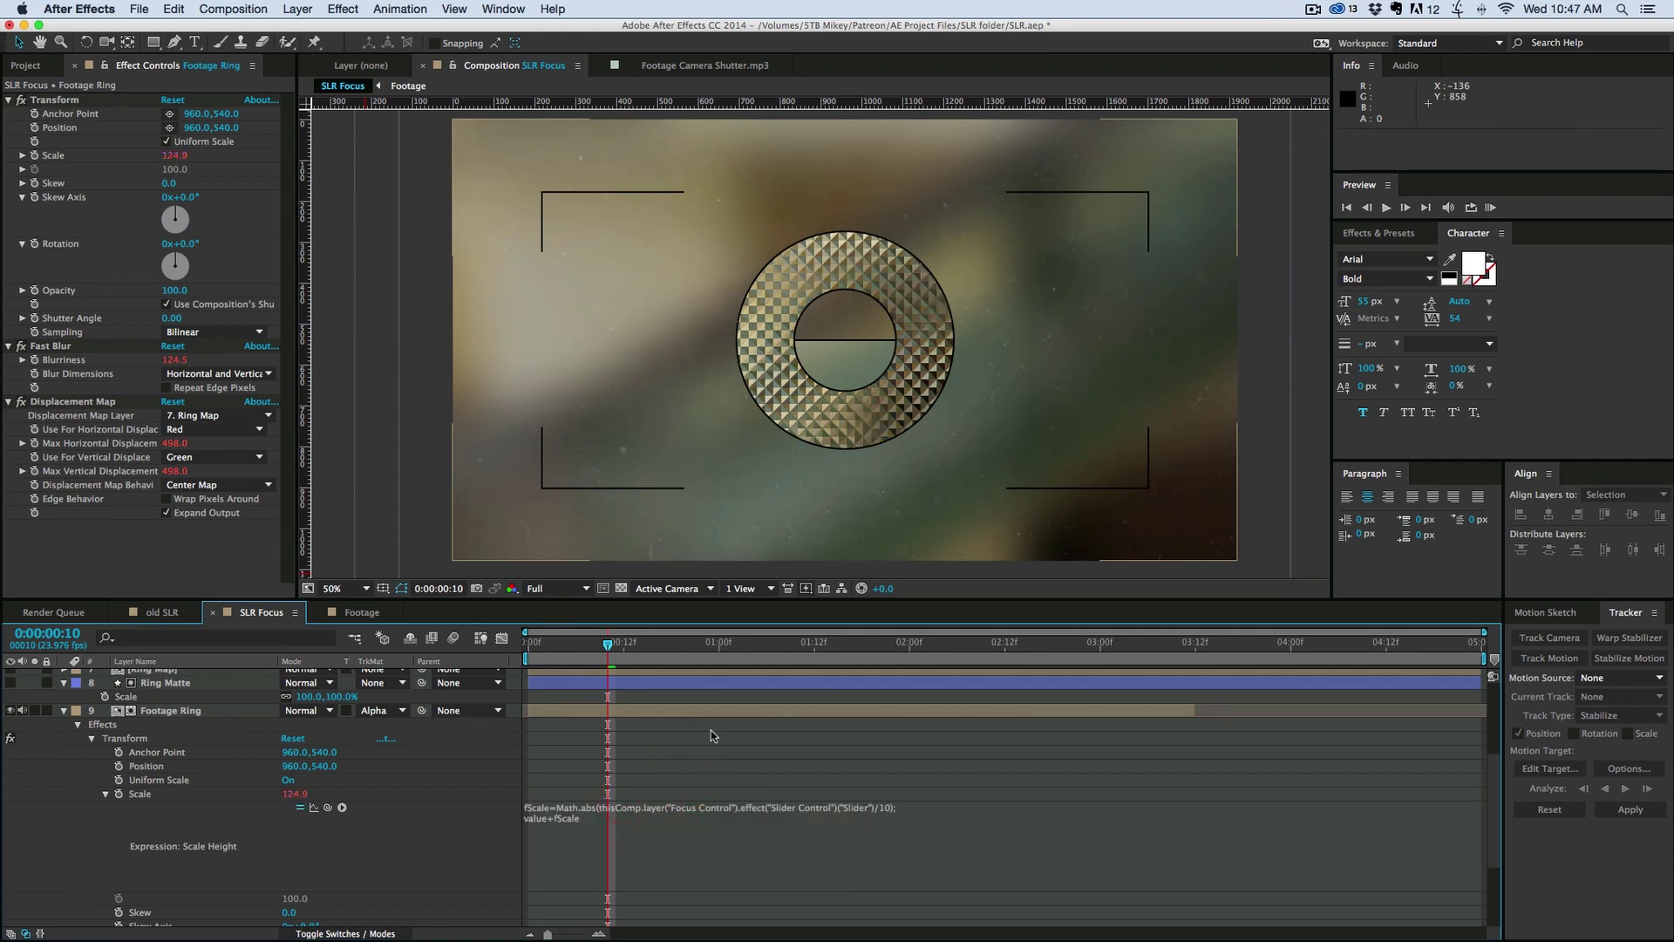
pyautogui.click(64, 711)
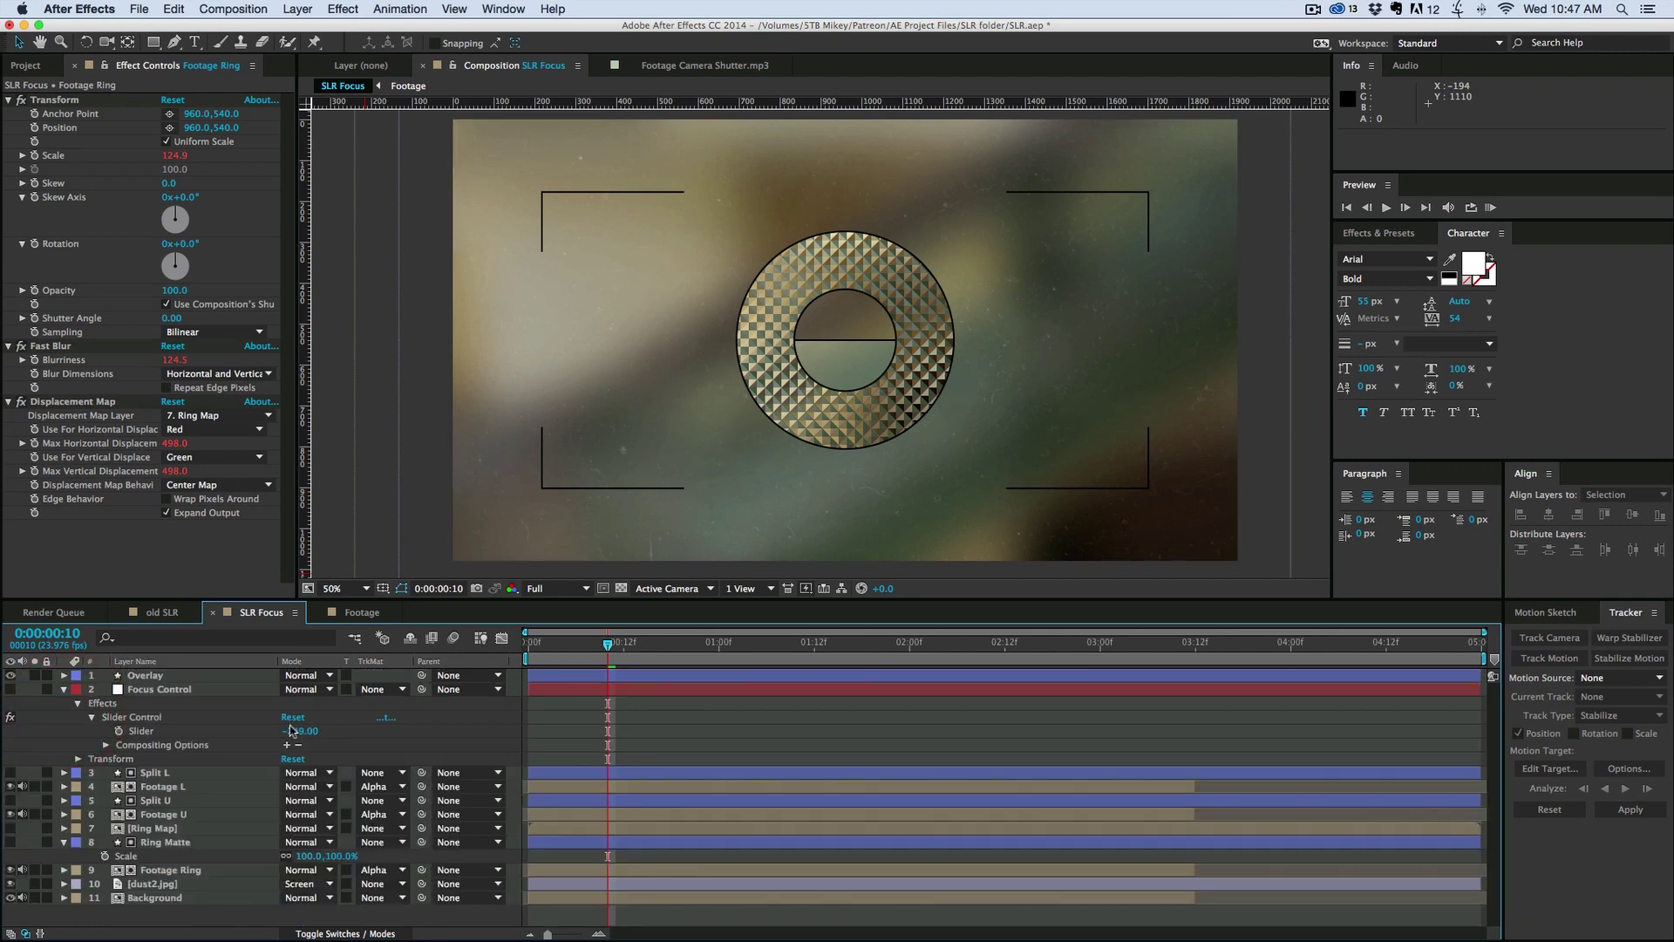
# Step: Set the Focus Control slider to 89 and collapse that layer
pyautogui.click(290, 731)
pyautogui.moveTo(366, 731); pyautogui.dragTo(570, 726)
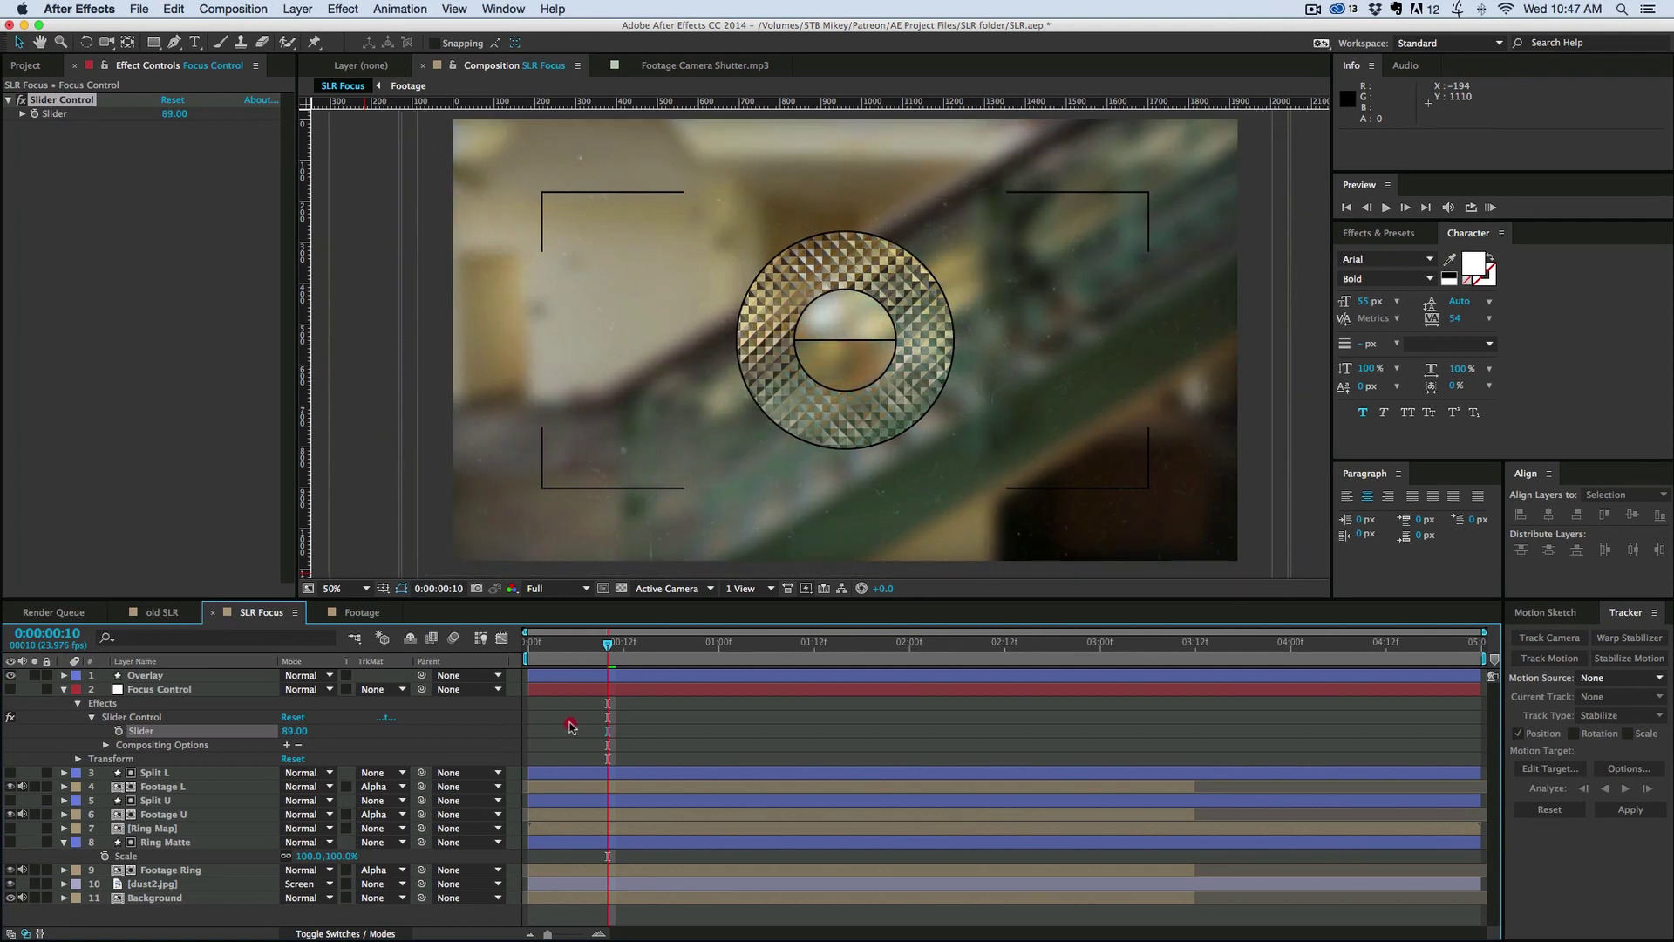
pyautogui.click(63, 689)
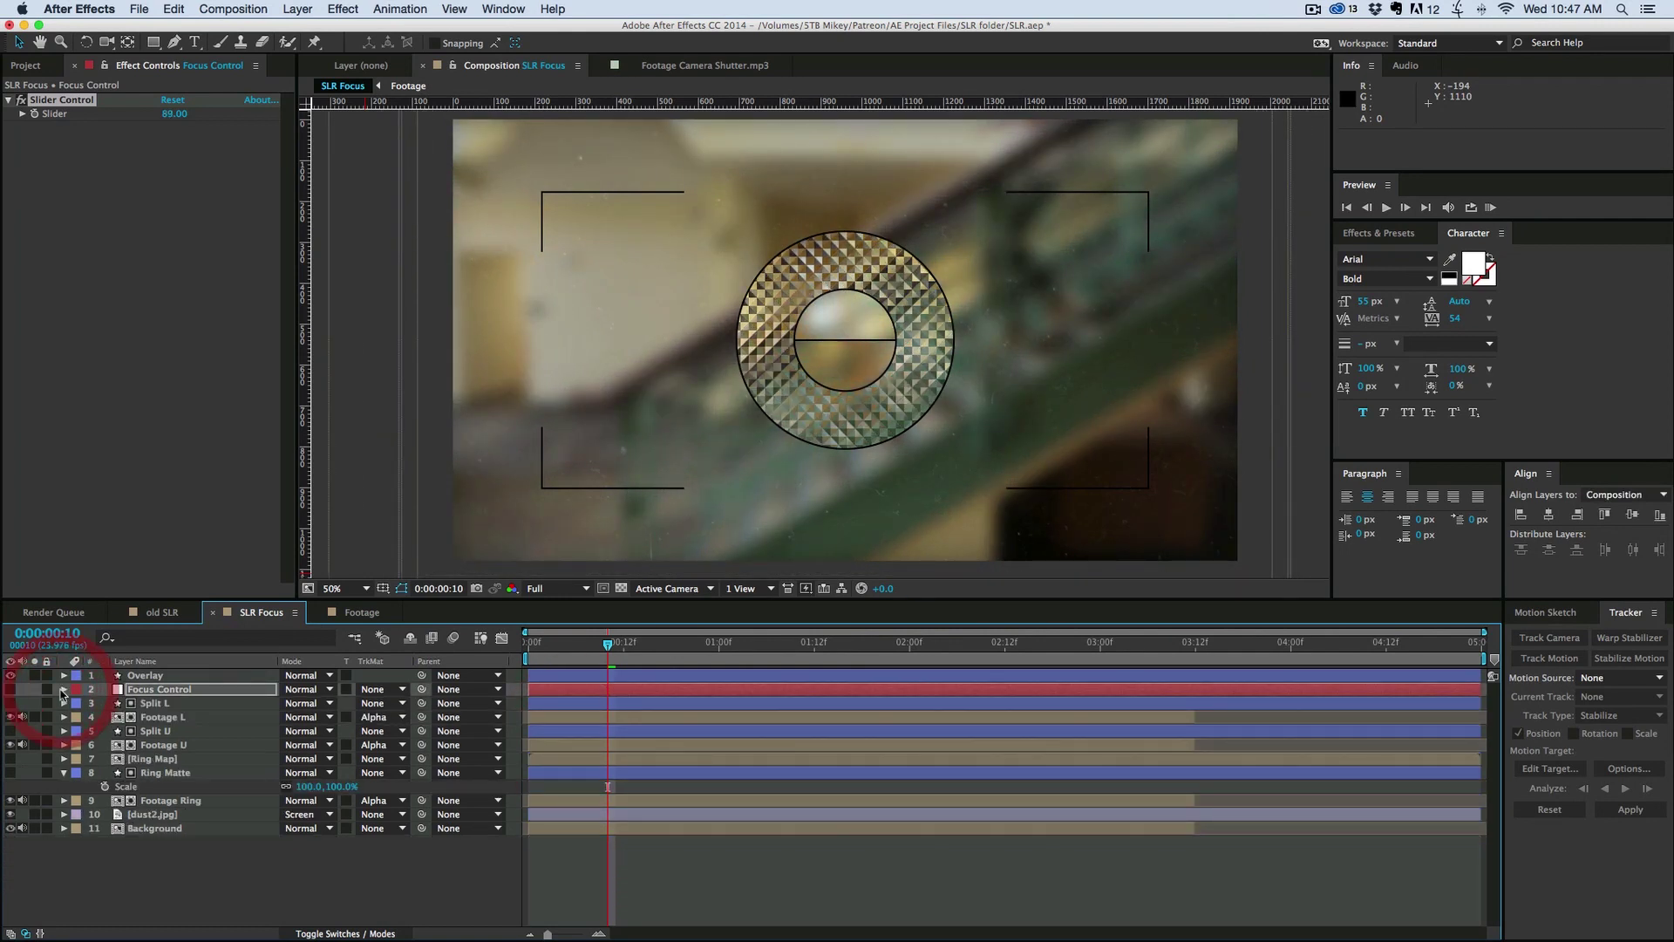
# Step: Make the Ring Map layer visible and set its blending mode to Multiply
pyautogui.click(166, 759)
pyautogui.click(10, 760)
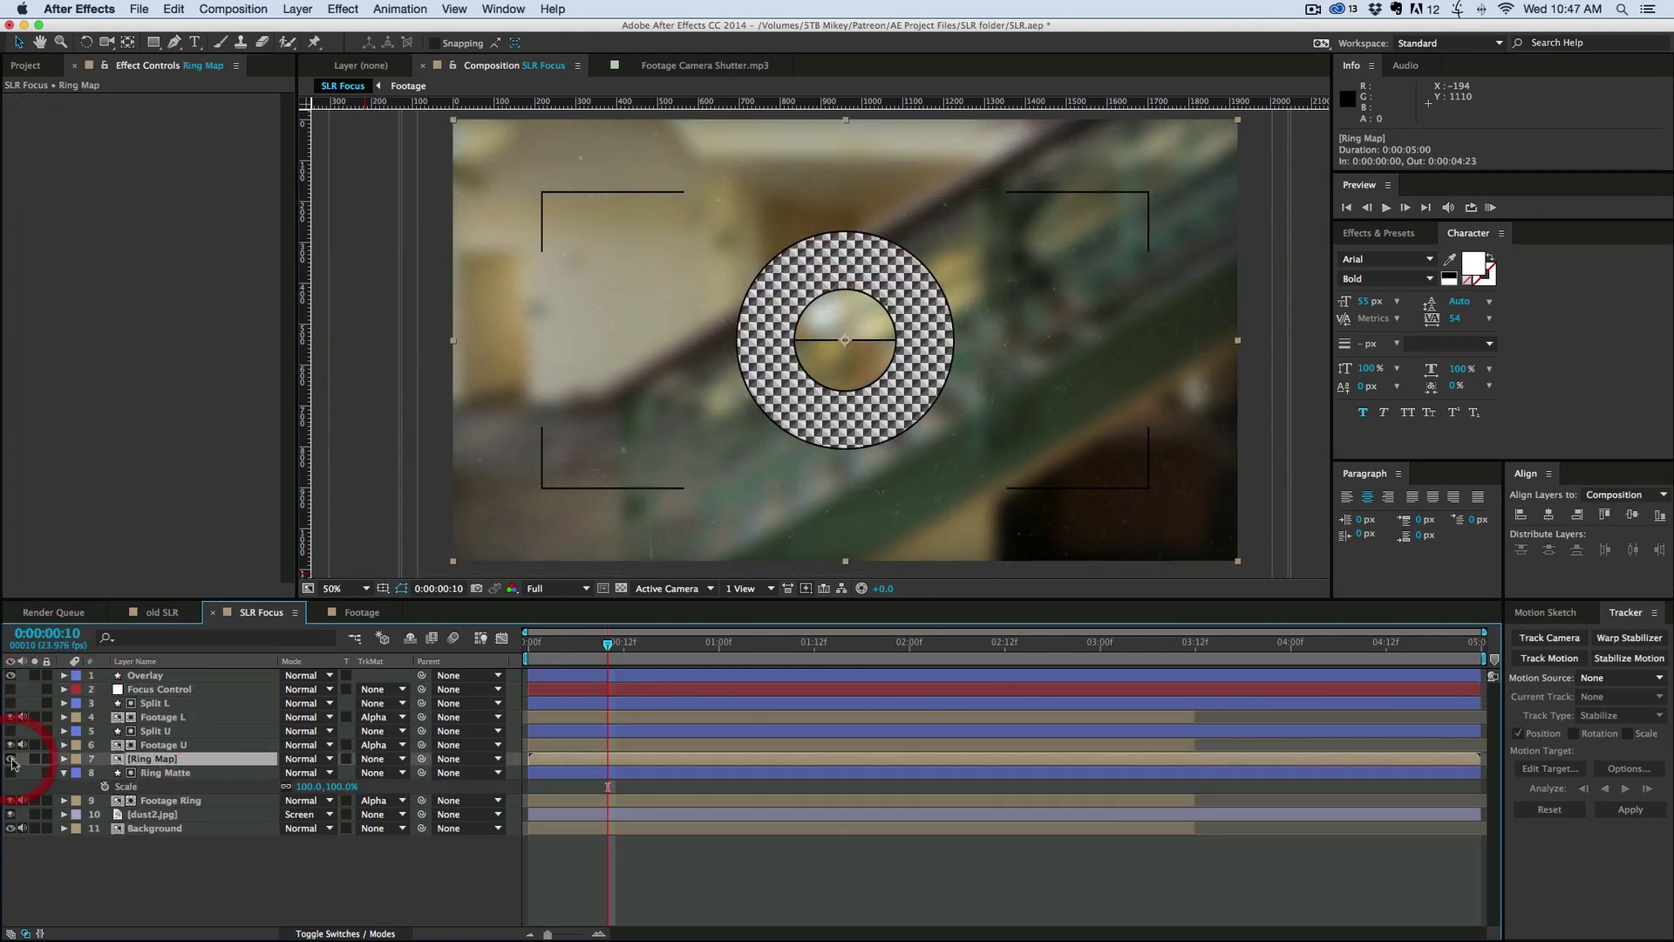
pyautogui.click(307, 759)
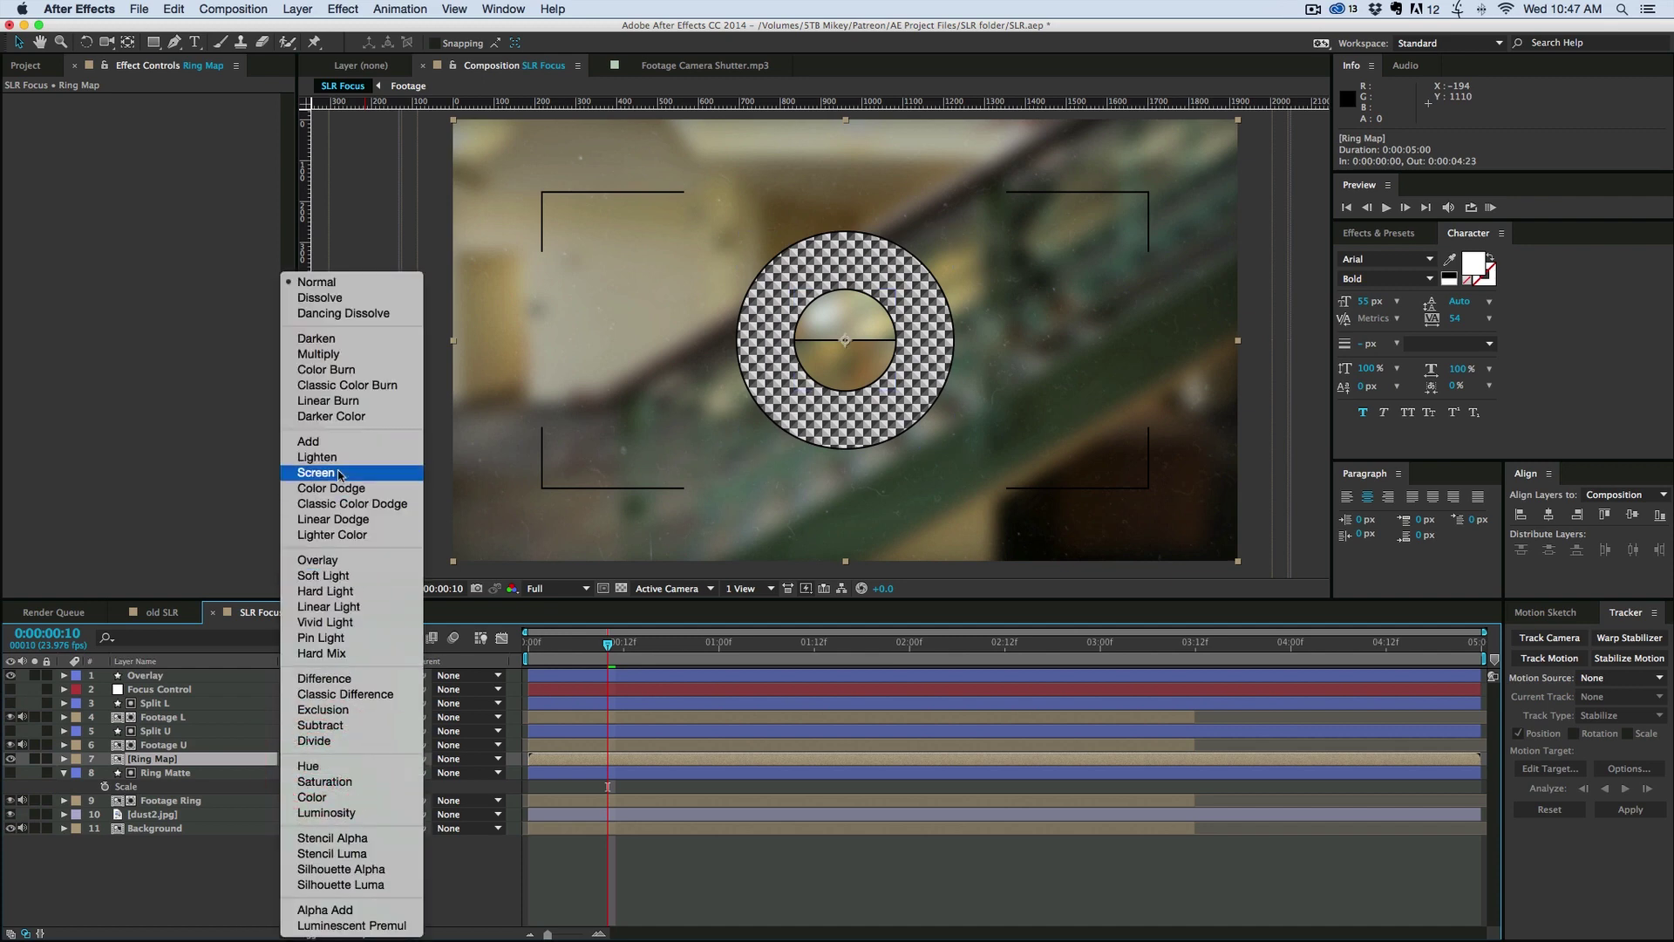
pyautogui.click(328, 354)
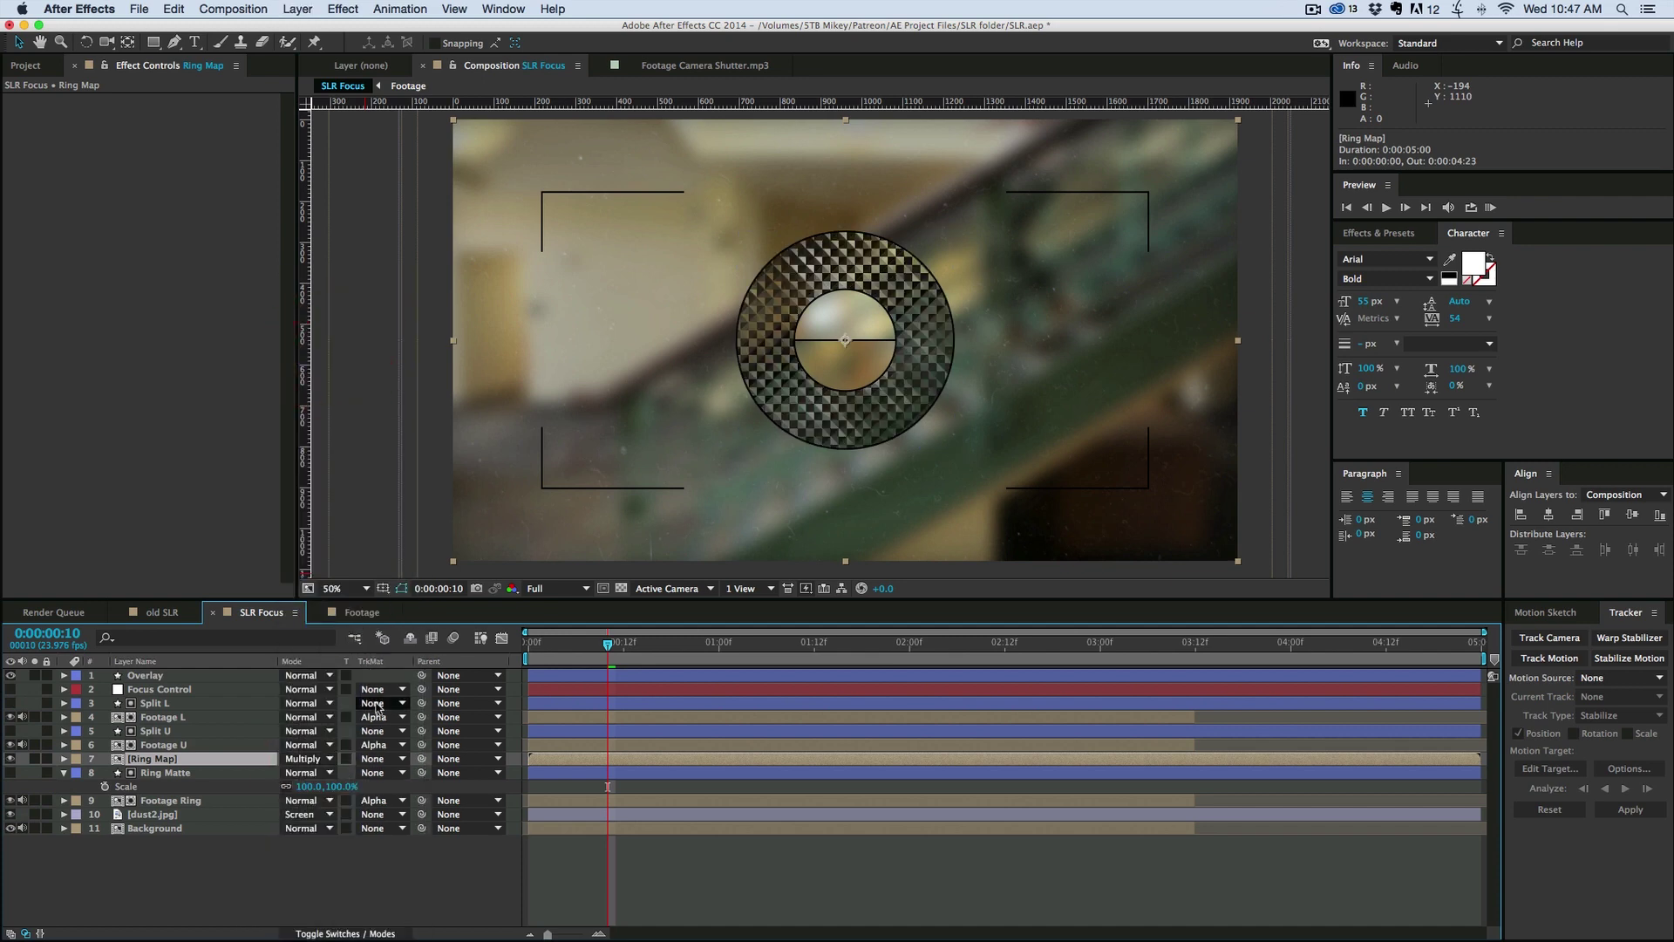
# Step: Set the Ring Map layer's opacity to 30%
pyautogui.press('t')
pyautogui.moveTo(296, 776); pyautogui.dragTo(240, 772)
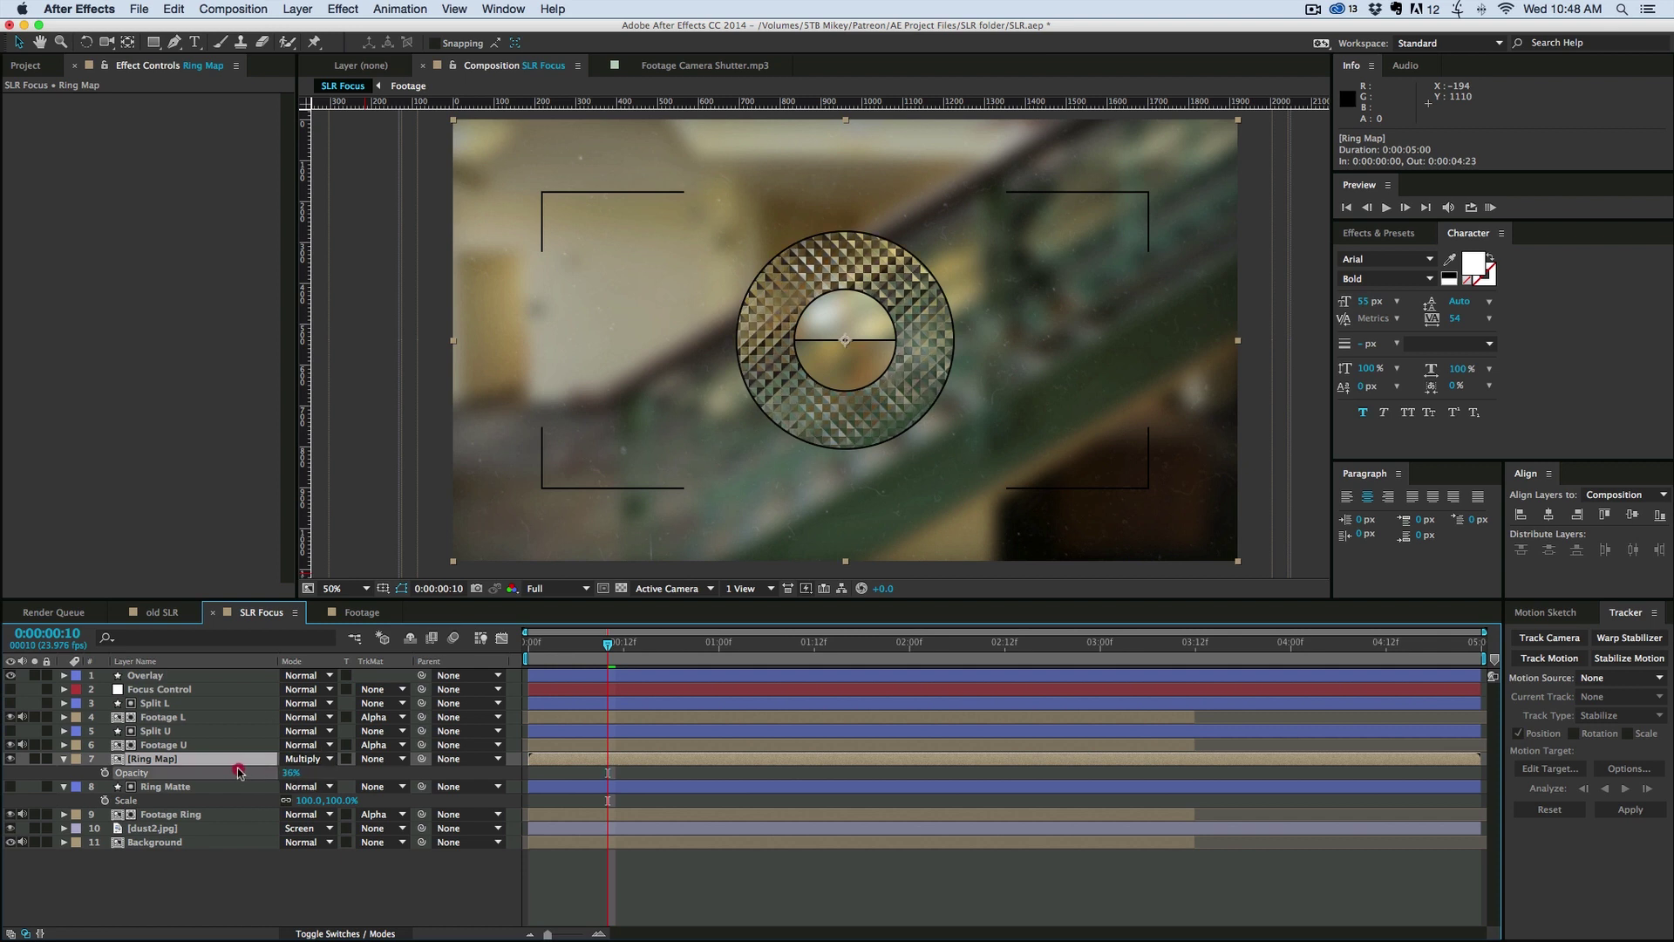
pyautogui.press('.')
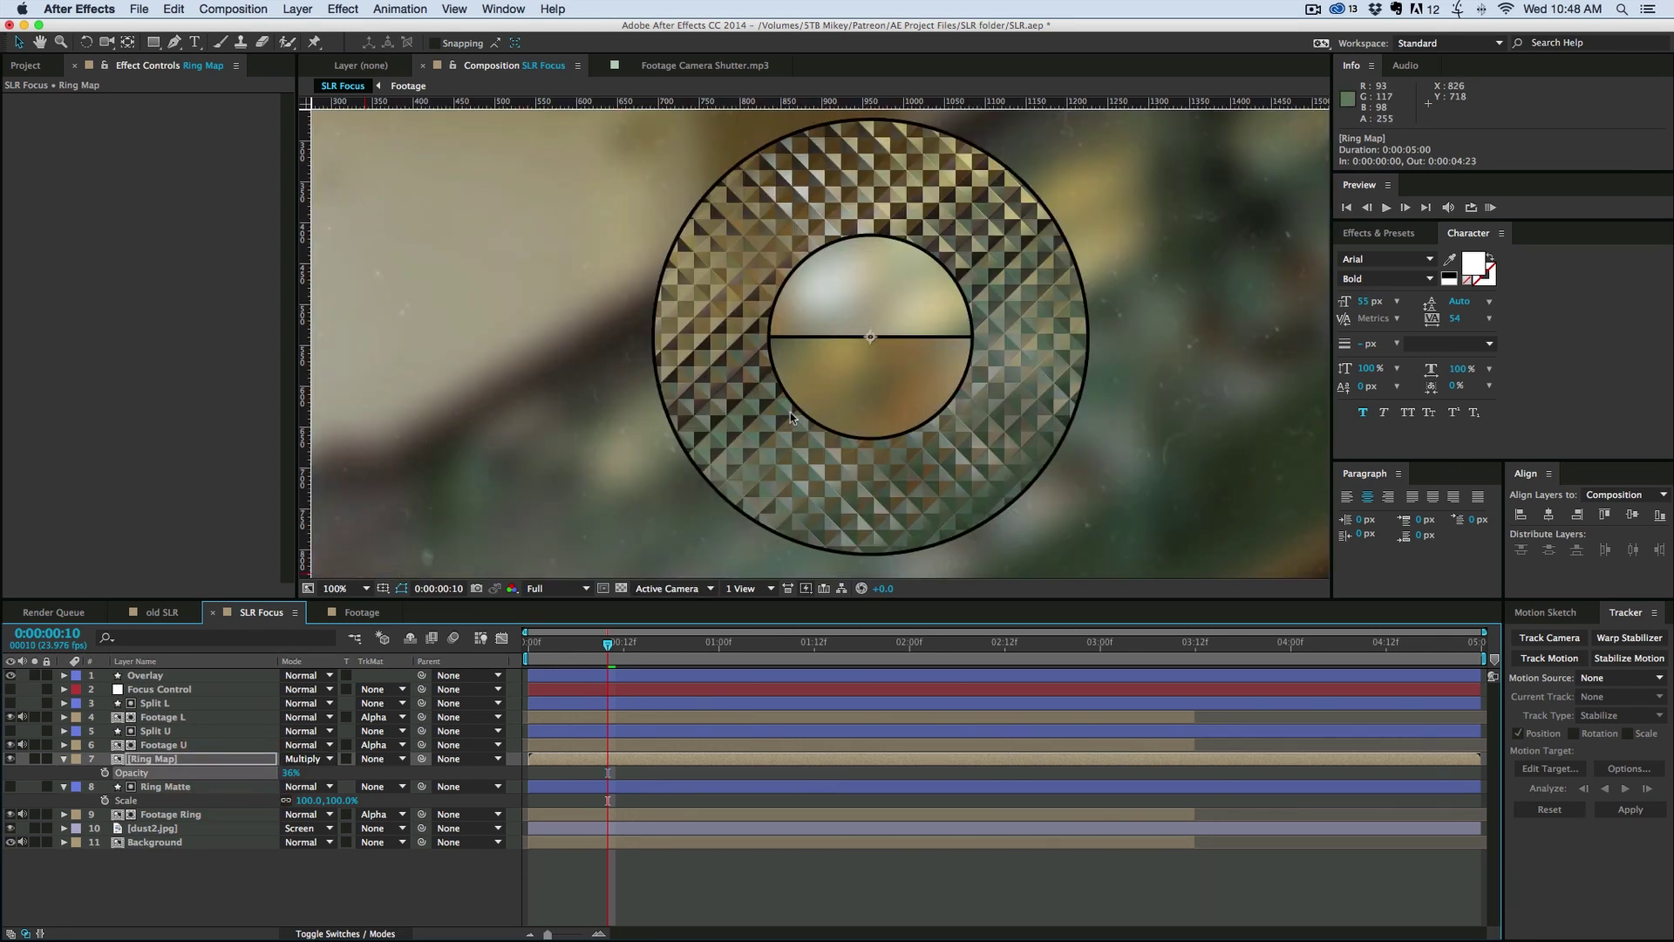
pyautogui.click(293, 772)
pyautogui.write('26')
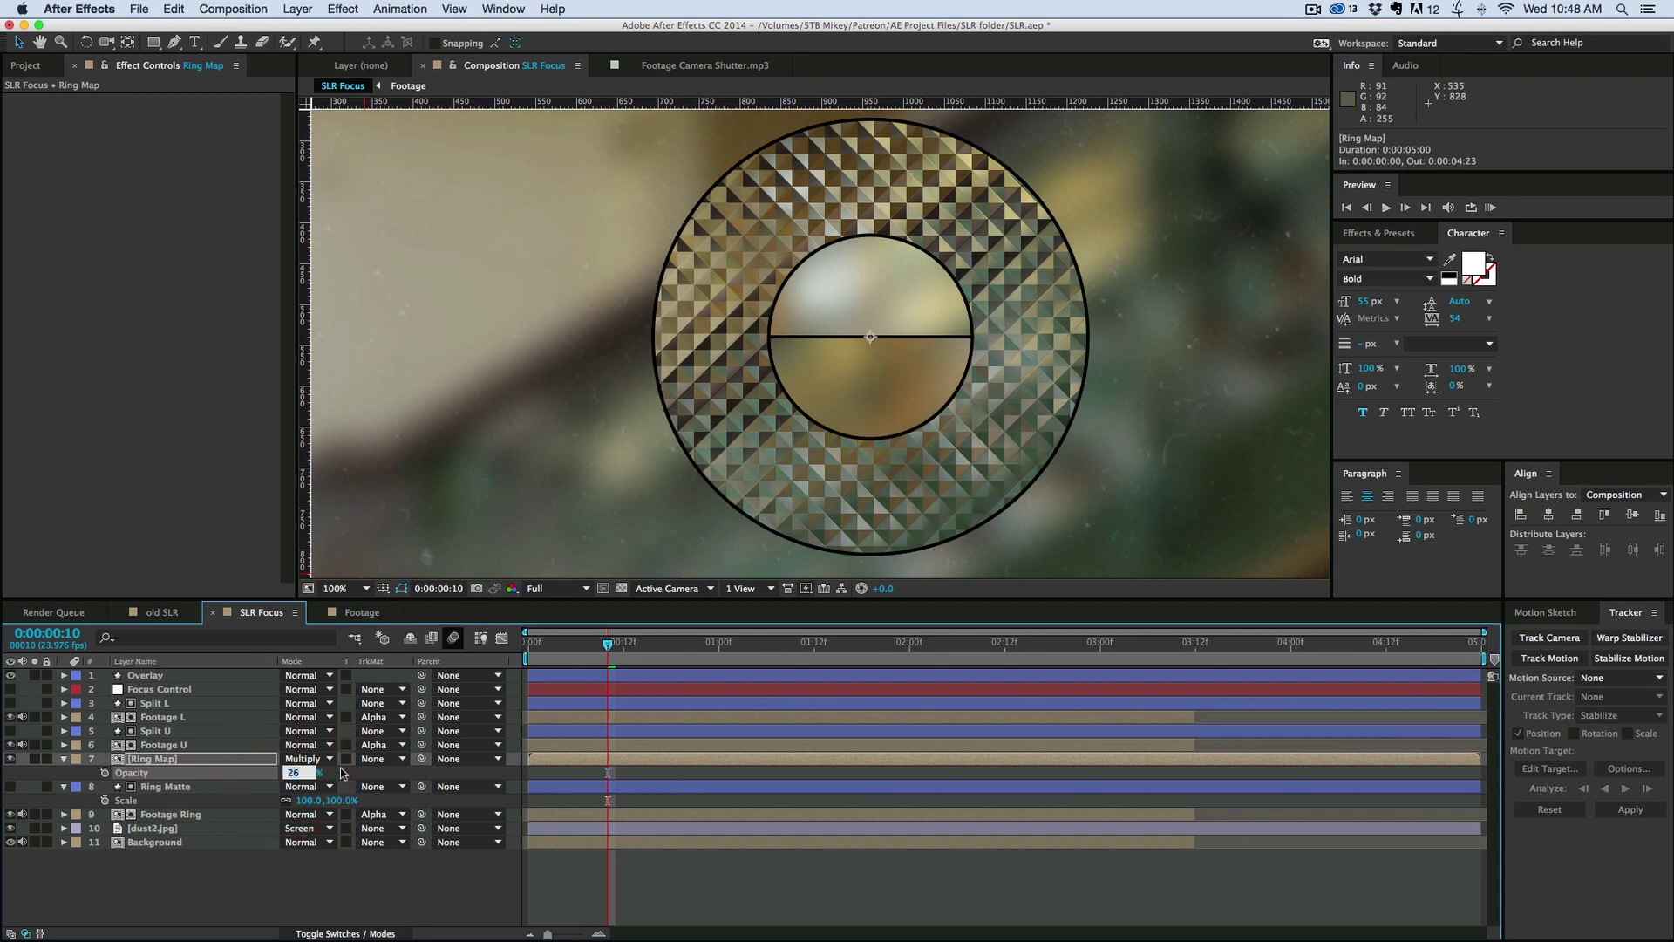
pyautogui.write('0')
pyautogui.press('Return')
# Step: Expose the Focus Control layer's Slider Control effect and set its slider to 90
pyautogui.click(158, 690)
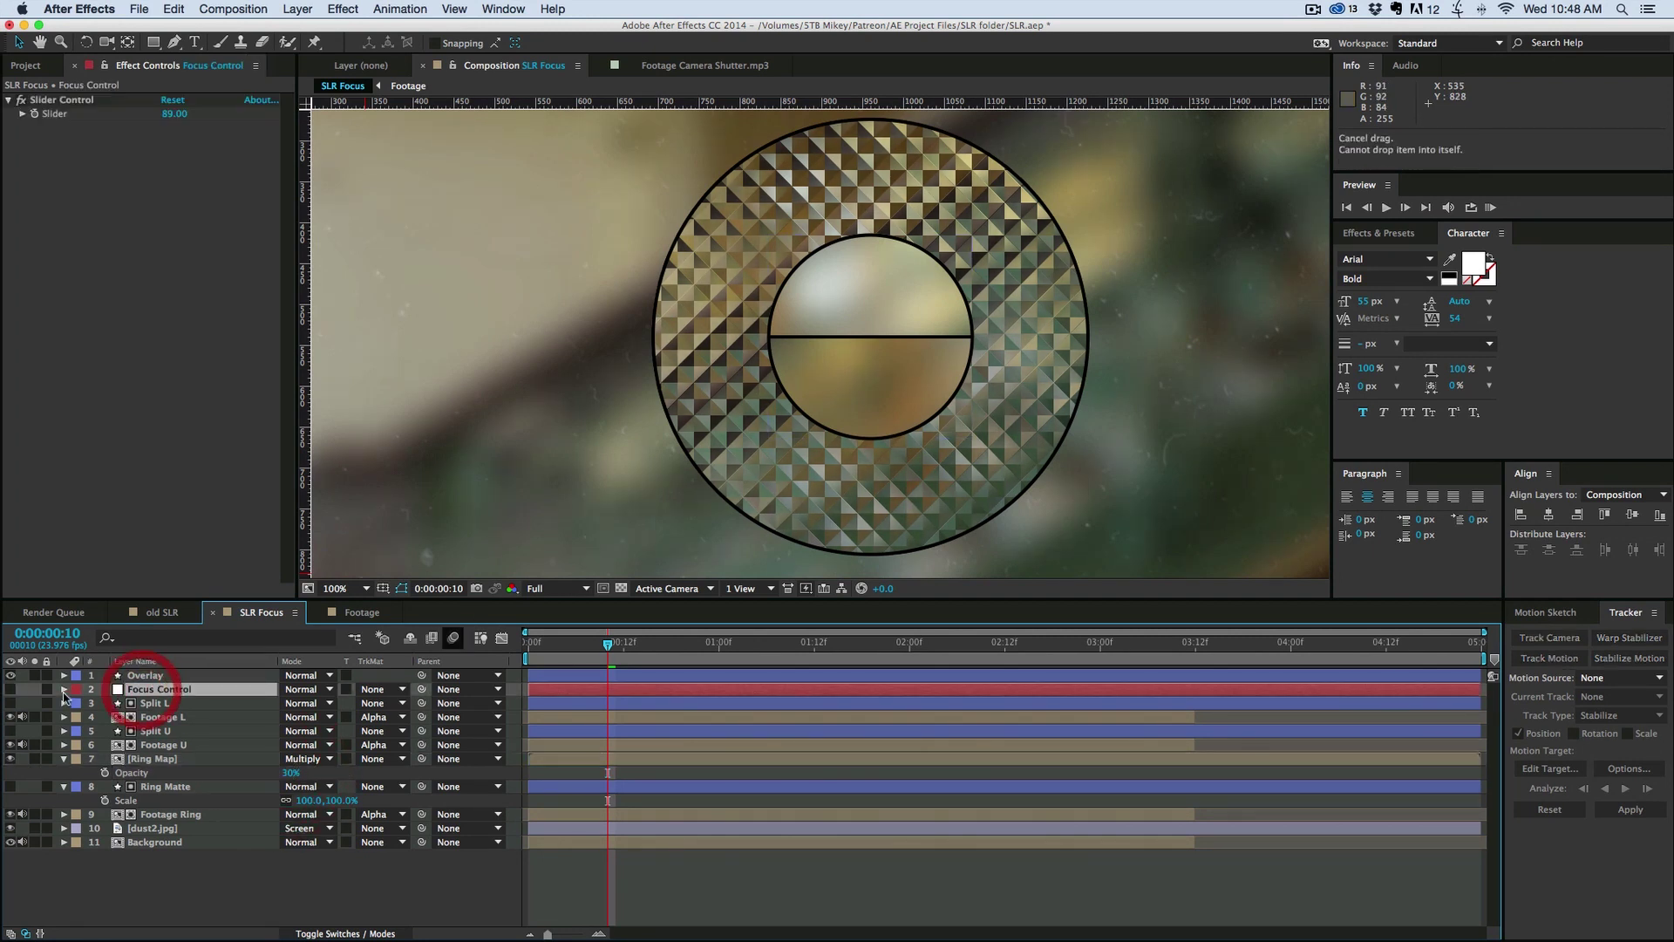
pyautogui.click(63, 689)
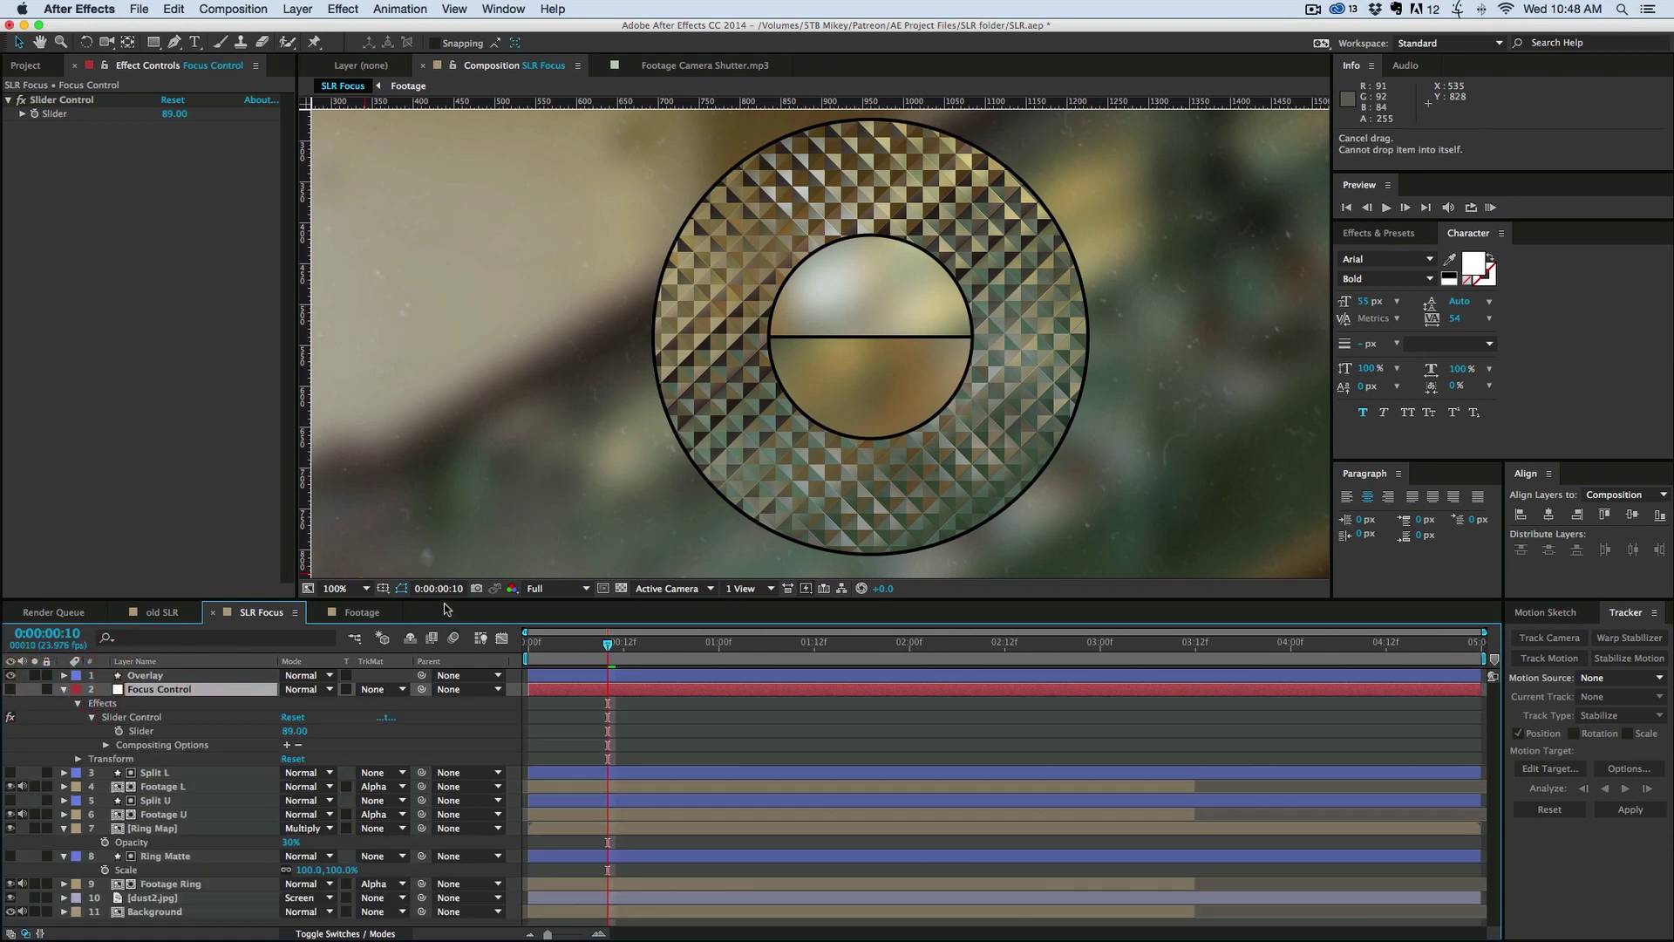
pyautogui.moveTo(449, 602); pyautogui.dragTo(448, 486)
pyautogui.click(290, 628)
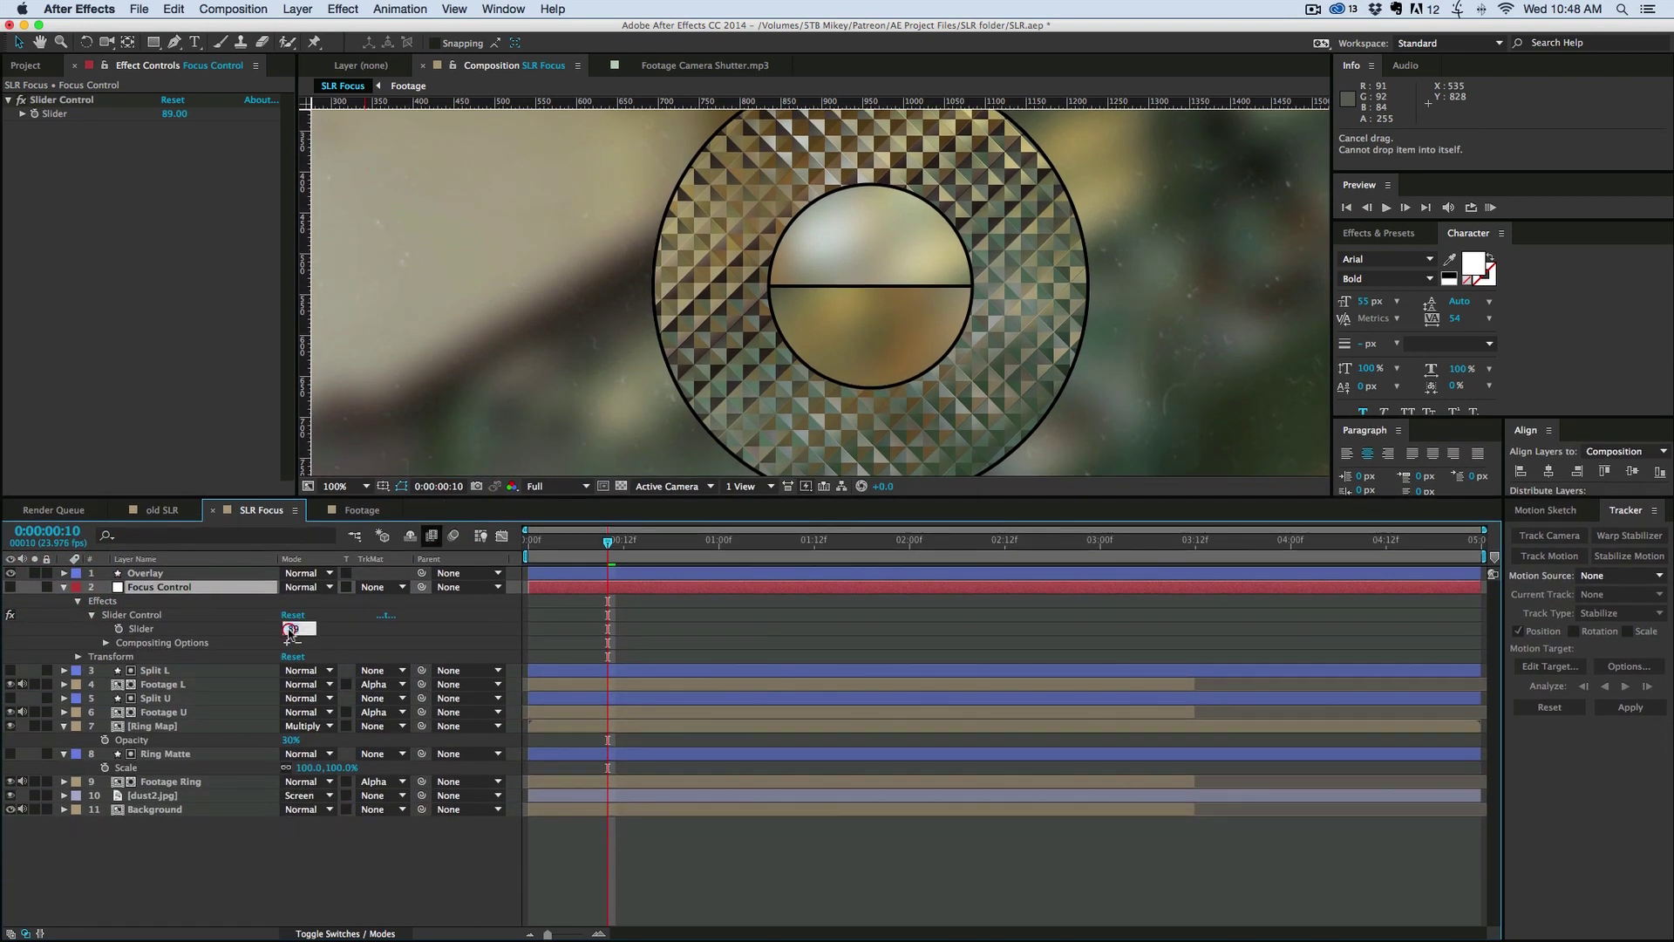
pyautogui.write('90')
pyautogui.press('Return')
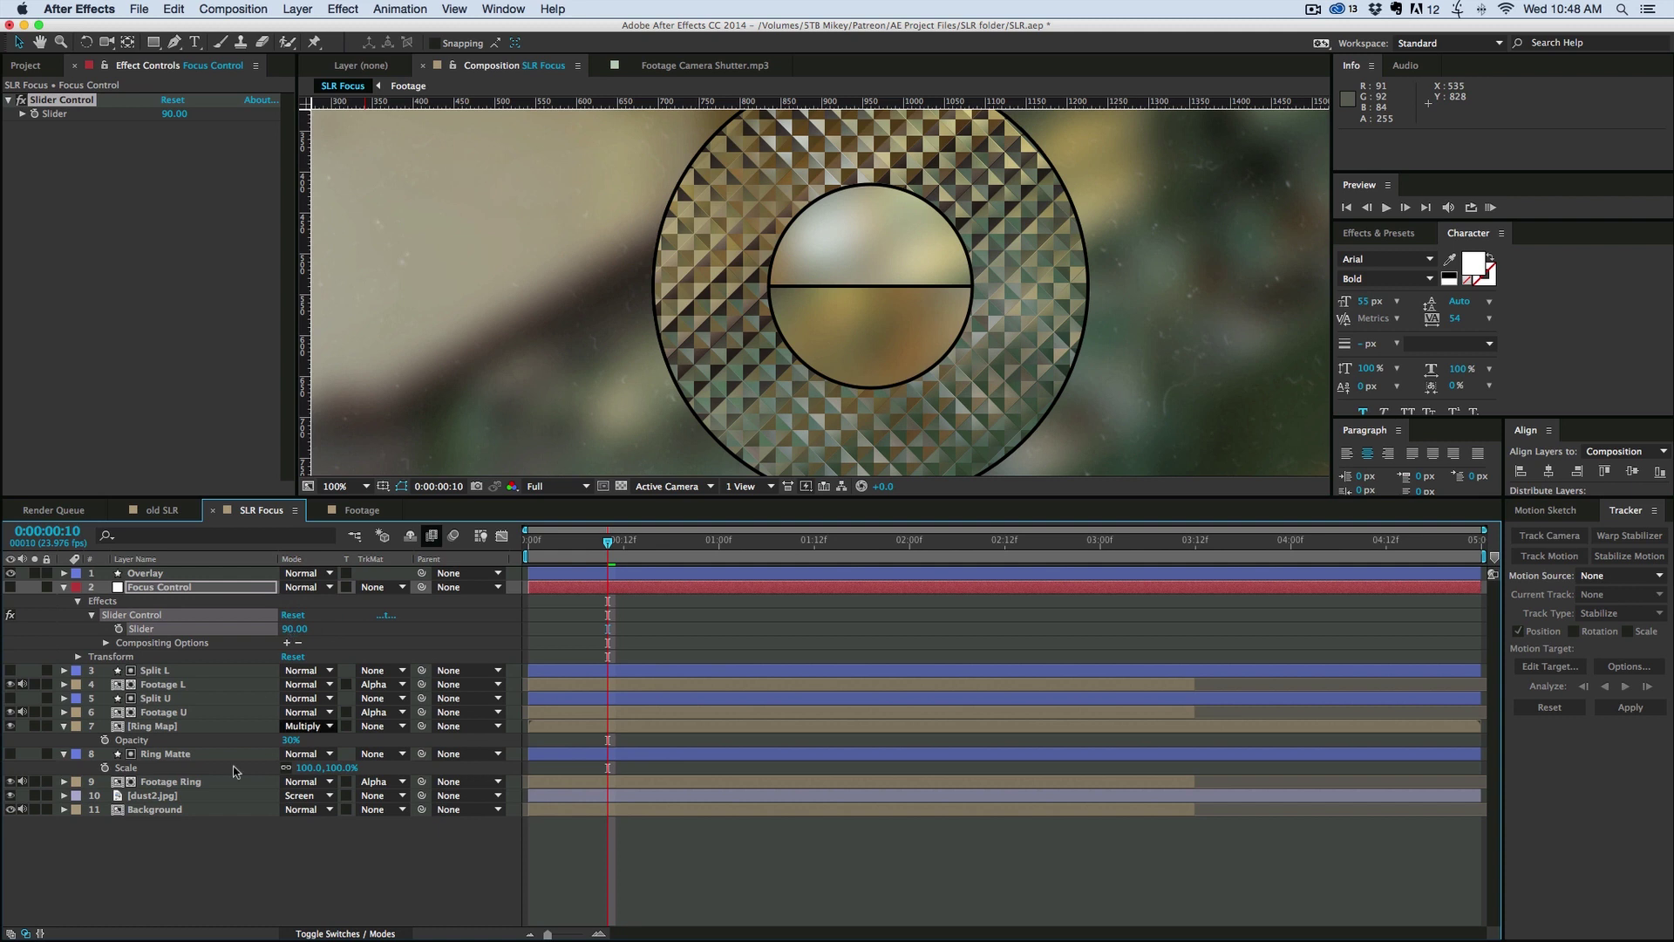
# Step: Set the Ring Map layer's Opacity expression to Math.abs(thisComp.layer("Focus Control").effect("Slider Control")("Slider")/3)
pyautogui.keyDown('alt'); pyautogui.click(105, 740); pyautogui.keyUp('alt')
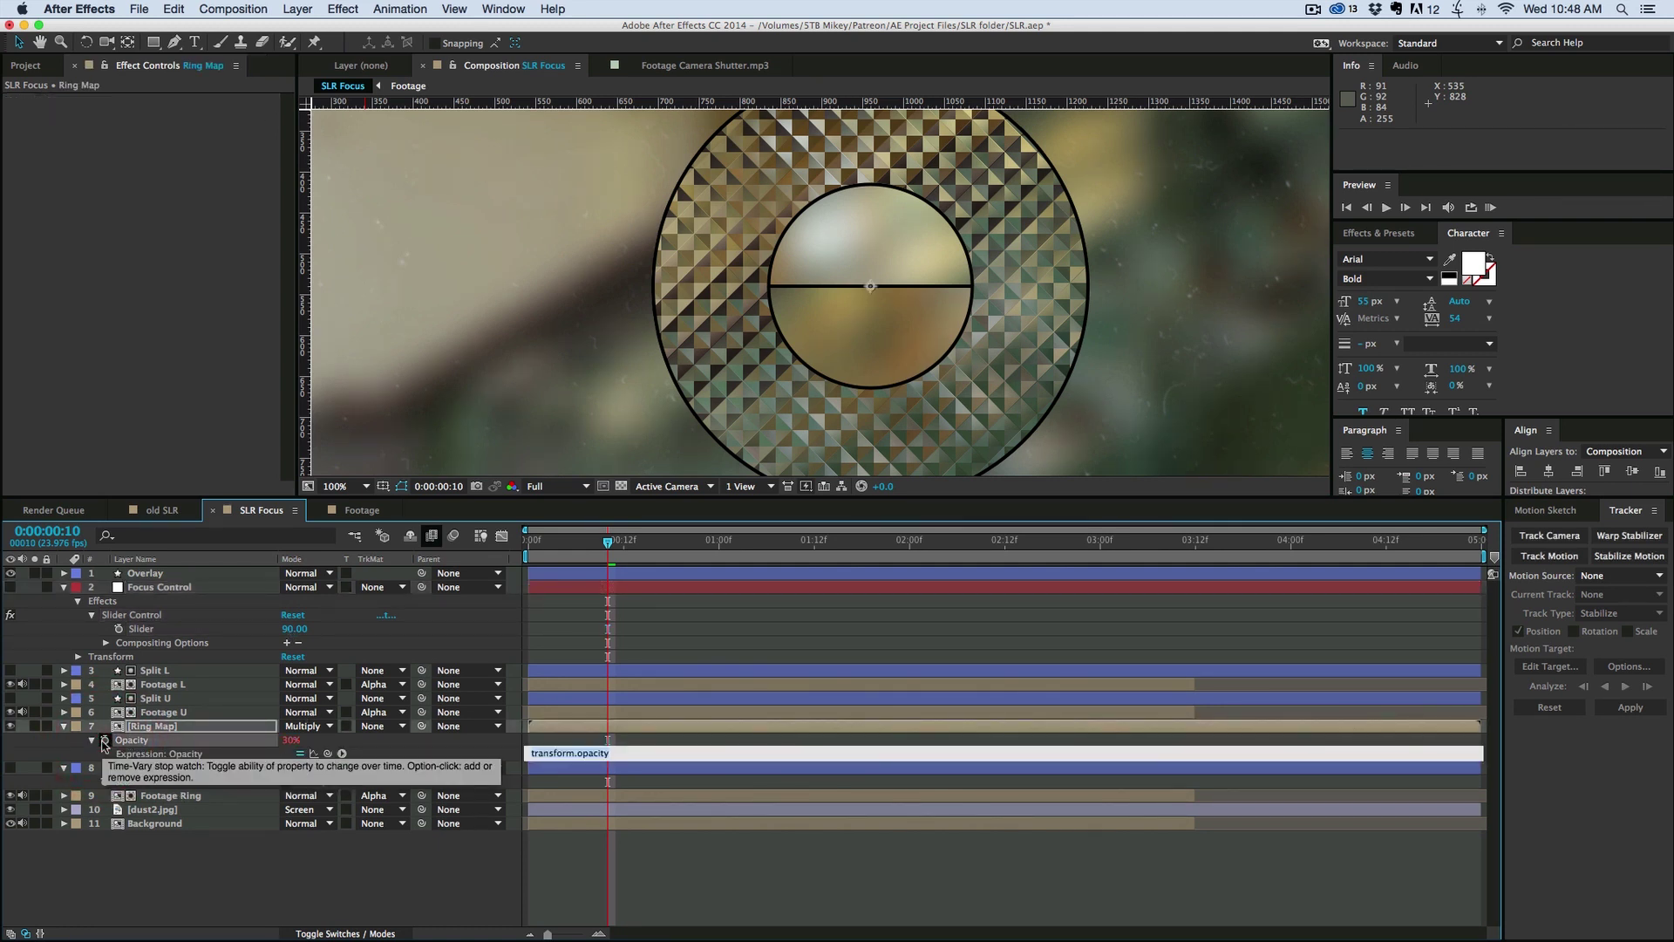
pyautogui.write('Math.abs(')
pyautogui.moveTo(328, 754); pyautogui.dragTo(287, 631)
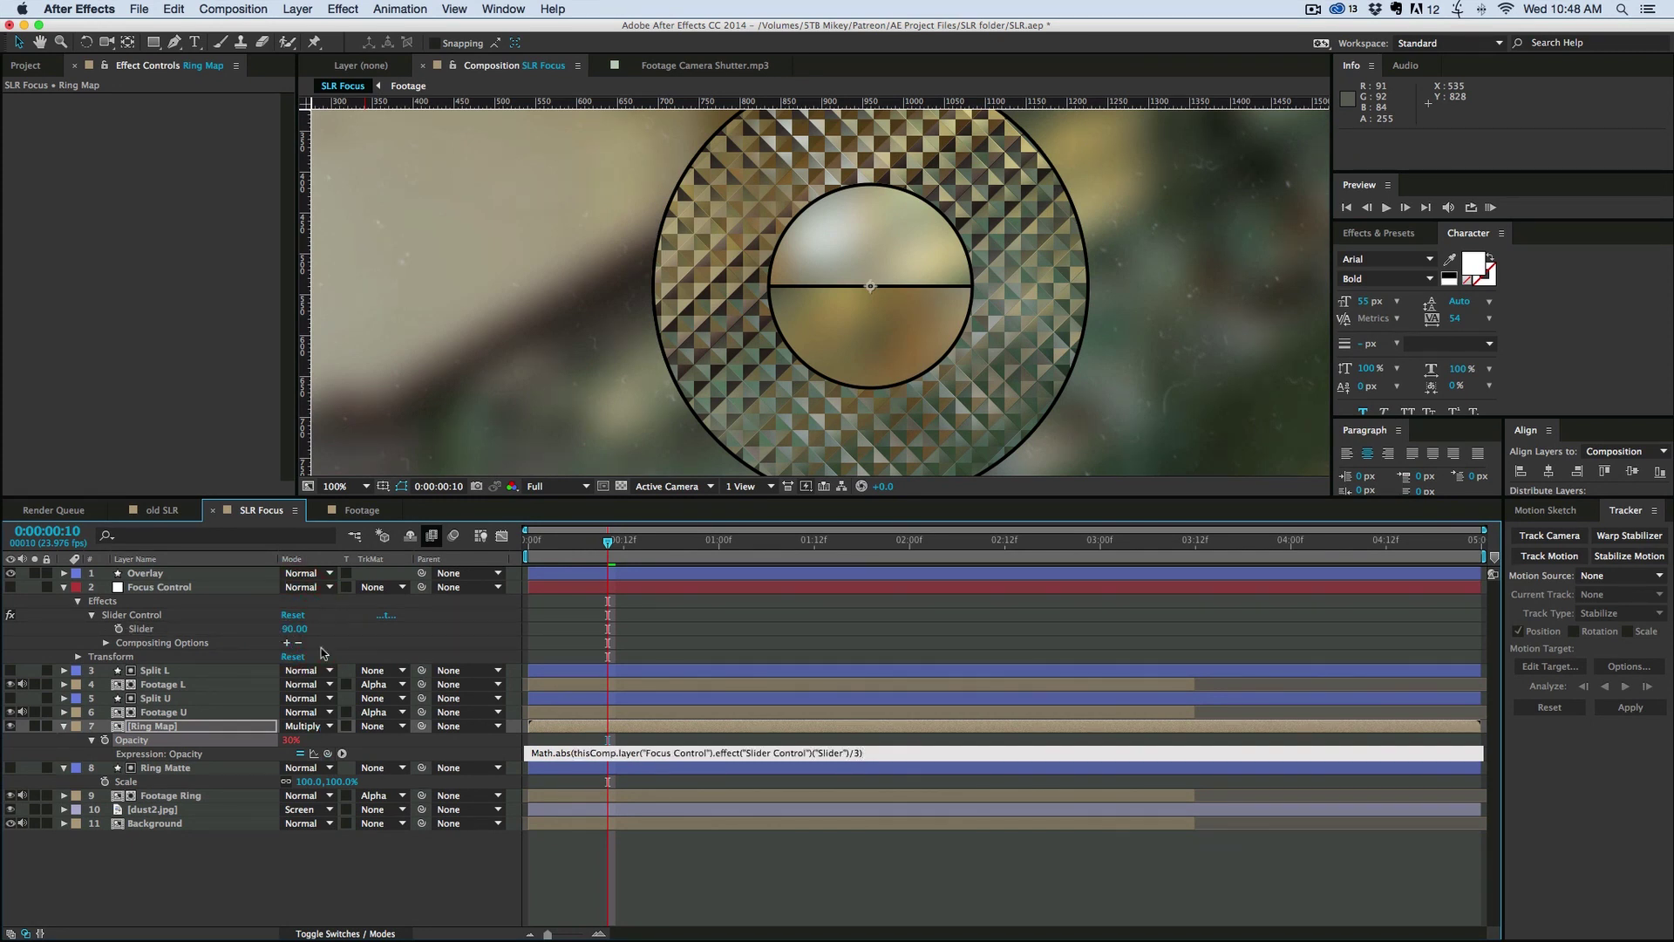
pyautogui.click(608, 851)
# Step: Set the Focus Control slider to -23 and collapse that layer
pyautogui.moveTo(297, 626); pyautogui.dragTo(209, 628)
pyautogui.click(64, 587)
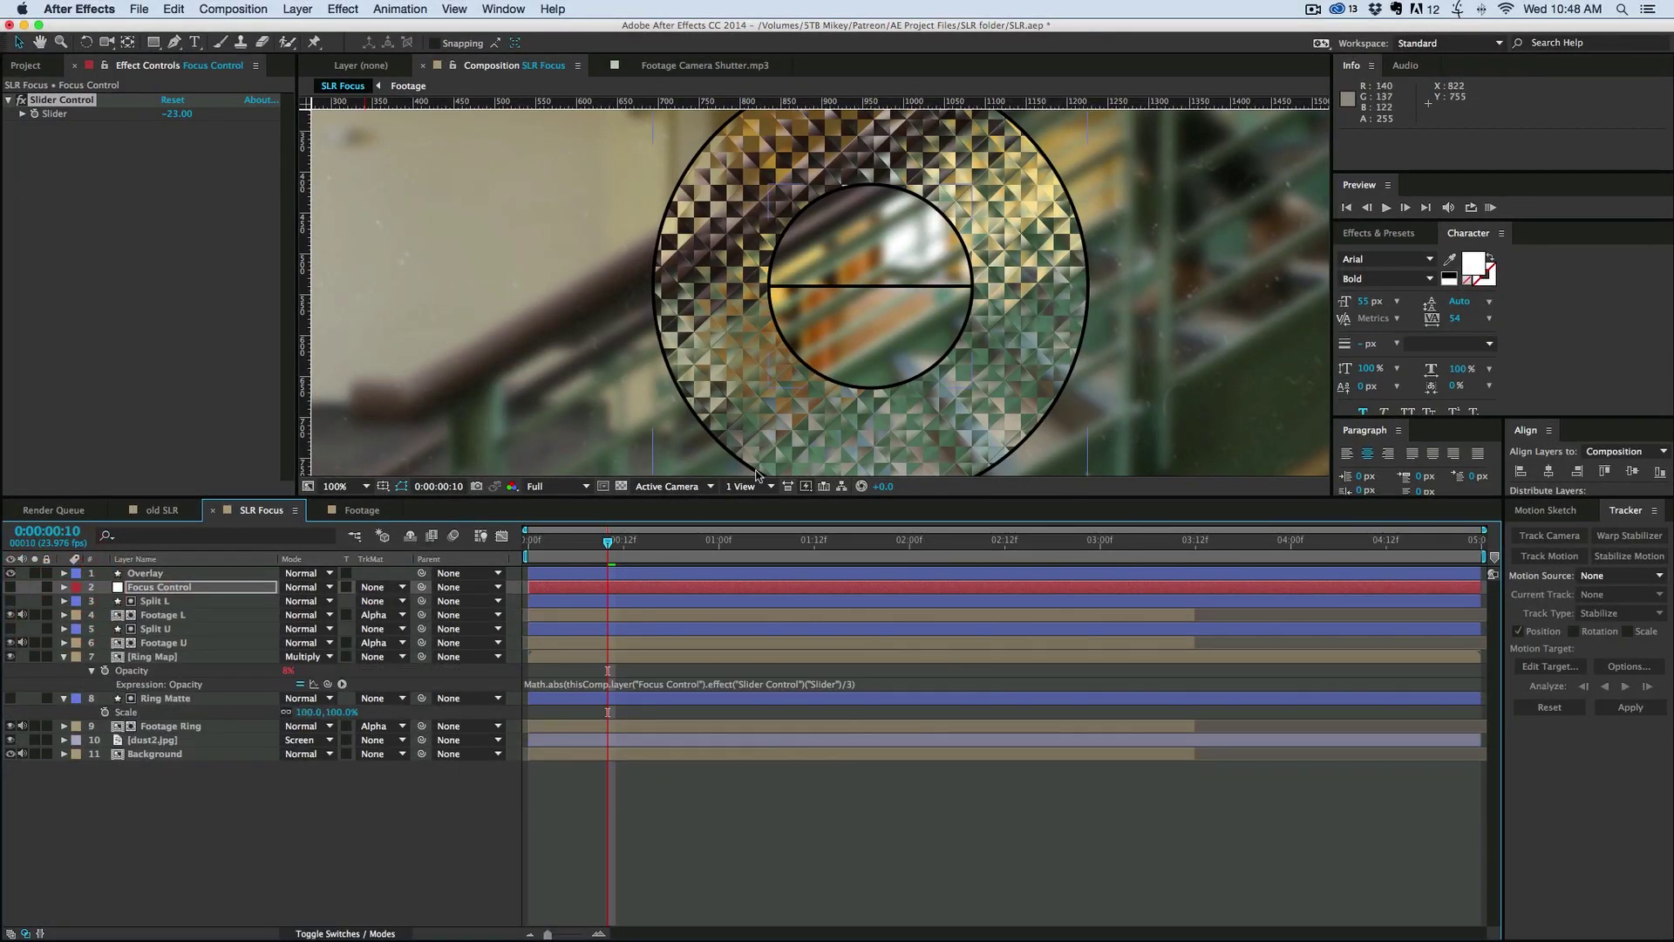
pyautogui.moveTo(746, 495); pyautogui.dragTo(750, 626)
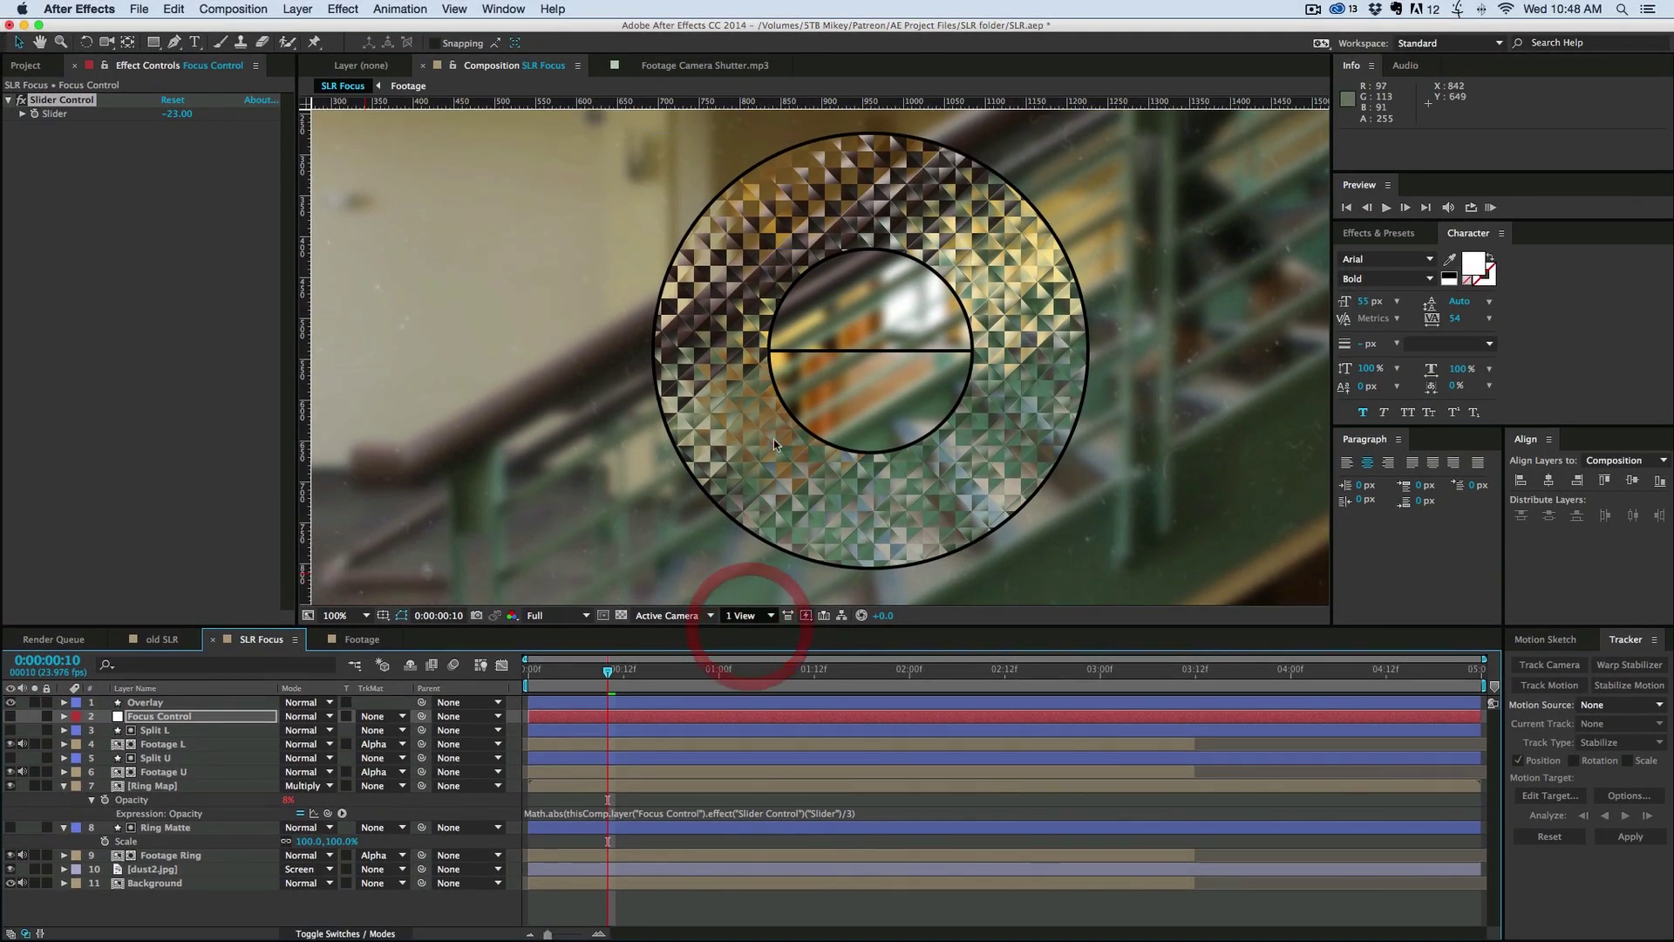
pyautogui.scroll(-2, 826, 436)
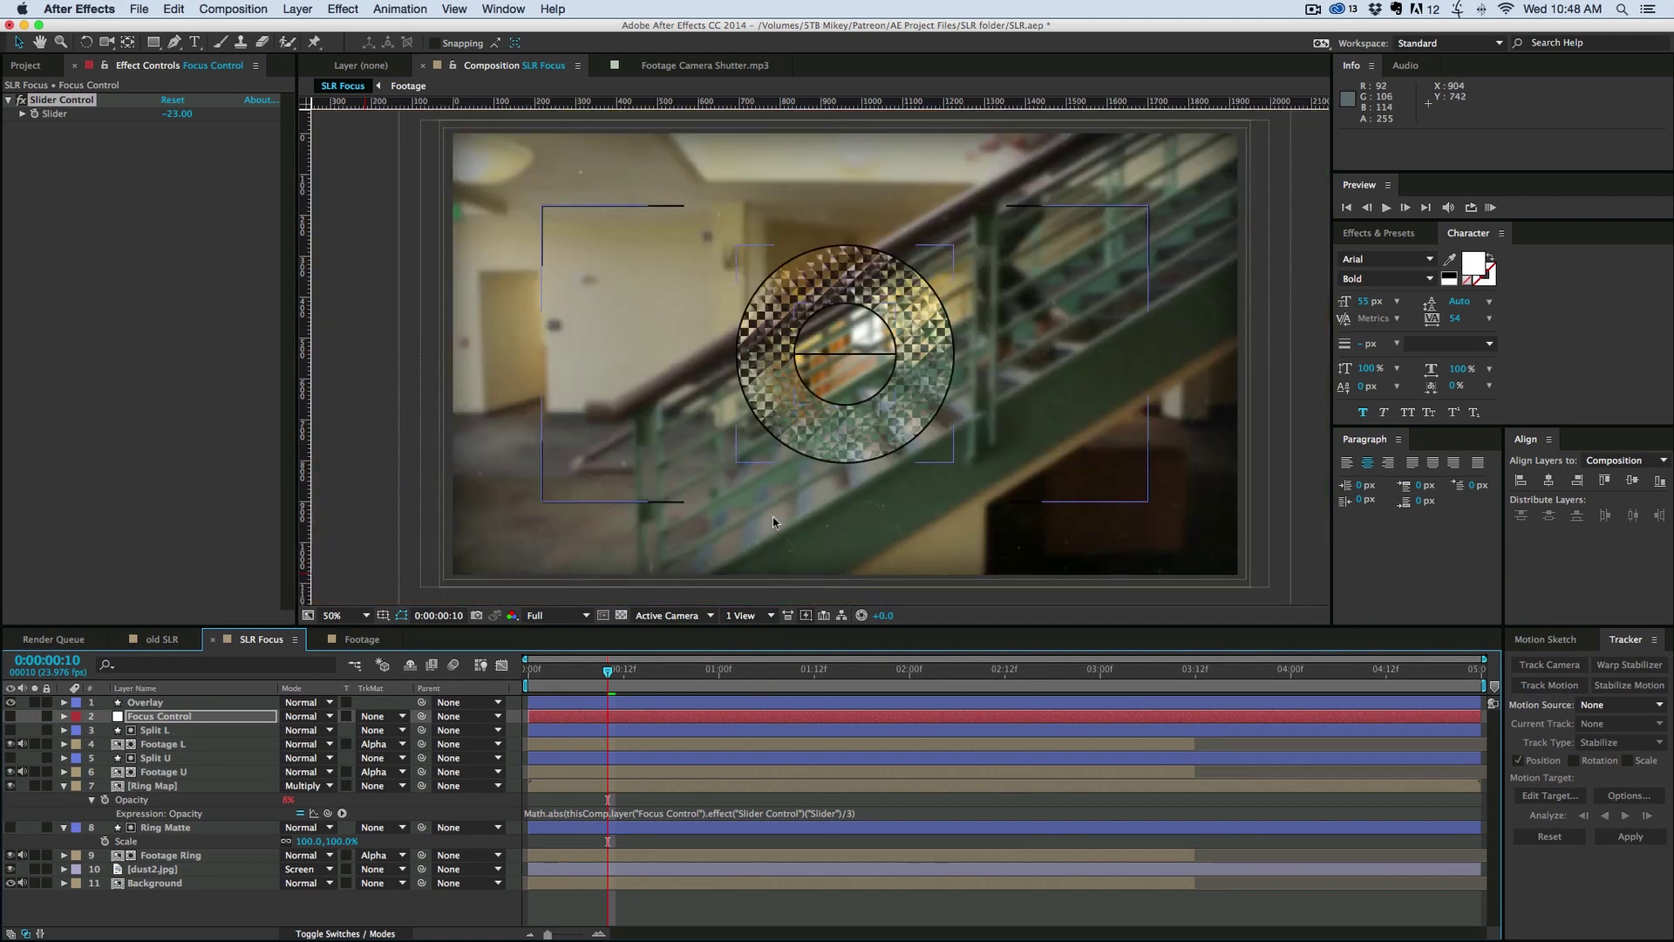
# Step: Collapse the Ring Map layer and mute the audio of Footage L, Footage U, Footage Ring and Background
pyautogui.moveTo(591, 686); pyautogui.dragTo(400, 665)
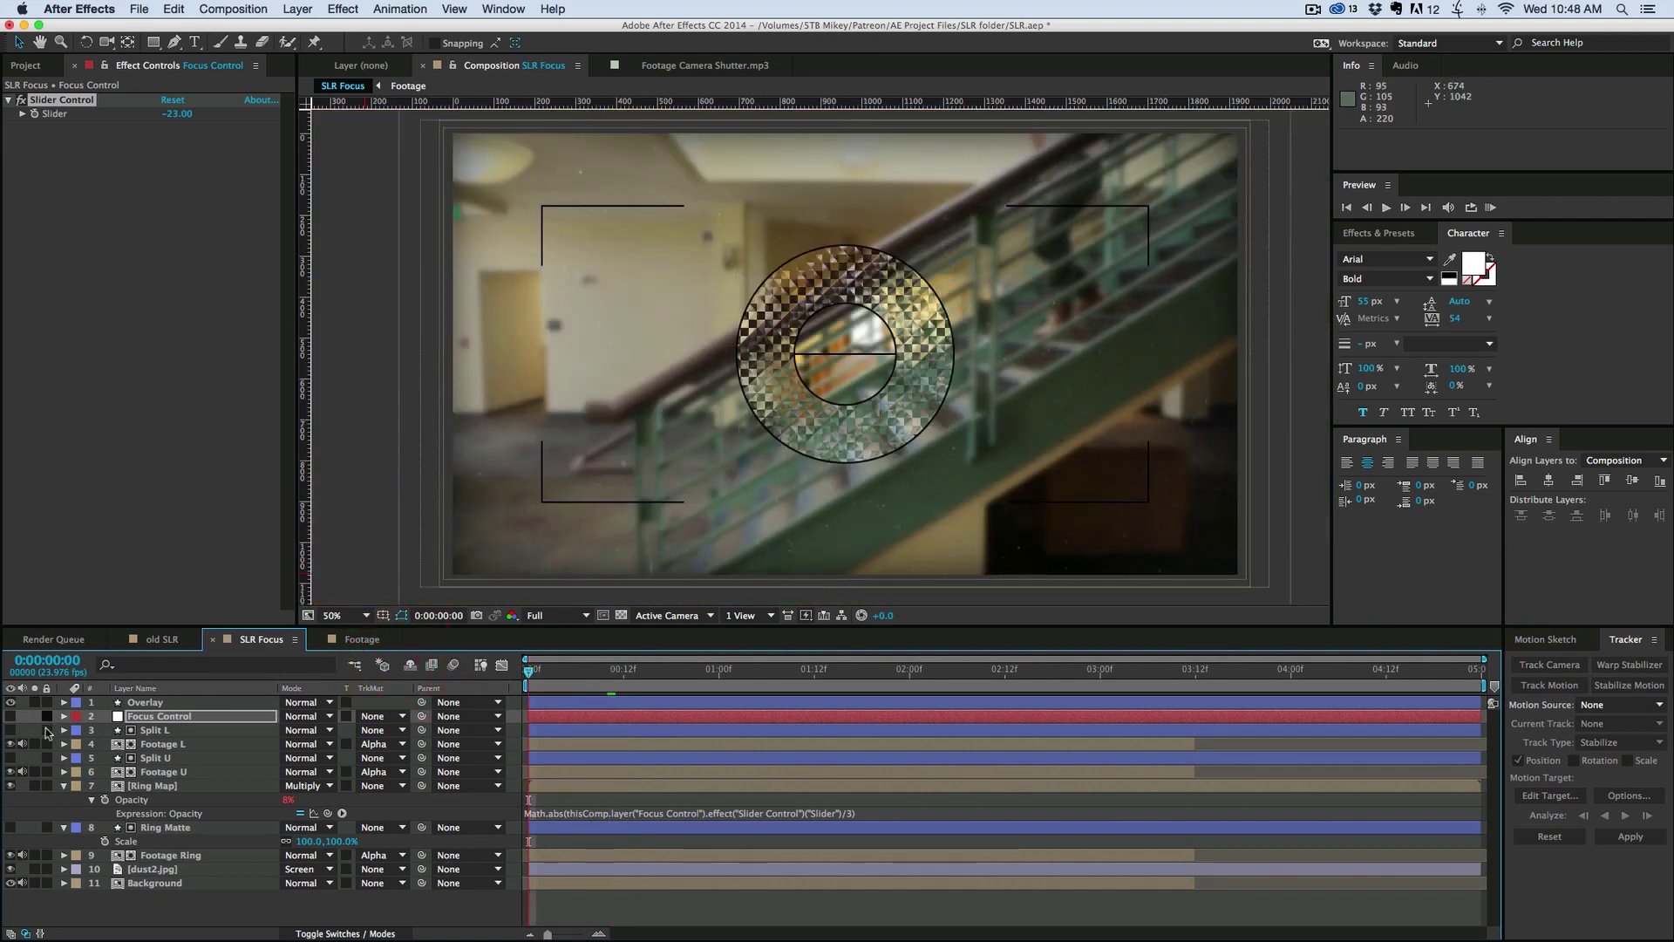
pyautogui.click(63, 786)
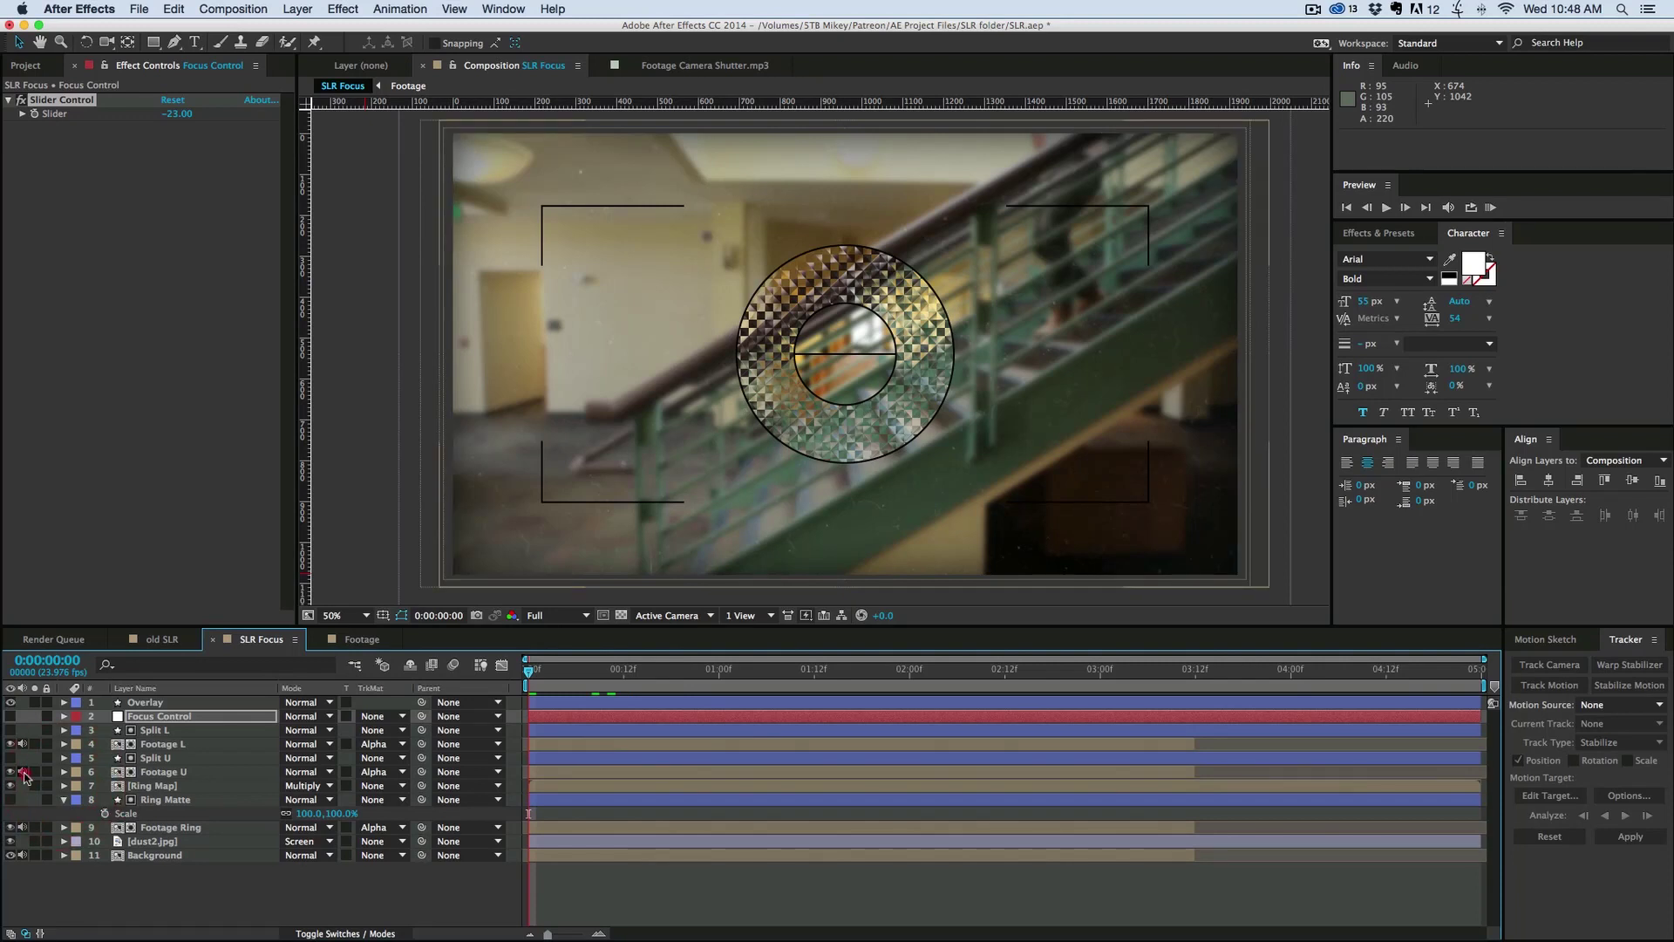
pyautogui.click(24, 856)
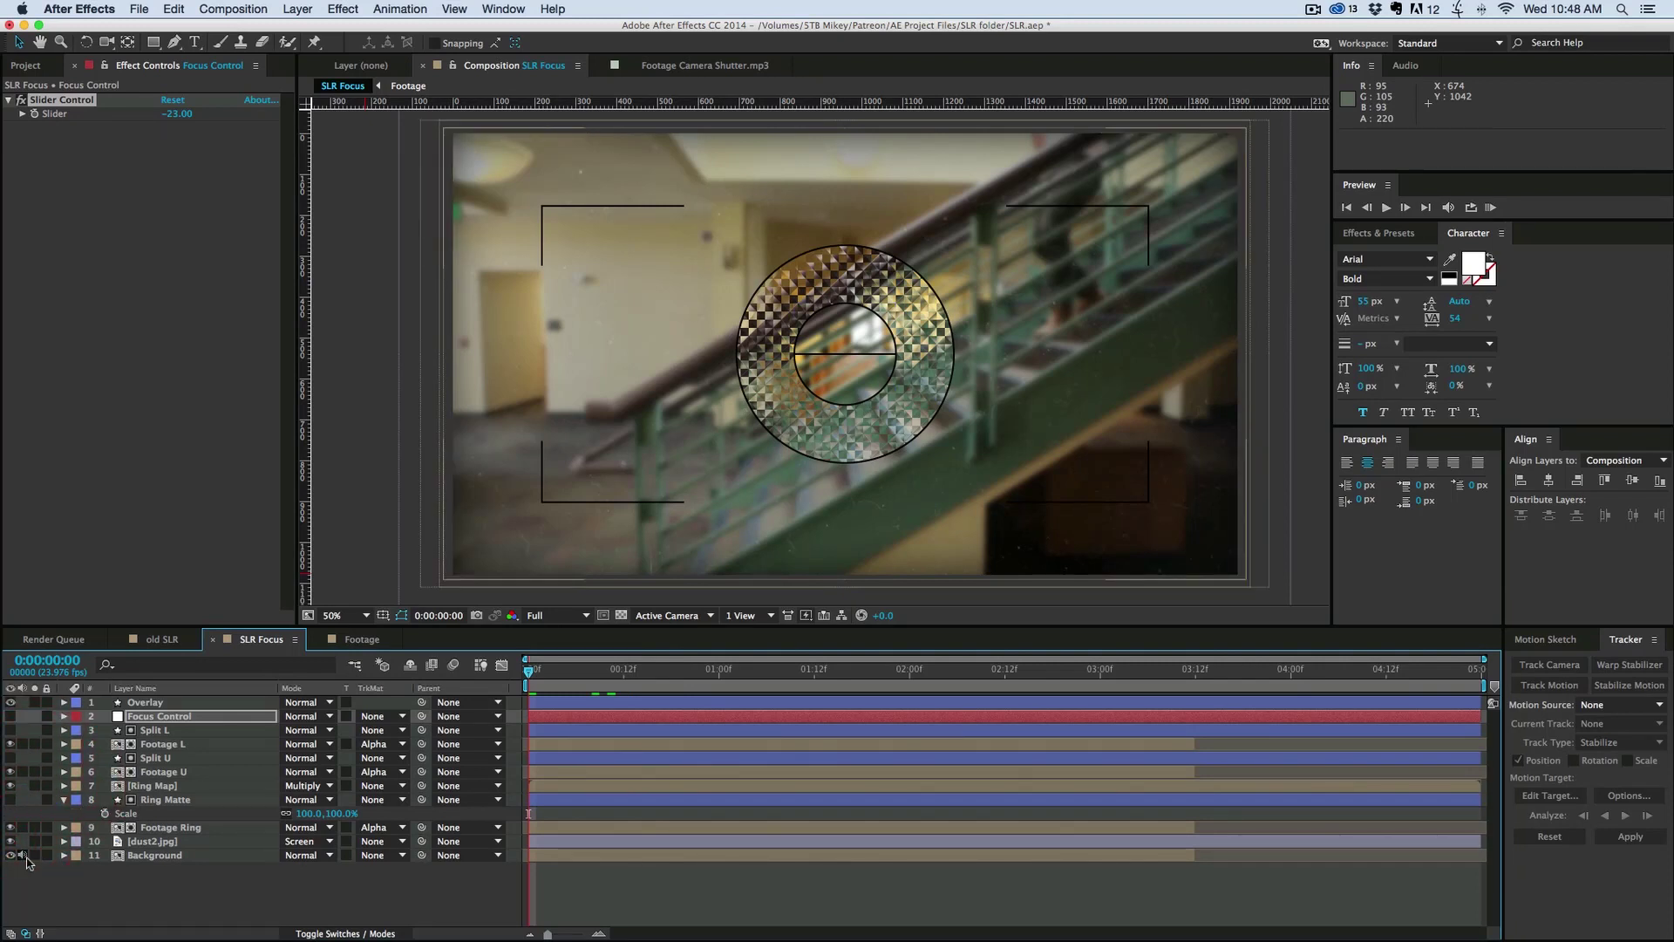
# Step: Add a starting keyframe to the Focus Control slider at 0:00:00:00
pyautogui.moveTo(815, 673); pyautogui.dragTo(661, 674)
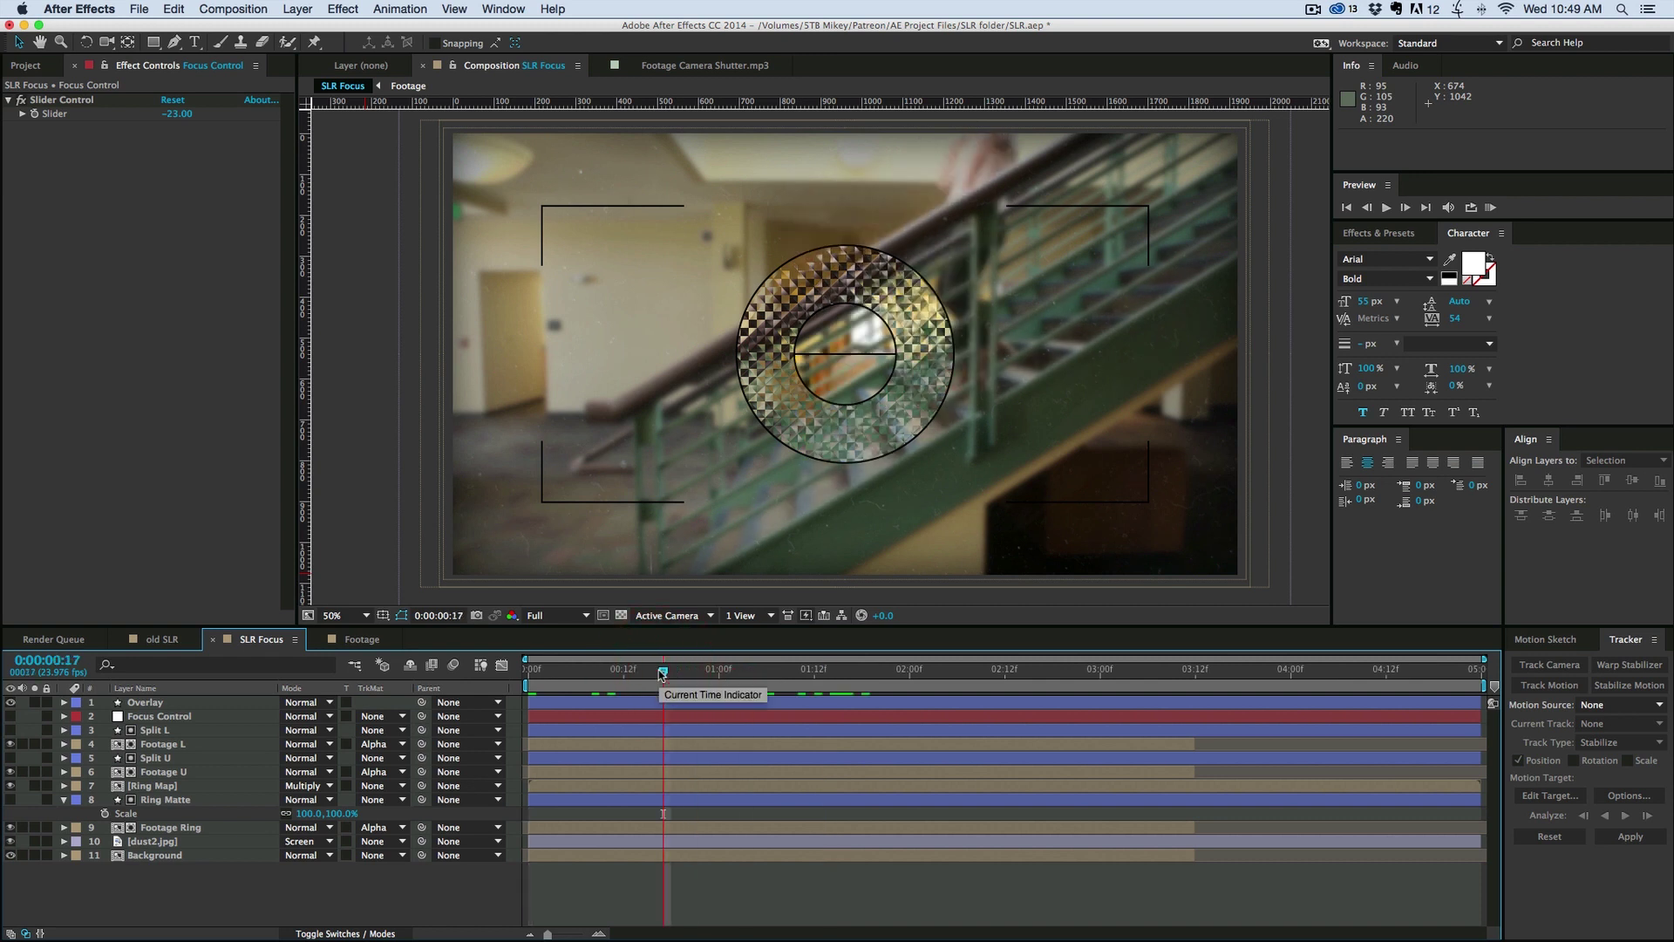
pyautogui.moveTo(660, 674); pyautogui.dragTo(529, 674)
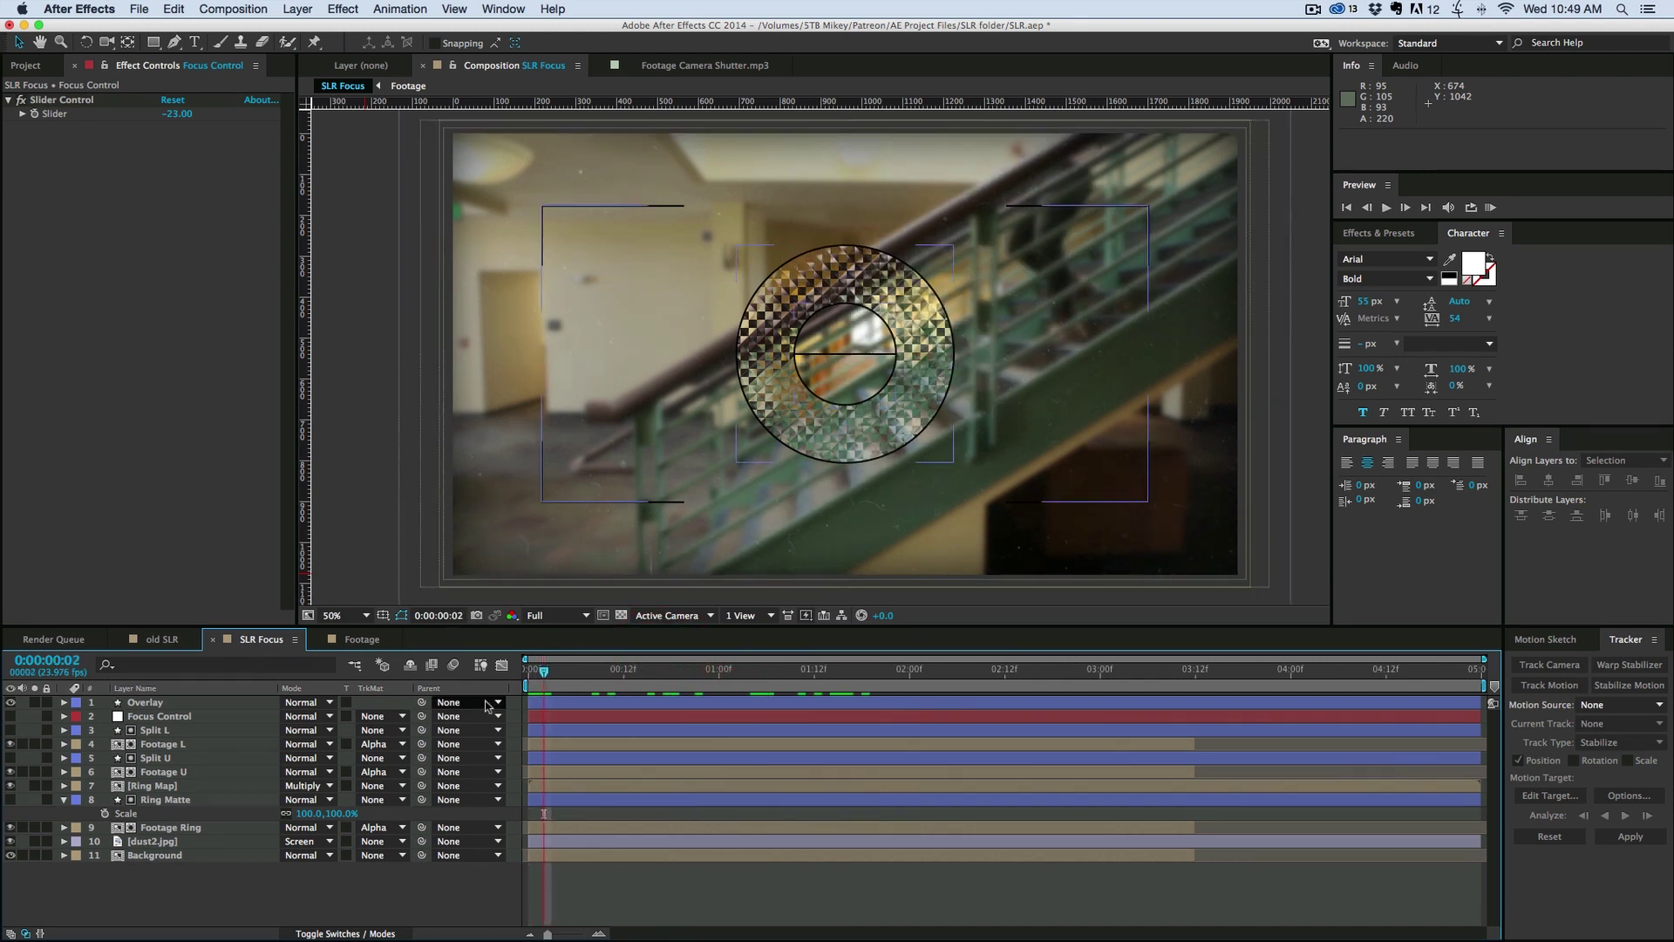
pyautogui.click(64, 716)
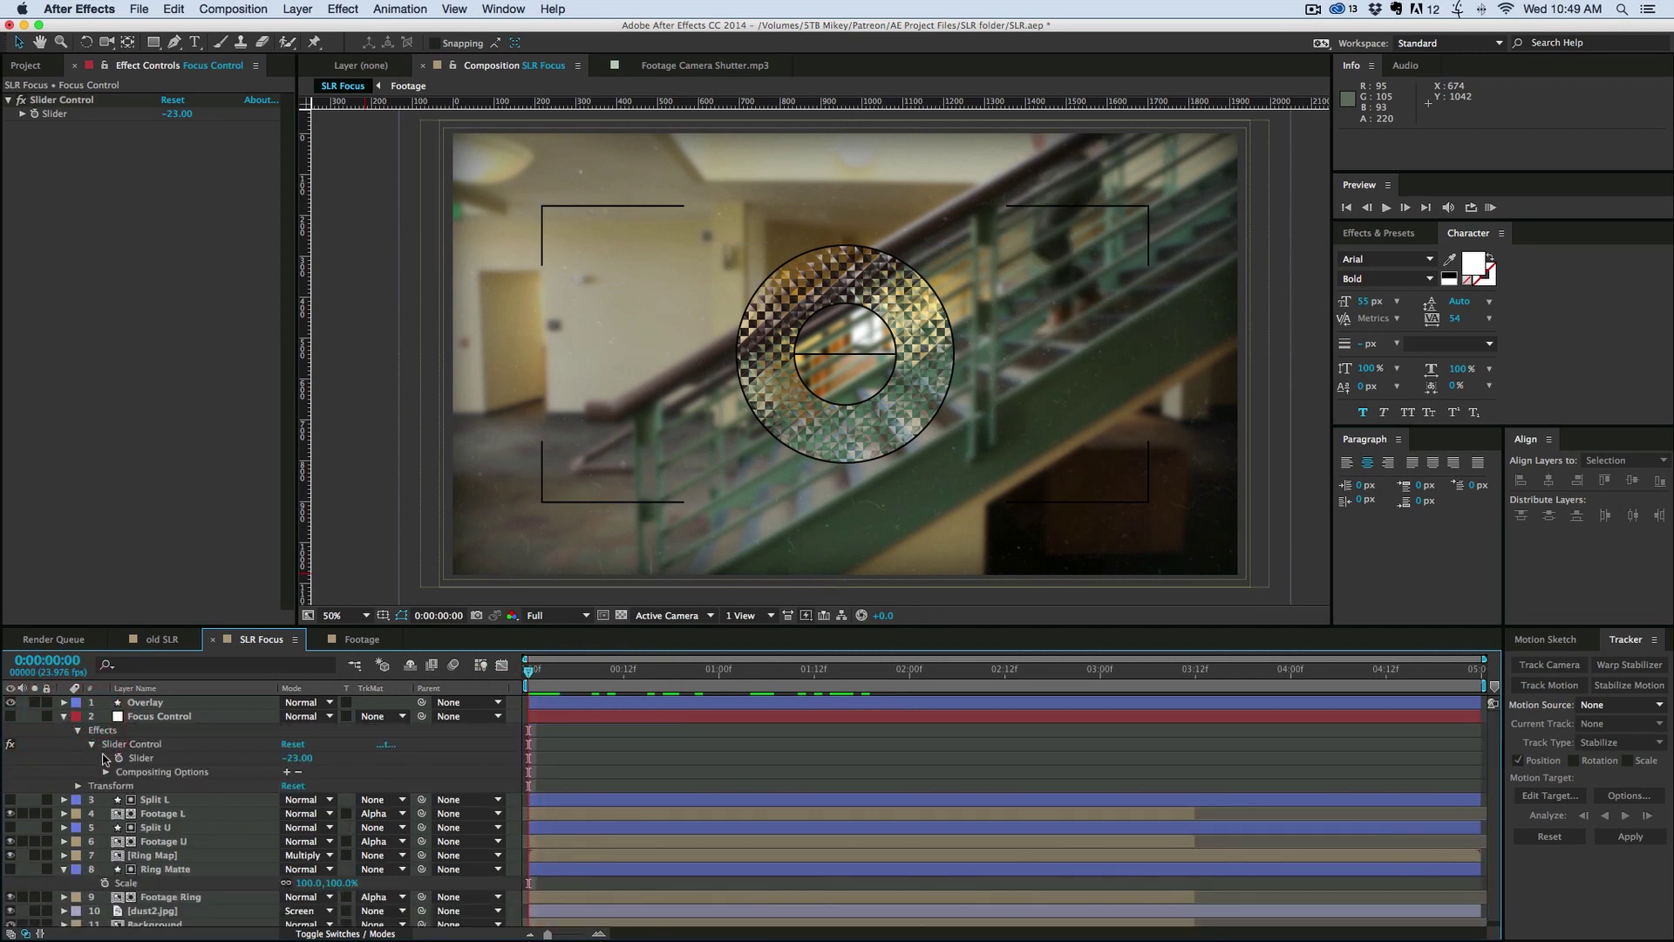
pyautogui.click(119, 758)
# Step: Keyframe the Focus Control slider at 31 at 0:00:00:06, 8 at 0:00:00:20, and a lower value in between
pyautogui.press('space')
pyautogui.press('space')
pyautogui.moveTo(294, 758); pyautogui.dragTo(298, 765)
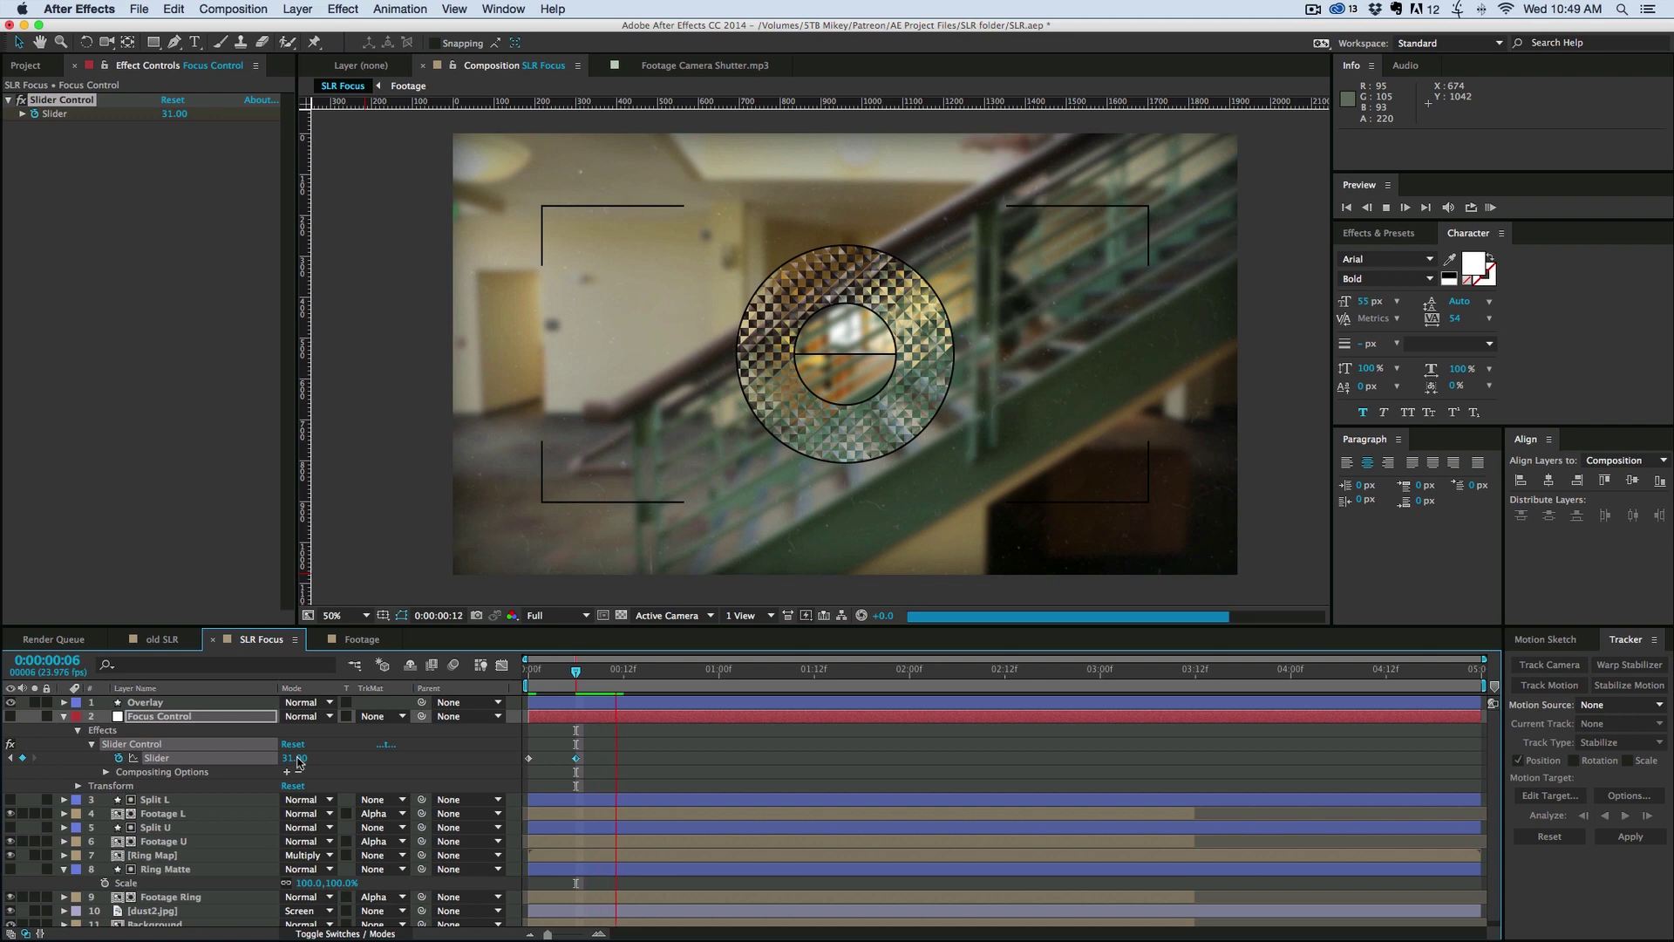
pyautogui.press('space')
pyautogui.moveTo(297, 764); pyautogui.dragTo(262, 758)
pyautogui.press('space')
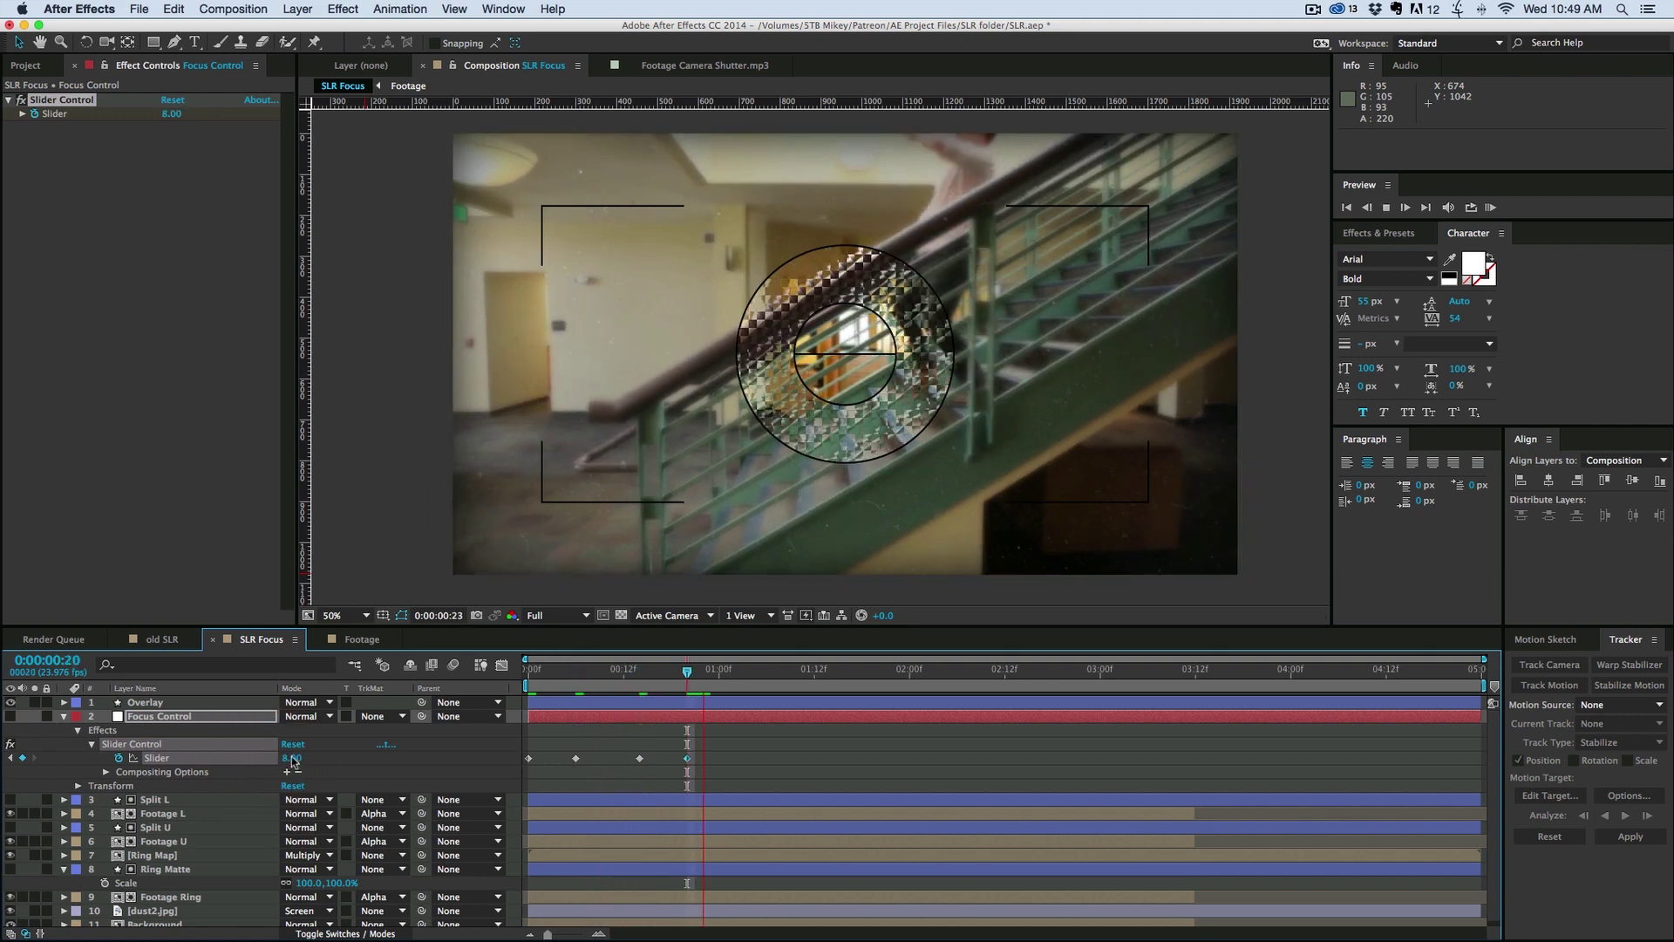
# Step: Finish the slider animation with keyframes of -1 two frames after the 8 keyframe and 0 at 0:00:01:00
pyautogui.press('space')
pyautogui.click(295, 761)
pyautogui.write('-1')
pyautogui.press('Return')
pyautogui.press('pagedown')
pyautogui.press('pagedown')
pyautogui.click(294, 756)
pyautogui.write('0')
pyautogui.press('Return')
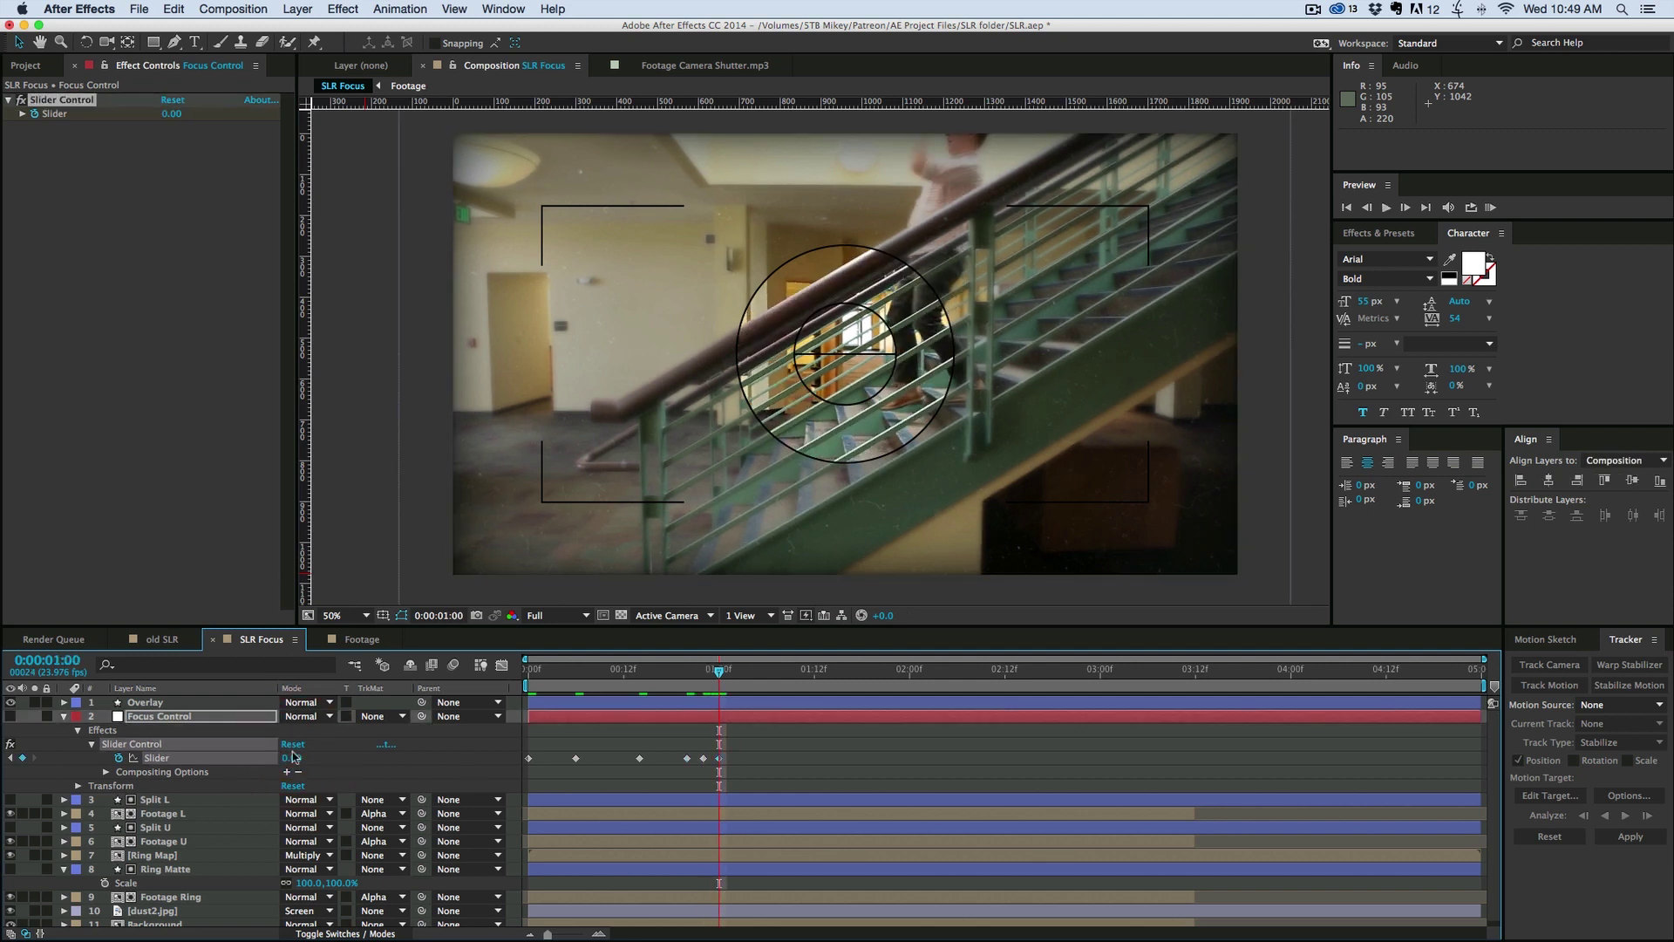
# Step: Stretch the slider keyframes proportionally so the last one falls just after 0:00:01:12 and the first stays at the start
pyautogui.moveTo(735, 767); pyautogui.dragTo(523, 740)
pyautogui.moveTo(722, 759); pyautogui.dragTo(811, 761)
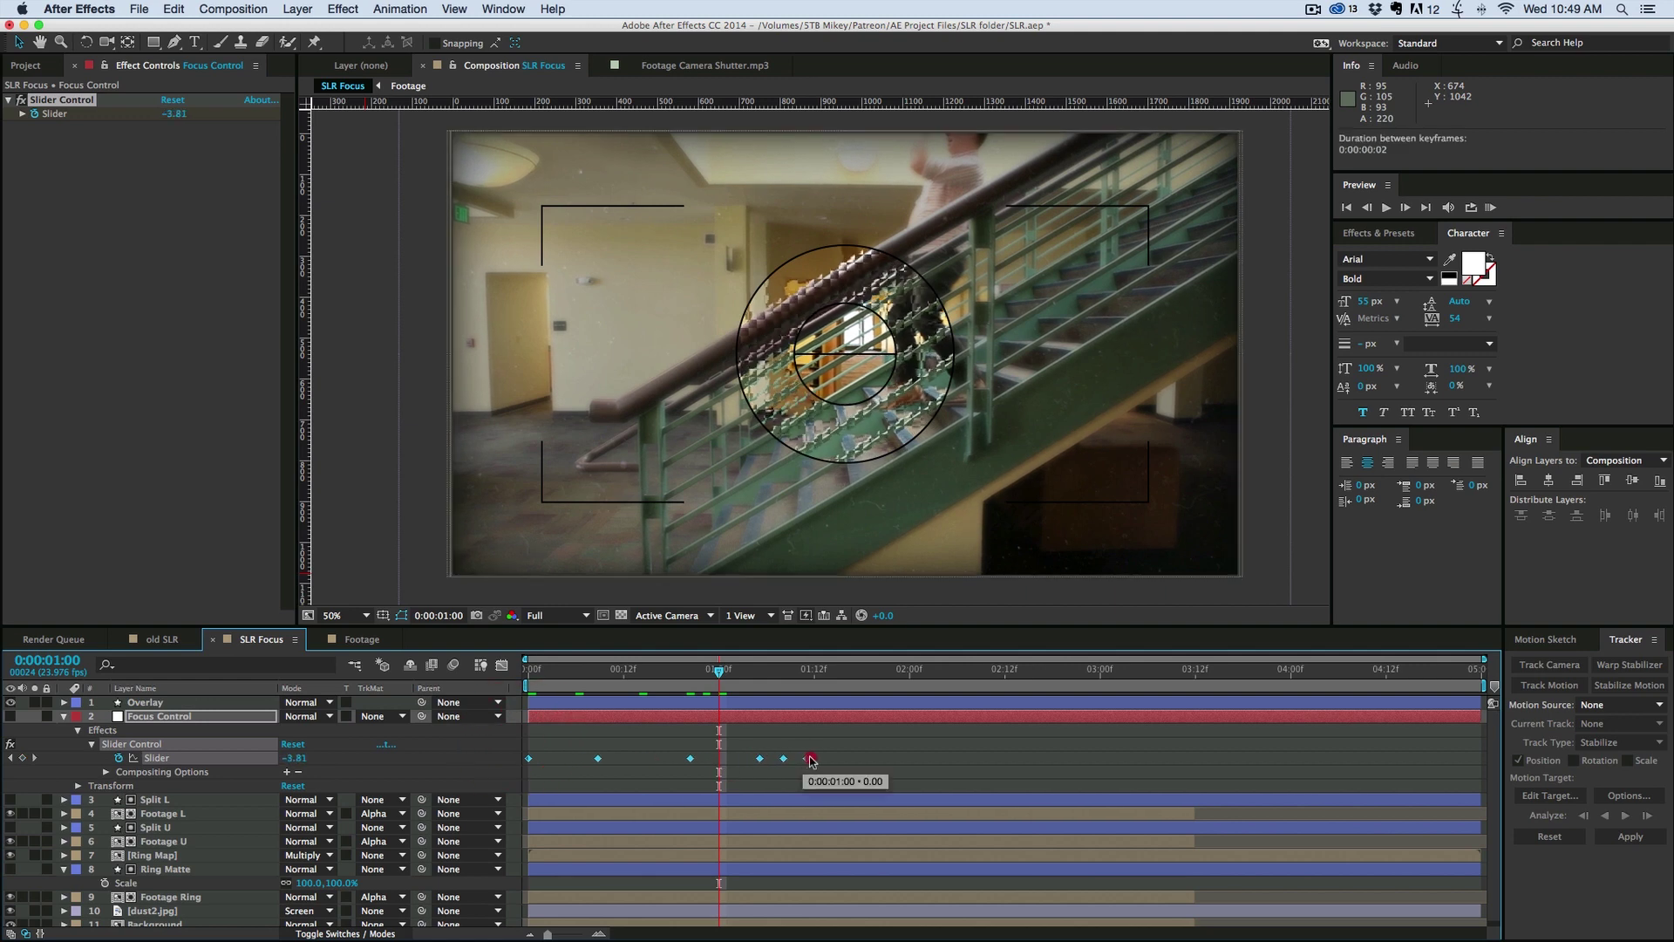
pyautogui.moveTo(811, 761); pyautogui.dragTo(823, 761)
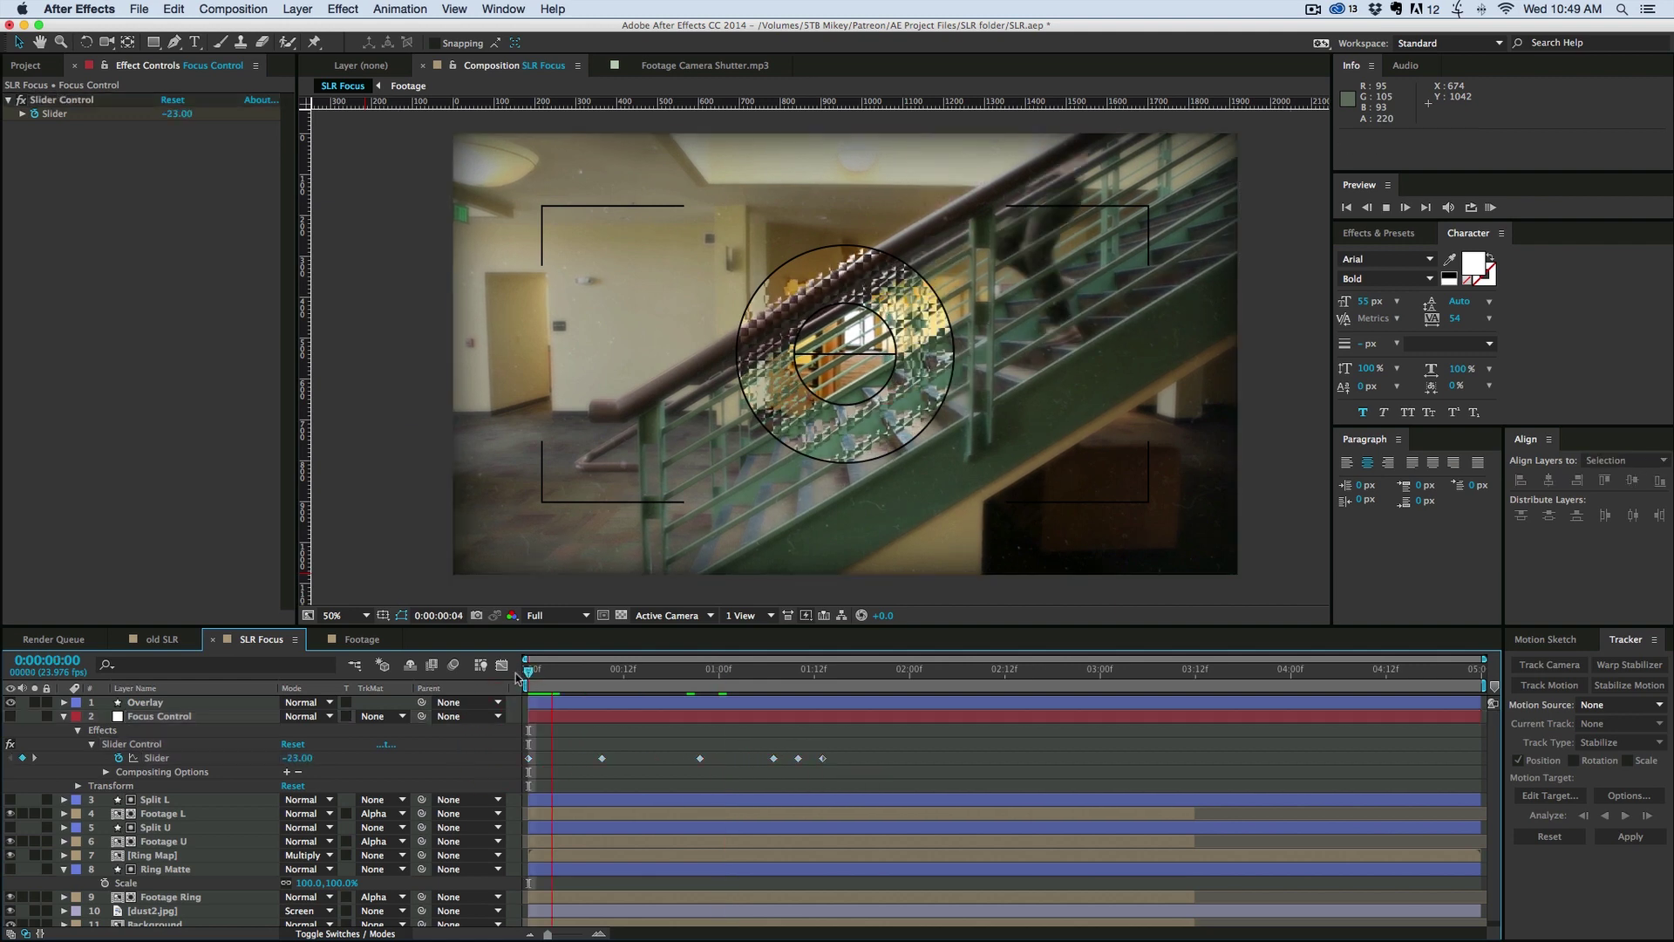
# Step: Lower the Focus Control slider's value at the first keyframe and preview the focus animation up to 0:00:01:16
pyautogui.moveTo(518, 675); pyautogui.dragTo(469, 700)
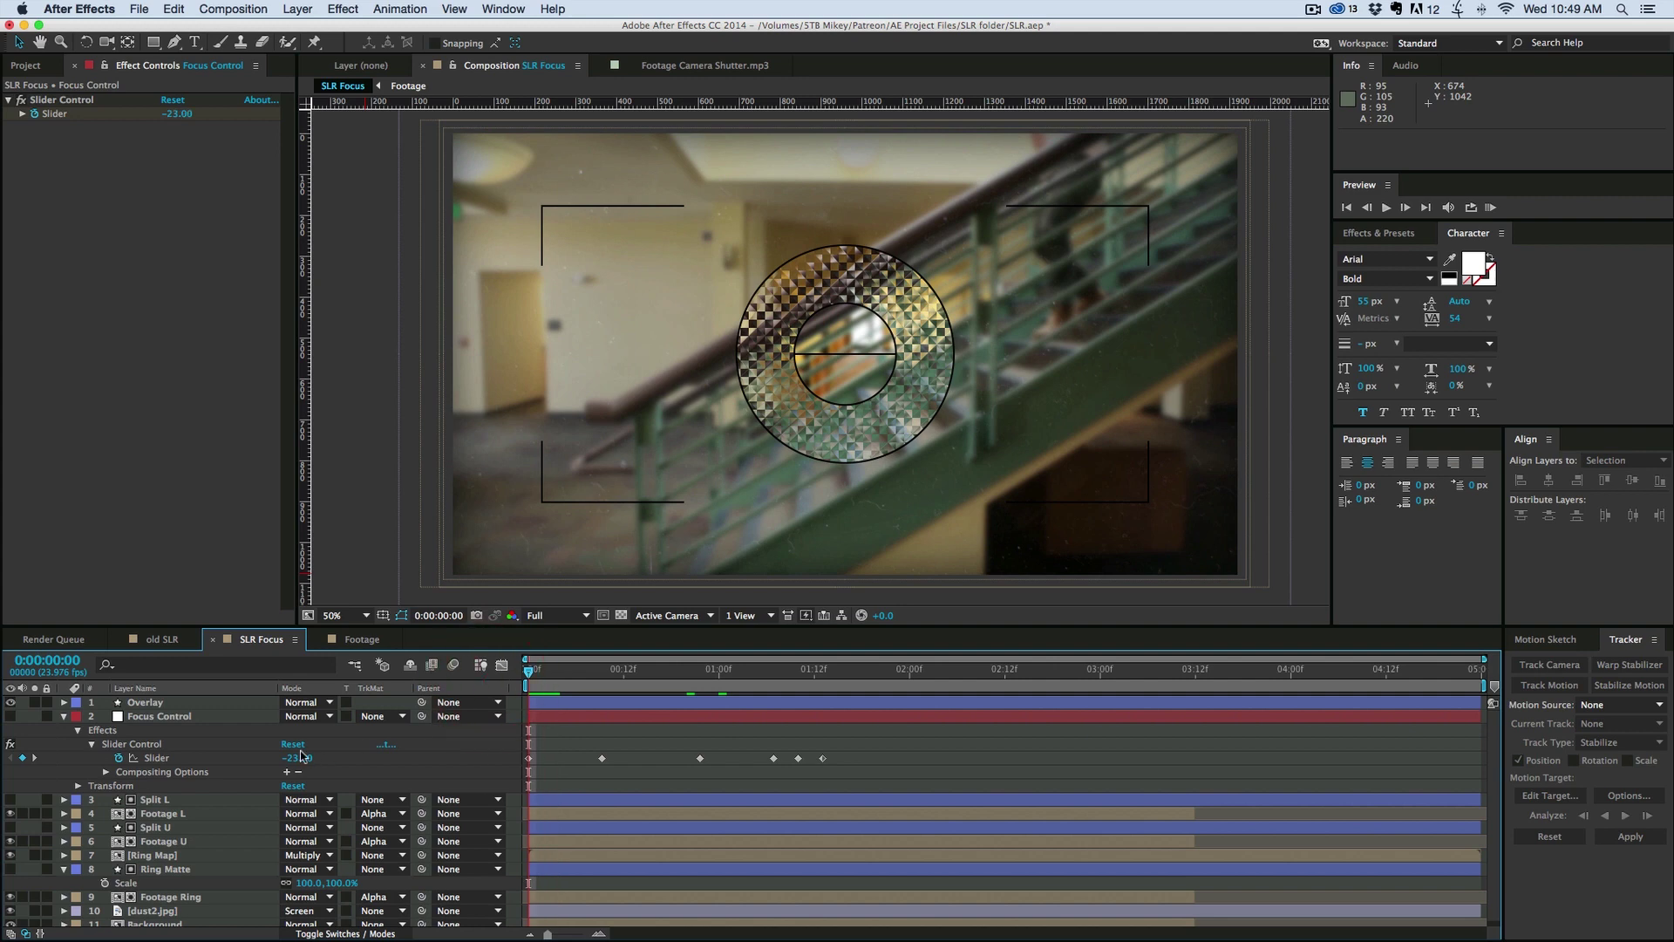
pyautogui.moveTo(275, 761); pyautogui.dragTo(267, 761)
pyautogui.click(569, 773)
pyautogui.press('space')
pyautogui.click(872, 703)
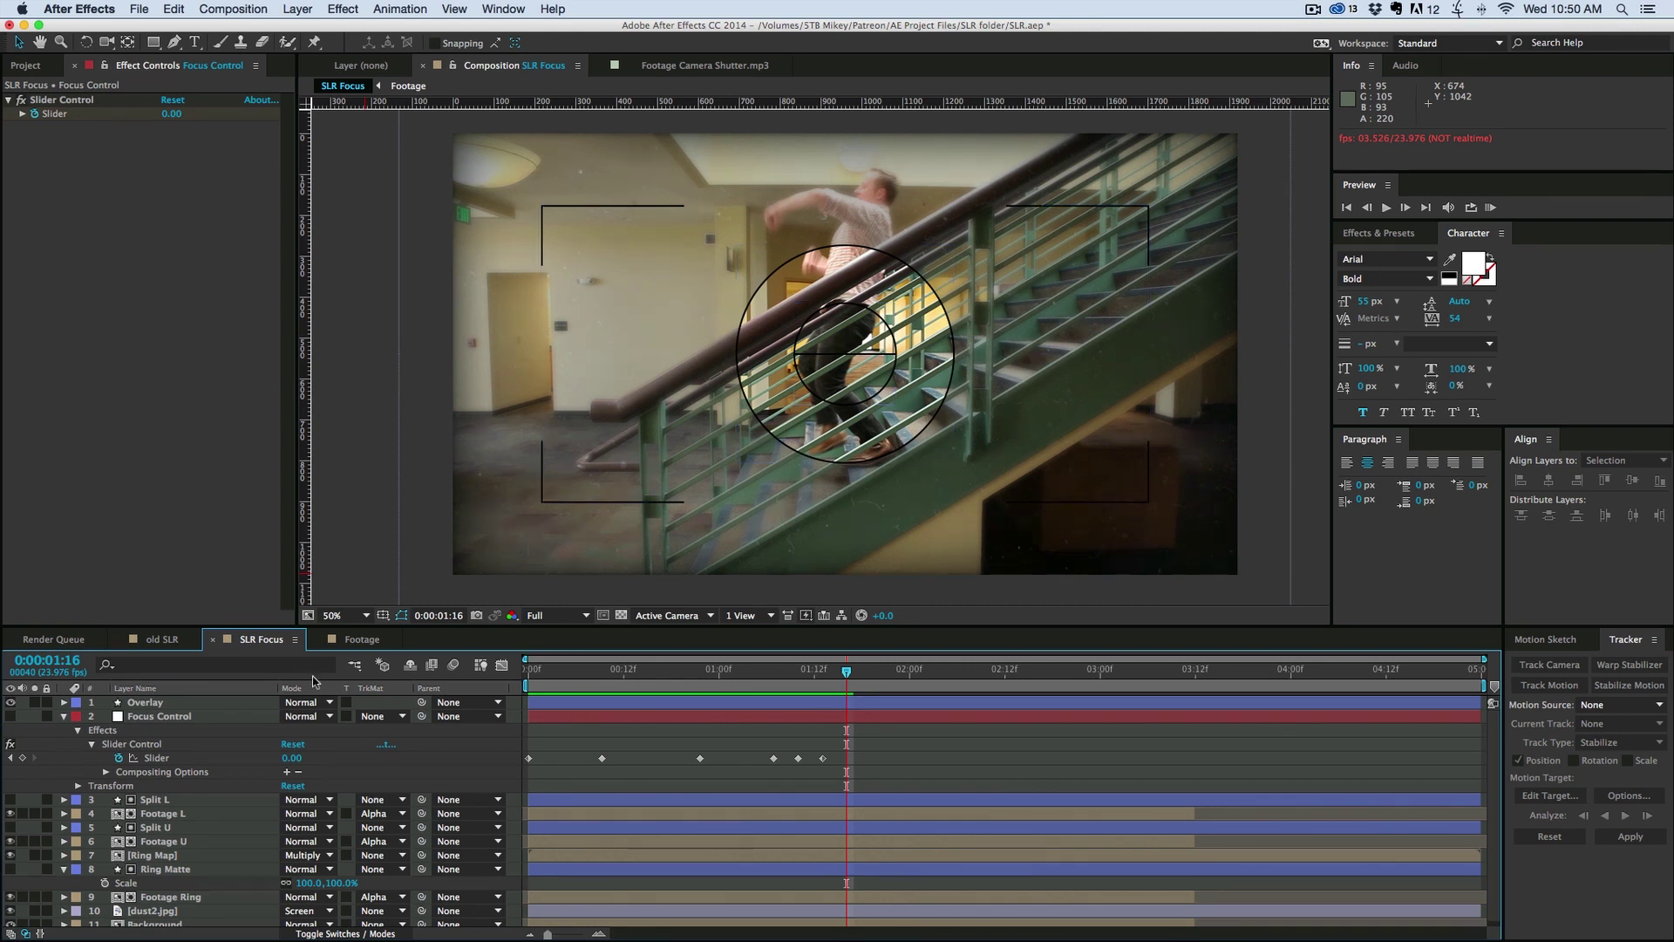
# Step: Collapse the Focus Control layer and add an adjustment layer above all layers, trimmed to start at 0:00:01:16
pyautogui.click(63, 715)
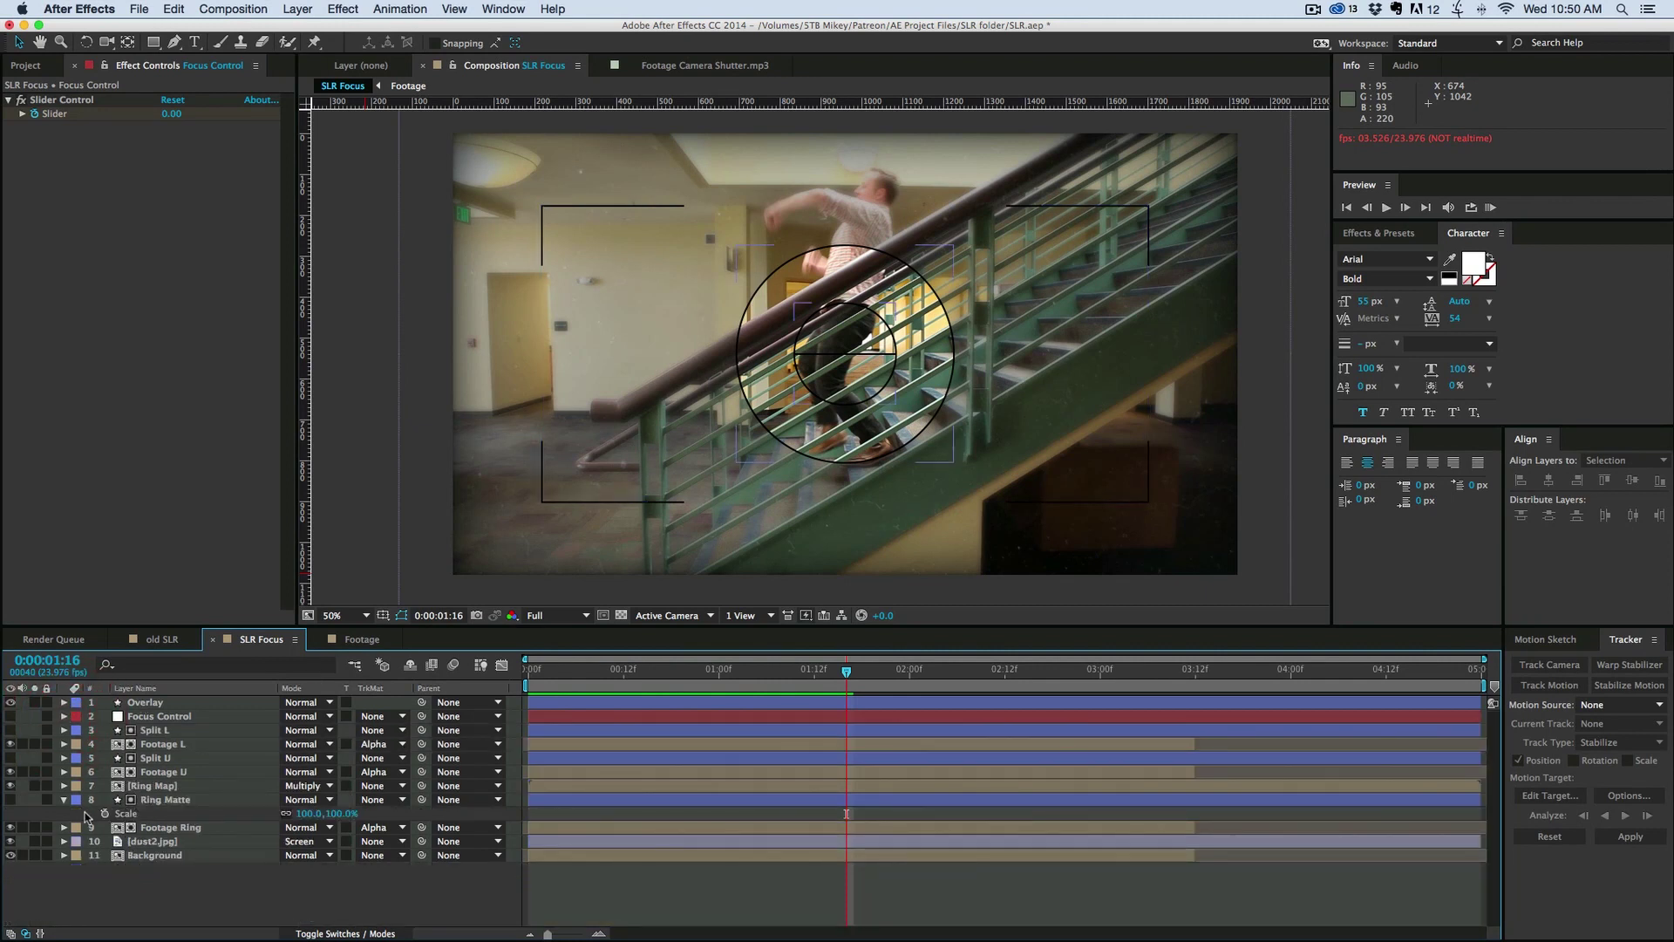
pyautogui.click(729, 894)
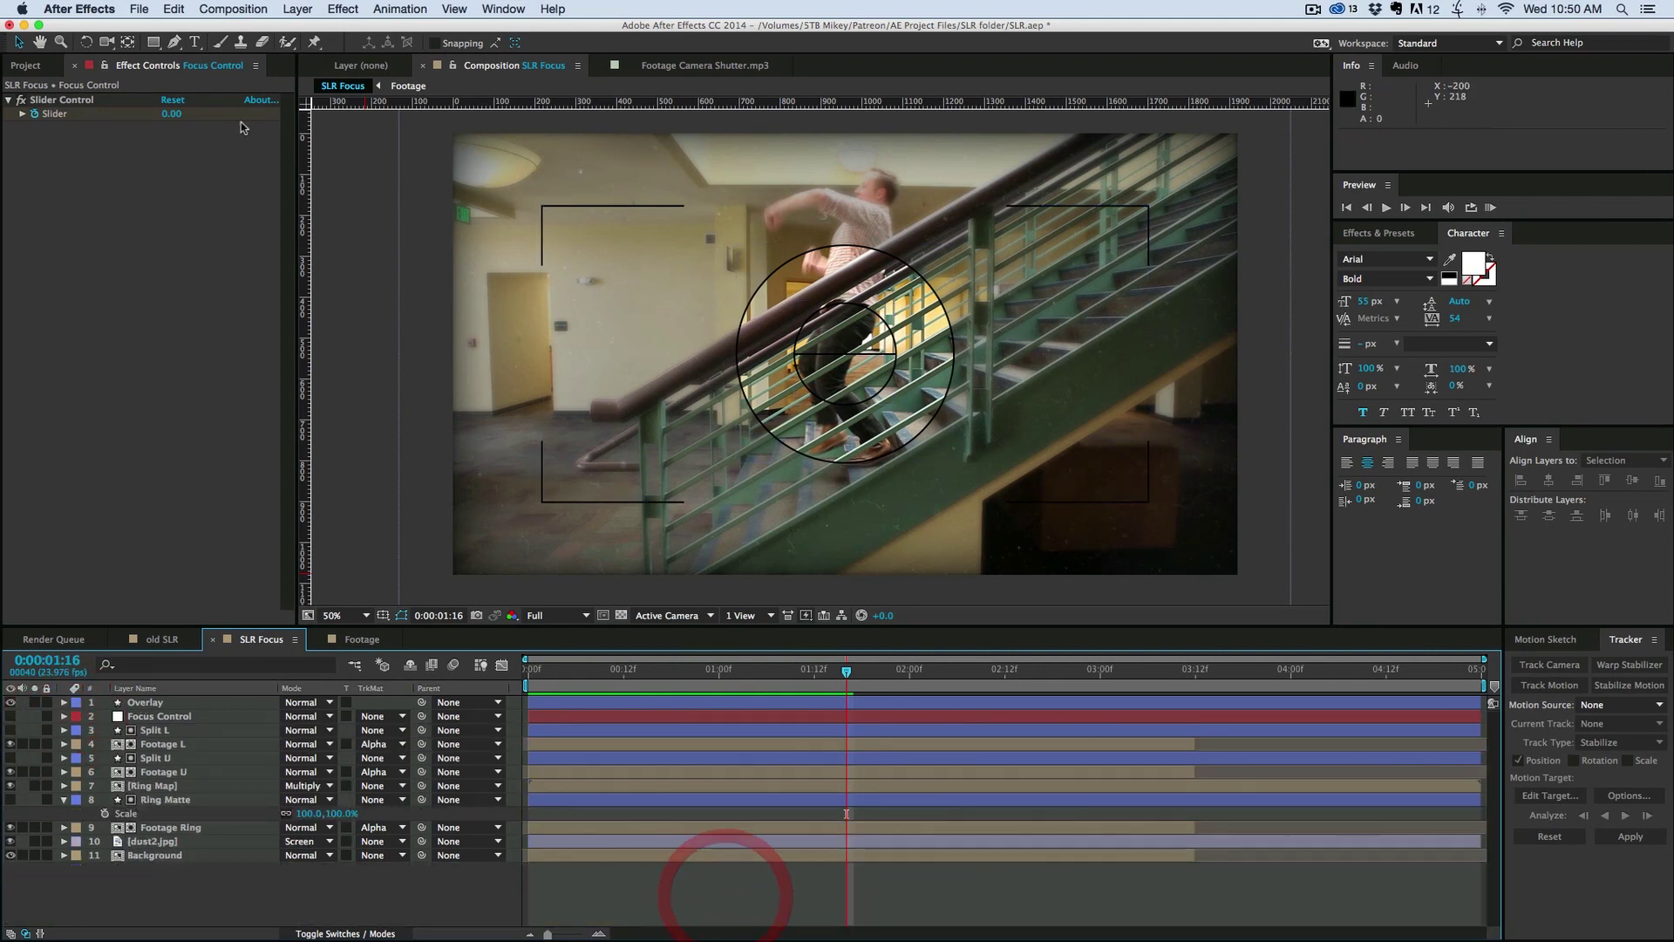
pyautogui.click(298, 9)
pyautogui.moveTo(310, 32)
pyautogui.click(593, 127)
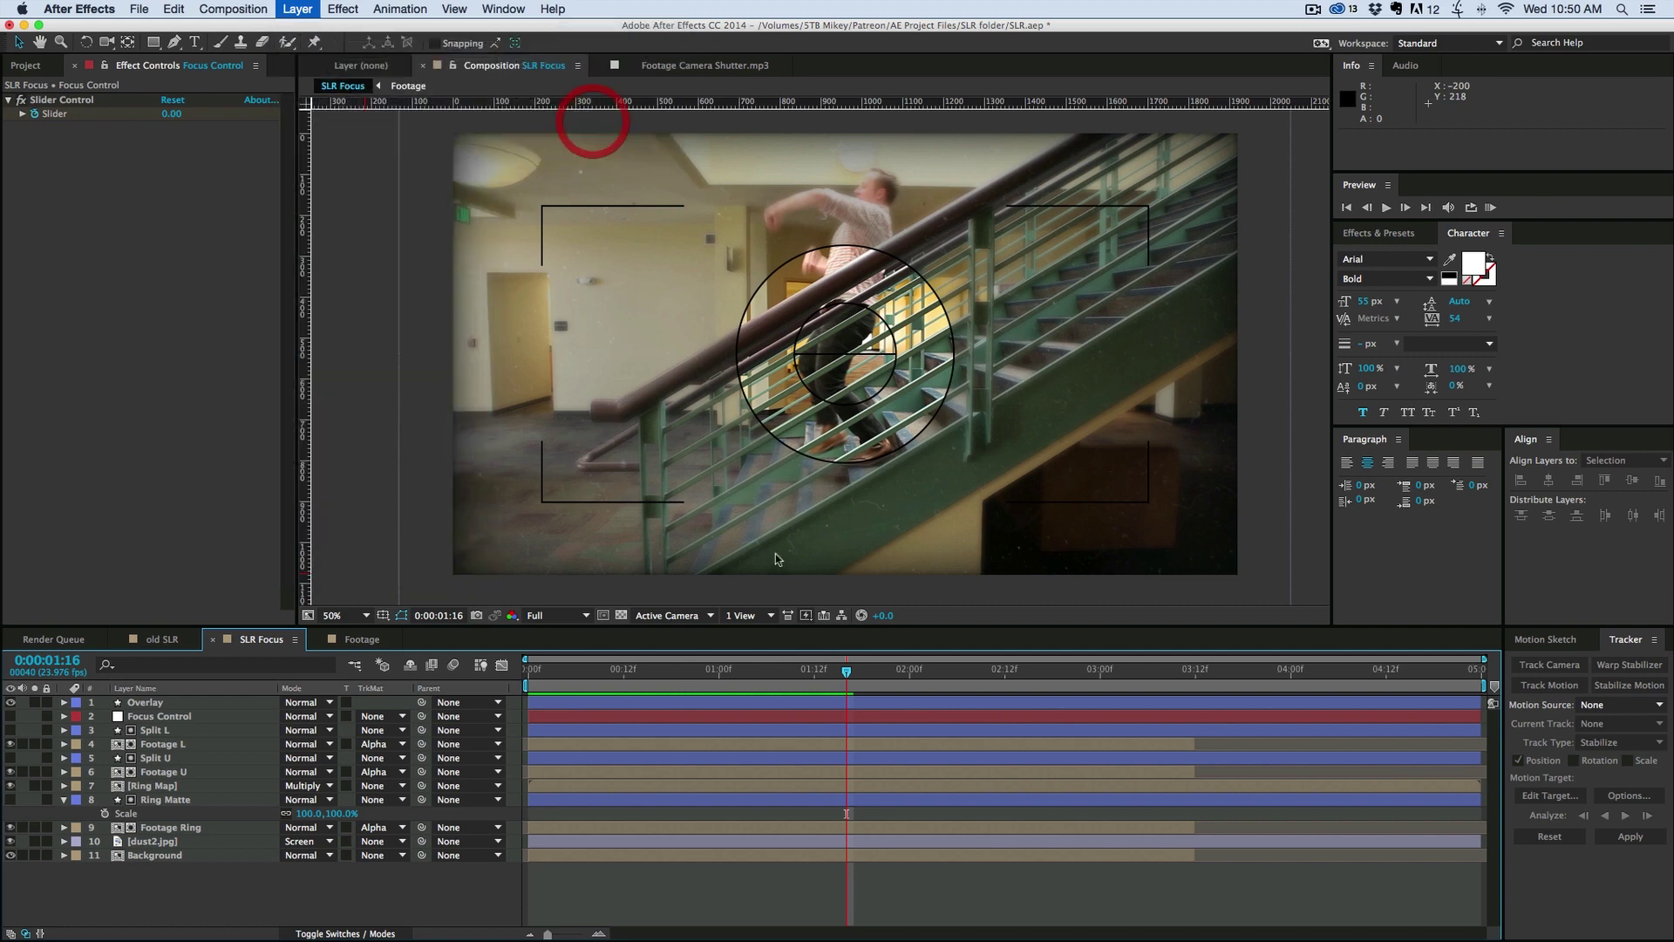
pyautogui.click(859, 710)
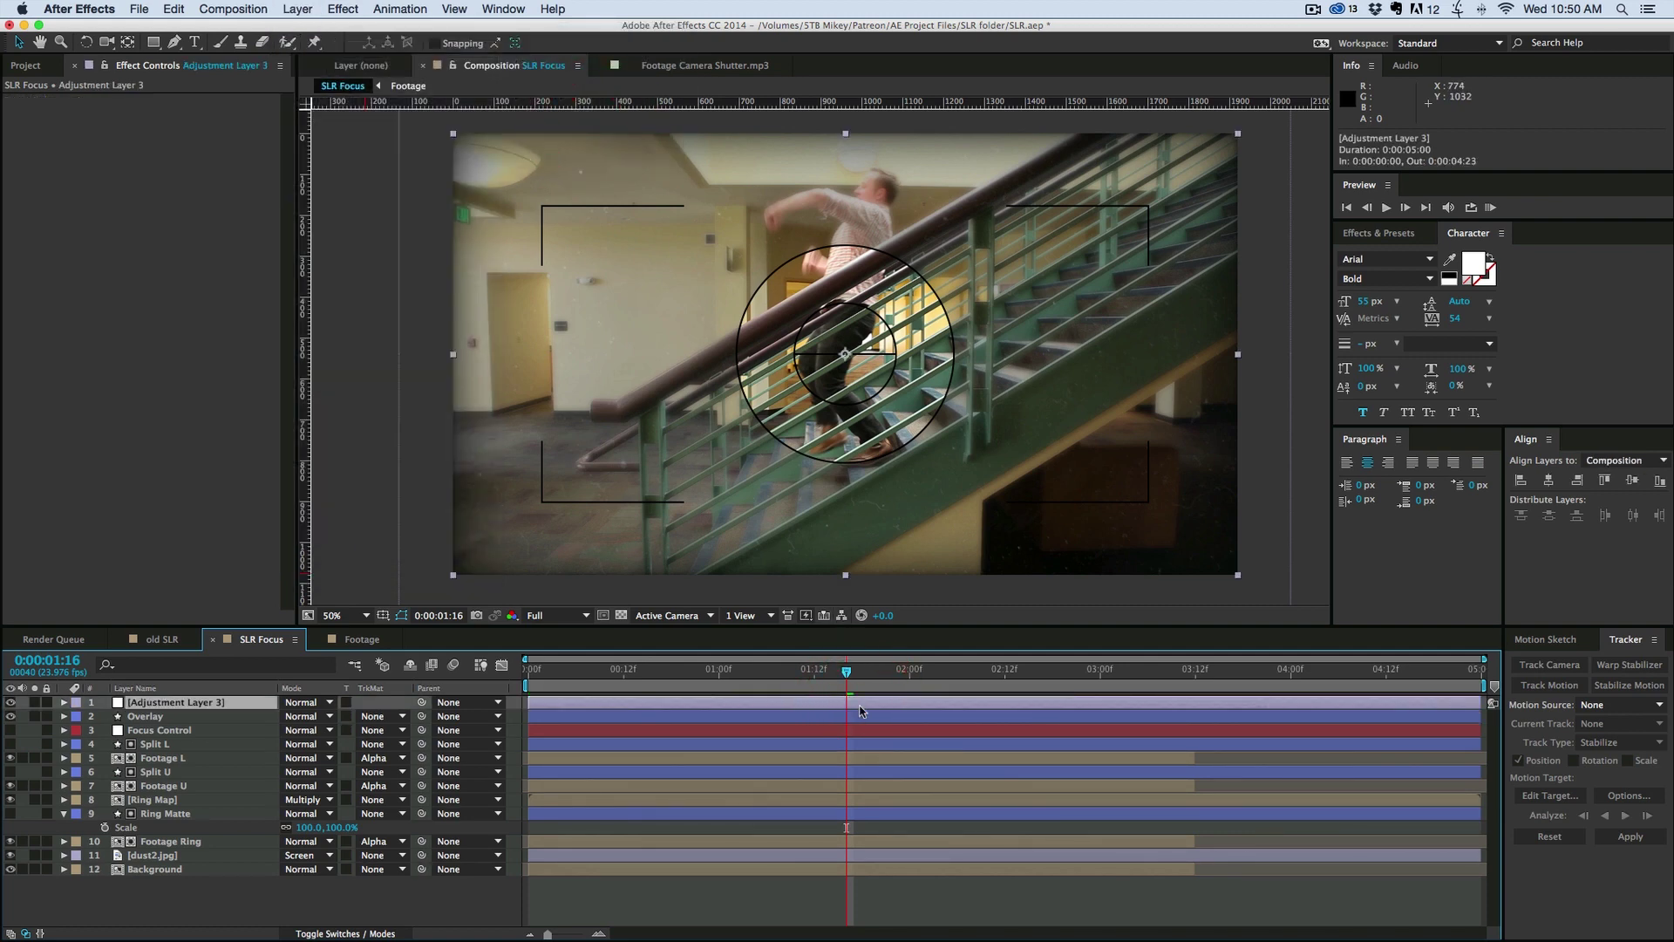
pyautogui.hotkey('alt', '[')
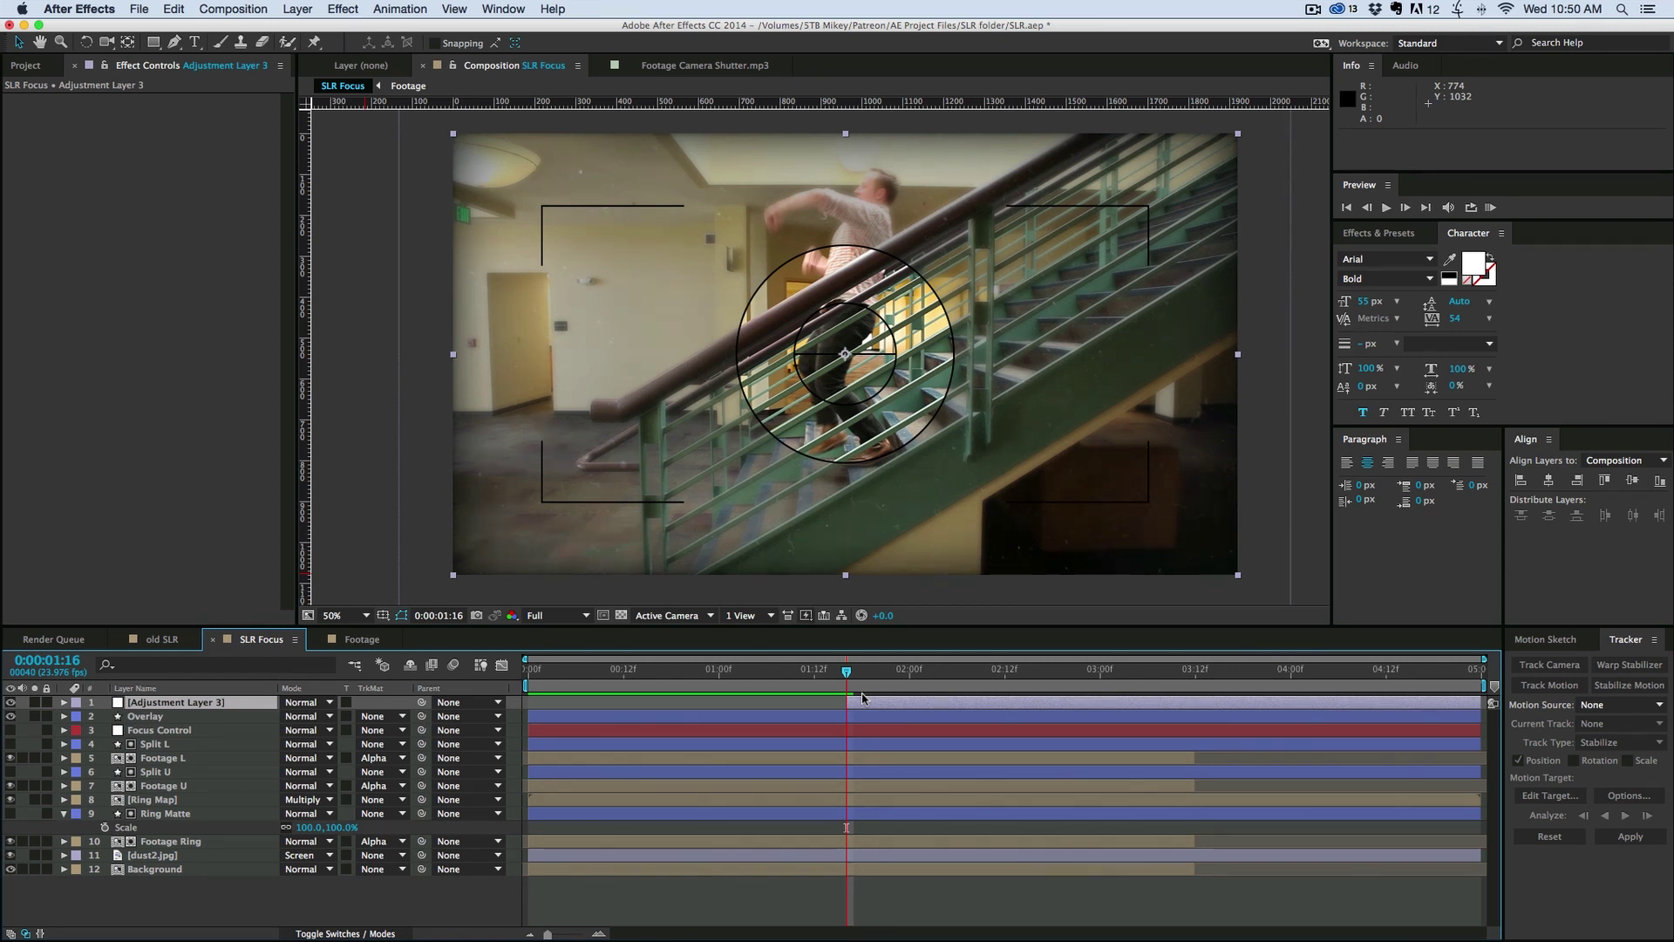
# Step: Apply the Warp distortion effect to the new adjustment layer and disable the effect
pyautogui.click(861, 704)
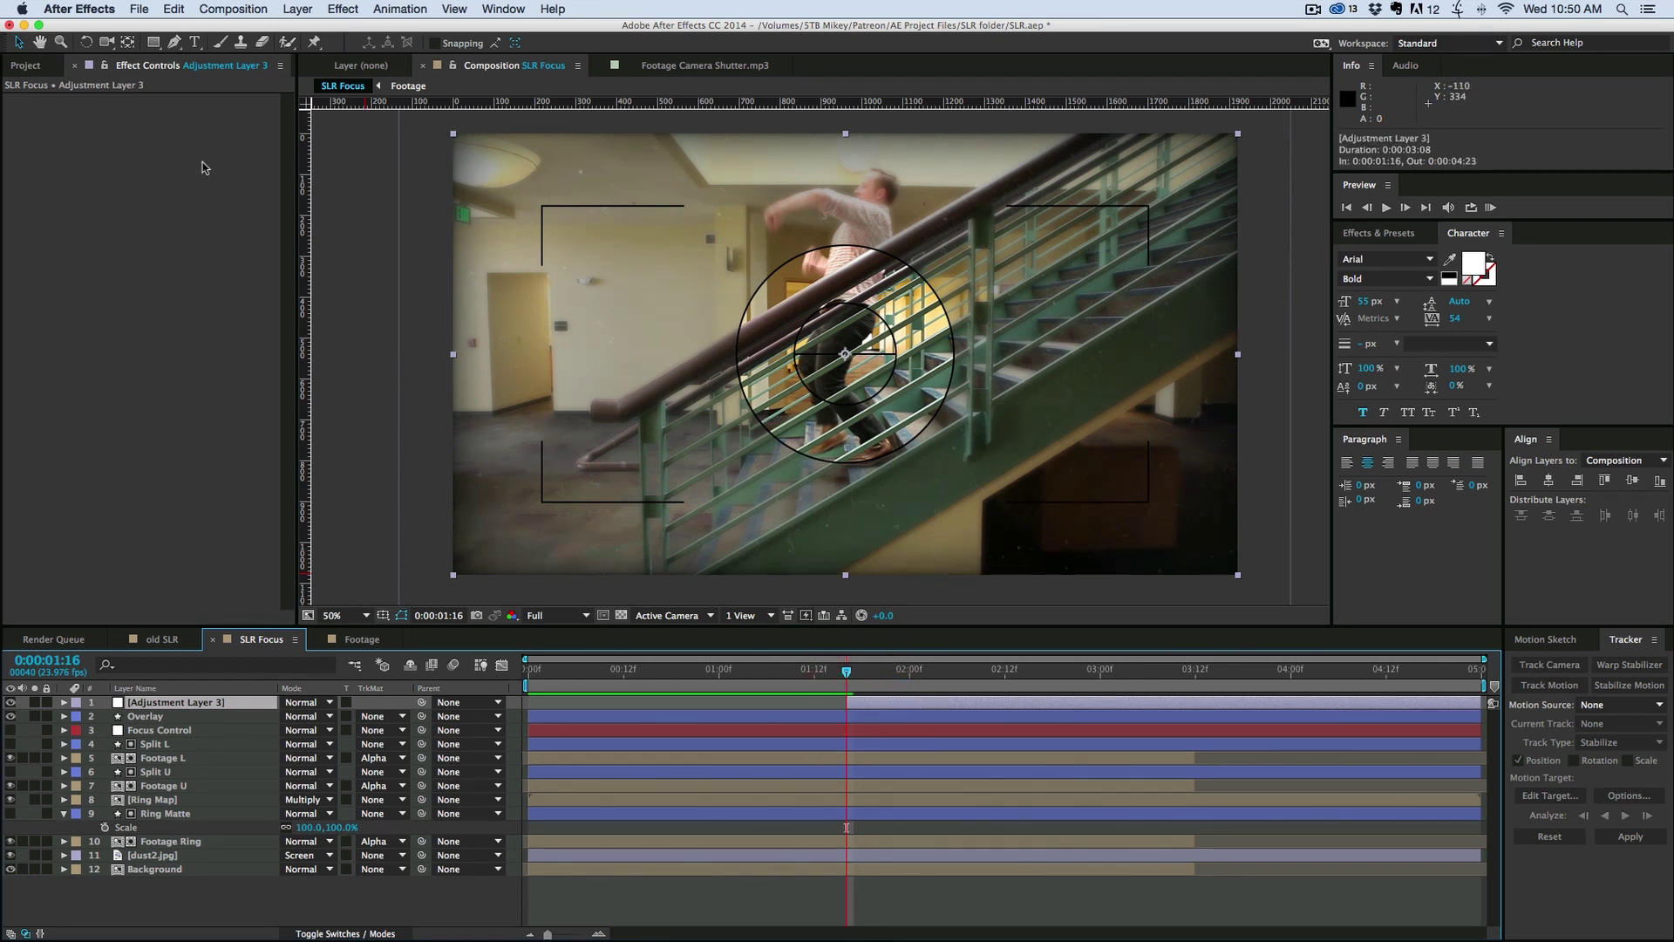
pyautogui.click(297, 9)
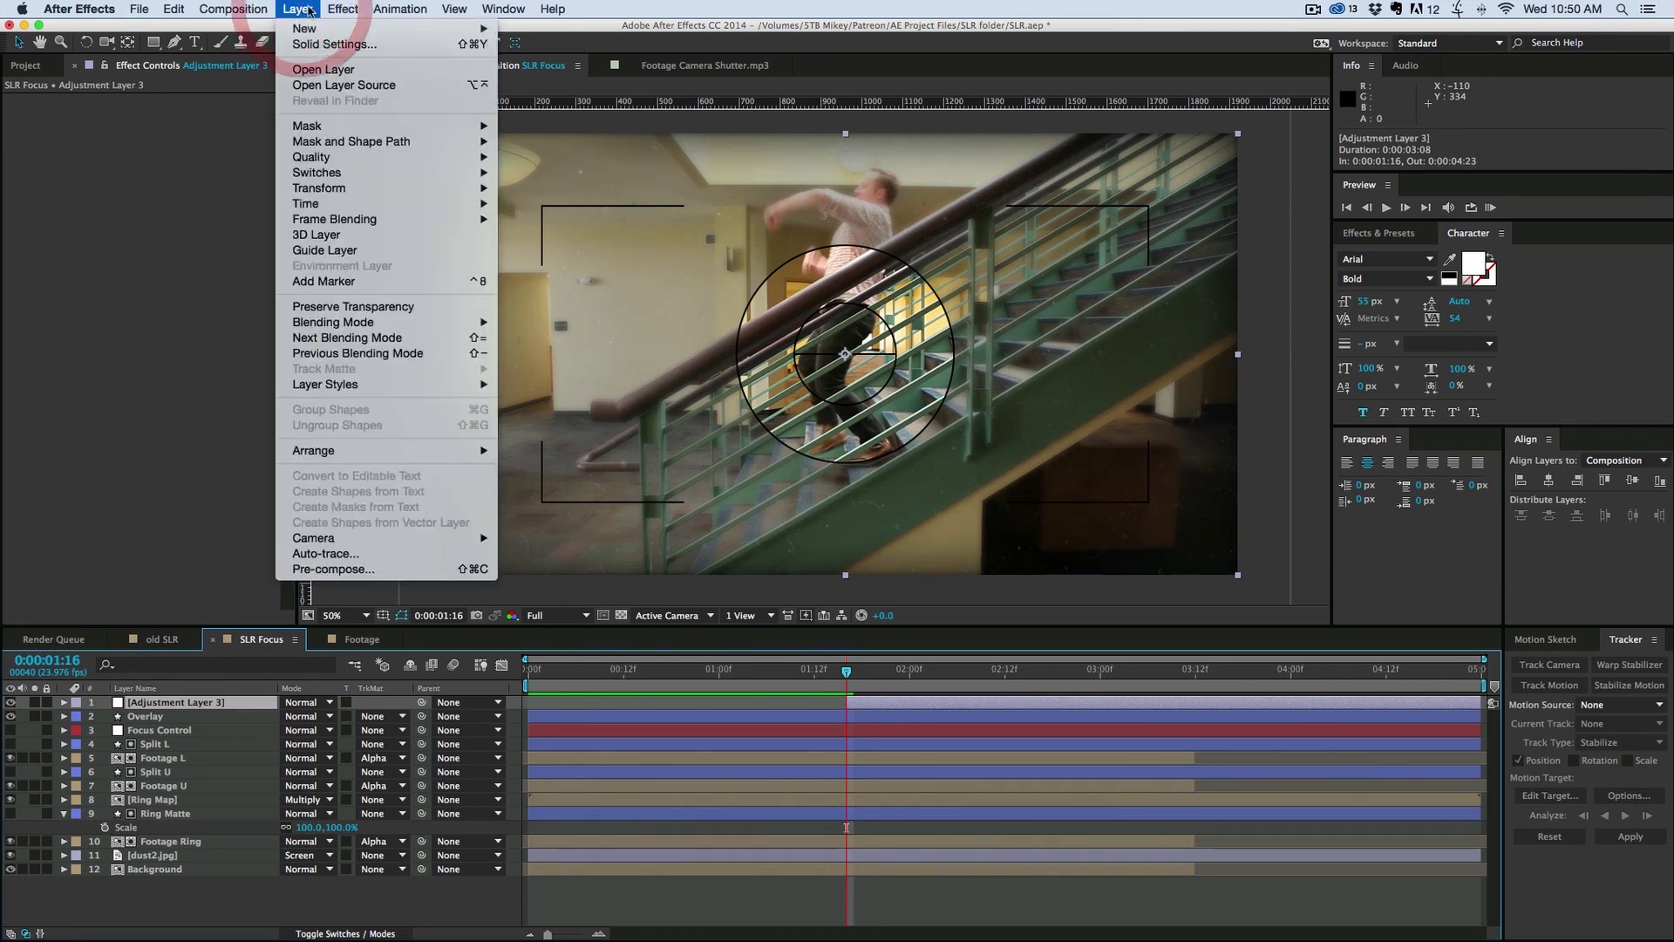
pyautogui.moveTo(342, 11)
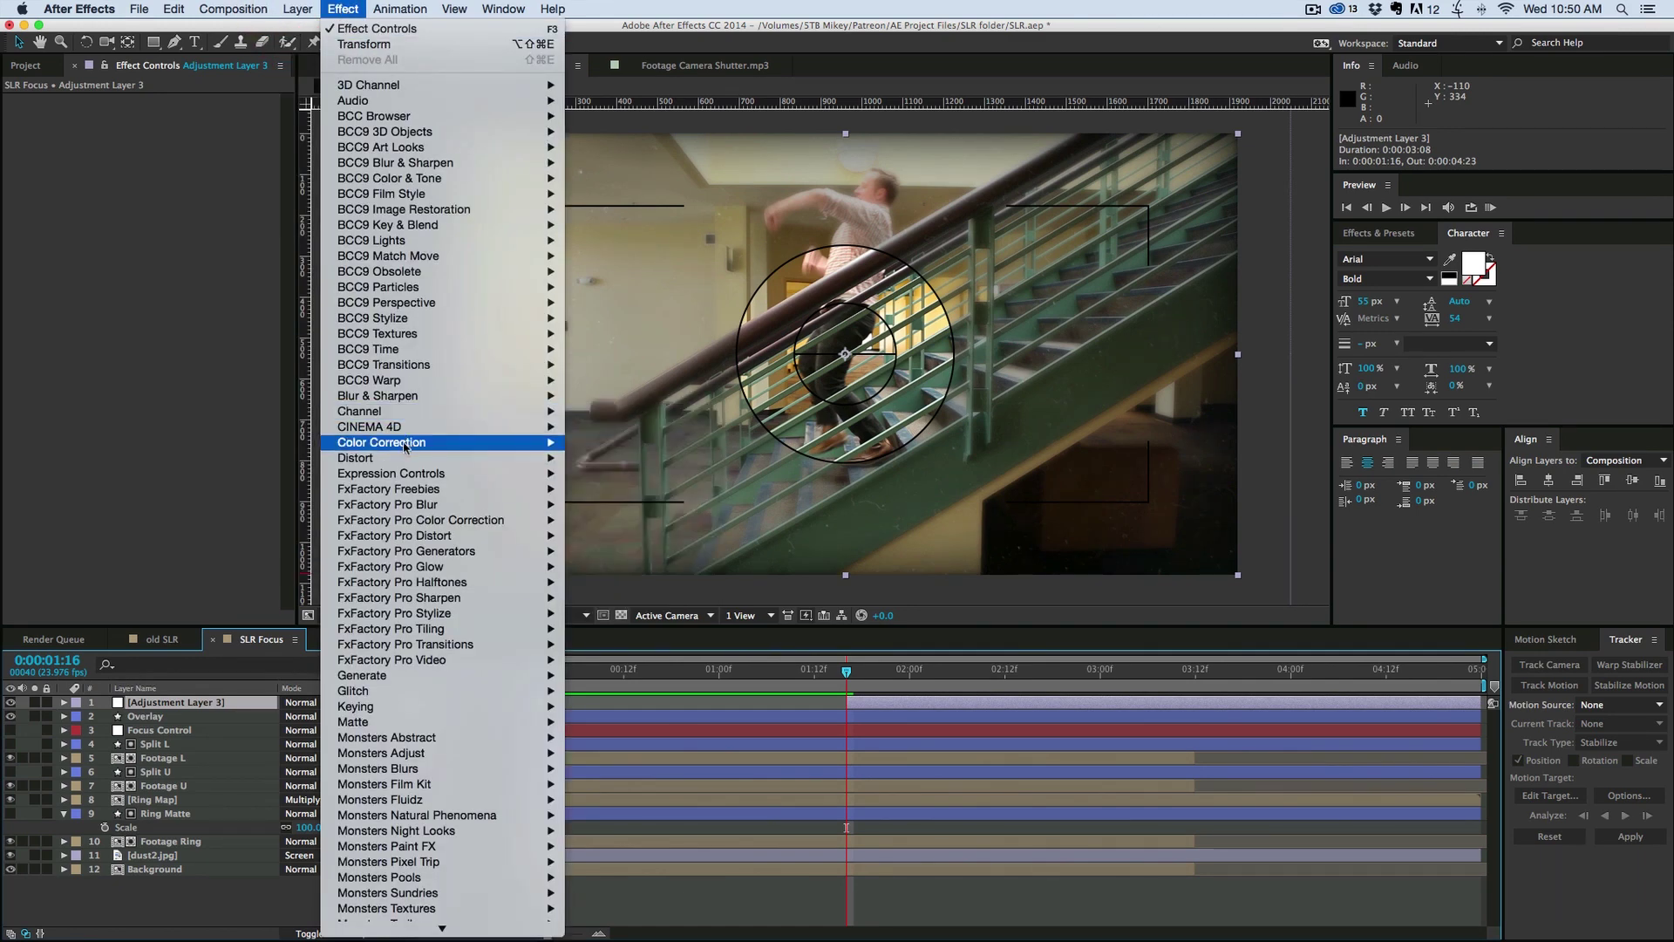
pyautogui.moveTo(403, 458)
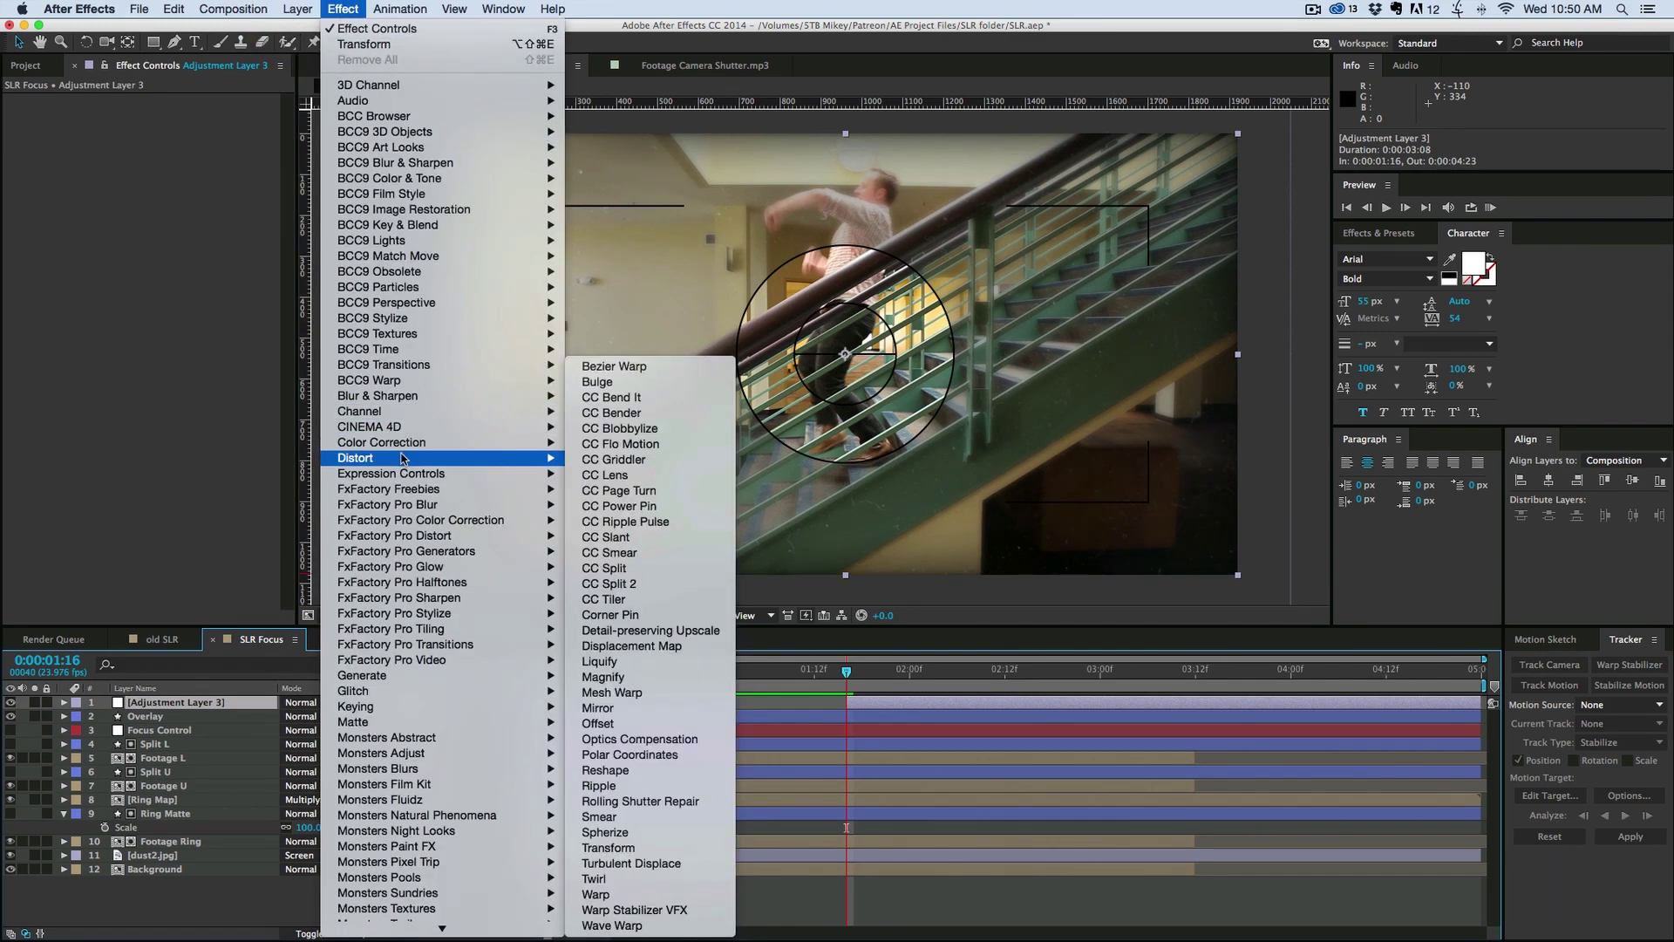
pyautogui.click(675, 895)
# Step: Apply the obsolete Basic 3D effect to the adjustment layer
pyautogui.click(353, 9)
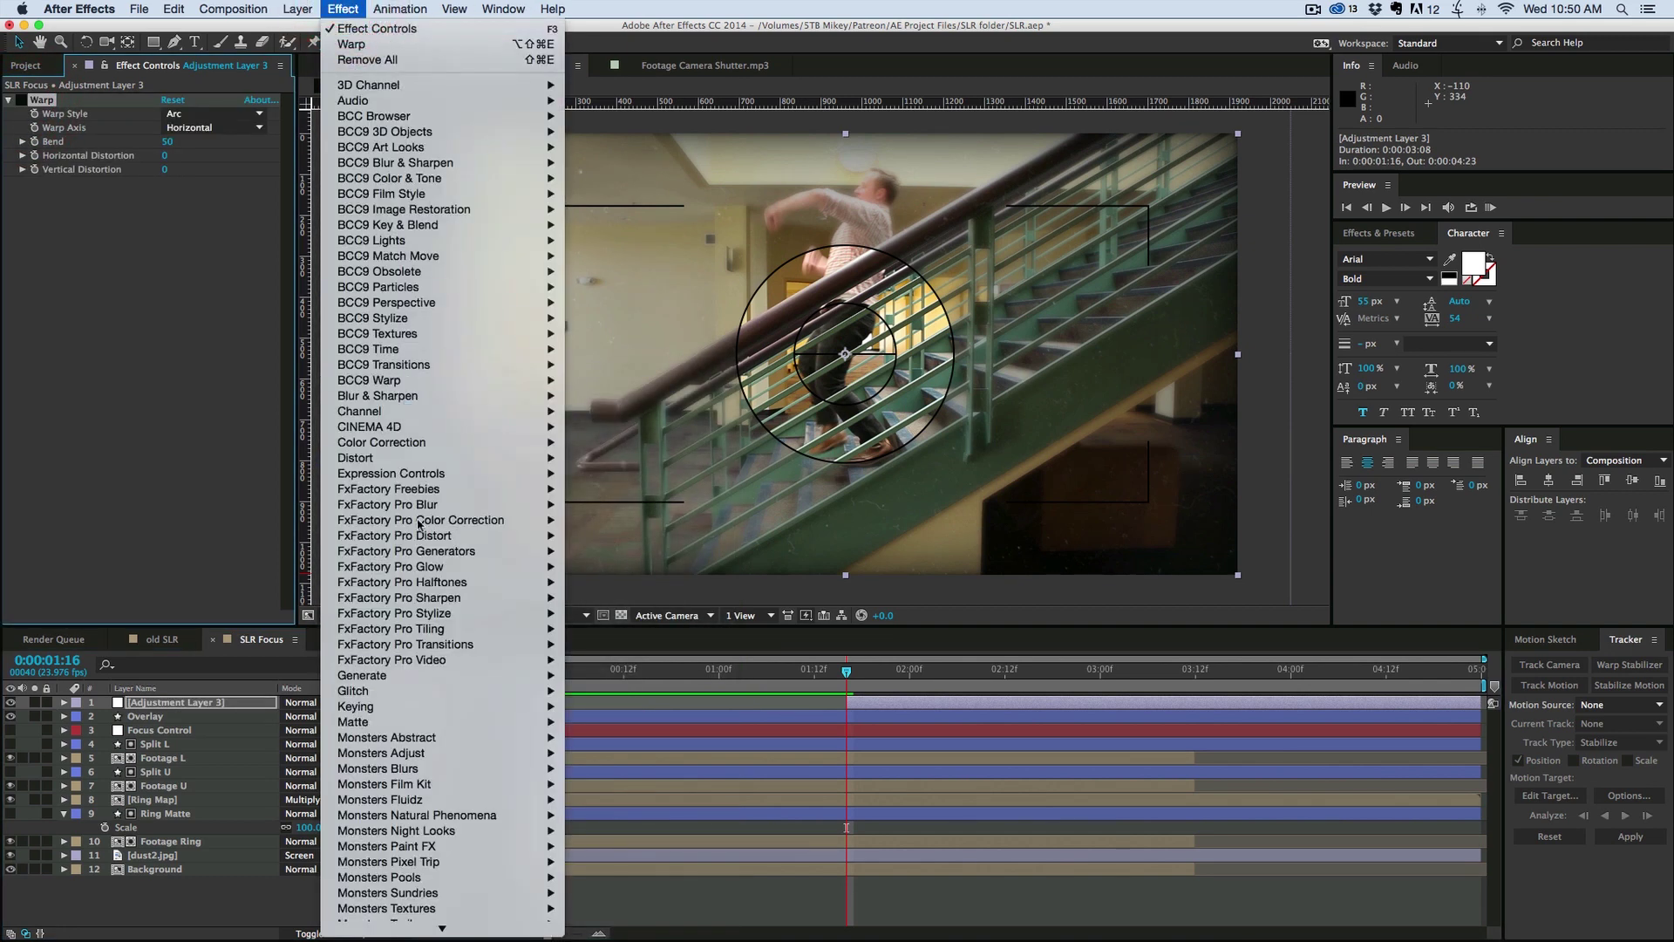
pyautogui.scroll(-5, 422, 520)
pyautogui.moveTo(423, 520)
pyautogui.moveTo(446, 569)
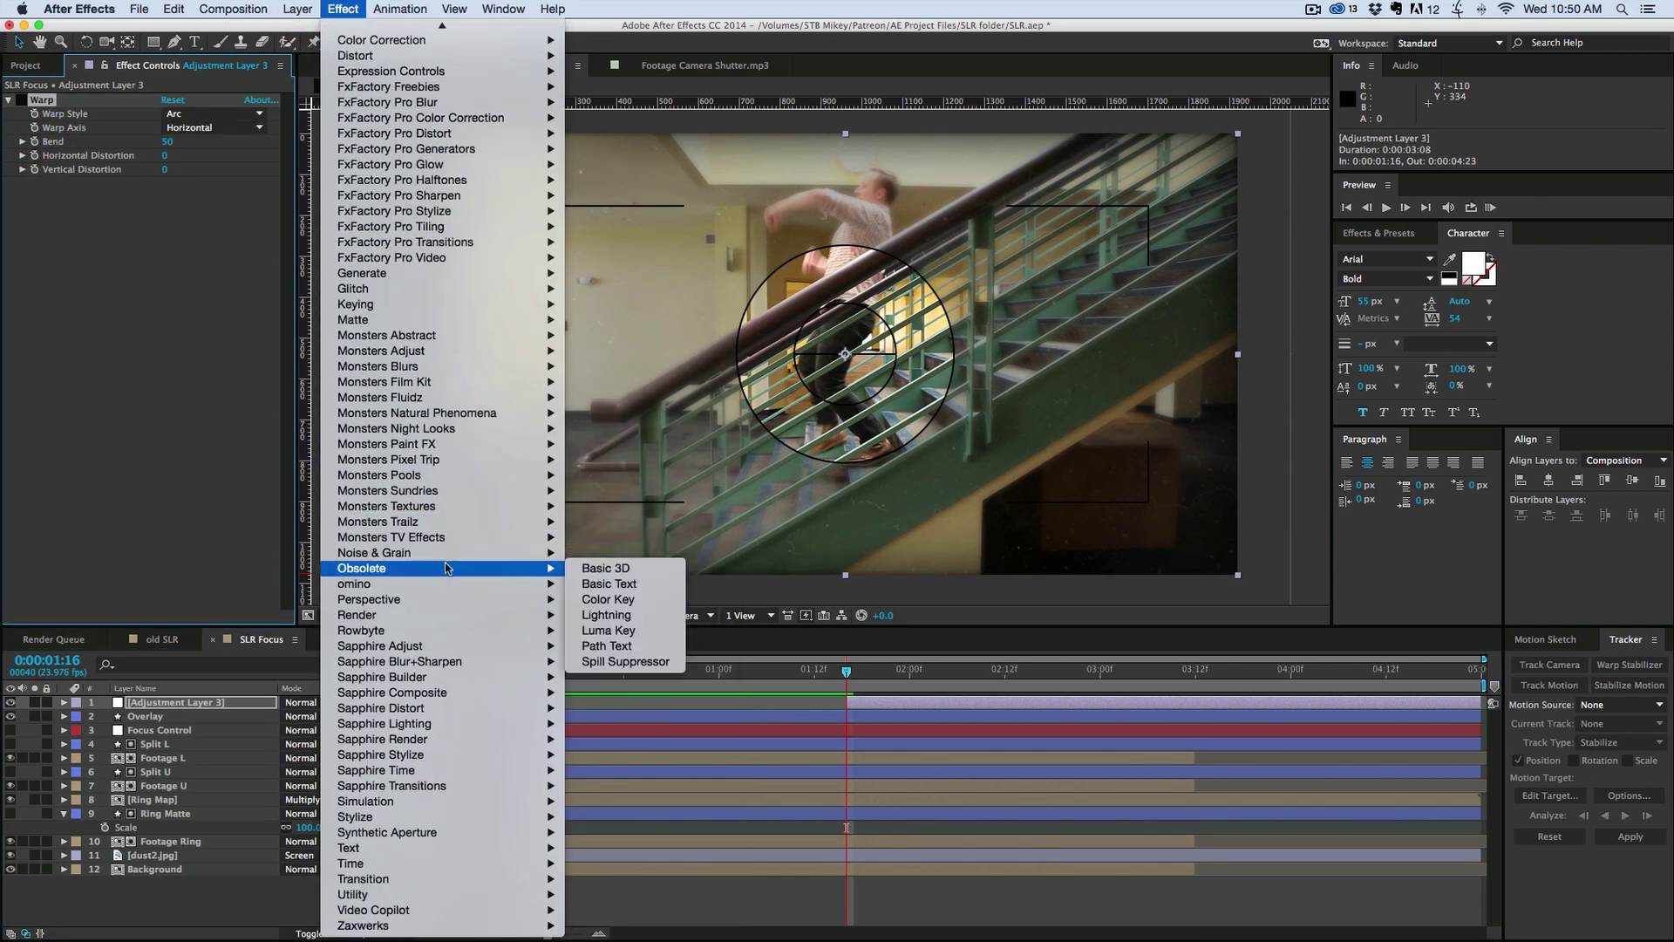
pyautogui.click(653, 575)
# Step: Apply the Transform distortion effect to the adjustment layer
pyautogui.click(343, 9)
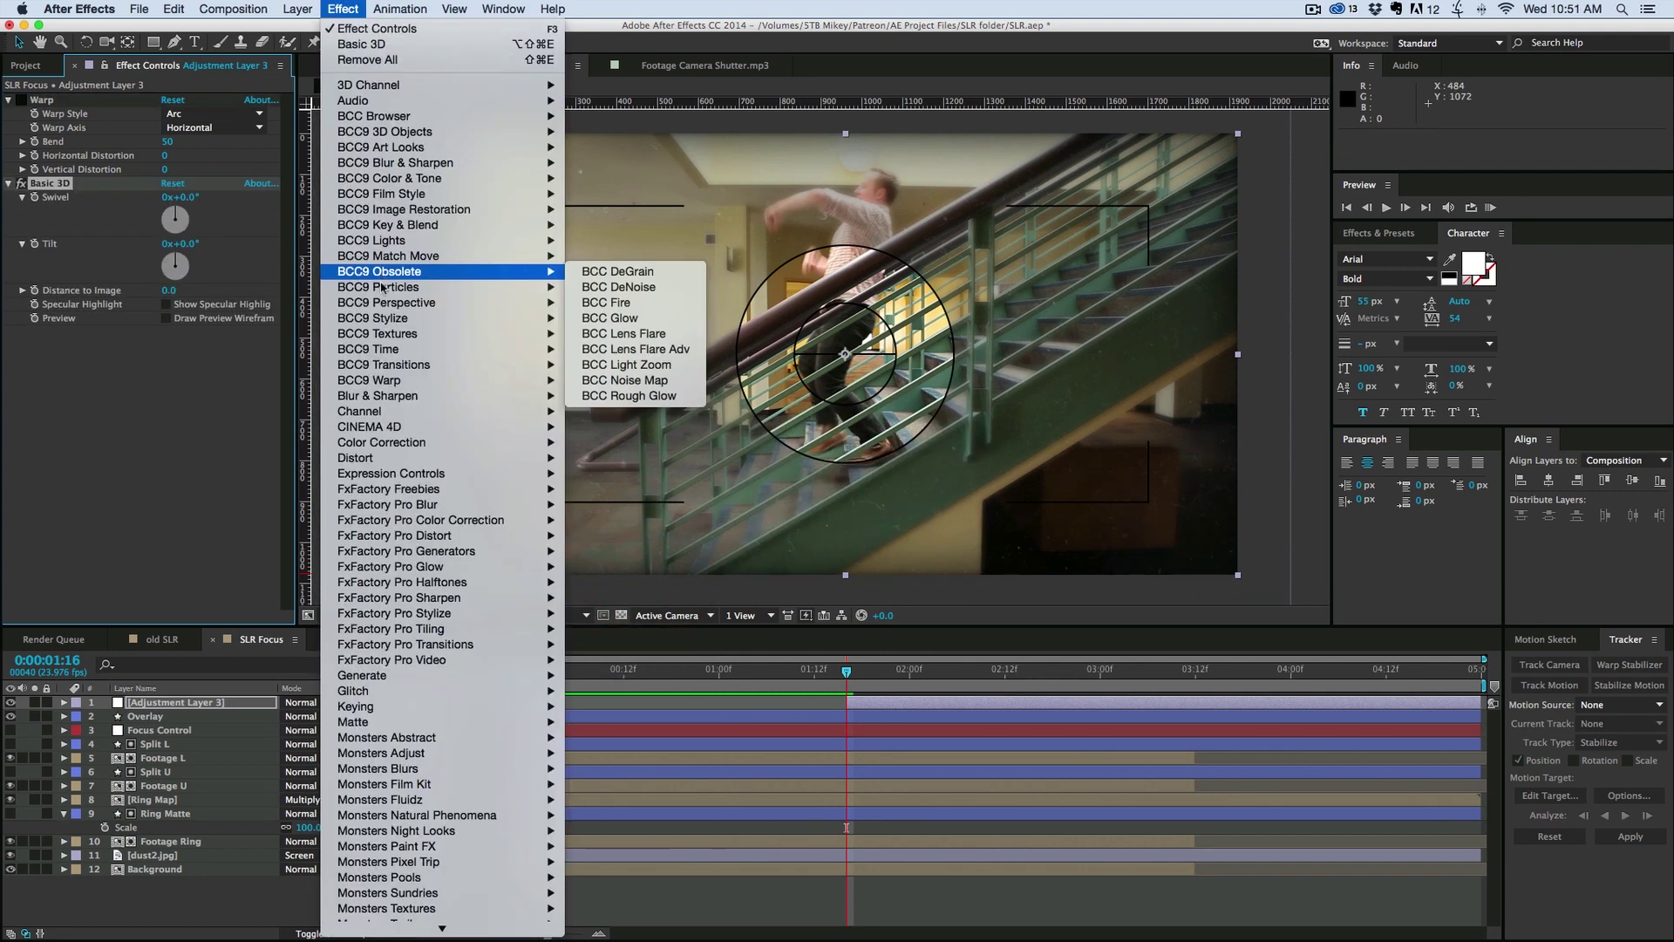
pyautogui.moveTo(366, 458)
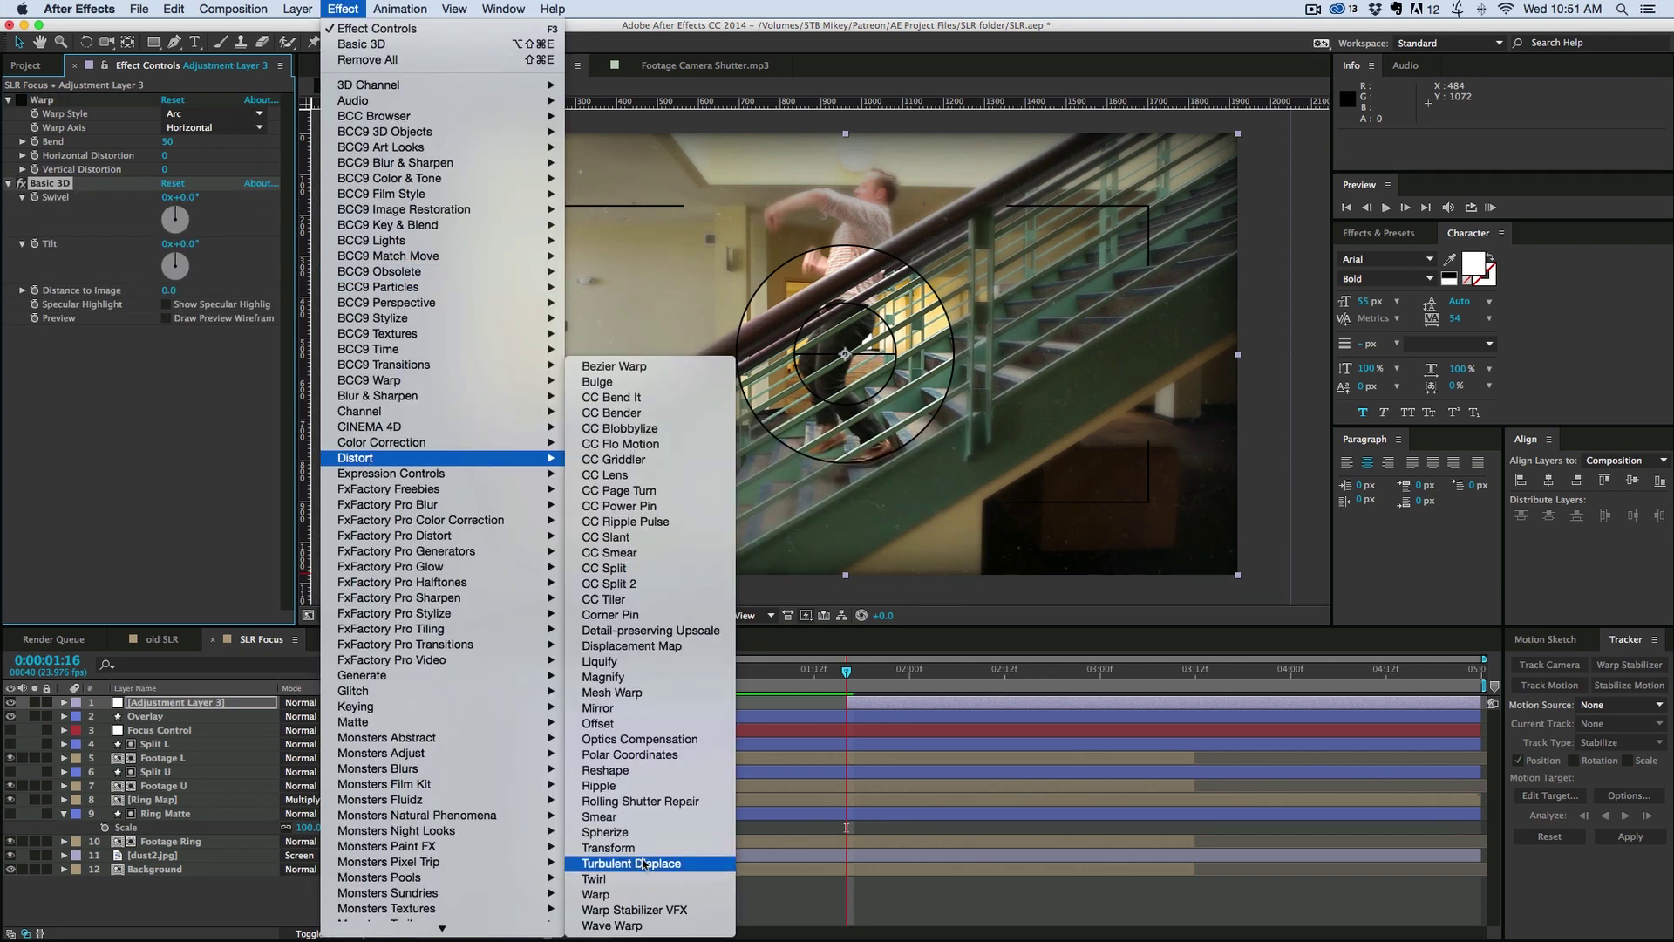
pyautogui.click(608, 848)
# Step: Apply the CC Force Motion Blur effect to the adjustment layer, disable it, and collapse its settings along with those of Transform
pyautogui.click(343, 8)
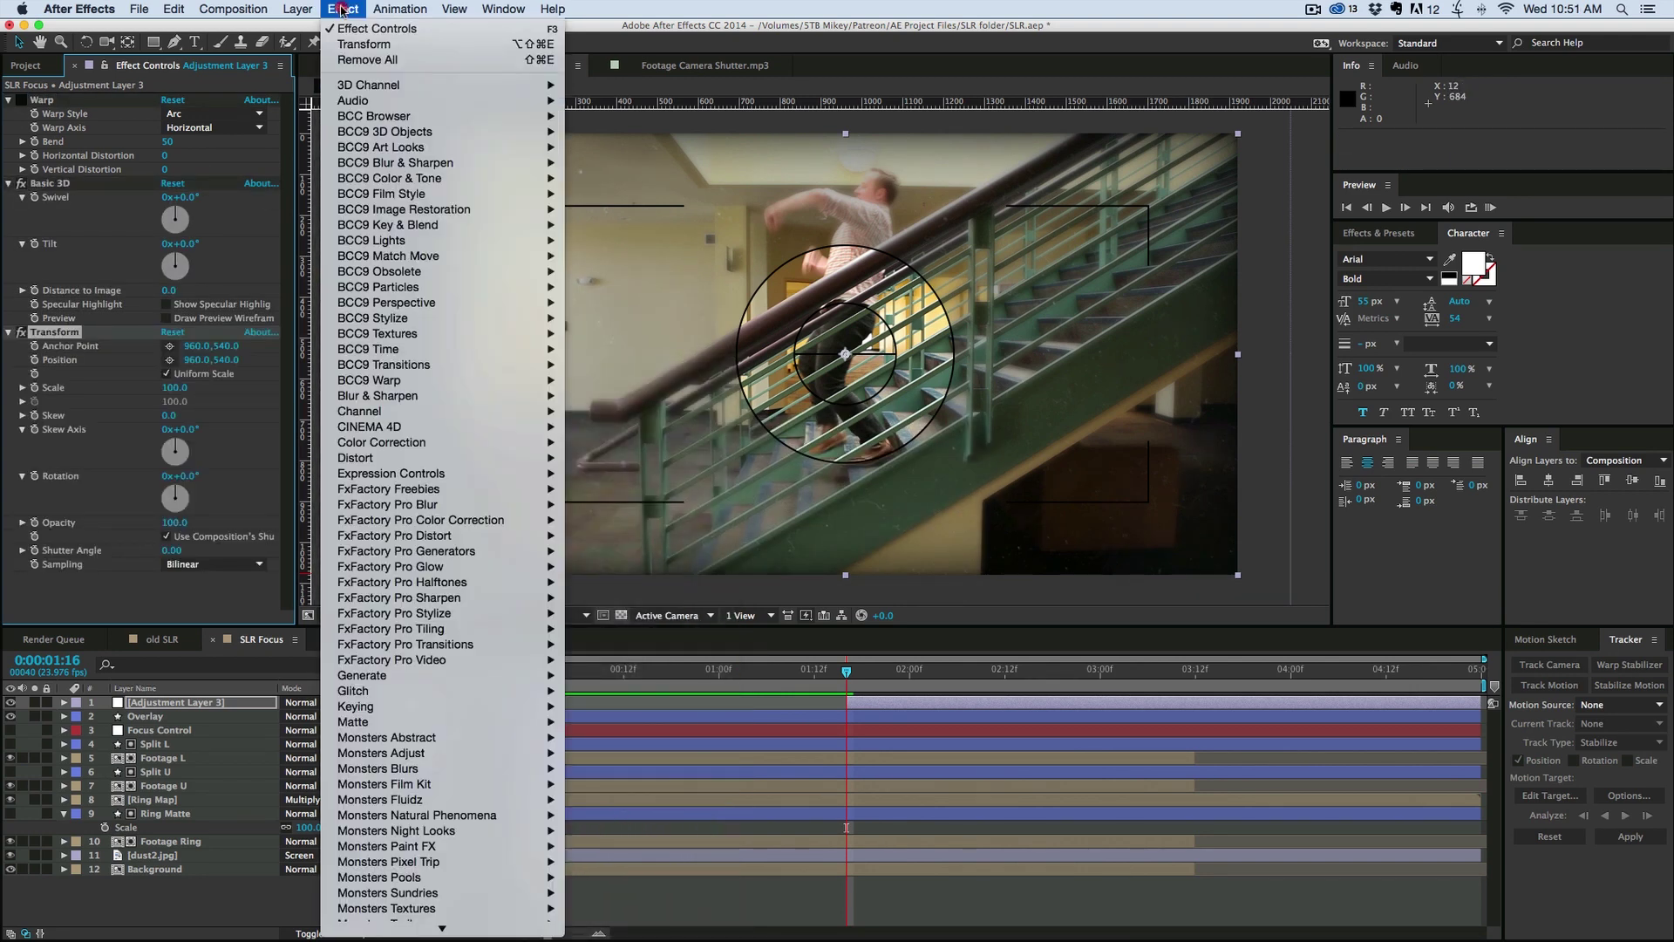
pyautogui.moveTo(393, 864)
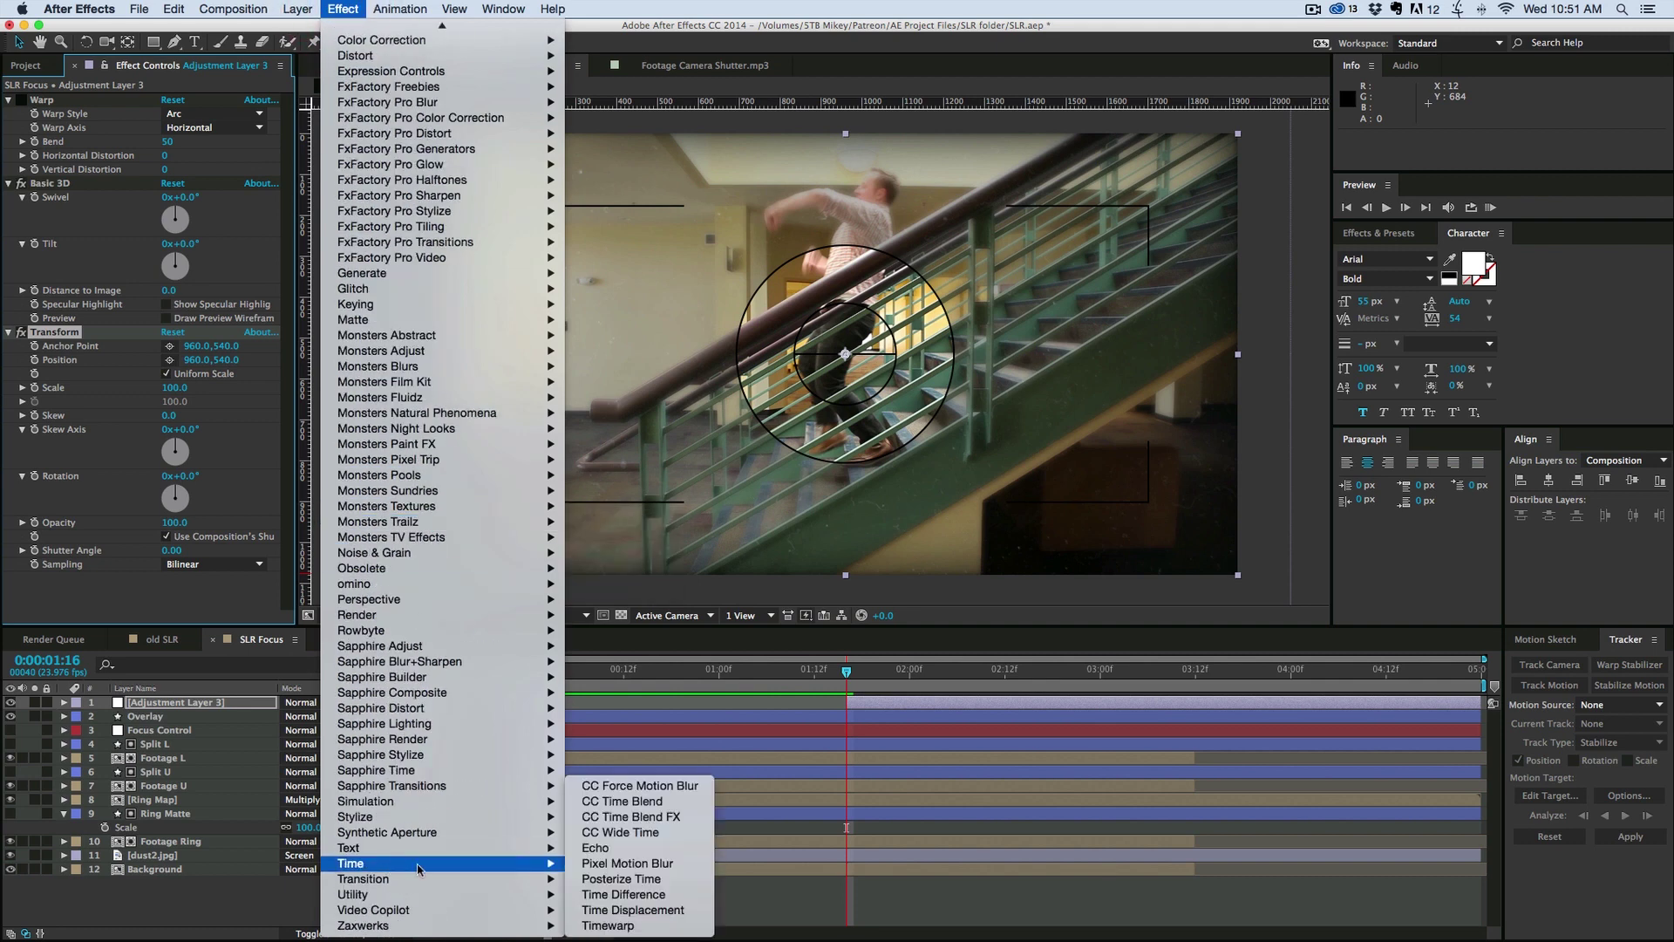
pyautogui.click(697, 786)
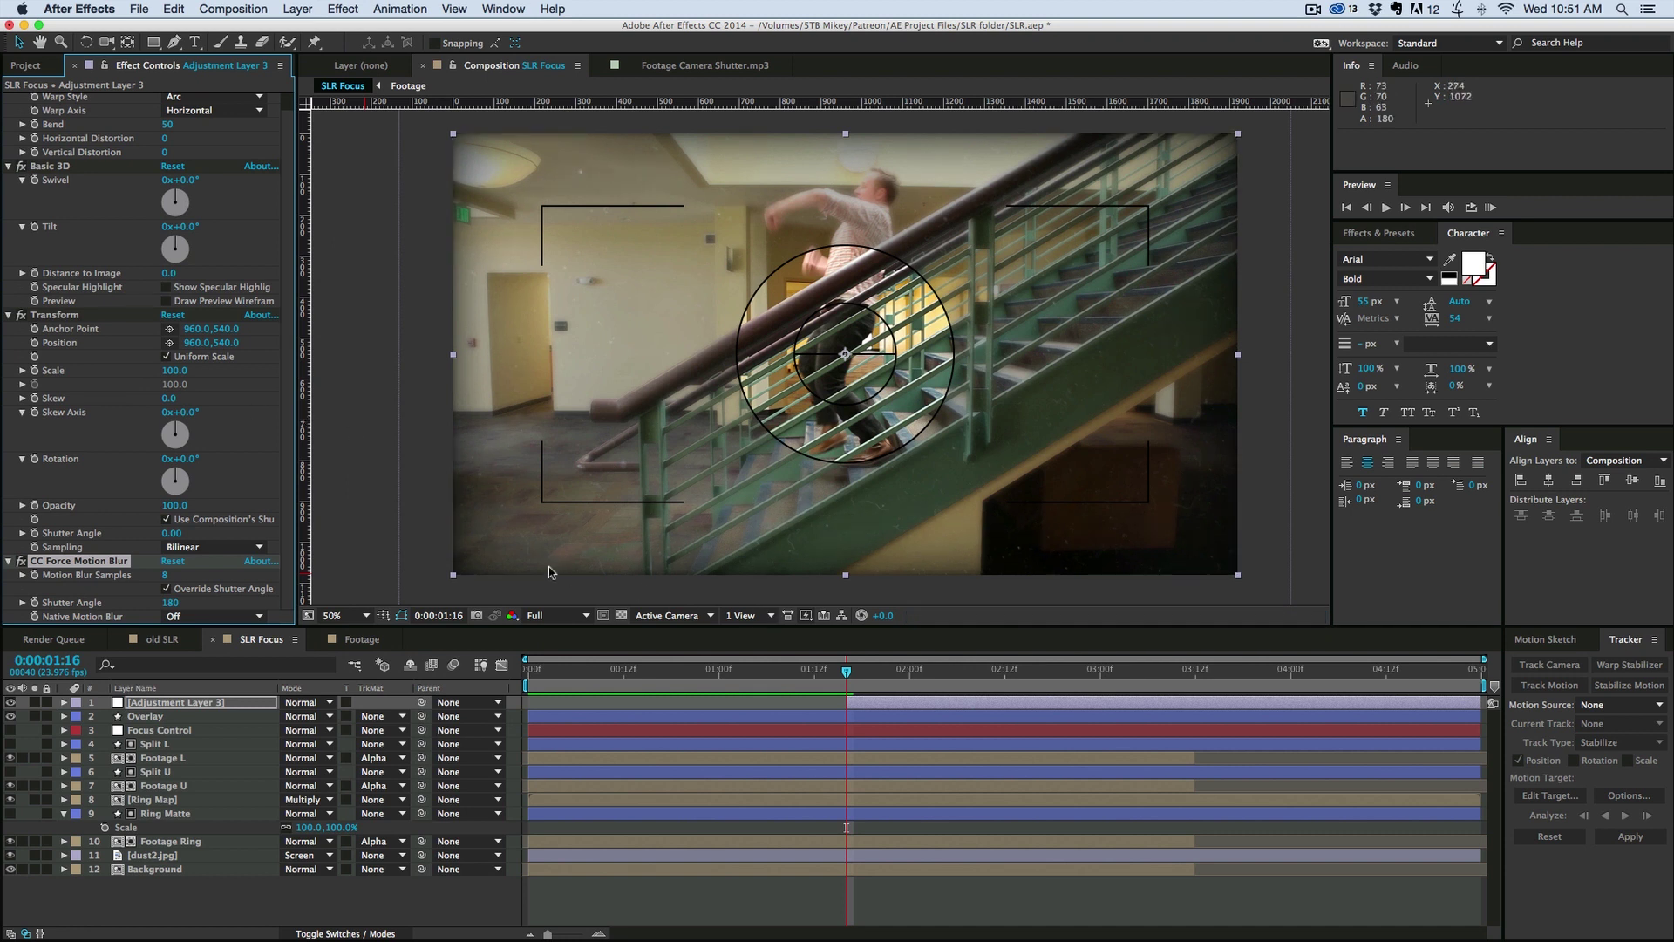
pyautogui.click(8, 560)
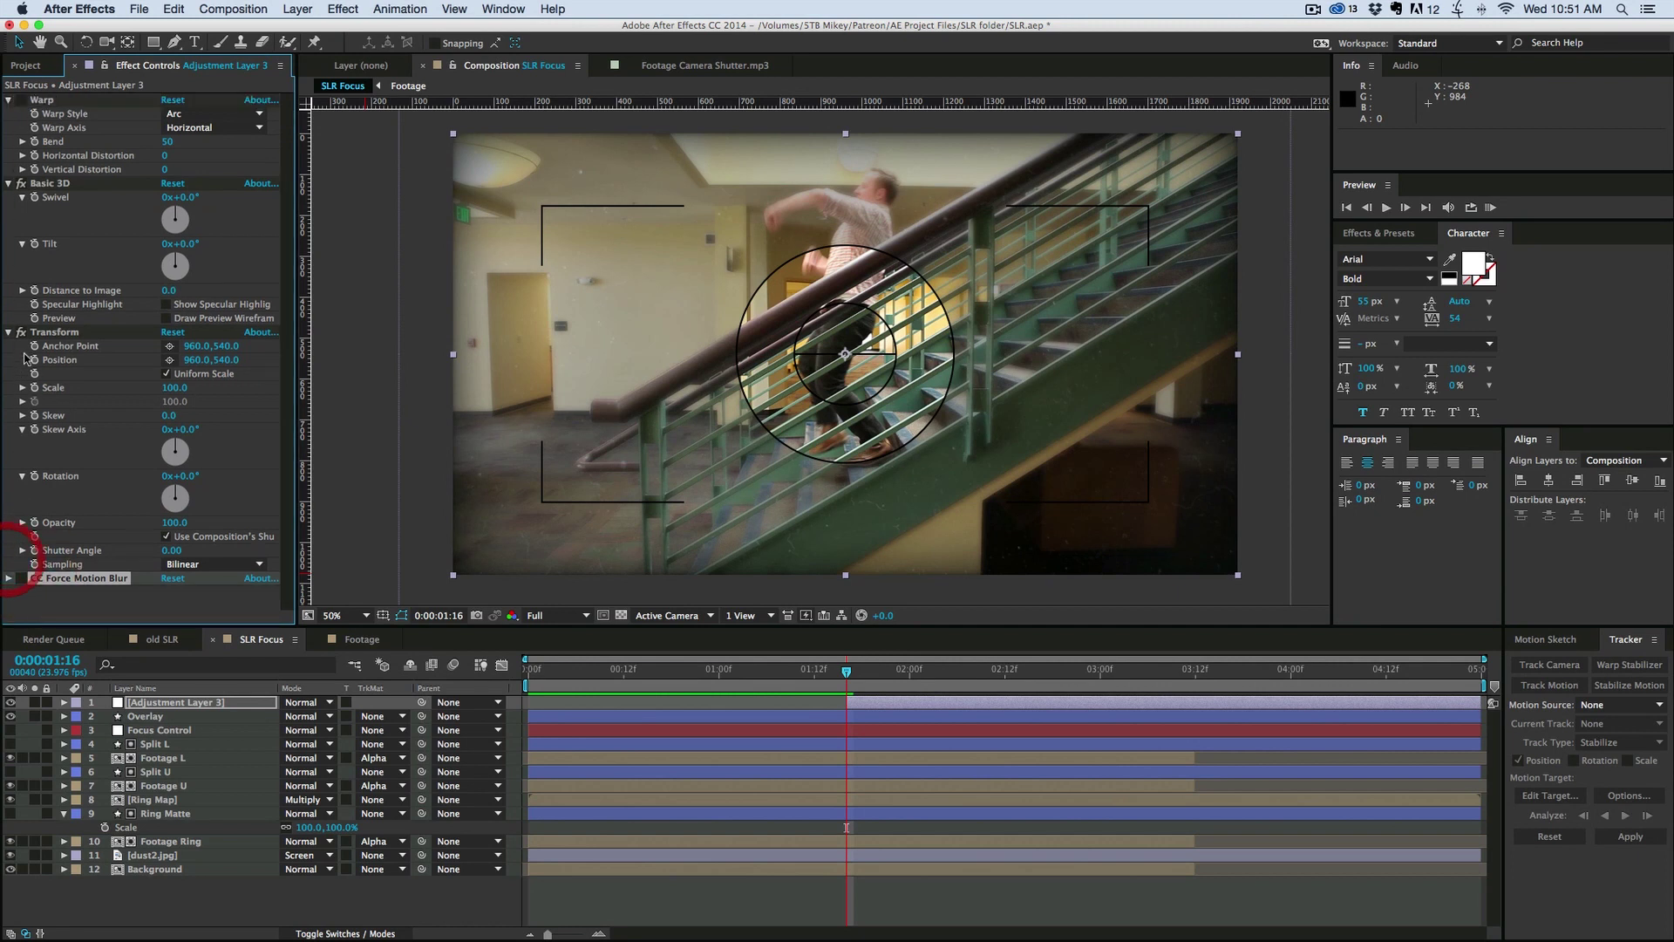
pyautogui.click(8, 333)
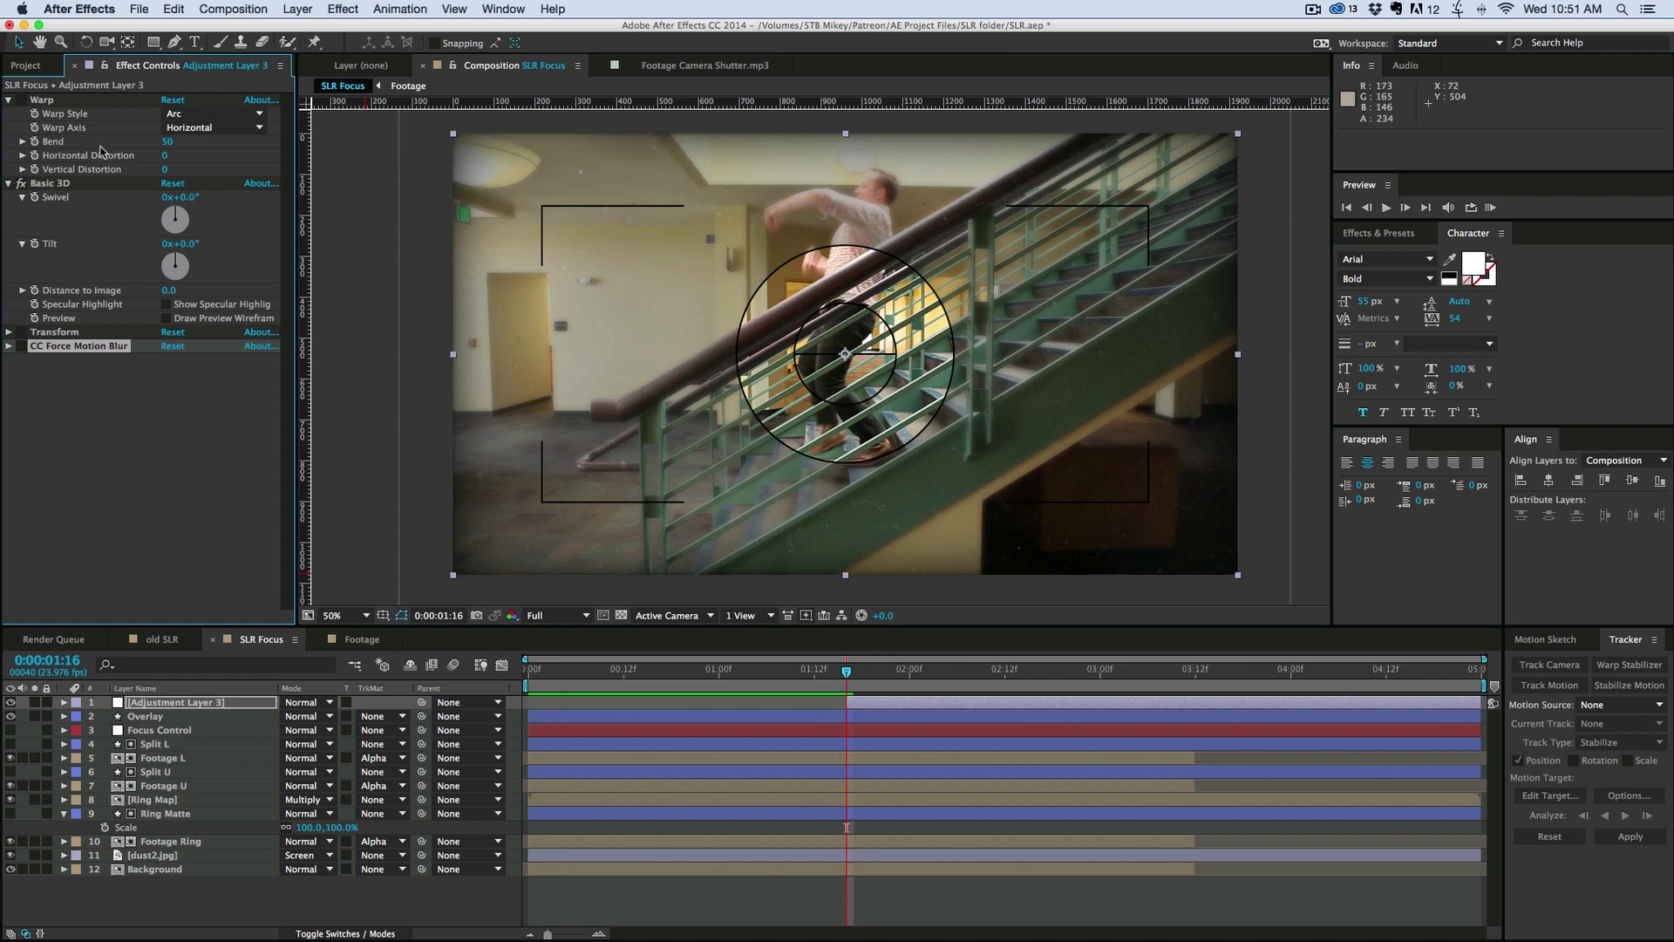
# Step: Enable the Warp effect and set it to the Arc Upper style with a Bend of 0
pyautogui.click(22, 100)
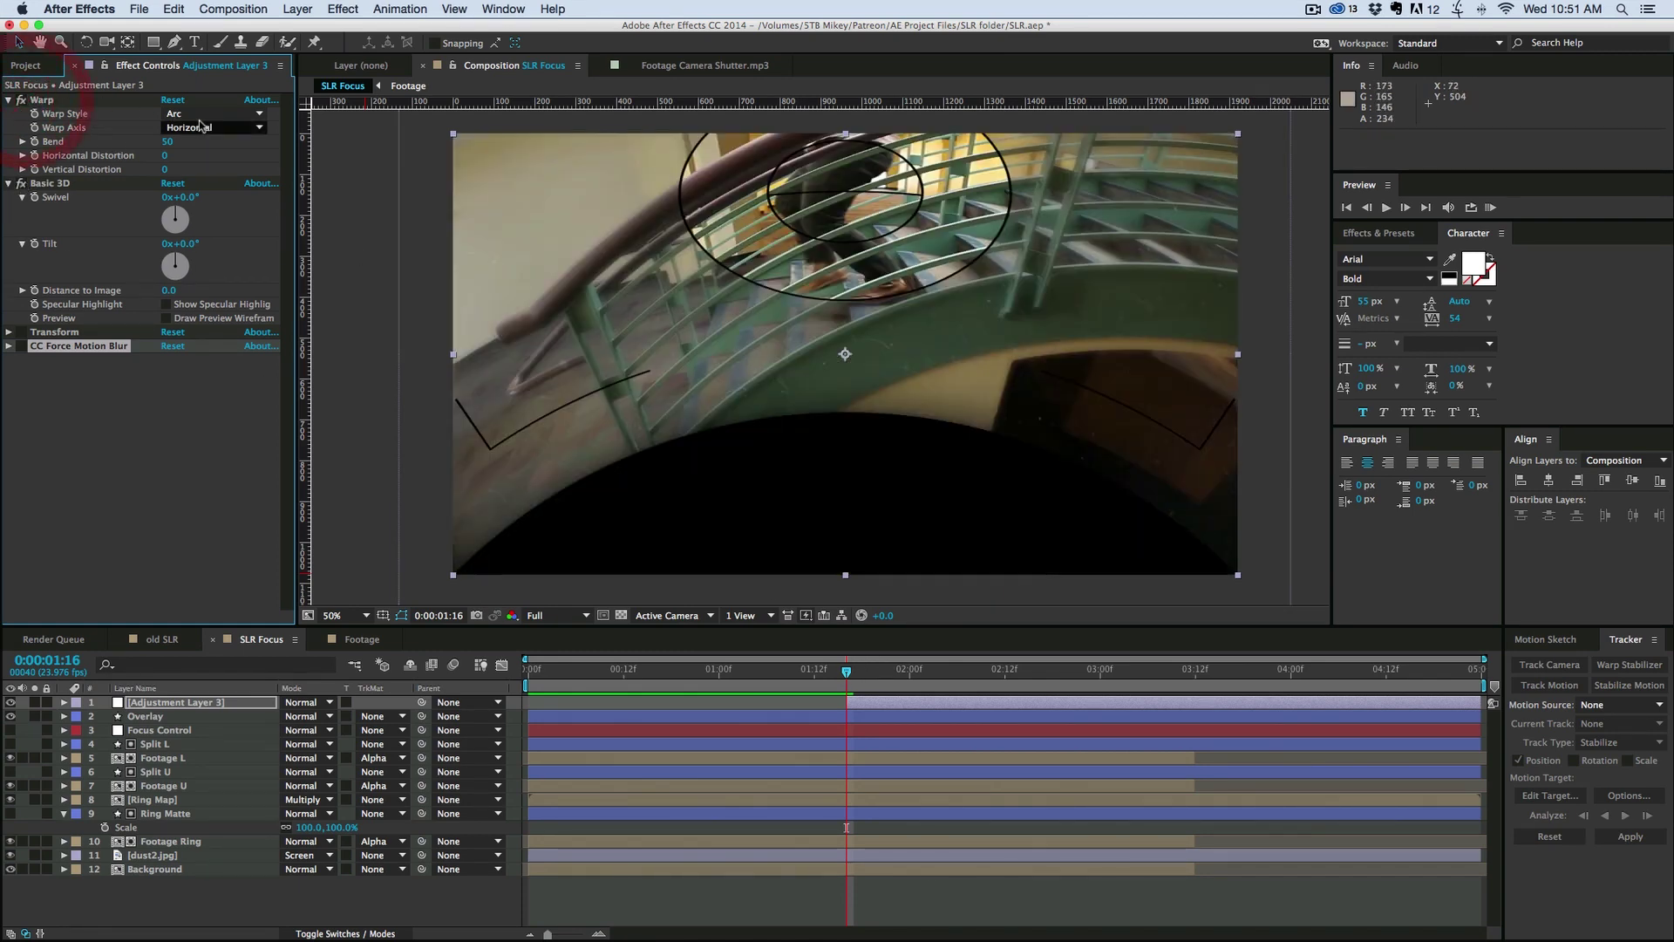
pyautogui.click(210, 114)
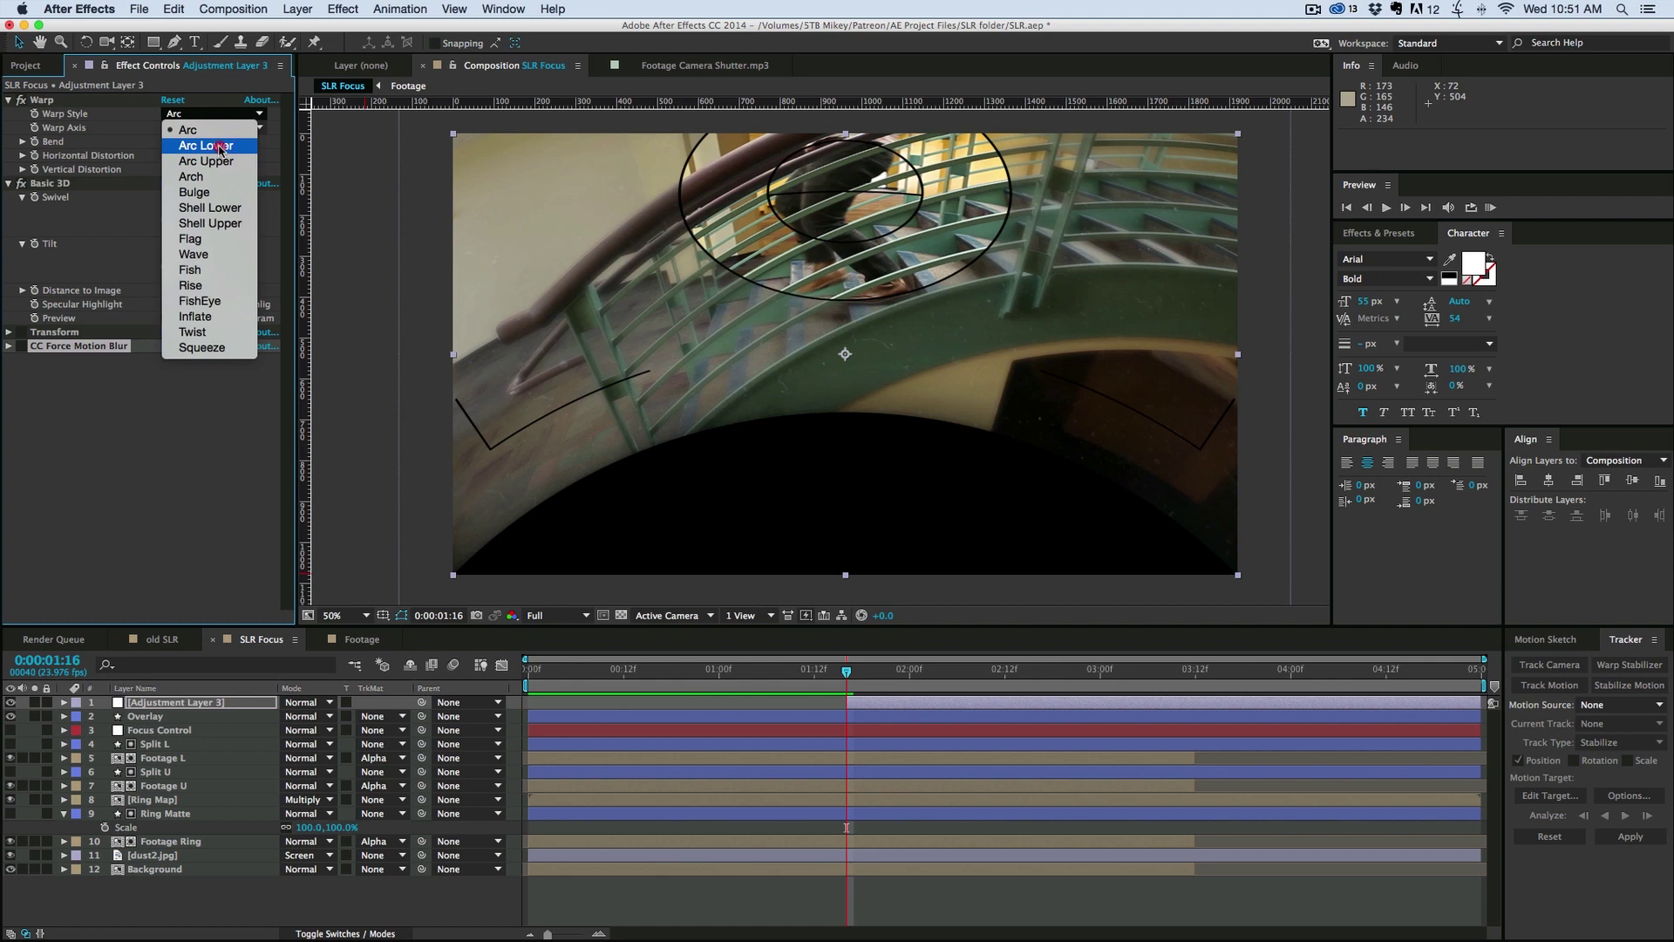
pyautogui.click(219, 147)
pyautogui.click(214, 114)
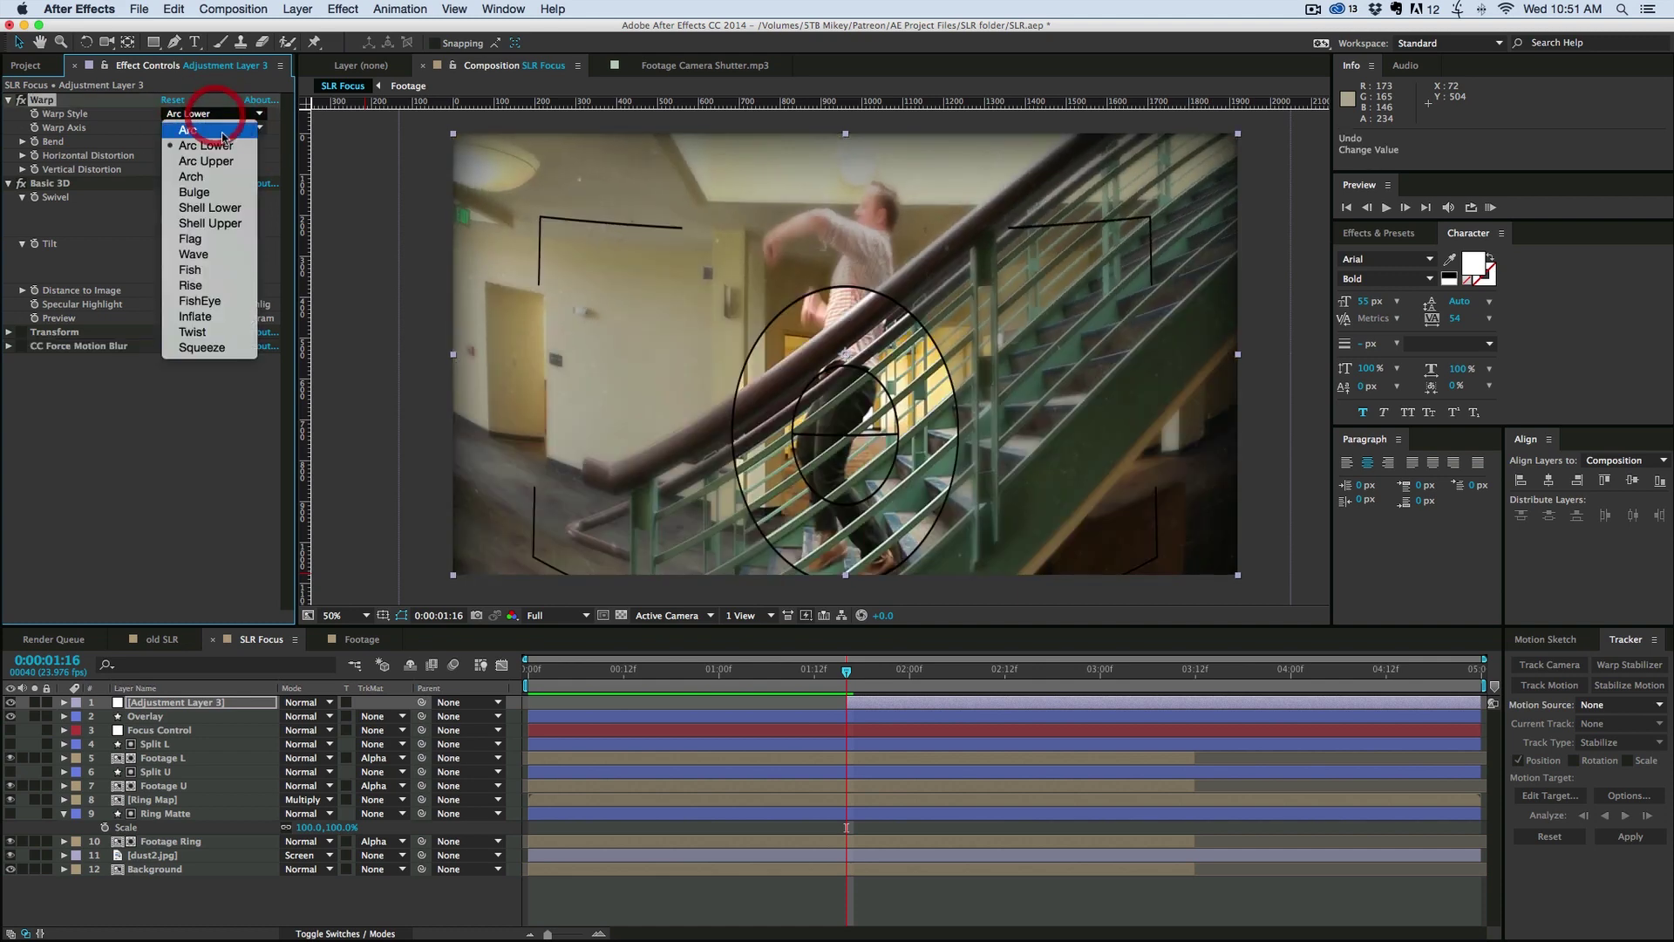
pyautogui.click(210, 160)
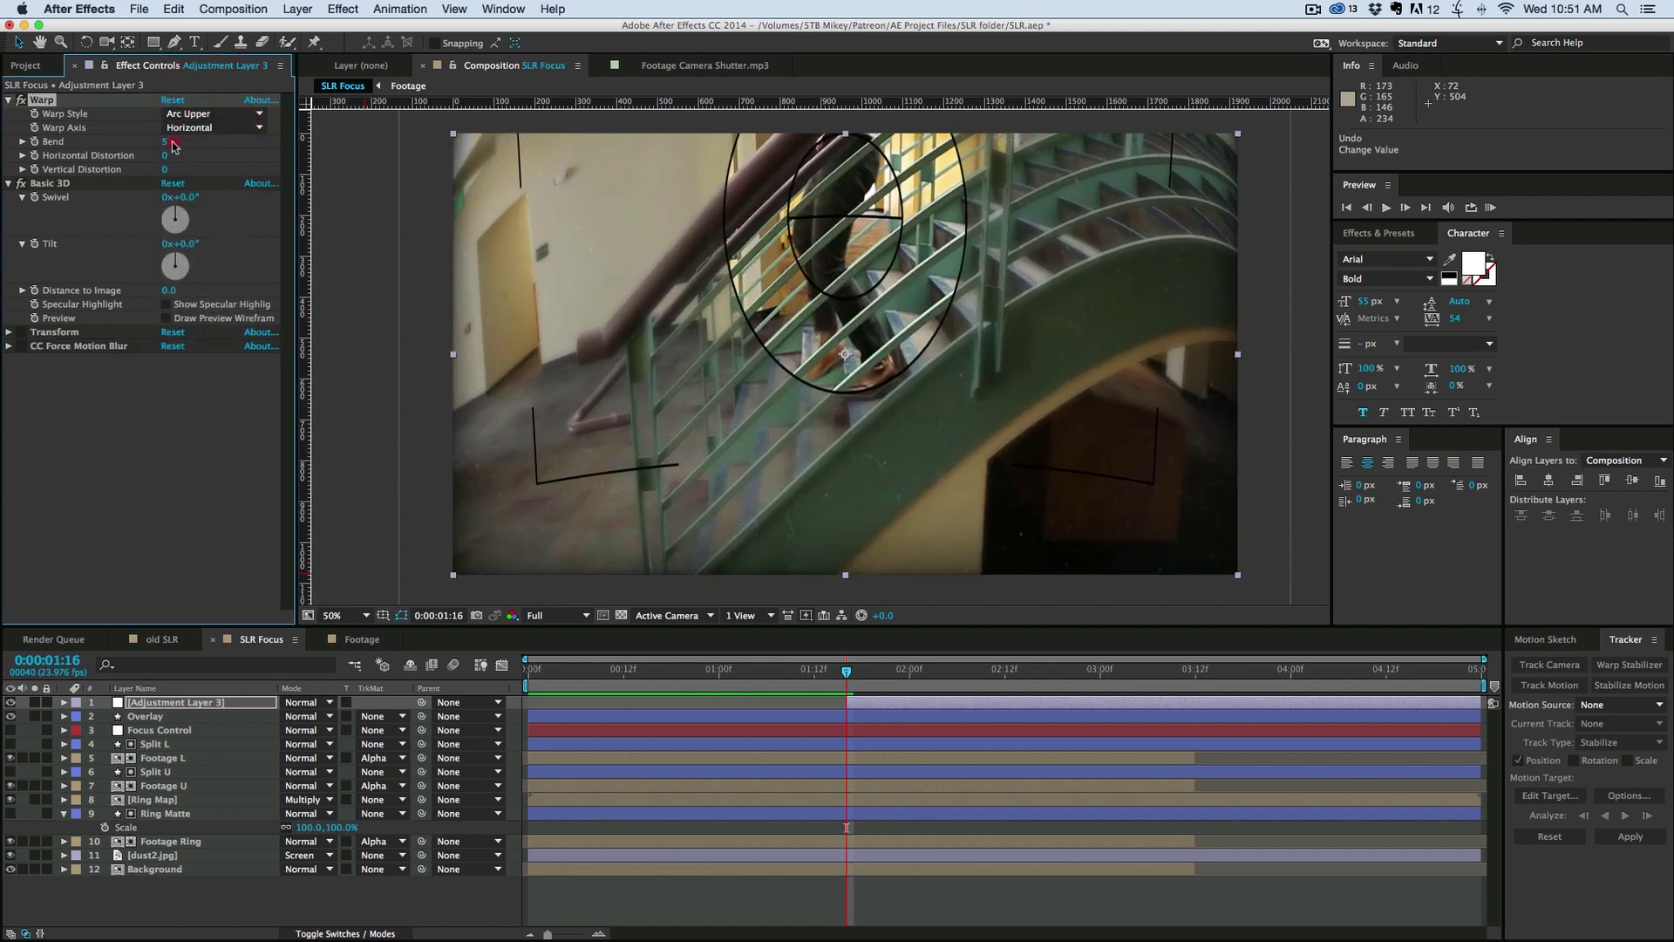
pyautogui.click(171, 142)
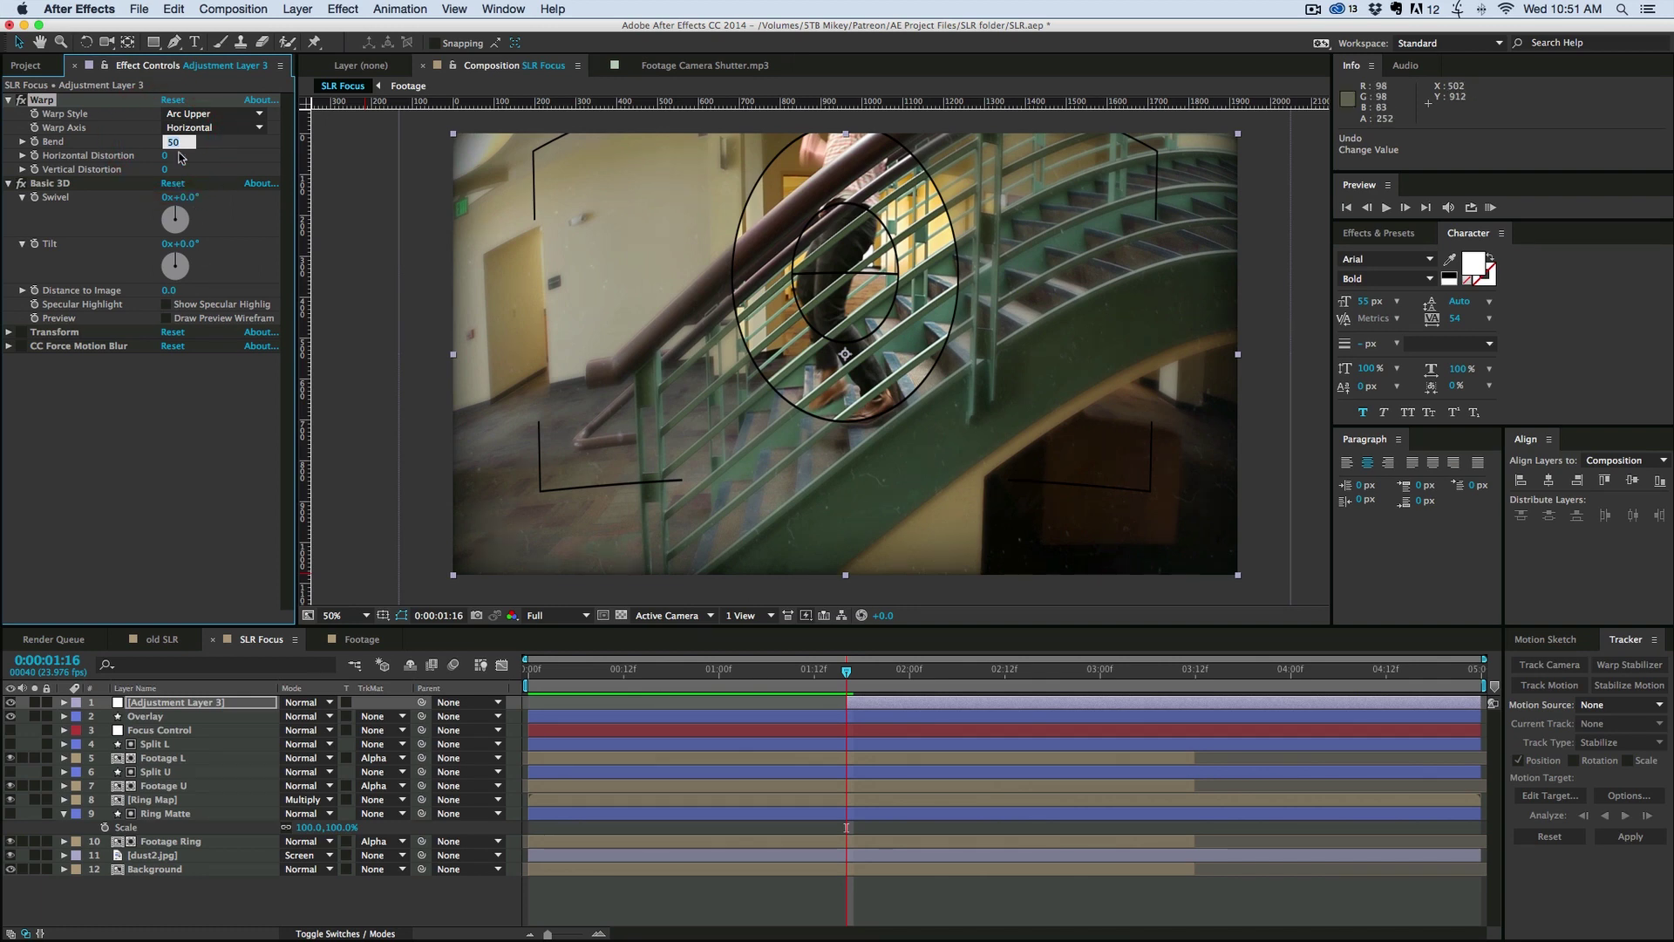
pyautogui.write('0')
pyautogui.press('Return')
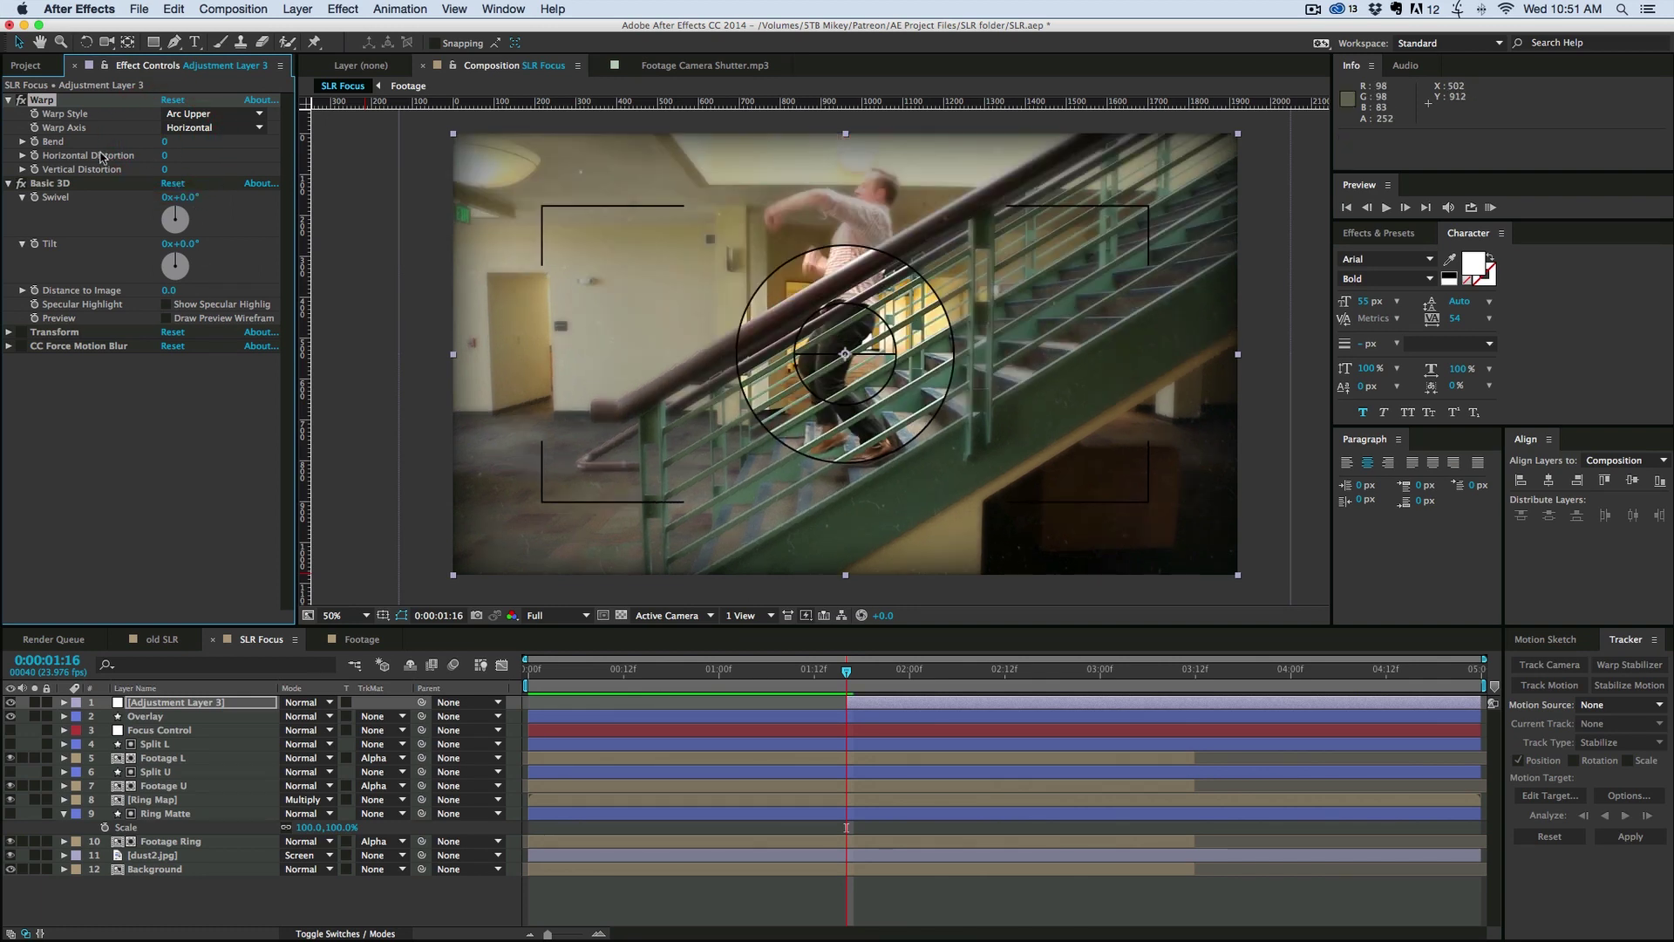
# Step: Start keyframes for Warp Bend, Basic 3D Tilt and Transform Position at 0:00:01:16
pyautogui.click(34, 142)
pyautogui.click(34, 245)
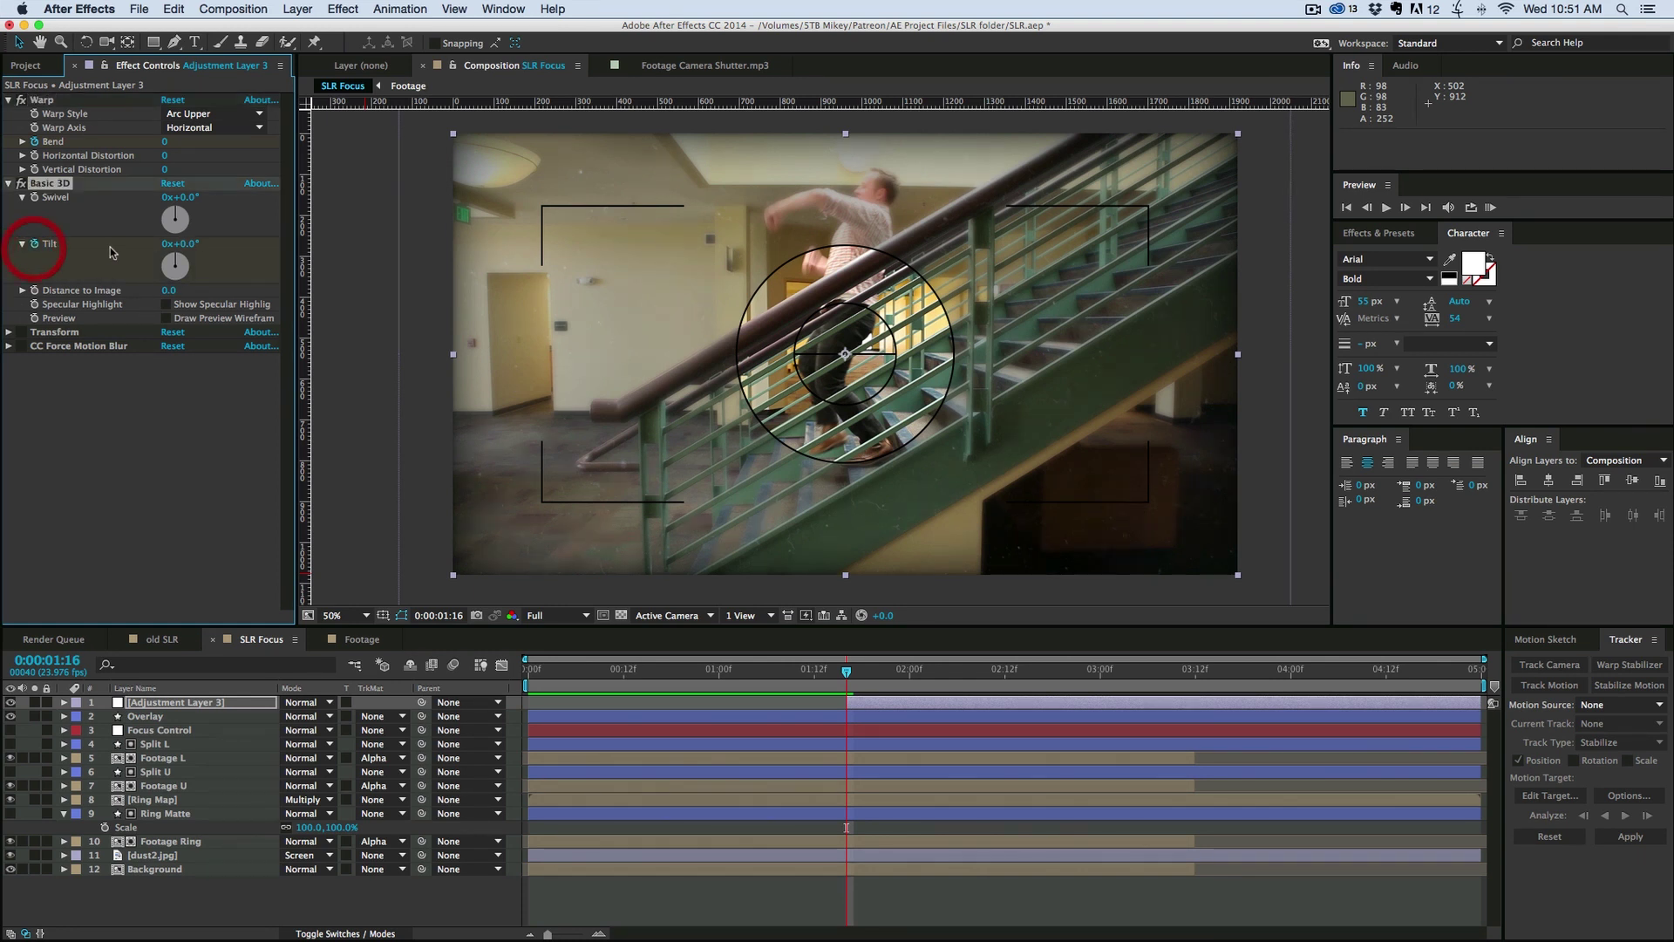
pyautogui.click(8, 332)
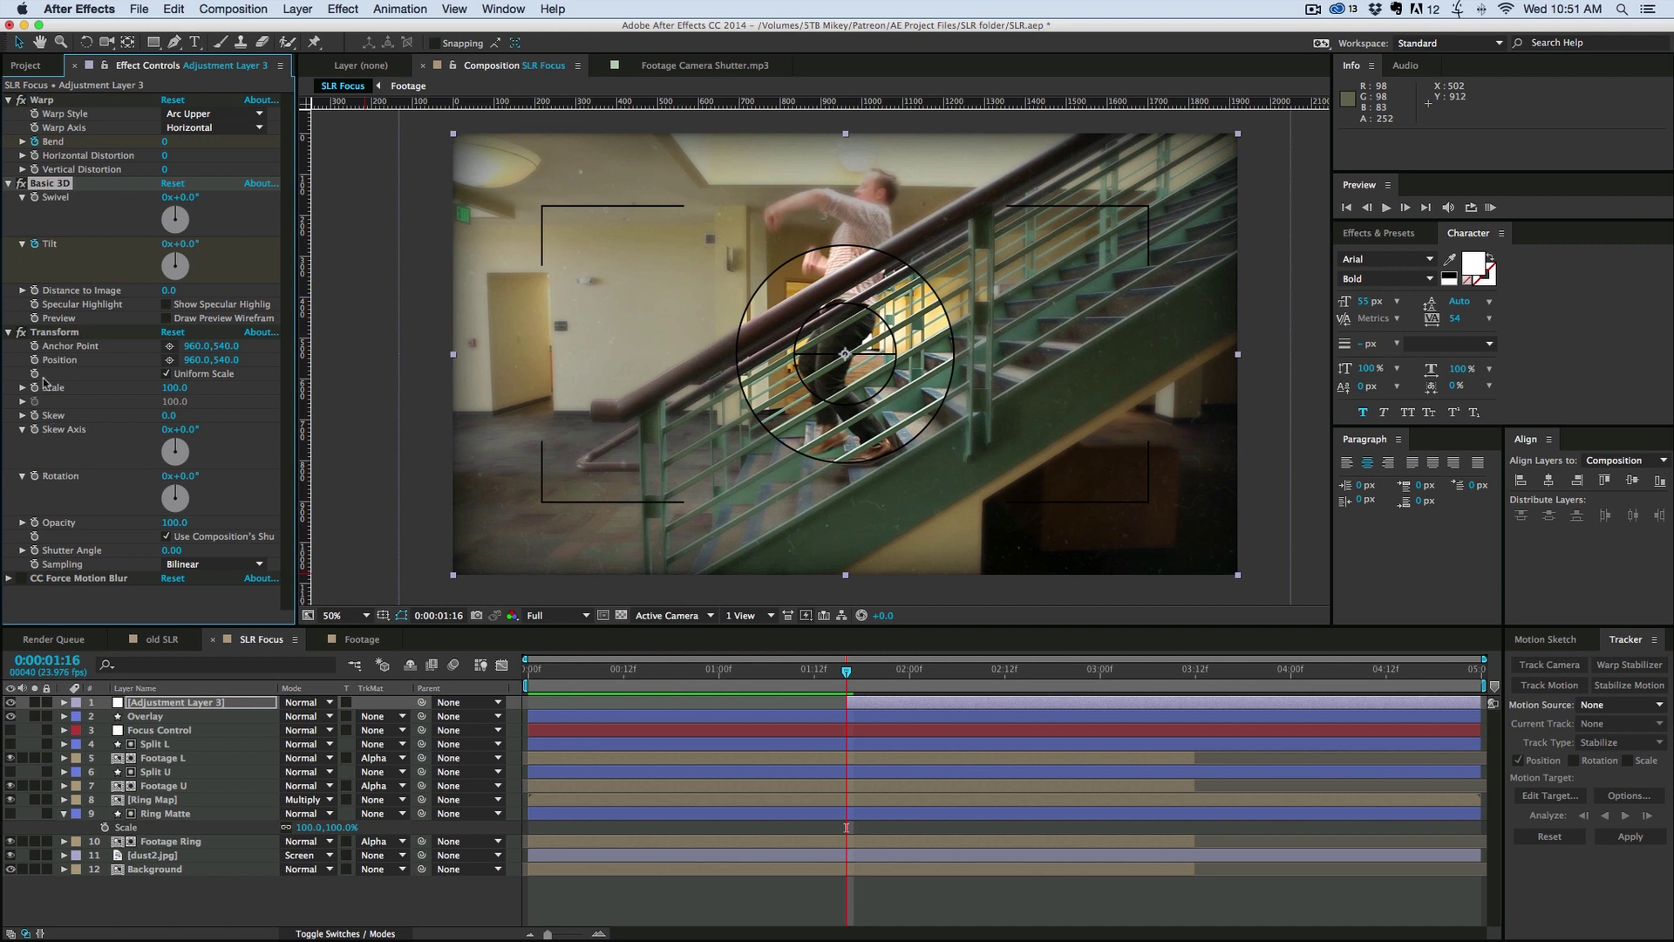
pyautogui.click(34, 359)
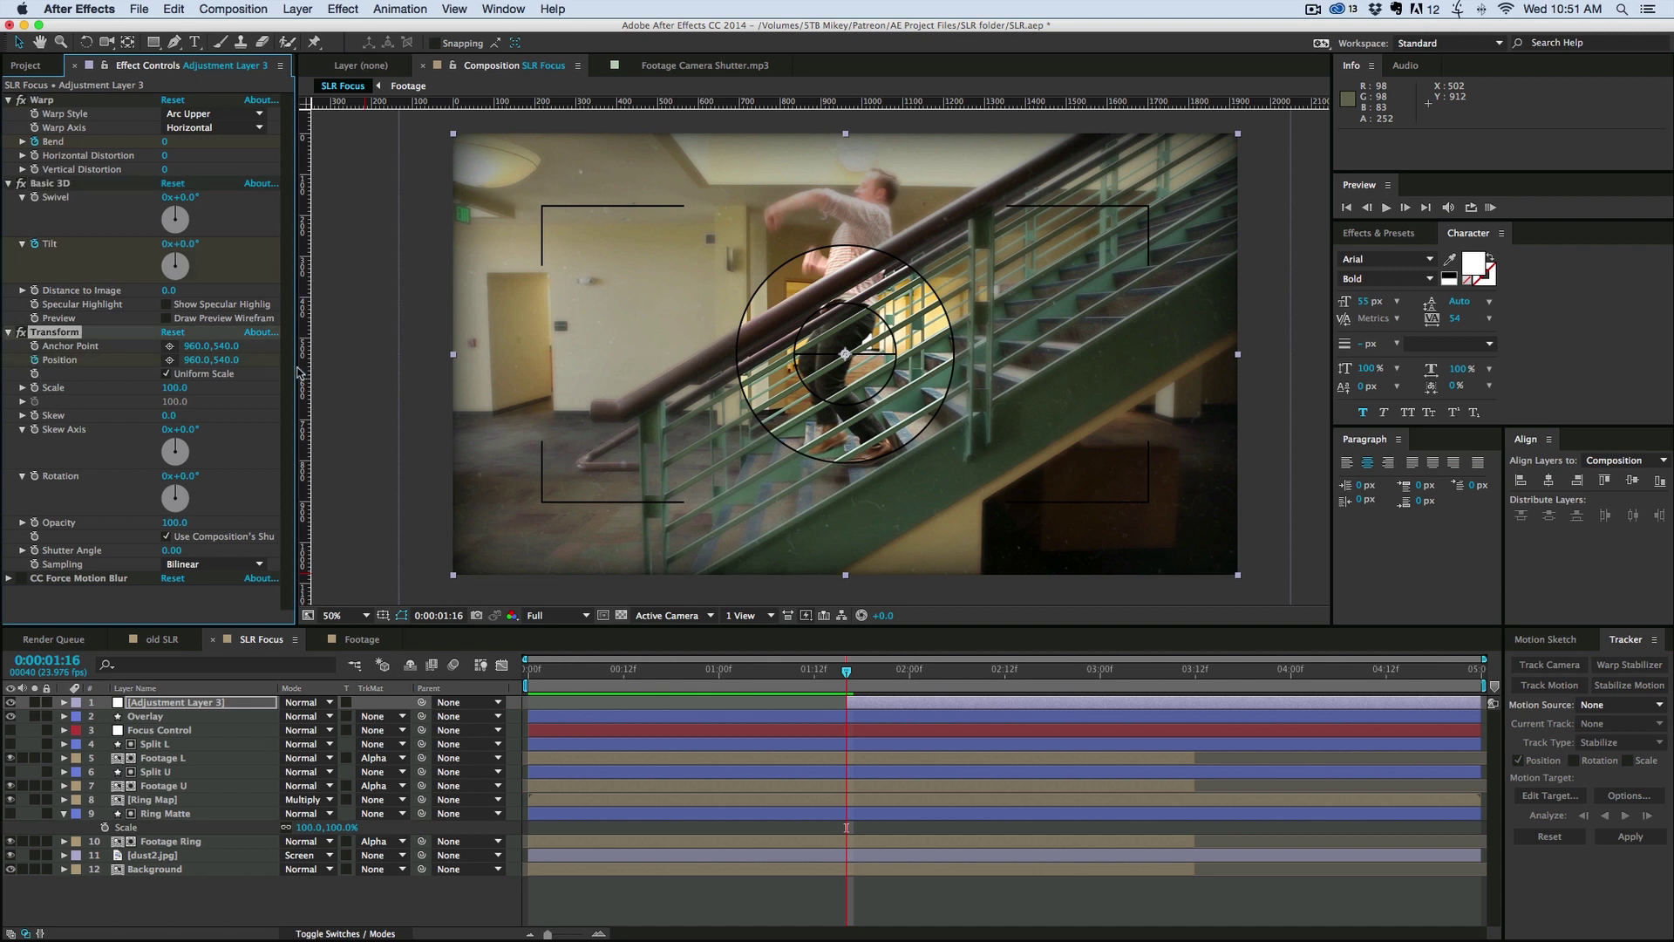
# Step: At 0:00:01:19, set Warp Bend to 58, Basic 3D Tilt to -74° and Transform Position to 960, 1340
pyautogui.press('pagedown')
pyautogui.press('pagedown')
pyautogui.press('pagedown')
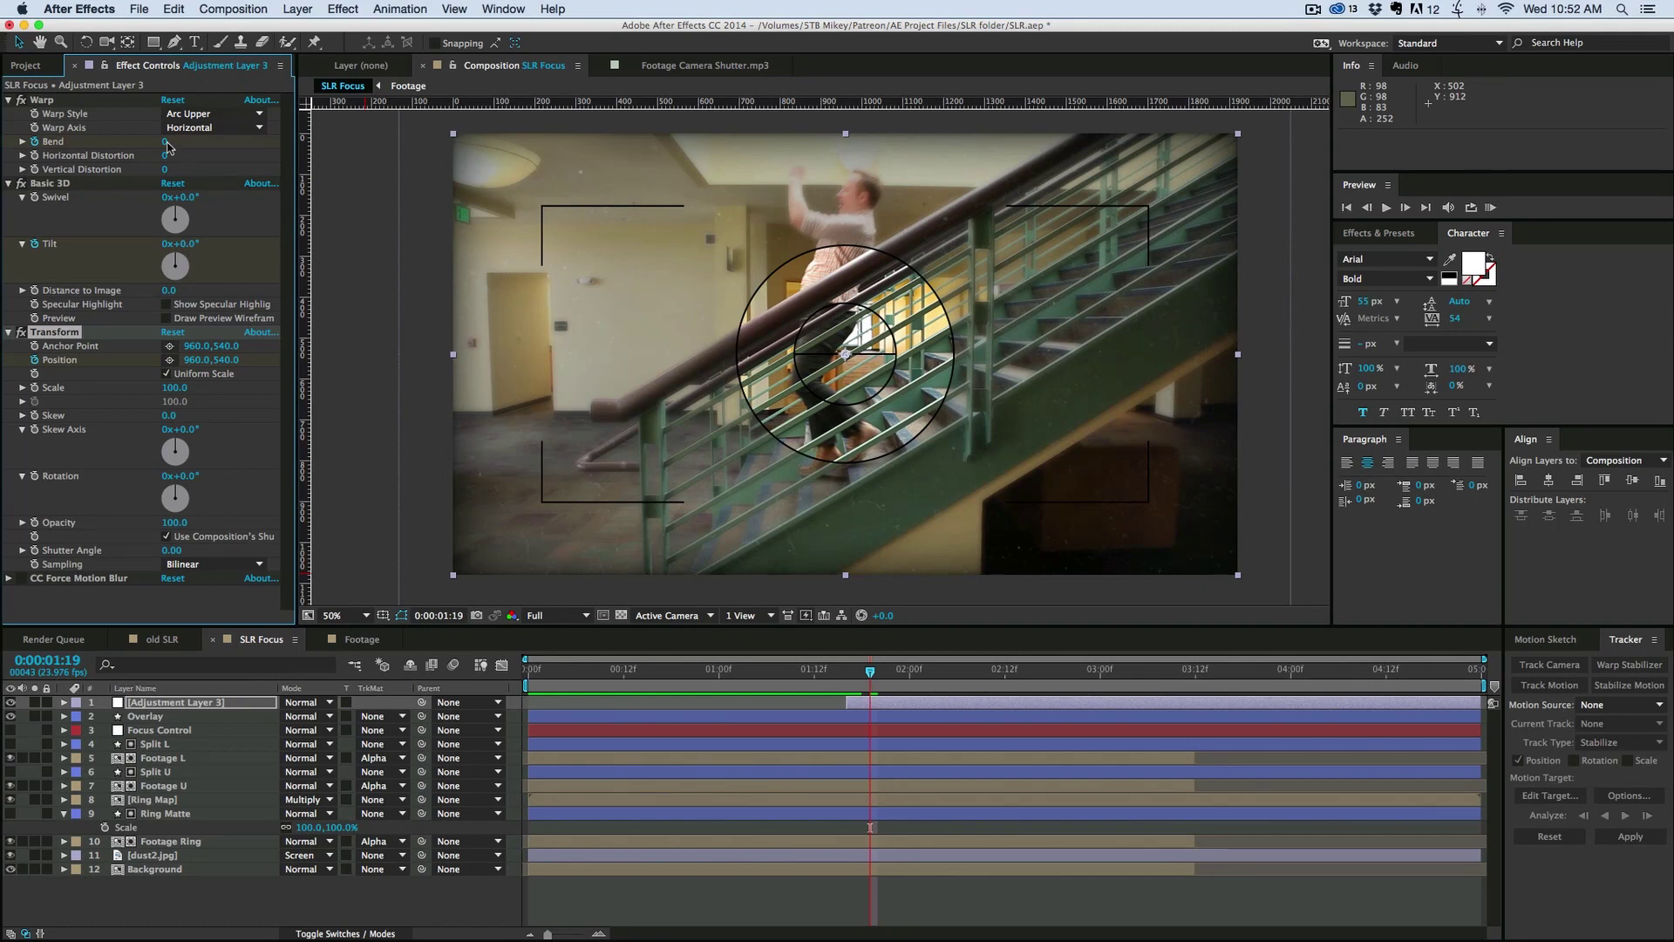
pyautogui.moveTo(165, 143); pyautogui.dragTo(185, 143)
pyautogui.moveTo(188, 248); pyautogui.dragTo(123, 248)
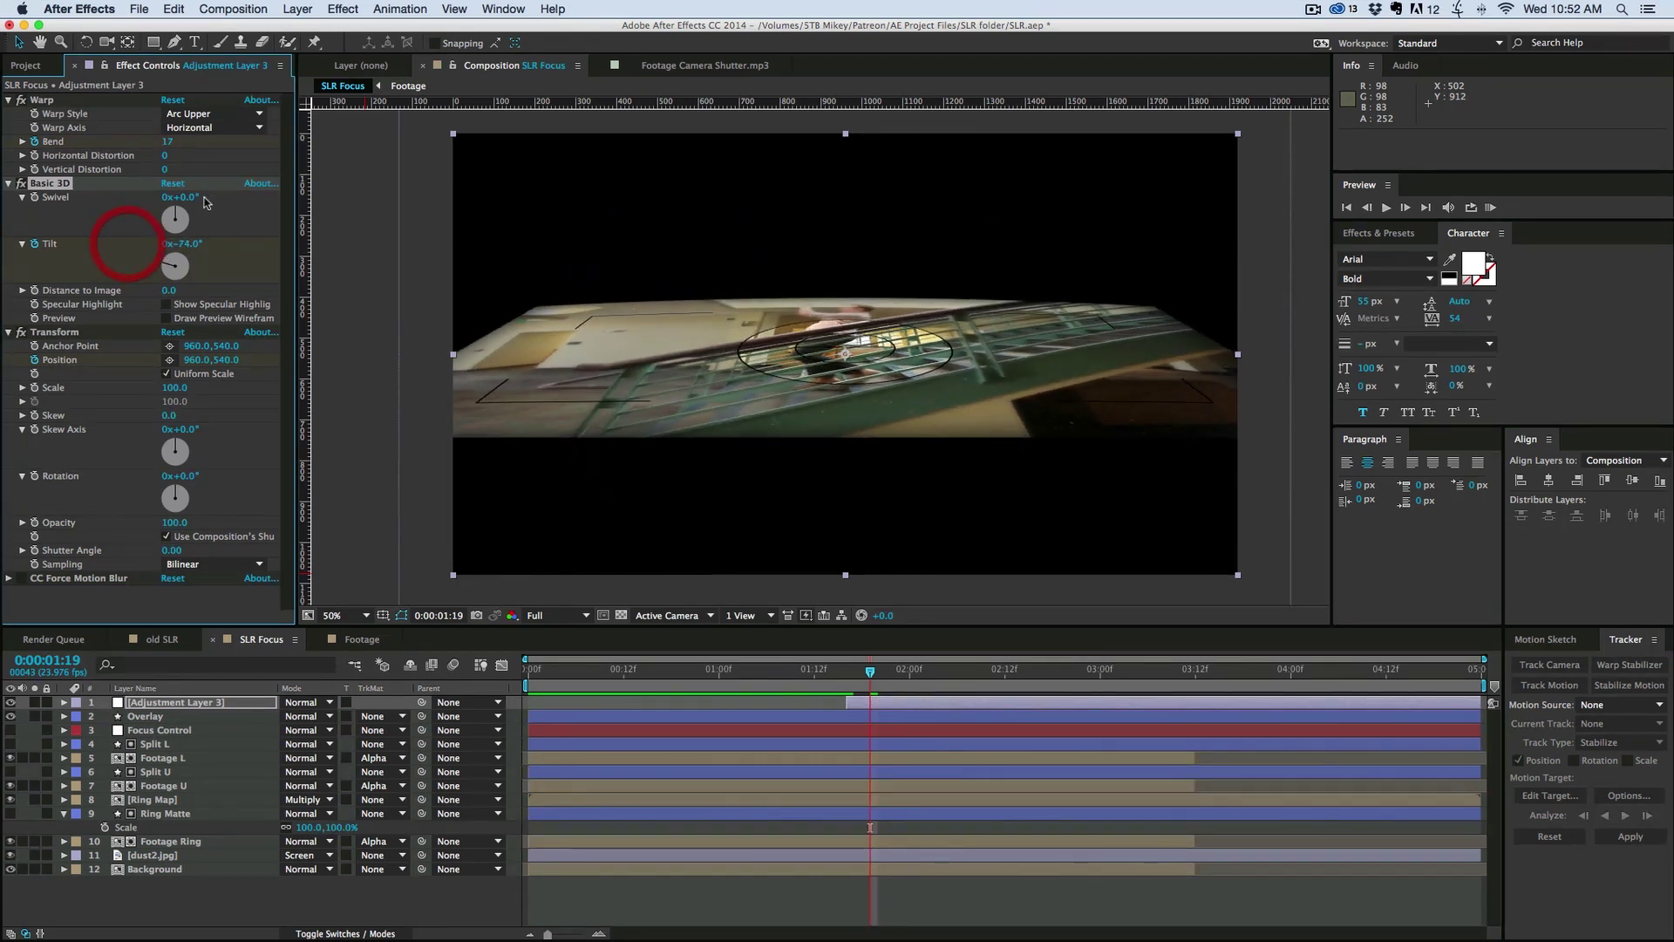
pyautogui.moveTo(169, 143); pyautogui.dragTo(204, 145)
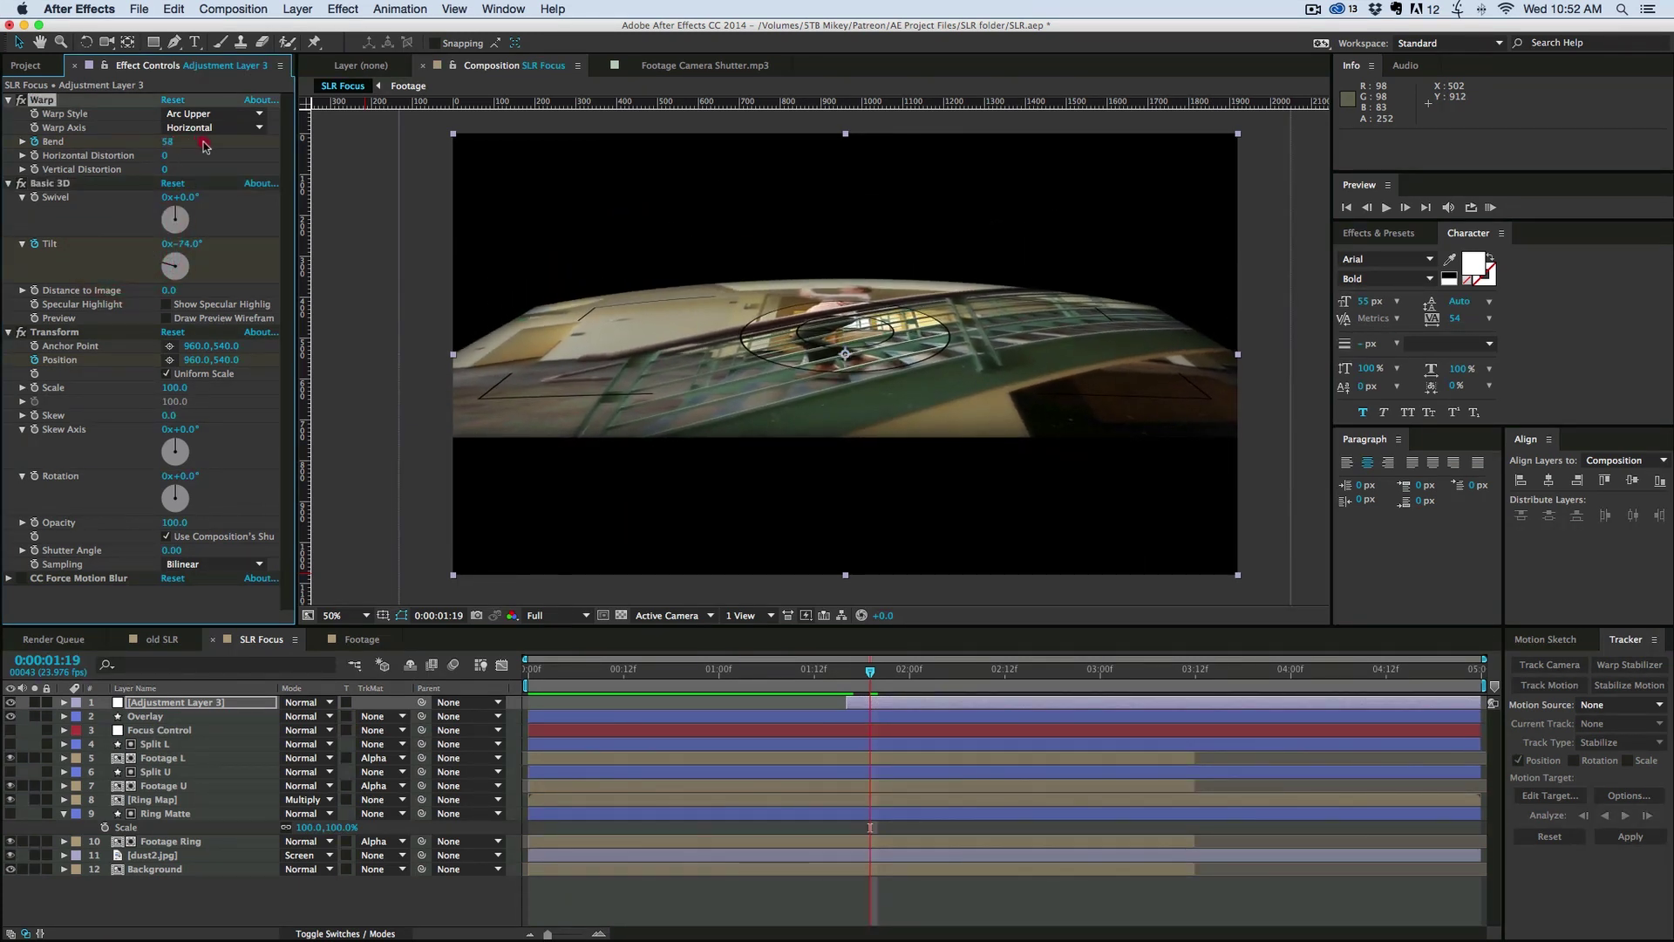
pyautogui.moveTo(223, 360); pyautogui.dragTo(837, 405)
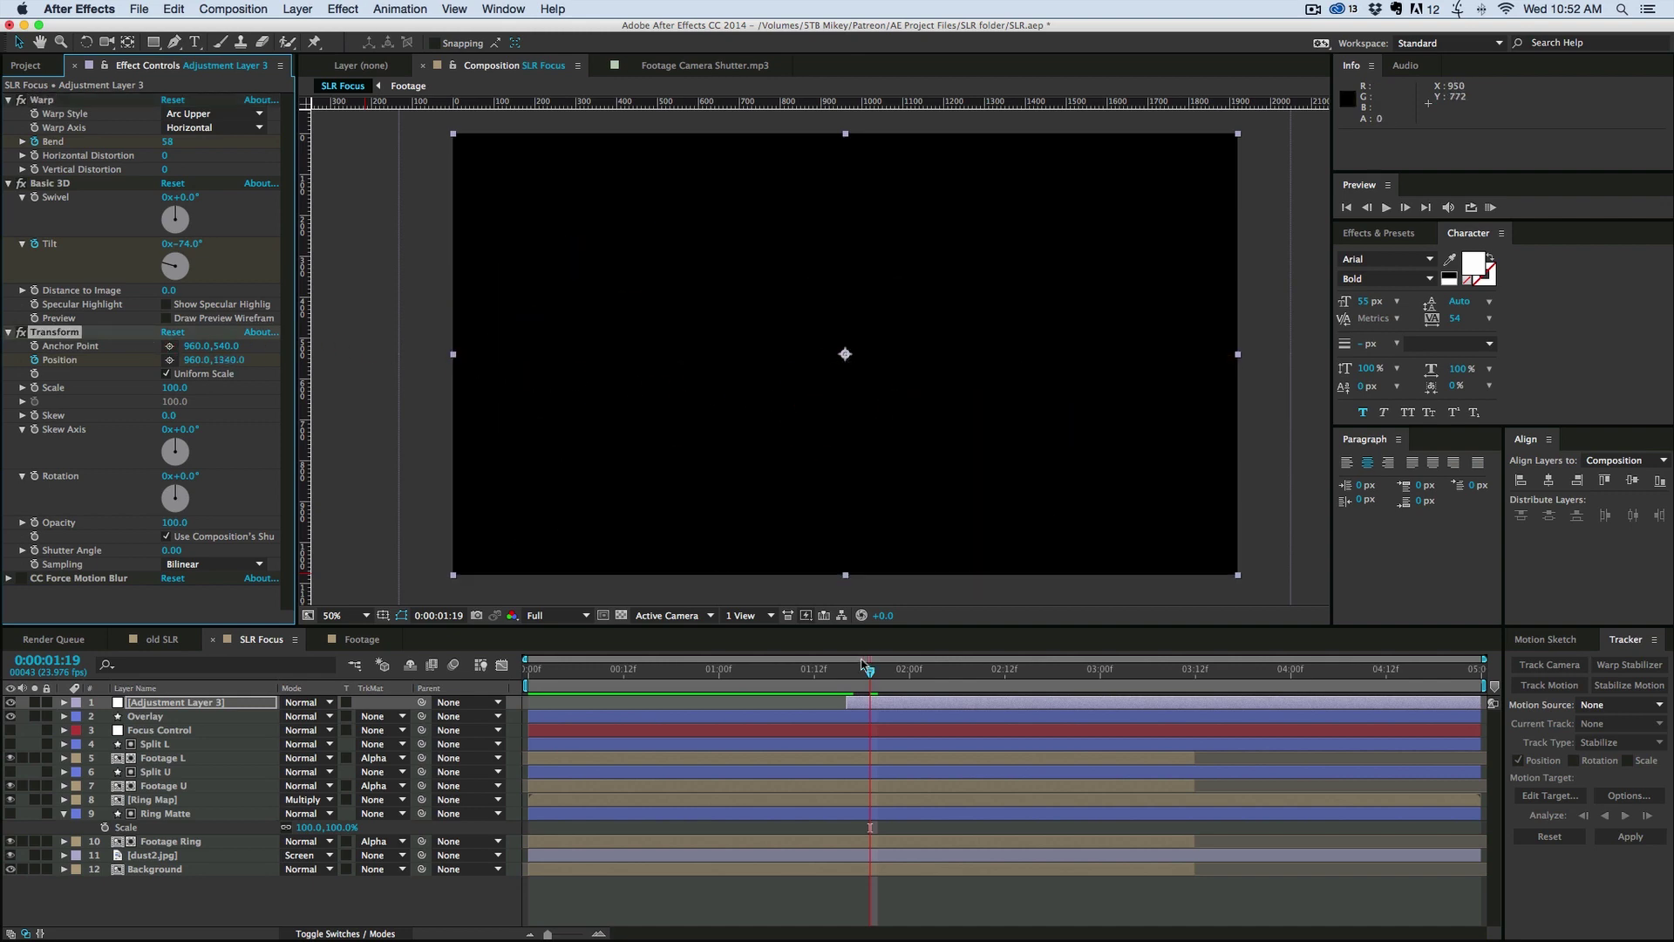
# Step: Step back and forth through the frames from 0:00:01:15 to 0:00:01:19 to examine the mirror-flip animation
pyautogui.press('pageup')
pyautogui.press('pageup')
pyautogui.press('pageup')
pyautogui.press('pagedown')
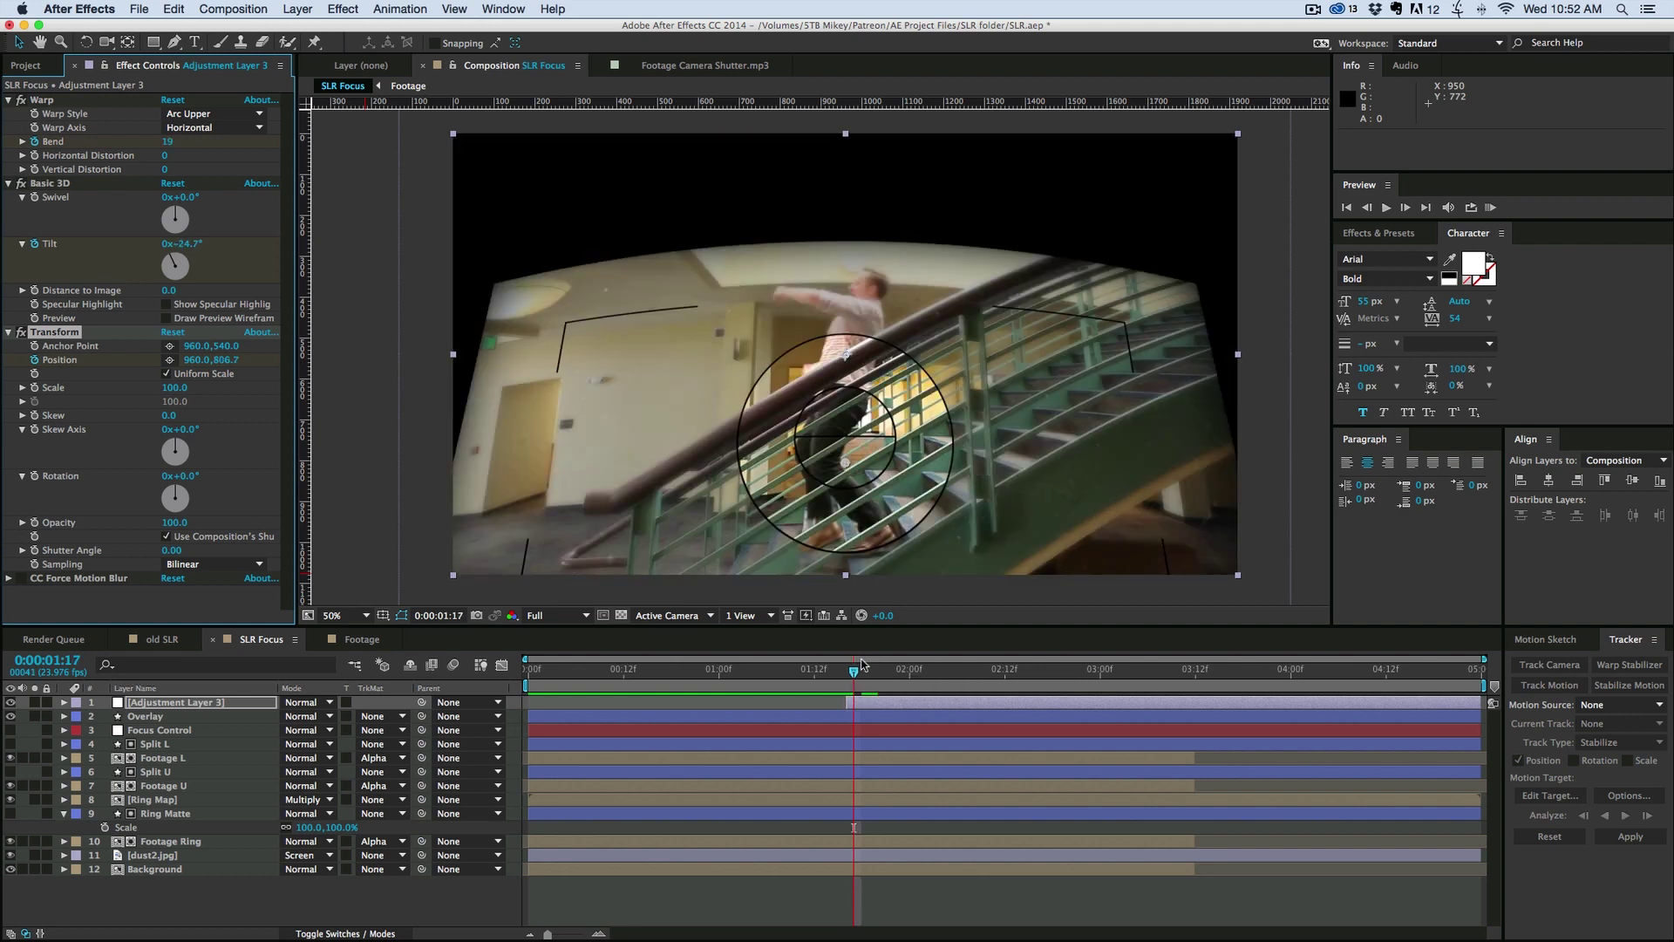
pyautogui.press('pagedown')
pyautogui.press('pagedown')
pyautogui.press('pageup')
pyautogui.press('pageup')
pyautogui.press('pageup')
pyautogui.press('pagedown')
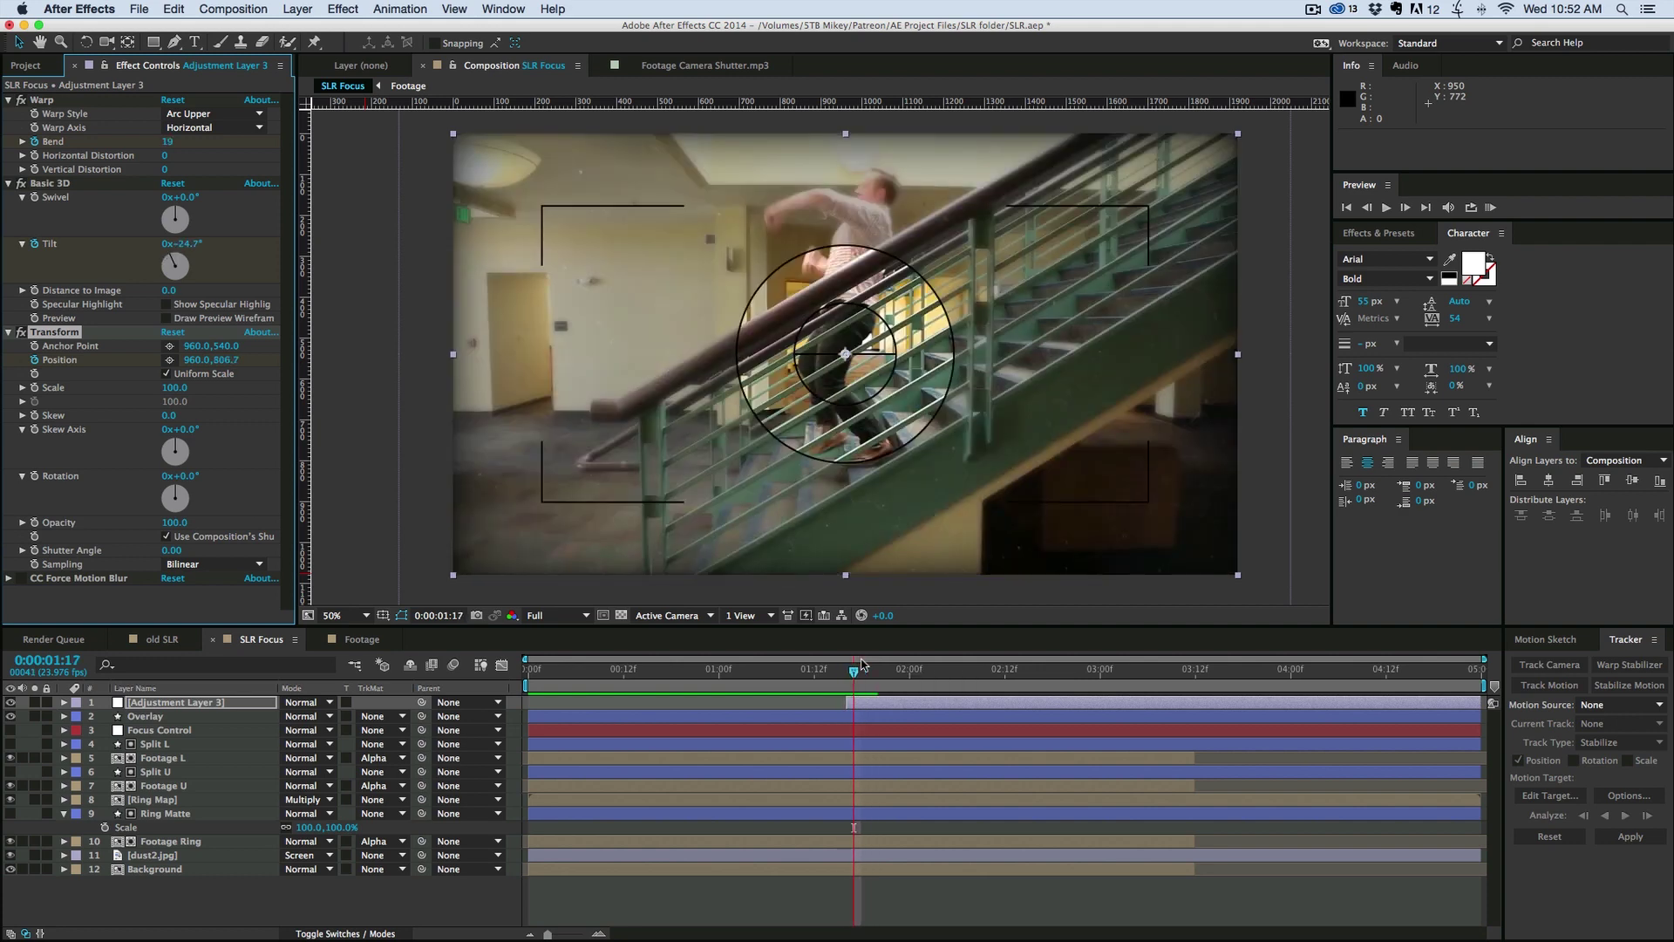
pyautogui.press('pagedown')
pyautogui.press('pagedown')
pyautogui.press('pageup')
pyautogui.press('pageup')
pyautogui.press('pageup')
pyautogui.press('pageup')
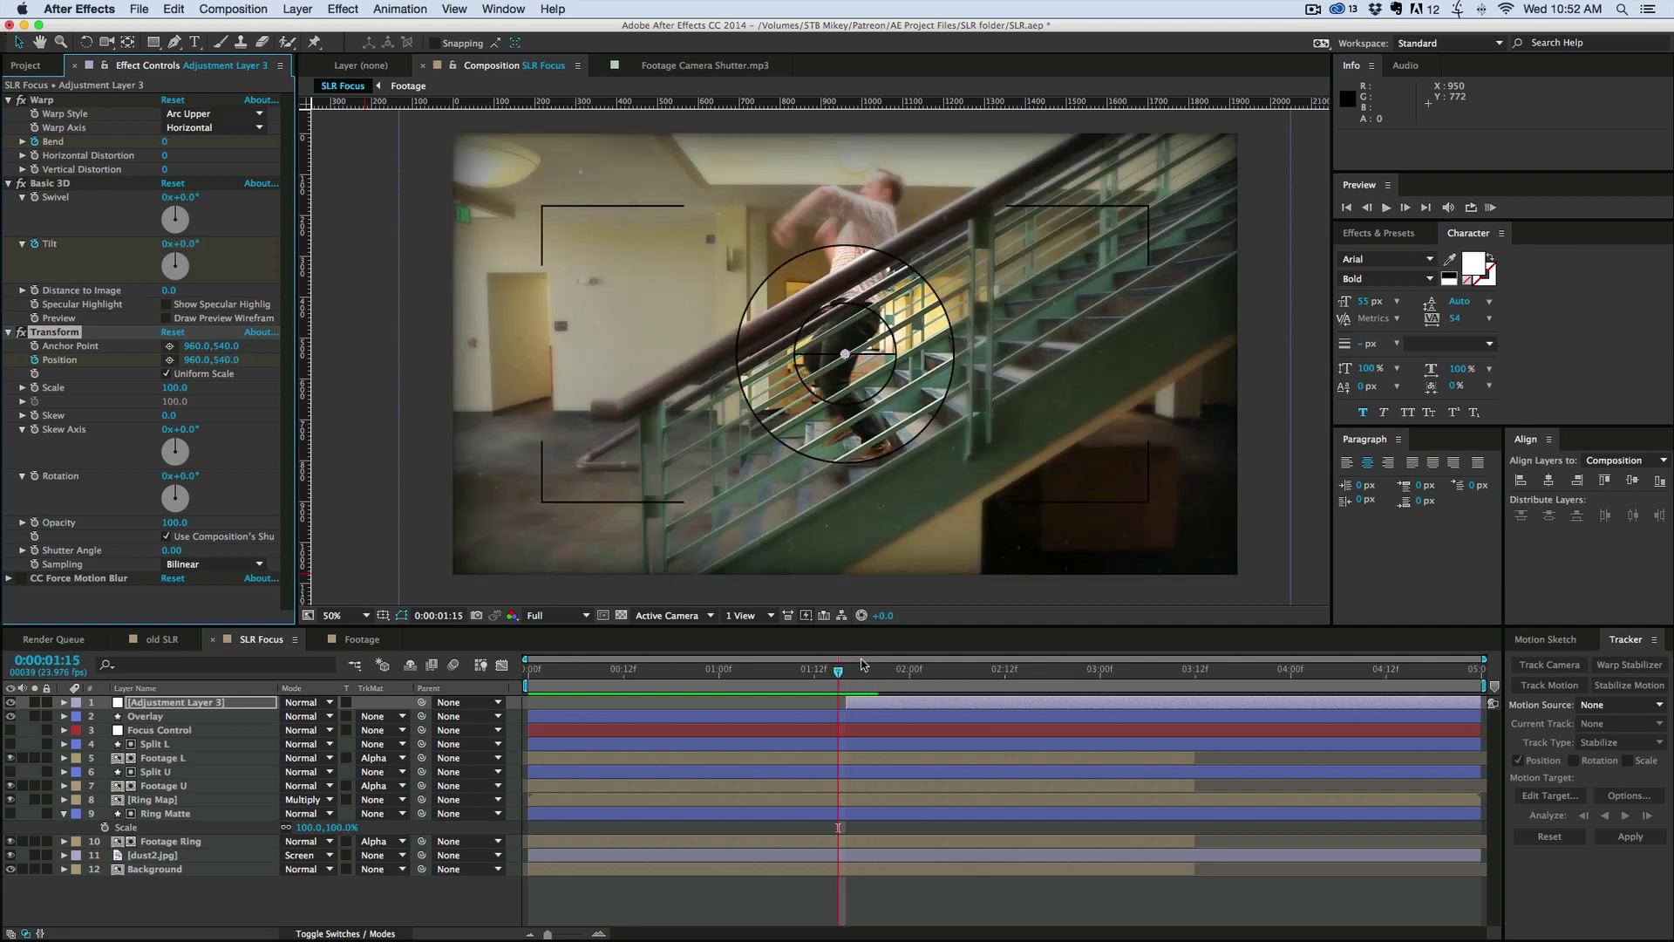
pyautogui.press('pagedown')
pyautogui.press('pagedown')
pyautogui.press('pagedown')
pyautogui.press('pagedown')
pyautogui.press('pageup')
pyautogui.press('pageup')
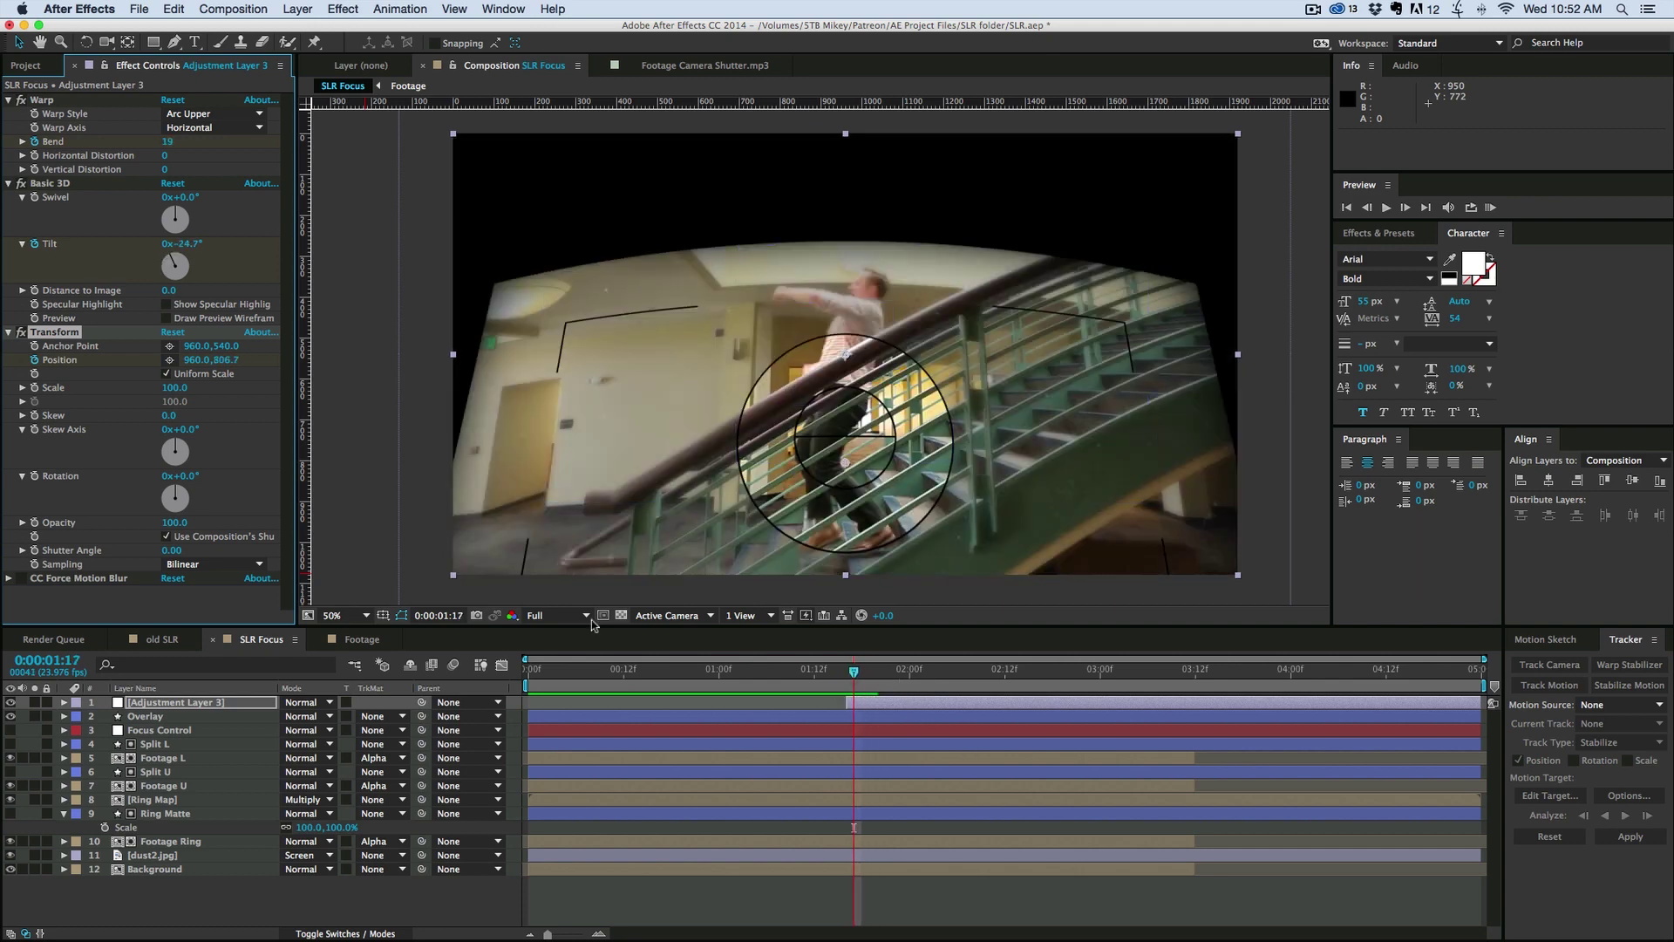
# Step: Enable CC Force Motion Blur and trim the end of the adjustment layer at 0:00:01:19
pyautogui.press('pagedown')
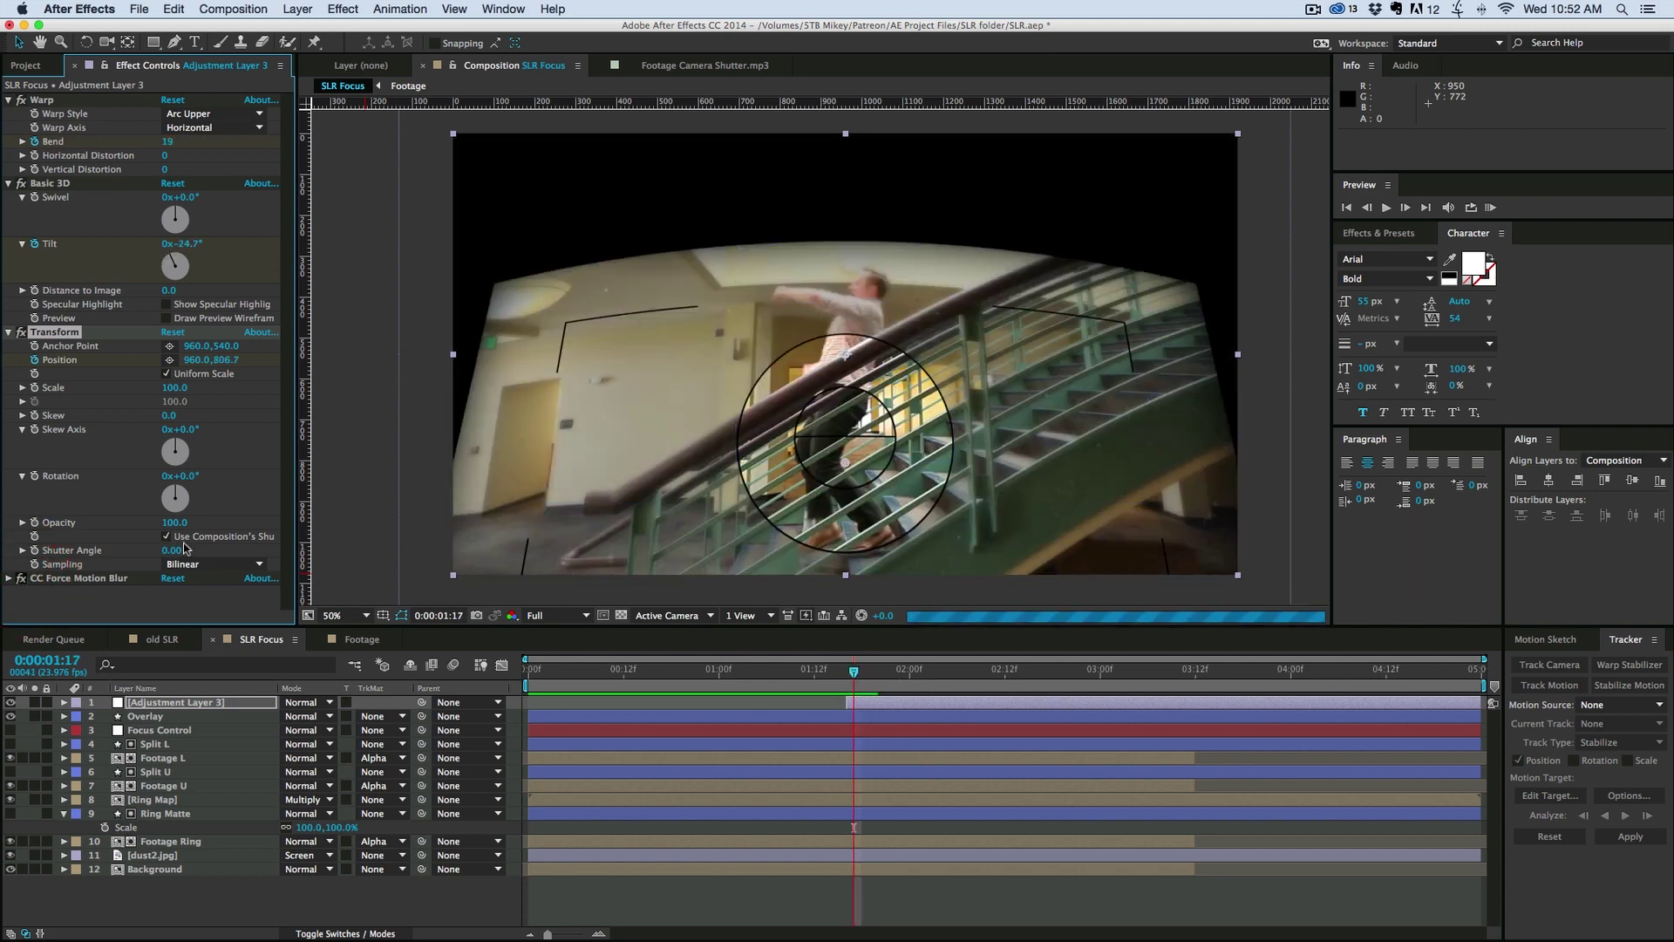
pyautogui.press('pagedown')
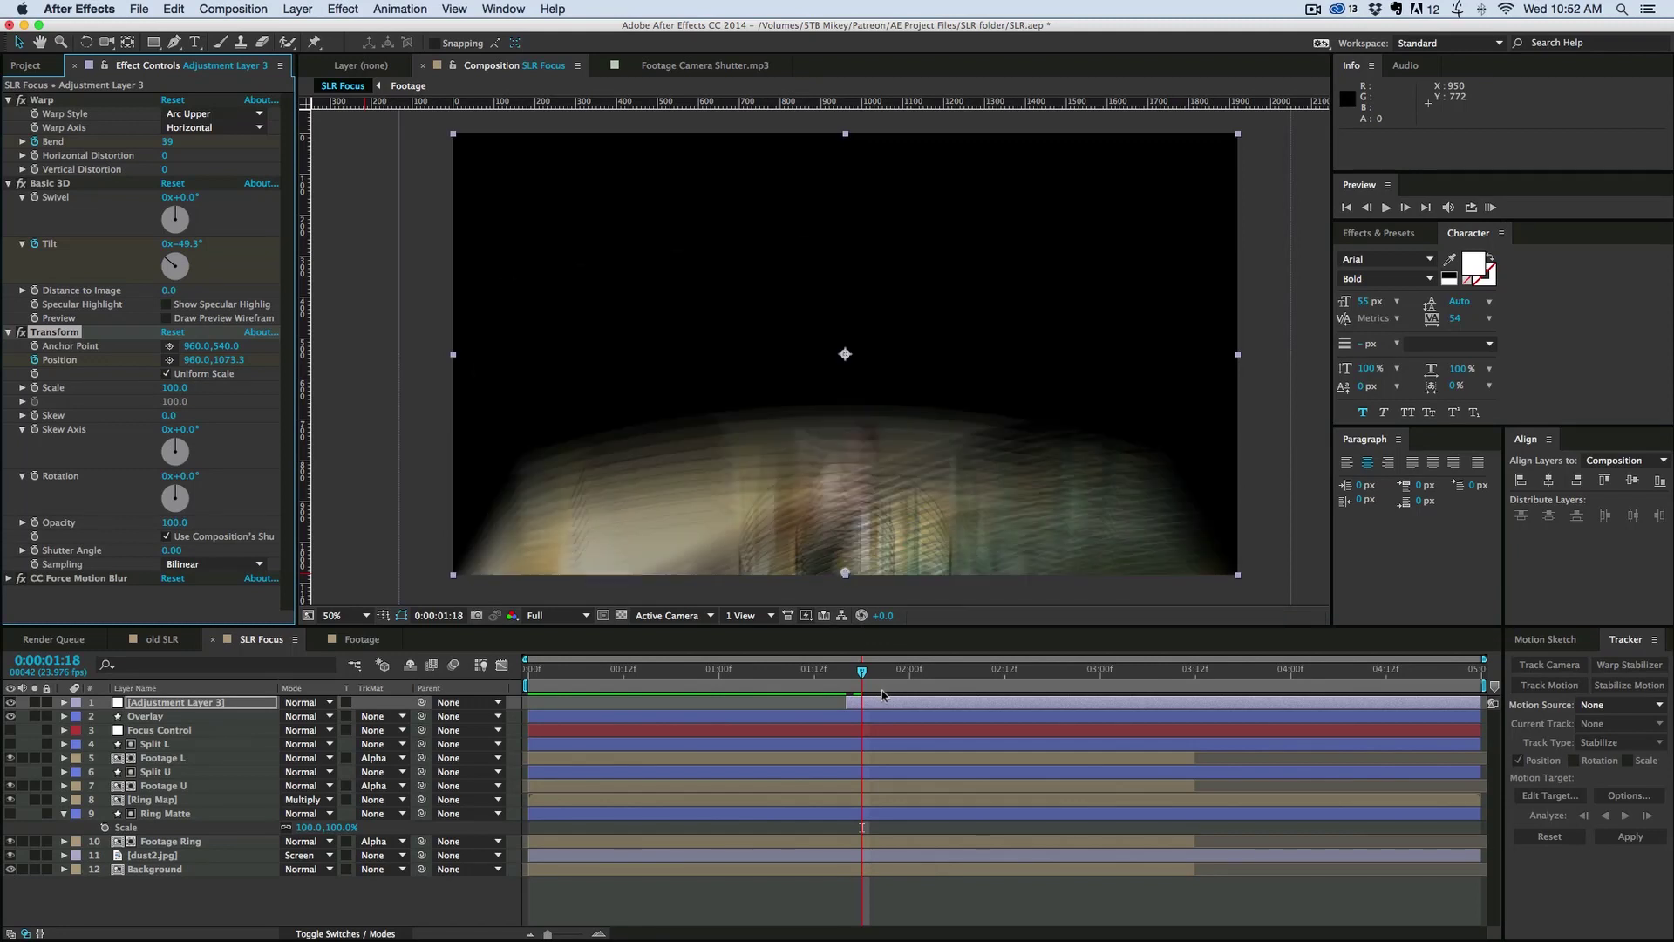
pyautogui.click(881, 703)
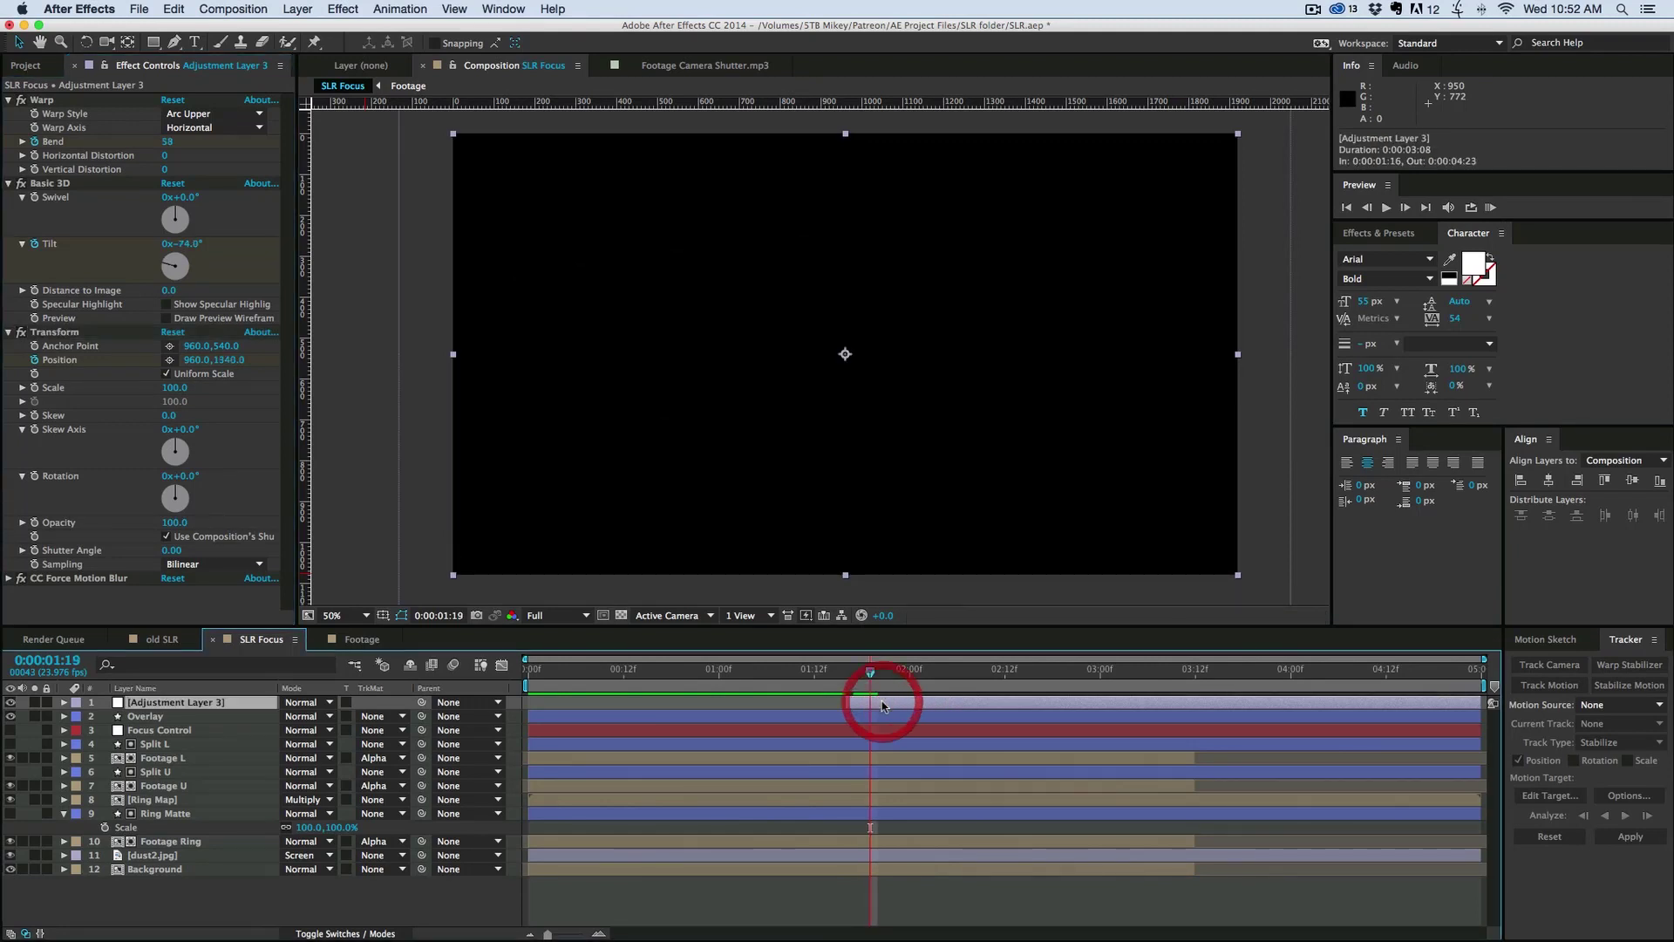
pyautogui.hotkey('alt', ']')
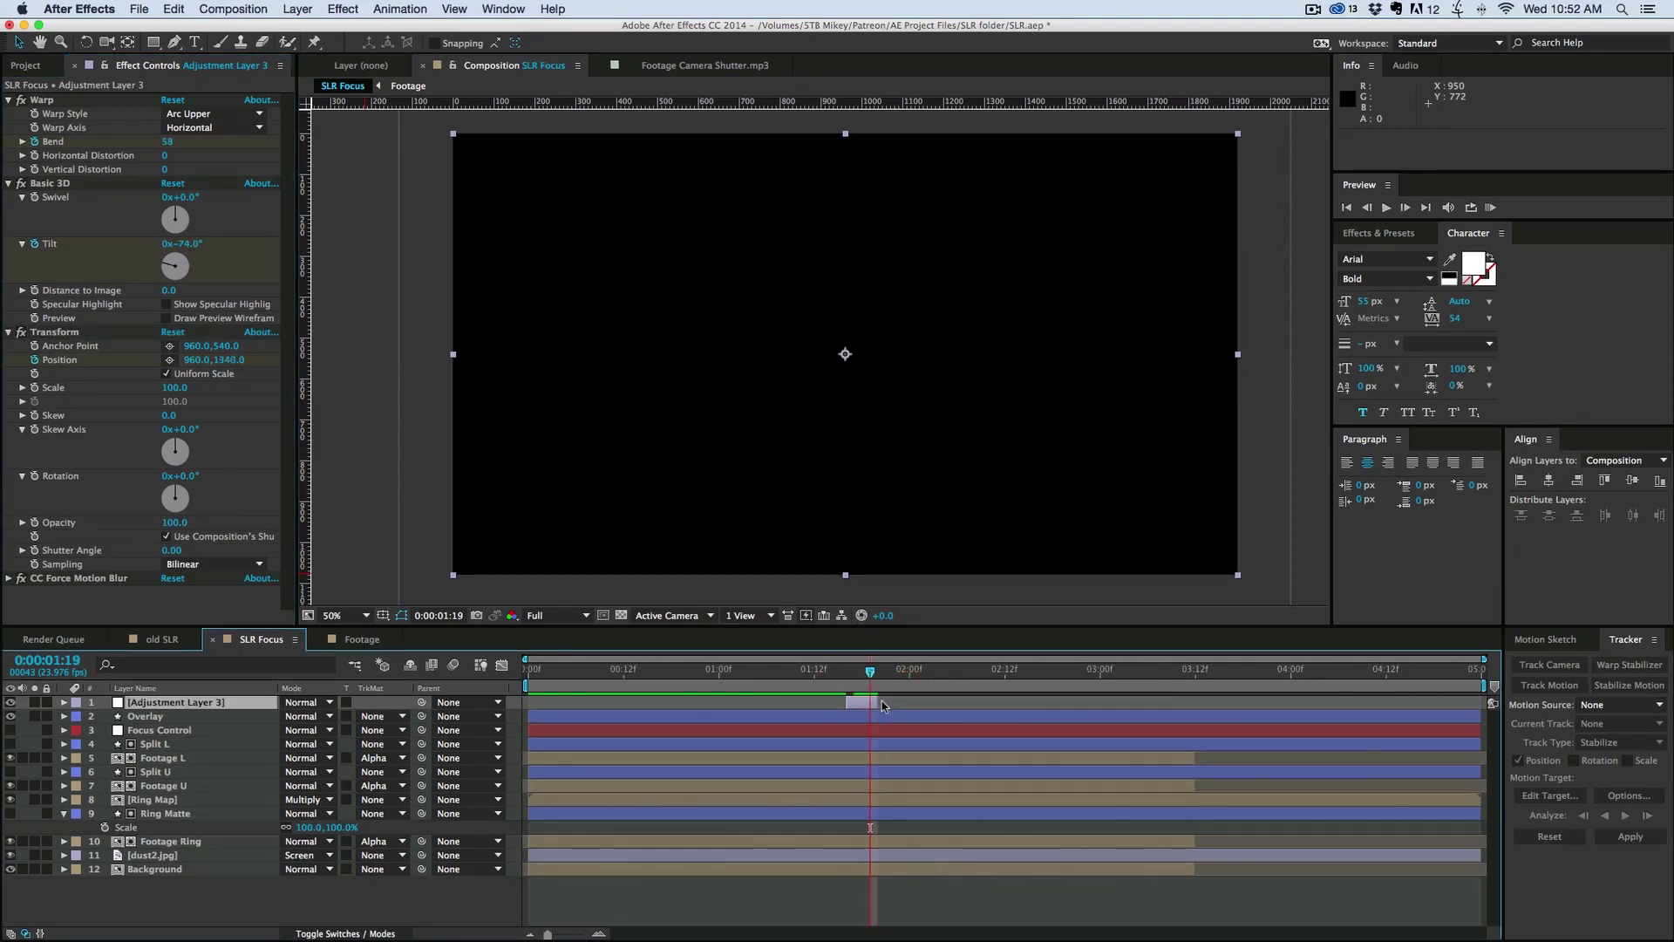
# Step: Add a black solid directly below the adjustment layer, starting at 0:00:01:20, and preview the transition
pyautogui.click(298, 9)
pyautogui.moveTo(348, 29)
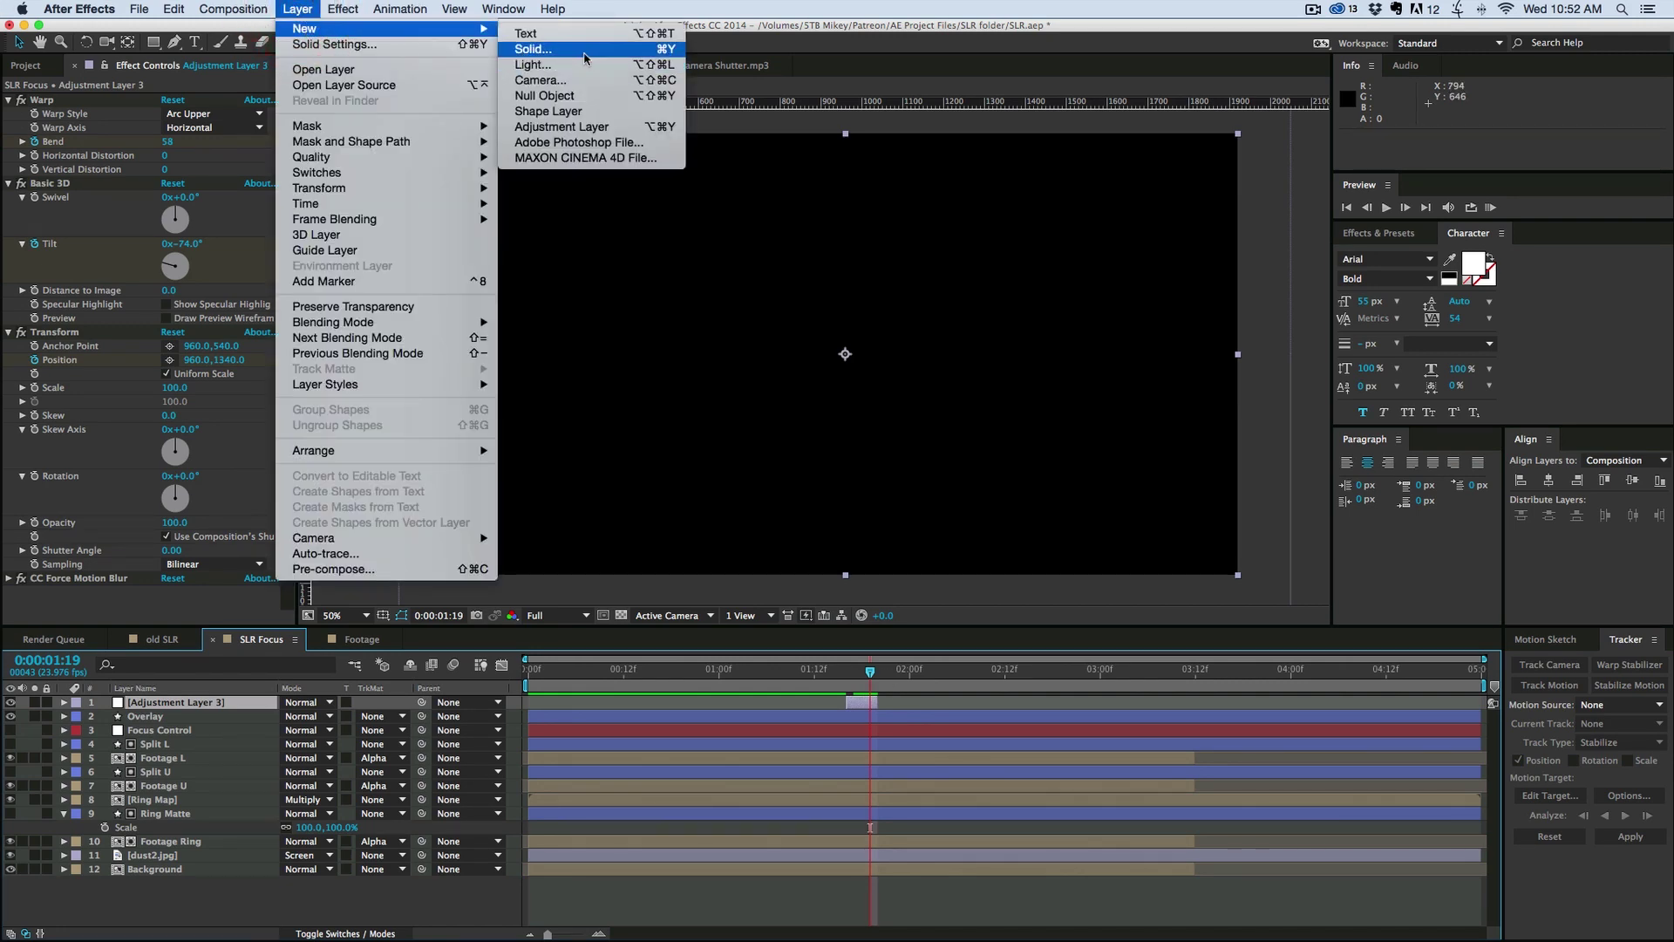
pyautogui.click(584, 51)
pyautogui.click(505, 503)
pyautogui.click(650, 599)
pyautogui.hotkey('alt', '[')
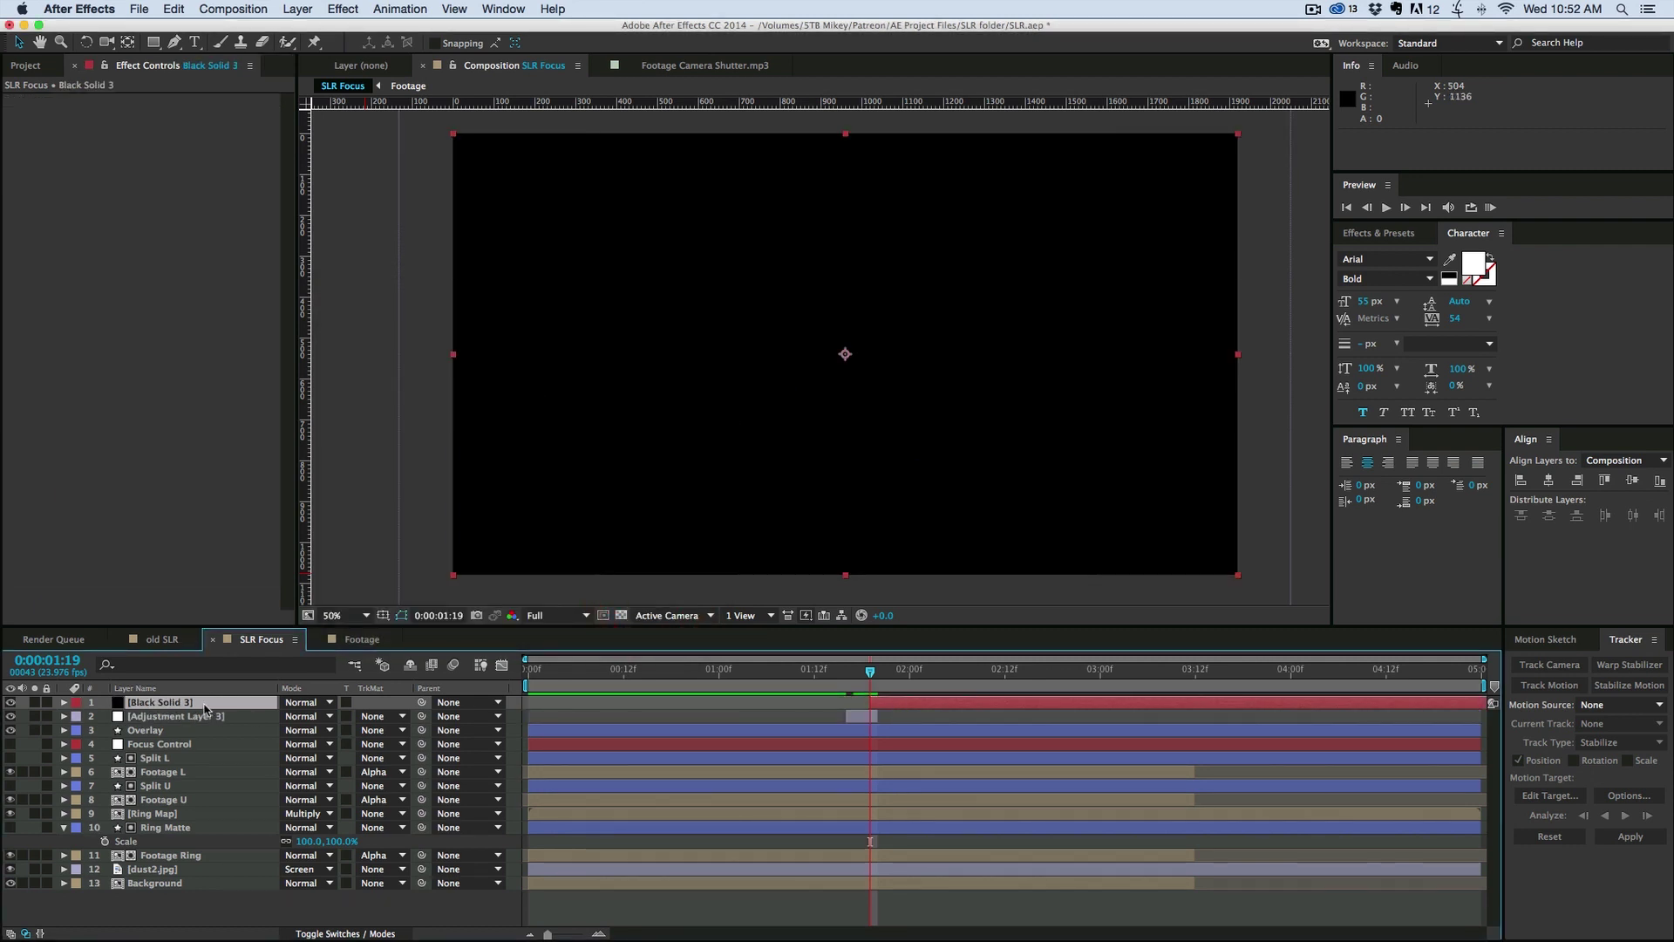
pyautogui.moveTo(209, 703); pyautogui.dragTo(209, 720)
pyautogui.moveTo(870, 721); pyautogui.dragTo(880, 719)
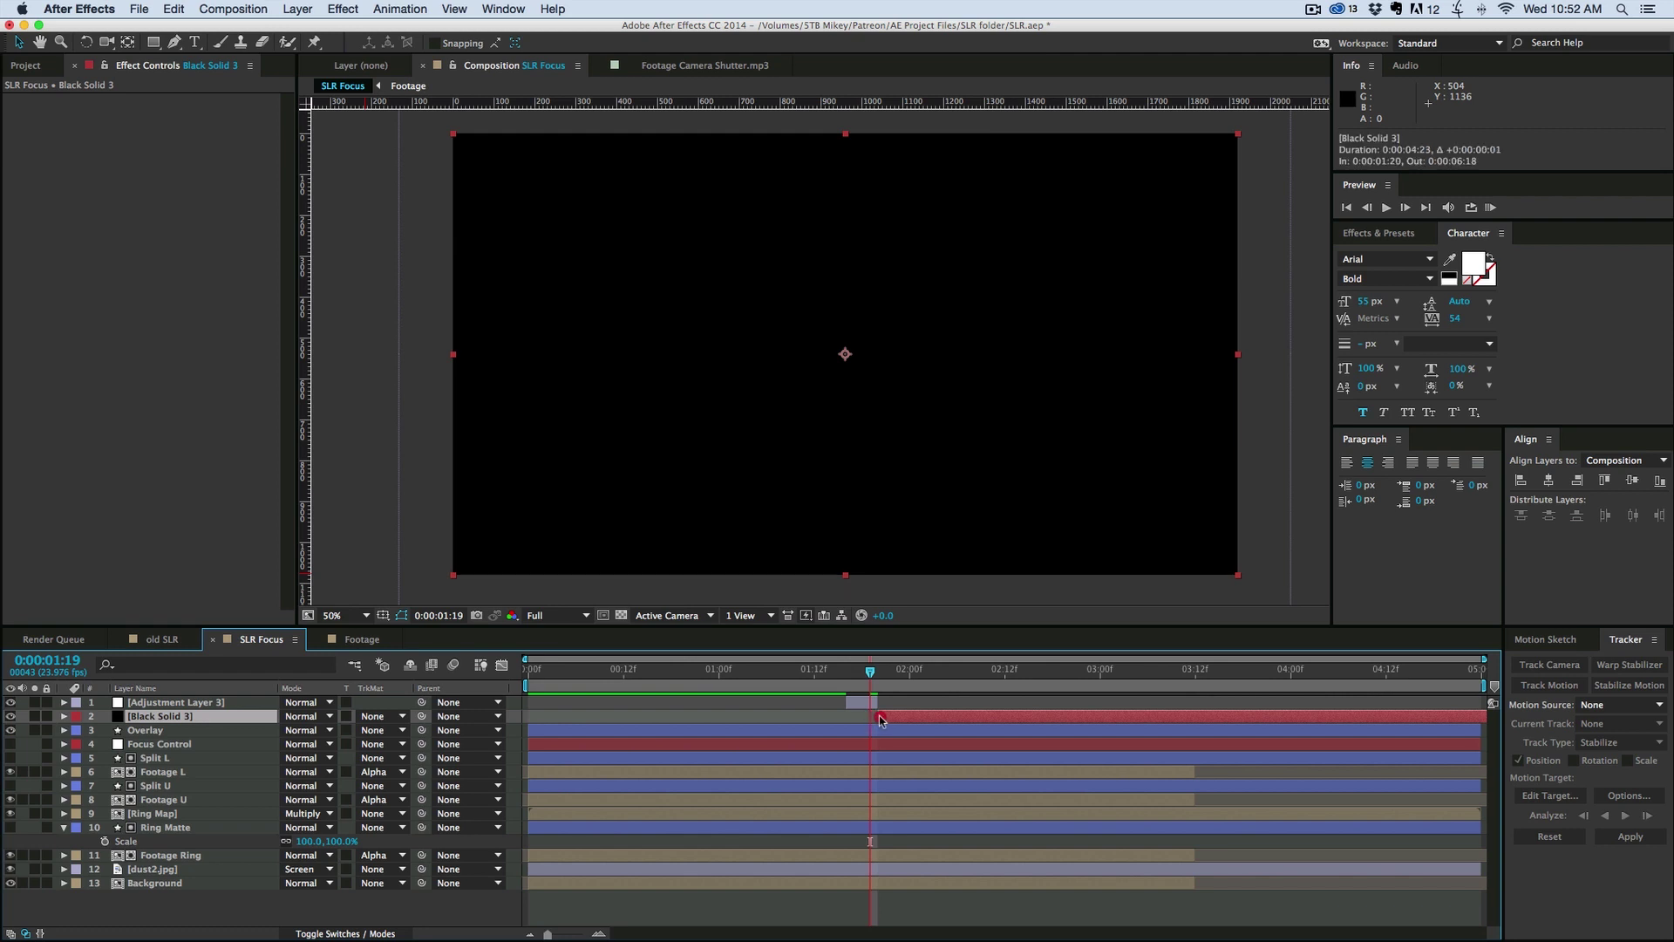
pyautogui.click(846, 673)
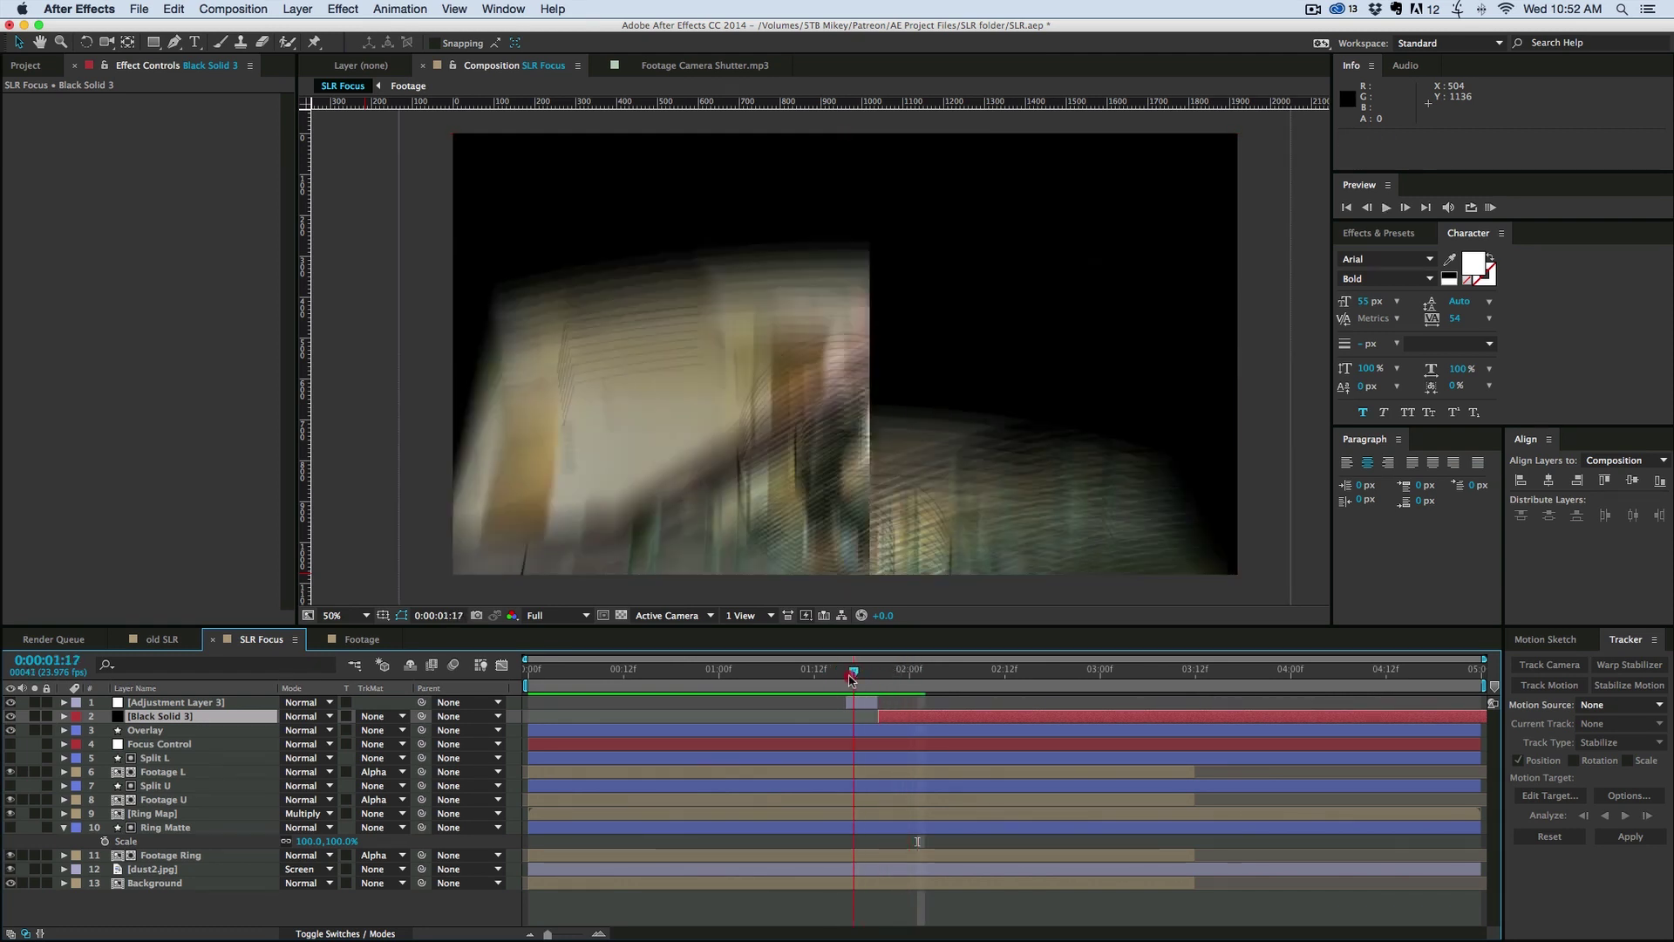
pyautogui.click(839, 674)
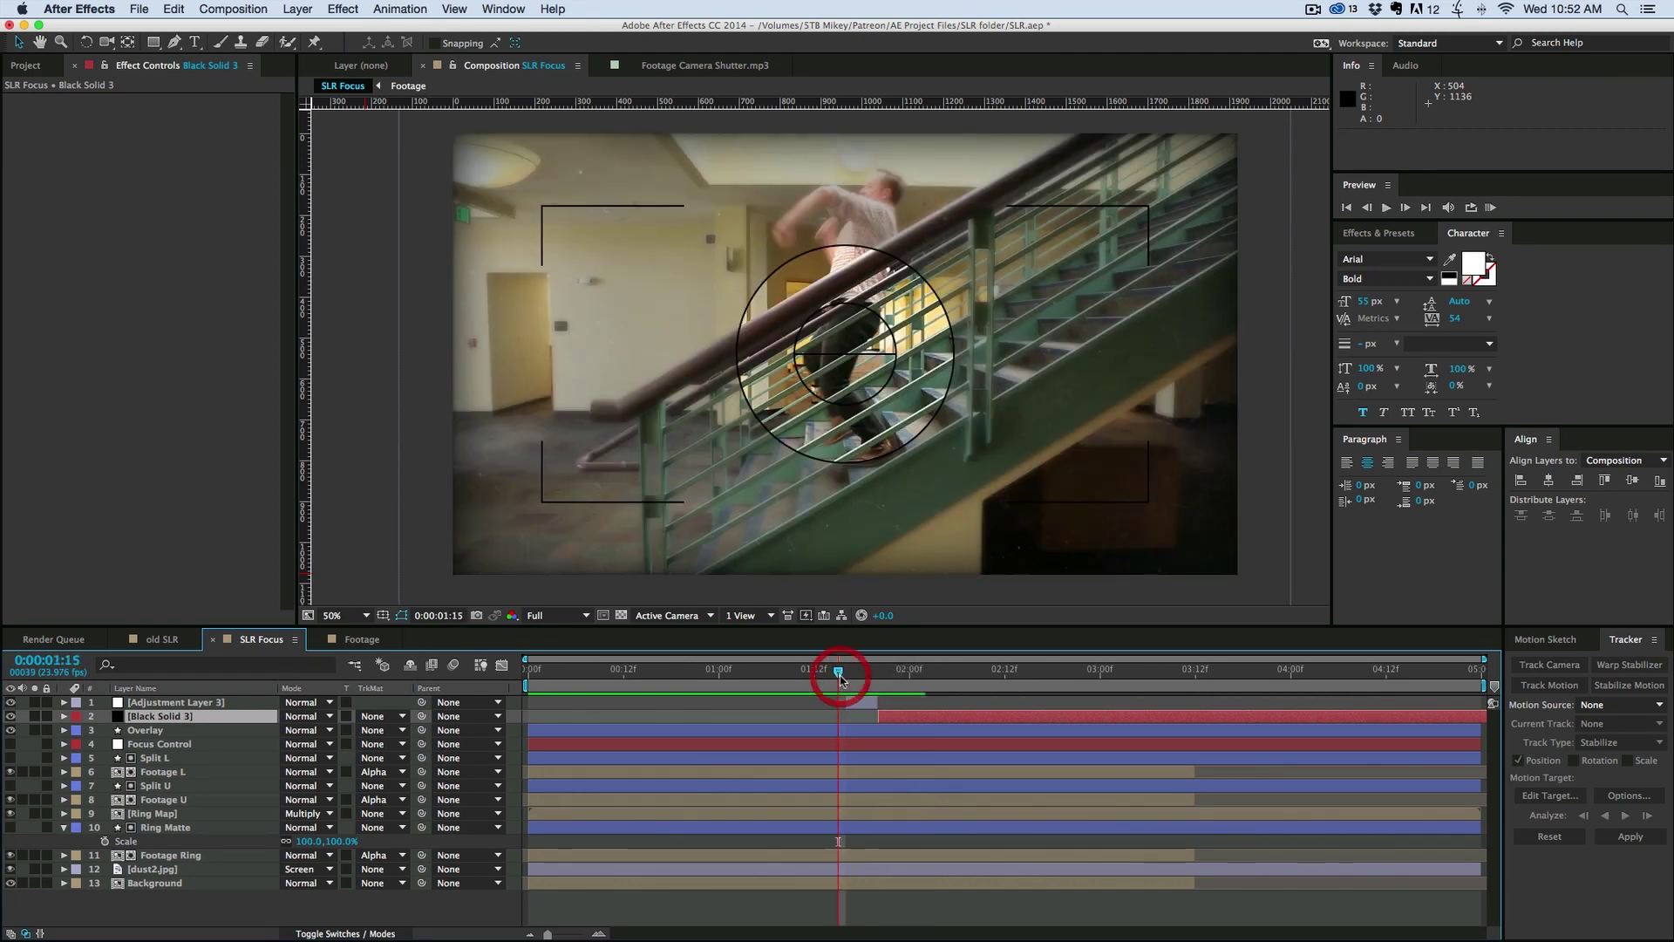
# Step: With the current time at 0:00:01:21, duplicate the Background layer and move the copy above all other layers
pyautogui.moveTo(840, 674); pyautogui.dragTo(886, 675)
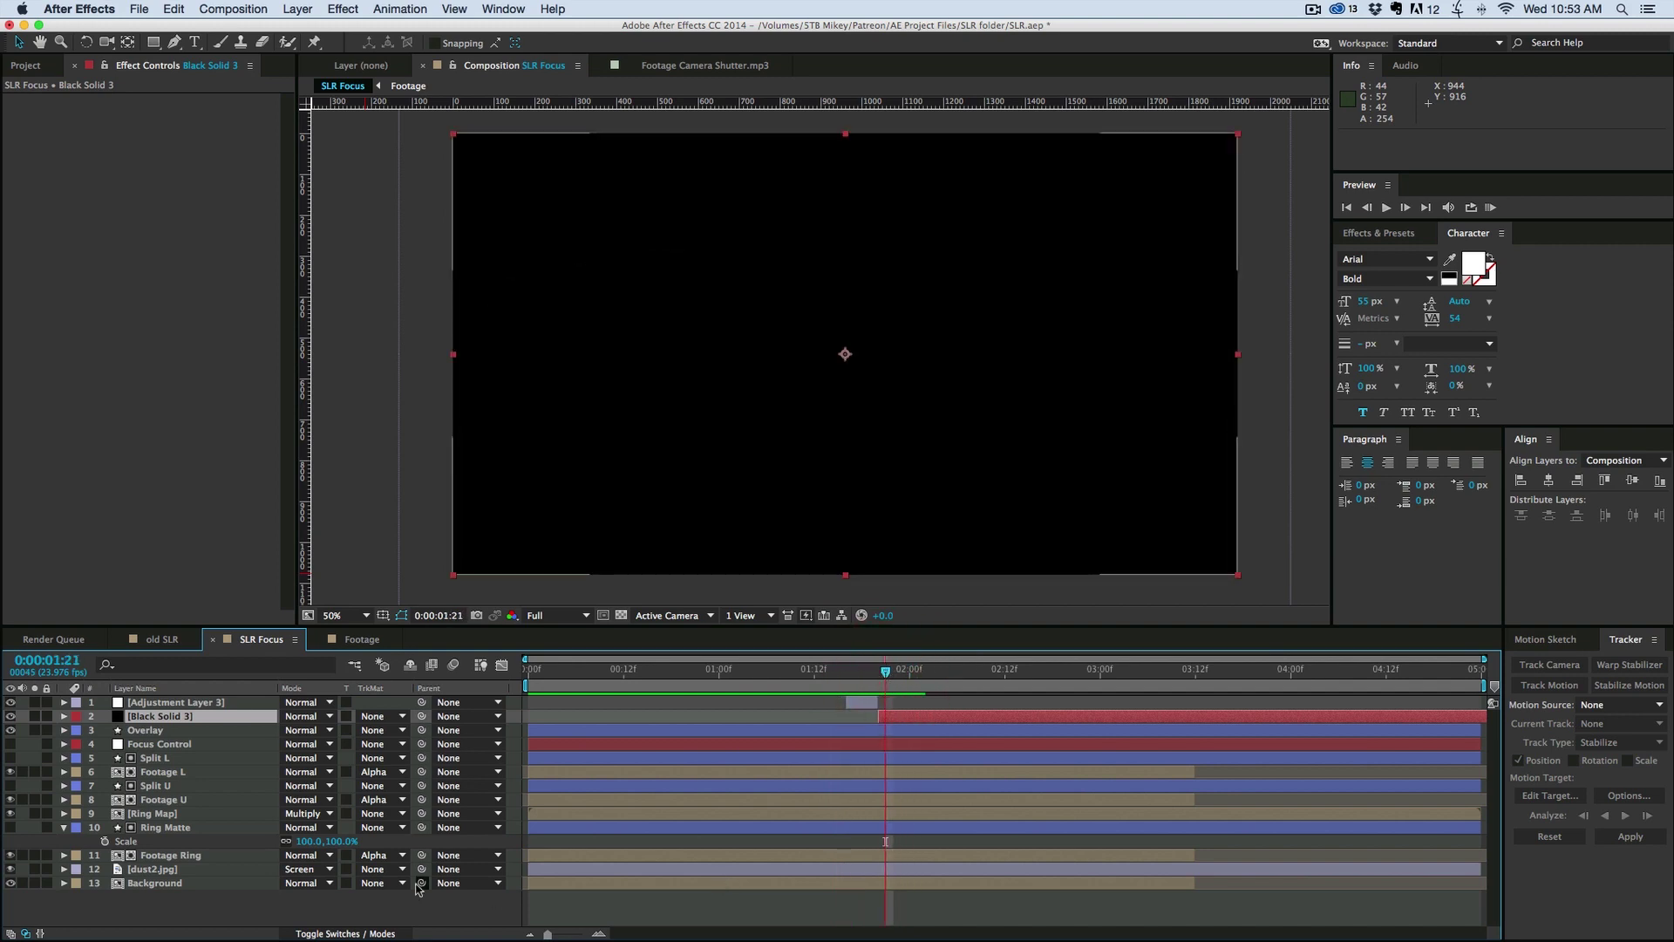
pyautogui.click(198, 883)
pyautogui.hotkey('ctrl', 'd')
pyautogui.moveTo(199, 889); pyautogui.dragTo(212, 702)
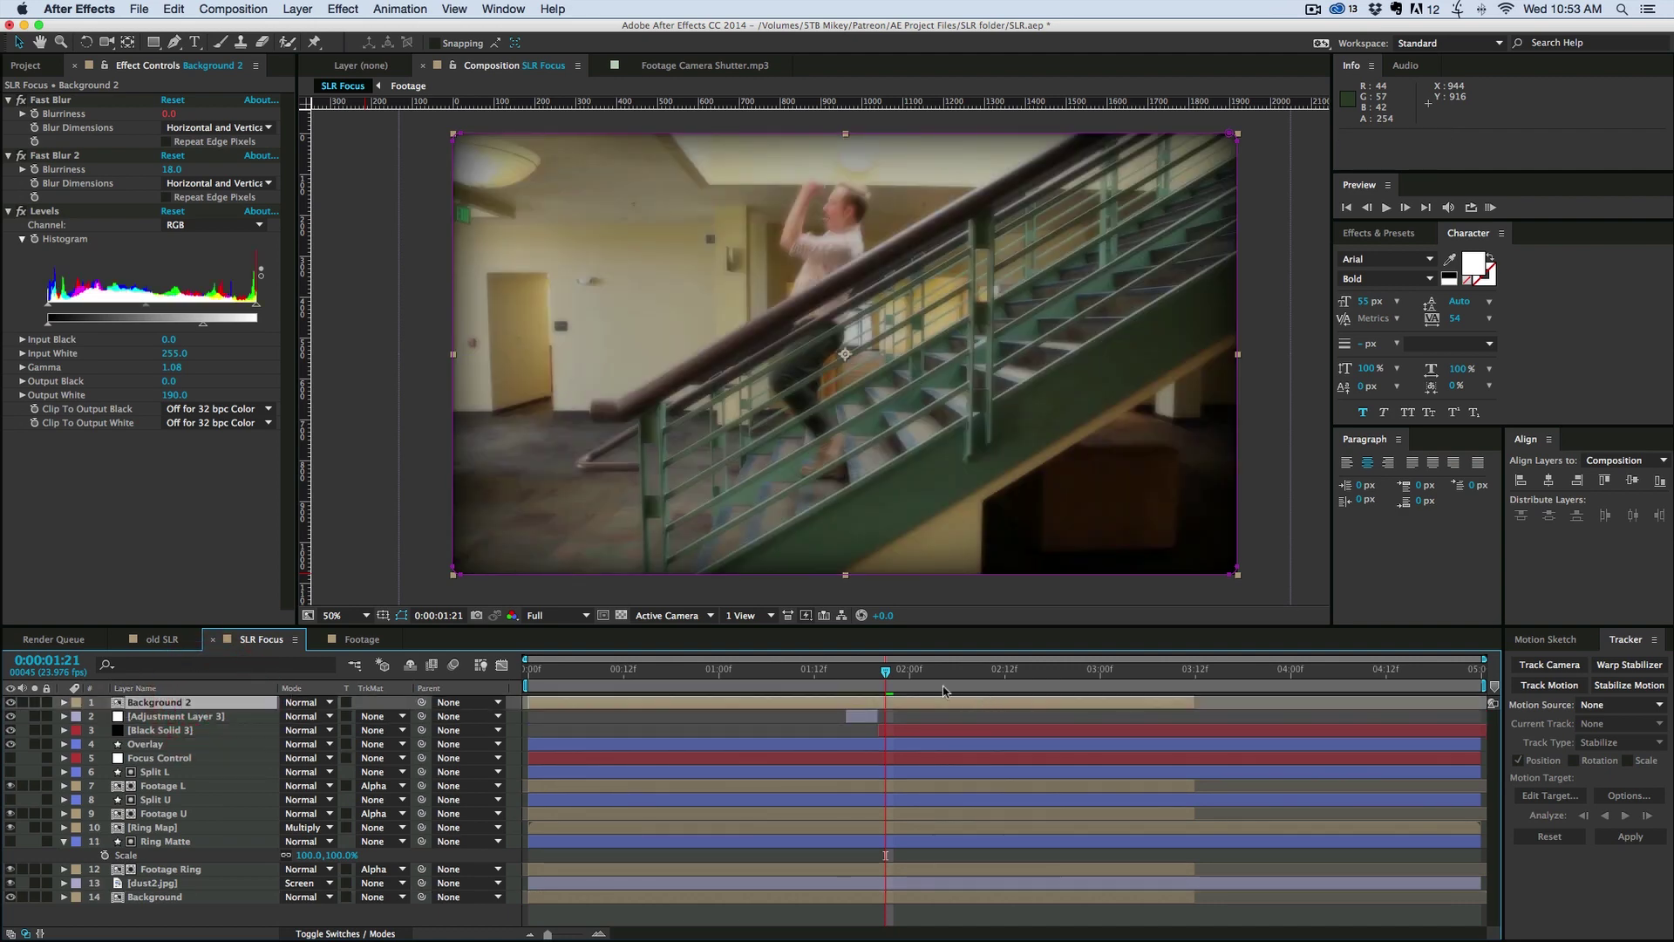
# Step: Remove the Levels effect and both Fast Blur effects from the duplicated background layer
pyautogui.click(881, 700)
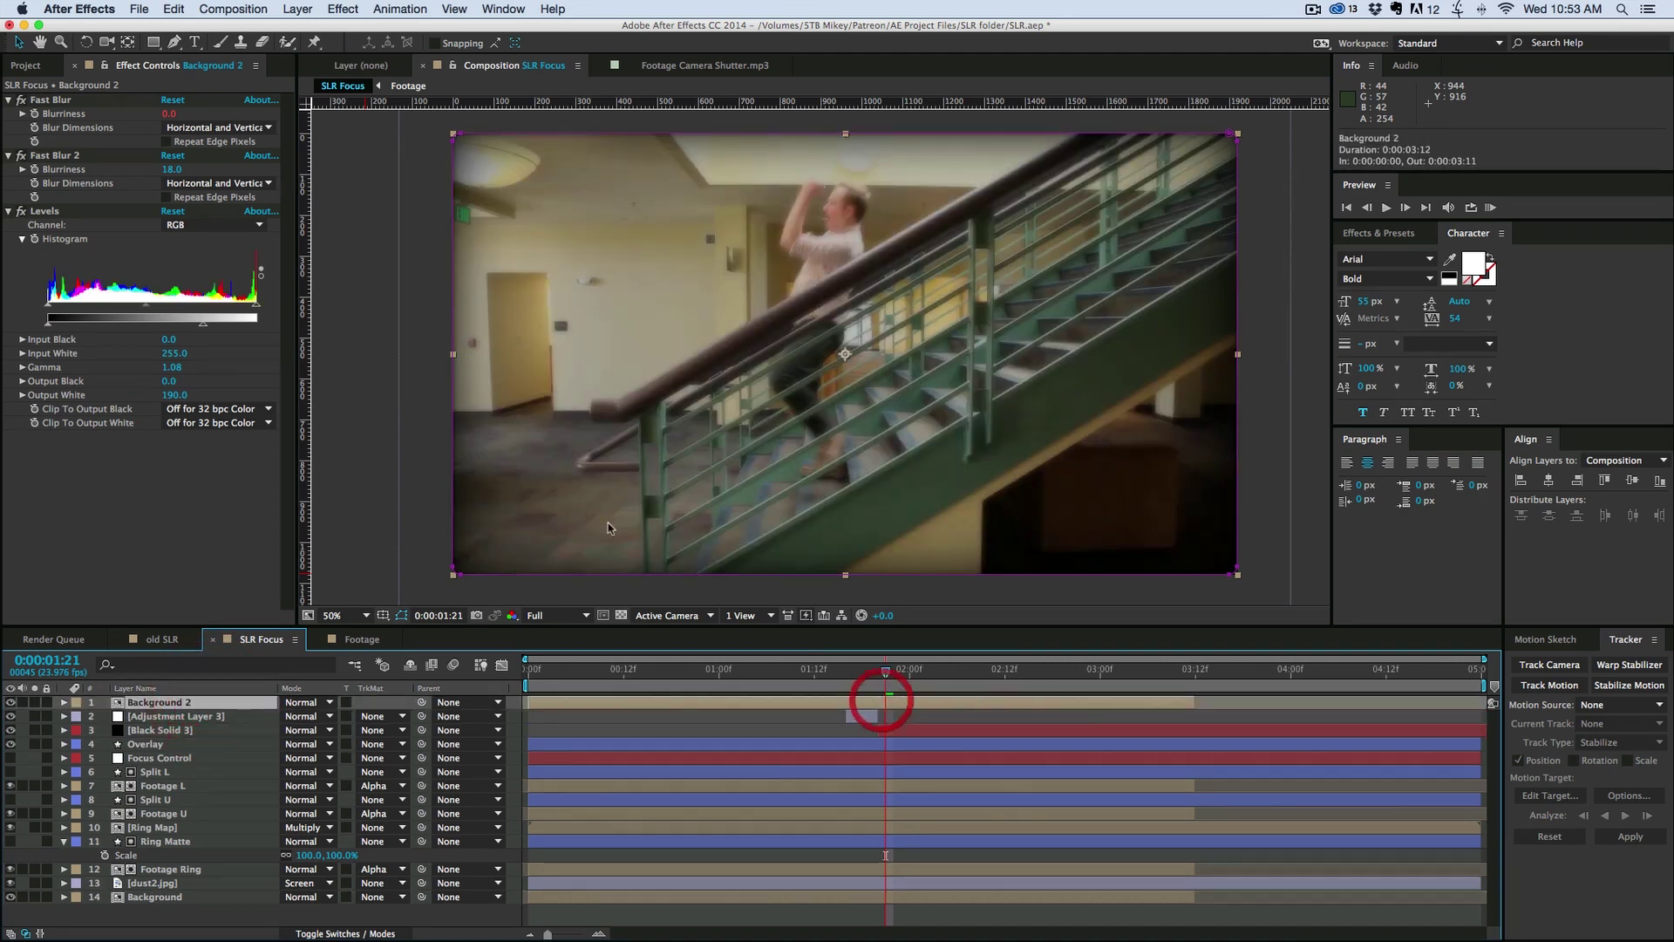
pyautogui.click(43, 212)
pyautogui.press('Delete')
pyautogui.click(59, 155)
pyautogui.press('Delete')
pyautogui.click(59, 101)
pyautogui.press('Delete')
# Step: Freeze the duplicated background layer on the frame at 0:00:01:15
pyautogui.click(845, 670)
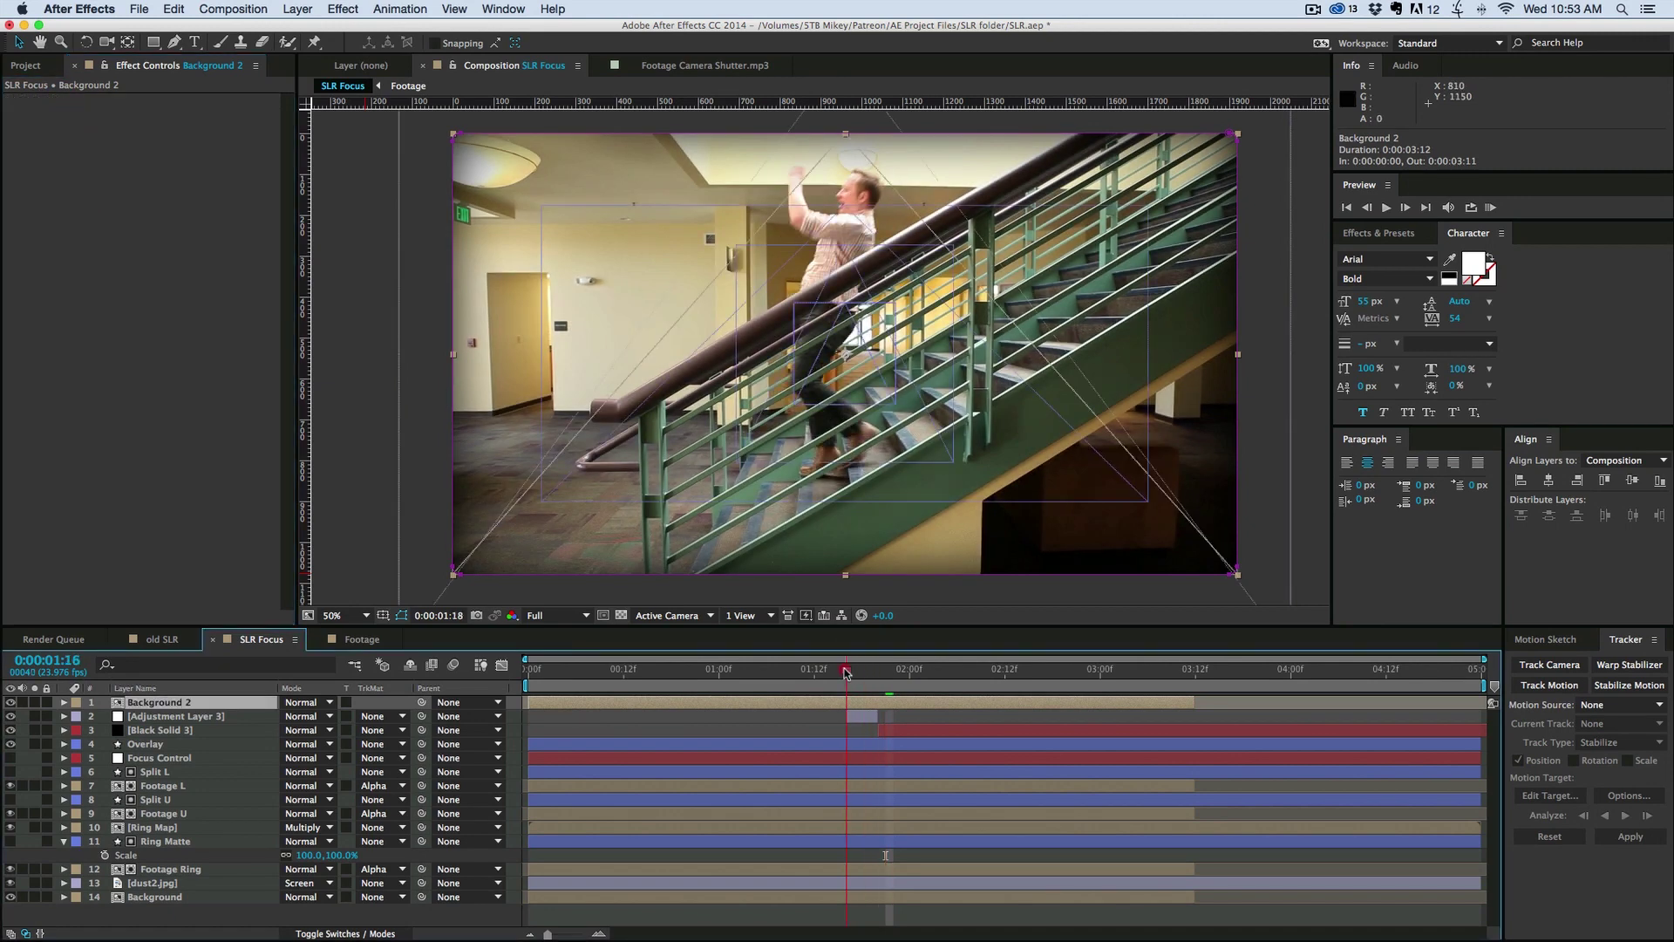
pyautogui.moveTo(844, 671); pyautogui.dragTo(841, 671)
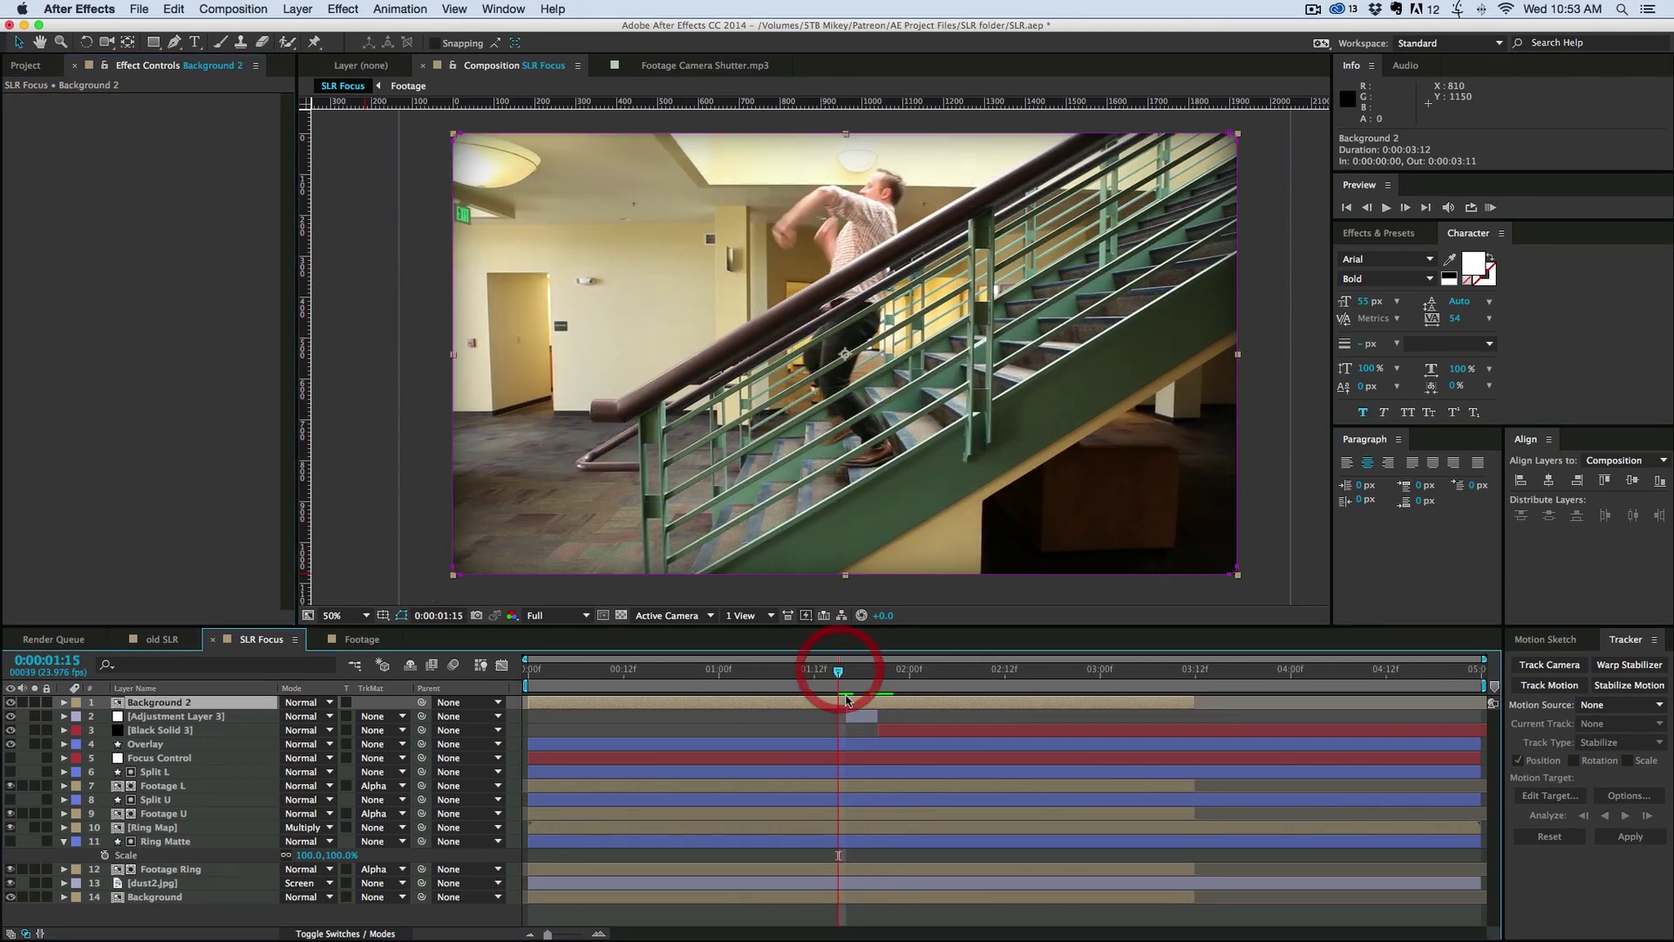
pyautogui.click(139, 10)
pyautogui.moveTo(299, 11)
pyautogui.moveTo(330, 203)
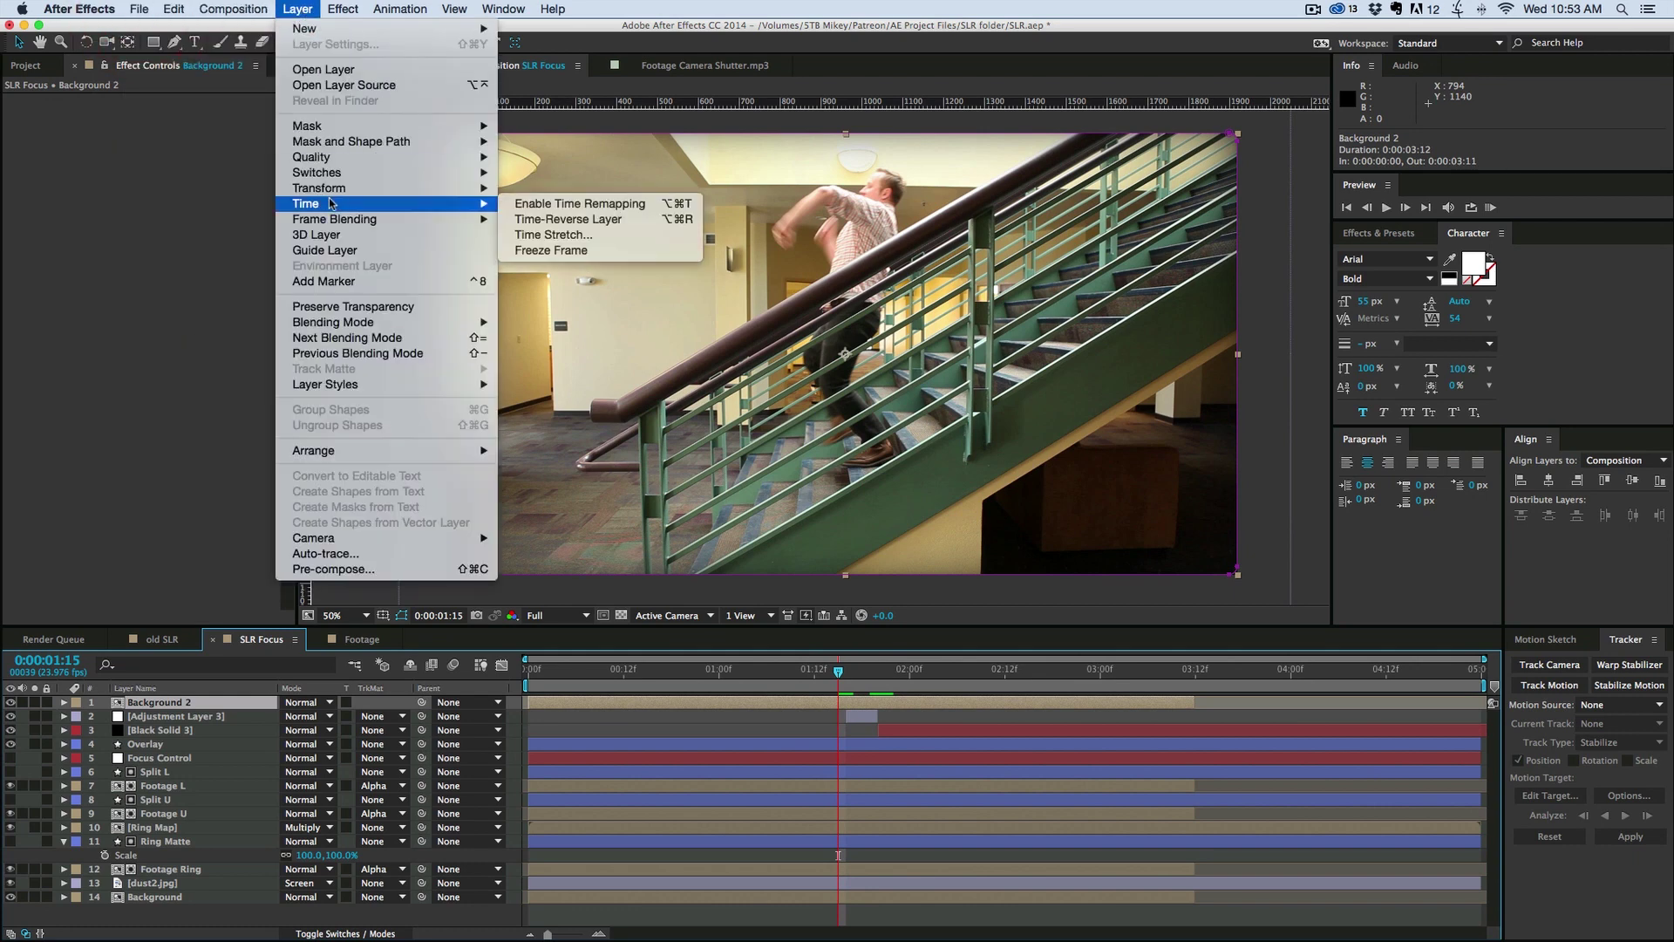
pyautogui.click(520, 252)
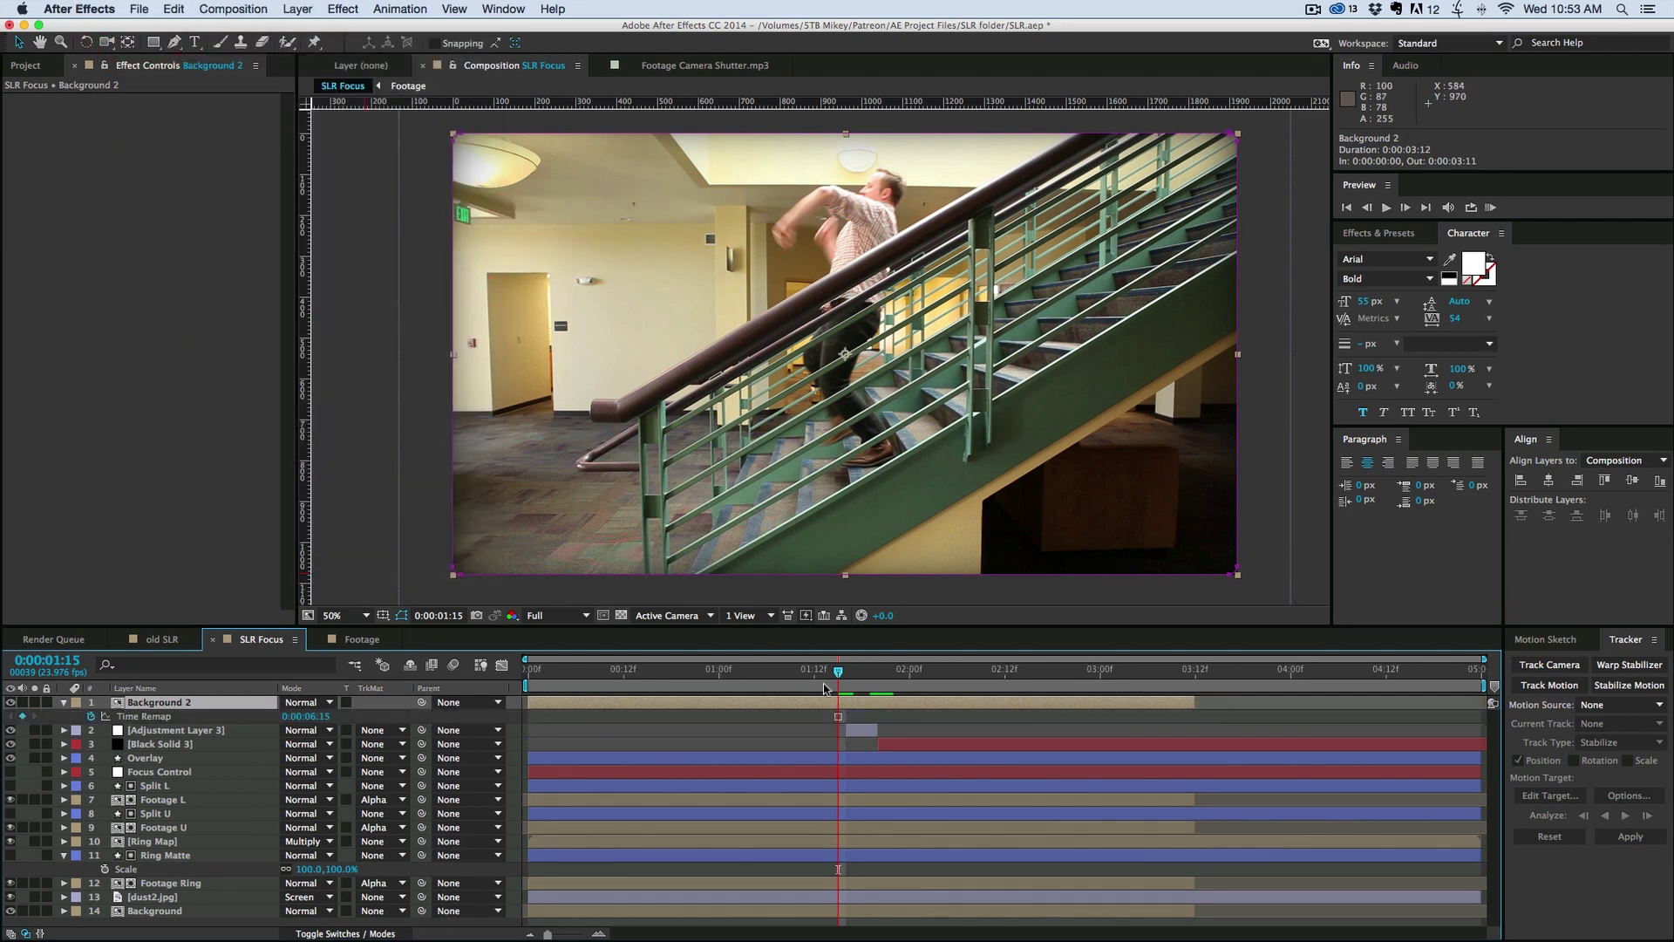
# Step: Shift the frozen background copy in time so it starts at 0:00:01:22, and preview the blackout transition
pyautogui.click(889, 706)
pyautogui.moveTo(578, 708); pyautogui.dragTo(889, 700)
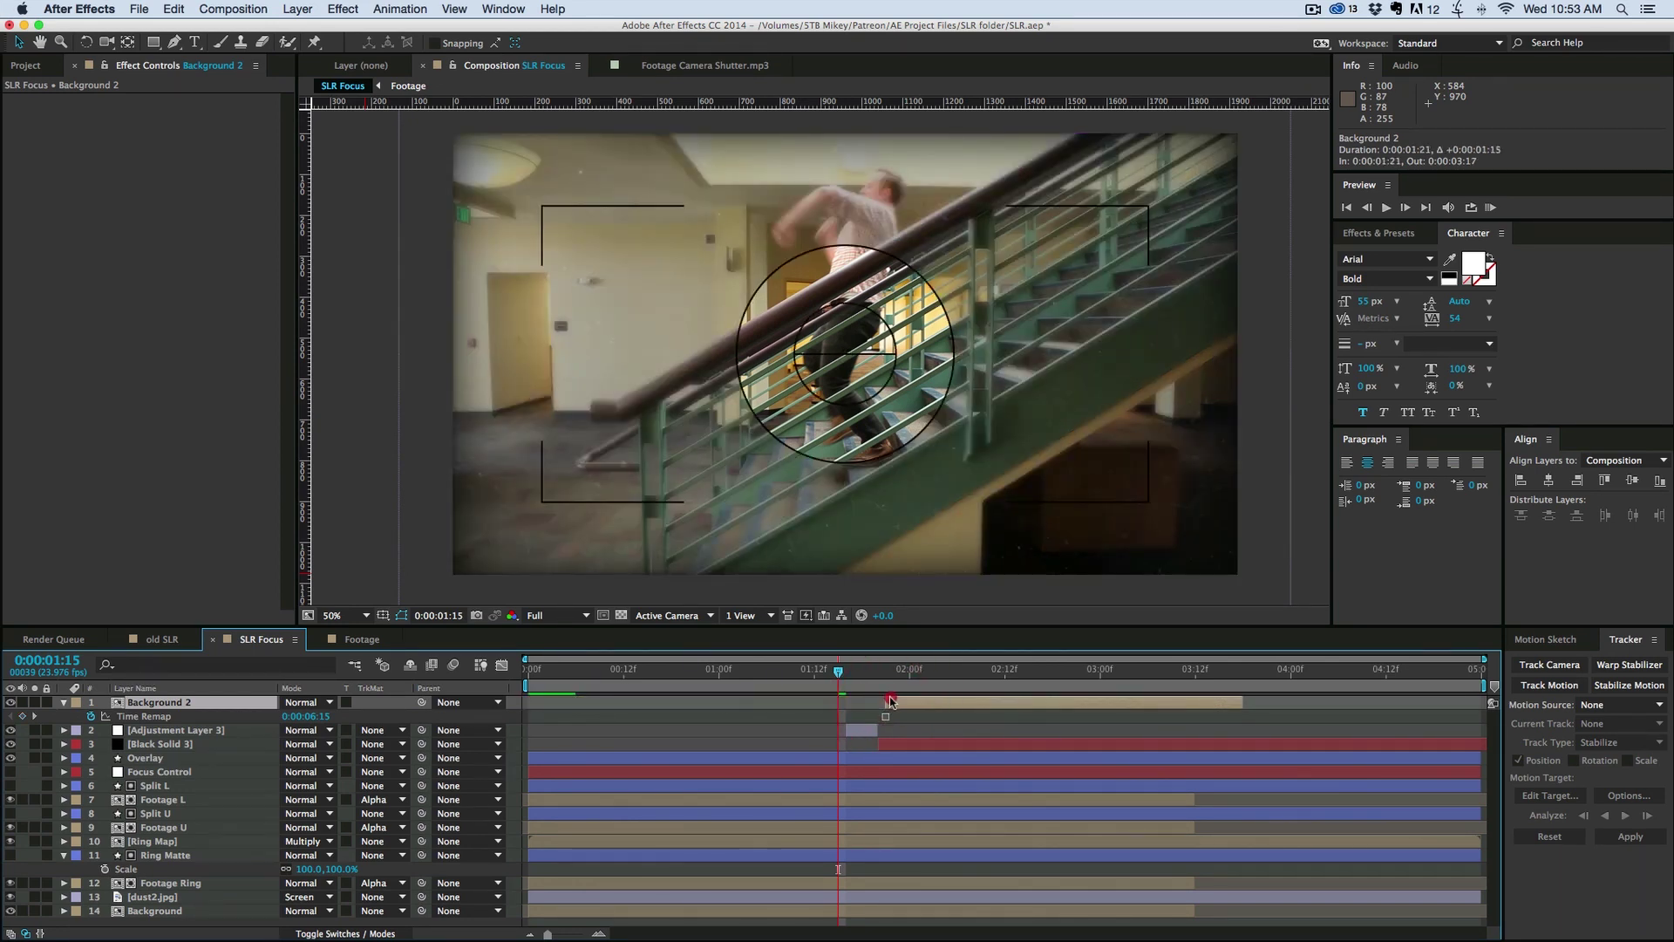
pyautogui.press('space')
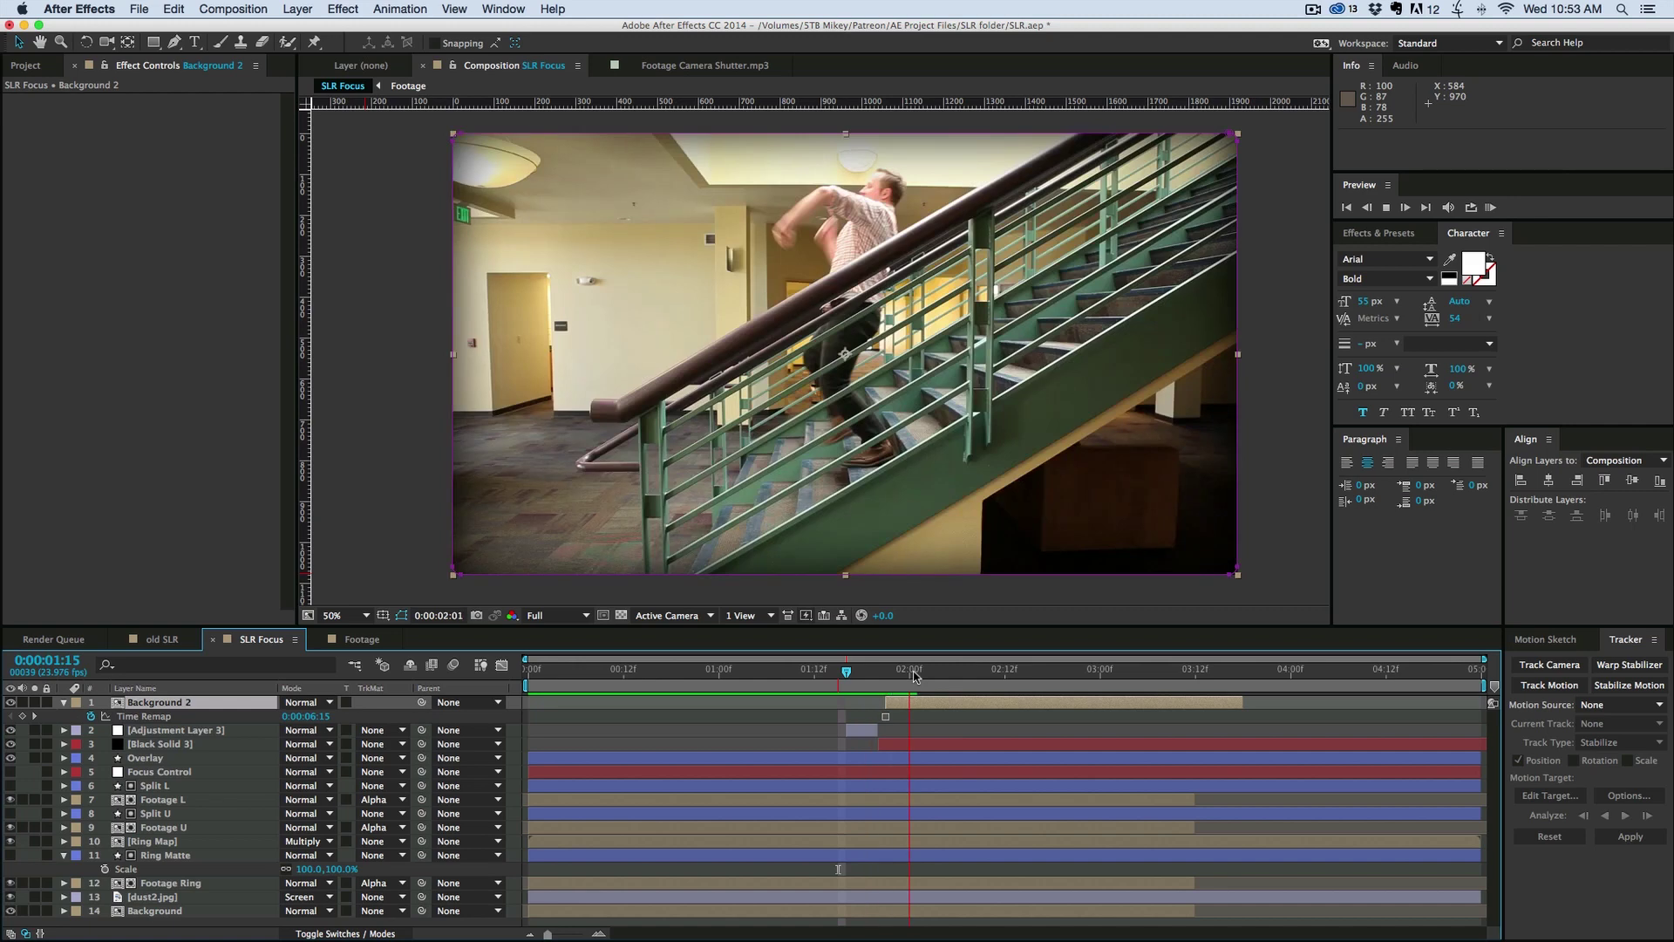
pyautogui.click(824, 671)
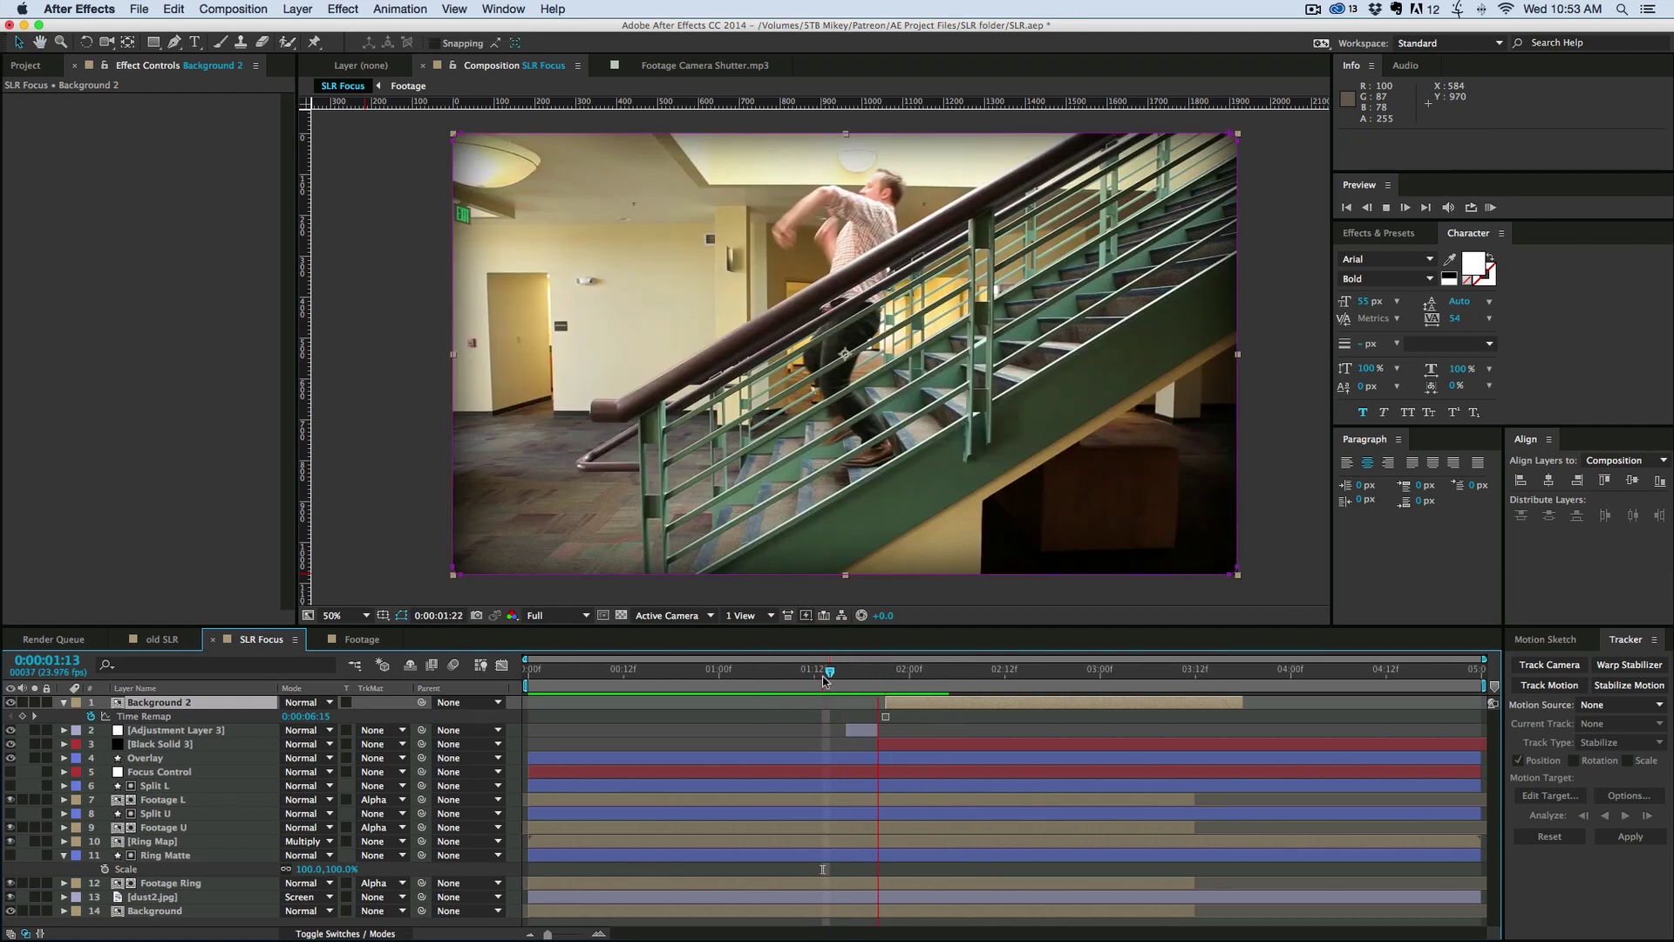
pyautogui.click(900, 706)
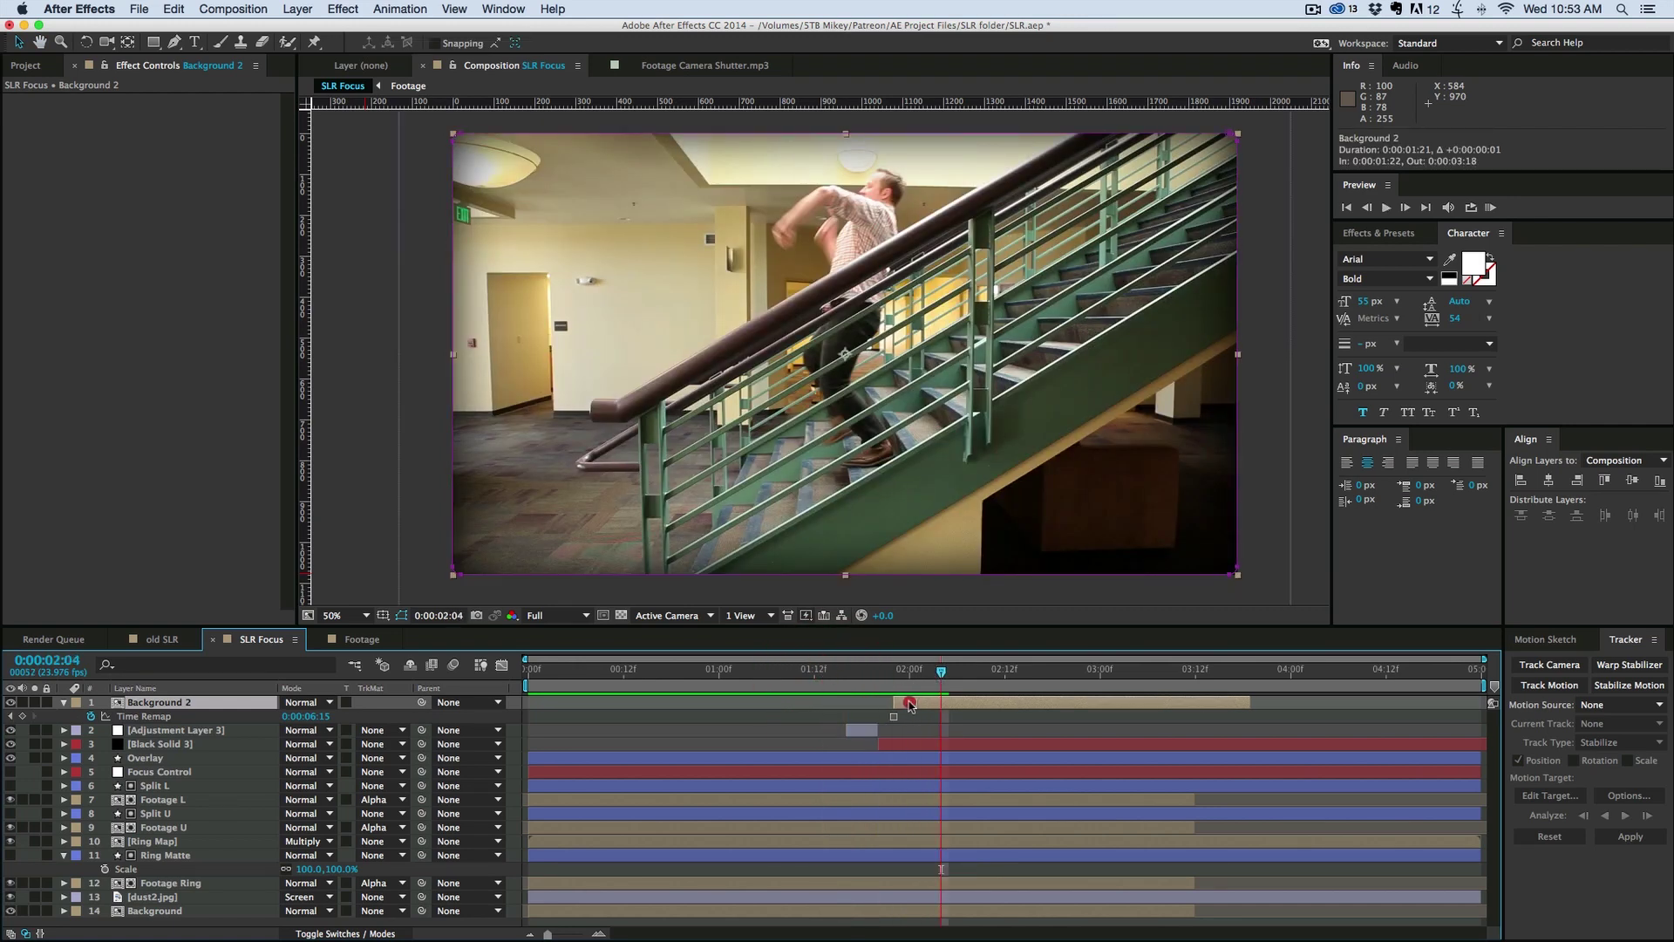
pyautogui.press('space')
pyautogui.click(819, 671)
pyautogui.press('space')
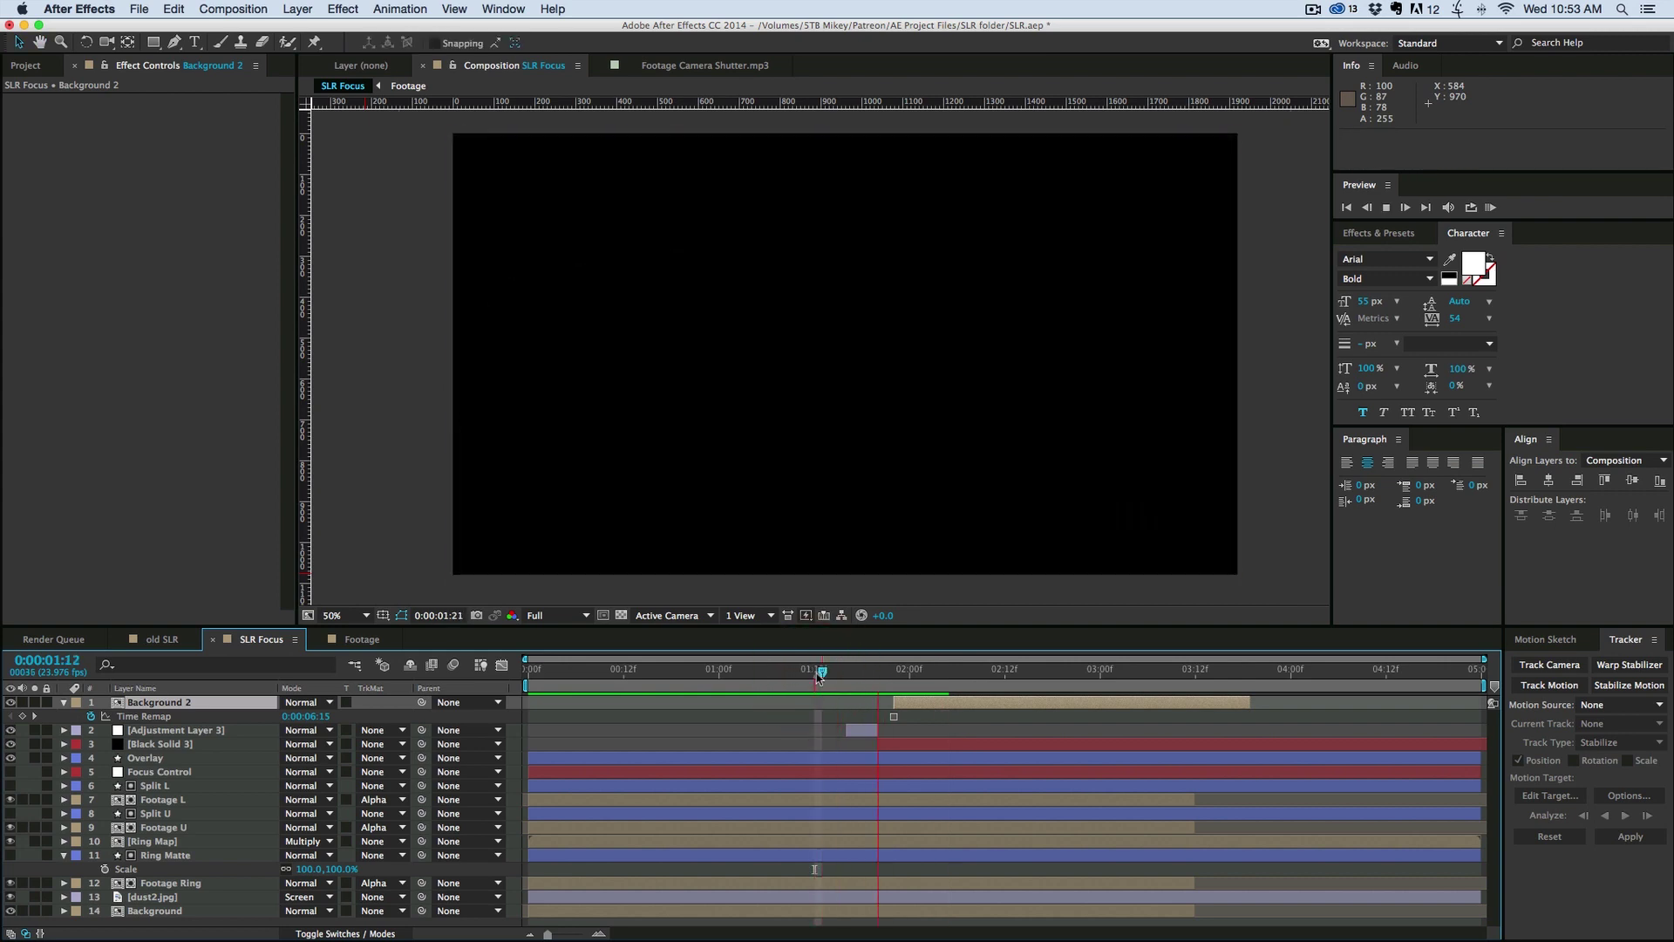
pyautogui.click(933, 702)
pyautogui.press('q')
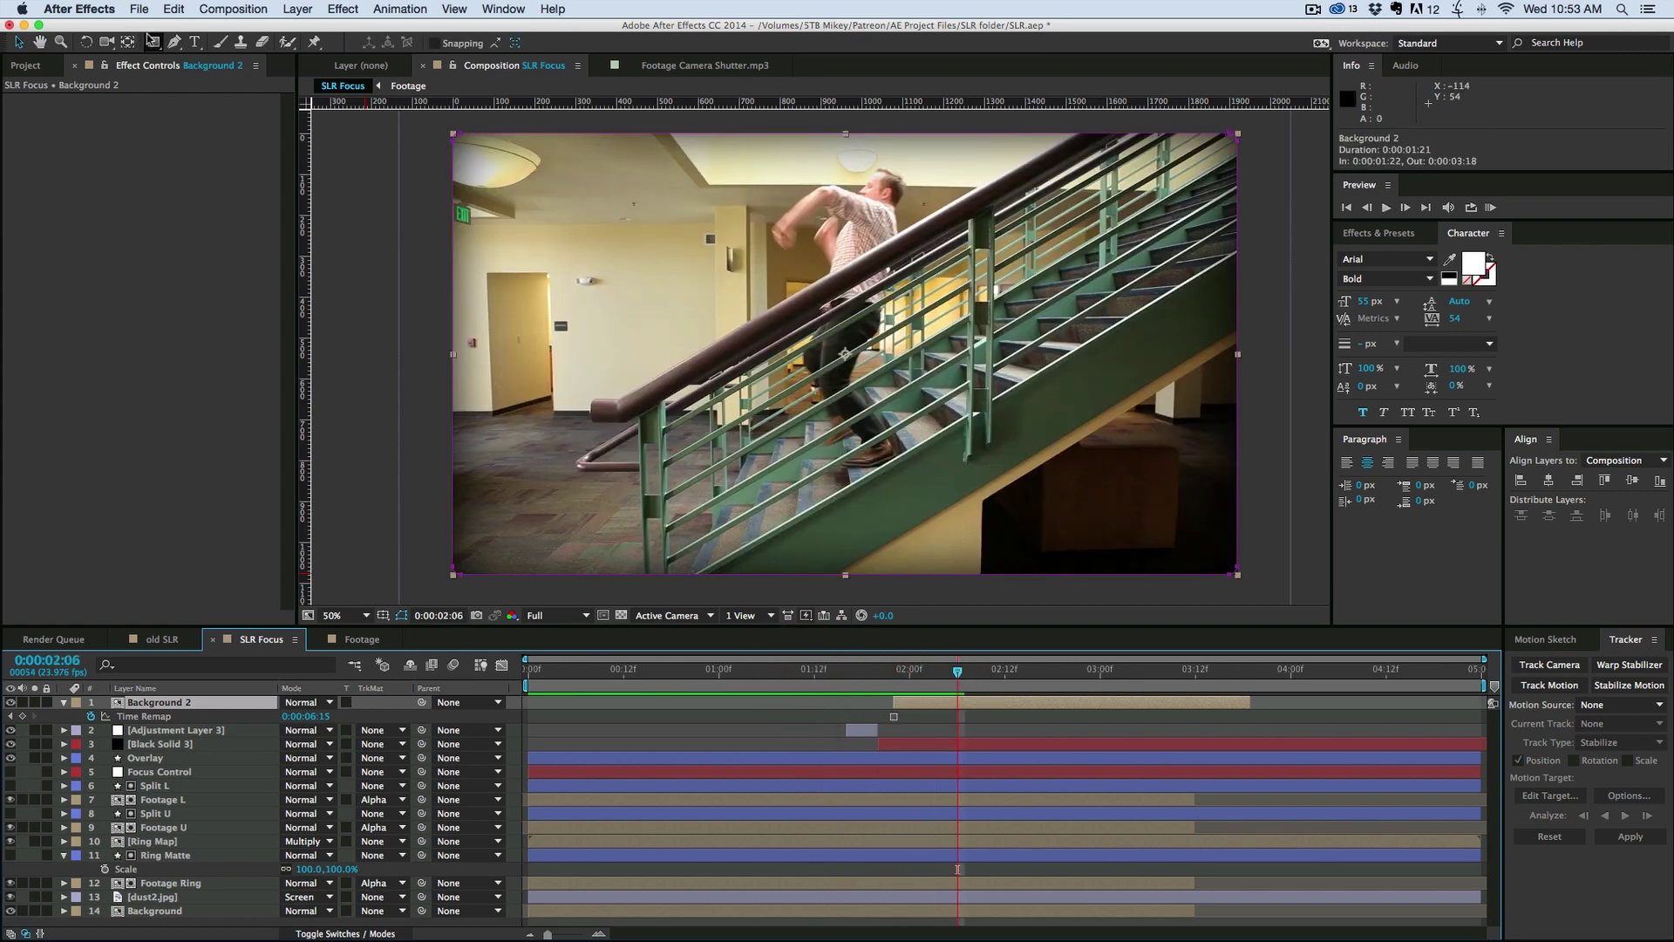
pyautogui.moveTo(571, 157); pyautogui.dragTo(1128, 532)
pyautogui.press('super+z')
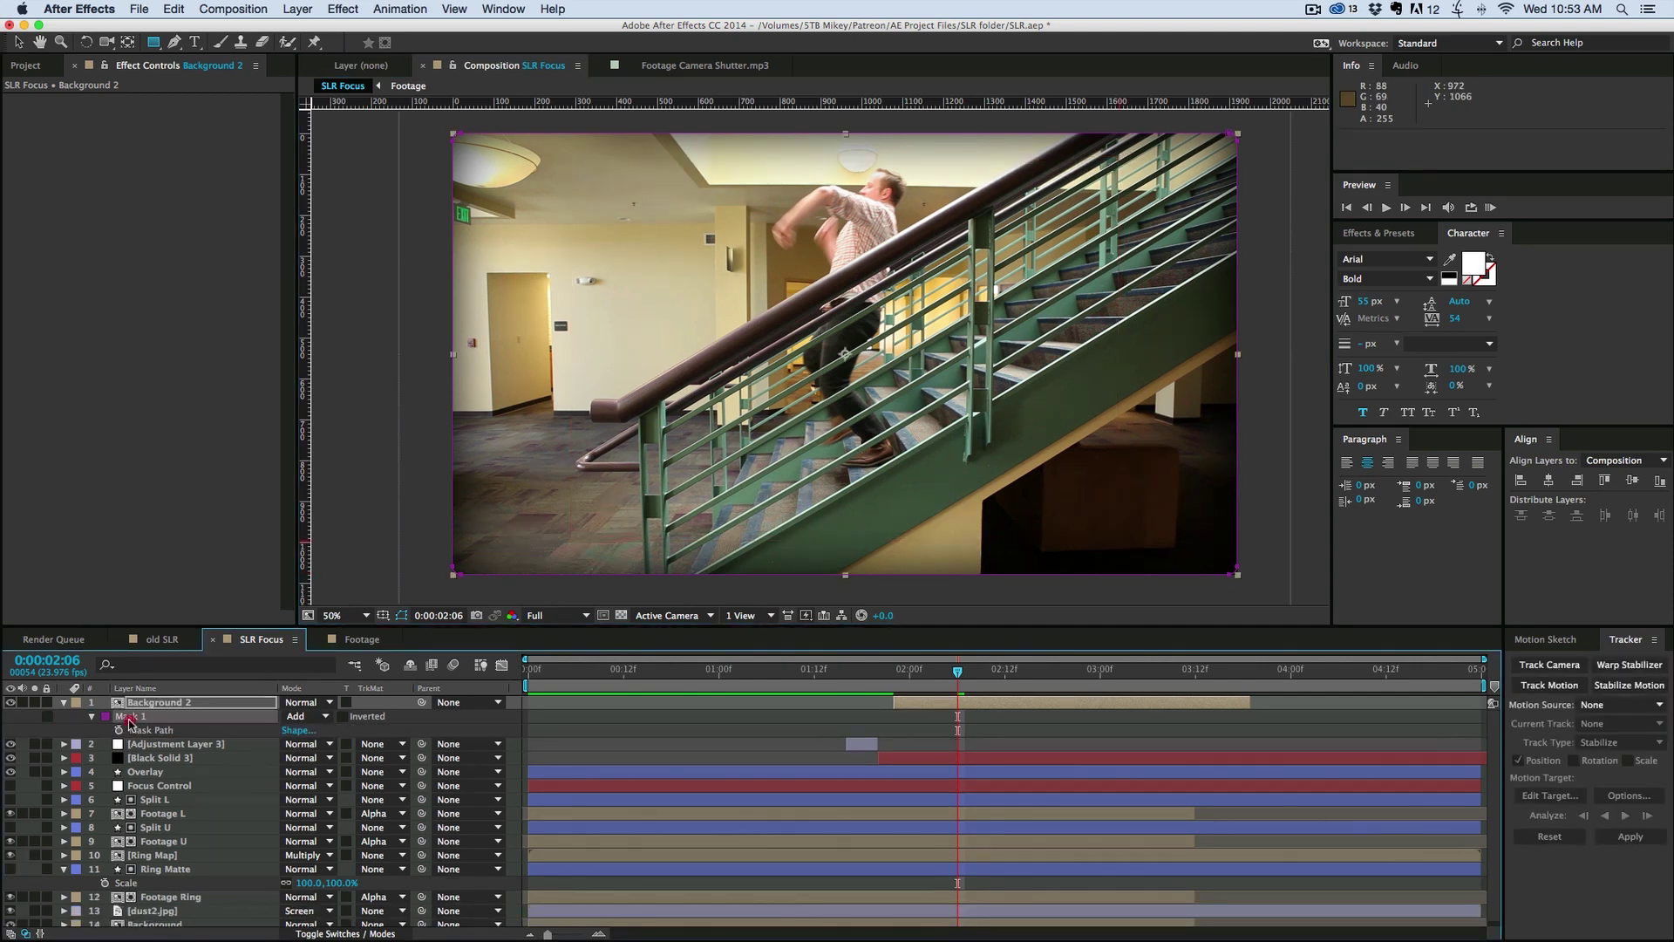
# Step: Replace the frozen layer's existing mask with a rectangular mask of about 1300 × 950 px framing the man on the stairs
pyautogui.click(963, 702)
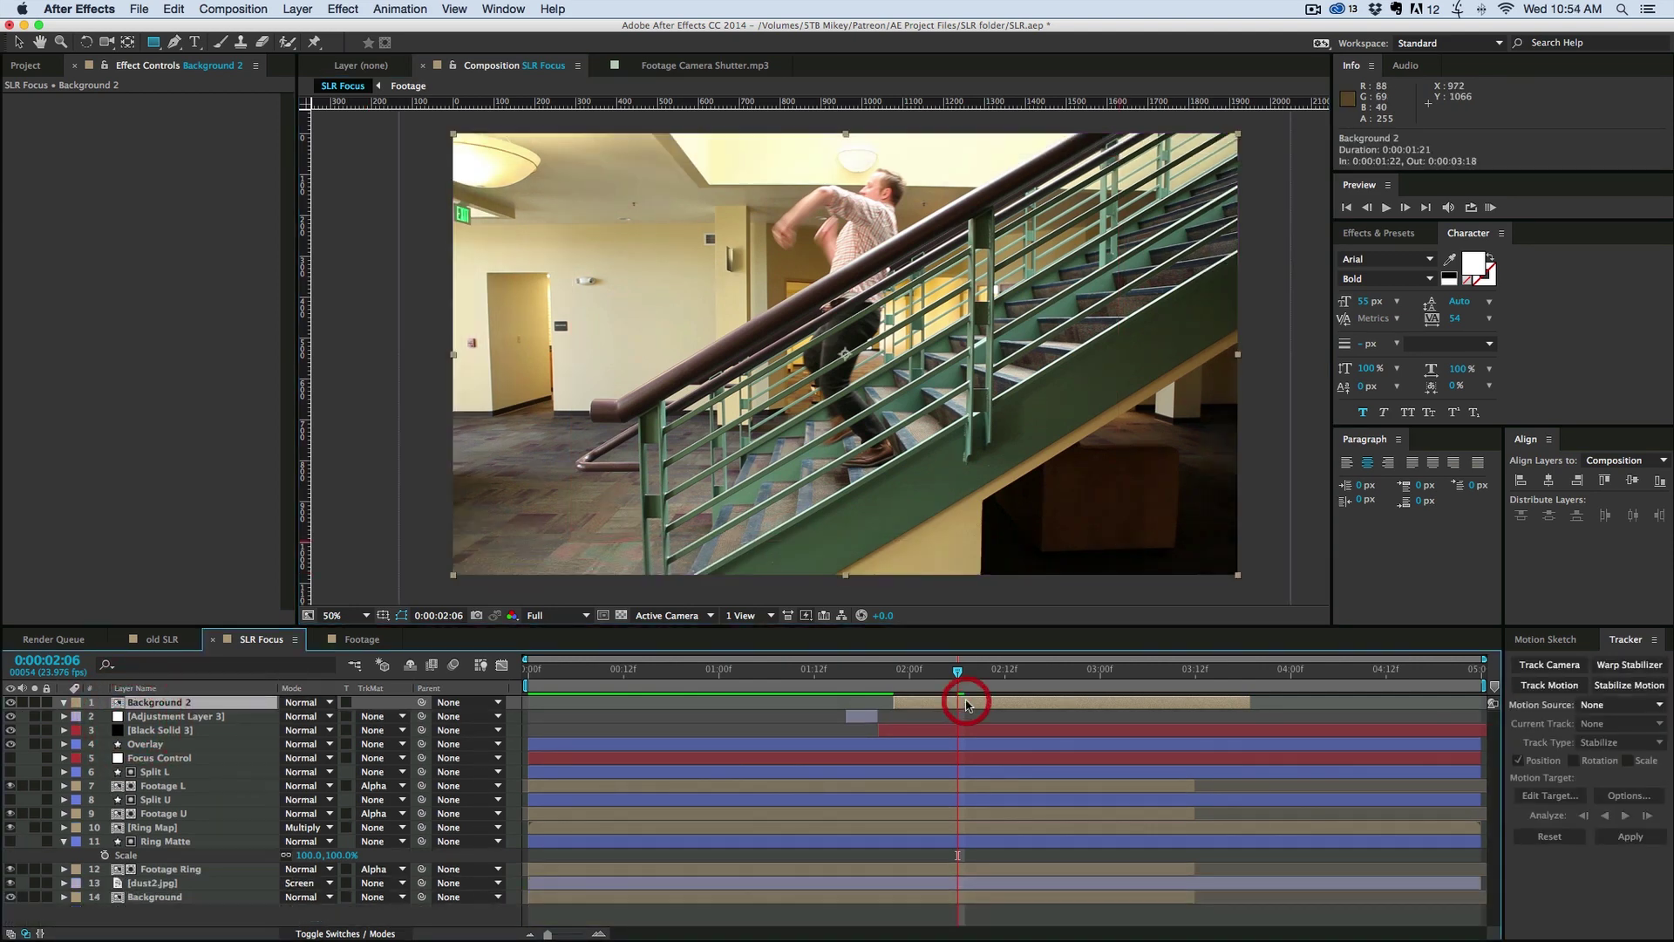
pyautogui.click(156, 43)
pyautogui.moveTo(615, 173); pyautogui.dragTo(1115, 537)
pyautogui.click(1007, 698)
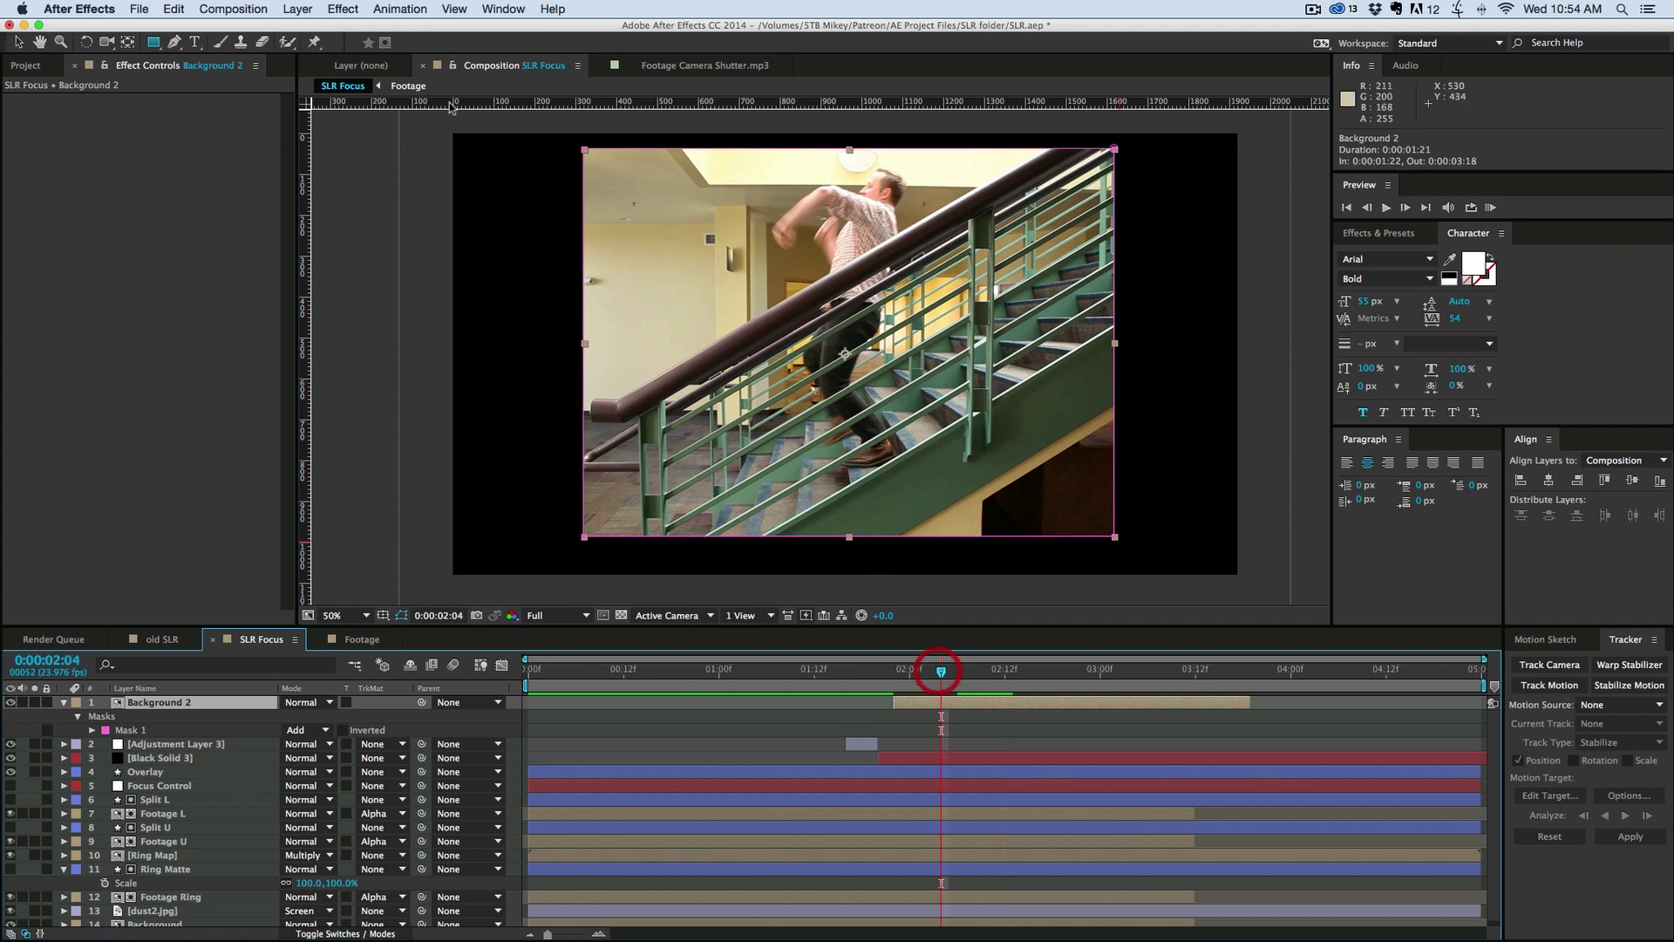
# Step: Apply Hue/Saturation to the frozen layer and set Master Saturation to -100
pyautogui.click(297, 9)
pyautogui.moveTo(325, 7)
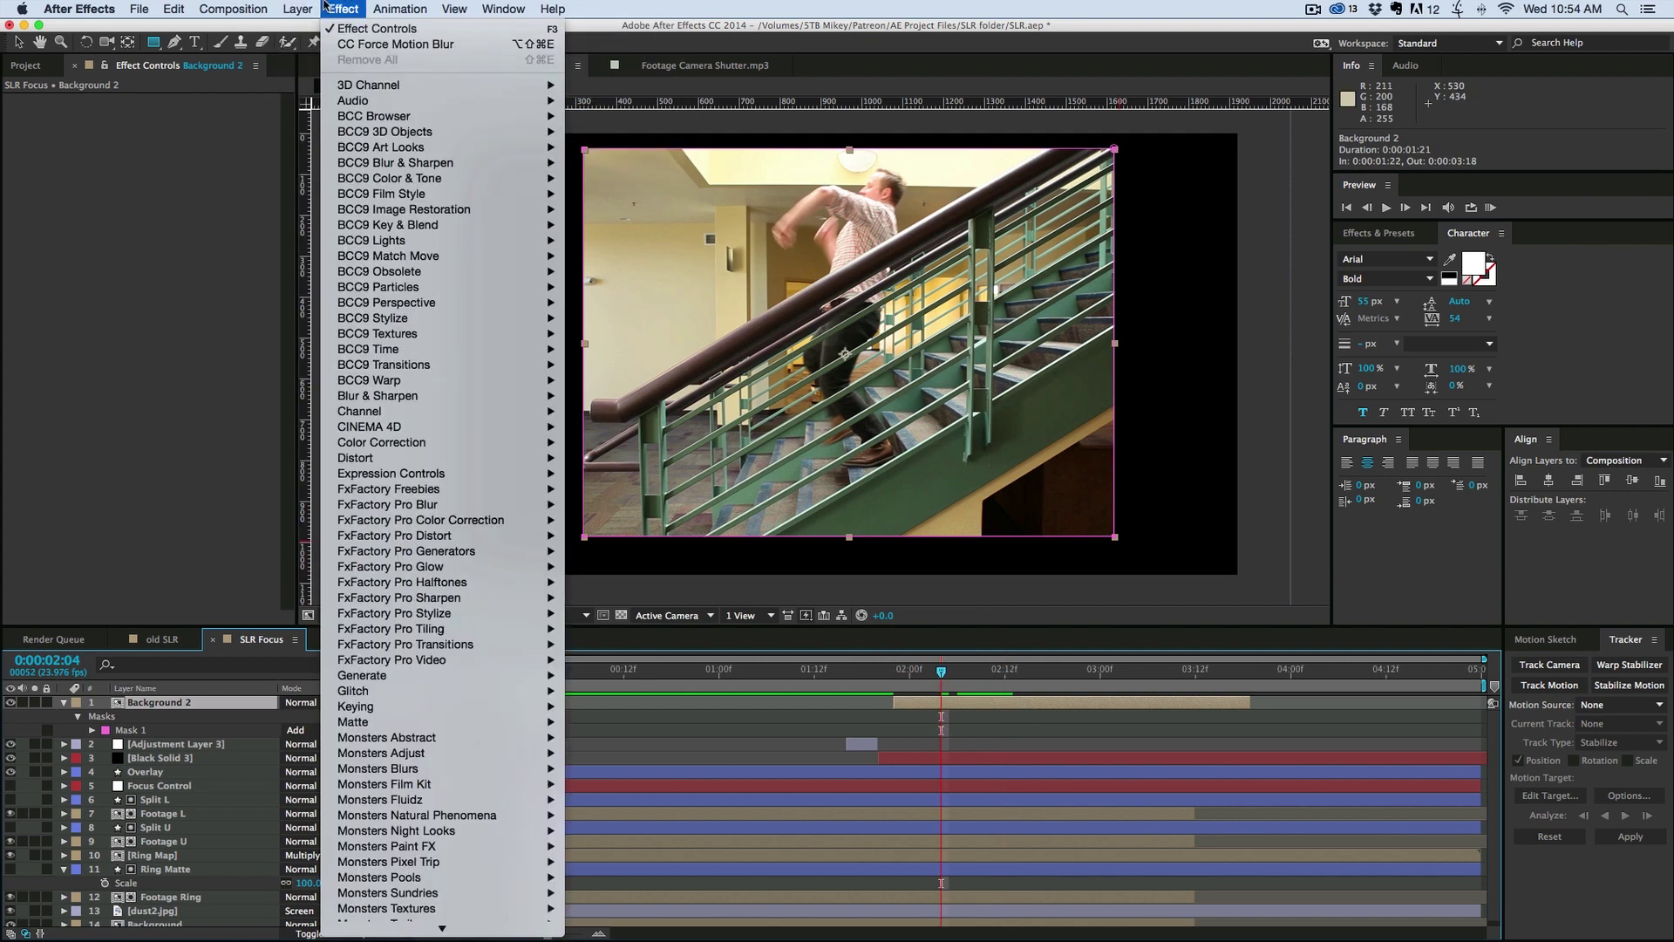
pyautogui.moveTo(393, 443)
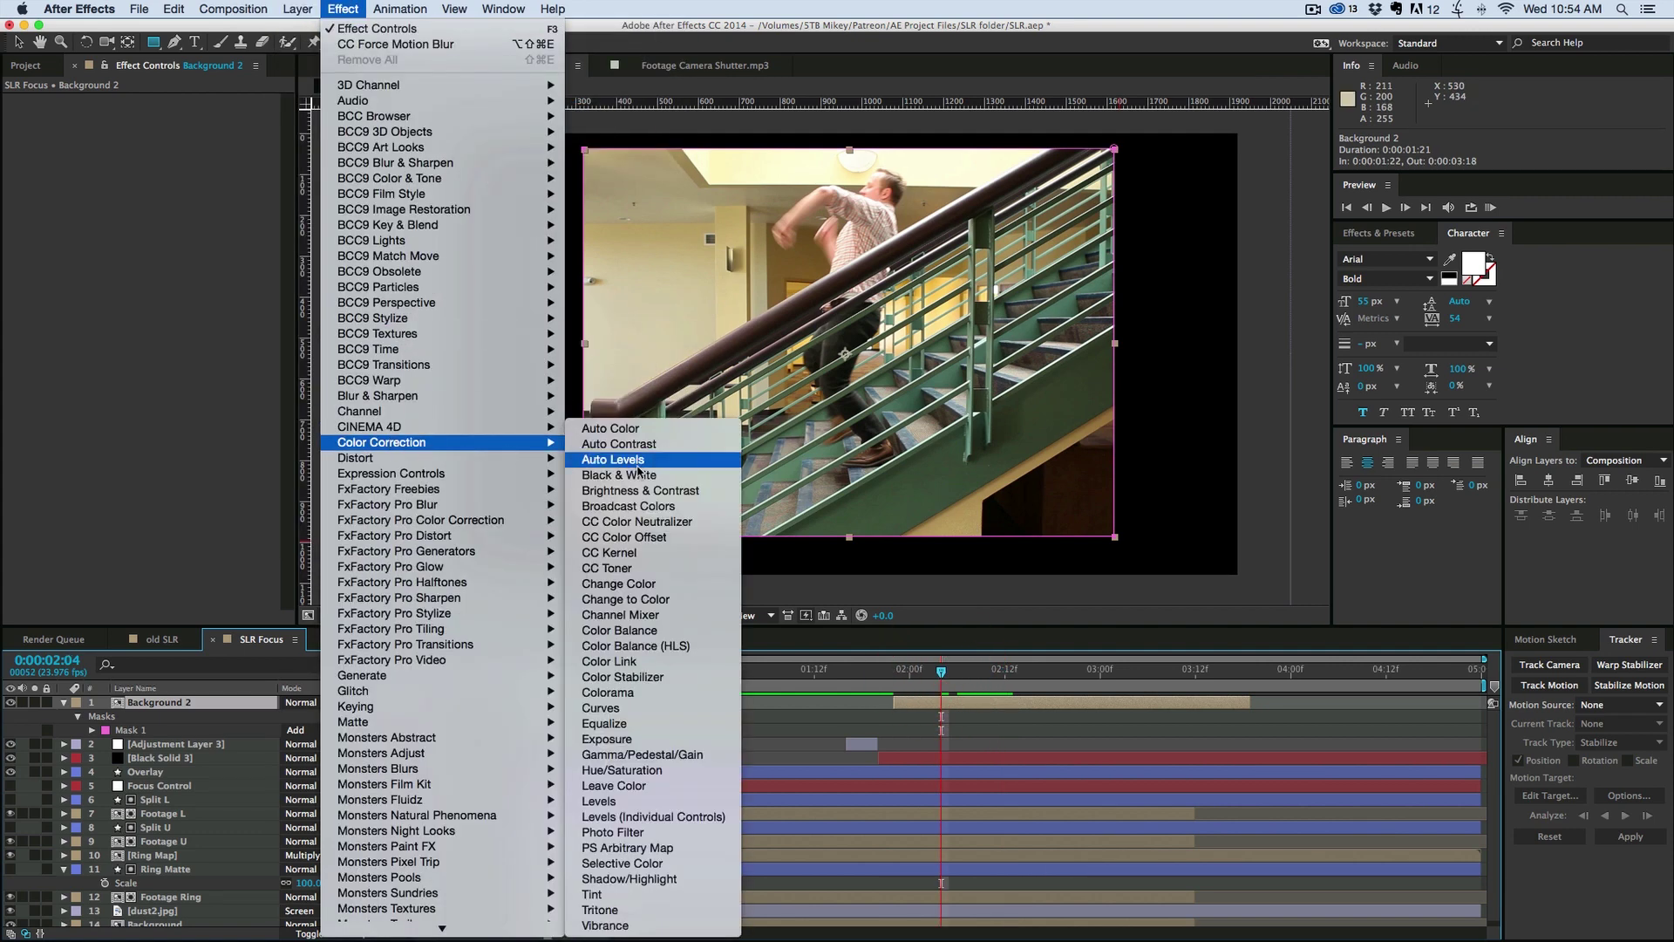
pyautogui.click(656, 771)
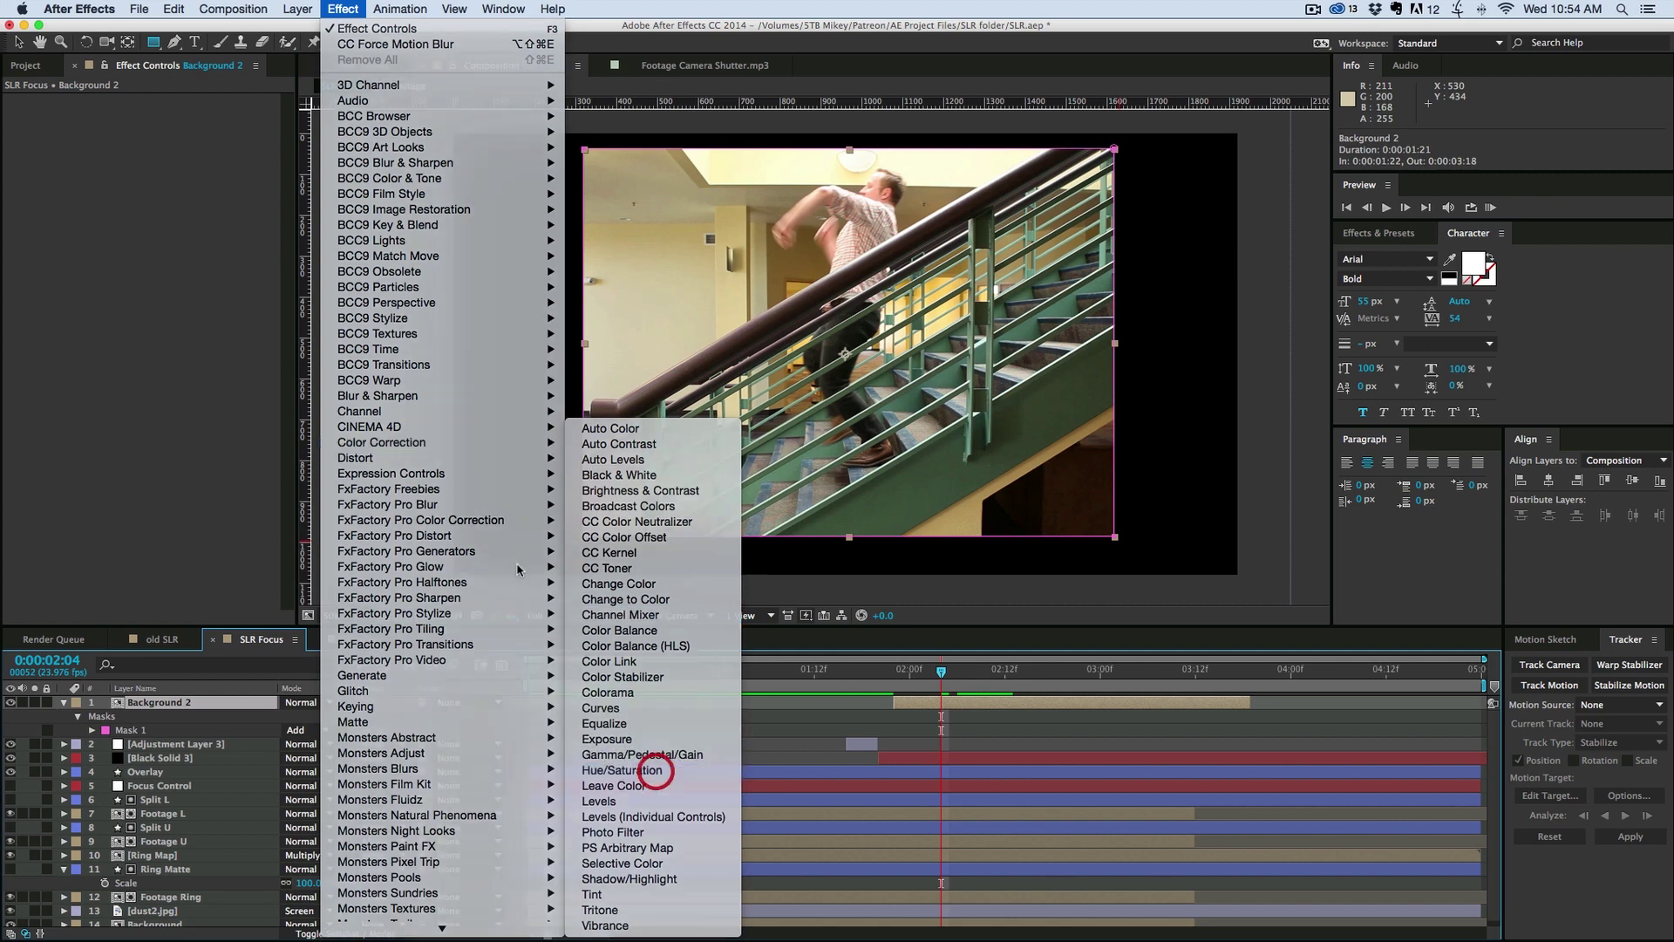
pyautogui.moveTo(154, 253); pyautogui.dragTo(45, 249)
pyautogui.click(929, 708)
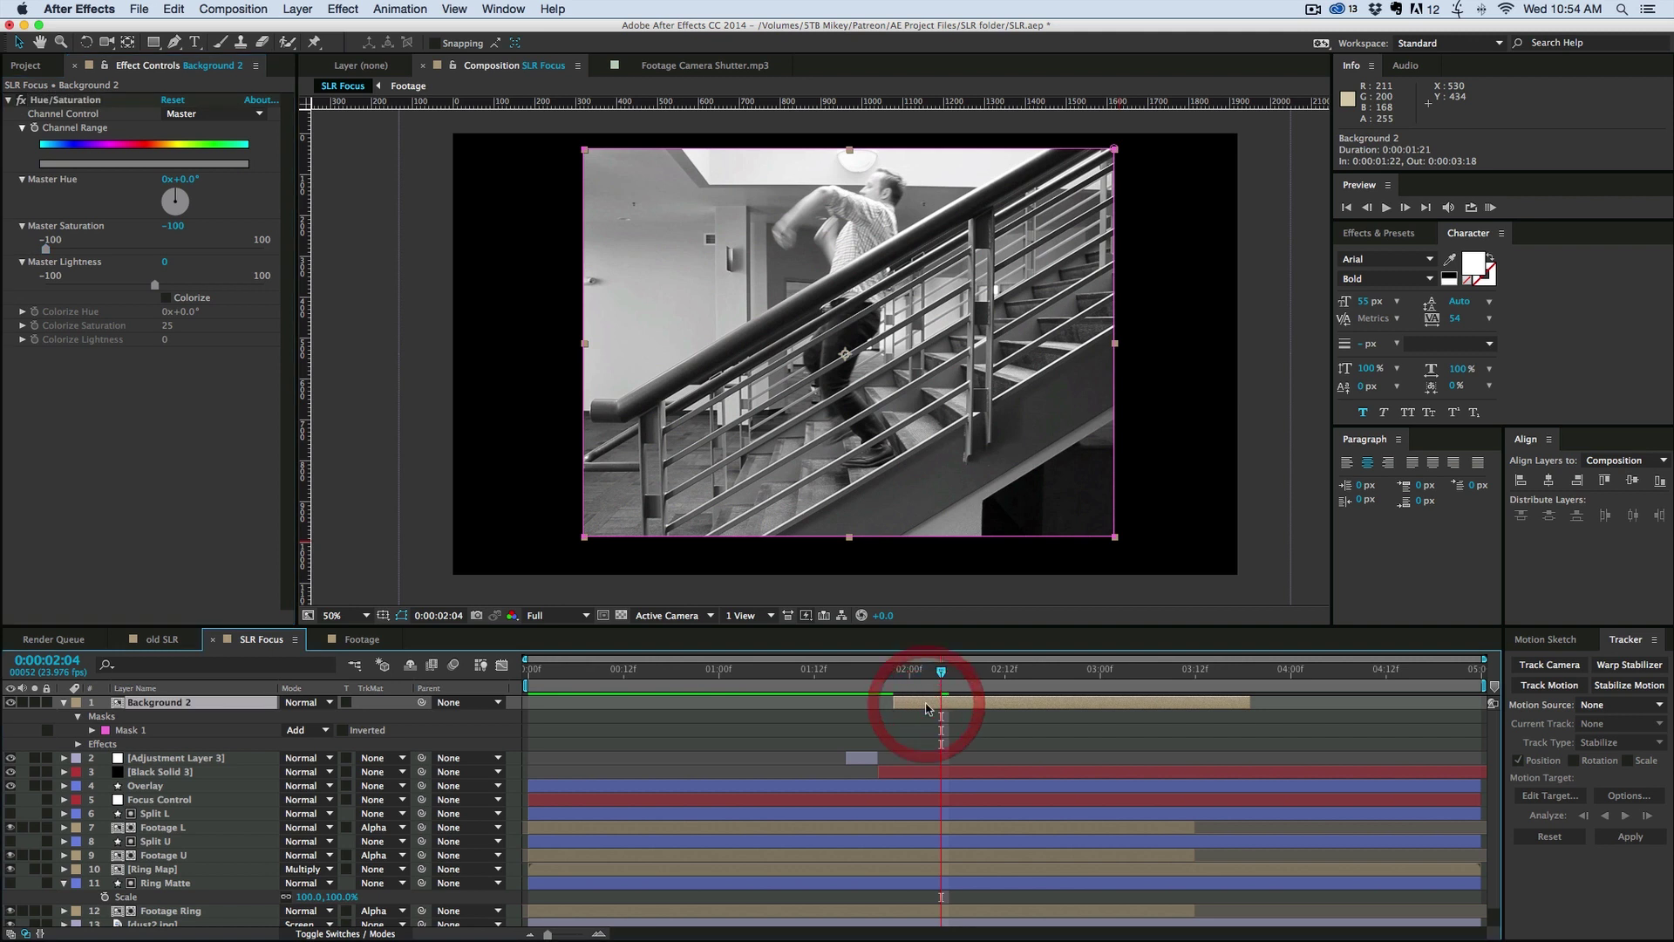
# Step: Create a white 1920 × 1080 px solid directly below the frozen background copy
pyautogui.click(905, 737)
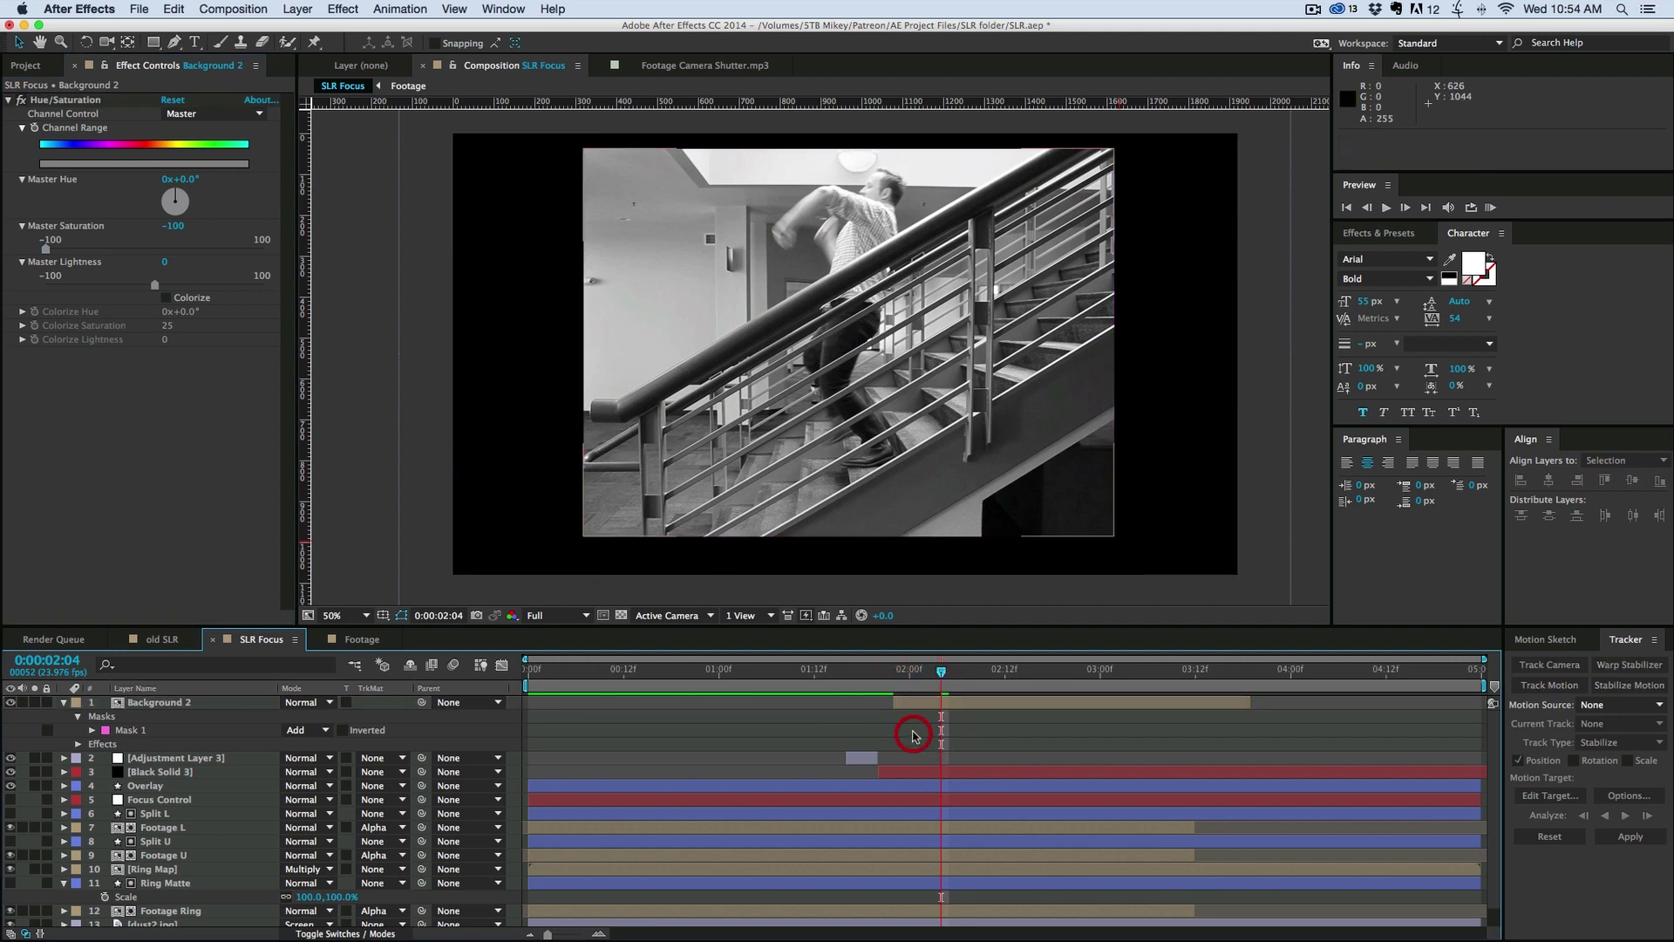
pyautogui.hotkey('ctrl', 'y')
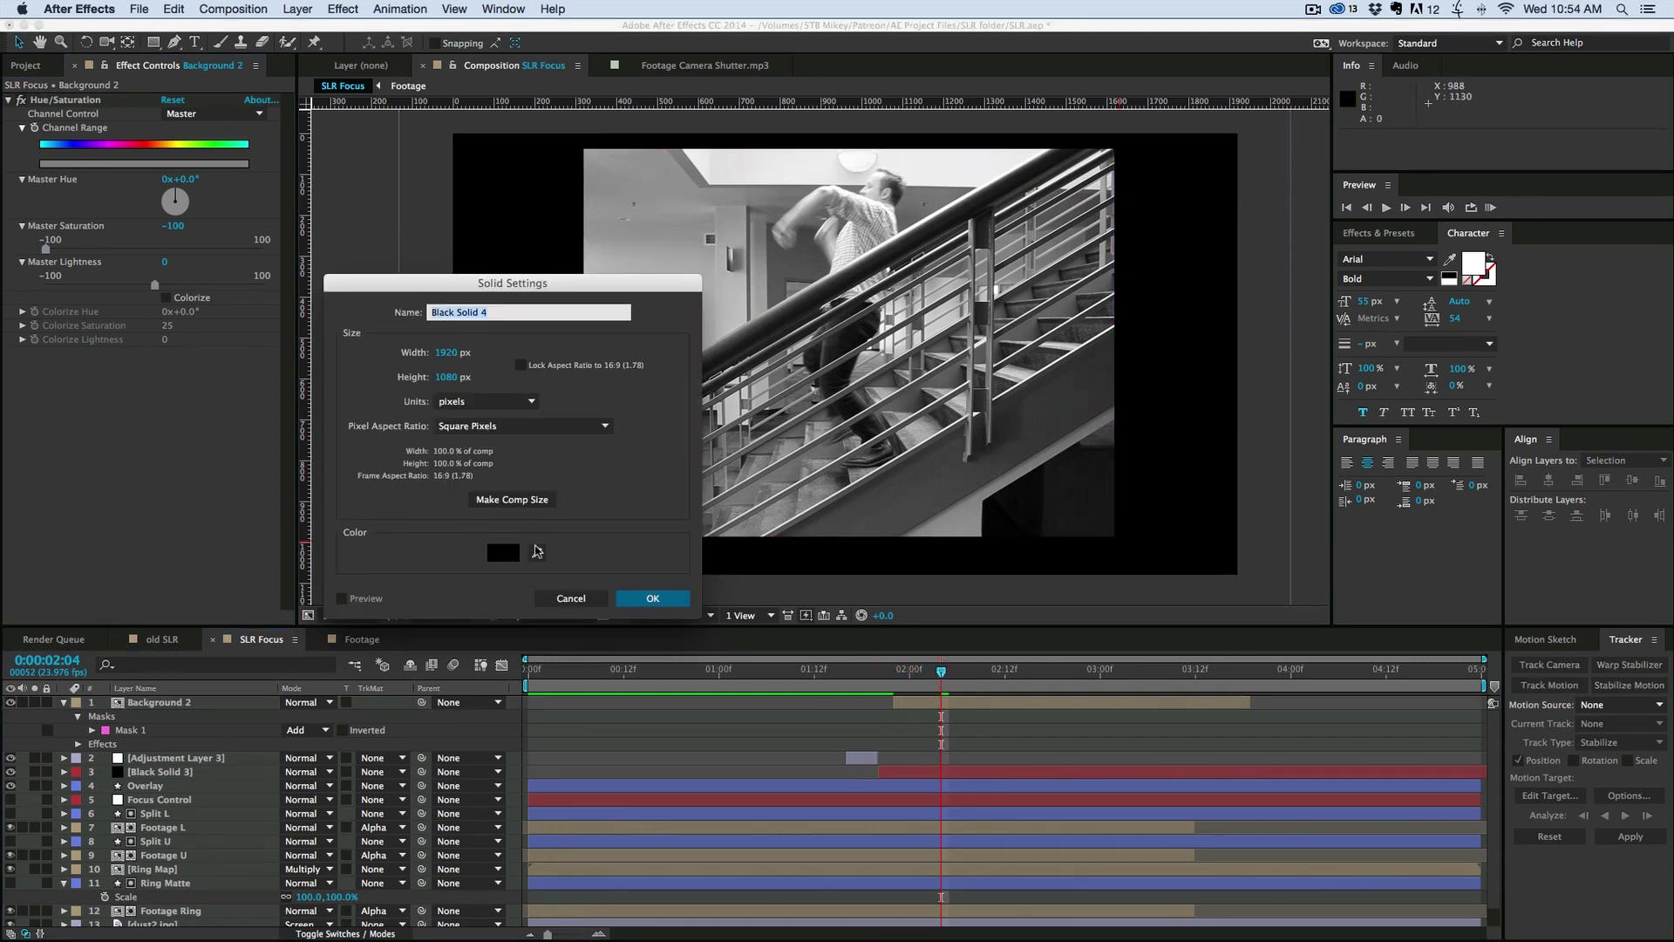
pyautogui.click(507, 554)
pyautogui.moveTo(327, 582); pyautogui.dragTo(242, 448)
pyautogui.click(969, 754)
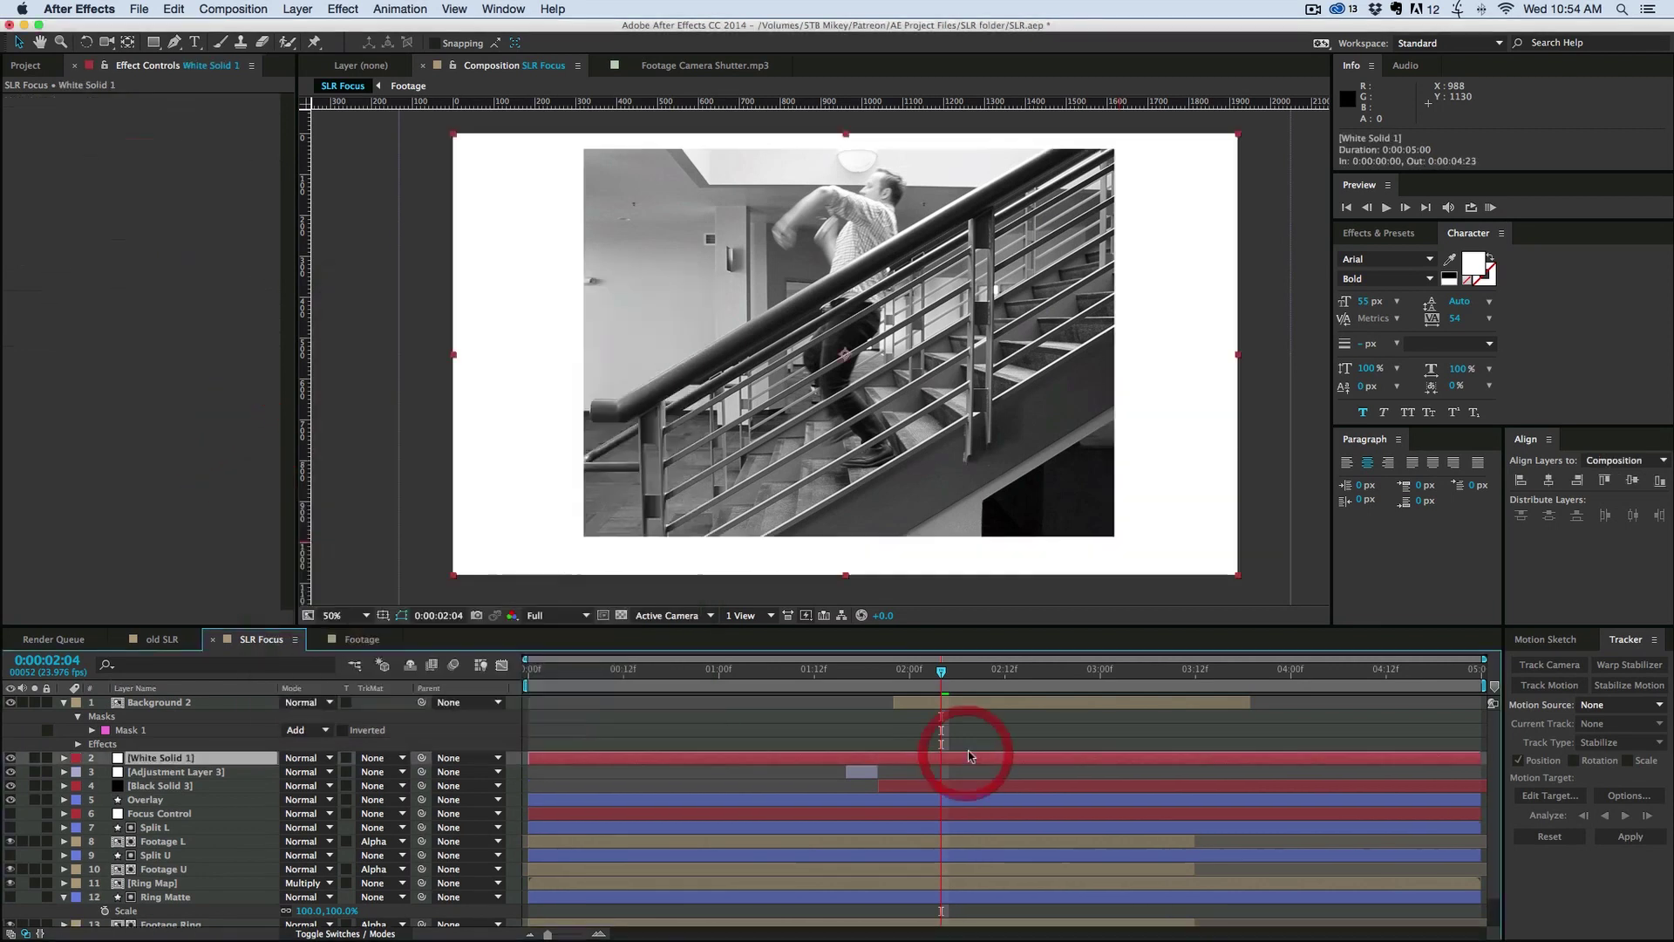
# Step: Make the white solid start at 0:00:01:22, aligned with the start of the frozen photo layer
pyautogui.hotkey('alt', '[')
pyautogui.moveTo(943, 756); pyautogui.dragTo(896, 755)
pyautogui.moveTo(903, 674); pyautogui.dragTo(940, 677)
# Step: Mask the white solid with a rectangle of about 1340 × 980 px, slightly larger than the photo, to form its border
pyautogui.click(960, 758)
pyautogui.click(152, 42)
pyautogui.moveTo(576, 142); pyautogui.dragTo(1123, 544)
pyautogui.click(960, 725)
# Step: Shorten the work area to end just before the end of the frozen photo layer, and preview the composition
pyautogui.moveTo(1483, 686); pyautogui.dragTo(1237, 686)
pyautogui.press('KP_0')
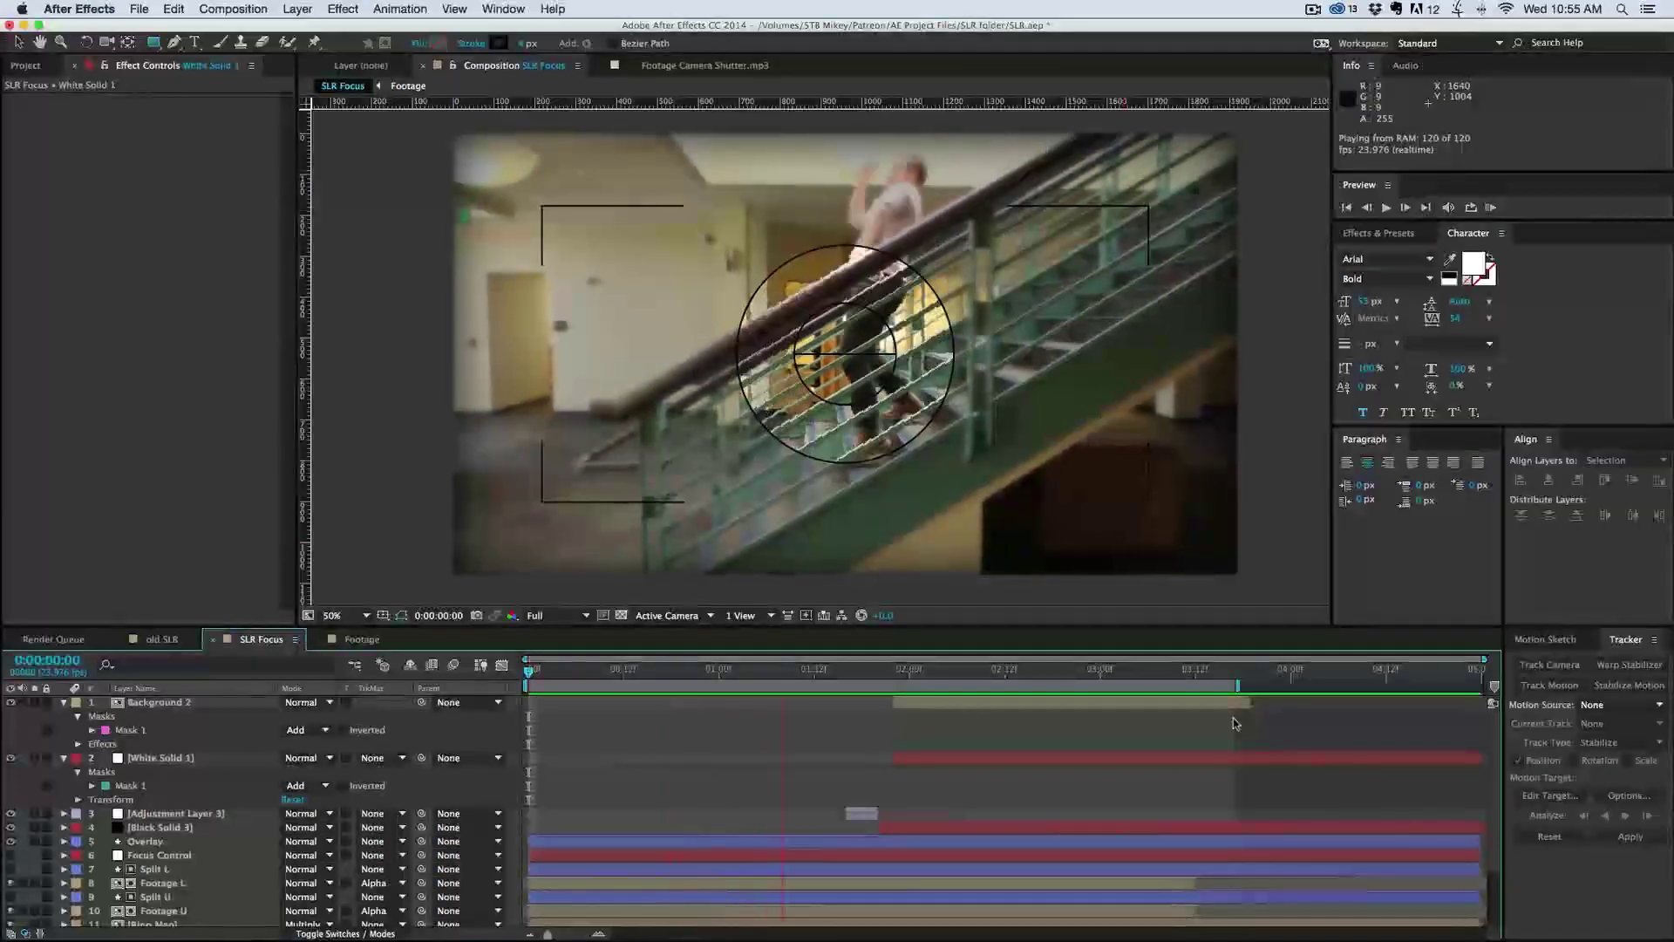
pyautogui.press('space')
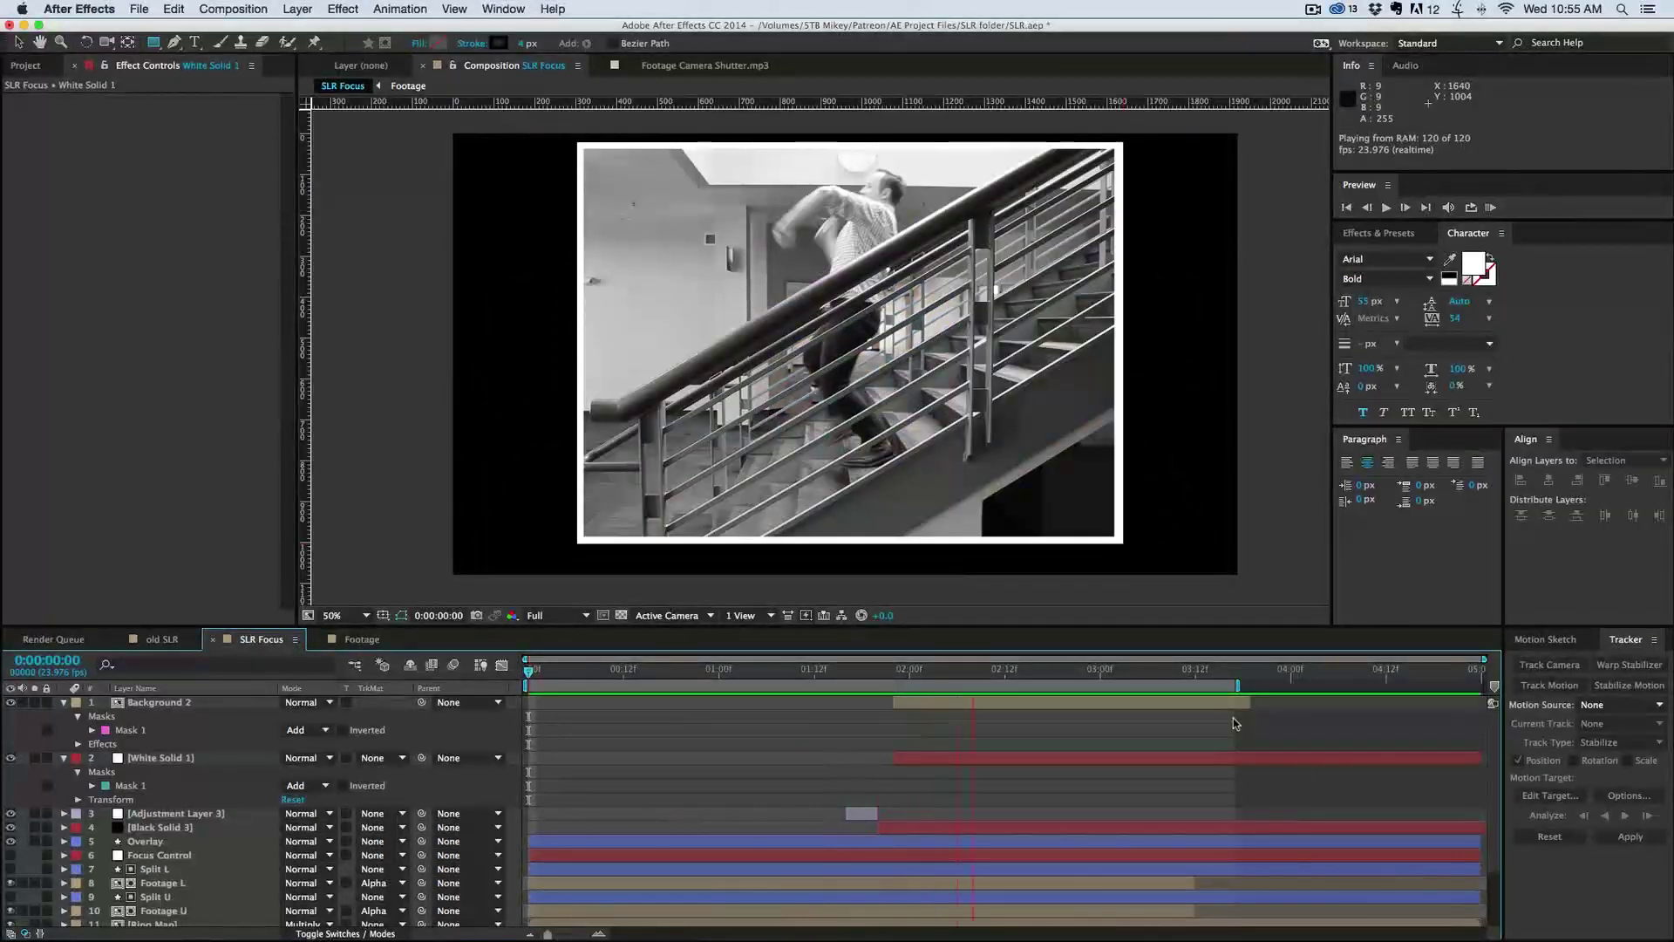
# Step: Trim the composition to the work area and play it back from the start
pyautogui.rightClick(1167, 686)
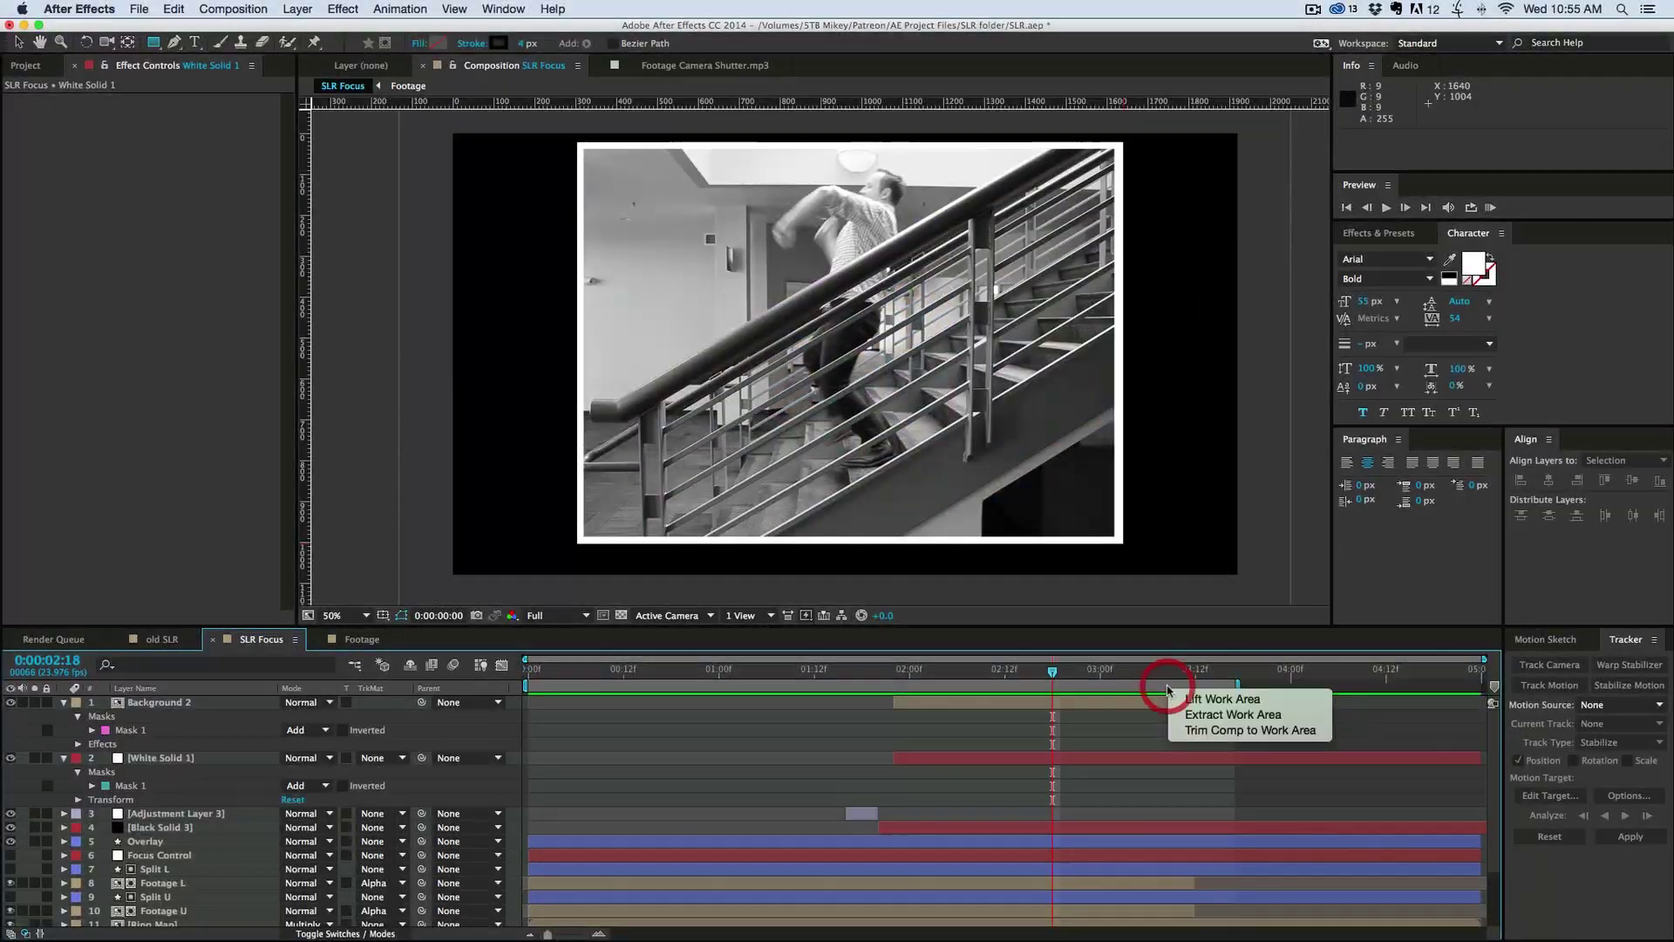
pyautogui.click(1205, 731)
pyautogui.press('space')
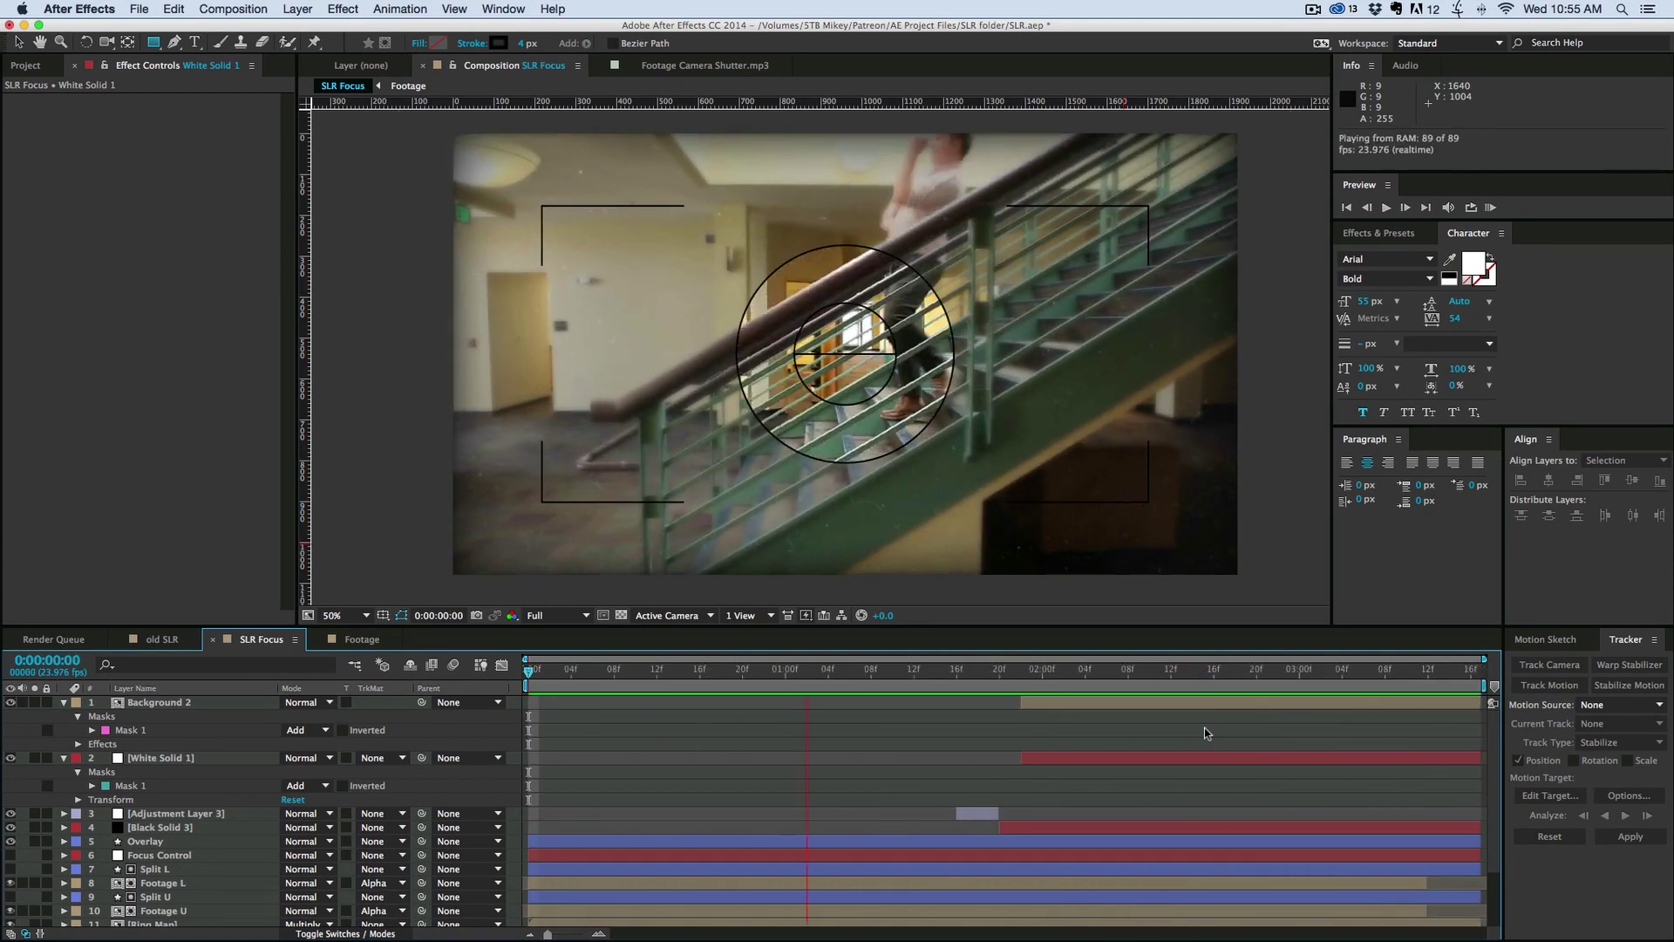